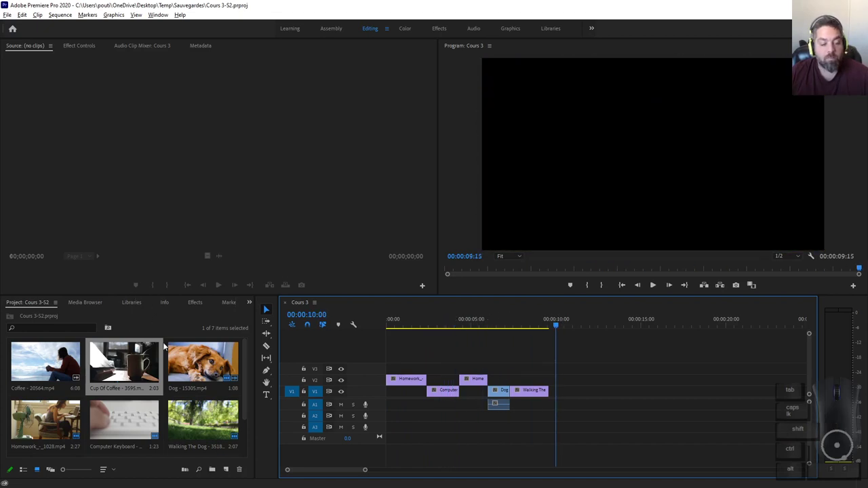
Load Coffee - 20564.mp4 into the Source monitor and overwrite it into the sequence at 00:00:10:00.
scroll(202, 387, "down", 2)
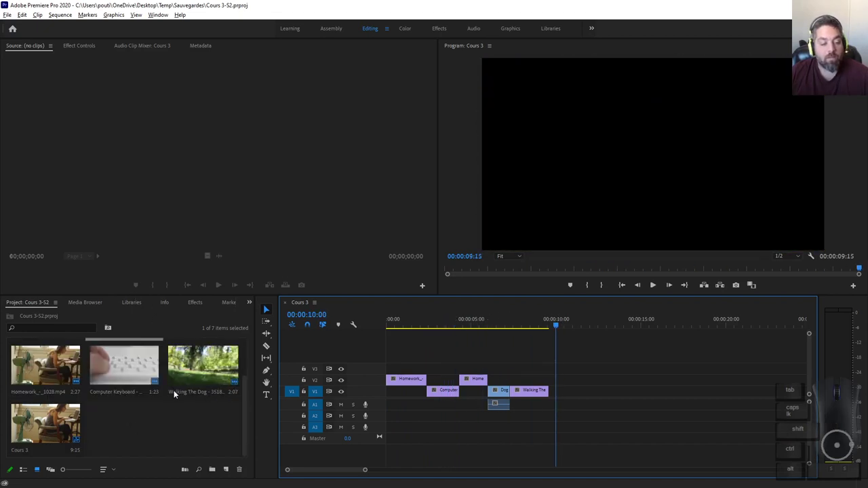
scroll(203, 381, "up", 2)
left_click_drag(56, 368, 162, 160)
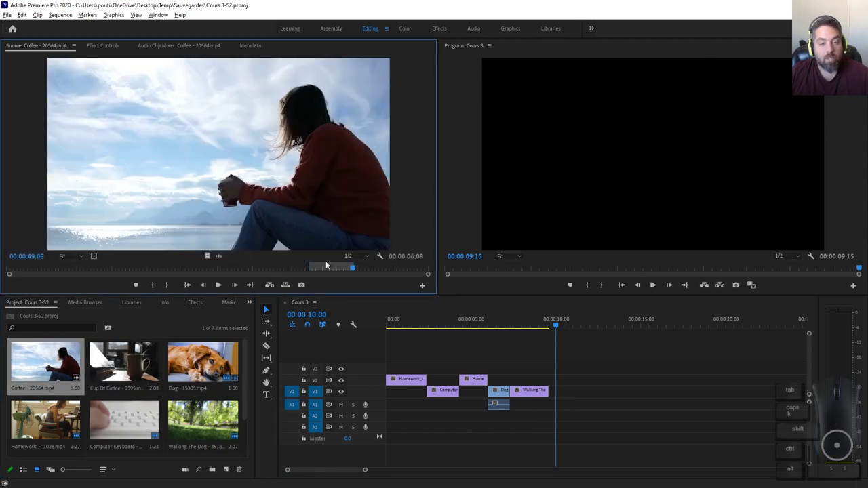
left_click_drag(353, 270, 334, 271)
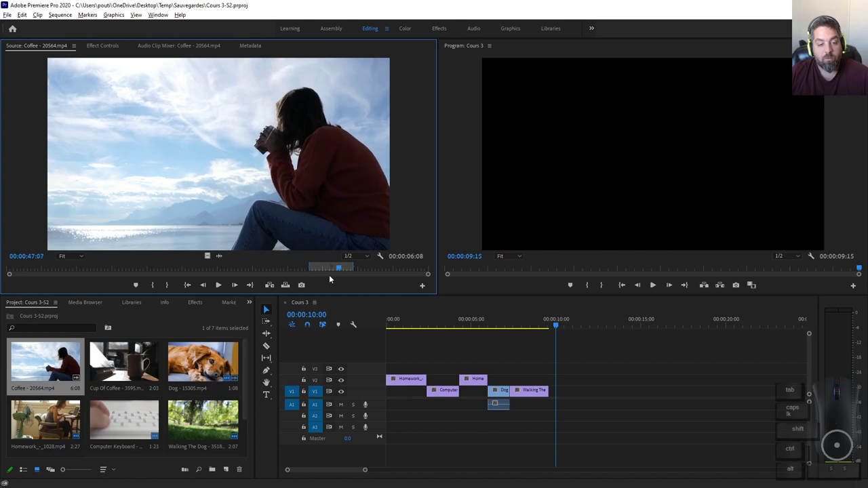
left_click(287, 285)
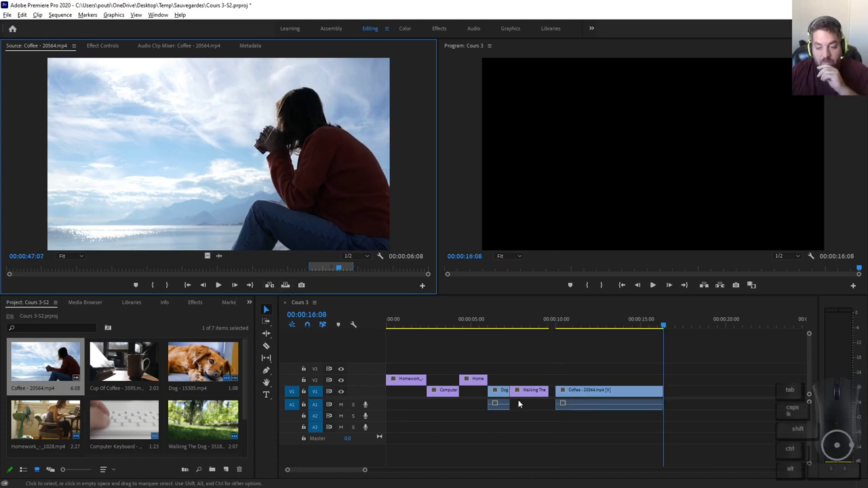
Insert the Cup Of Coffee - 3595.mp4 clip inside the Coffee clip at 00:00:12:19.
left_click_drag(662, 326, 602, 326)
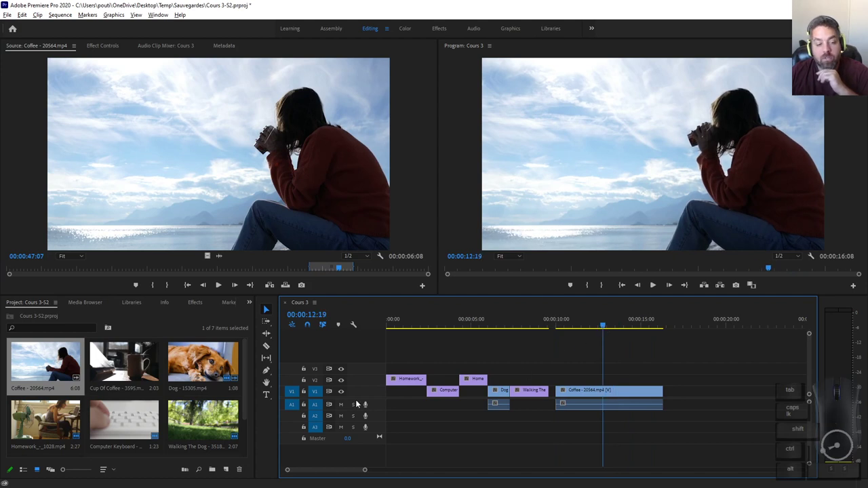
double_click(122, 365)
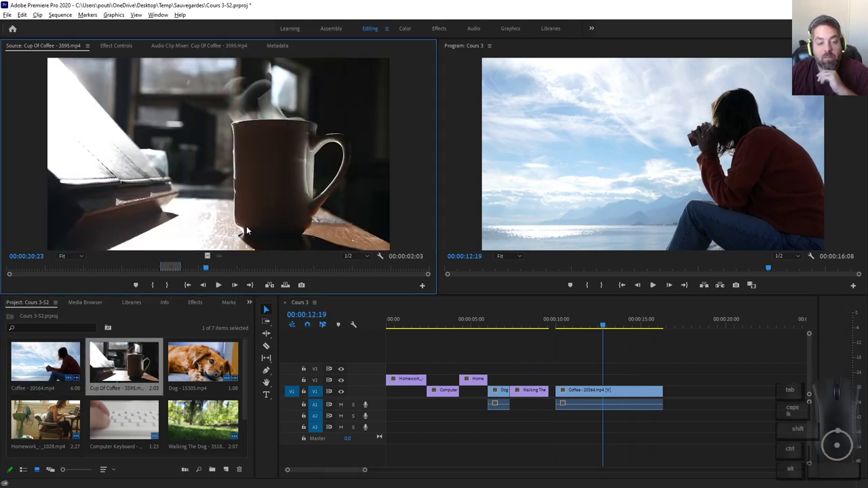
left_click(168, 268)
left_click_drag(168, 268, 174, 268)
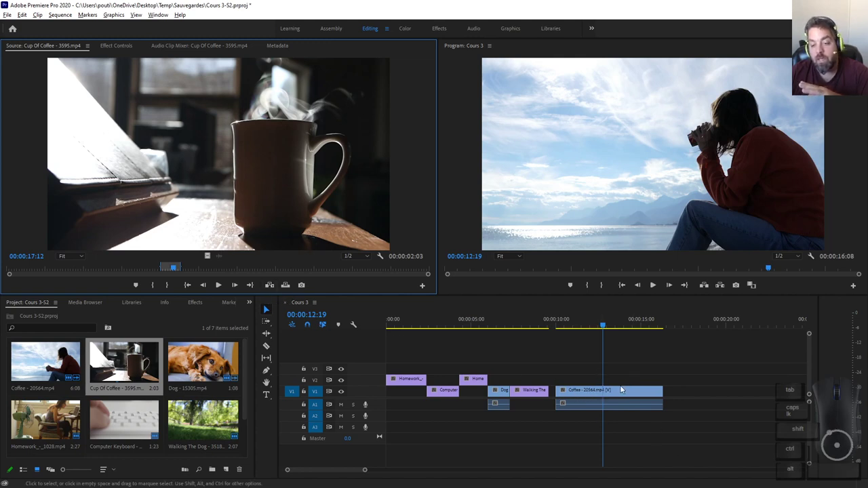
left_click(270, 285)
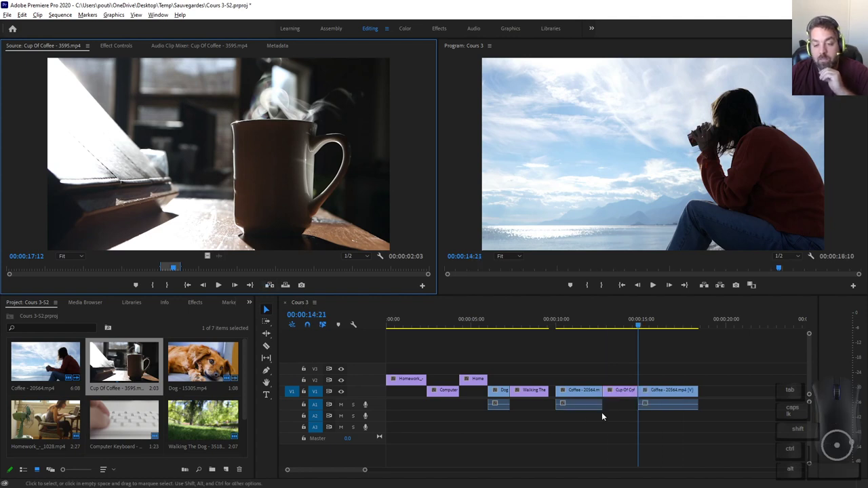
Undo the insert and overwrite the Cup Of Coffee clip onto the Coffee clip at 00:00:12:19 instead.
left_click_drag(578, 326, 653, 326)
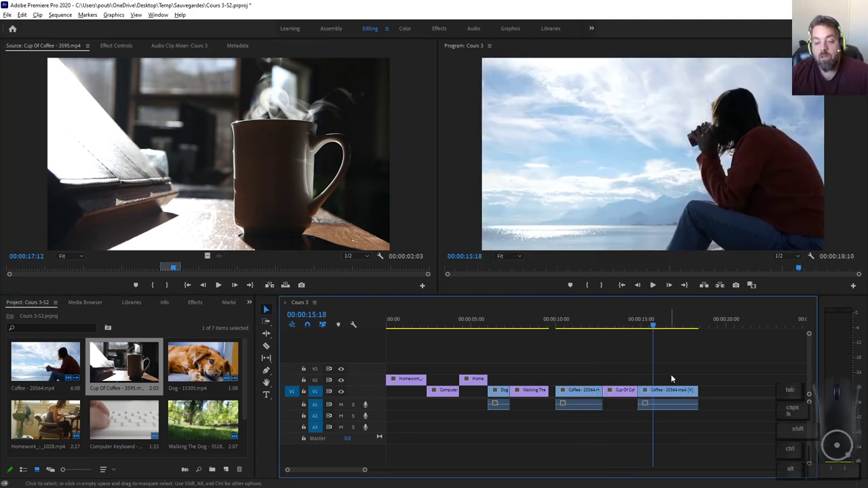
key("ctrl+z")
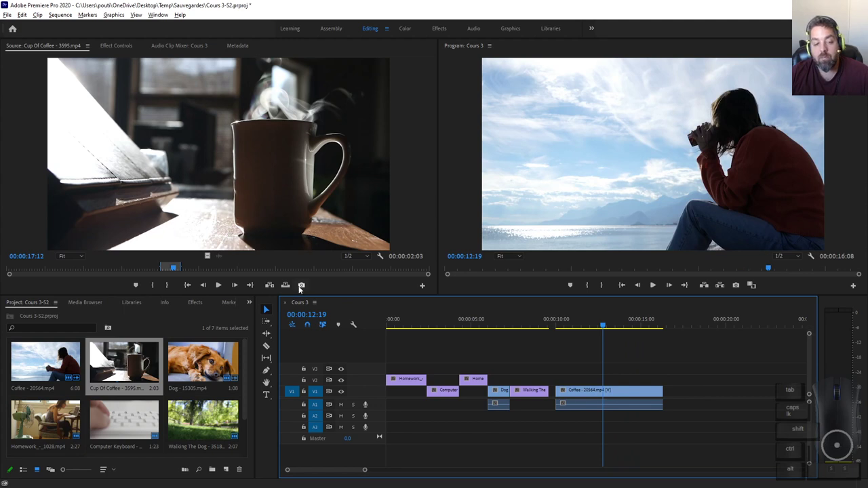
left_click(285, 285)
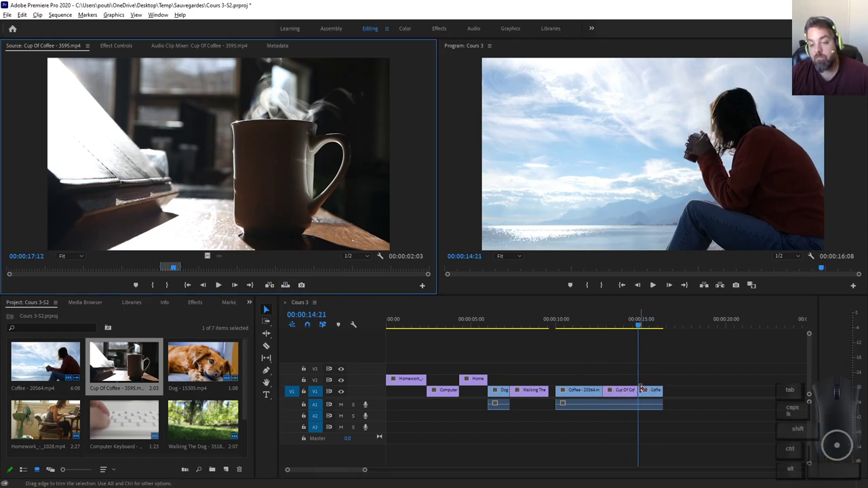
Scrub across the overwritten Cup Of Coffee section, then undo the overwrite.
left_click(597, 326)
mouse_move(598, 326)
left_mouse_down()
mouse_move(643, 328)
mouse_move(577, 328)
mouse_move(601, 331)
left_mouse_up()
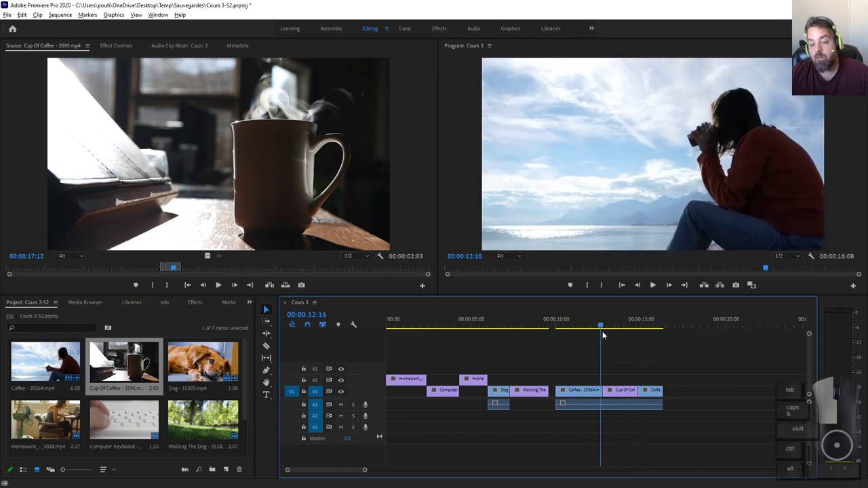
left_click(640, 327)
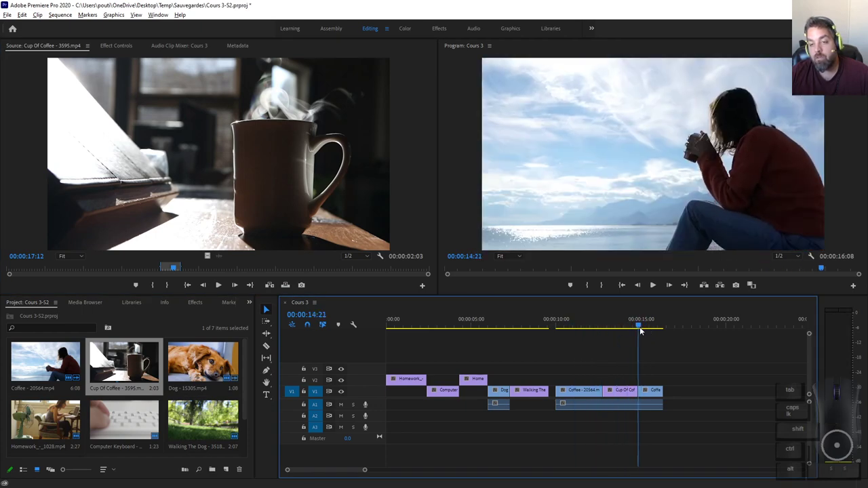
left_click_drag(604, 329, 642, 330)
key("ctrl")
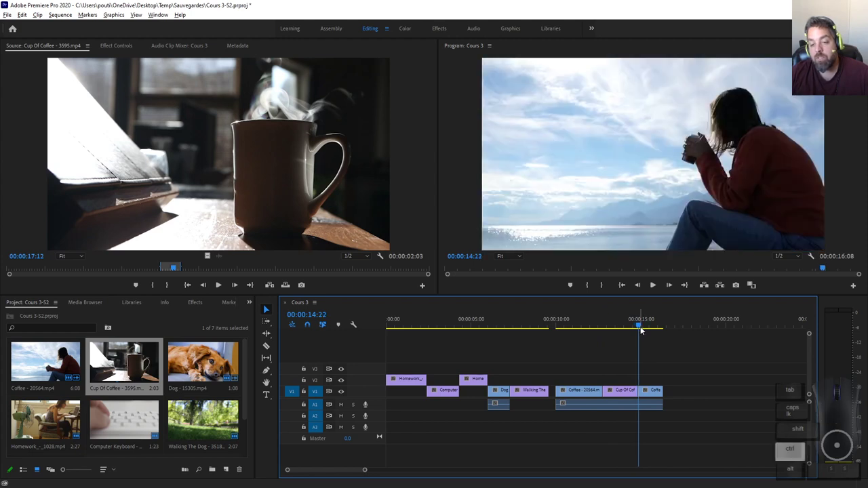
key("ctrl+z")
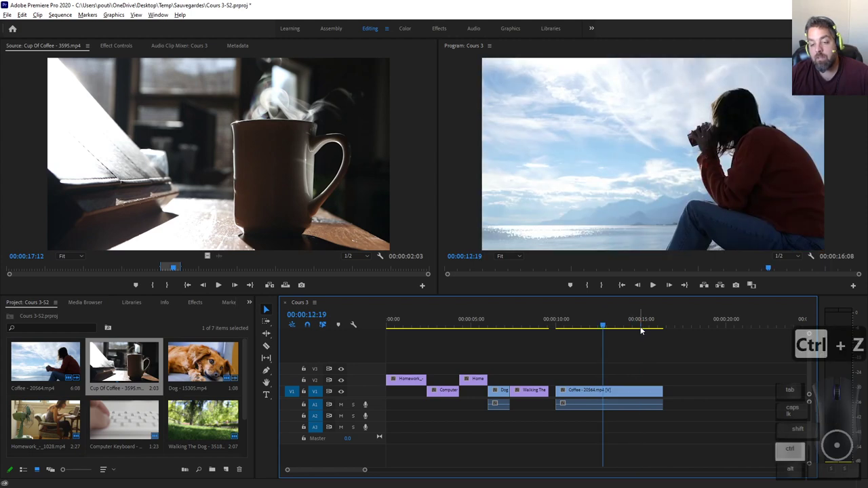
Repeat the insert of the Cup Of Coffee clip at 00:00:12:19 and scrub through the split Coffee clip.
left_click(269, 285)
mouse_move(628, 330)
left_mouse_down()
mouse_move(601, 329)
mouse_move(639, 328)
left_mouse_up()
key("ctrl+z")
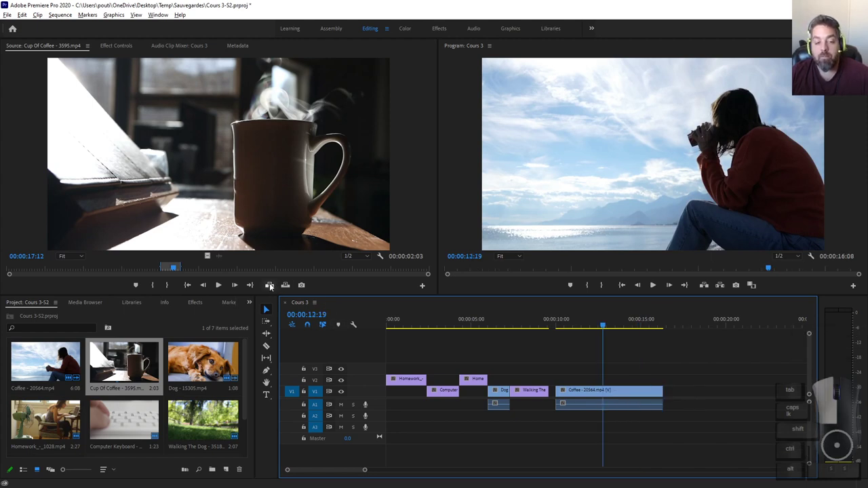
left_click(269, 285)
key("ctrl+z")
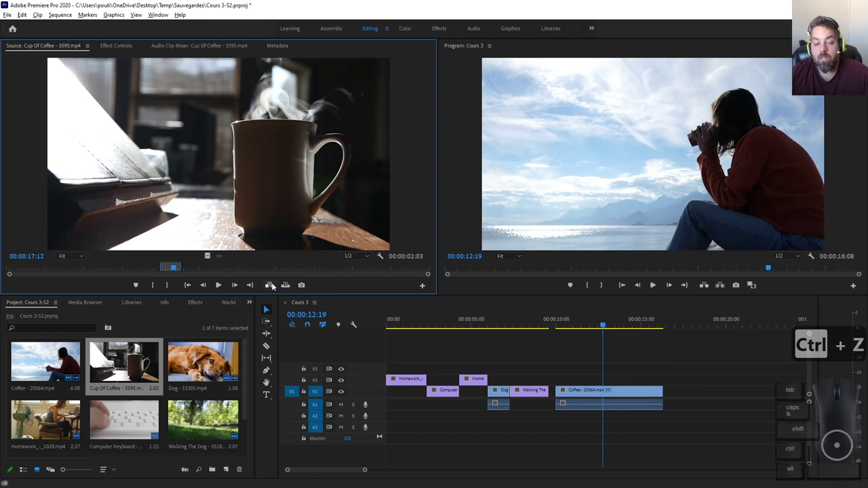
left_click(591, 328)
left_click_drag(590, 327, 728, 355)
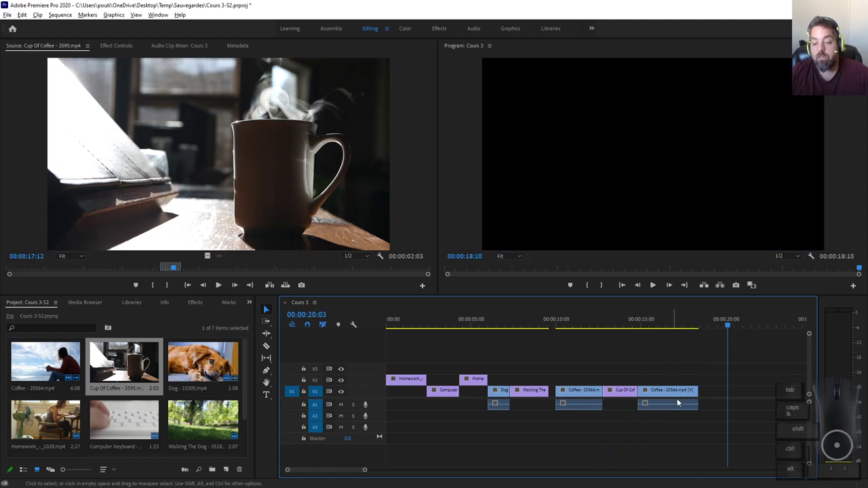
Delete both Coffee segments and the Cup Of Coffee clip between them from the sequence.
left_click(587, 391, "shift")
left_click(613, 392, "shift")
left_click(663, 393, "shift")
key("Delete")
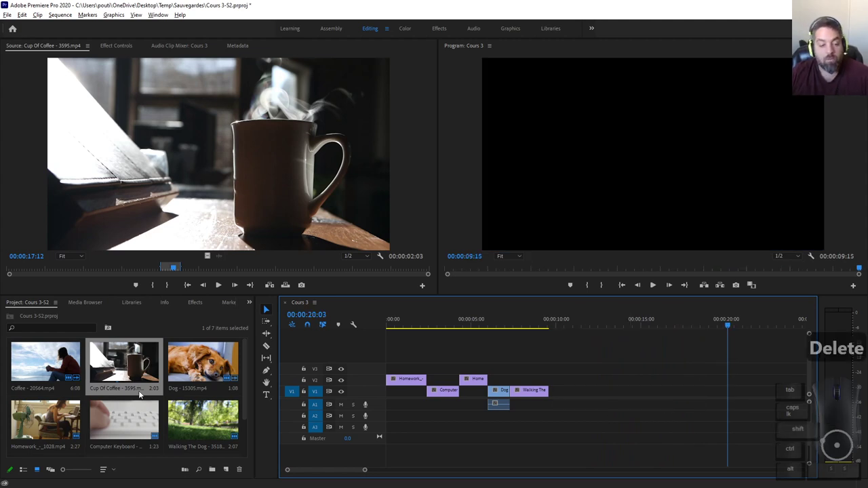
Add the Dog clip to V1 just before 00:00:12:00 and place the Walking The Dog clip directly after it.
left_click_drag(203, 363, 586, 397)
left_click_drag(203, 421, 658, 398)
left_click_drag(661, 327, 599, 333)
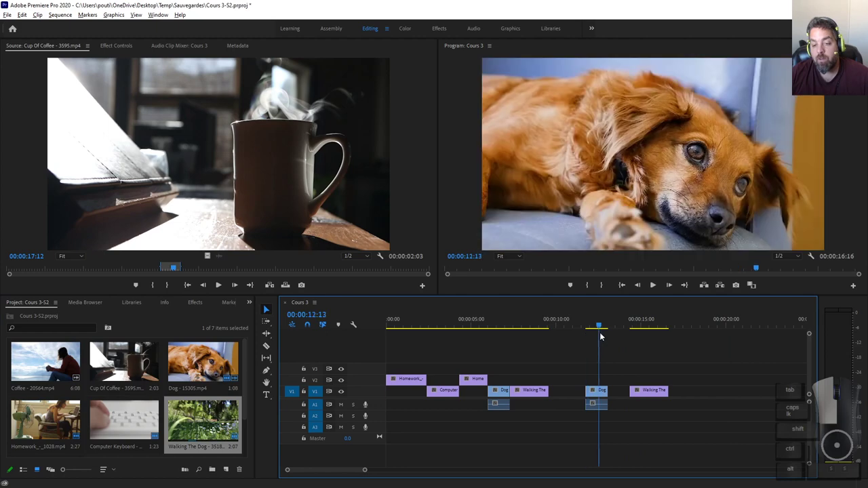
left_click_drag(644, 391, 621, 392)
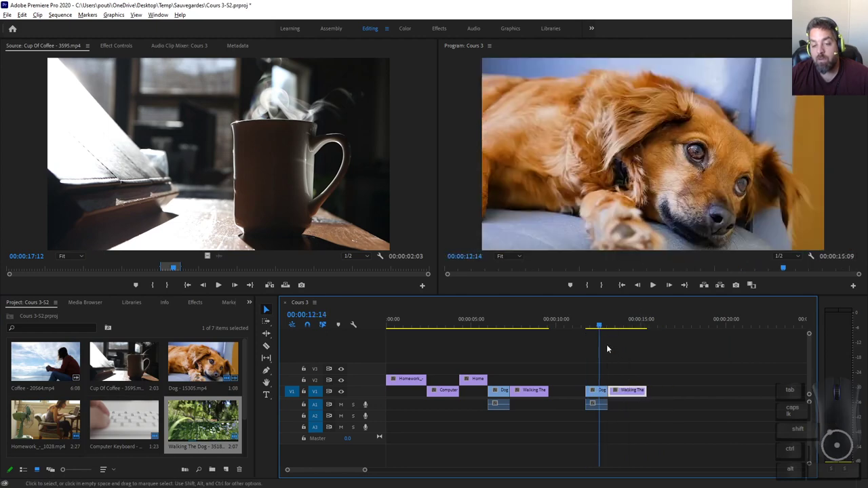
mouse_move(601, 325)
left_mouse_down()
mouse_move(613, 326)
mouse_move(603, 330)
left_mouse_up()
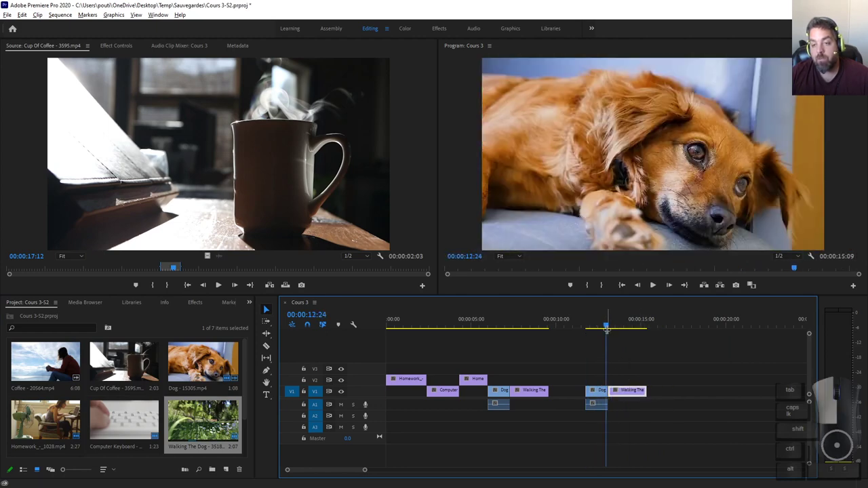
Try trimming the start of the second Walking The Dog clip and sliding it back against the Dog clip.
key("=")
key("=")
left_click_drag(585, 389, 615, 390)
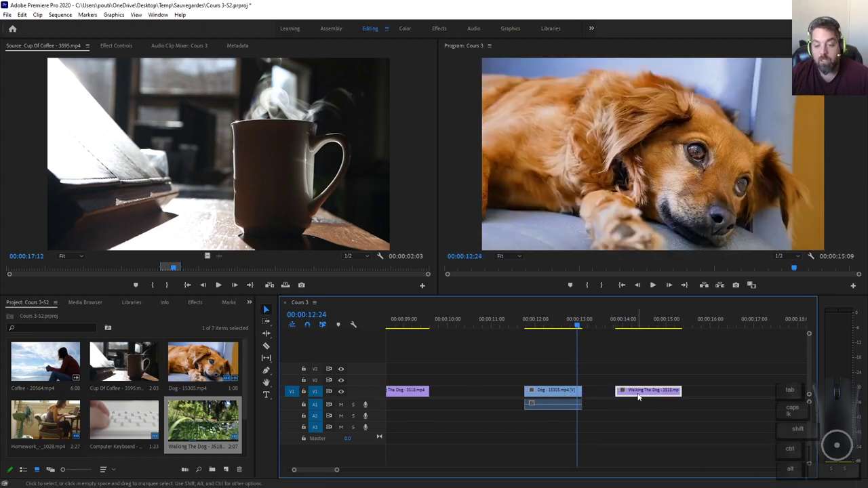
left_click_drag(655, 398, 626, 400)
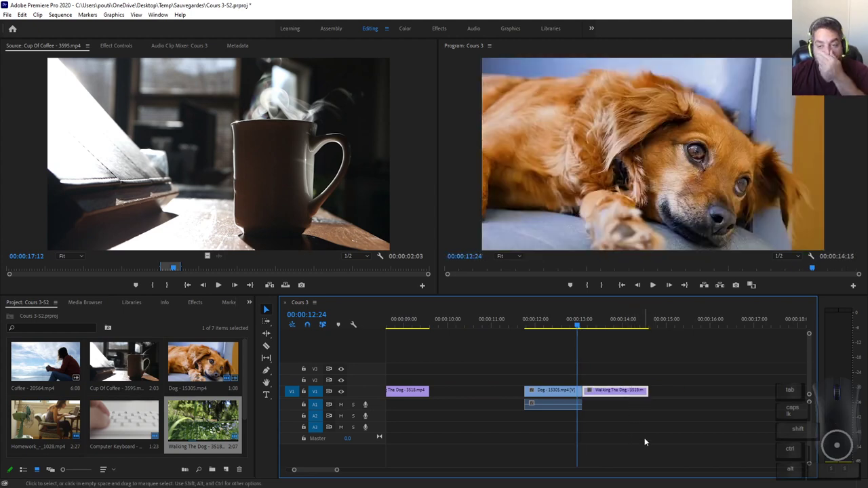
key("ctrl+z")
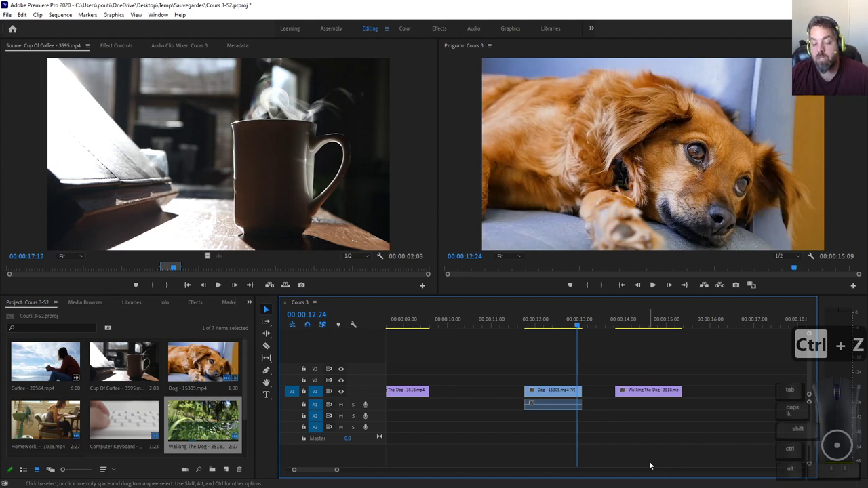
key("ctrl+shift+z")
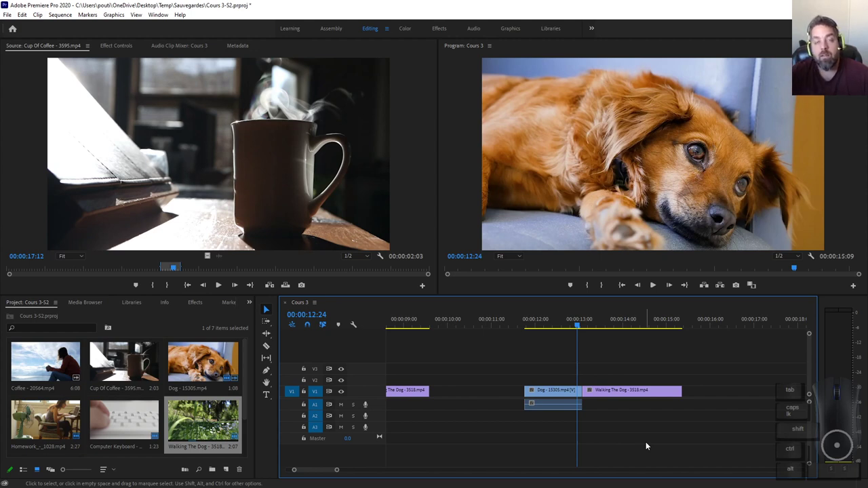
Append the Computer Keyboard and Cup Of Coffee clips on V1 directly after the second Walking The Dog clip.
left_click_drag(124, 420, 687, 391)
left_click_drag(581, 319, 697, 329)
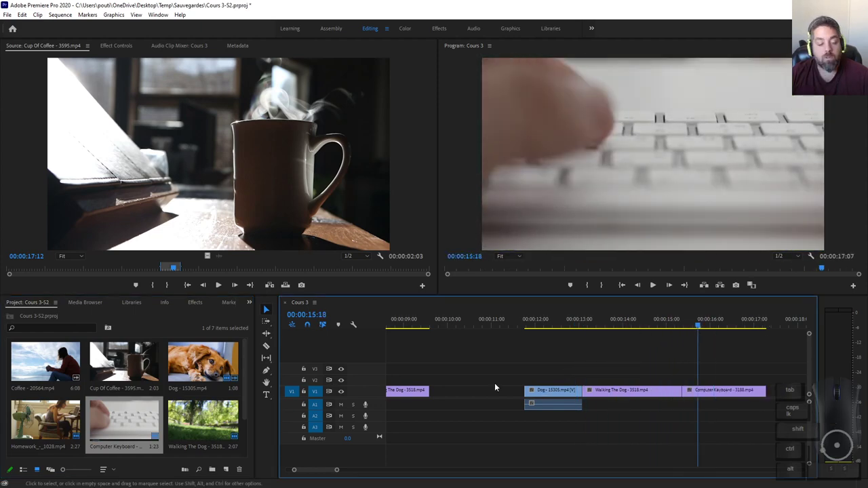
left_click_drag(131, 373, 790, 393)
left_click_drag(708, 325, 593, 334)
Trim the start of the second Walking The Dog clip to 00:00:14:06.
scroll(631, 354, "down", 3)
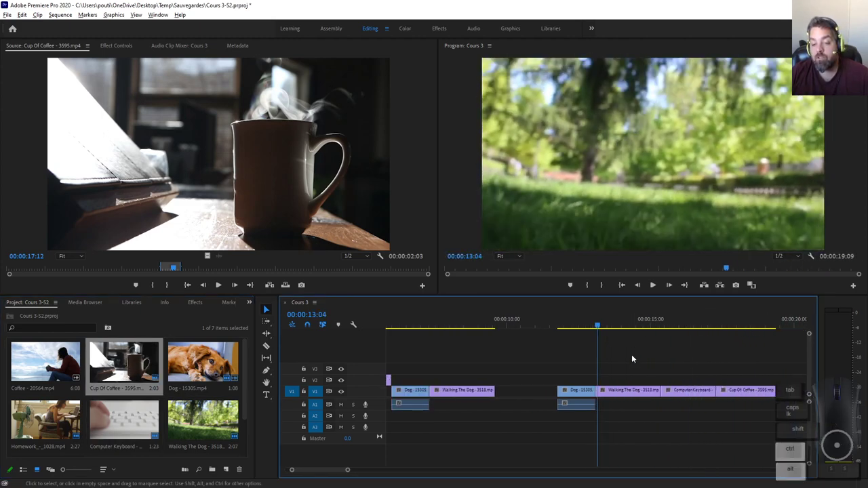
scroll(540, 370, "up", 5)
left_click(573, 392)
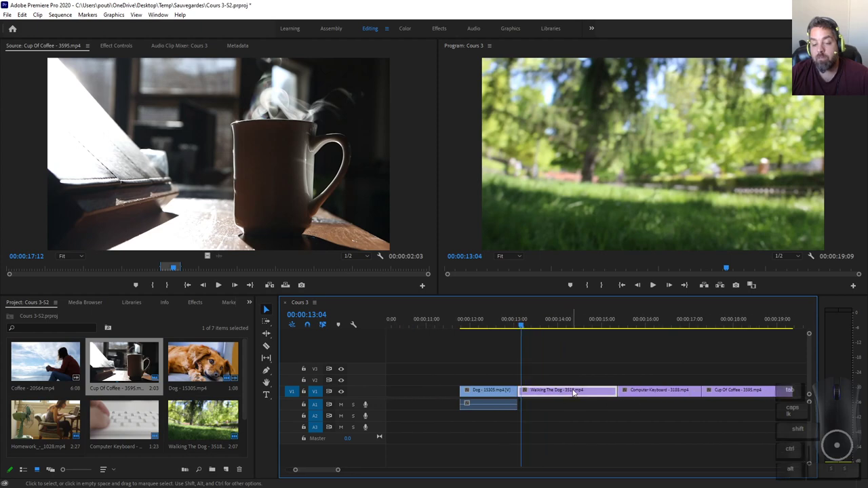
left_click_drag(522, 327, 568, 327)
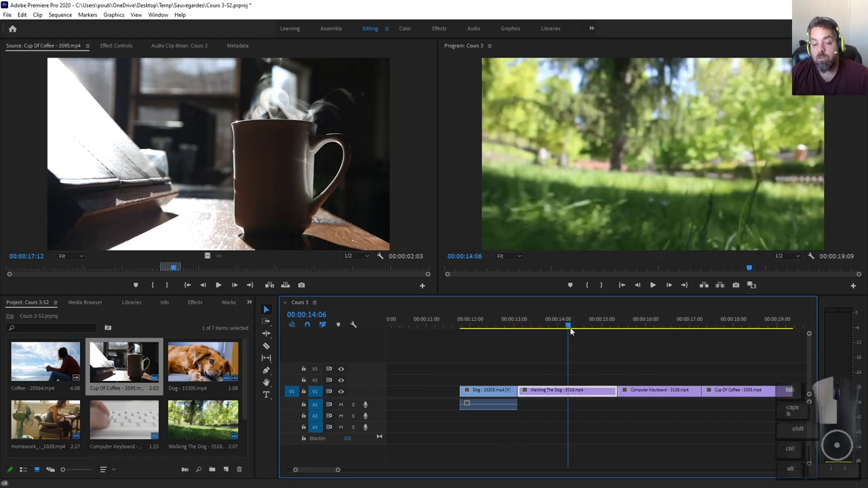
left_click_drag(519, 392, 562, 465)
Try closing the gap by moving the trimmed Walking The Dog clip and the clips following it earlier one by one.
left_click_drag(653, 395, 604, 395)
left_click_drag(696, 392, 686, 399)
key("ctrl+z")
key("ctrl+z")
key("ctrl+z")
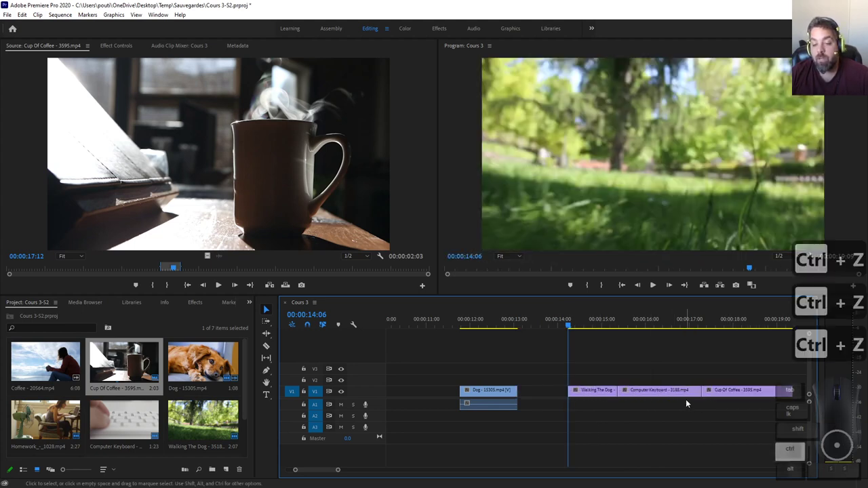
Undo the start trim of the second Walking The Dog clip.
left_click(594, 397)
key("ctrl+z")
key("ctrl+z")
key("ctrl+z")
key("ctrl+z")
key("ctrl+z")
key("ctrl+z")
key("ctrl+z")
key("ctrl+z")
scroll(678, 400, "down", 6)
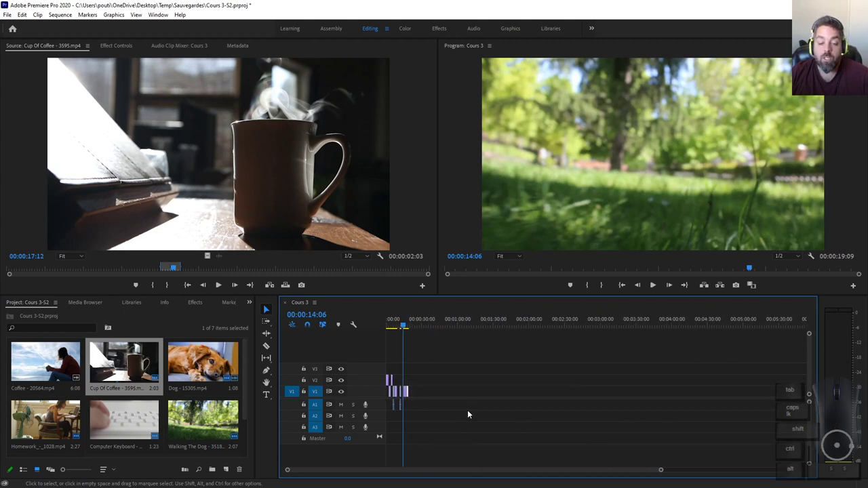
key("ctrl+z")
scroll(421, 417, "up", 4)
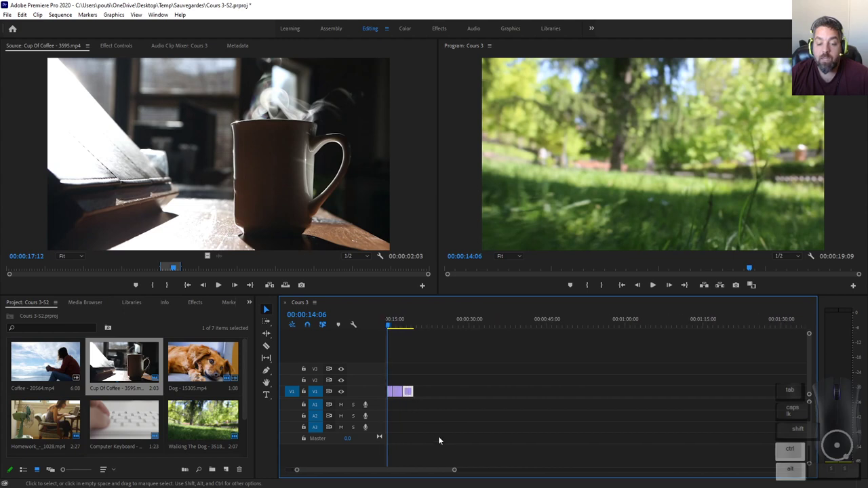
scroll(445, 406, "up", 6)
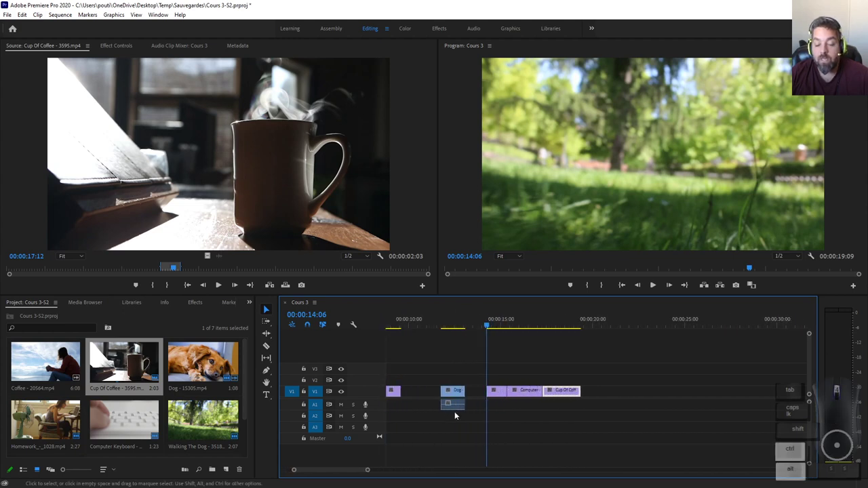
key("ctrl+z")
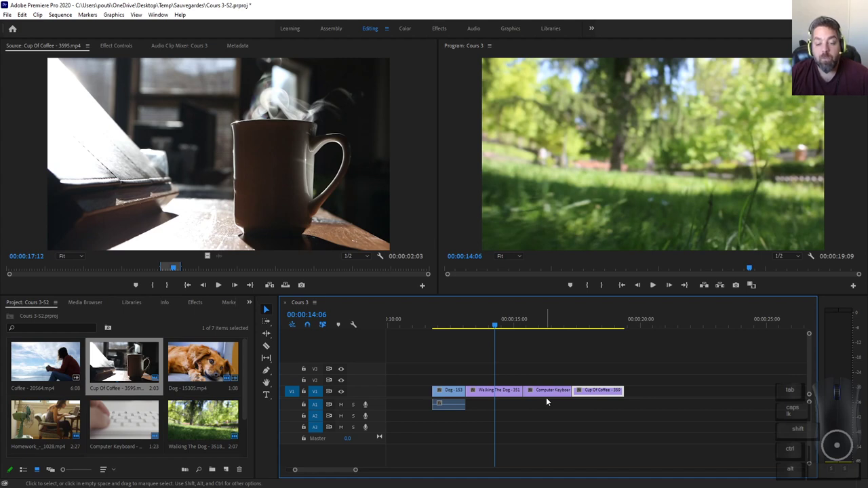
Split the second Walking The Dog clip at 00:00:14:06 and try ripple deleting its first part.
left_click(497, 391)
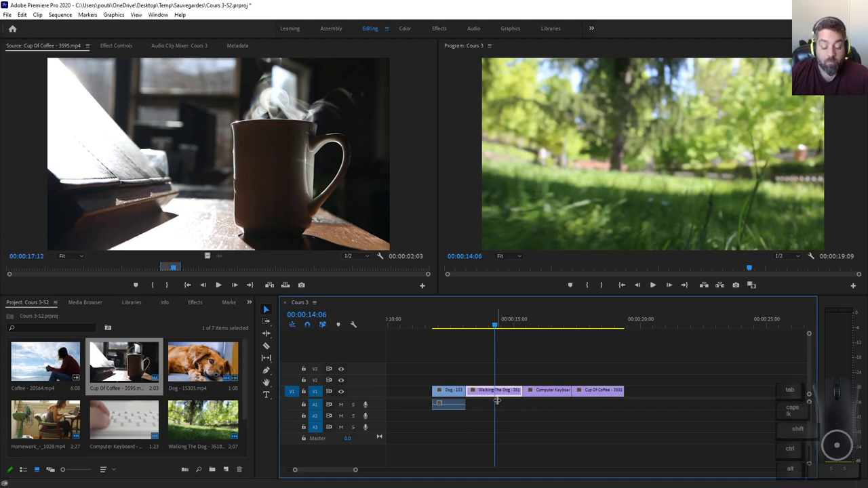
key("ctrl+k")
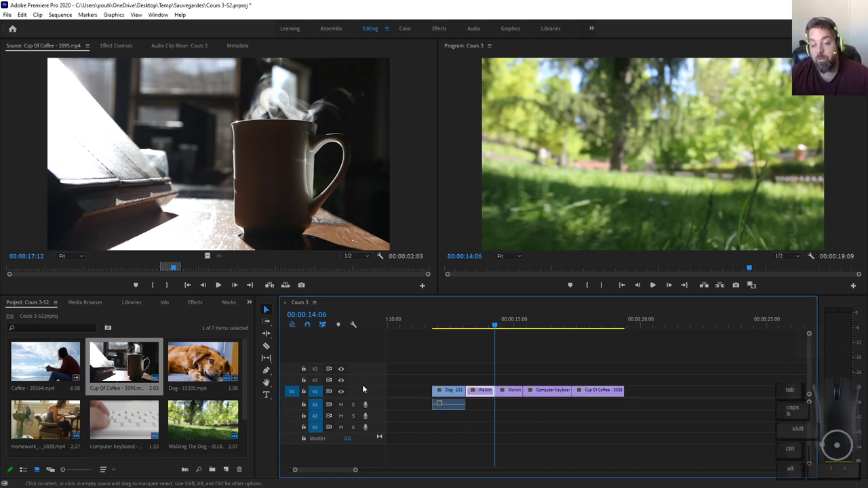
scroll(472, 410, "up", 5)
left_click_drag(508, 326, 516, 327)
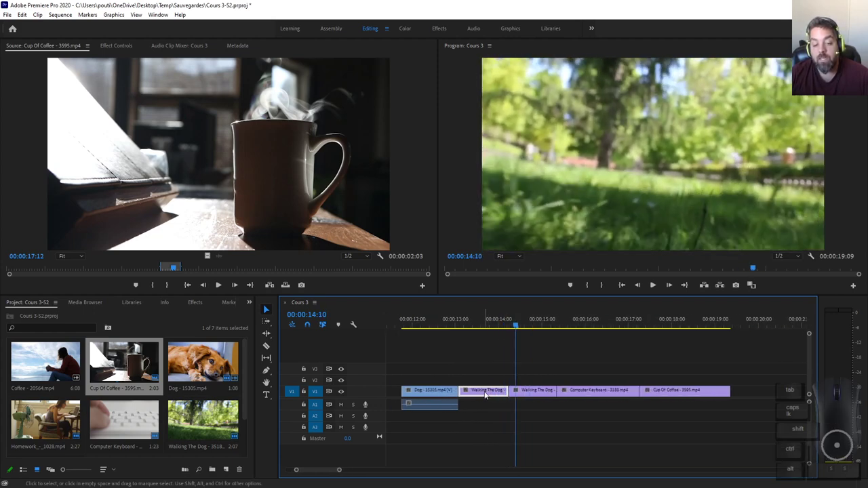
right_click(485, 395)
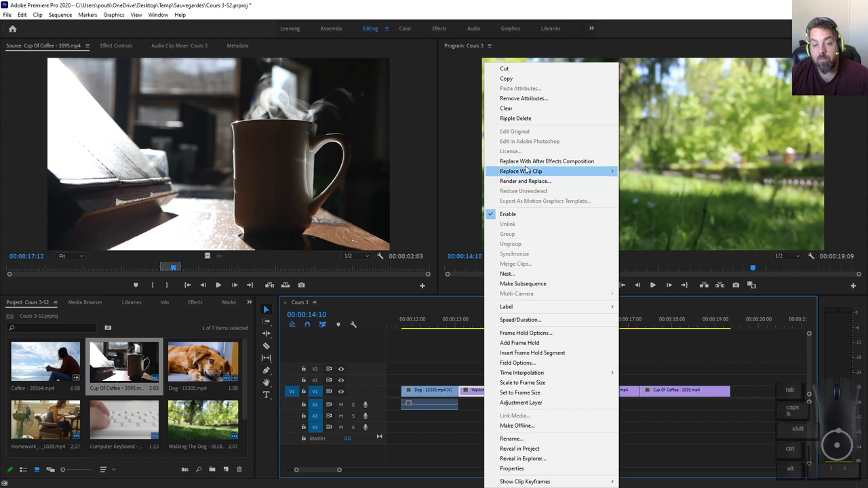
left_click(522, 119)
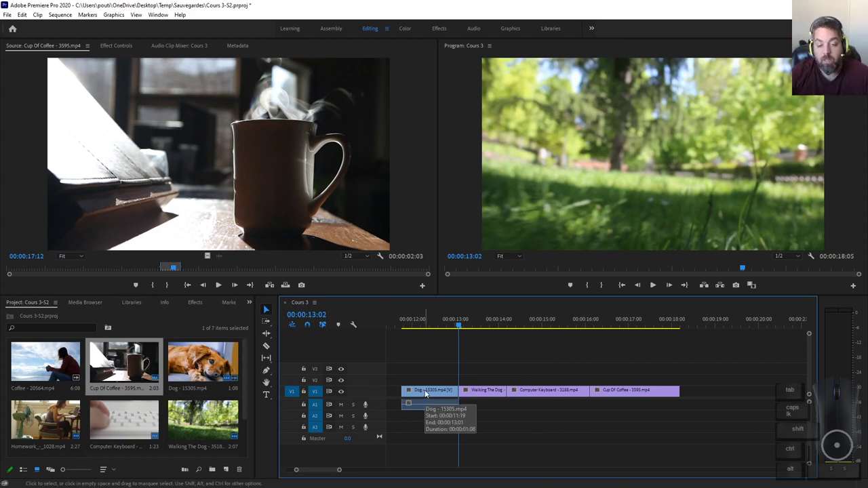
key("ctrl+z")
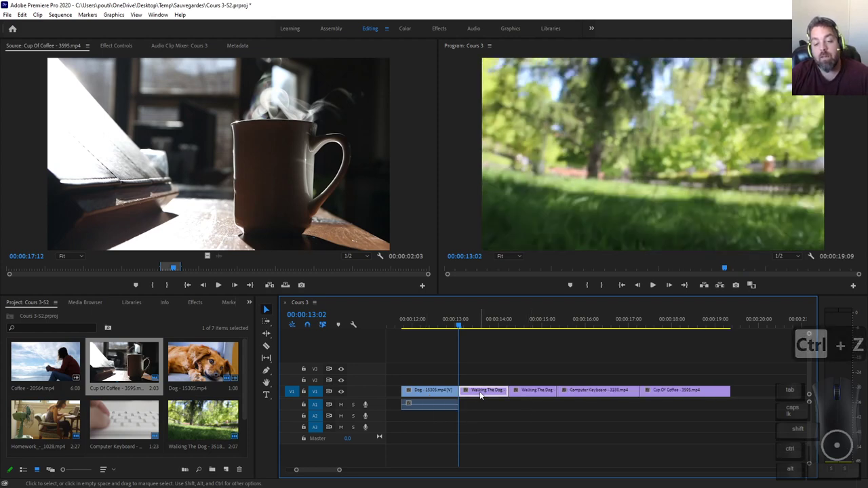
Repeat the ripple delete of the first Walking The Dog piece, and undo it together with the split.
right_click(485, 396)
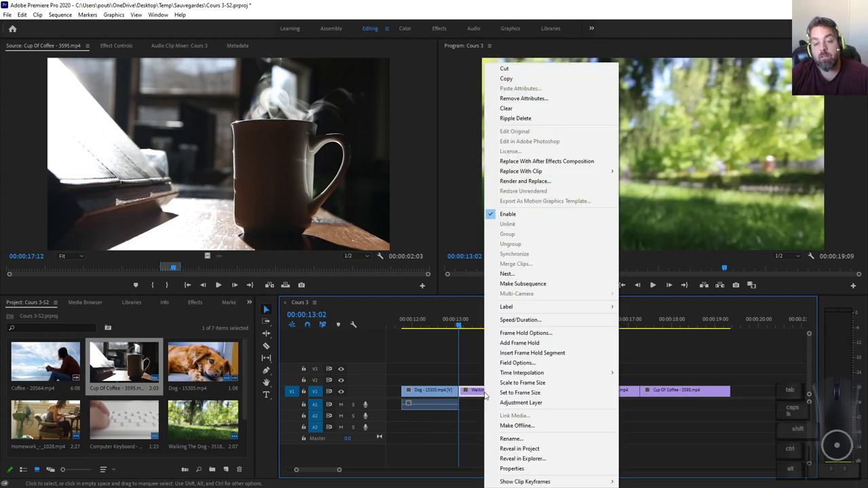
left_click(647, 49)
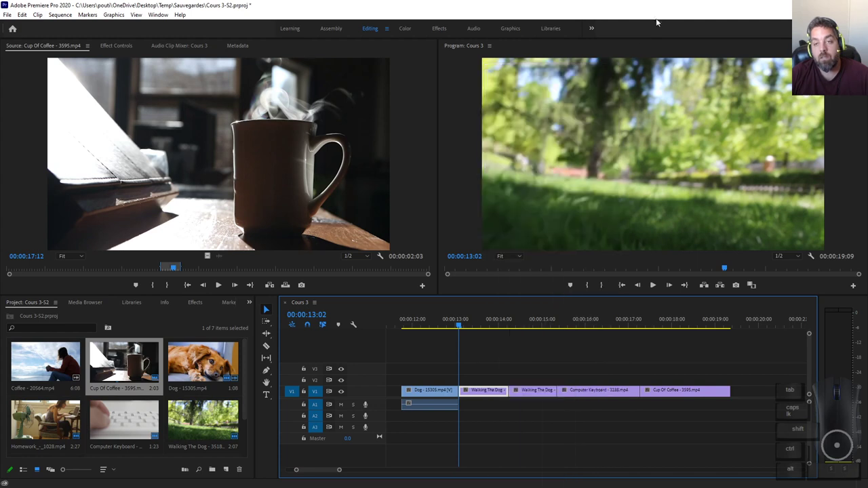
key("ctrl+Delete")
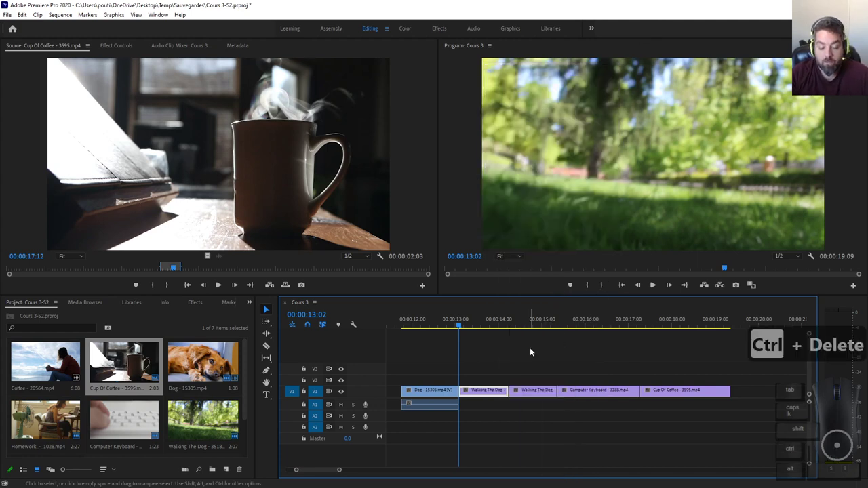
key("shift+Delete")
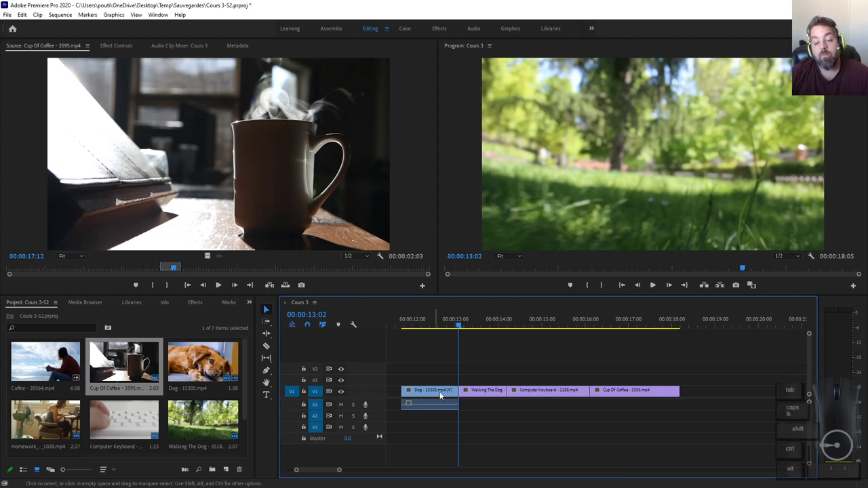
key("ctrl+z")
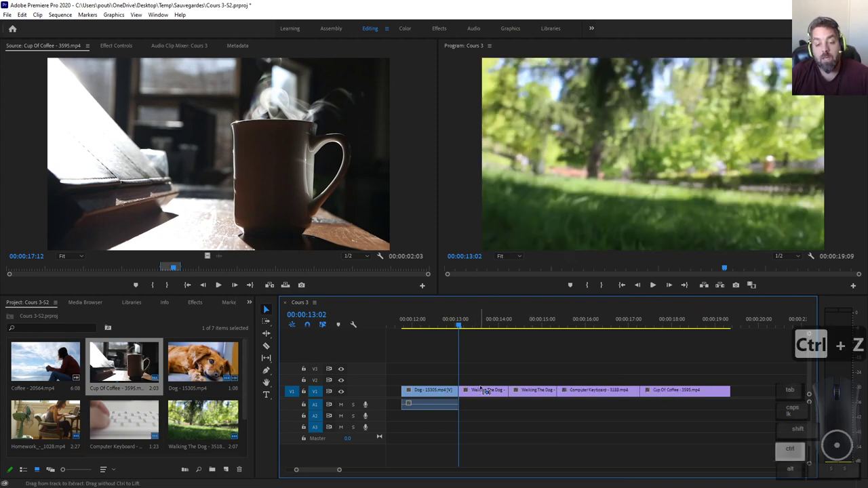
Try trimming the start of the Walking The Dog clip to about 00:00:14:00 and ripple deleting the gap before it.
left_click(492, 324)
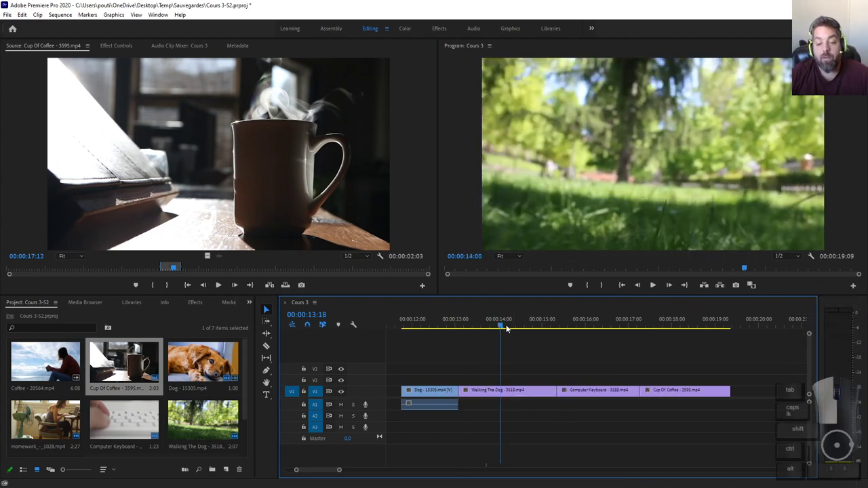
left_click_drag(460, 391, 502, 390)
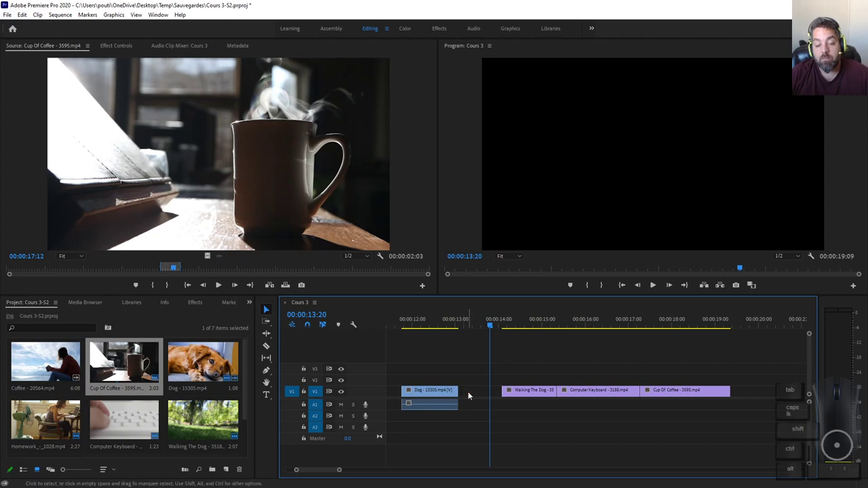
right_click(478, 396)
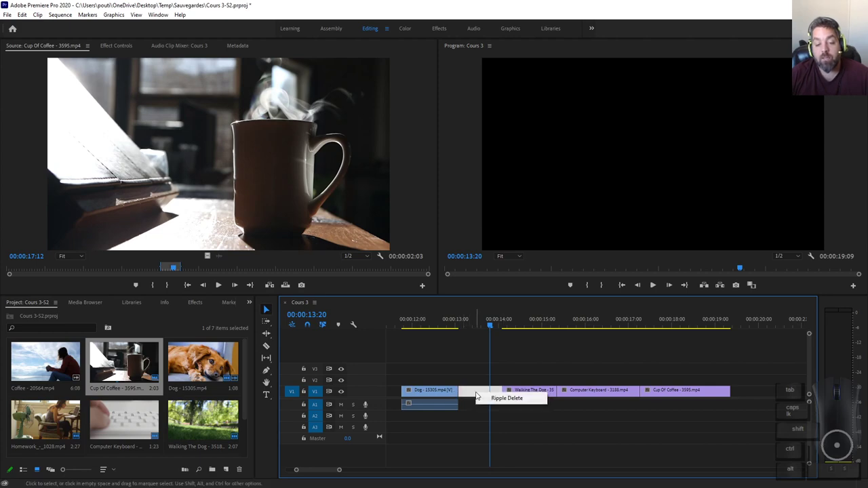
left_click(506, 398)
key("ctrl+z")
key("ctrl+z")
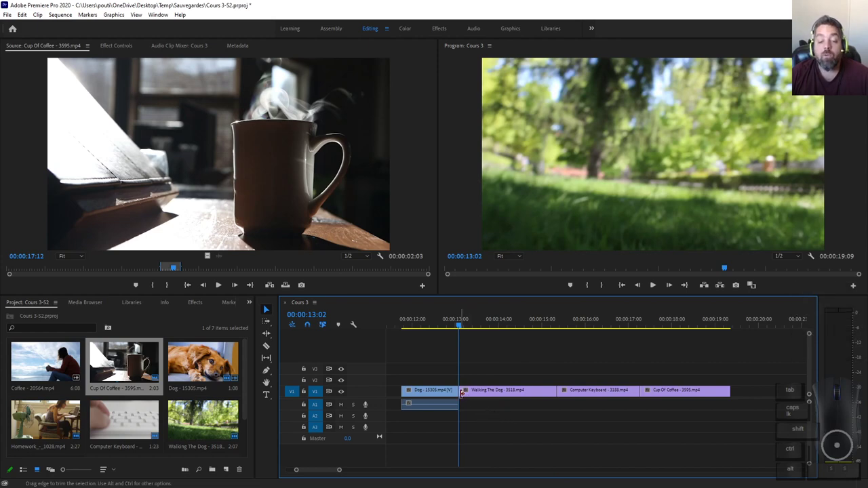
Try a plain trim and a ripple trim of +00:00:01:02 on the start of the Walking The Dog clip.
left_click_drag(461, 393, 473, 396)
key("ctrl+z")
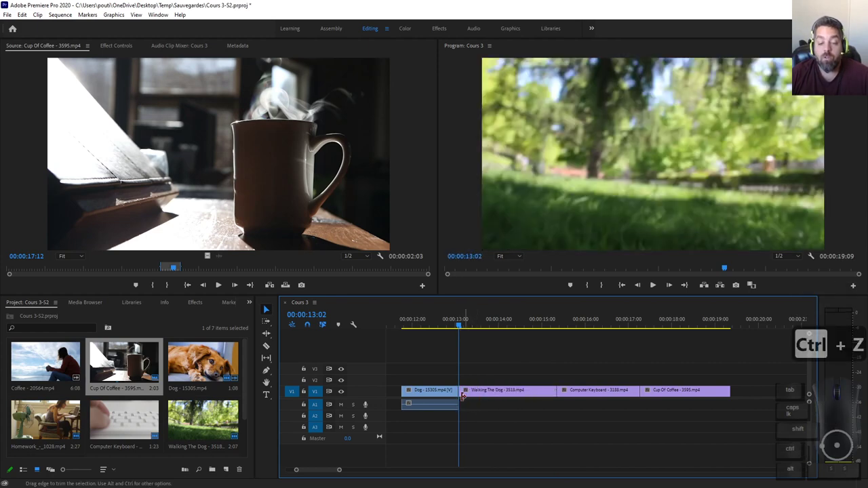
key("ctrl")
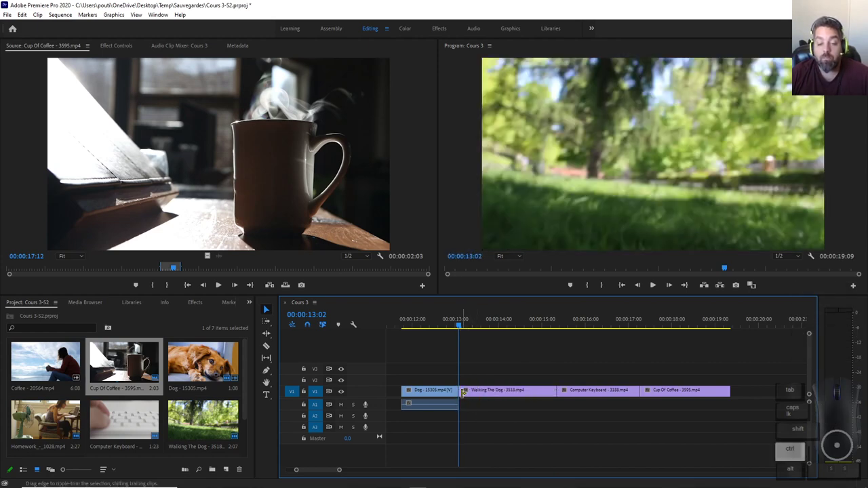
left_click_drag(463, 393, 510, 395)
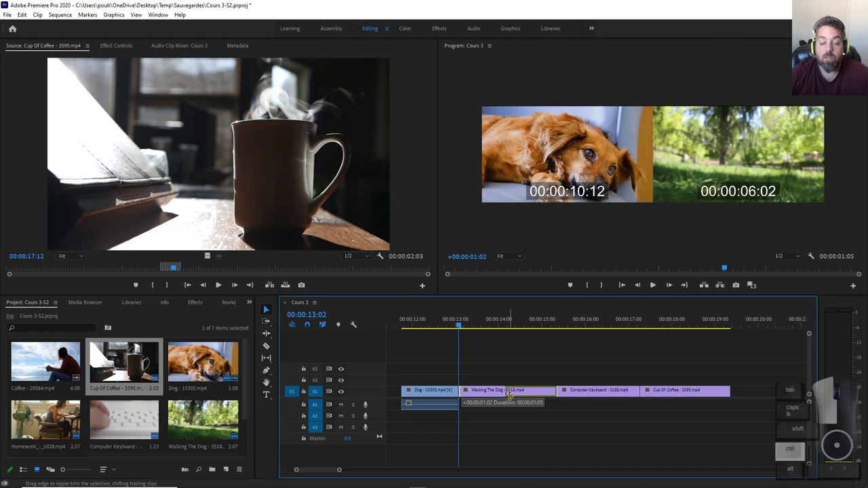
left_click_drag(510, 394, 507, 397)
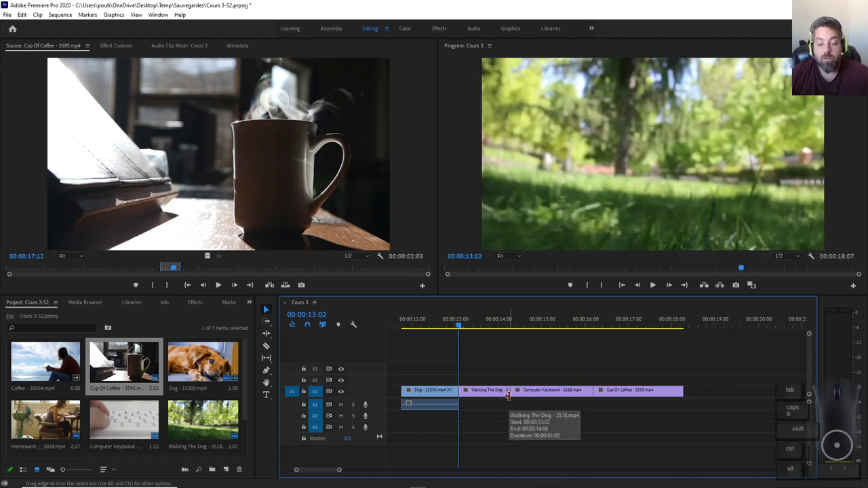
key("ctrl+z")
Ripple trim the start of the Walking The Dog clip by +00:00:00:16 and scrub through the cut.
left_click_drag(463, 391, 476, 394)
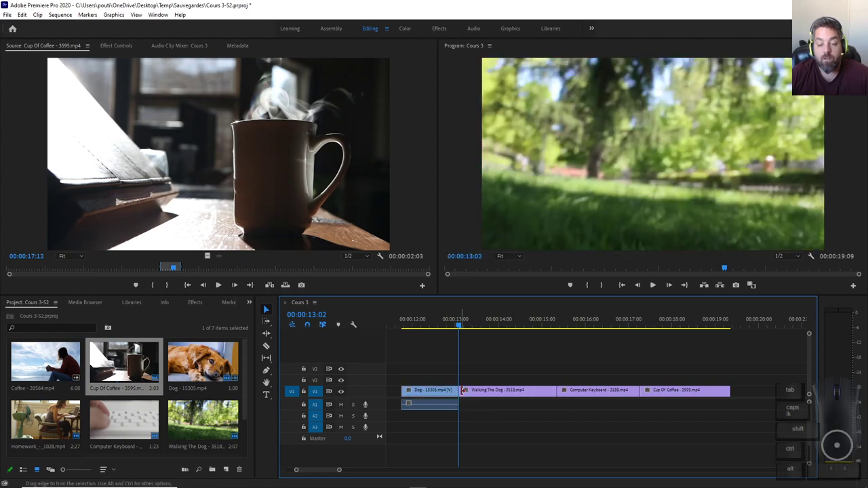
left_click_drag(463, 392, 480, 391)
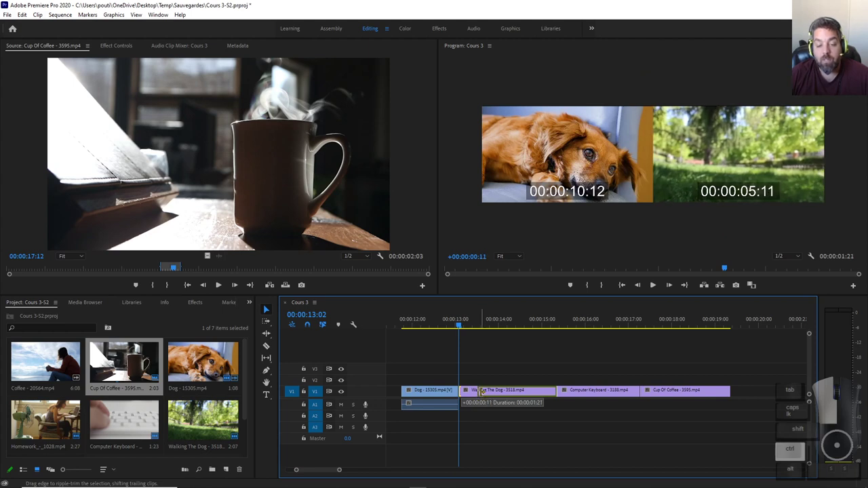
left_click_drag(481, 391, 480, 392)
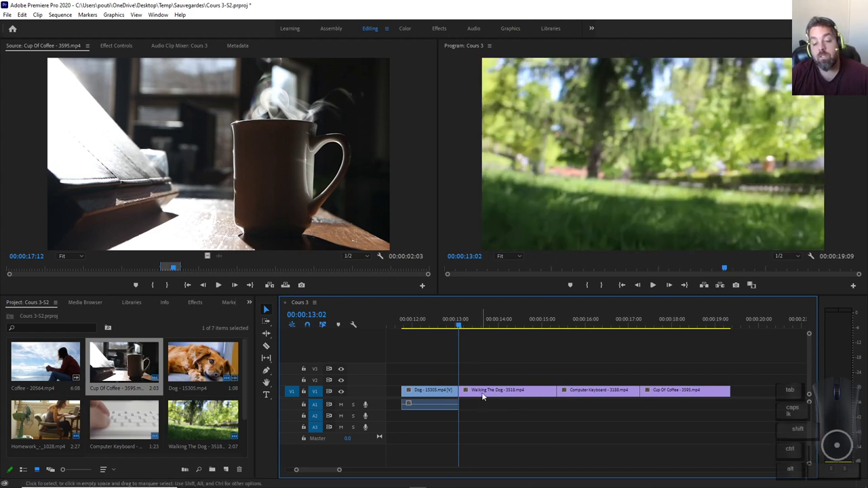
left_click_drag(463, 391, 491, 392)
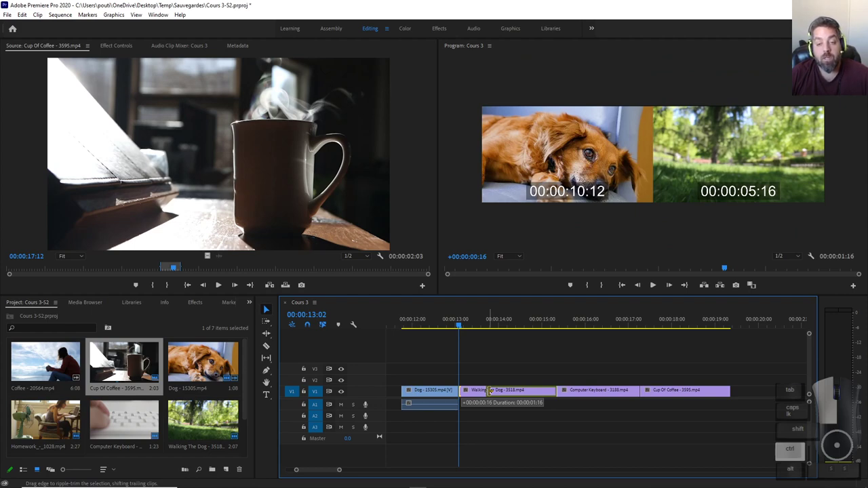
left_click_drag(490, 391, 490, 391)
left_click_drag(461, 324, 479, 353)
left_click_drag(576, 343, 473, 349)
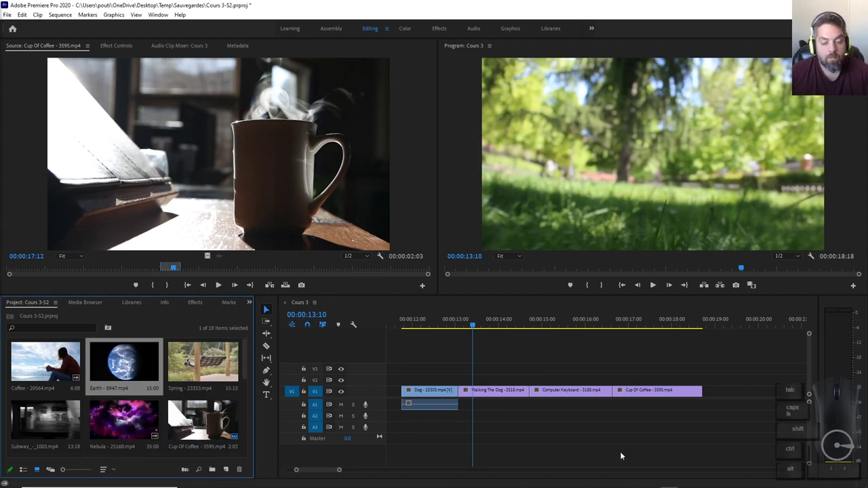
Scrub through the sequence, view the "Les coupes (cut)" slide in the presentation, and return to Premiere Pro.
left_click_drag(434, 327, 588, 345)
key("alt+Tab")
key("alt+Tab")
key("alt+Tab")
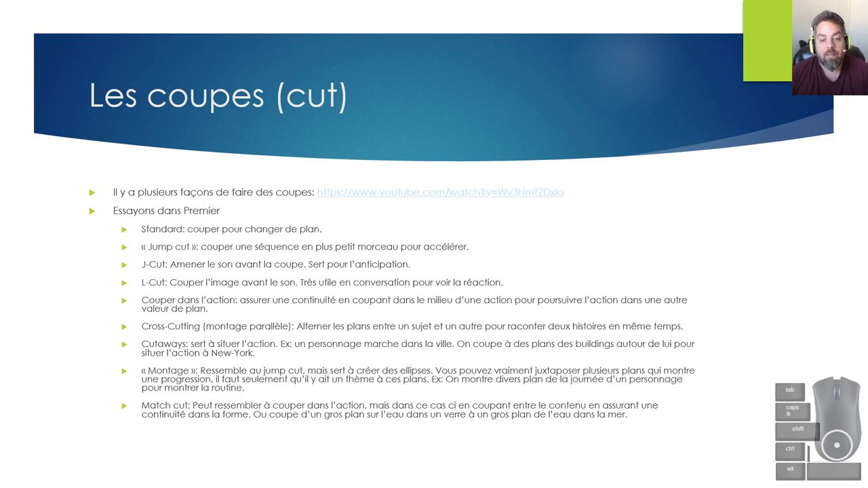
key("alt+Tab")
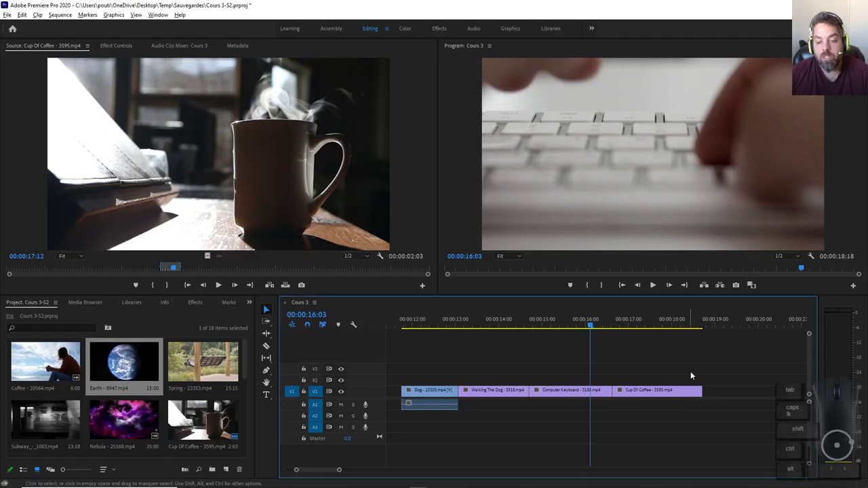
Delete the Dog, Walking The Dog, Computer Keyboard and Cup Of Coffee clips from the end of the sequence.
left_click_drag(689, 375, 422, 432)
key("Delete")
Try placing a clip from the project's media in the emptied part of the sequence and scrub through it.
scroll(157, 406, "down", 3)
scroll(158, 405, "up", 3)
scroll(157, 405, "down", 2)
scroll(157, 406, "up", 2)
left_click_drag(47, 421, 415, 375)
left_click_drag(425, 323, 580, 339)
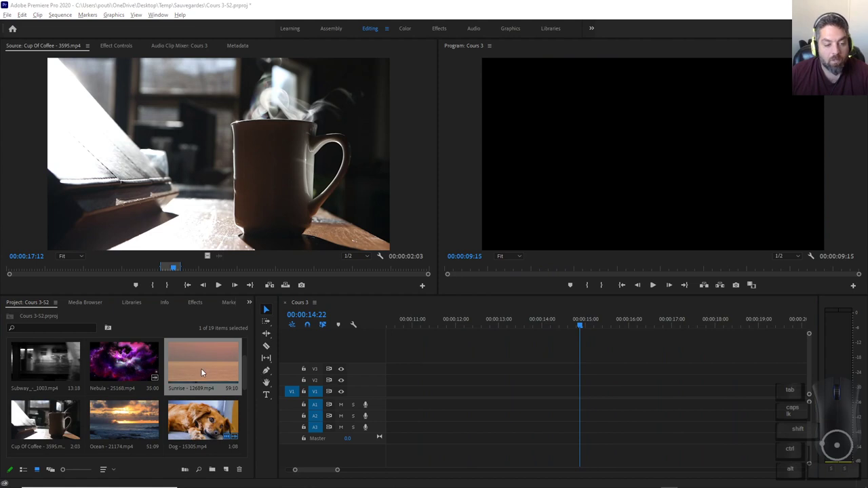
Place the Sunrise clip on V2 starting at about 00:00:12:12 and preview its beginning.
left_click_drag(196, 362, 480, 381)
left_click_drag(514, 329, 482, 340)
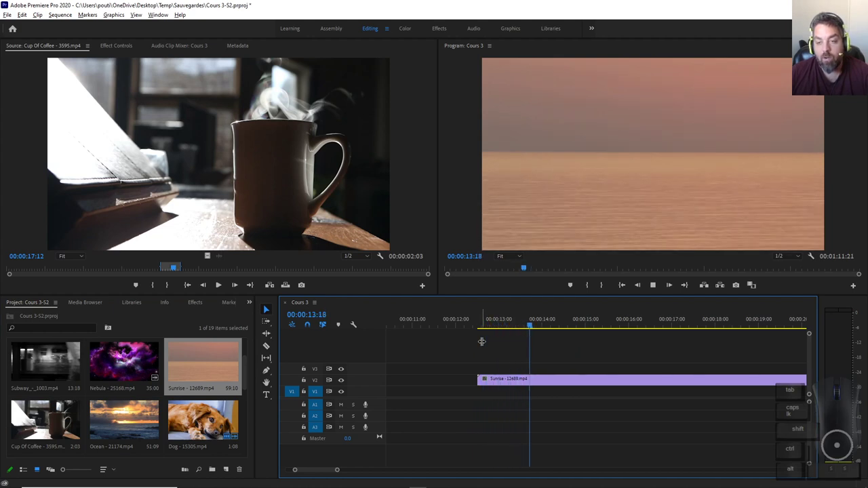
Trim the start of the Sunrise clip on V2 to about 00:00:22:00.
scroll(462, 381, "down", 2)
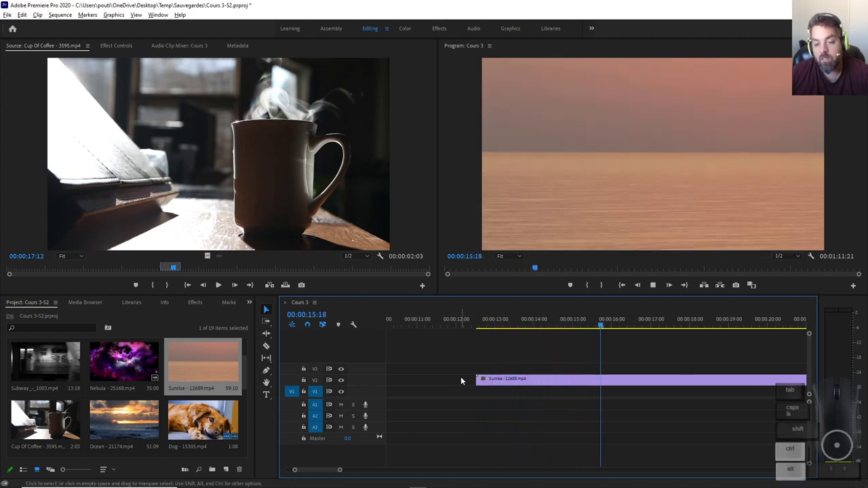
scroll(462, 381, "down", 4)
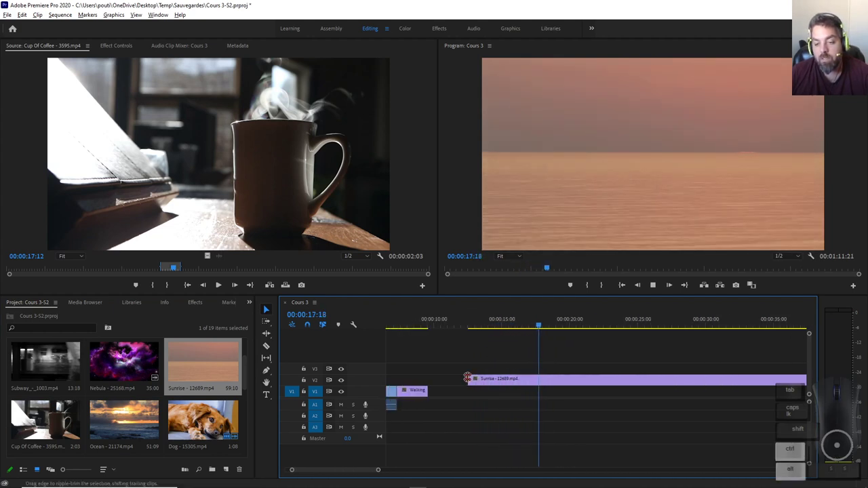
scroll(452, 386, "down", 4)
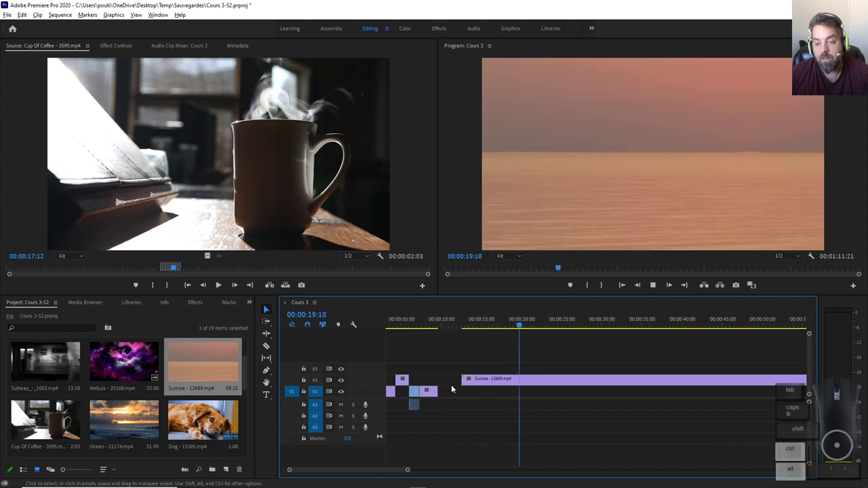
scroll(689, 399, "up", 2)
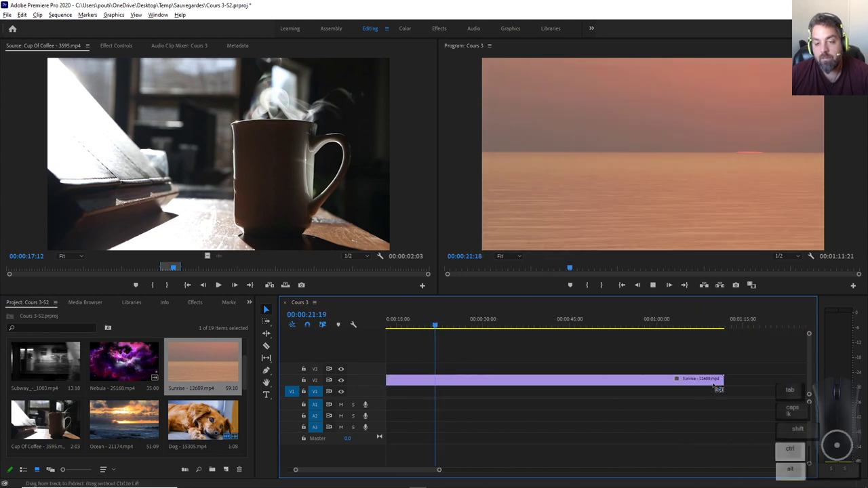
scroll(665, 385, "down", 1)
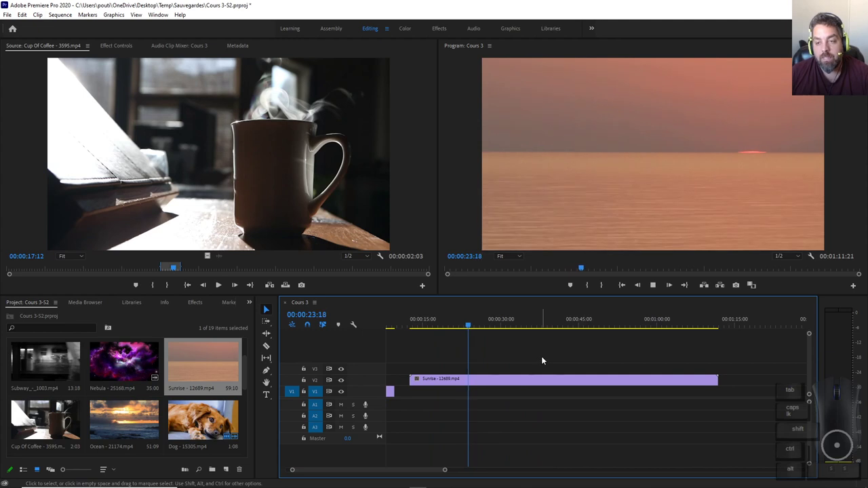
mouse_move(470, 327)
left_mouse_down()
mouse_move(618, 335)
mouse_move(419, 336)
mouse_move(468, 339)
mouse_move(443, 339)
mouse_move(461, 339)
left_mouse_up()
left_click_drag(410, 381, 460, 384)
Scrub further into the Sunrise clip and trim its start to about 00:00:25:00.
left_click_drag(460, 330, 493, 343)
key("j")
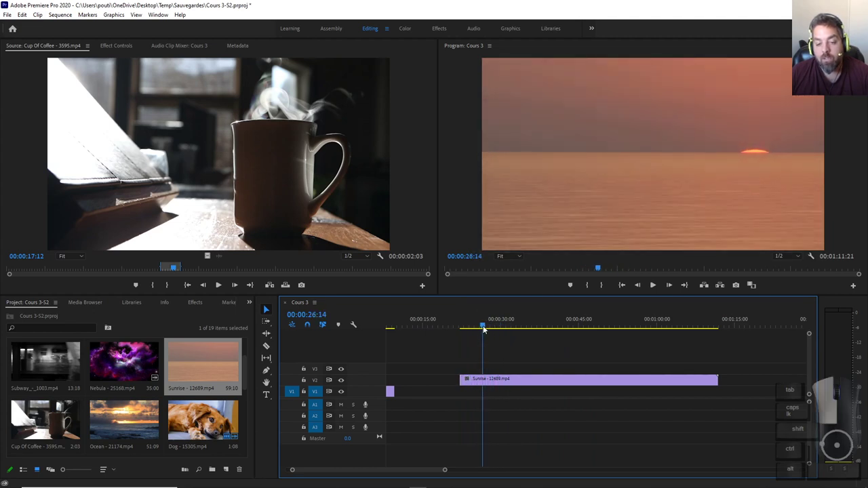
key("k")
left_click_drag(462, 381, 479, 382)
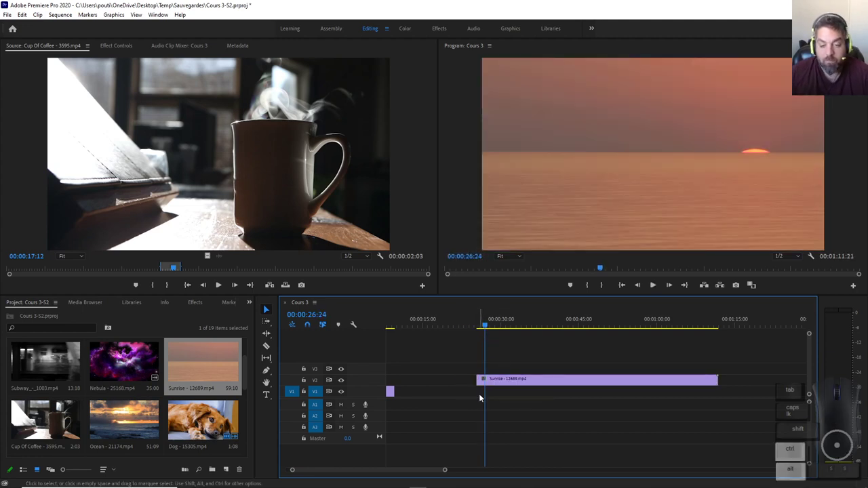
Cut the Sunrise clip on V2 at 00:00:26:24.
scroll(507, 377, "up", 2, "alt")
scroll(490, 397, "up", 2, "alt")
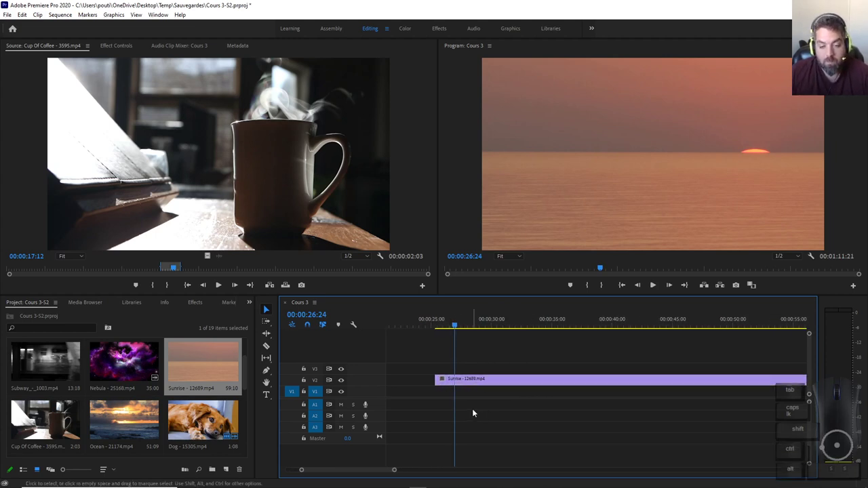
key("ctrl+k")
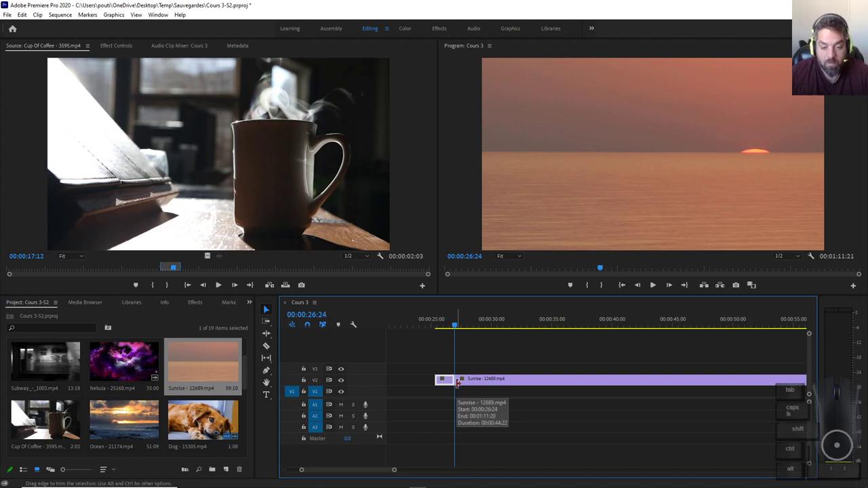
Try an ordinary trim of the second Sunrise piece's start to 00:00:33:16, and undo it.
left_click_drag(463, 326, 535, 331)
left_click(516, 382)
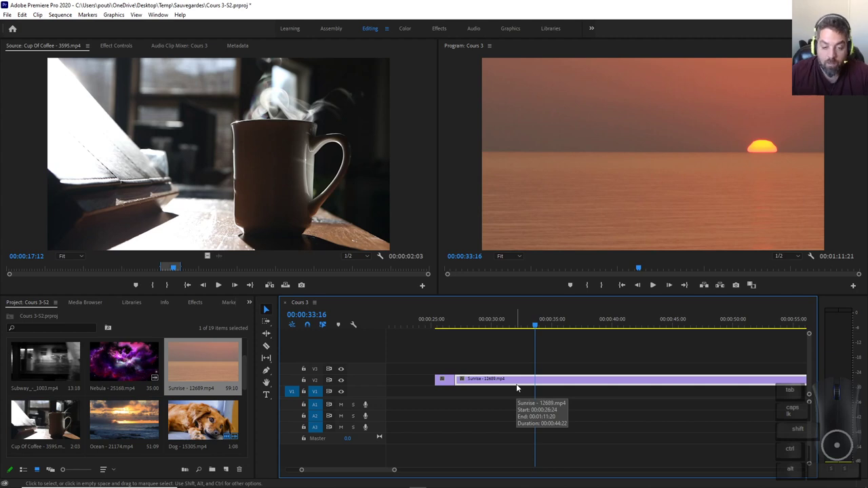
left_click_drag(457, 379, 540, 388)
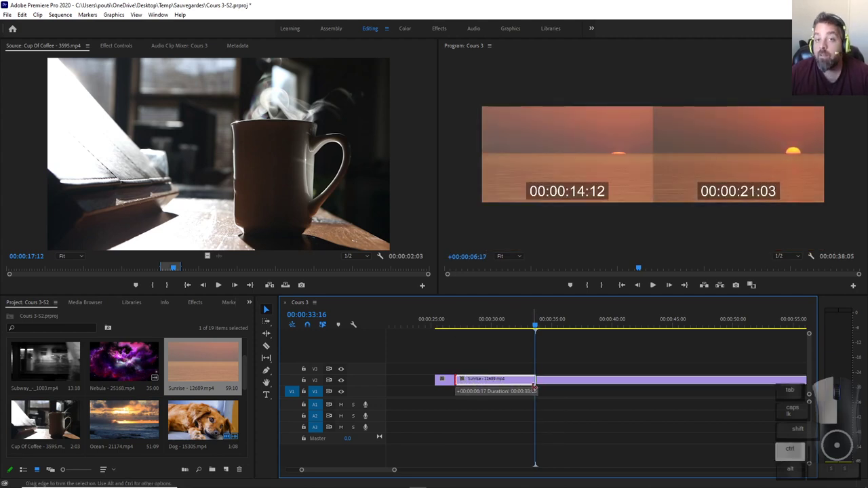
left_click_drag(533, 387, 535, 388)
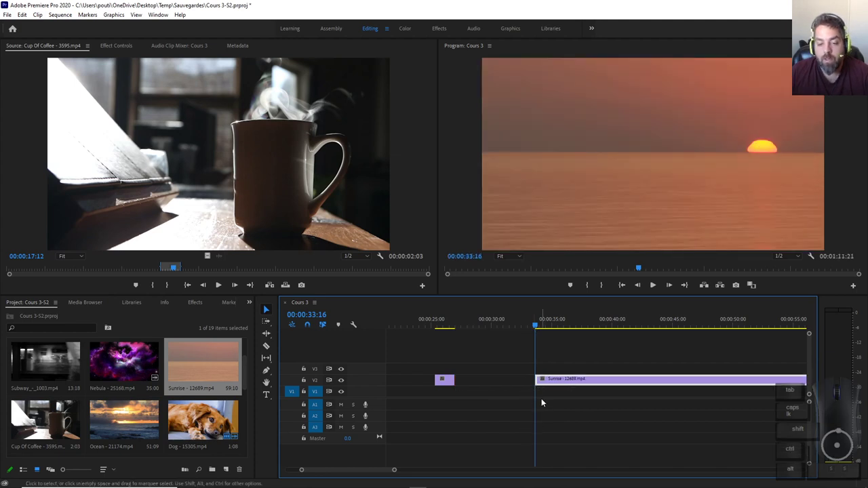
key("ctrl+z")
Ripple trim about 00:00:06:17 off the start of the second Sunrise piece and cut that piece at 00:00:28:14.
key("ctrl")
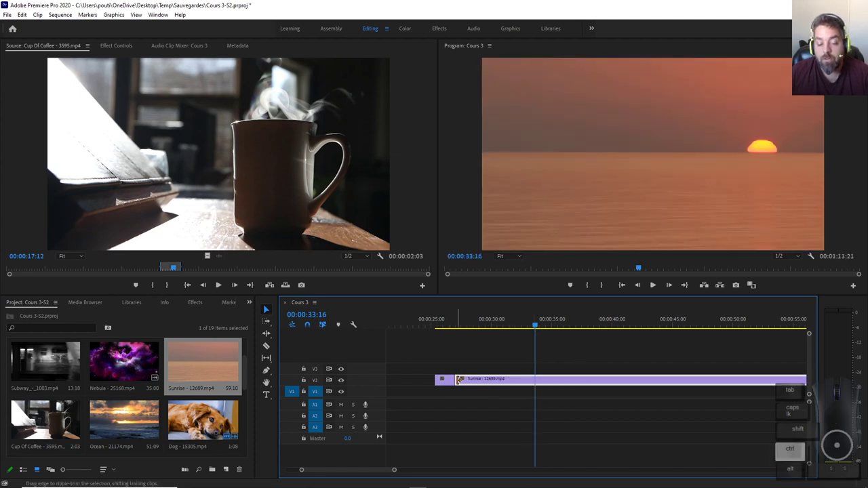
left_click_drag(459, 380, 538, 383)
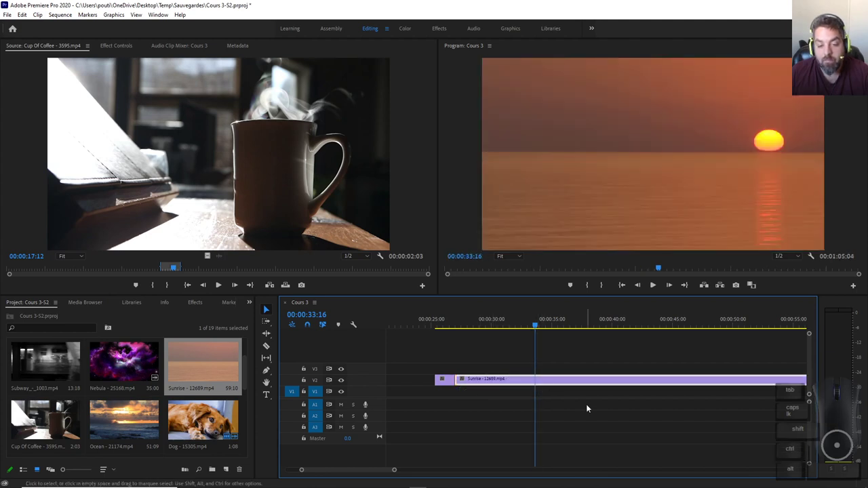
mouse_move(466, 327)
left_mouse_down()
mouse_move(441, 327)
mouse_move(471, 327)
left_mouse_up()
left_click(476, 328)
key("ctrl+k")
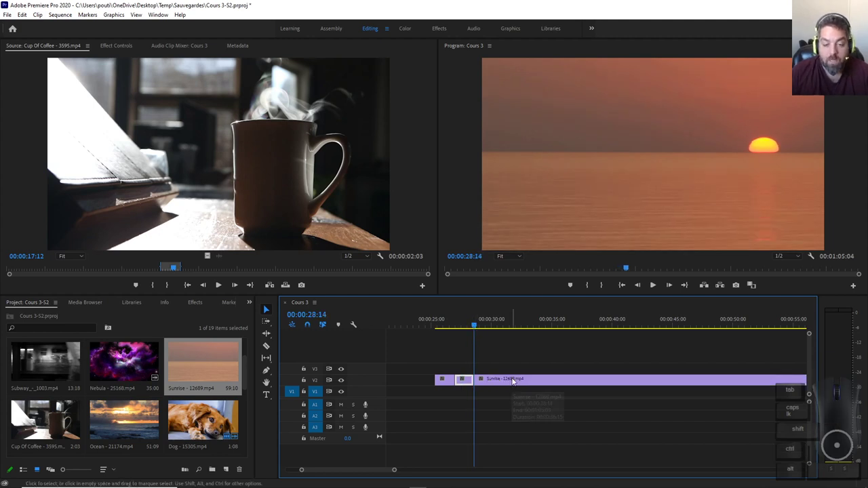
Ripple trim about 10 seconds off the start of the third Sunrise piece and cut it at 00:00:30:07.
key("ctrl")
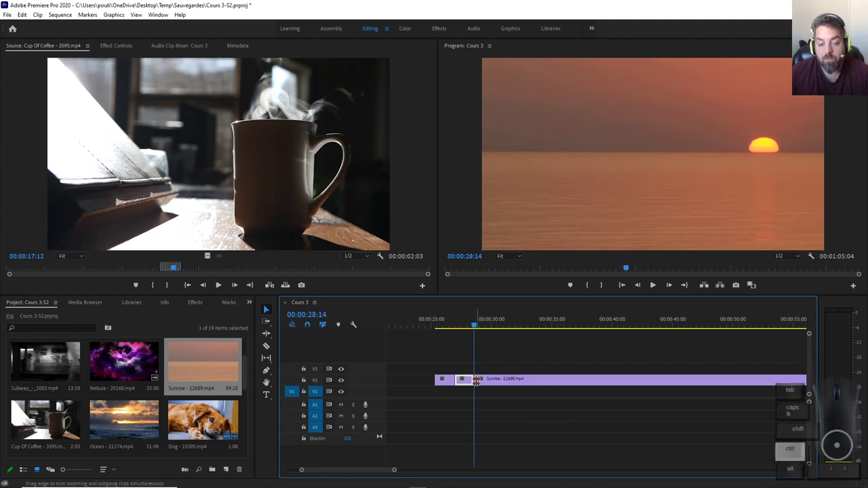
left_click_drag(476, 381, 600, 381)
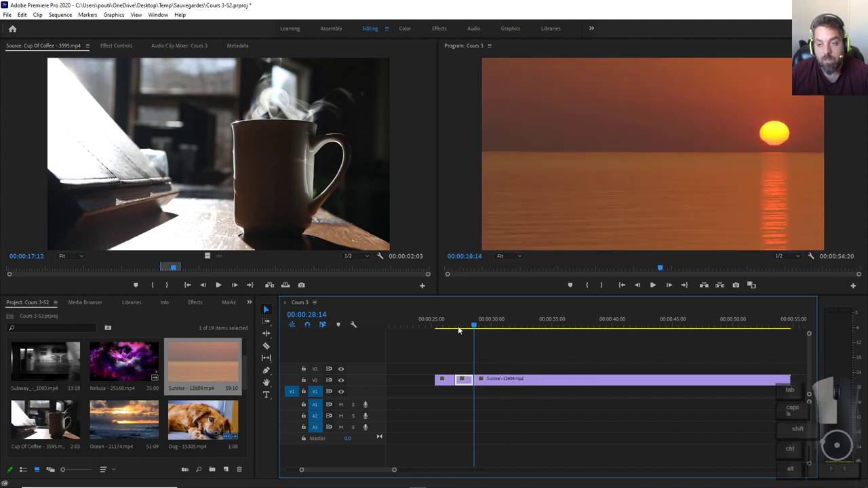
left_click_drag(434, 331, 495, 332)
left_click(521, 379)
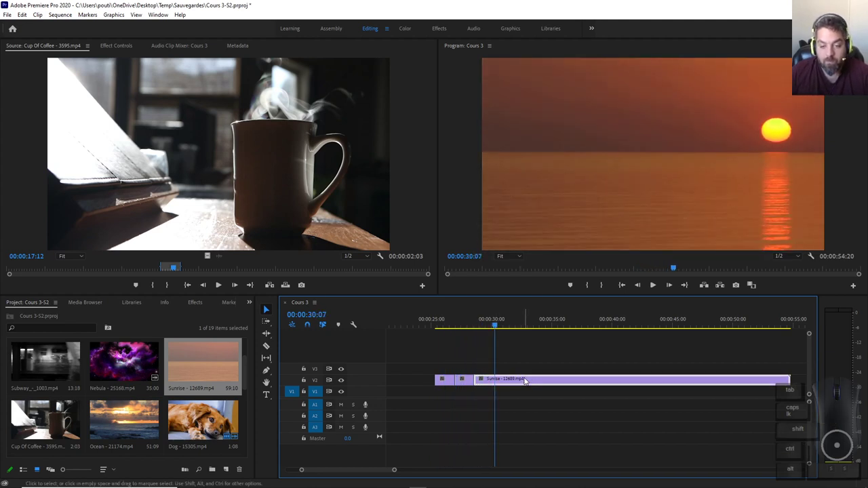
left_click_drag(529, 383, 522, 383)
key("super")
key("super")
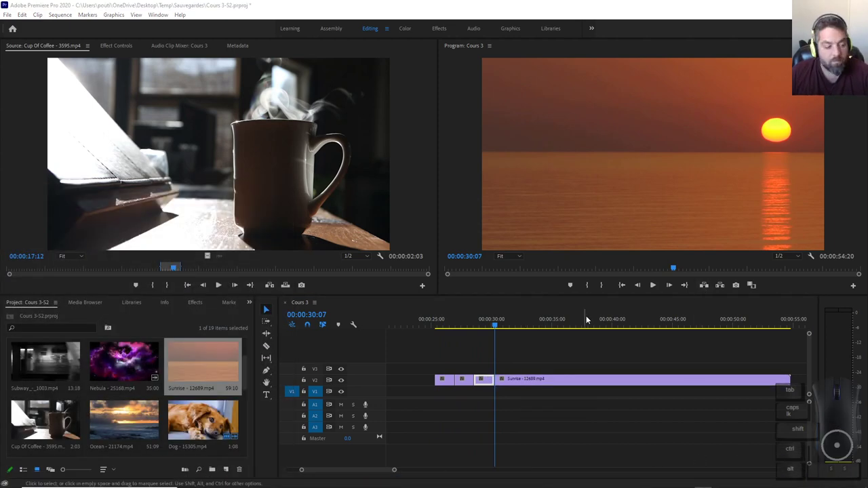
mouse_move(758, 479)
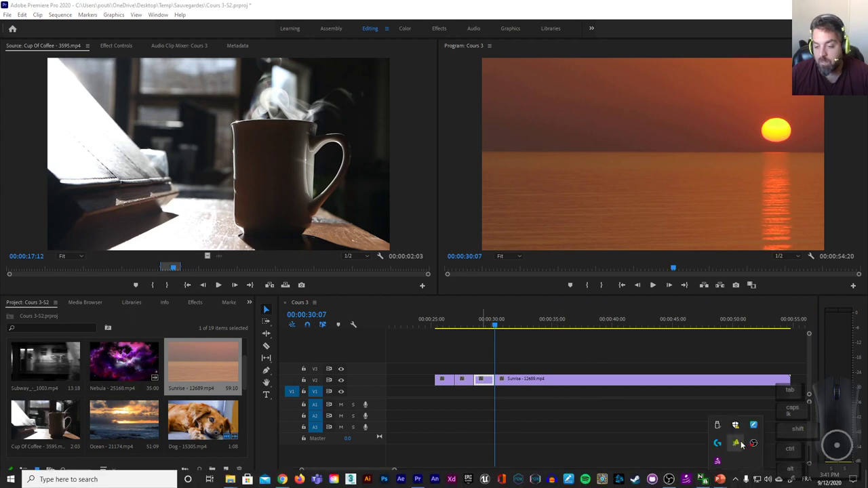
left_click(736, 480)
left_click(673, 416)
key("ctrl+s")
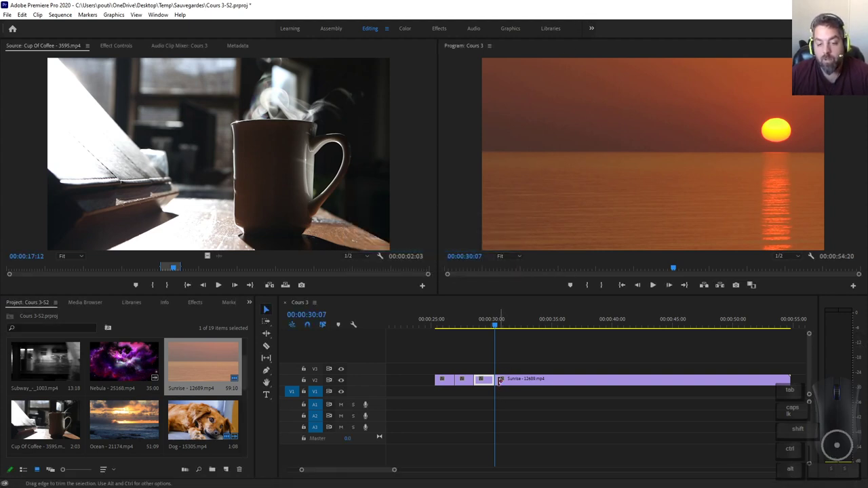
Ripple trim about 6 seconds off the start of the last Sunrise piece and cut it at 00:00:32:07.
left_click_drag(497, 380, 505, 381)
key("ctrl+z")
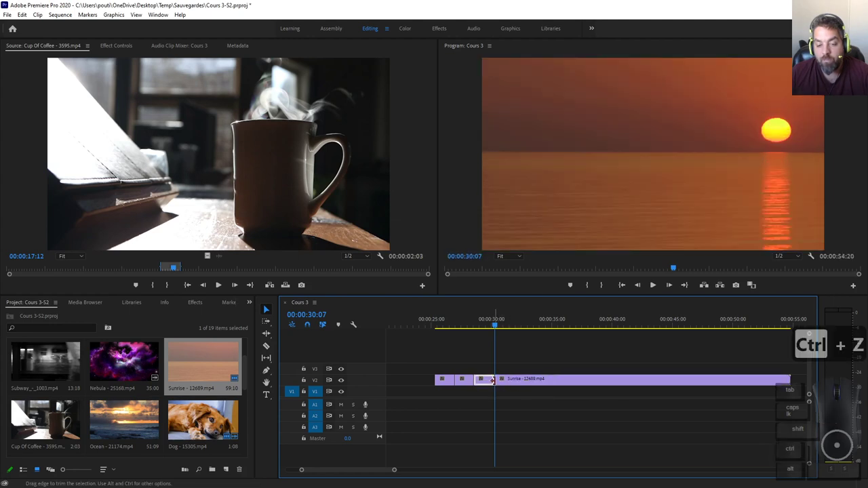
key("ctrl")
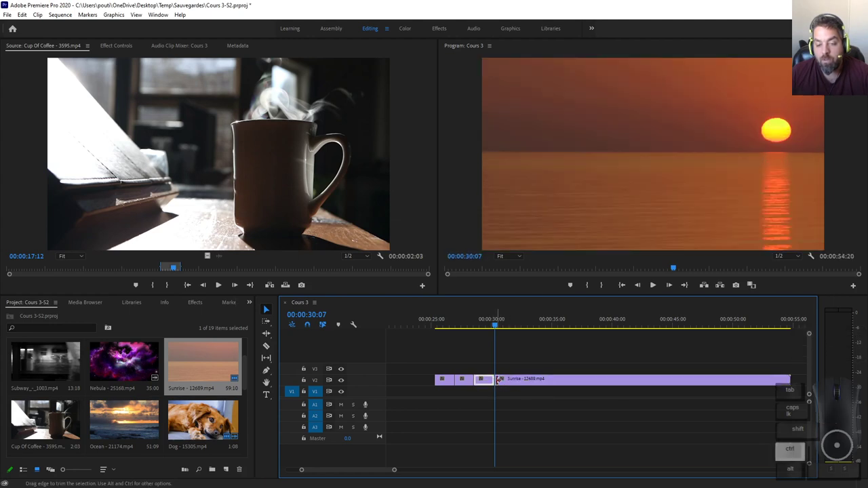
left_click_drag(499, 380, 573, 380)
left_click(564, 382)
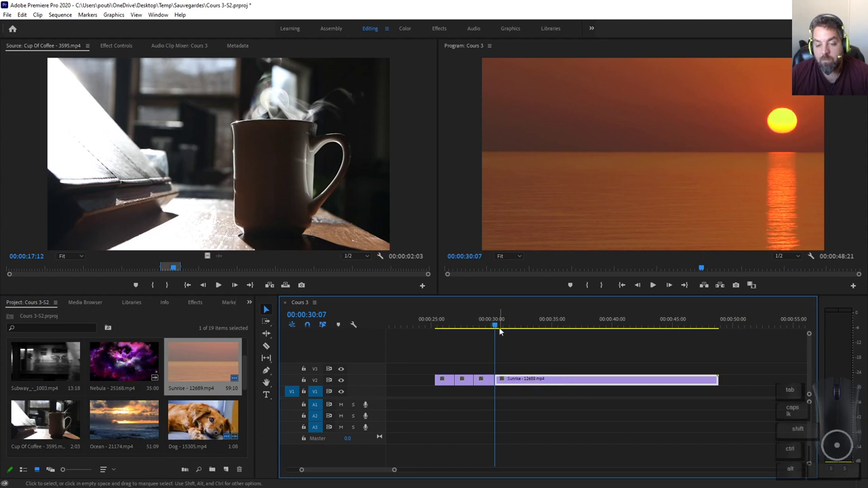
left_click_drag(499, 333, 519, 334)
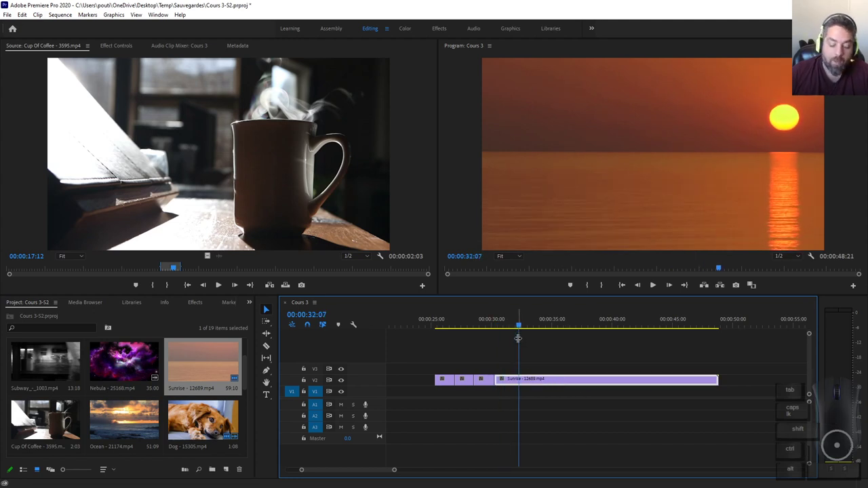
key("ctrl+k")
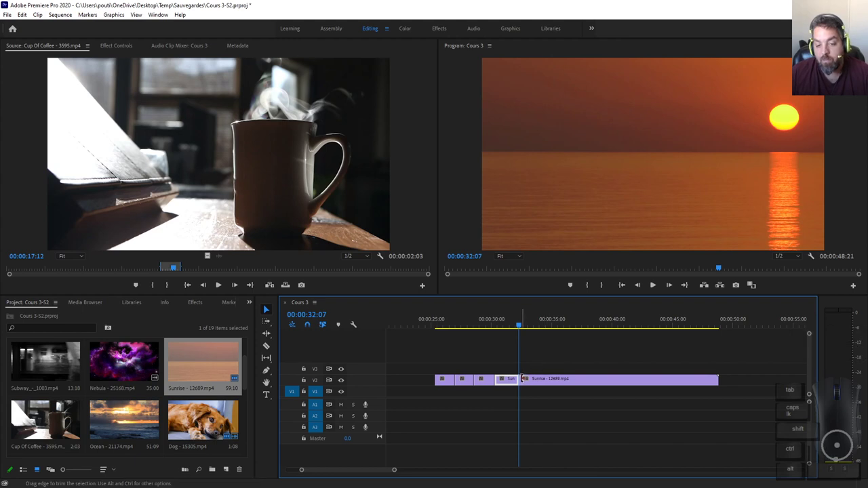
Ripple trim the start of the final Sunrise piece so the sequence ends at about 00:00:34:10.
left_click_drag(523, 379, 548, 379)
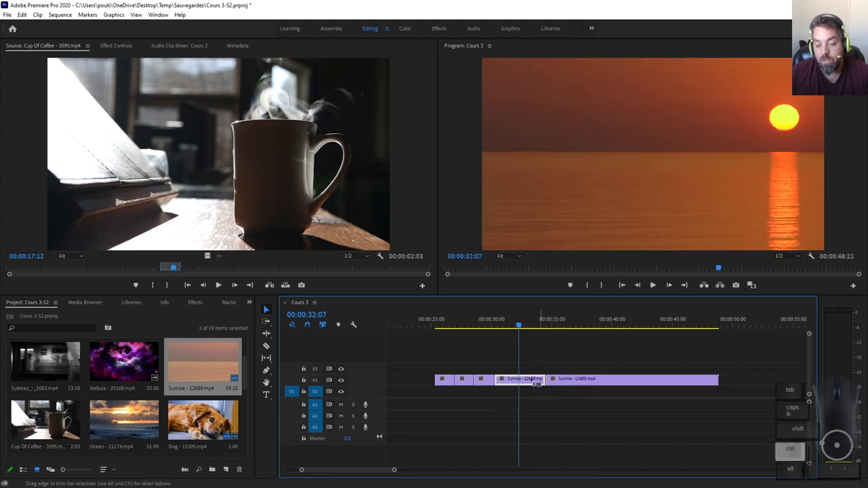
key("ctrl+z")
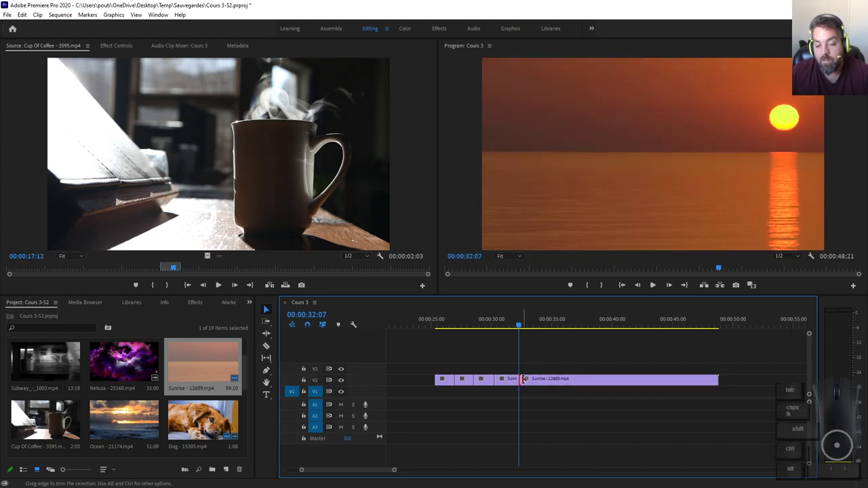
left_click_drag(524, 379, 543, 379)
Play back the Sunrise pieces from their beginning to check the jump cuts.
left_click_drag(521, 331, 431, 328)
key("space")
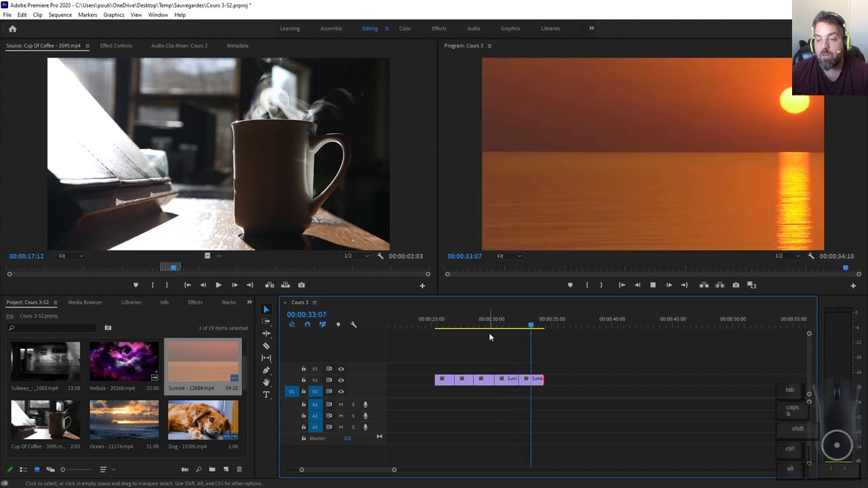
left_click(490, 335)
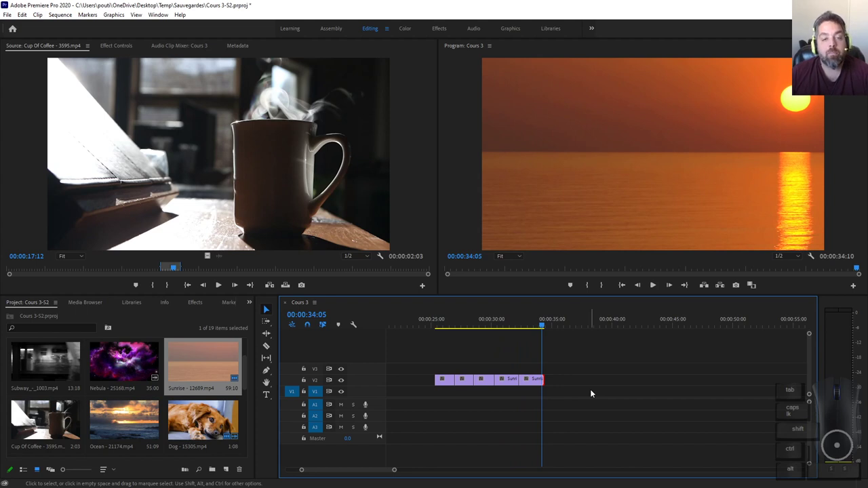
Switch to the PowerPoint slide show to review the "Les coupes (cut)" slide, and return to Premiere Pro.
key("alt+Tab")
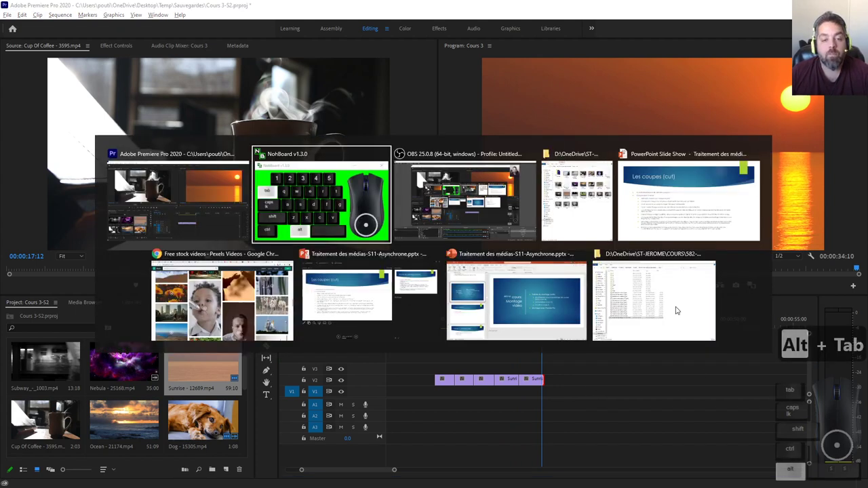
key("alt+Tab")
key("alt+Tab")
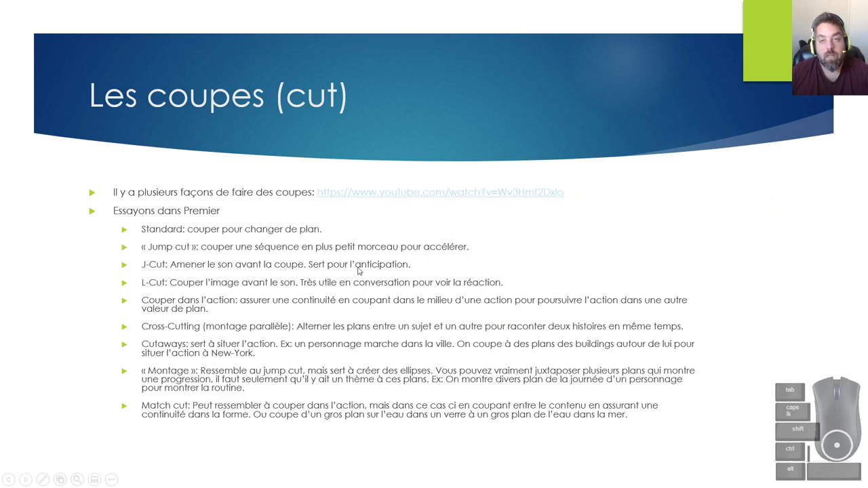
key("alt+Tab")
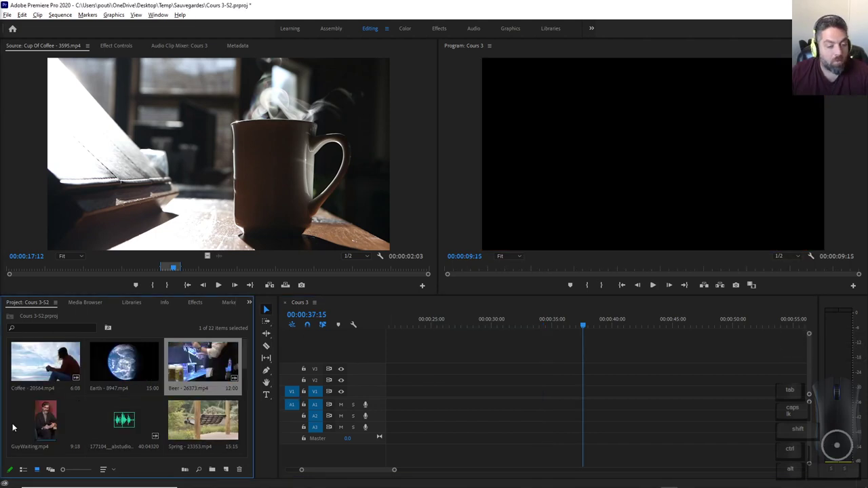
Place the Beer clip on V1 and A1 starting at about 00:00:29:11 and preview it.
left_click_drag(213, 371, 565, 441)
key("Up")
key("space")
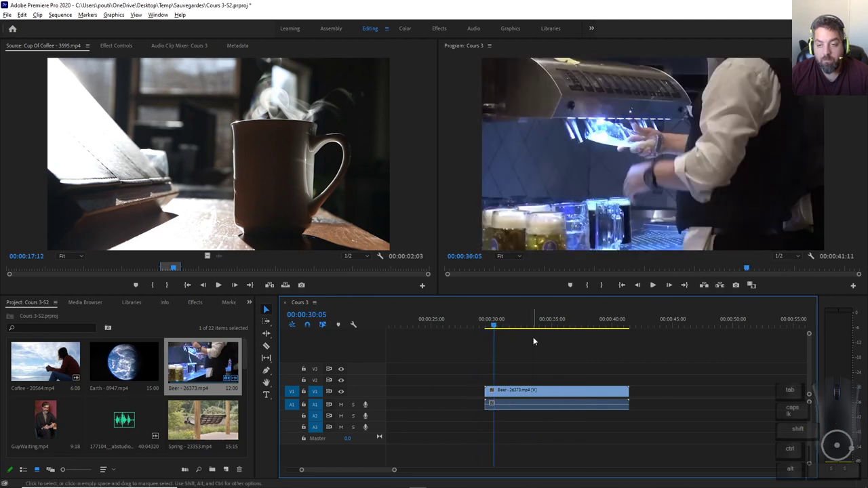
left_click(514, 406)
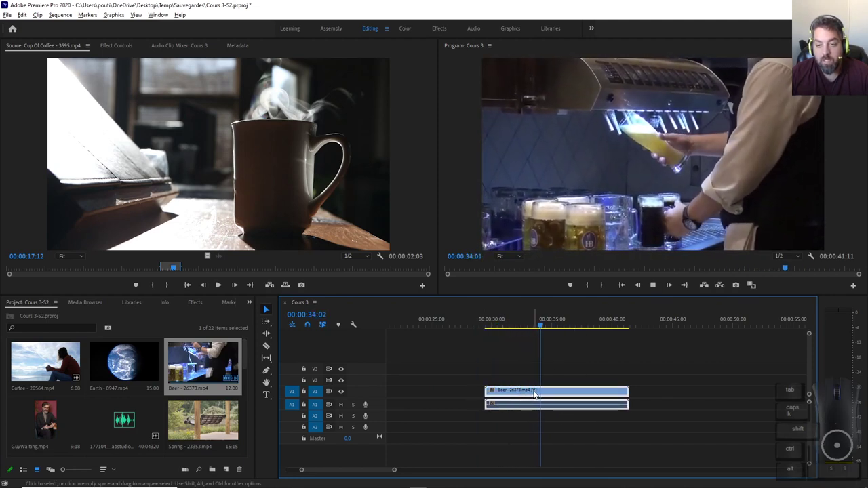
left_click_drag(576, 316, 481, 325)
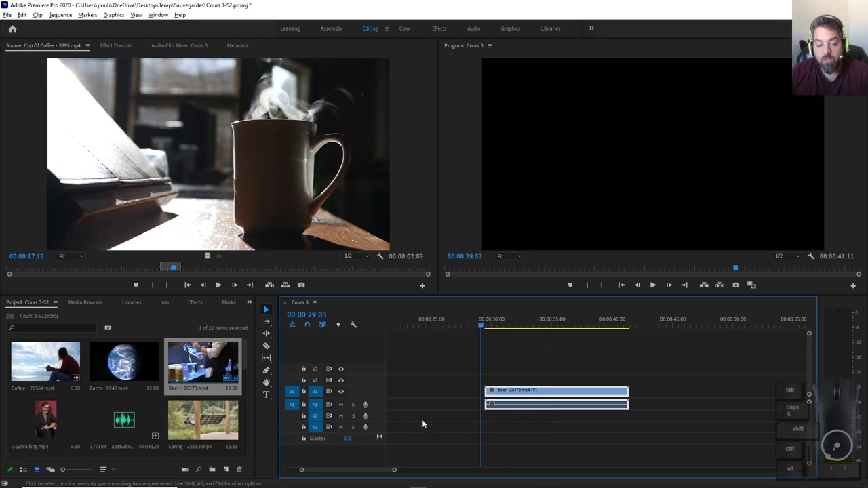
key("space")
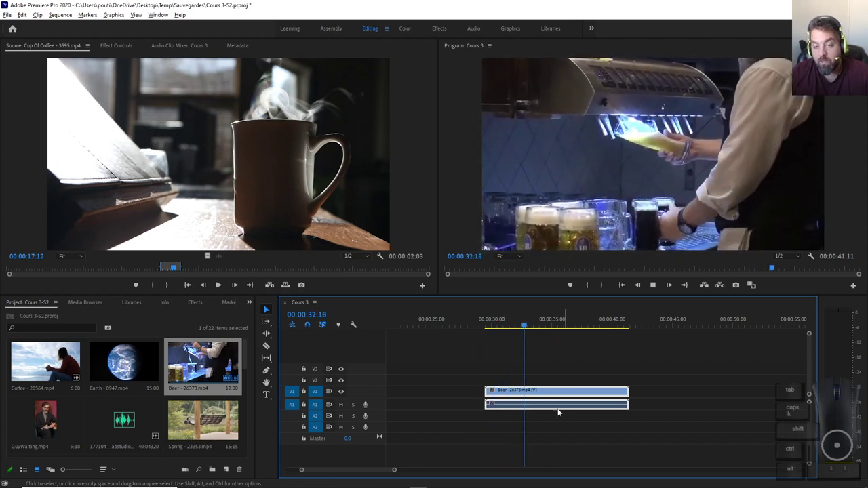
mouse_move(494, 324)
left_mouse_down()
mouse_move(479, 324)
mouse_move(488, 324)
left_mouse_up()
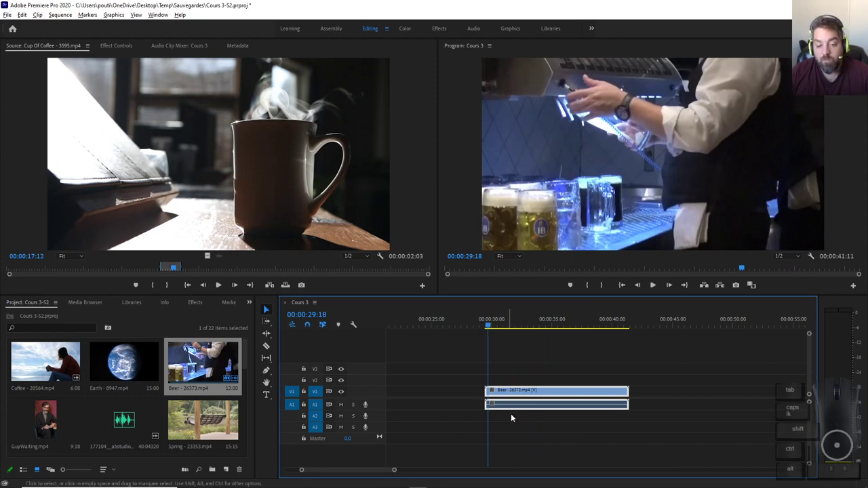
Unlink the Beer clip's audio from its video and delete the audio from A1.
right_click(532, 393)
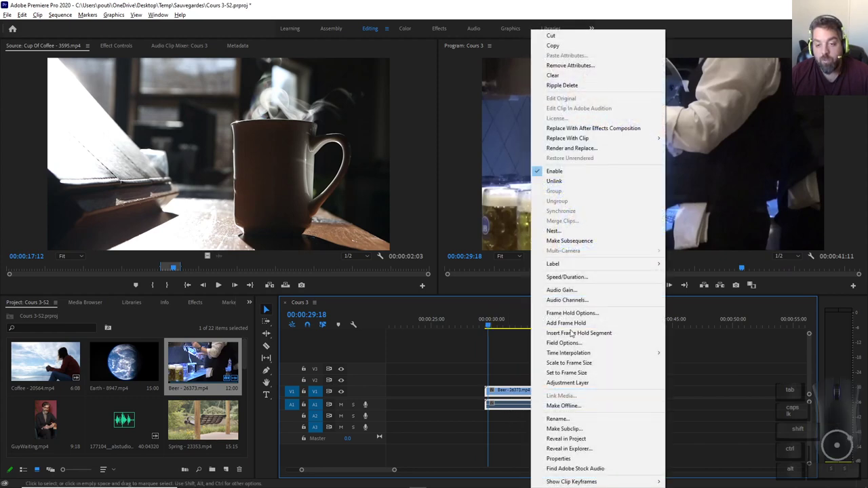
left_click(554, 181)
mouse_move(544, 402)
left_mouse_down()
mouse_move(651, 415)
mouse_move(540, 413)
left_mouse_up()
key("Delete")
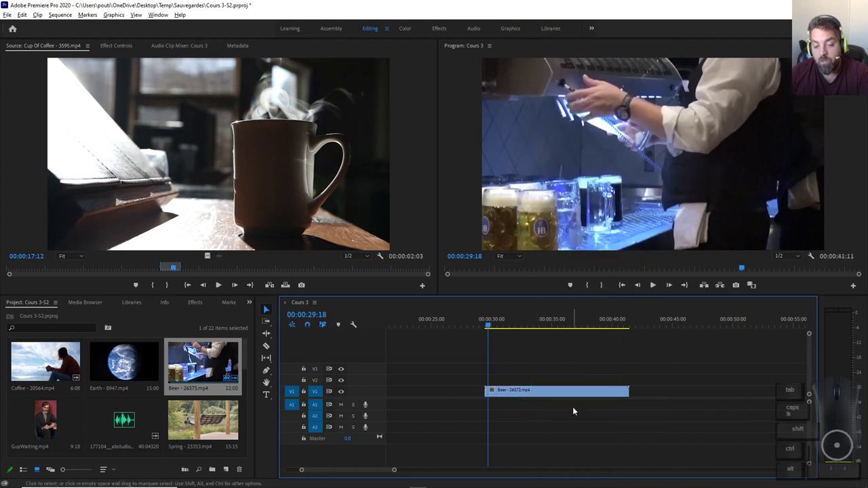
Place the 177104 audio file on A1 starting at about 00:00:25:15 and play the sequence from 00:00:27:09.
mouse_move(500, 335)
left_mouse_down()
mouse_move(529, 328)
mouse_move(495, 328)
left_mouse_up()
left_click_drag(88, 422, 444, 406)
left_click_drag(485, 330, 460, 327)
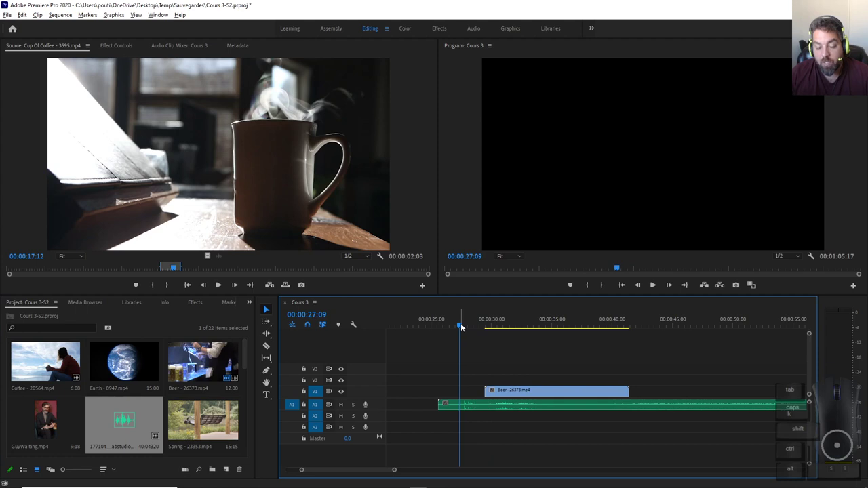
key("space")
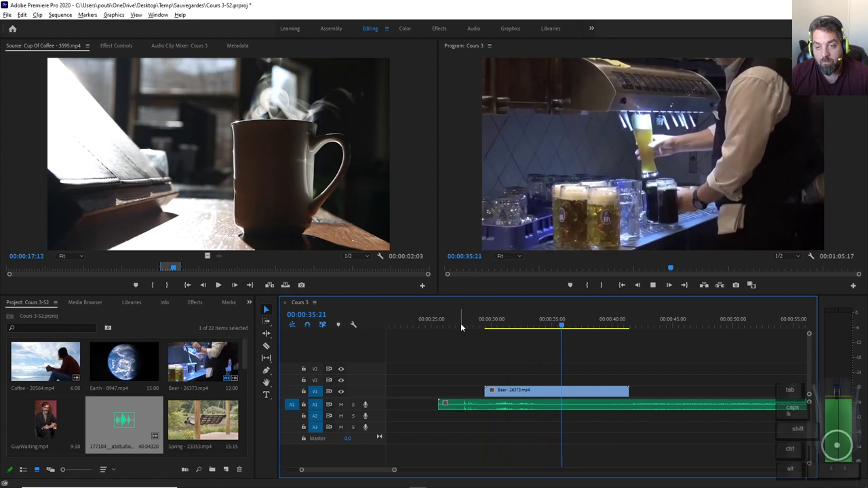
Trim the start of the 177104 audio on A1 to the Beer clip's start, and play the sequence around the clip.
key("space")
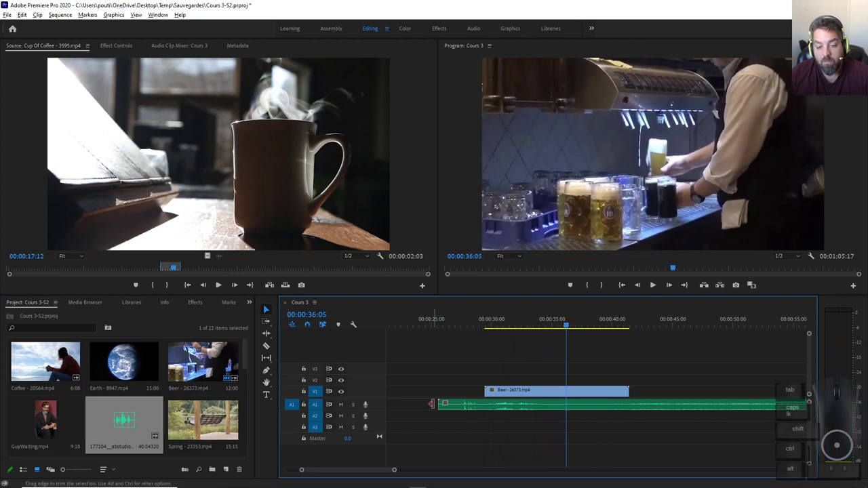
left_click_drag(442, 404, 484, 404)
left_click(489, 327)
key("space")
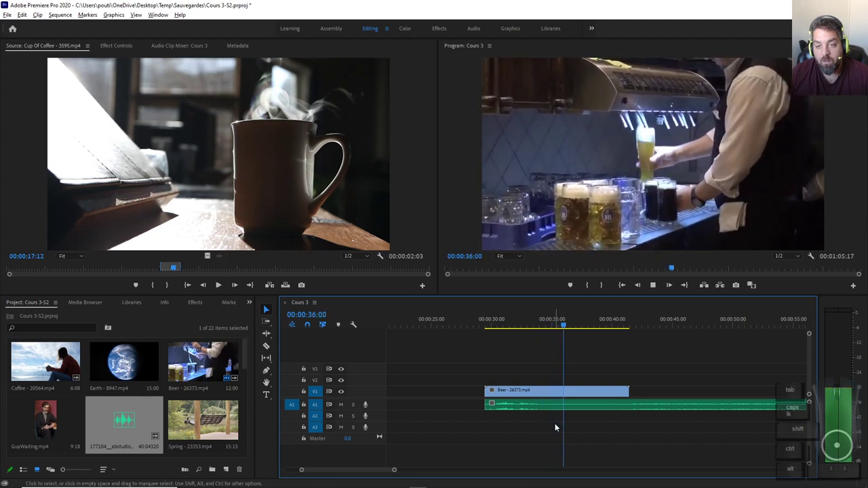
key("space")
scroll(589, 424, "down", 1)
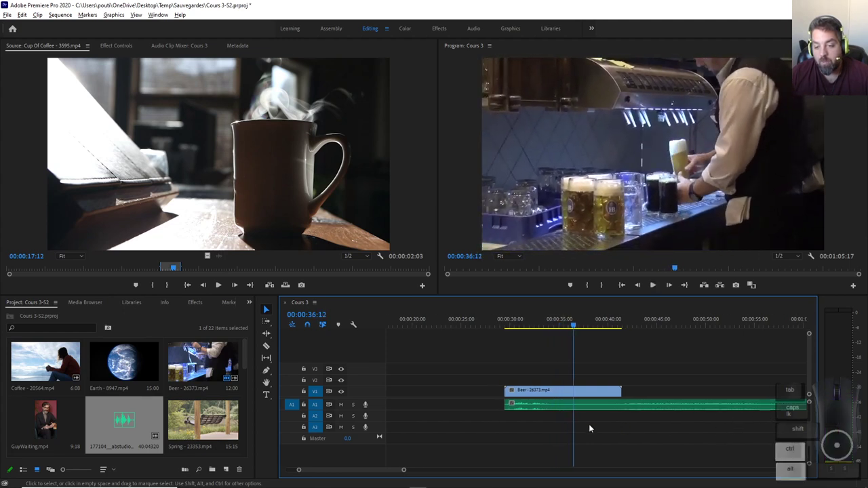
left_click(626, 327)
key("space")
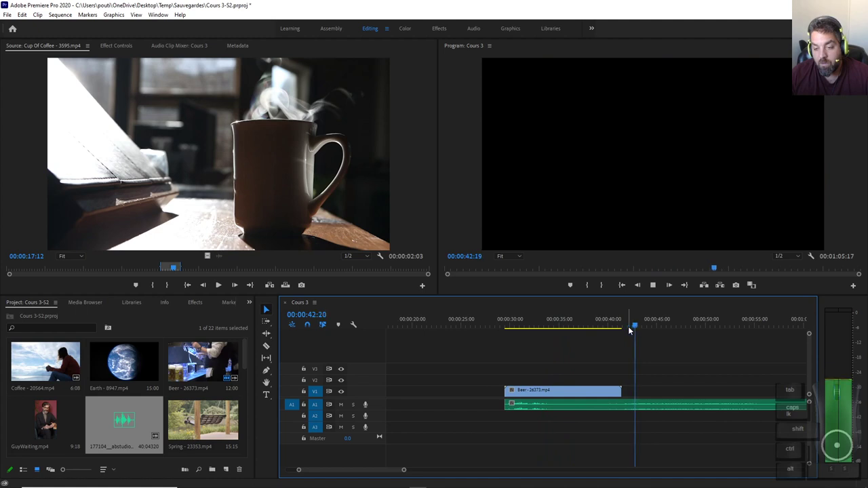
Split the 177104 audio at 00:00:34:24, move its first part to A2, and delete the remainder from A1.
left_click(573, 324)
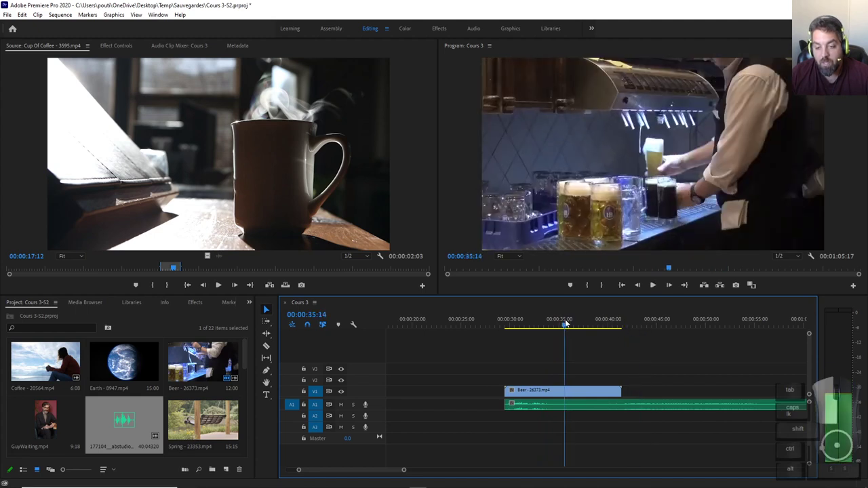
left_click(559, 327)
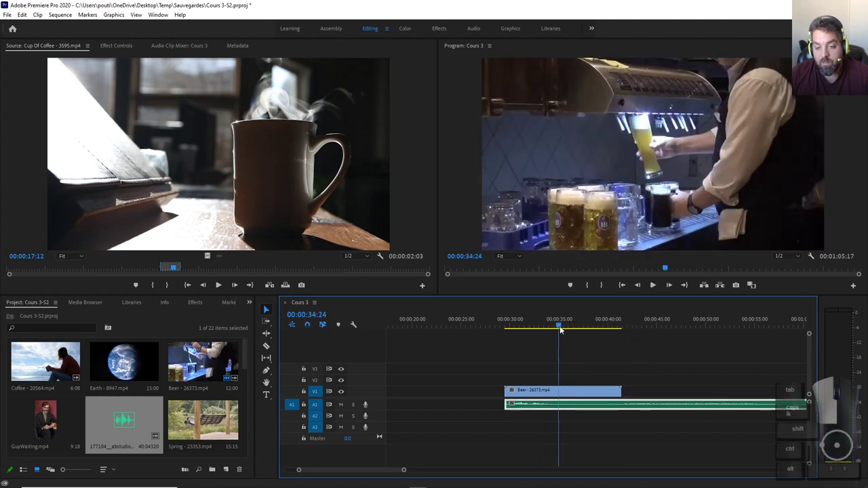
left_click(566, 407, "ctrl")
left_click_drag(565, 407, 565, 417)
left_click(589, 400)
key("Delete")
Play the sequence from the start of the Beer clip to review the shortened audio.
left_click(500, 326)
key("space")
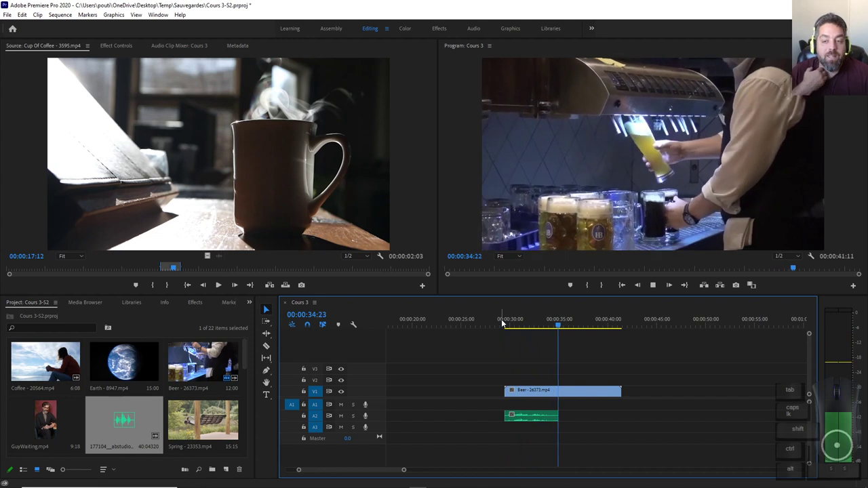
key("space")
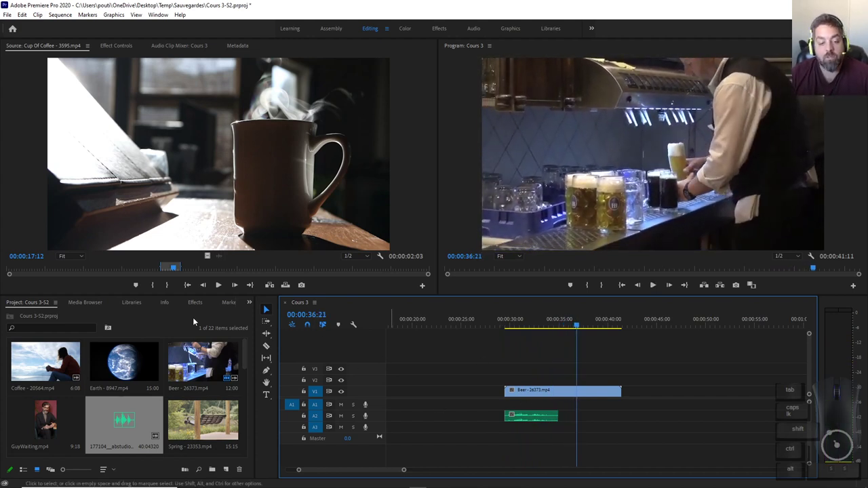
Place the GuyWaiting clip on V1 directly before the Beer clip and preview it.
double_click(46, 419)
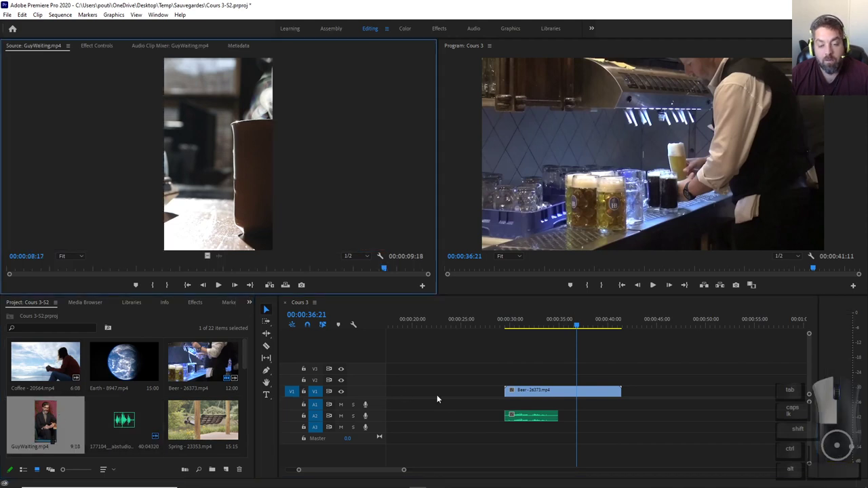
left_click_drag(197, 159, 512, 335)
left_click_drag(461, 318, 445, 323)
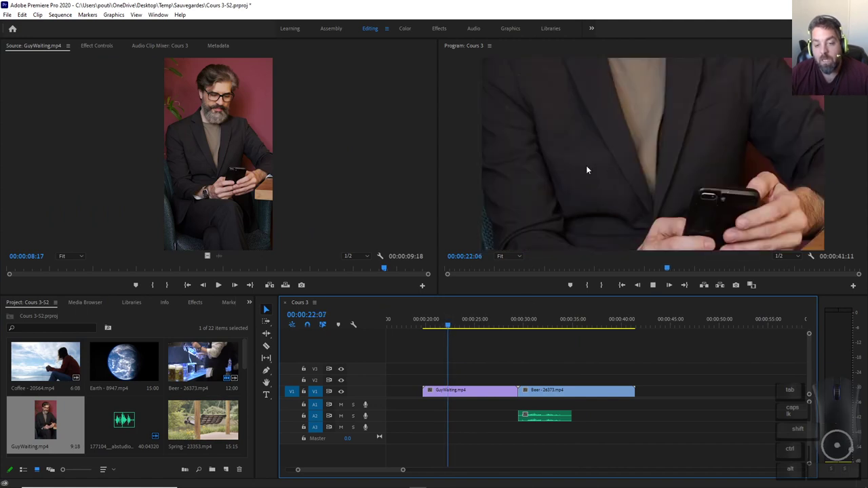
key("space")
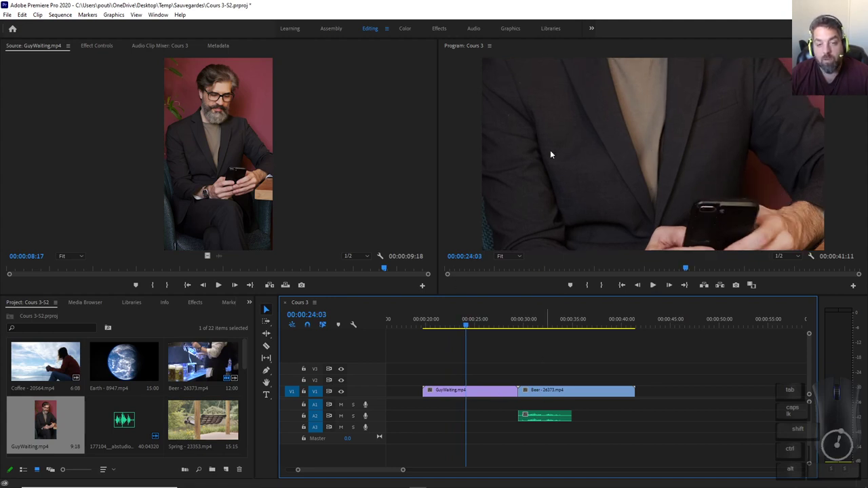
Display the effect controls of the GuyWaiting clip in the sequence and expand its Motion properties.
left_click(473, 395)
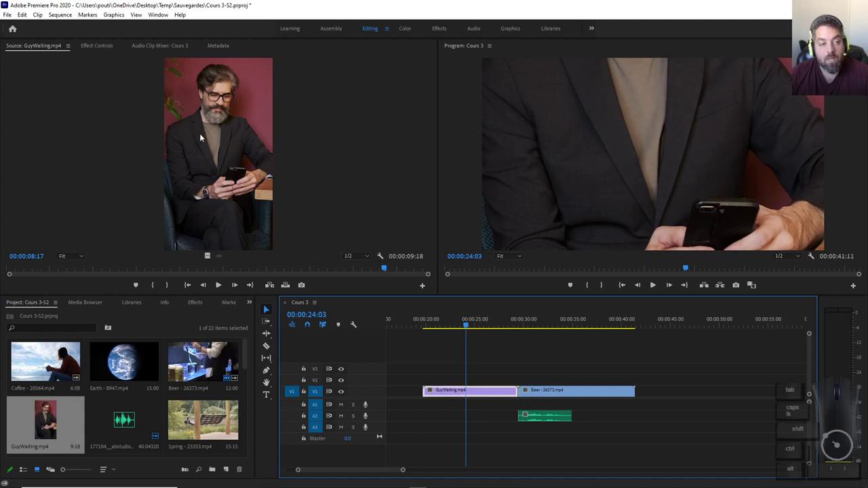
left_click(87, 45)
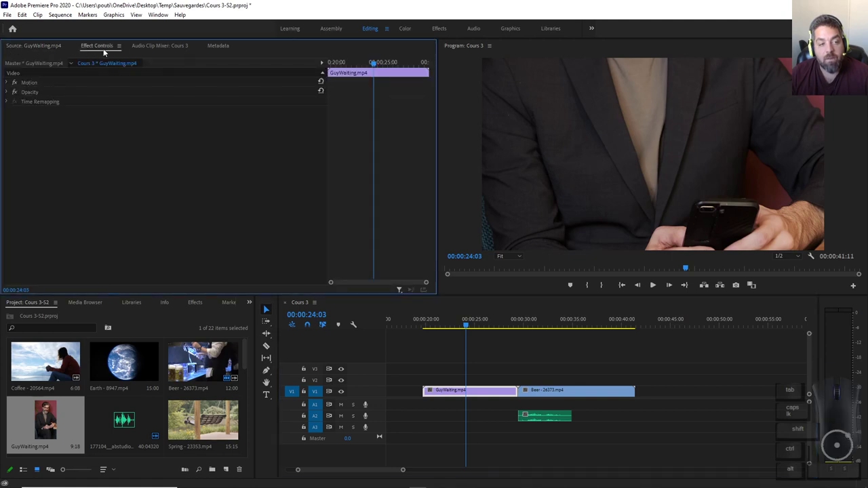
left_click(158, 15)
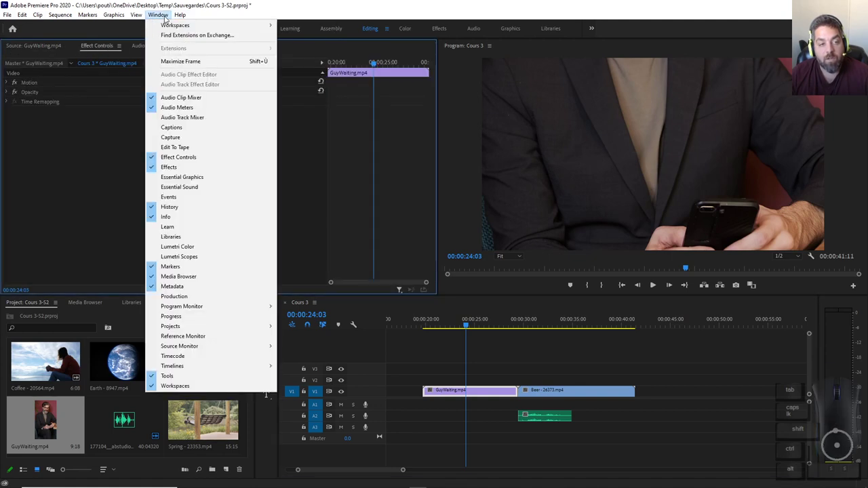
left_click(169, 155)
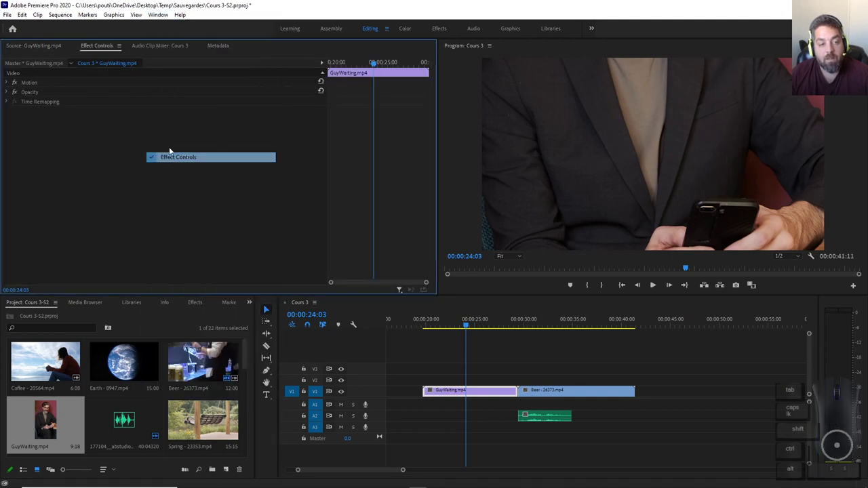
left_click(158, 15)
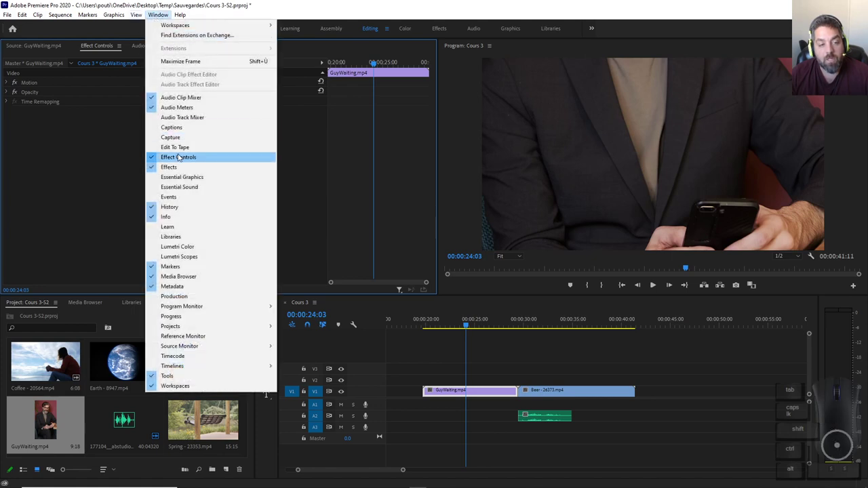
left_click(169, 157)
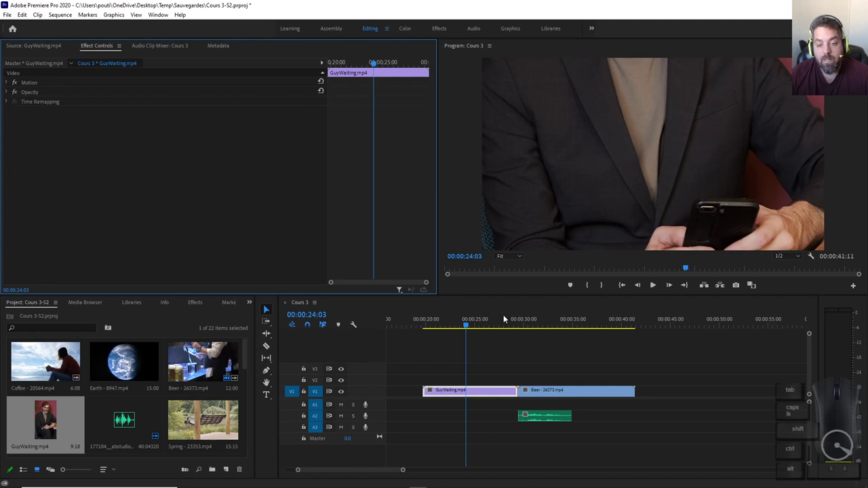
left_click(7, 82)
left_click(7, 82)
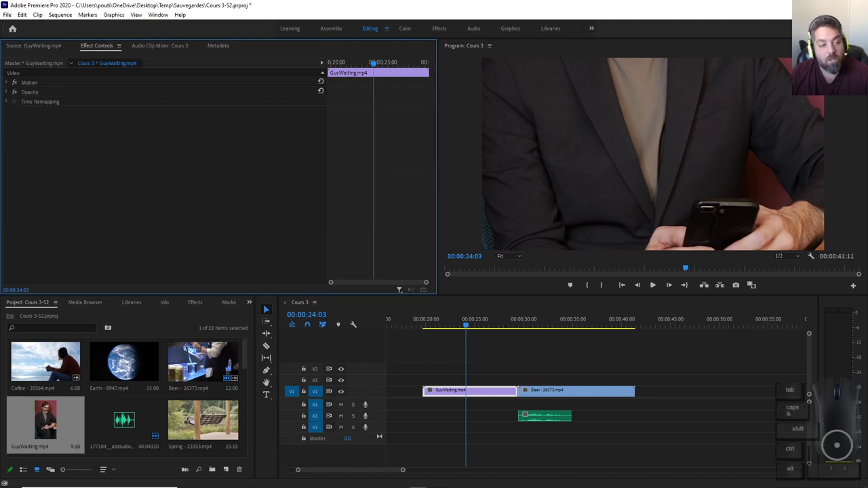
left_click(7, 83)
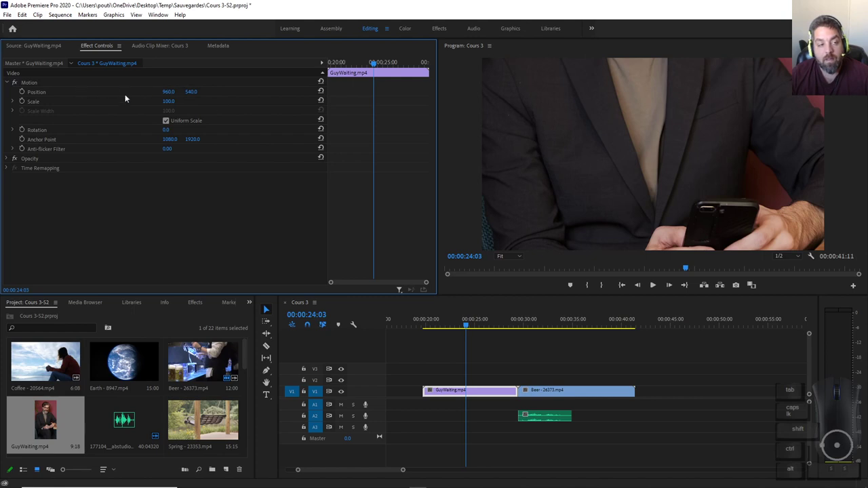
Reposition the GuyWaiting clip to 914.7, 1073.7 and reduce its scale to 65 to frame the man's face.
left_click_drag(174, 93, 119, 93)
left_click_drag(198, 94, 174, 126)
left_click(48, 95)
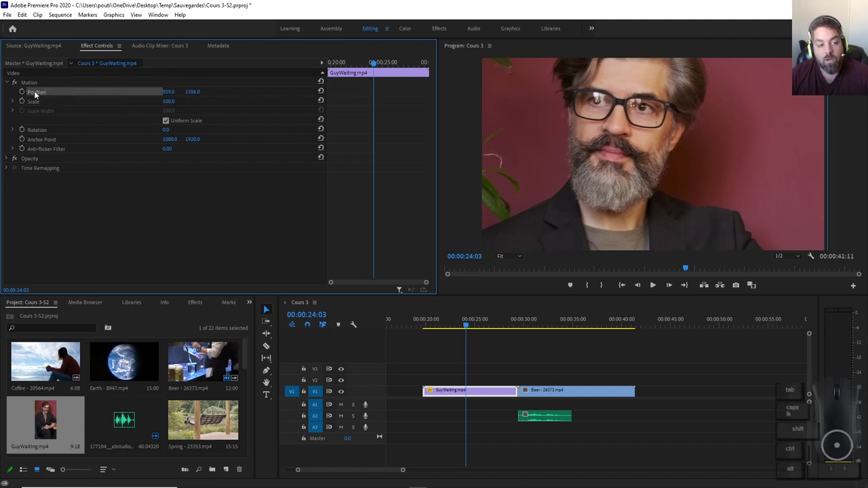
left_click_drag(580, 145, 645, 145)
left_click_drag(176, 93, 132, 104)
left_click_drag(608, 176, 612, 66)
Try different scale values for the GuyWaiting clip, ending at 62.
left_click(166, 101)
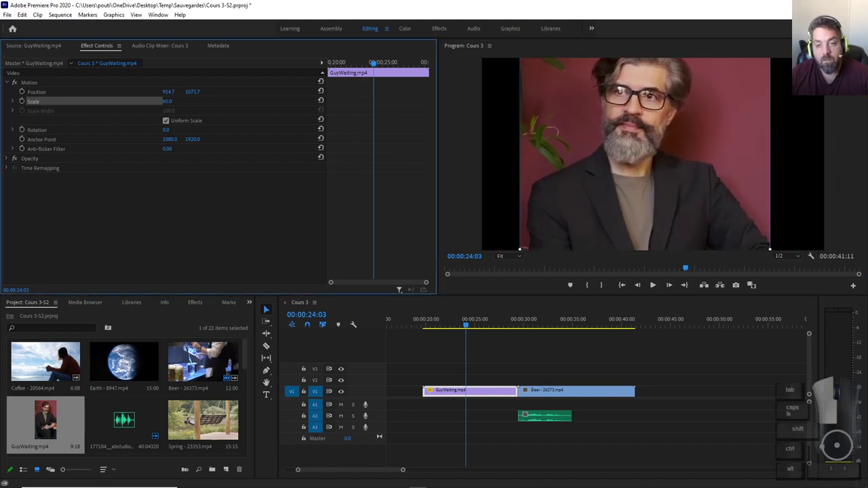
left_click(156, 110)
left_click(185, 101)
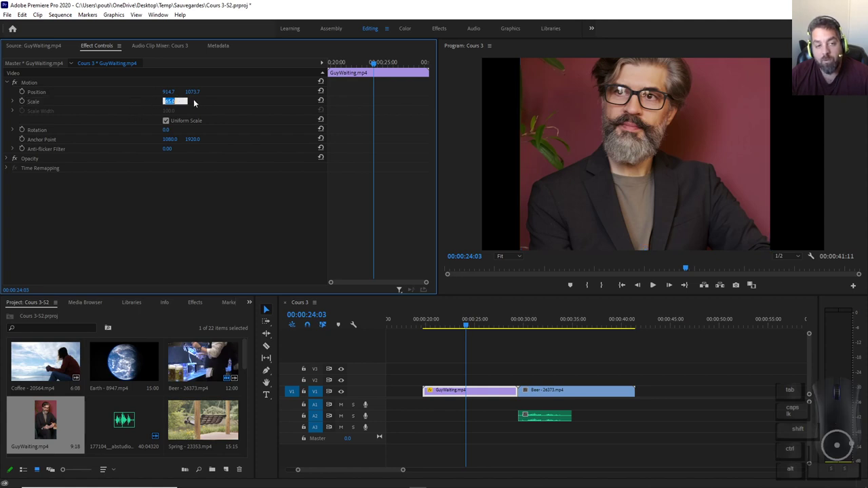
left_click(150, 107)
left_click(167, 101)
type("64")
key("Return")
left_click(175, 101)
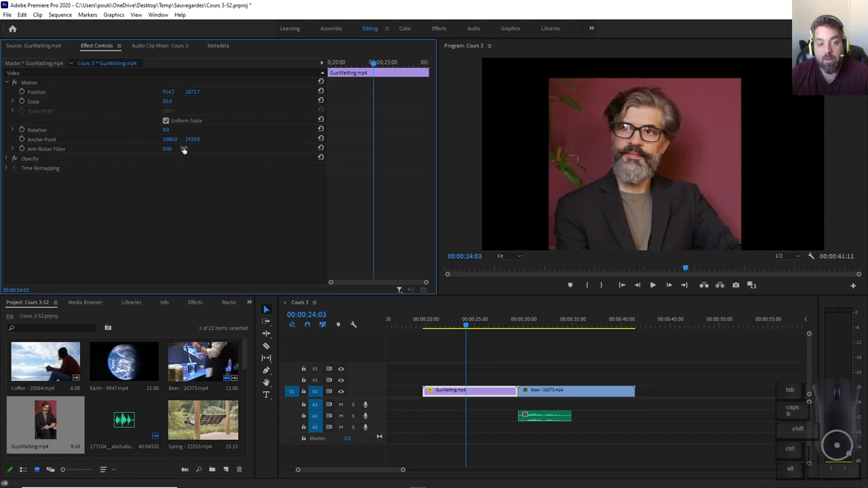
mouse_move(167, 102)
left_mouse_down()
mouse_move(234, 103)
mouse_move(159, 103)
mouse_move(190, 102)
mouse_move(173, 103)
left_mouse_up()
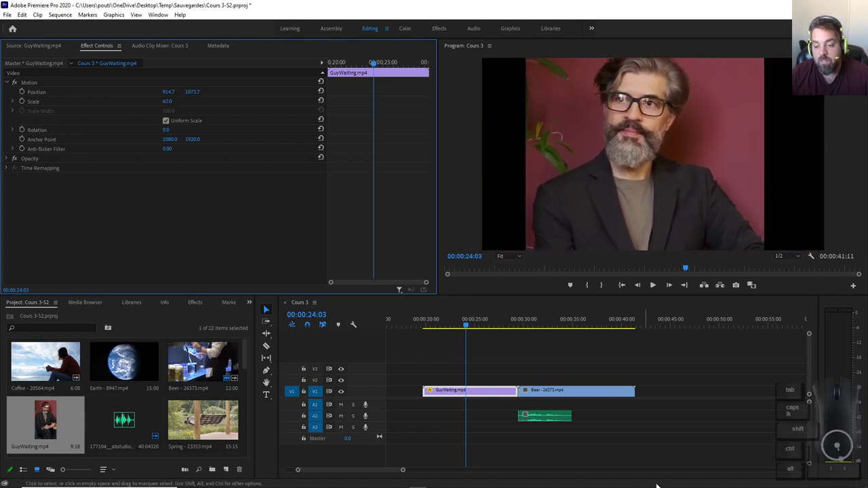
mouse_move(698, 485)
left_click(736, 480)
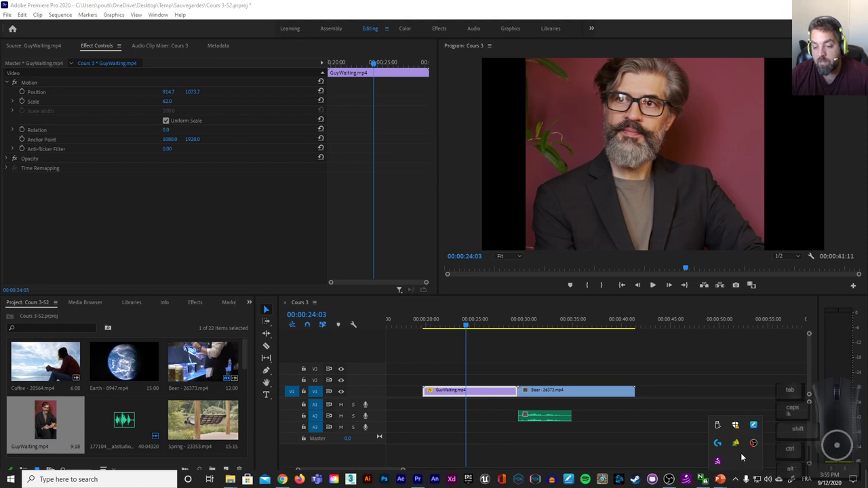
left_click(731, 234)
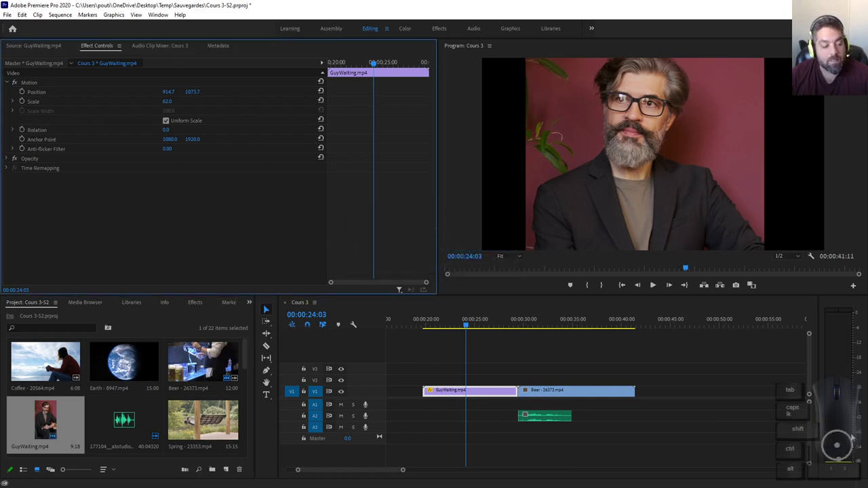
left_click(804, 397)
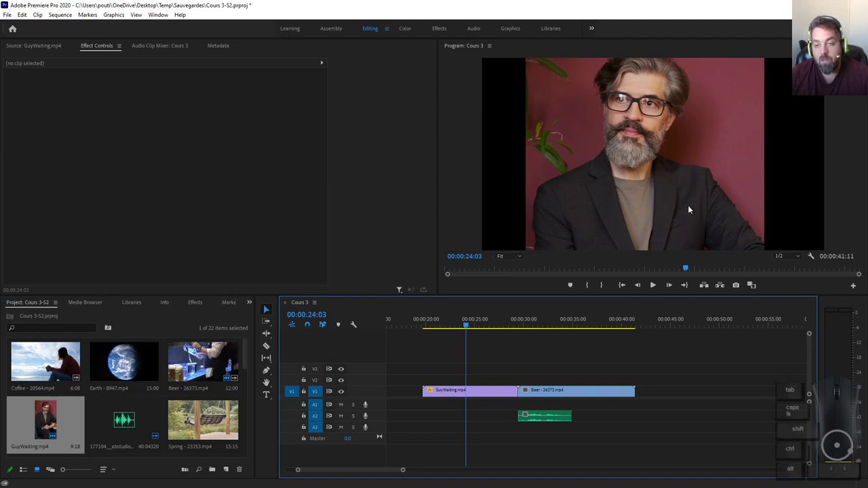
Play the GuyWaiting clip from near its start to check the framing.
left_click_drag(466, 327, 429, 327)
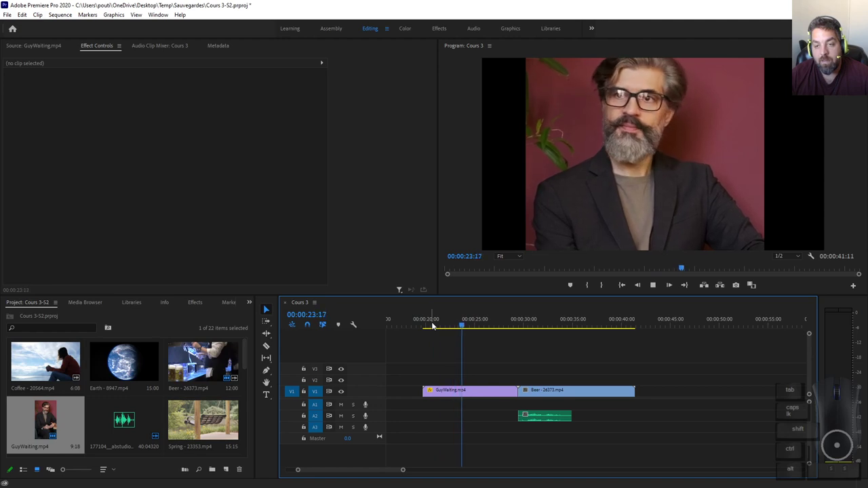
key("space")
key("j")
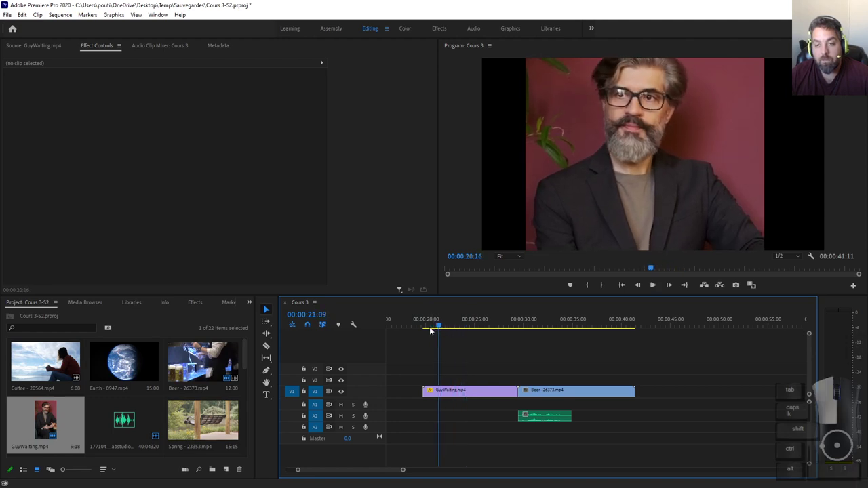
Reframe the GuyWaiting clip at 00:00:20:14 with position 940, 713.7 and a scale of 37.
left_click(431, 330)
left_click(476, 395)
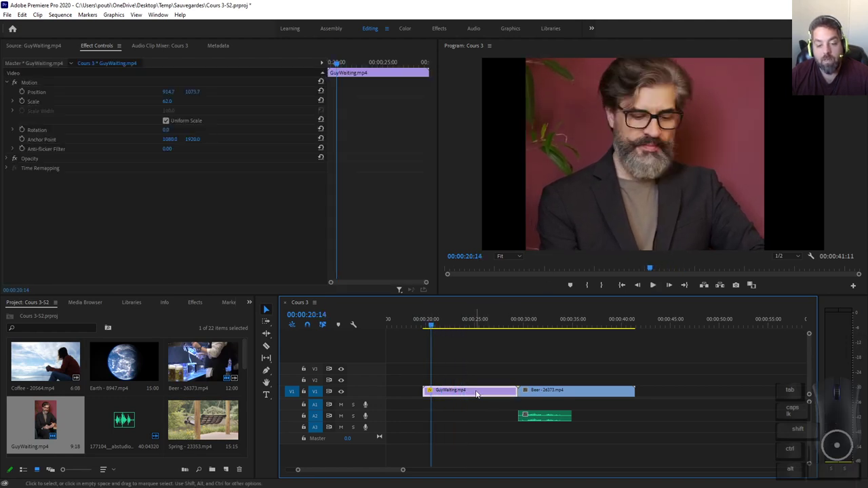
left_click(167, 101)
type("25")
key("Return")
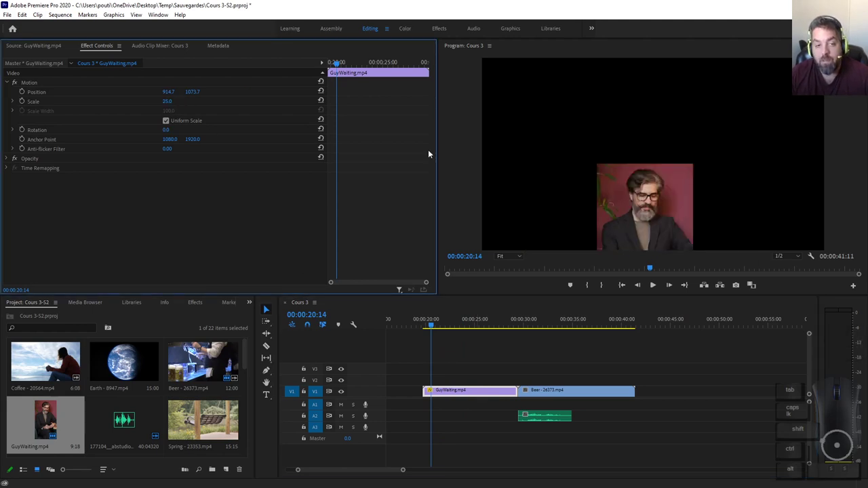
left_click(37, 91)
left_click_drag(655, 212, 663, 148)
left_click(186, 106)
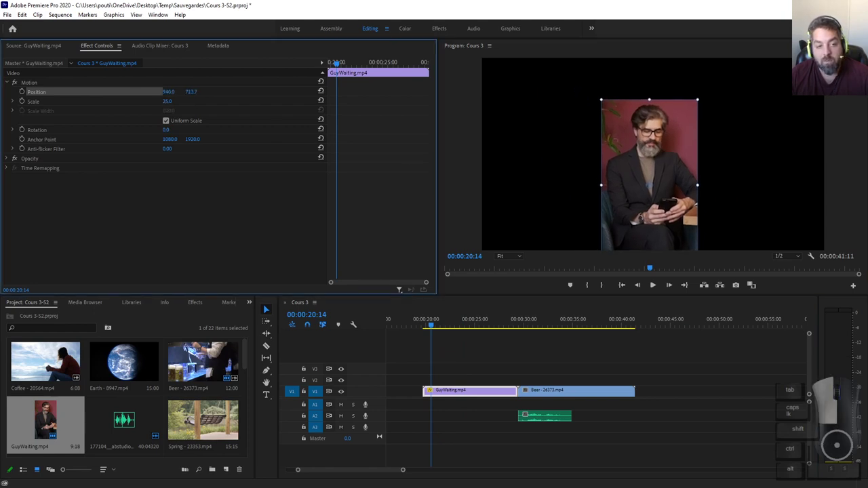
left_click_drag(167, 101, 210, 102)
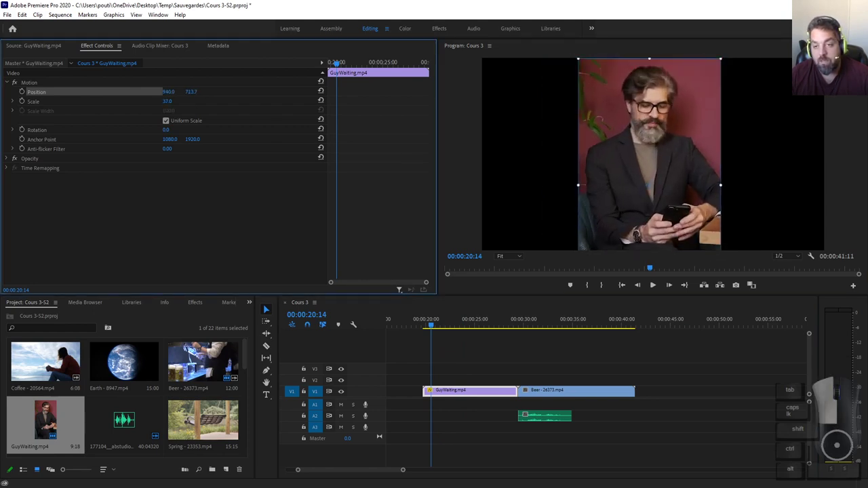
Ripple-trim the end of the GuyWaiting clip to 00:00:23:13, as the man looks up, keeping the Beer clip directly after it.
left_click(551, 157)
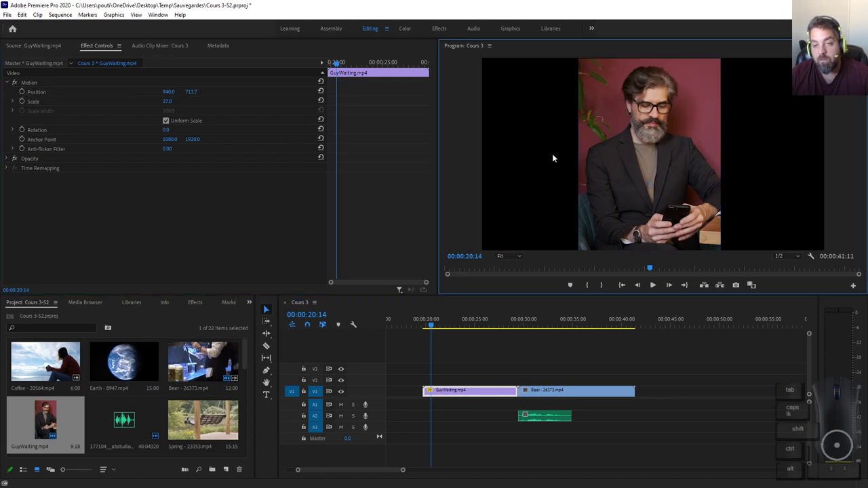
left_click(178, 209)
left_click(422, 324)
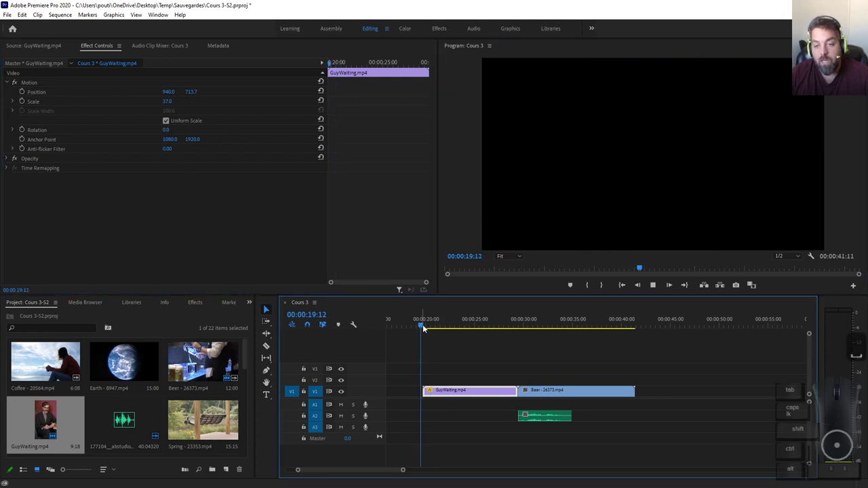
key("space")
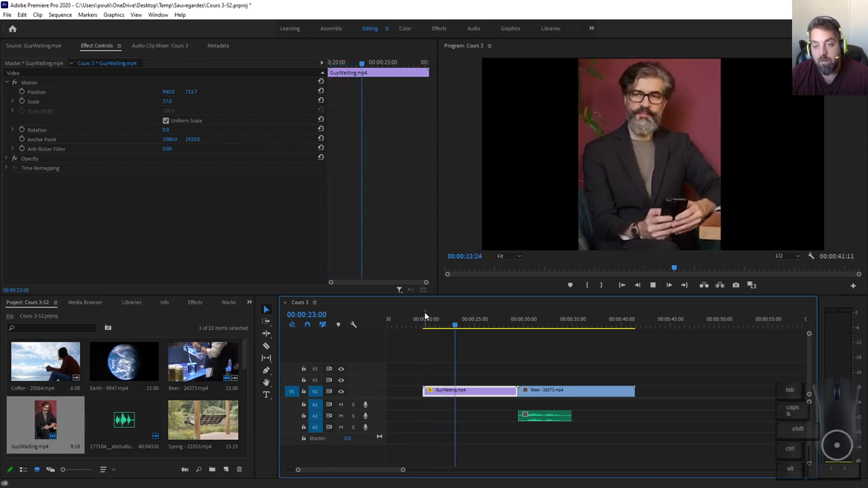
key("space")
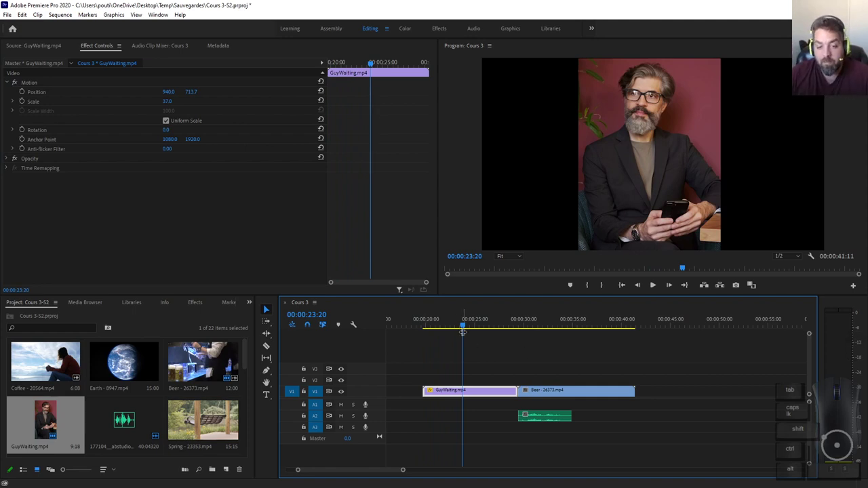
left_click_drag(462, 333, 459, 333)
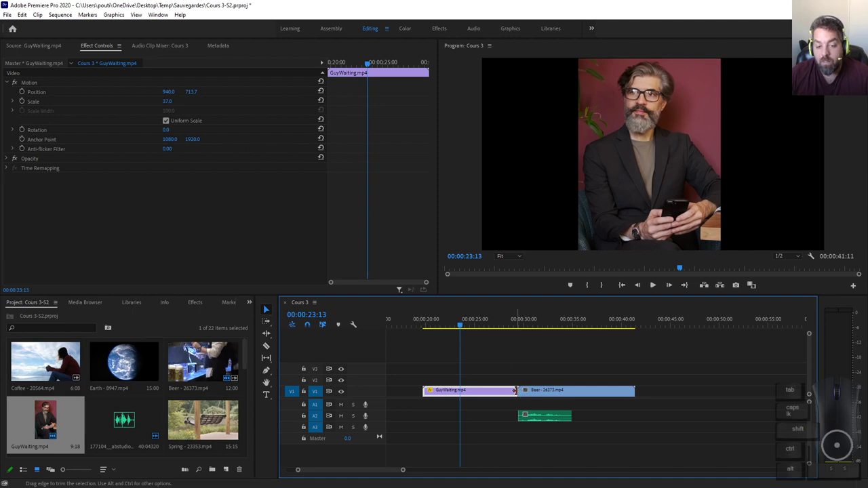
mouse_move(516, 392)
left_mouse_down()
mouse_move(459, 390)
mouse_move(499, 391)
left_mouse_up()
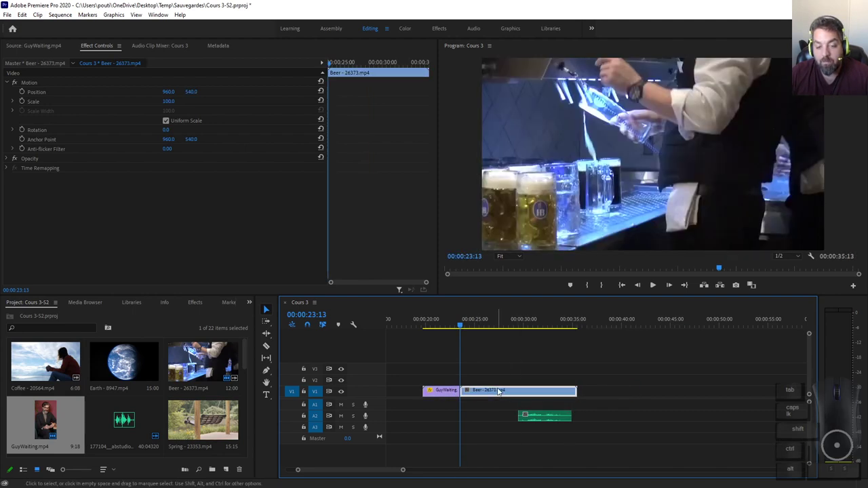
Play the cut from the GuyWaiting clip to the Beer clip twice, starting around 00:00:21:13.
left_click_drag(465, 322, 442, 326)
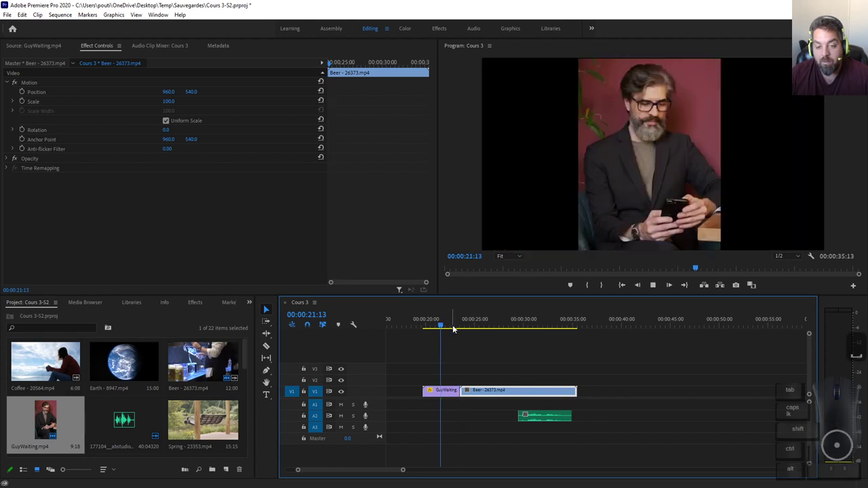
key("space")
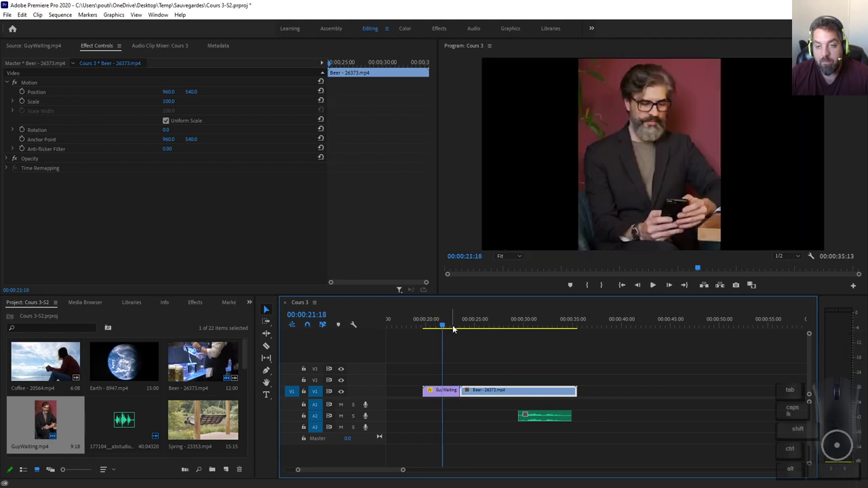
key("space")
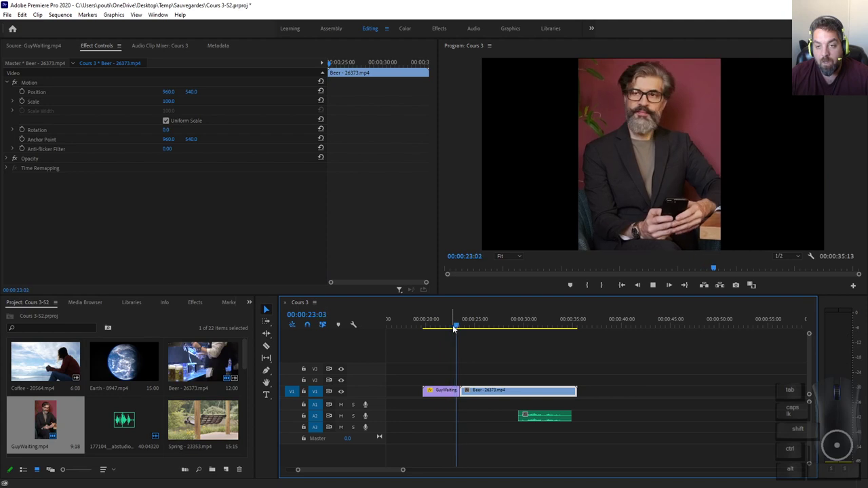
key("space")
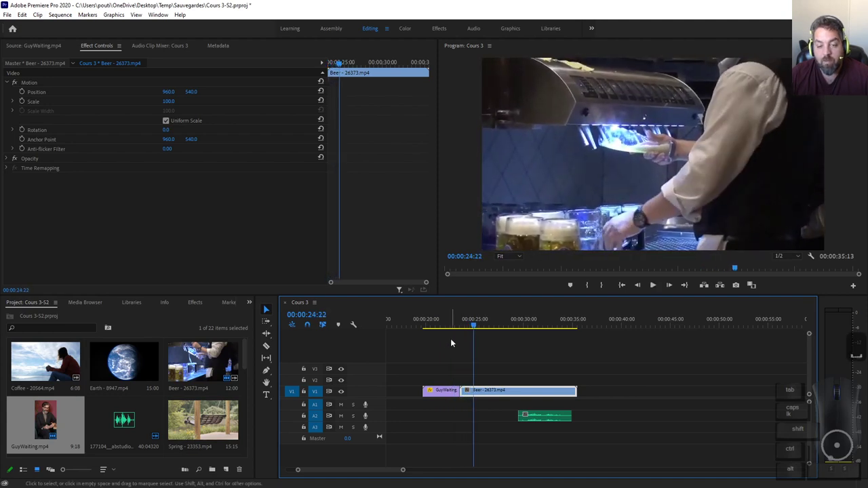
left_click(444, 327)
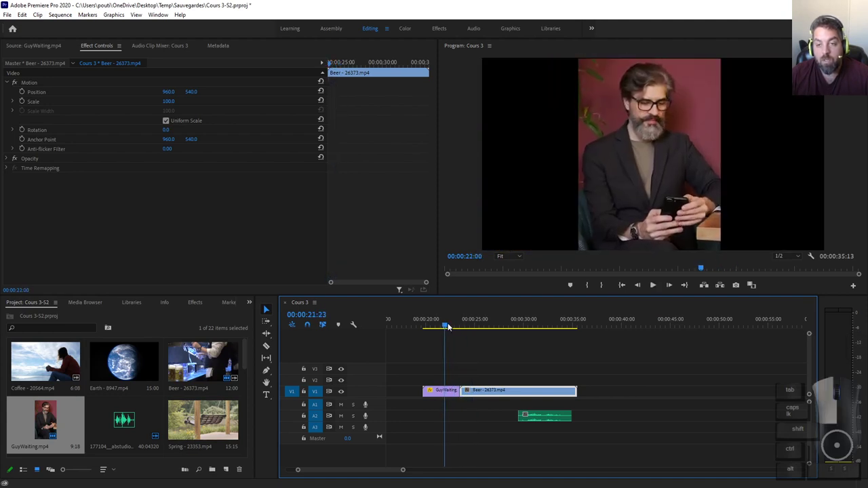
mouse_move(445, 326)
left_mouse_down()
mouse_move(461, 317)
mouse_move(443, 315)
left_mouse_up()
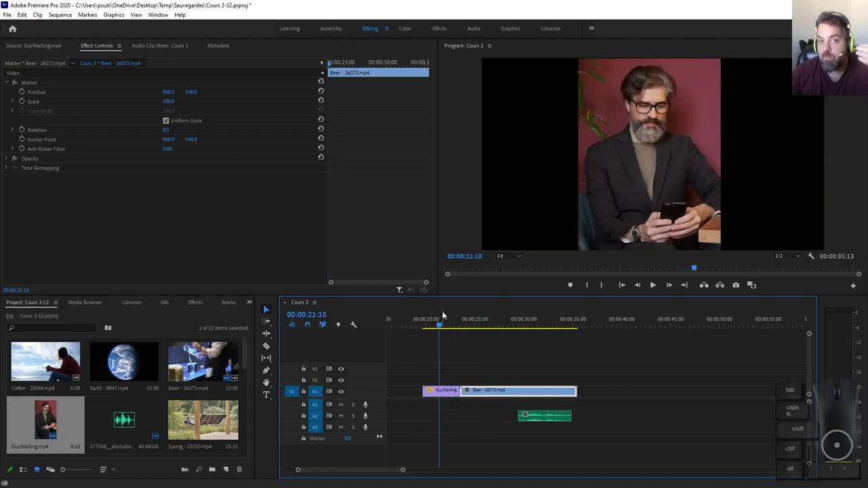
key("space")
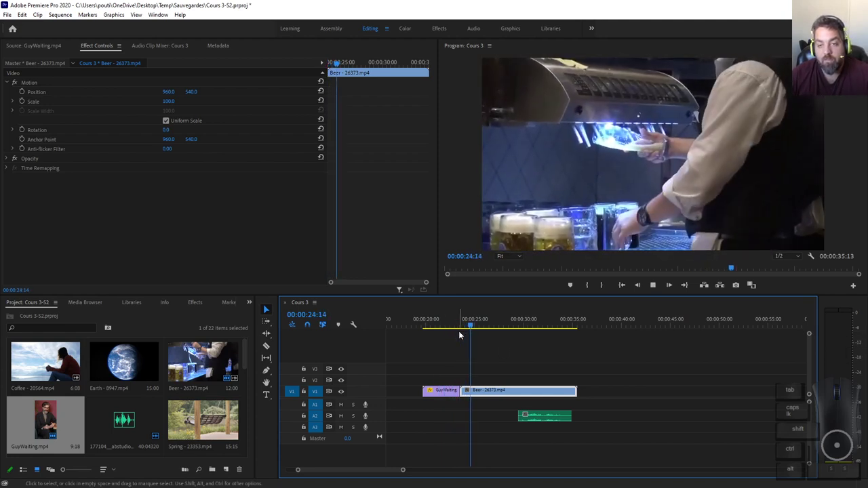
key("space")
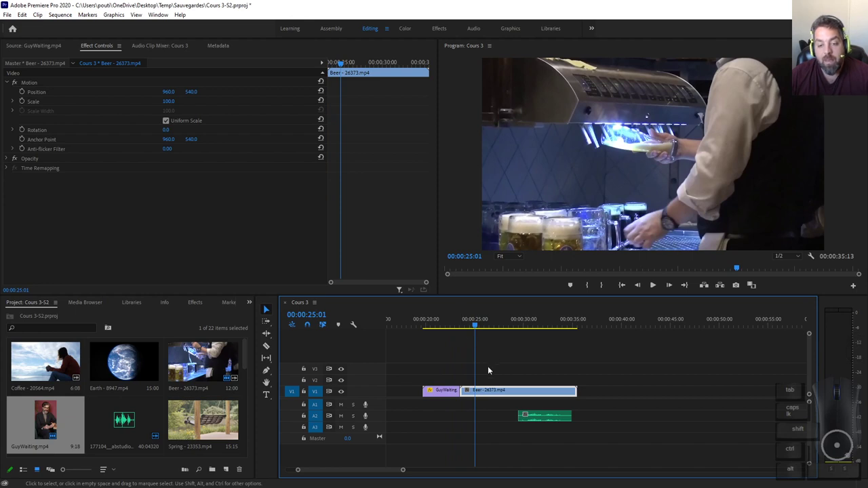
Ripple-trim about two seconds off the start of the Beer clip, keeping it against the GuyWaiting clip.
mouse_move(464, 392)
left_mouse_down()
mouse_move(495, 394)
mouse_move(476, 393)
left_mouse_up()
left_click(464, 324)
left_click_drag(466, 324, 466, 325)
Move the soda-can audio on A2 to start about one second before the cut to Beer, and play the transition from 00:00:20:19.
left_click_drag(556, 417, 489, 418)
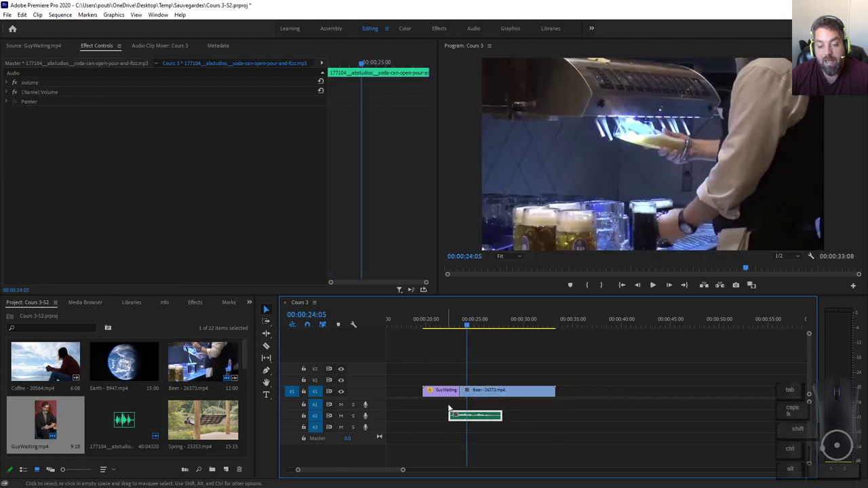
left_click(434, 328)
mouse_move(433, 330)
left_mouse_down()
mouse_move(473, 331)
mouse_move(434, 335)
left_mouse_up()
key("space")
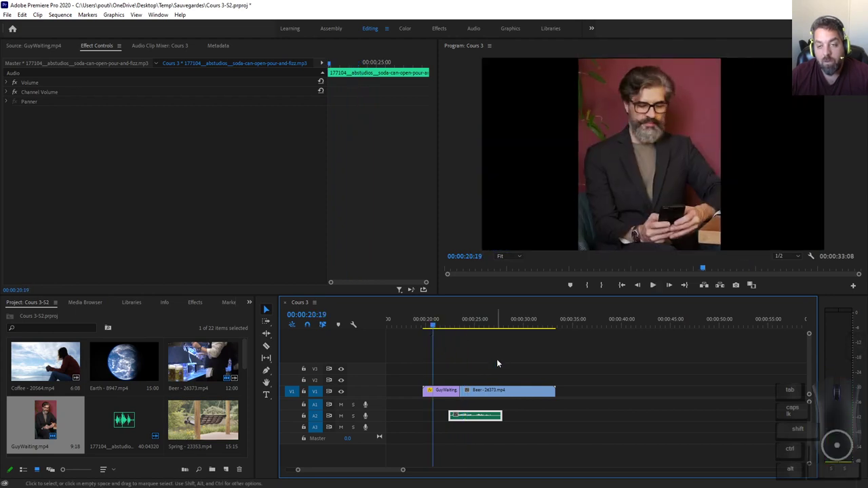
key("space")
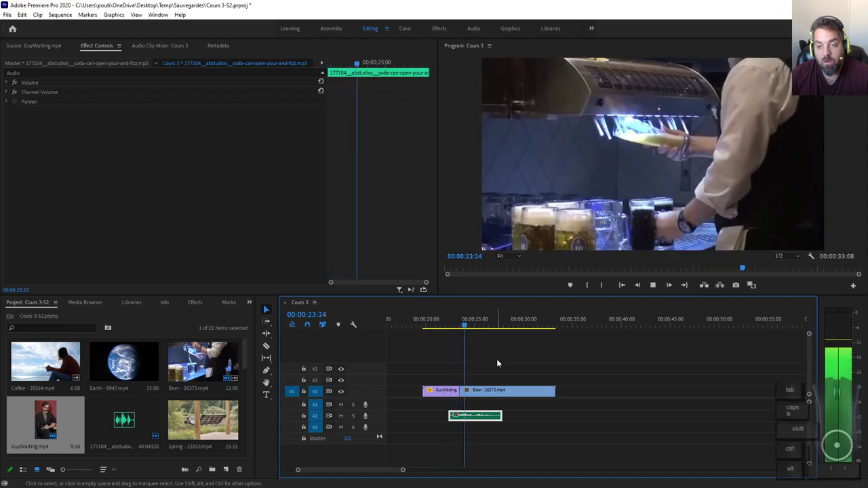
key("space")
Shift the soda-can audio about one second earlier under the GuyWaiting clip and play the J-cut from the clip's start.
left_click_drag(489, 416, 478, 418)
left_click(422, 325)
key("space")
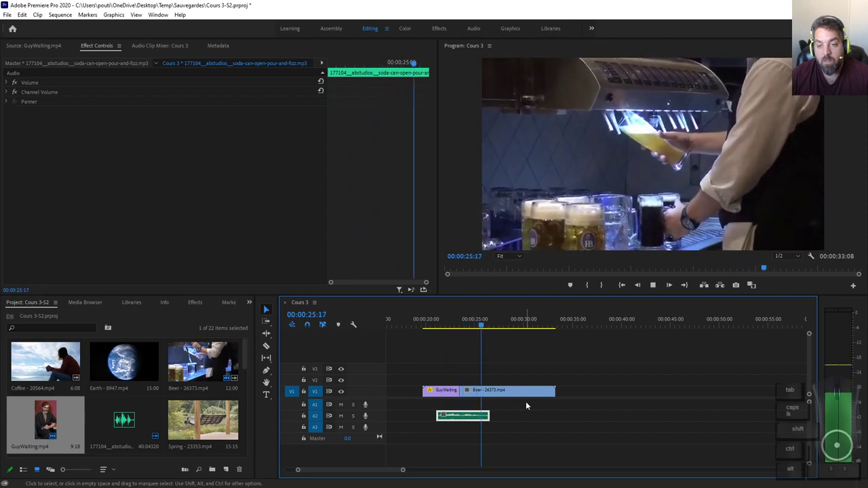
key("space")
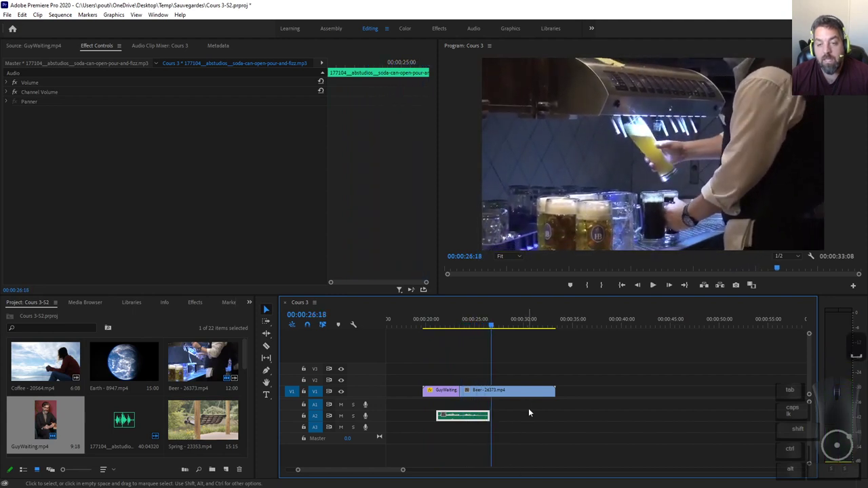
Point out the Beer, soda-can audio and GuyWaiting clips one by one, and start playback from 00:00:19:12.
left_click(482, 398)
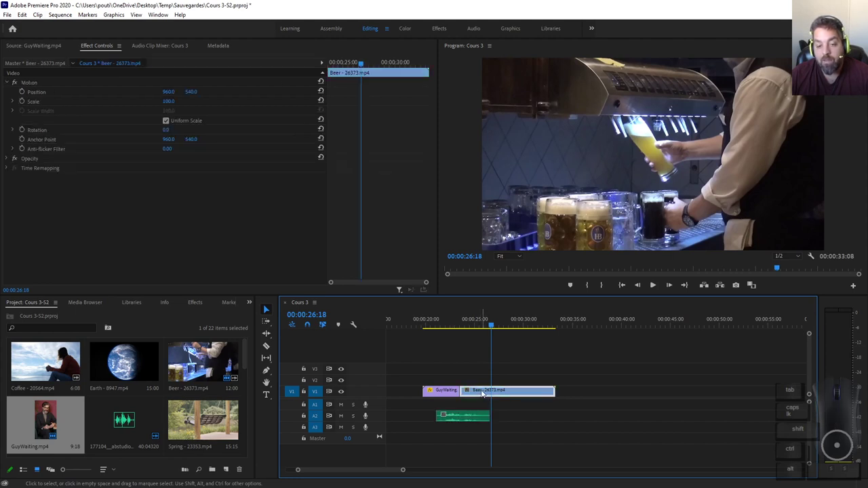
left_click(466, 417)
left_click(450, 392)
key("Up")
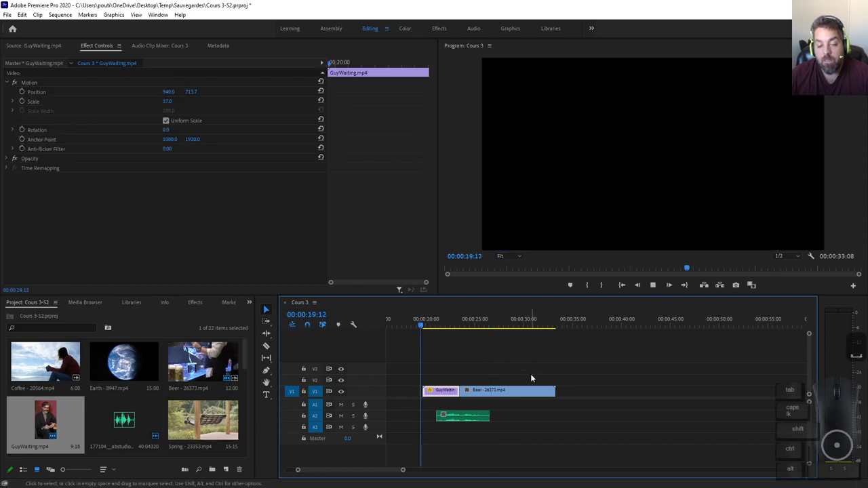
key("space")
Switch to the "Les coupes (cut)" PowerPoint slide to check the J-Cut definition, and return to Premiere Pro.
key("alt+Tab")
key("alt+Tab")
key("alt+Tab")
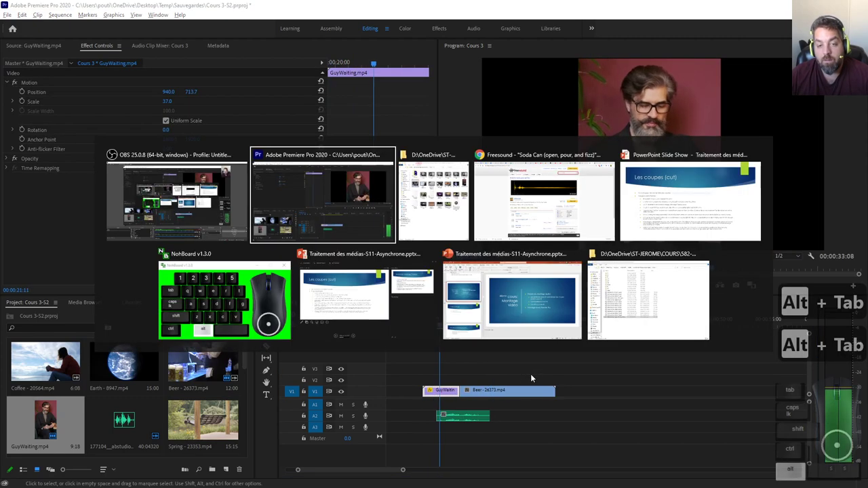
key("alt+Tab")
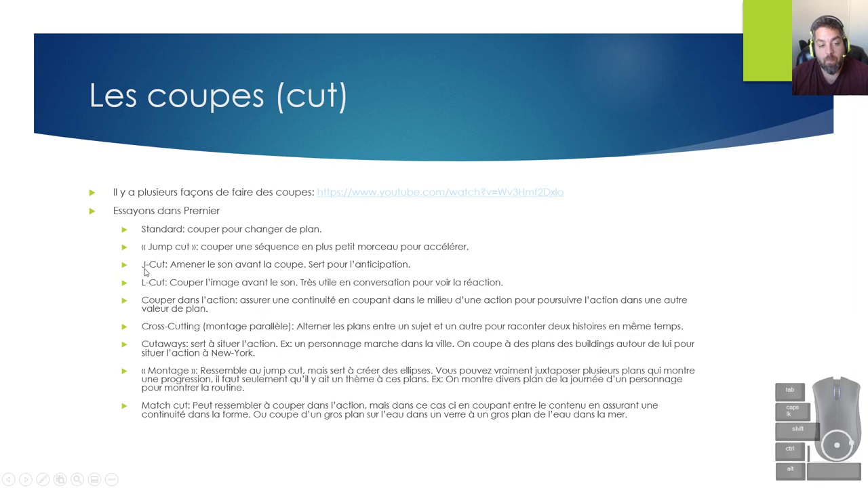
key("alt+Tab")
key("alt+Tab")
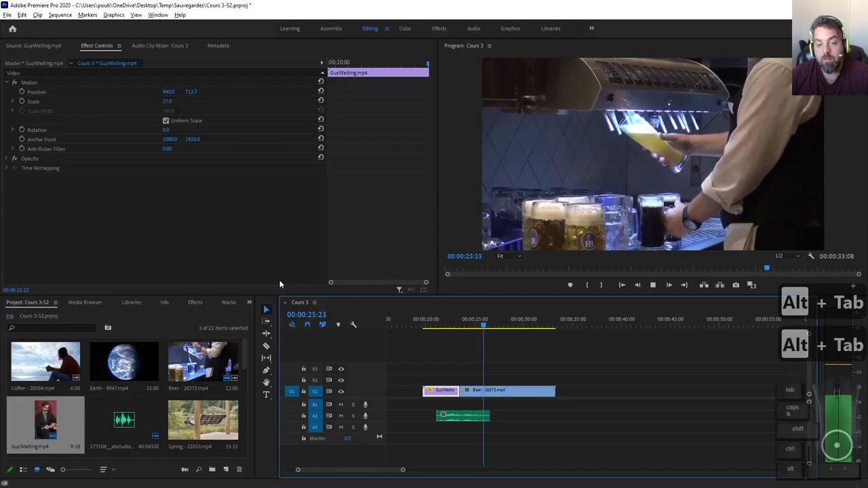
Replay the J-cut from 00:00:19:14 into the Beer clip and leave all timeline clips deselected.
left_click(421, 320)
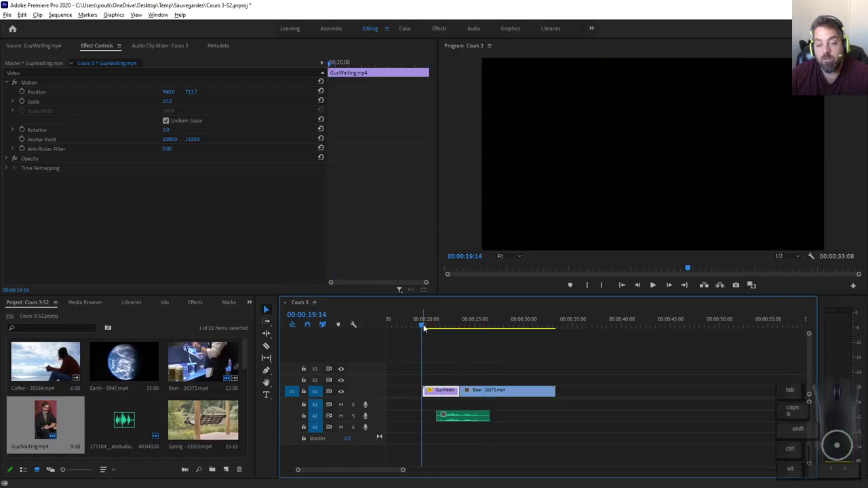
key("space")
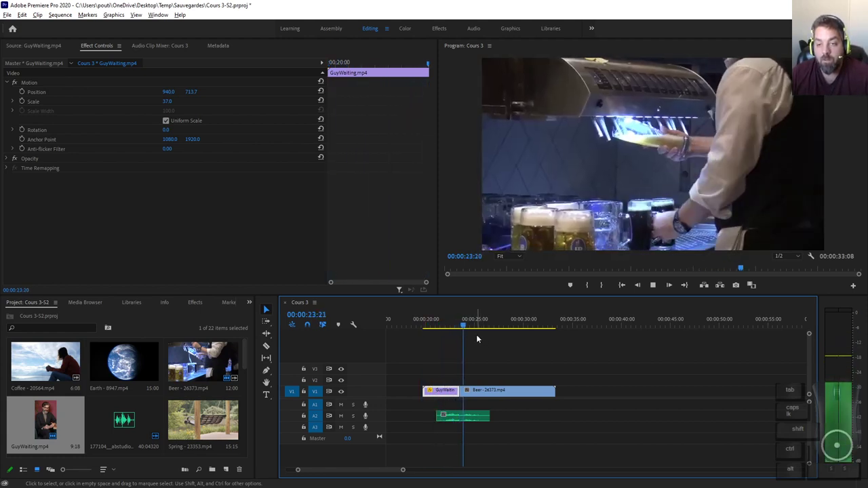
left_click(473, 330)
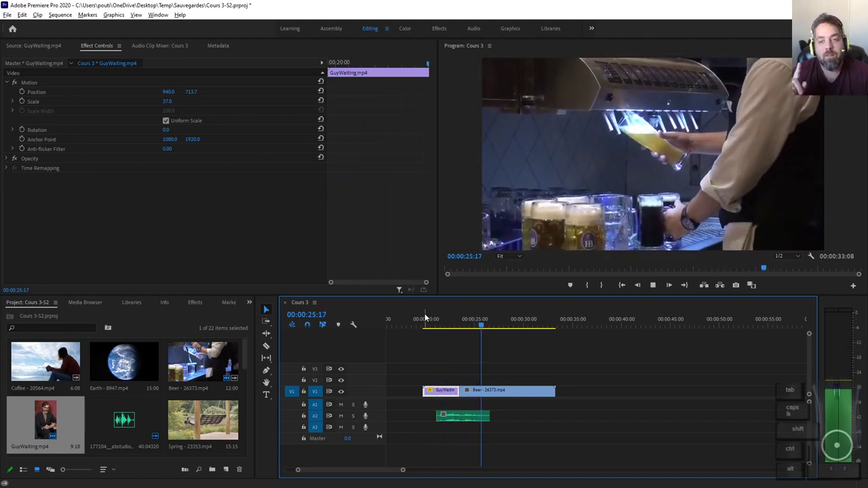
key("space")
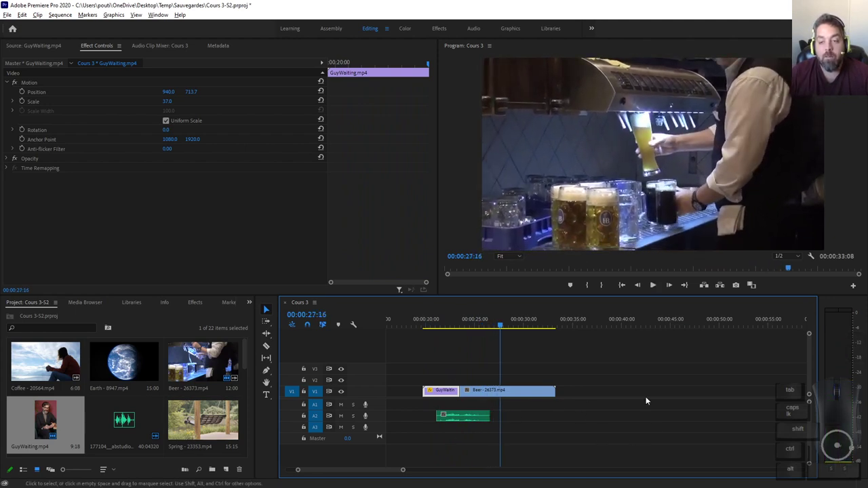
left_click_drag(411, 374, 569, 428)
left_click(567, 403)
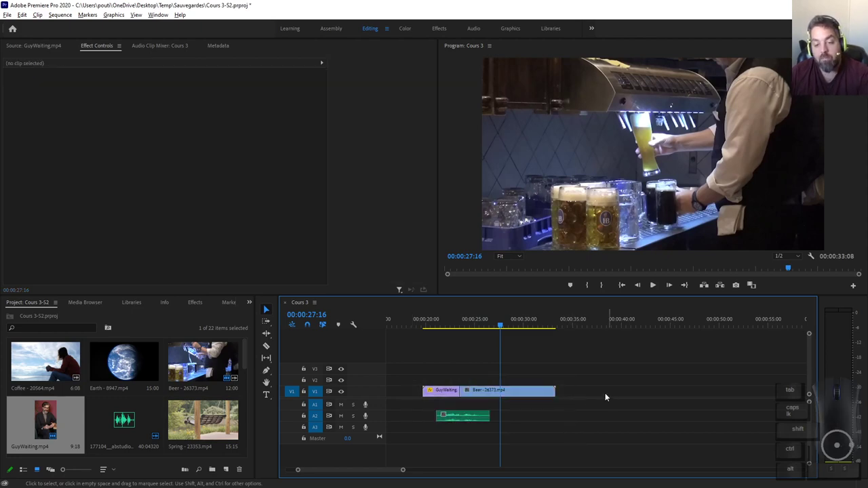
Switch to the "Les coupes (cut)" slide to check which cut type follows the J-Cut, and return to Premiere Pro.
key("alt+Tab")
key("alt+Tab")
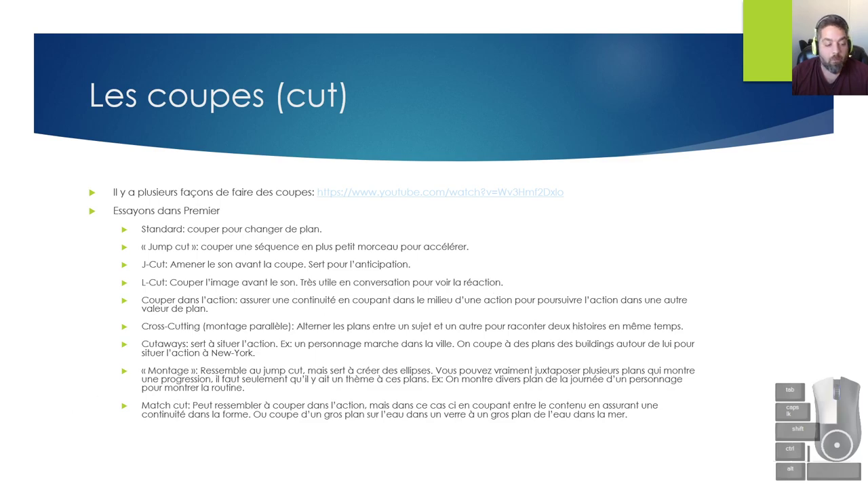
key("alt+Tab")
Play the two 20200912 talking-head clips from 00:00:39:21 and 00:00:51:01 to review their dialogue, and park the playhead at 00:00:52:02.
left_click_drag(591, 324, 595, 320)
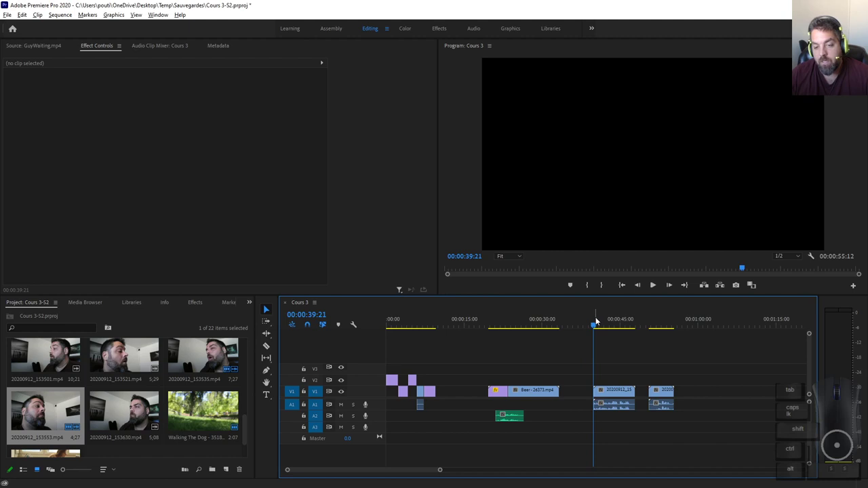
key("space")
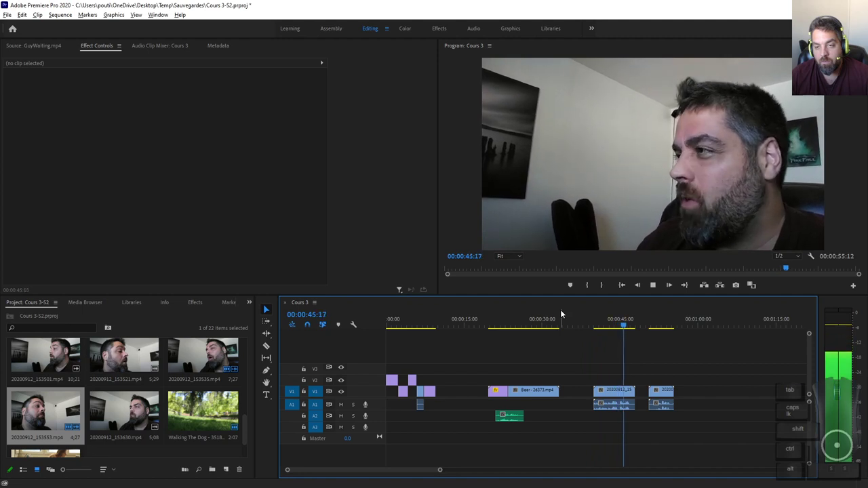
key("space")
left_click_drag(628, 326, 653, 324)
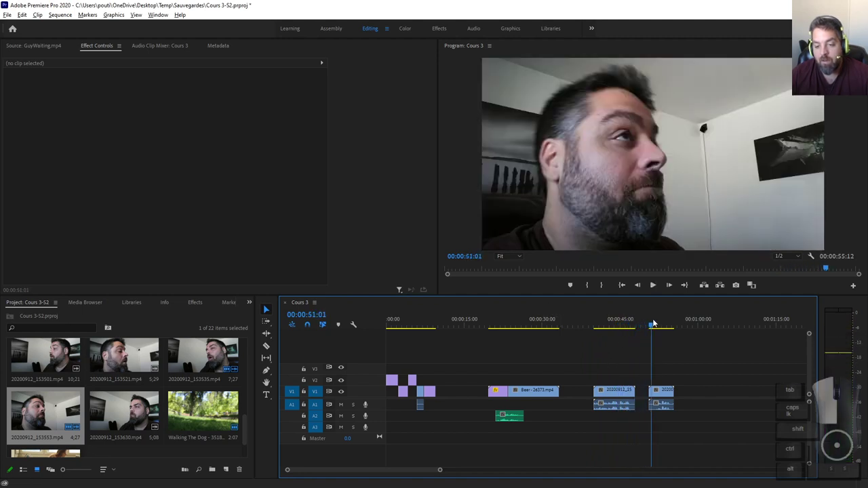
key("space")
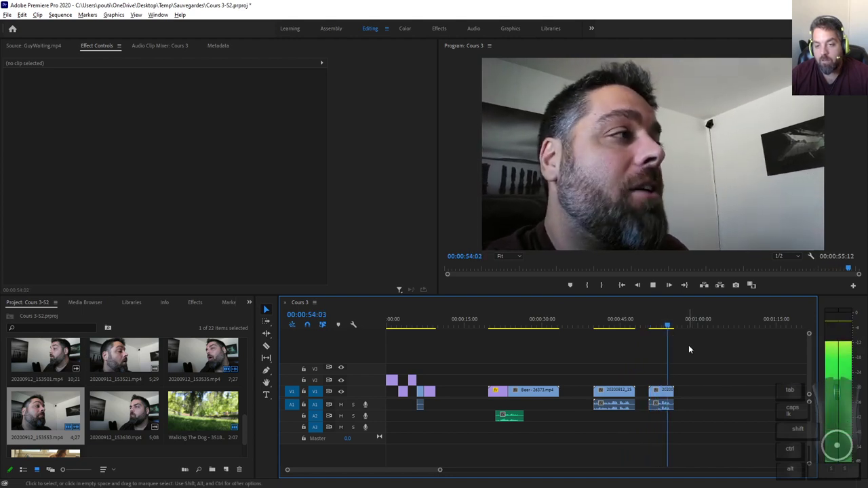
left_click(672, 349)
mouse_move(669, 331)
left_mouse_down()
mouse_move(630, 330)
mouse_move(656, 329)
left_mouse_up()
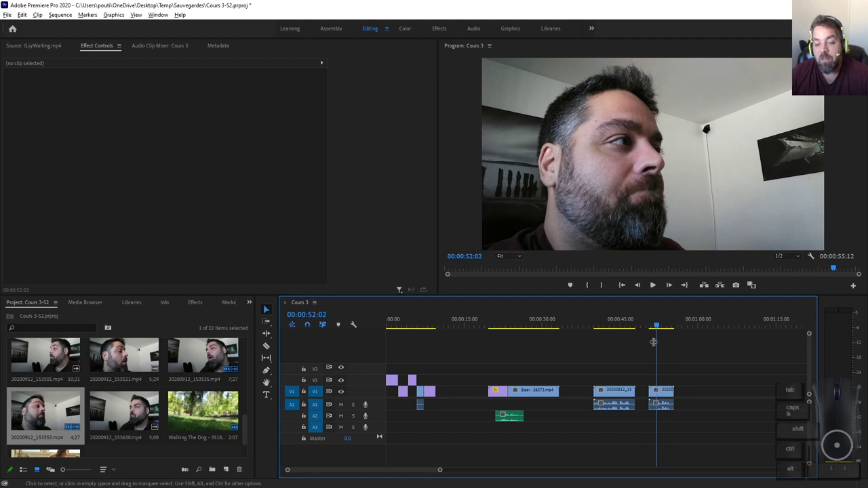
Play the first talking-head clip from 00:00:44:17 to find the cut point, and park the playhead at 00:00:44:15.
left_click_drag(655, 326, 619, 332)
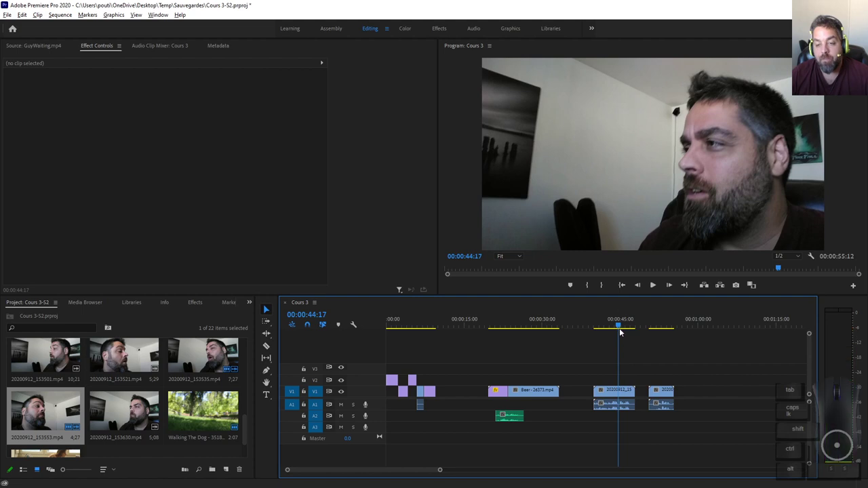
key("space")
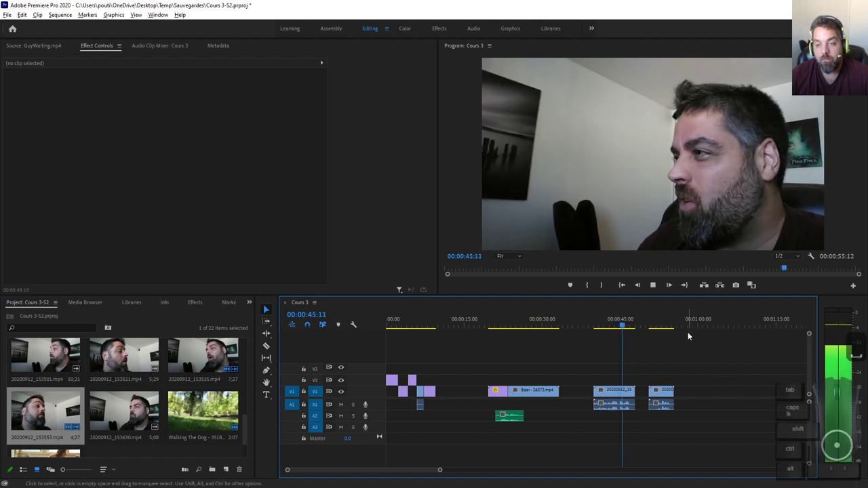
key("space")
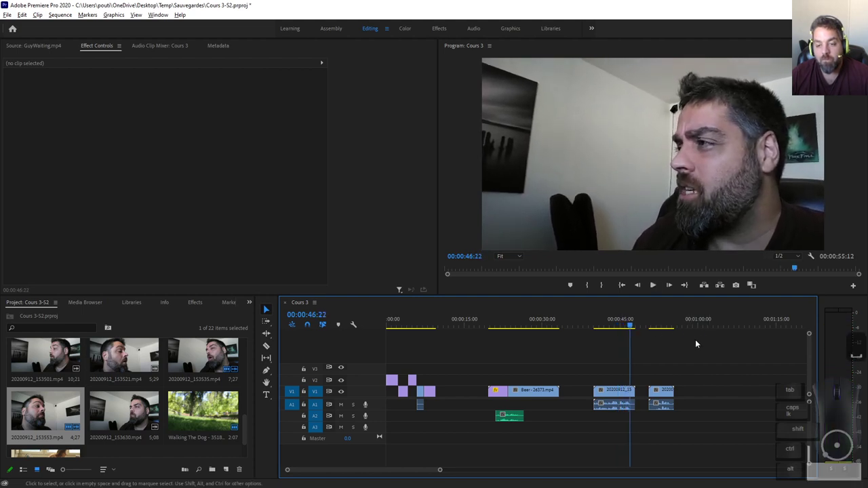
left_click(617, 328)
left_click_drag(618, 328, 620, 328)
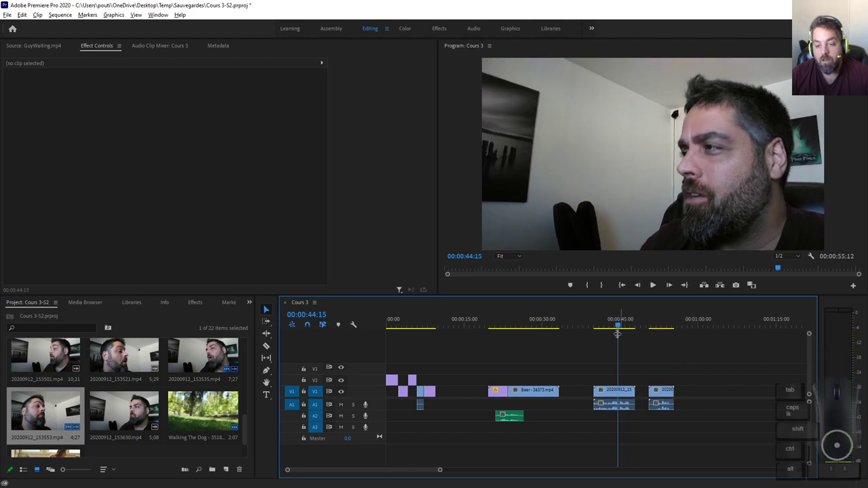
Unlink the video and audio of 20200912_153535.mp4 in the timeline and trim only its video end to the playhead at 00:00:44:15.
left_click(657, 393)
left_click(619, 393)
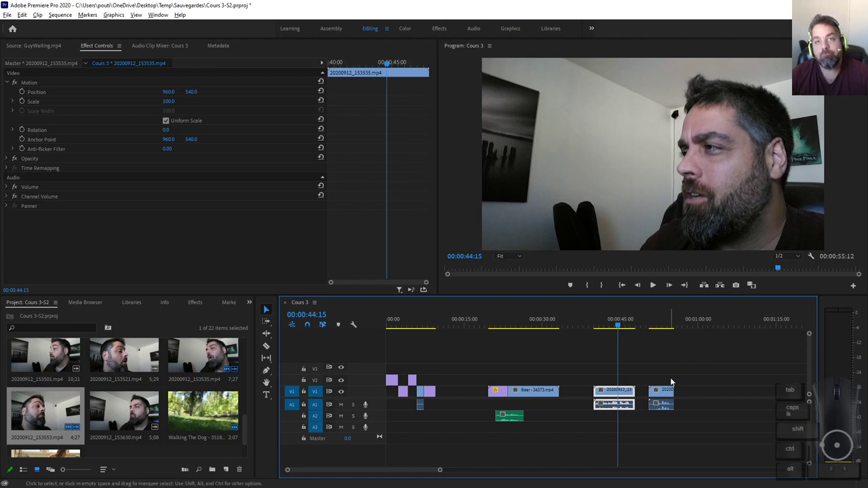
right_click(631, 392)
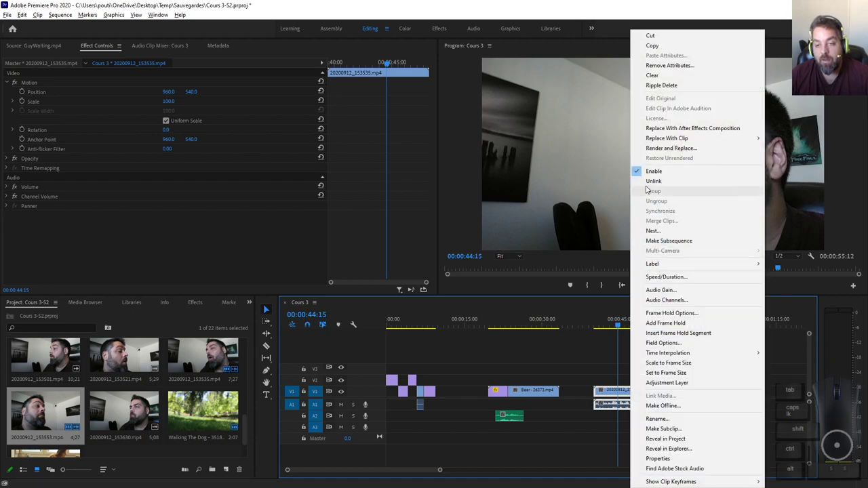
left_click(654, 181)
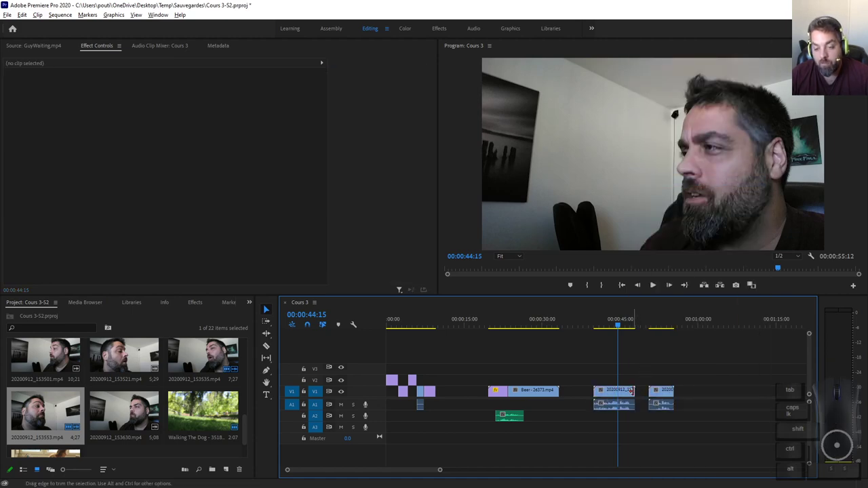
left_click_drag(632, 391, 617, 392)
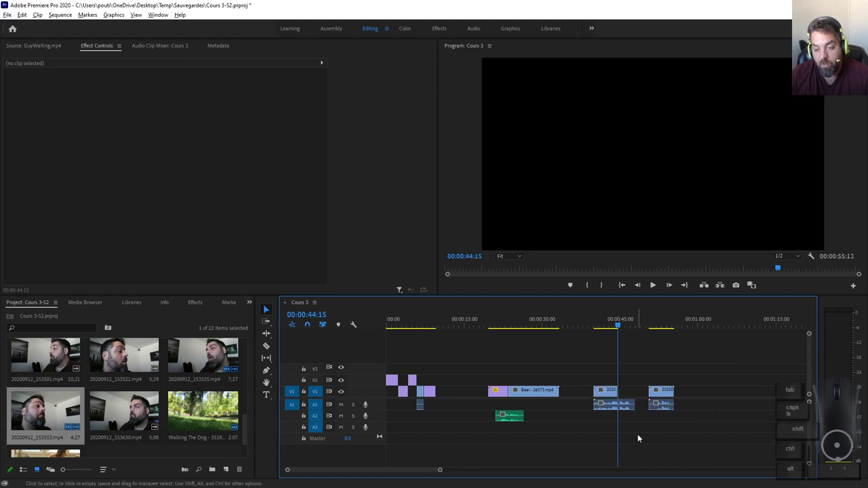
Unlink 20200912_153553.mp4 in the timeline and trim the start of its audio on A1, leaving its video full length.
left_click(662, 403)
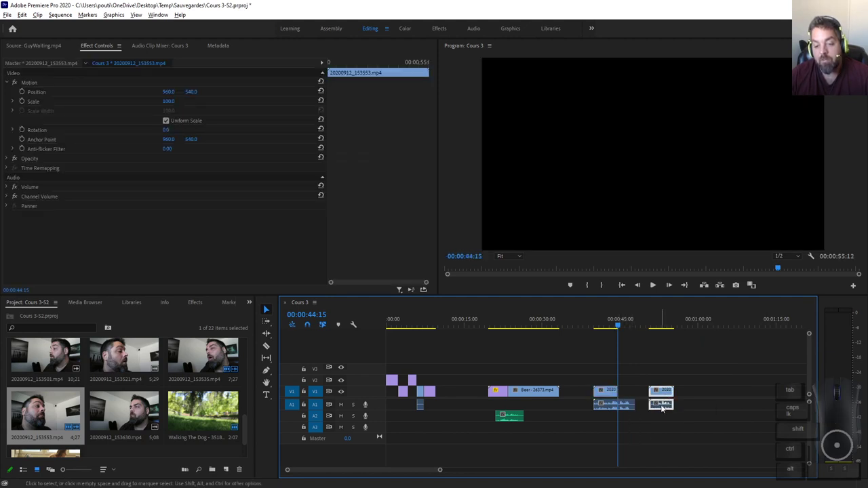
right_click(662, 407)
left_click(694, 183)
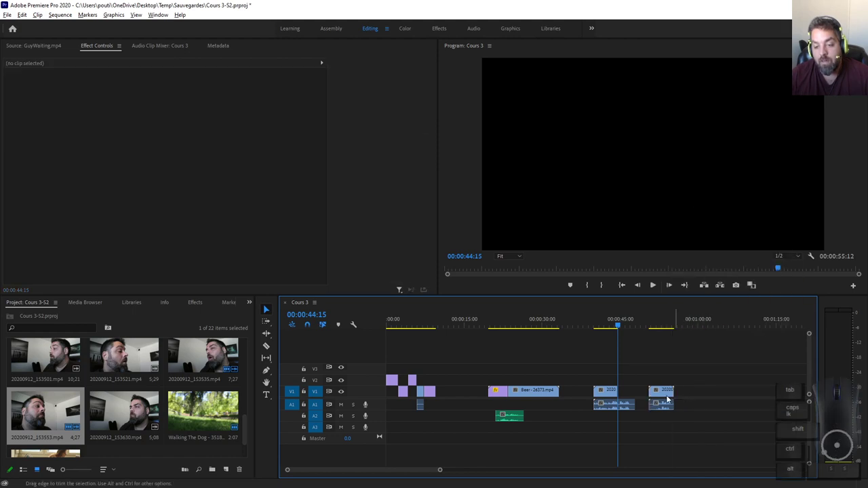
left_click_drag(649, 404, 664, 404)
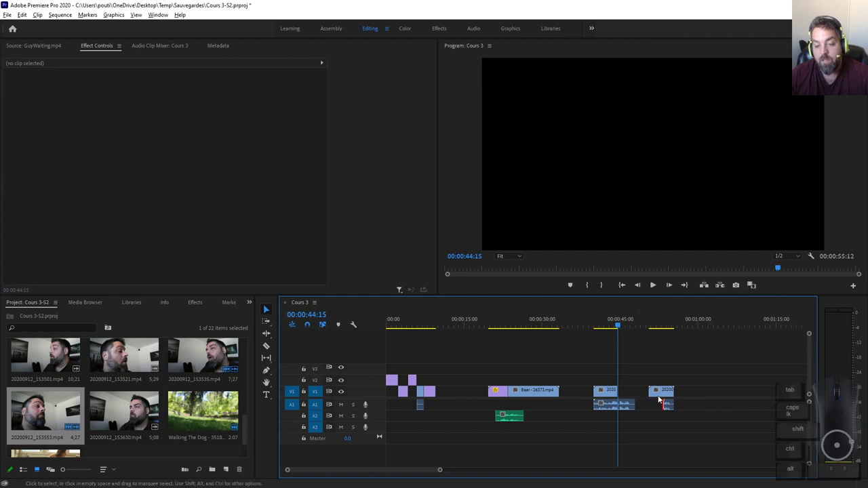
left_click(665, 403)
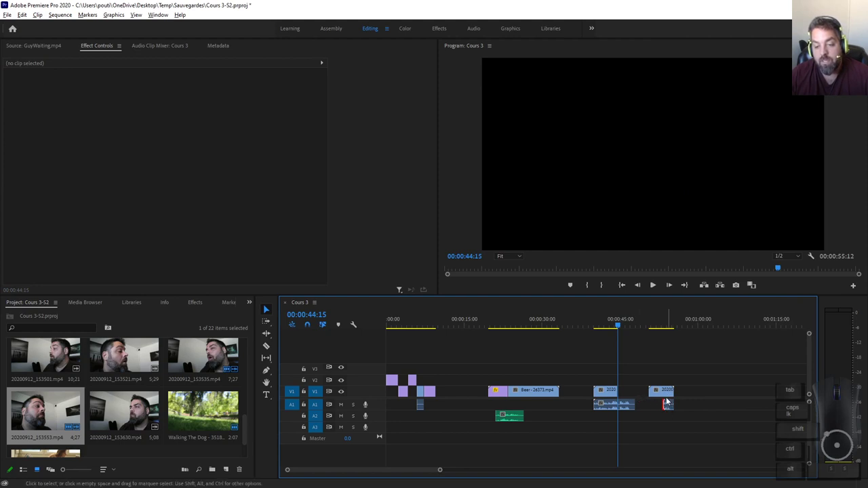
Move the 20200912_153553.mp4 video and audio together so the video starts at 00:00:44:15, against the trimmed first clip.
left_click(667, 400)
left_click_drag(667, 400, 631, 399)
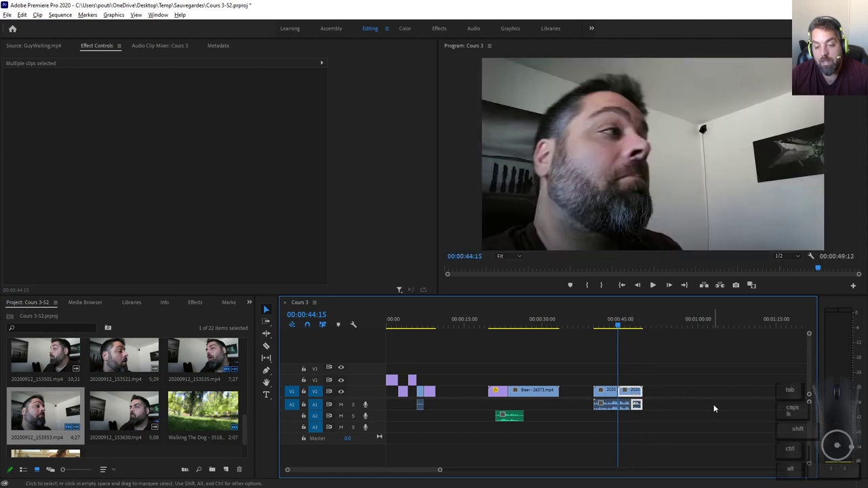
scroll(560, 416, "up", 5)
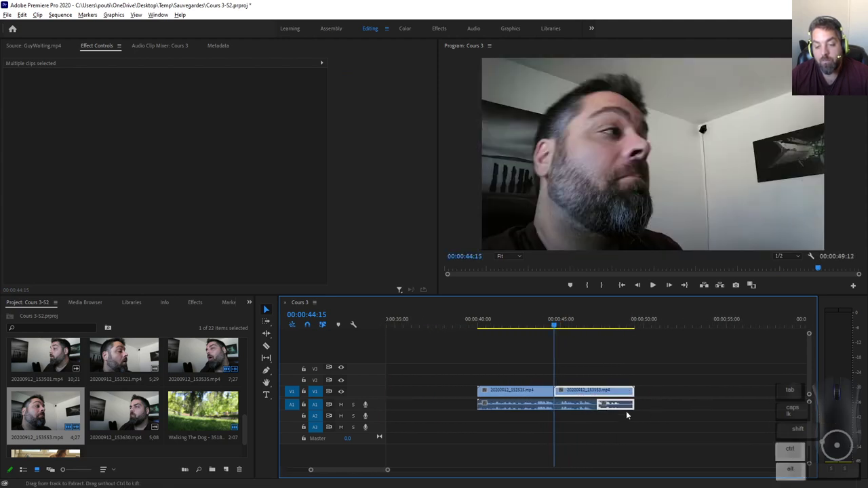
Place the 20200912_153553.mp4 audio on A2 with its start extended to overlap the end of the first clip's audio.
mouse_move(540, 325)
left_mouse_down()
mouse_move(581, 333)
mouse_move(545, 325)
left_mouse_up()
left_click_drag(626, 406, 574, 416)
key("ctrl+shift+a")
left_click(602, 418)
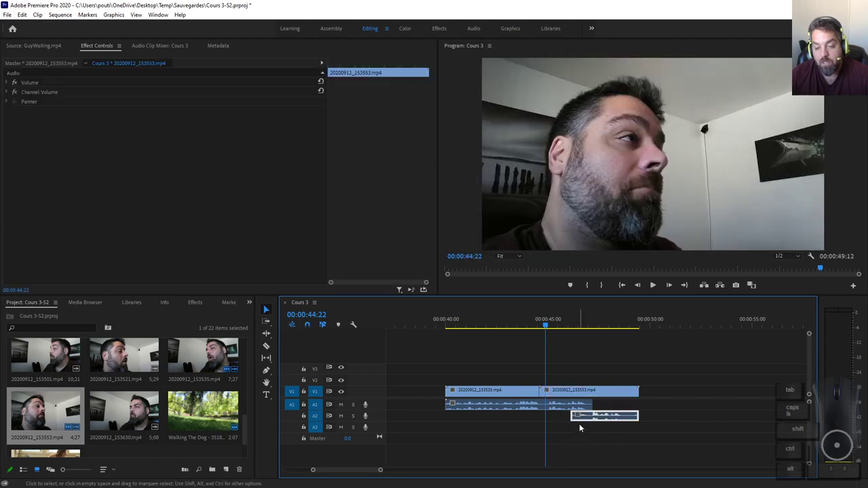
Play the L-cut from 00:00:43:24 and trim the end of the second clip's video and audio to 00:00:48:20.
left_click_drag(548, 327, 529, 328)
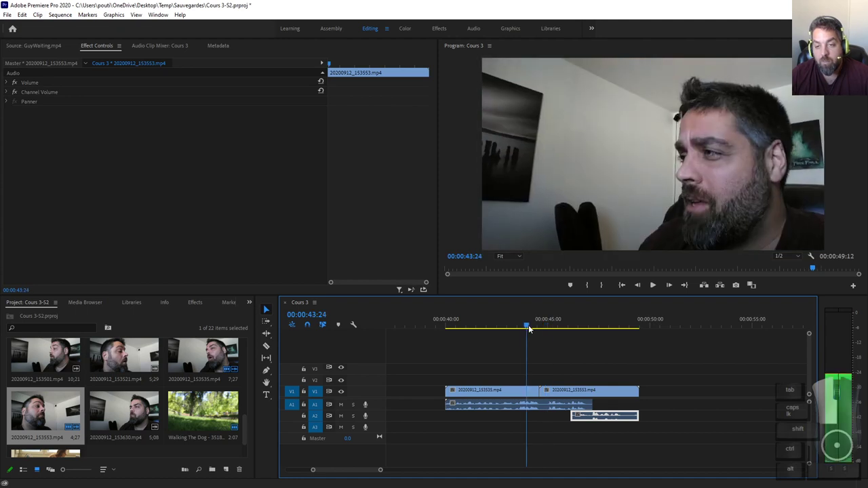
key("space")
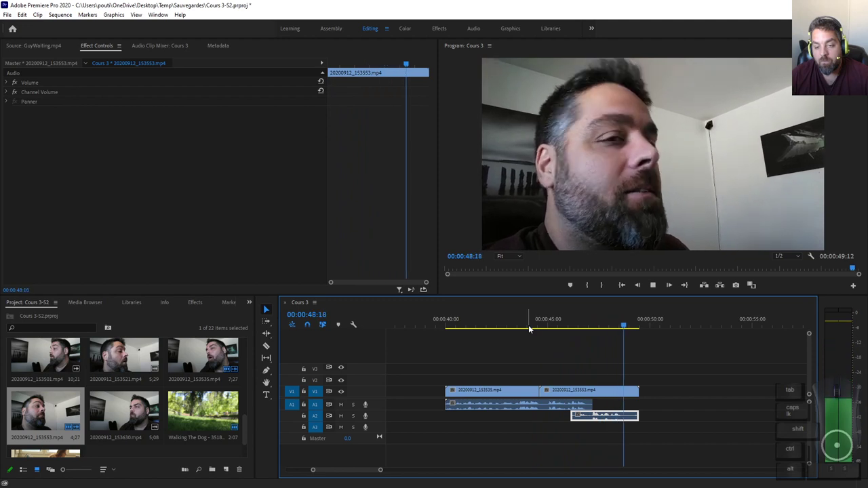
key("space")
left_click_drag(635, 392, 624, 418)
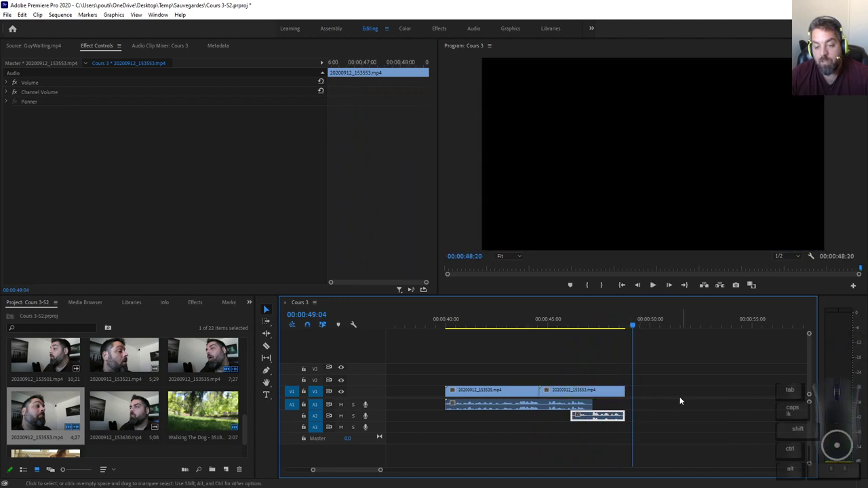
Replay the two talking-head clips to review the L-cut, briefly playing the sequence's opening shot as well.
left_click(446, 327)
key("space")
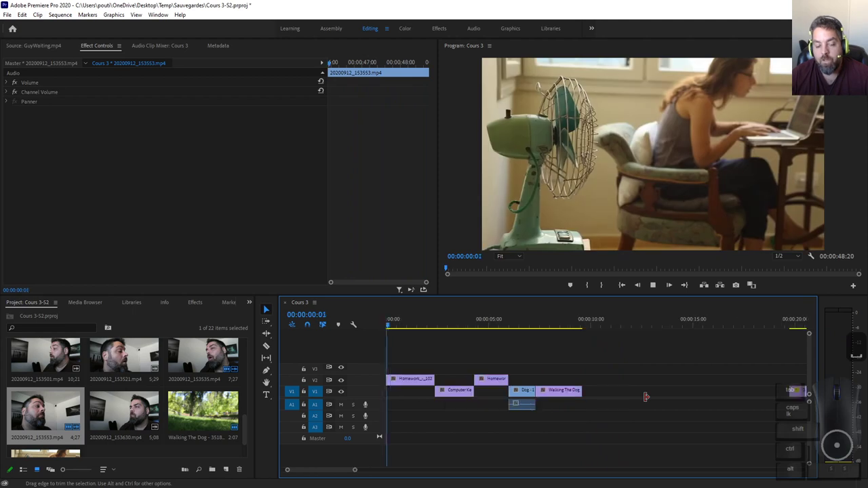
key("space")
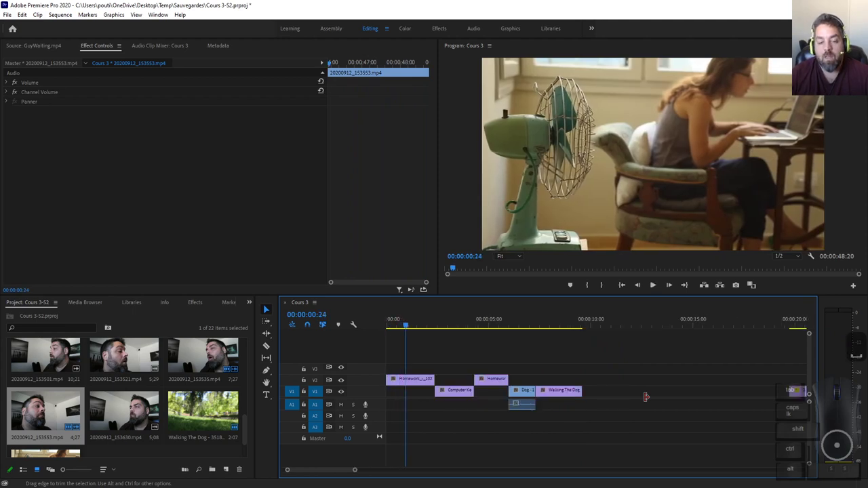
left_click_drag(339, 470, 360, 472)
mouse_move(521, 326)
left_mouse_down()
mouse_move(603, 331)
mouse_move(517, 330)
left_mouse_up()
key("space")
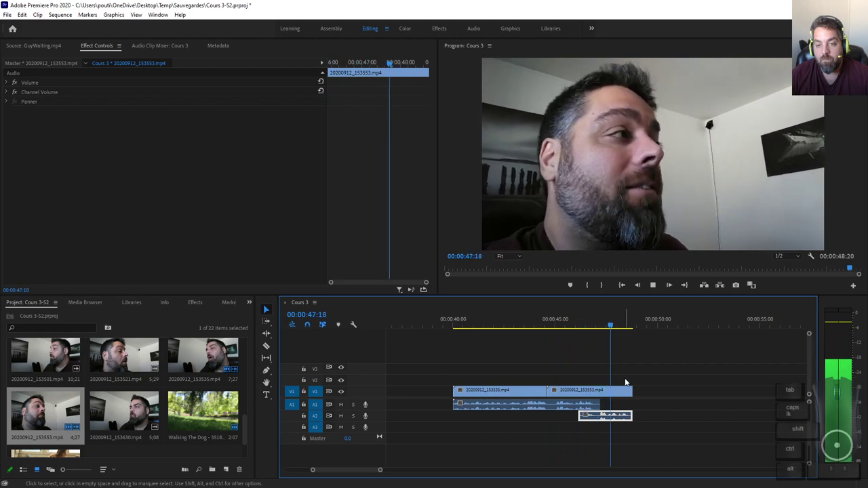
Switch to the "Les coupes (cut)" slide to check which cut type follows the L-Cut, and return to Premiere Pro.
key("alt+Tab")
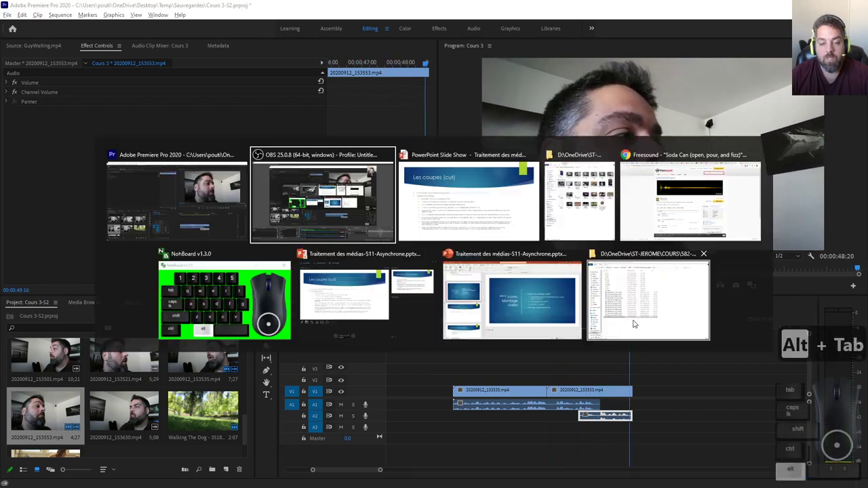
key("alt+Tab")
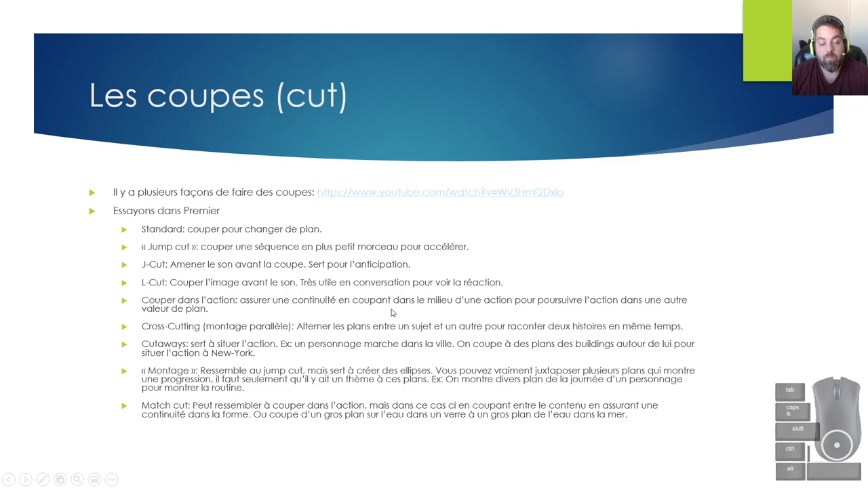
key("alt+Tab")
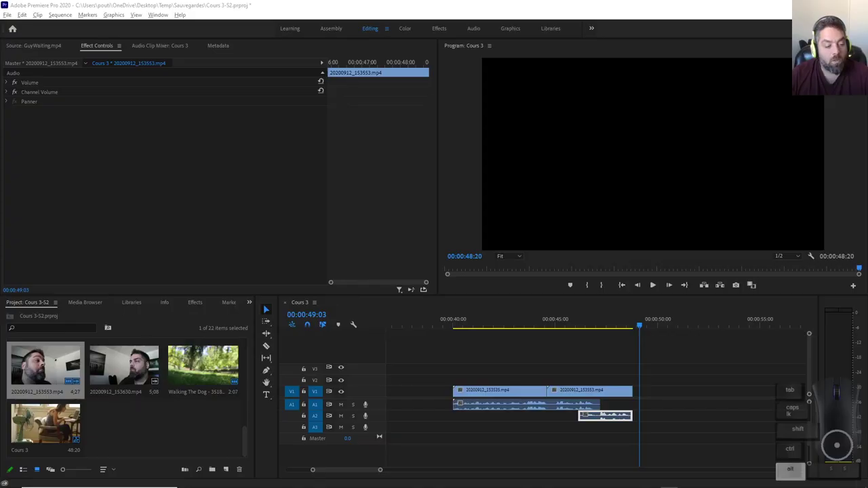
Add the Homework clip from the project to V1 just after 00:00:50:00, behind the talking-head clips.
left_click(60, 428)
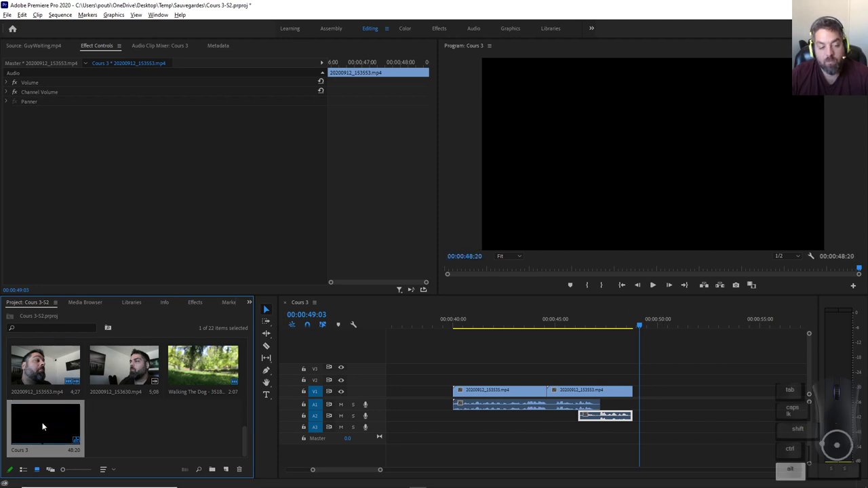
left_click(127, 437)
scroll(128, 430, "up", 5)
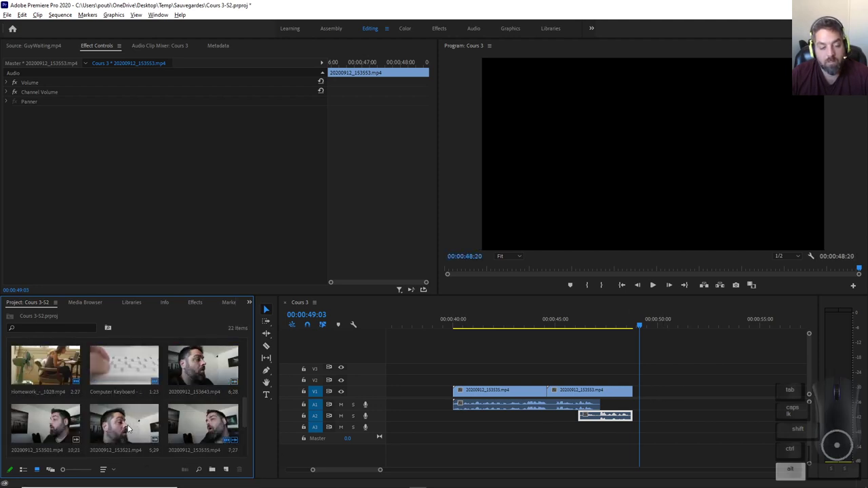
scroll(154, 400, "up", 1)
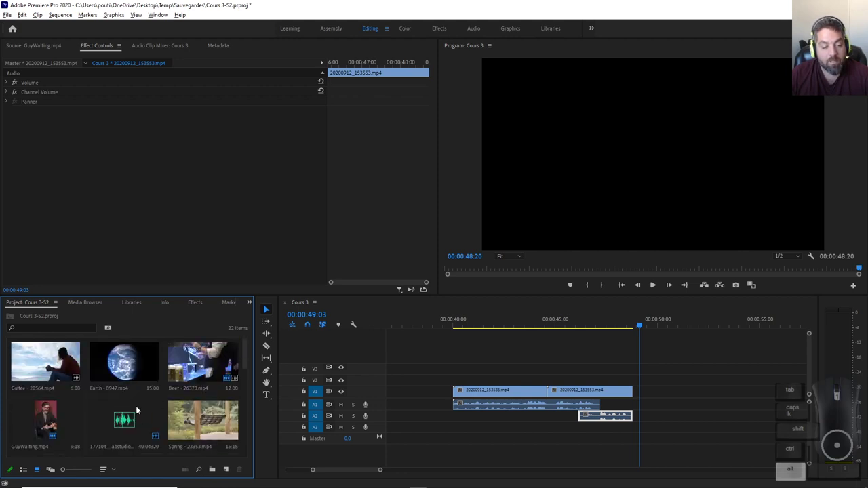
scroll(135, 406, "down", 2)
scroll(136, 409, "down", 1)
left_click_drag(70, 421, 661, 391)
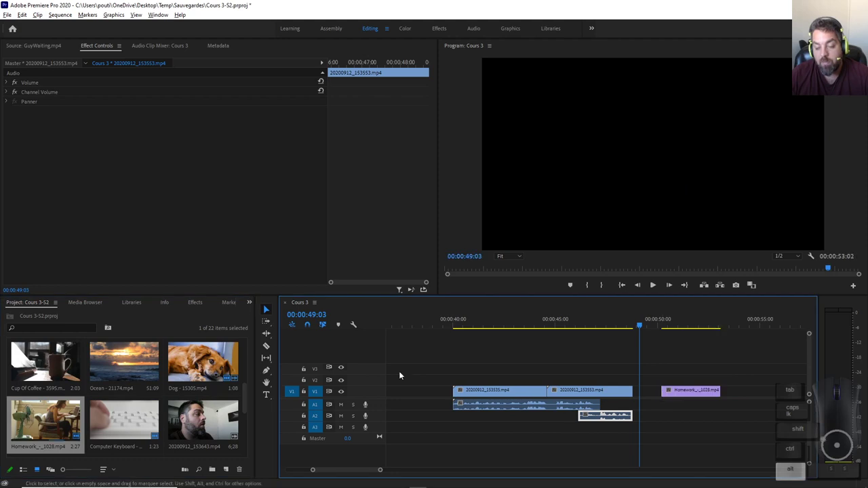
Add the Computer Keyboard clip to V1, overwriting the last frames of the Homework clip to cut on the typing action.
left_click(680, 356)
left_click_drag(658, 328, 695, 326)
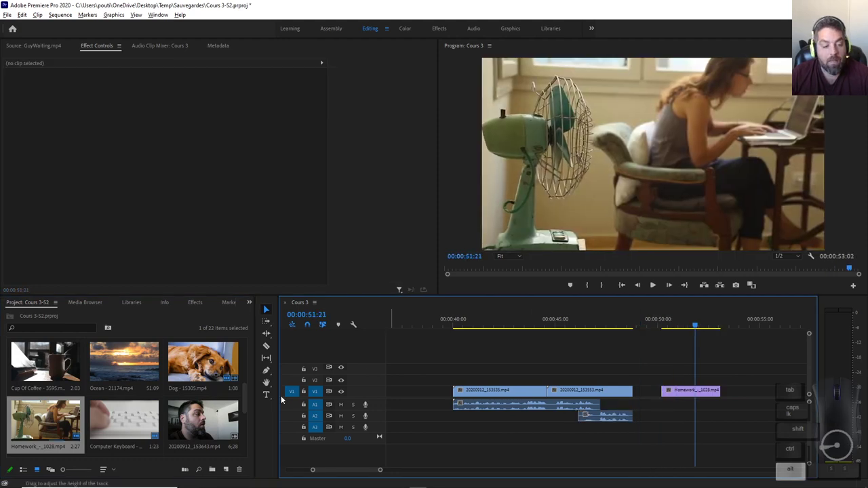
left_click_drag(134, 426, 717, 397)
mouse_move(688, 327)
left_mouse_down()
mouse_move(744, 330)
mouse_move(703, 332)
left_mouse_up()
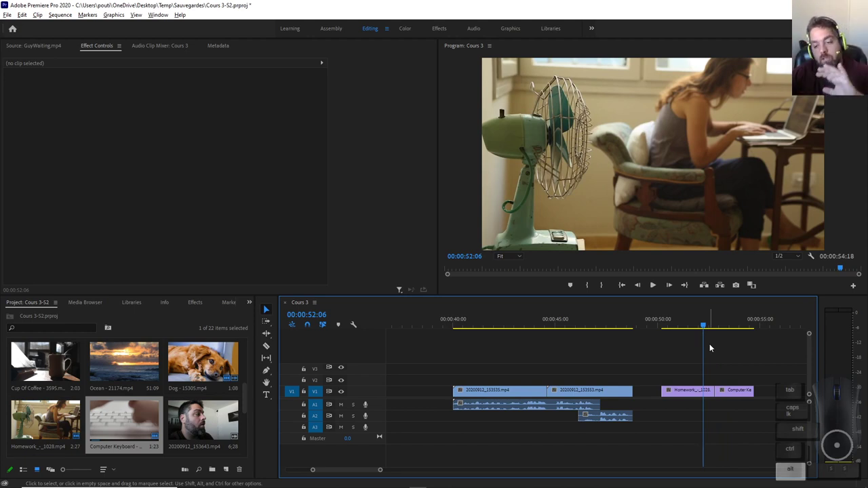
Play the Homework-to-Computer Keyboard cut, and replay the same pair of shots at the start of the sequence.
left_click_drag(683, 324, 673, 324)
key("space")
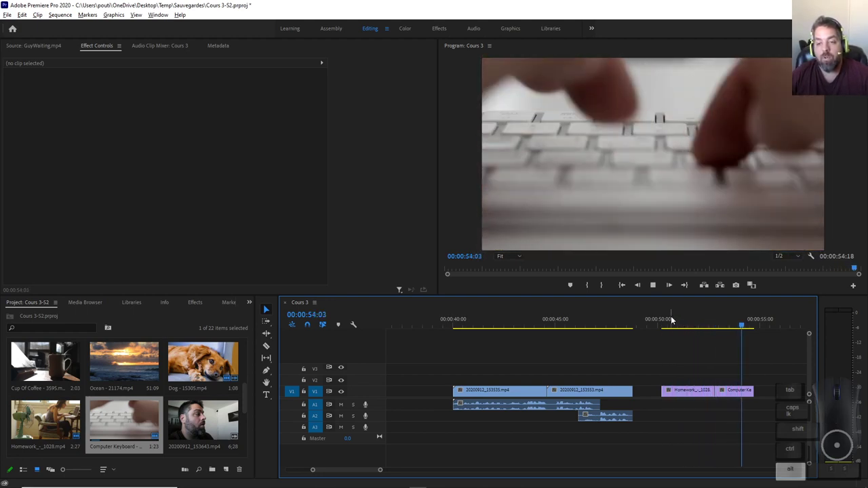
key("space")
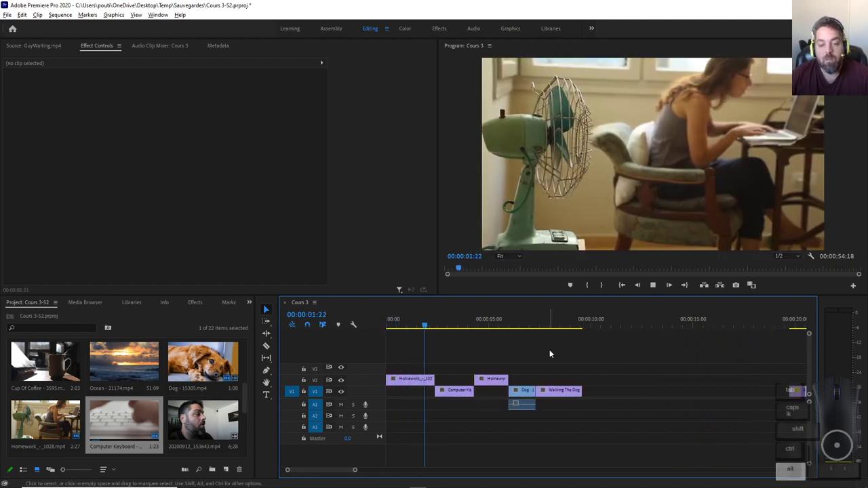
Switch to the "Les coupes (cut)" slide to review the cut types after "Couper dans l'action", and return to the talking-head clips in Premiere Pro.
key("alt+Tab")
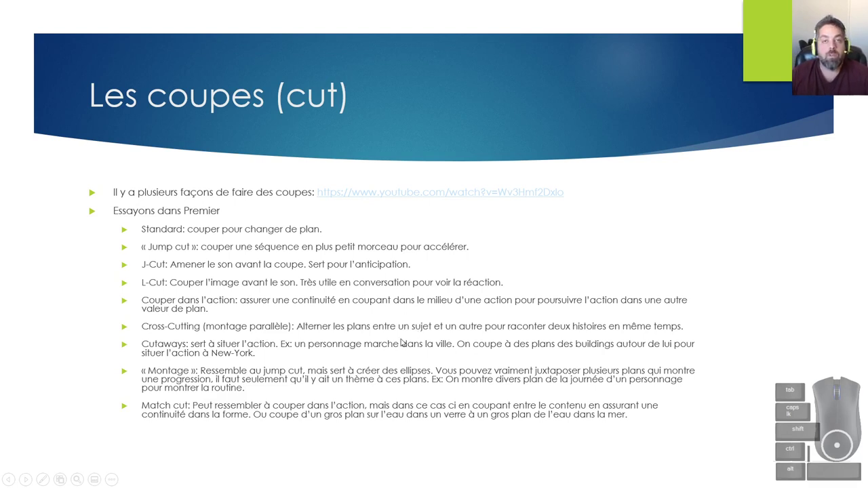
key("alt+Tab")
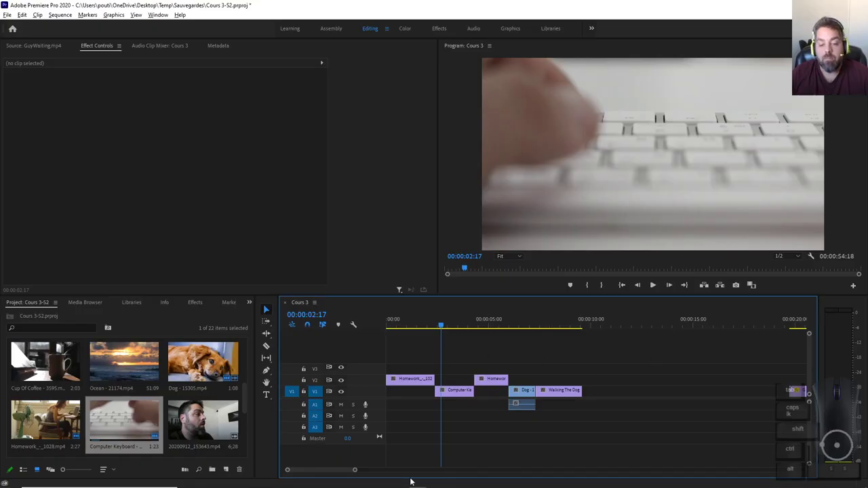
left_click_drag(337, 478, 360, 480)
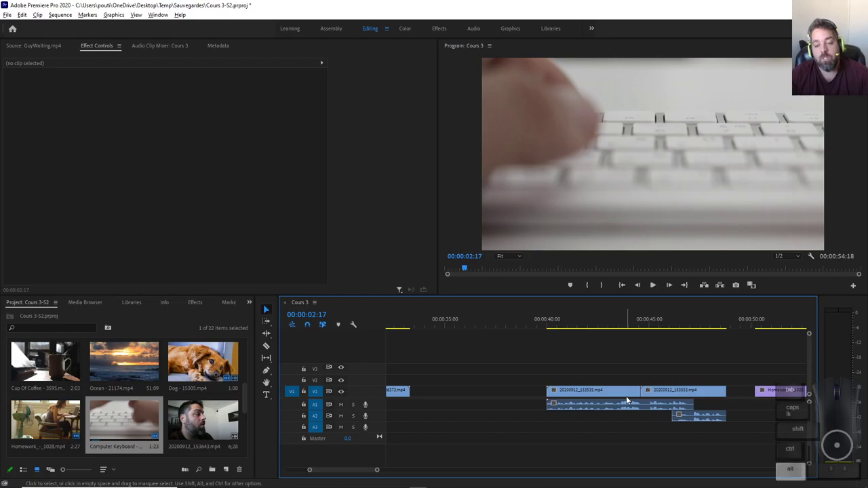
Switch to the "Les coupes (cut)" slide to review the remaining cut types, from cross-cutting to match cut.
key("alt+Tab")
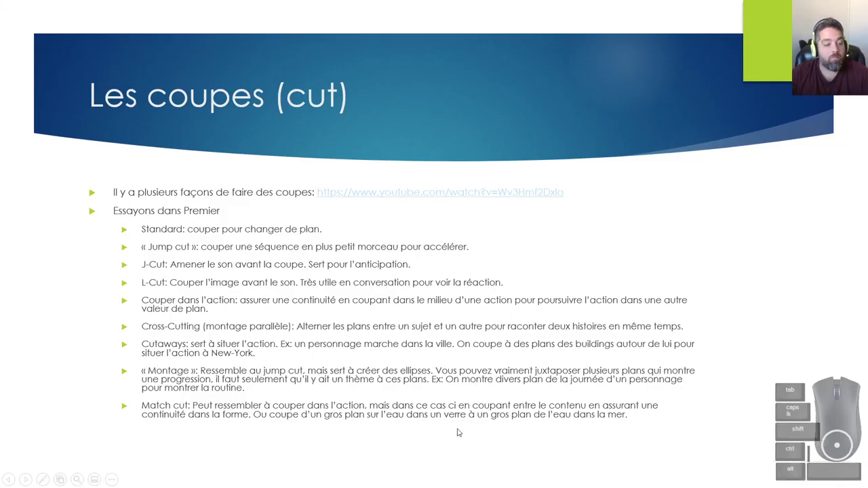
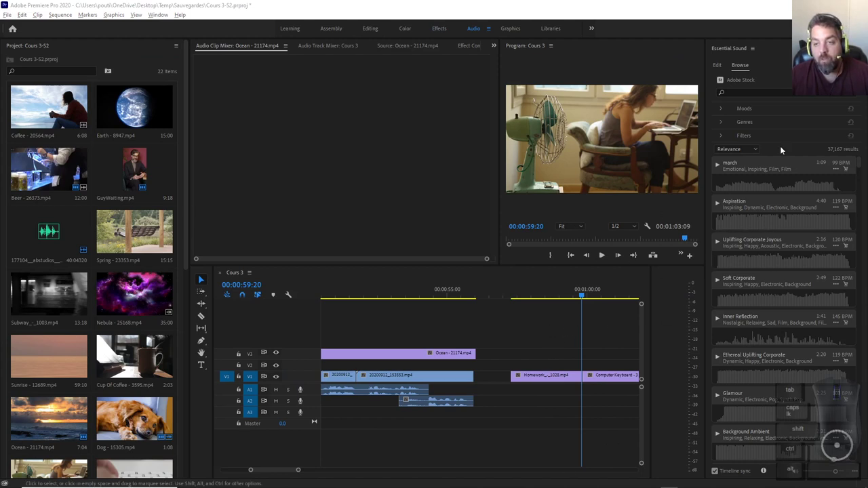
Look at the Essential Sound filters in the Audio workspace and widen the Program monitor.
left_click(721, 136)
left_click(722, 137)
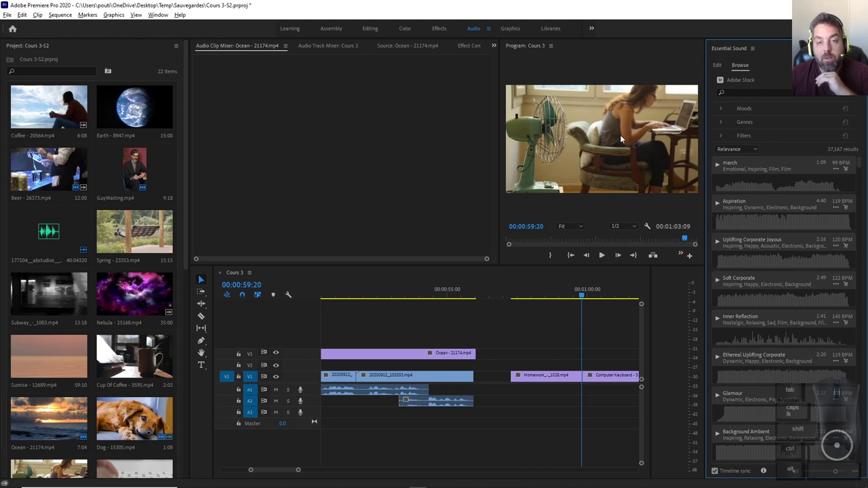
left_click_drag(499, 92, 453, 93)
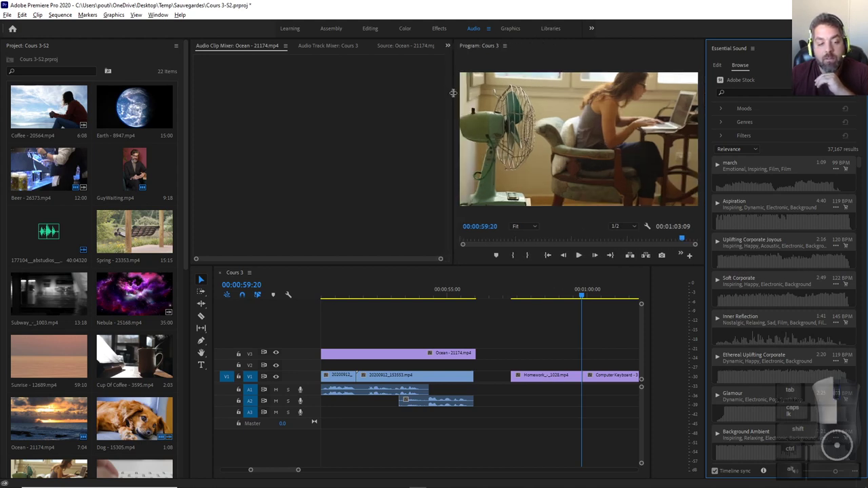
Show the Editing and Assembly workspaces and reset Assembly to its saved layout.
left_click(370, 29)
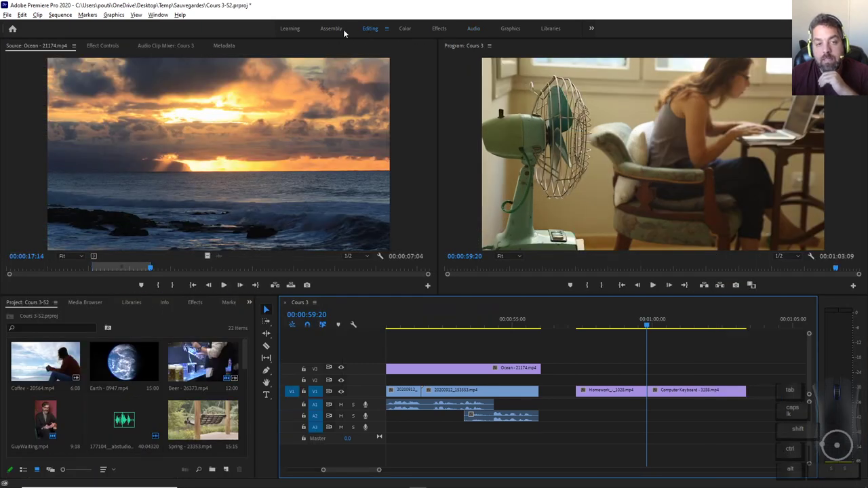
left_click(328, 29)
left_click(350, 29)
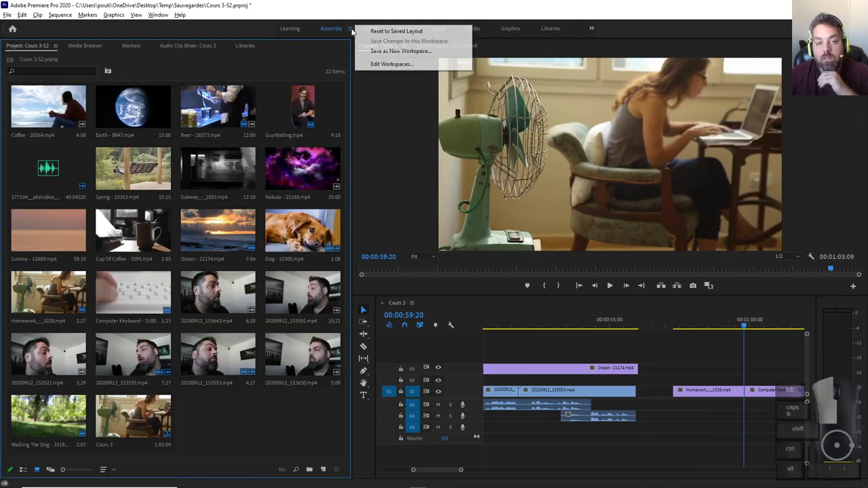
left_click(398, 31)
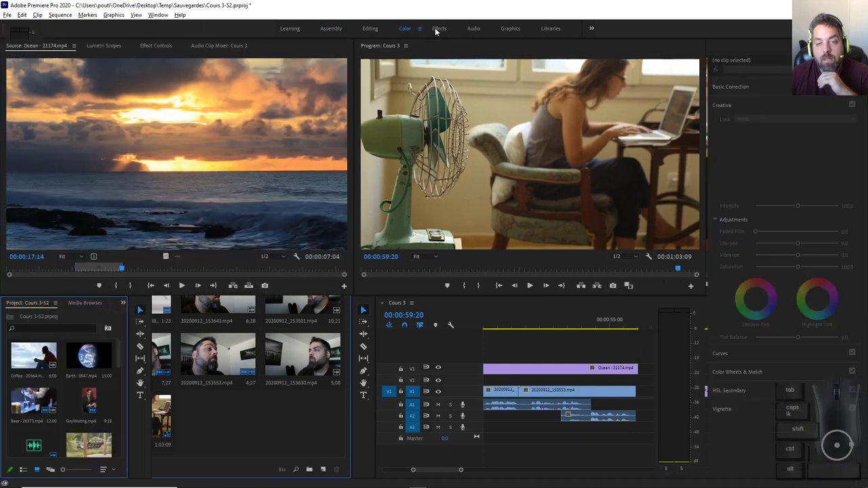
Compare the Effects and Audio workspaces, ending in the Effects workspace.
left_click(438, 29)
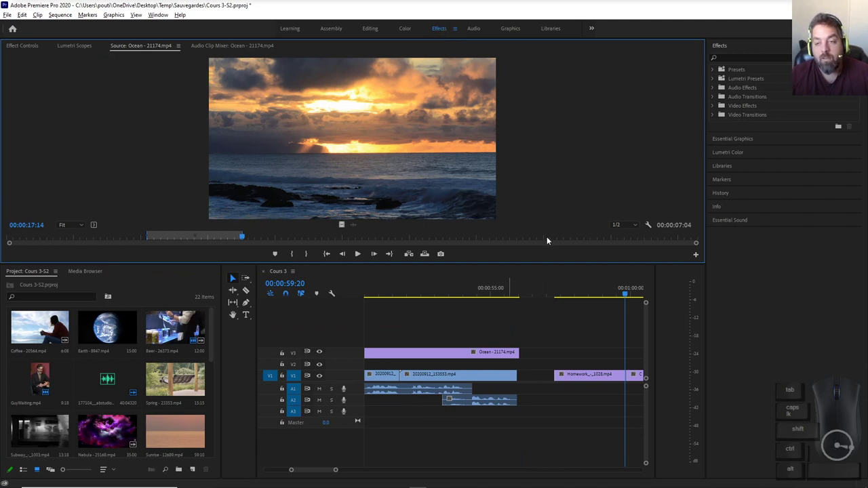
left_click(475, 29)
left_click(441, 30)
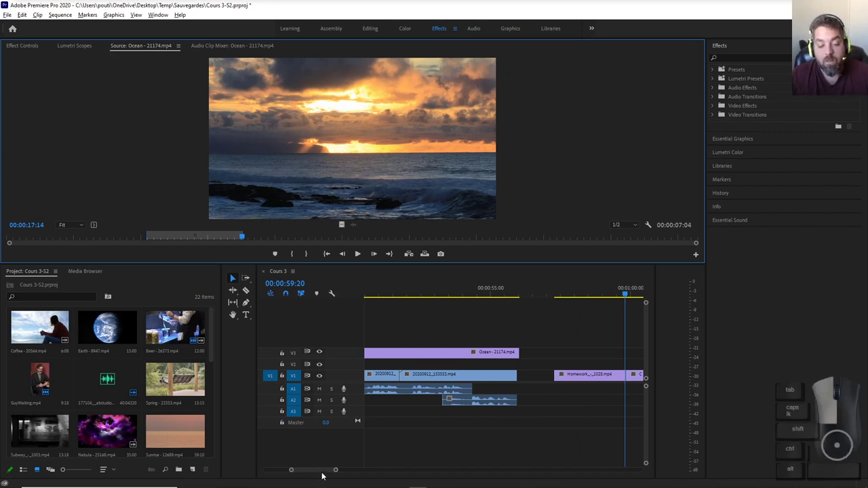
Select the Homework clip on V1 and place the playhead at 00:01:00:02, just past its cut to Computer Keyboard.
left_click_drag(322, 476, 324, 471)
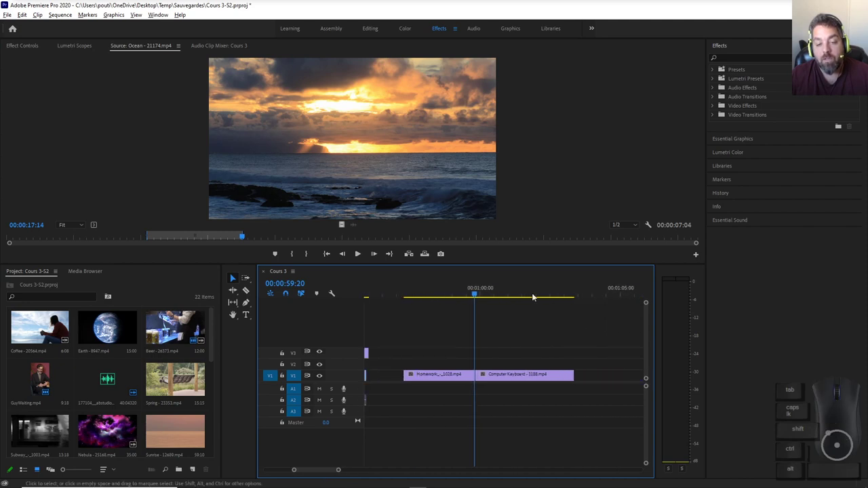
left_click(461, 296)
left_click_drag(461, 296, 482, 294)
left_click(491, 295)
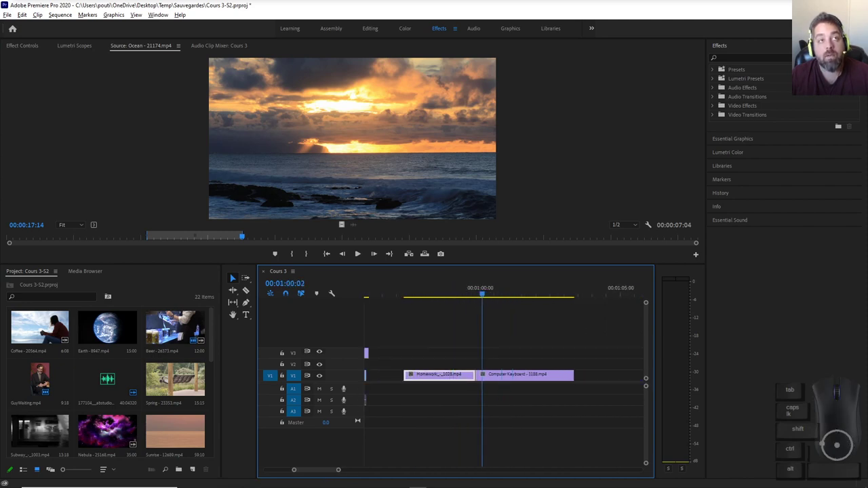
Bring up the Program monitor, dock it in the Source monitor's group, and place Effect Controls in its own group beside them.
key("shift+4")
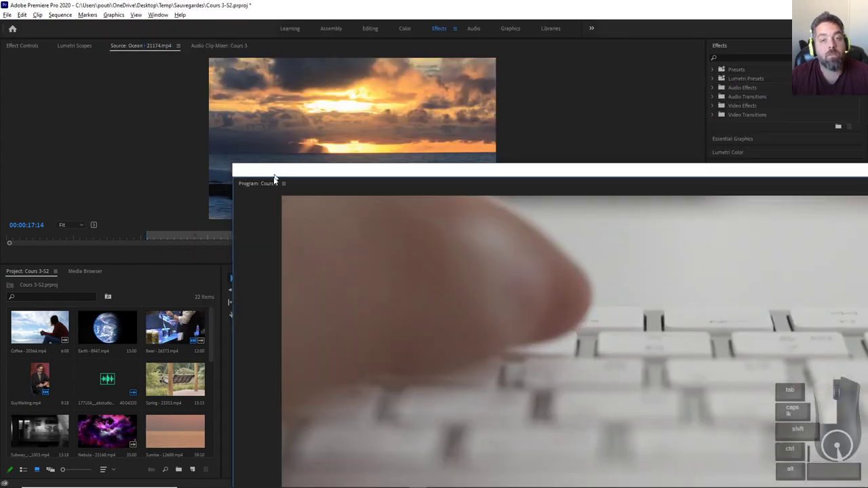
left_click_drag(275, 181, 359, 122)
left_click(271, 45)
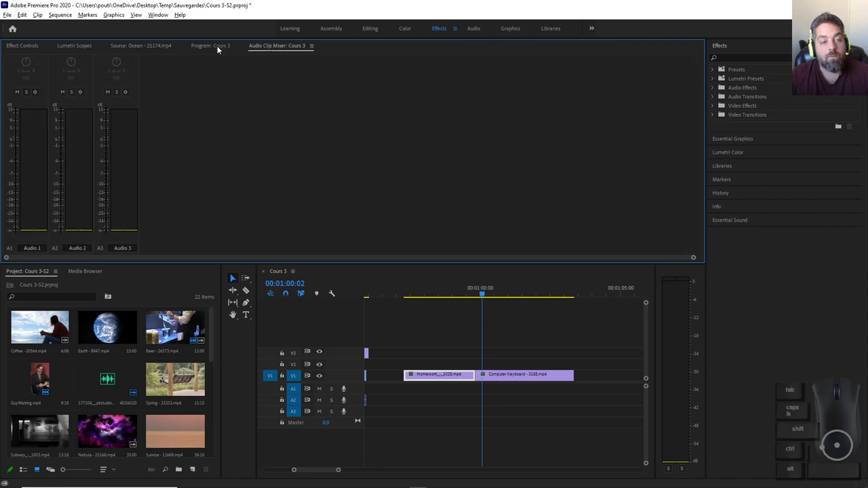
left_click(217, 45)
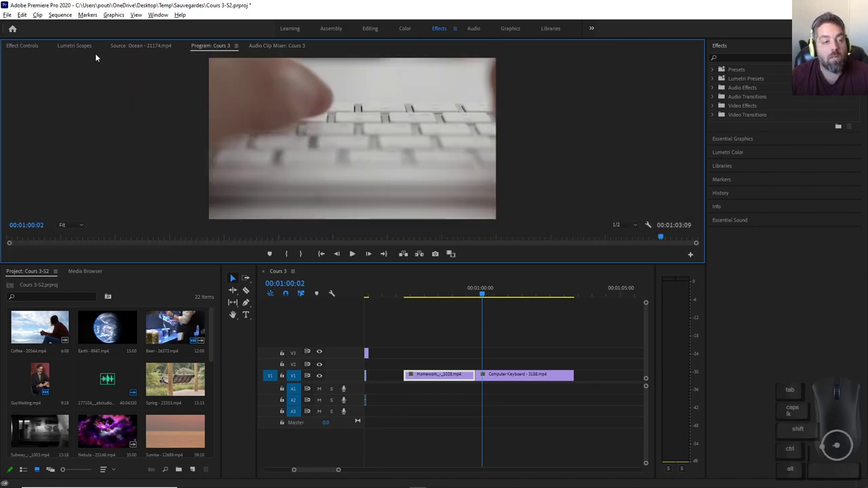
left_click(223, 47)
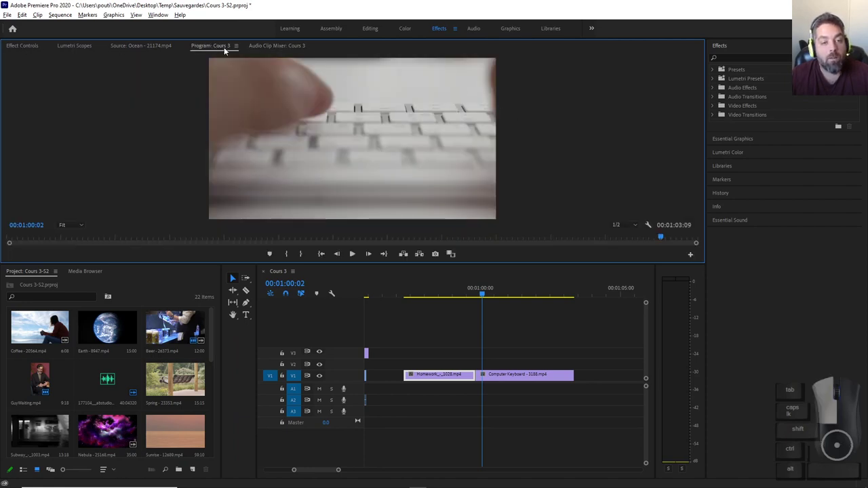
left_click(25, 47)
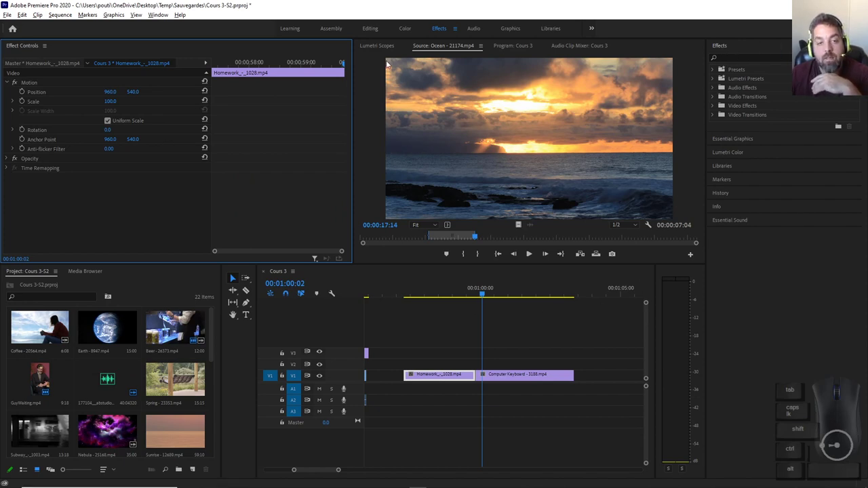
Check the list of available panels and enlarge the Effects panel to show more of its contents.
left_click(158, 16)
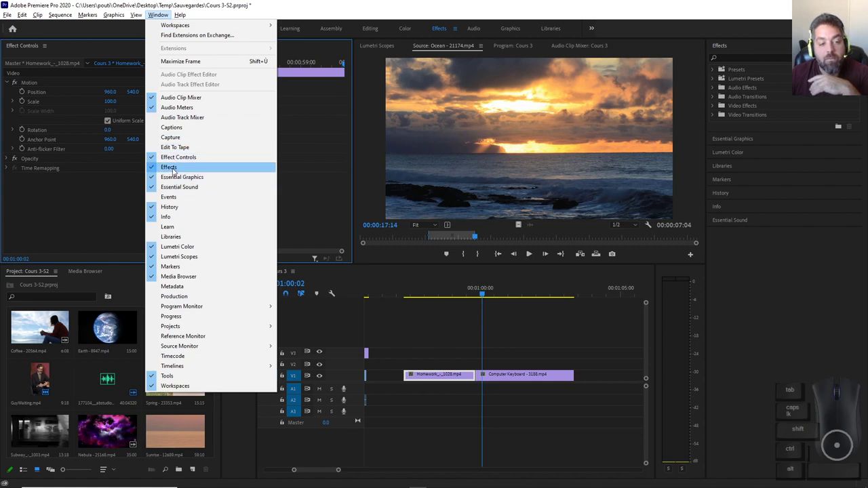
left_click(695, 58)
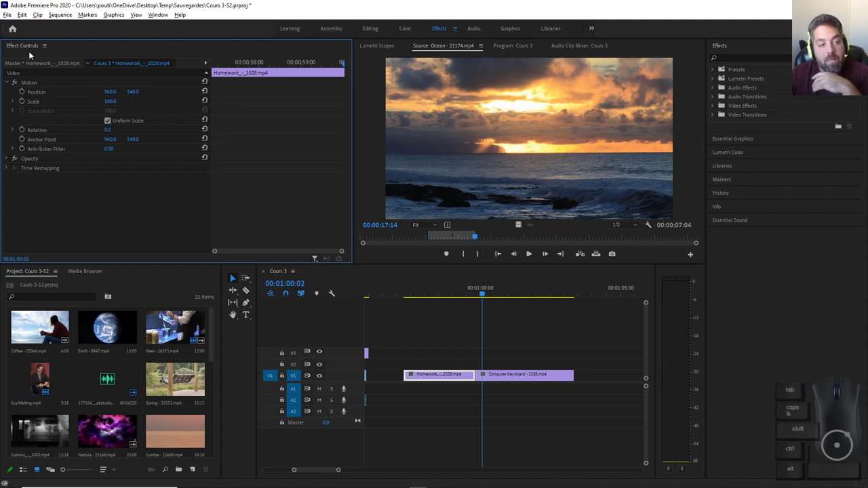
left_click(734, 46)
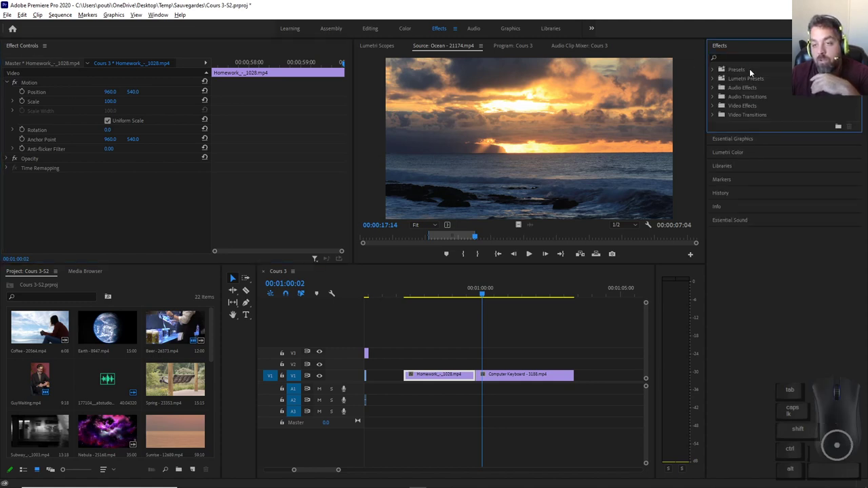
left_click_drag(738, 131, 741, 316)
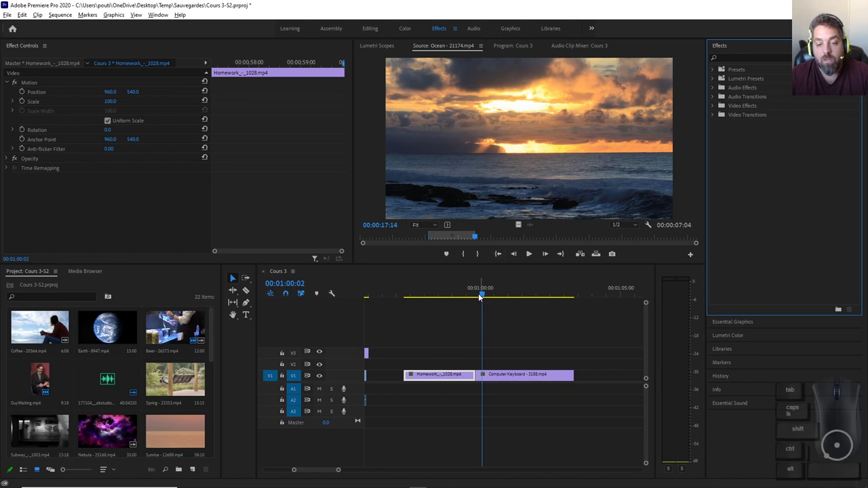
Apply the Cross Dissolve video transition to the cut between the Homework and Computer Keyboard clips on V1.
mouse_move(480, 297)
left_mouse_down()
mouse_move(455, 296)
mouse_move(467, 296)
left_mouse_up()
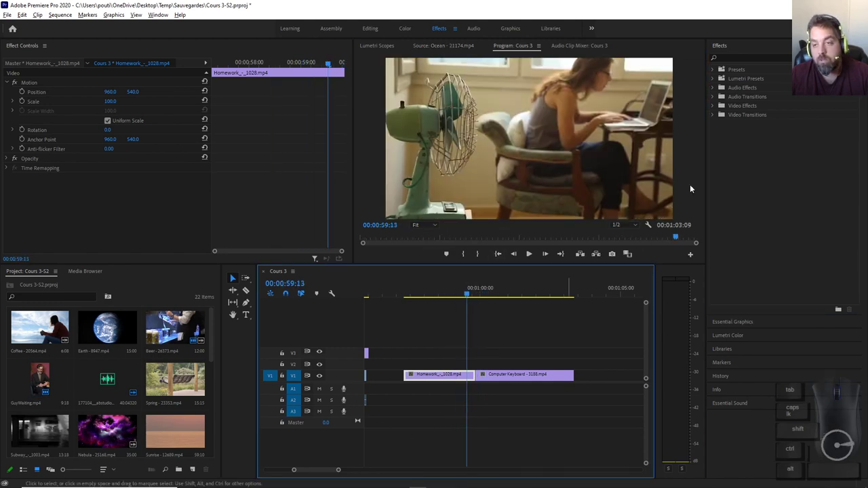
left_click(715, 115)
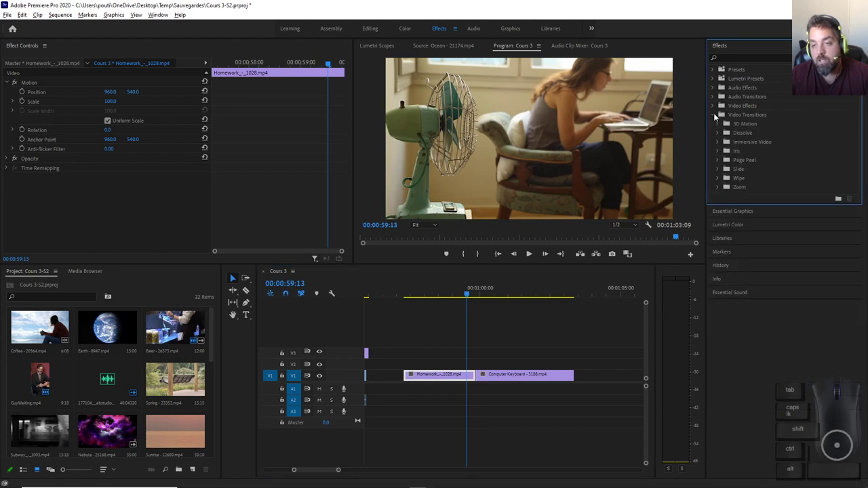
left_click(717, 133)
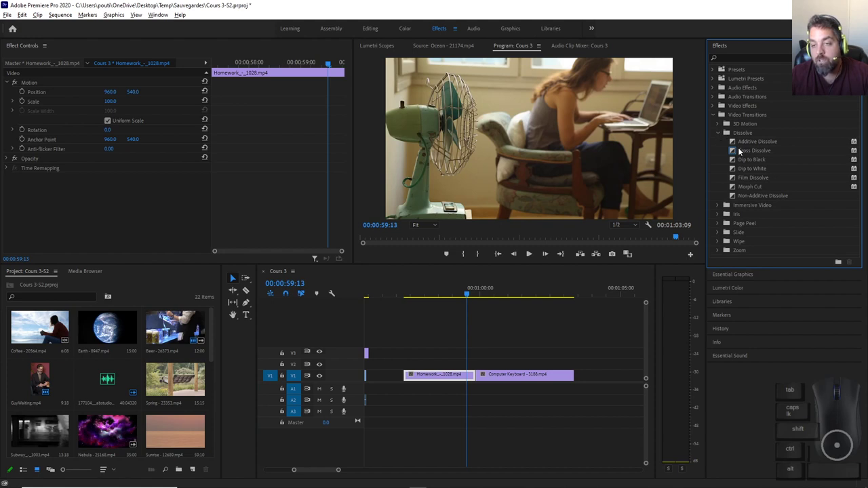
left_click_drag(738, 147, 715, 183)
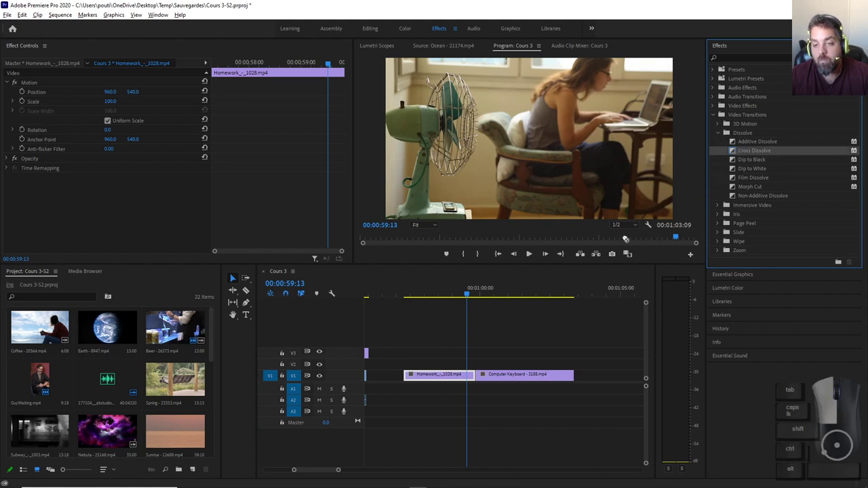
left_click_drag(625, 239, 504, 333)
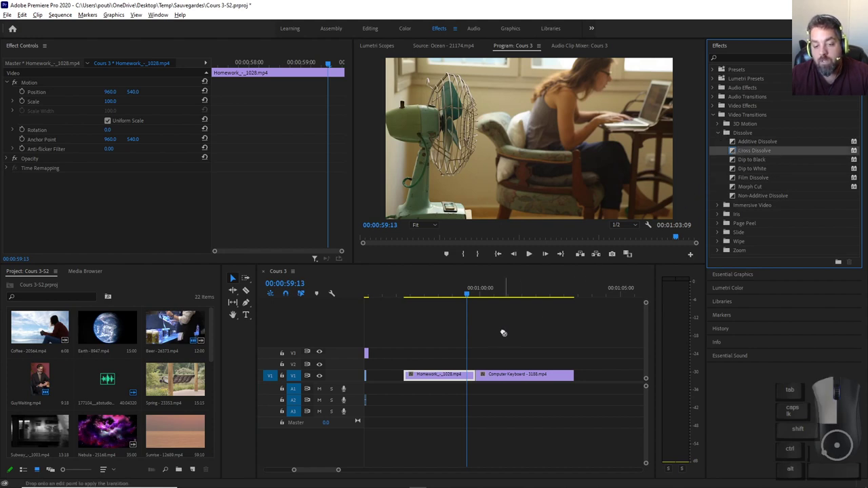
mouse_move(476, 378)
left_mouse_down()
mouse_move(477, 407)
mouse_move(479, 377)
left_mouse_up()
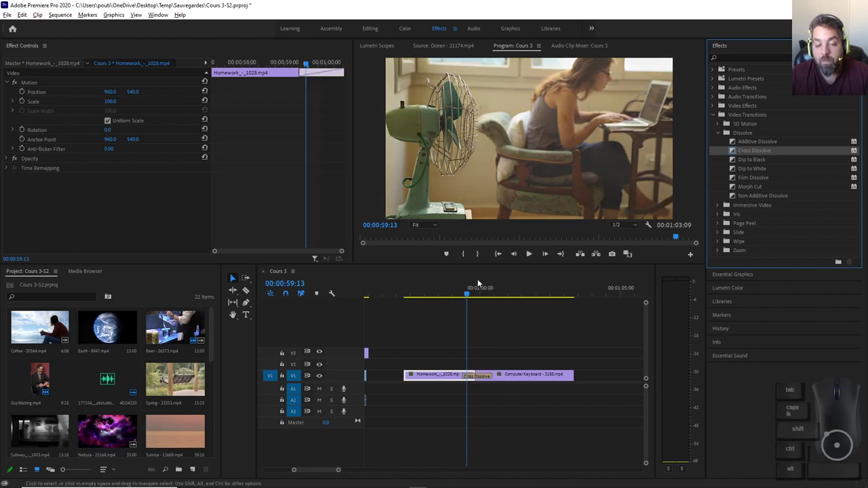
Scrub and play the Cross Dissolve between the Homework and Computer Keyboard clips several times to judge the effect.
left_click_drag(467, 296, 447, 300)
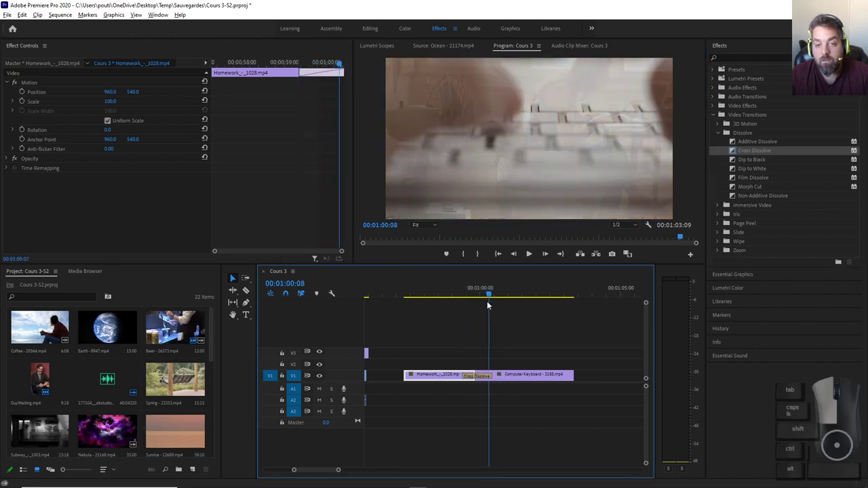
key("space")
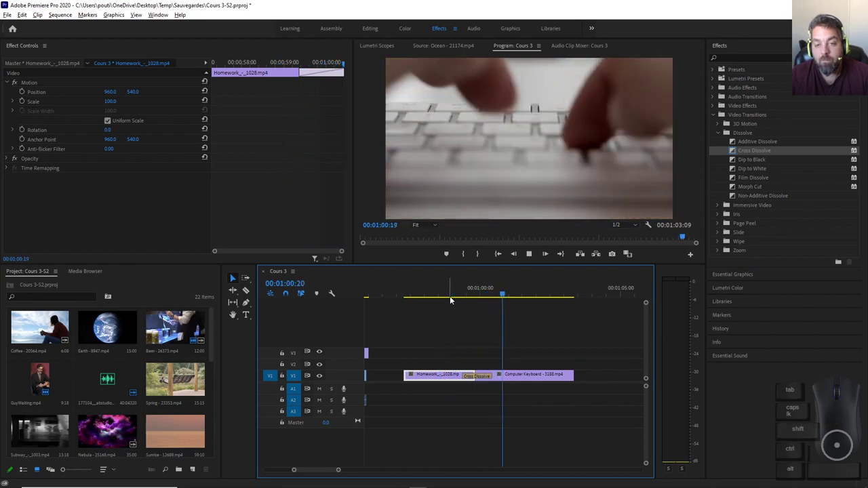
left_click(455, 295)
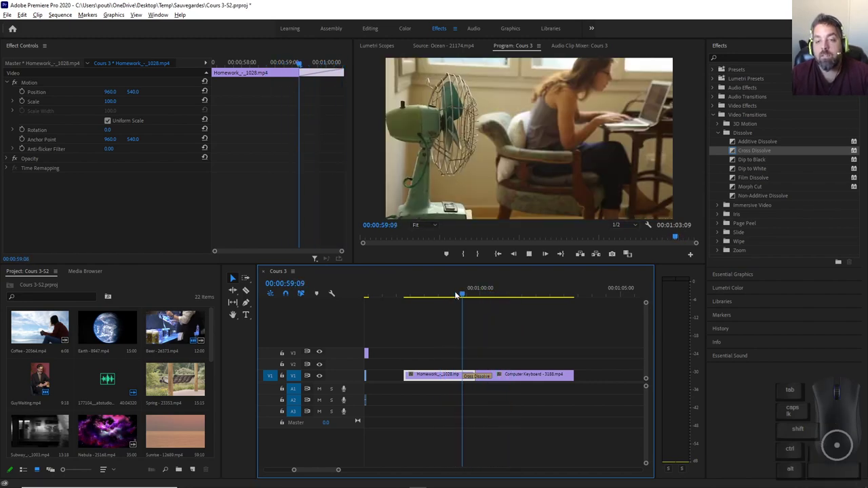
key("space")
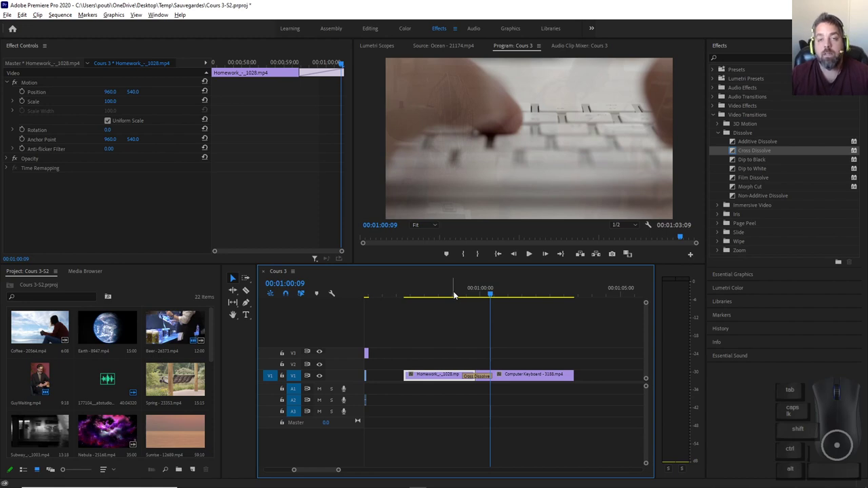
left_click(441, 296)
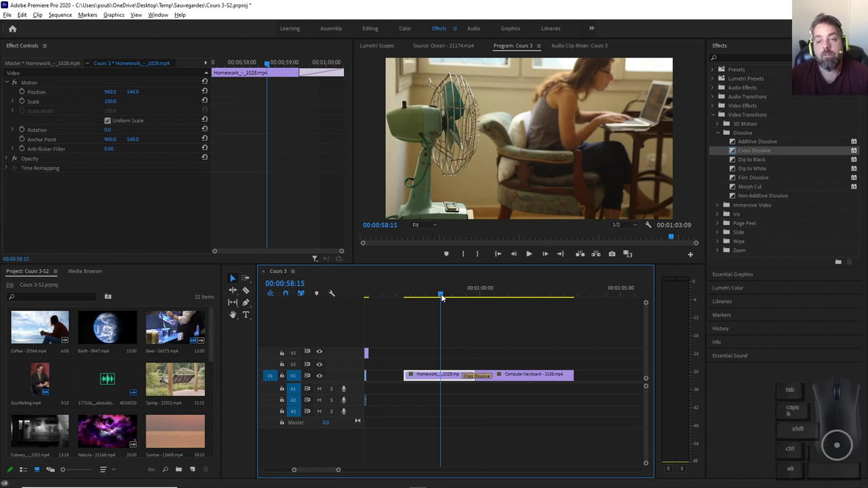
key("space")
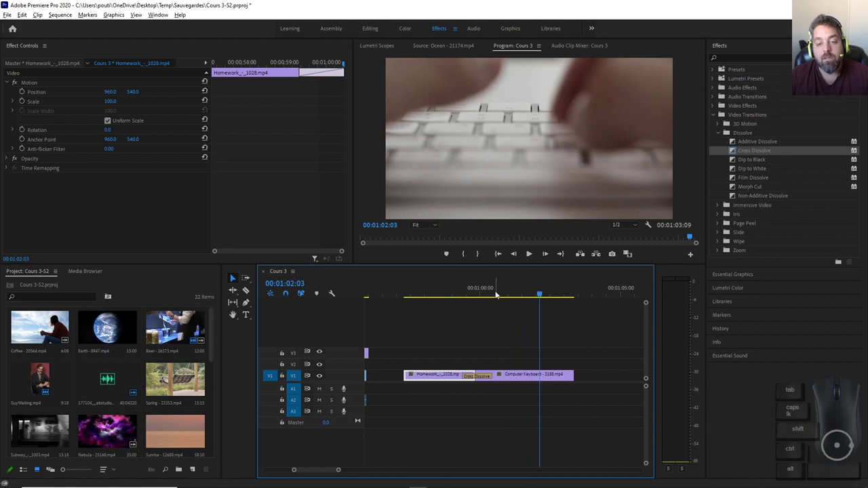
Remove the Cross Dissolve from between the Homework and Computer Keyboard clips and replay the straight cut.
left_click(470, 297)
left_click(461, 302)
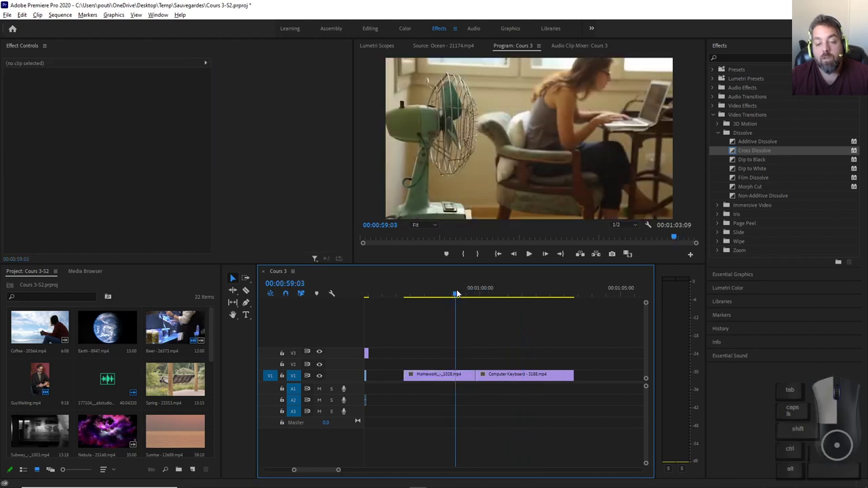
key("space")
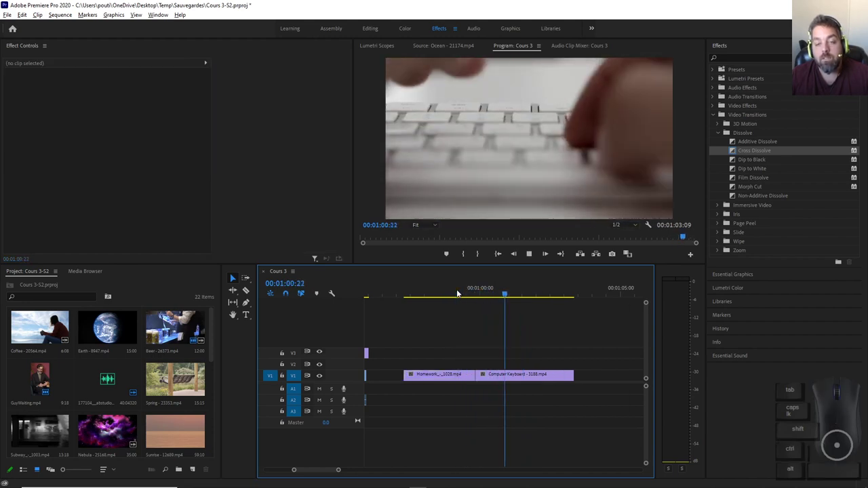
left_click(471, 292)
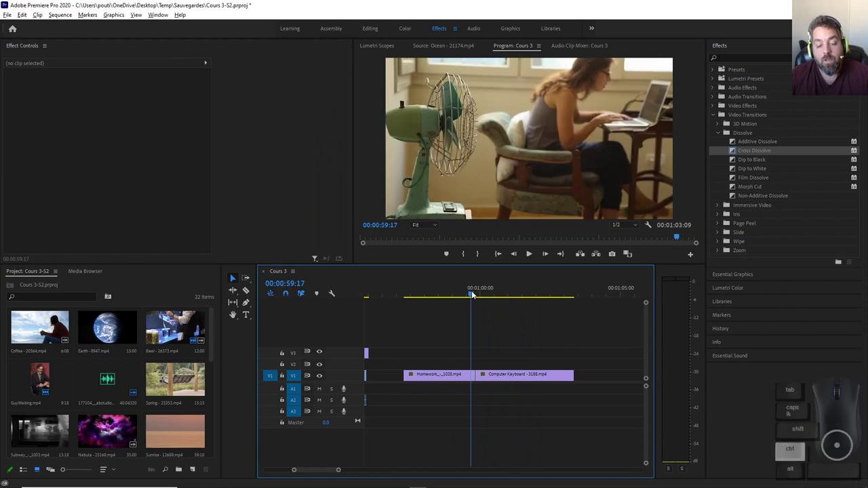
Restore the Cross Dissolve between the Homework and Computer Keyboard clips and try to lengthen it from its end edge.
mouse_move(473, 292)
left_mouse_down()
mouse_move(444, 292)
mouse_move(507, 293)
mouse_move(480, 293)
left_mouse_up()
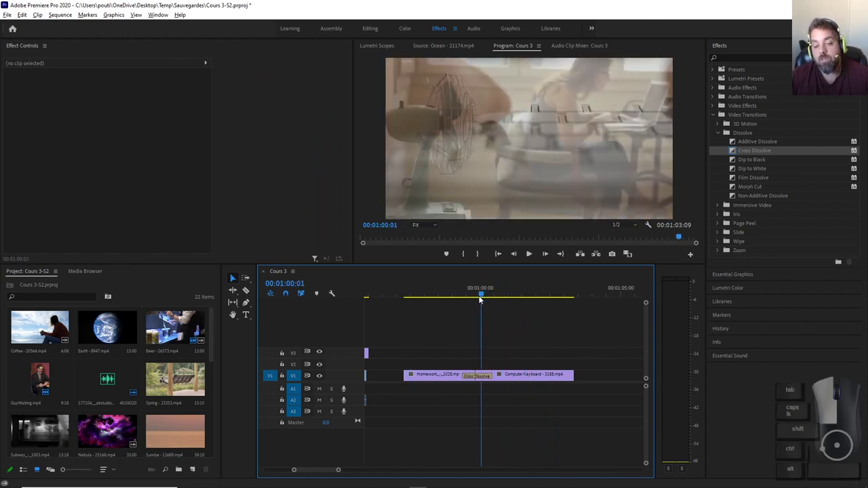
scroll(494, 371, "up", 3)
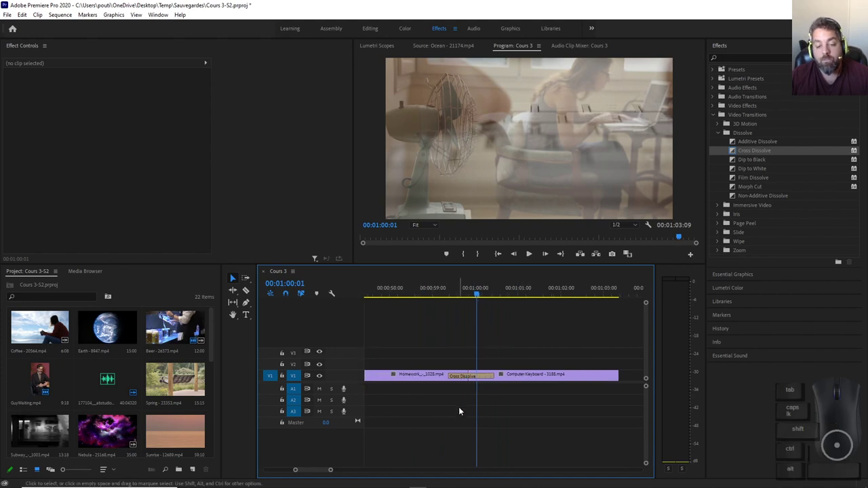
left_click(465, 377)
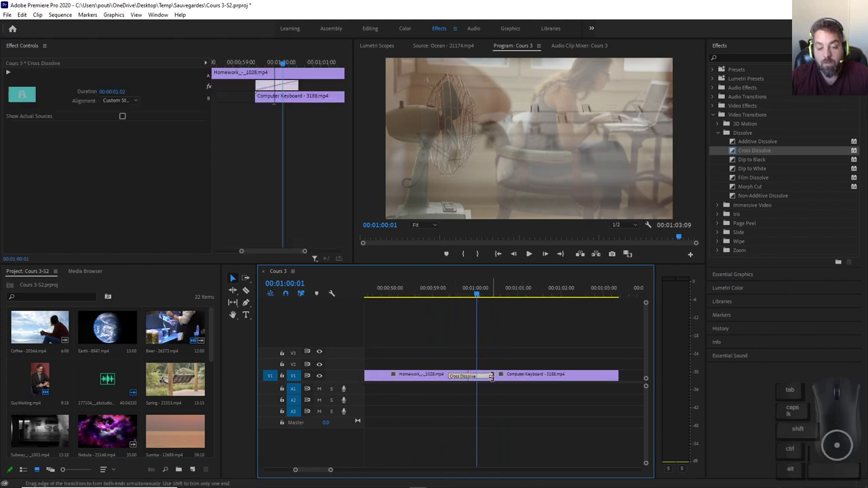
left_click_drag(493, 377, 532, 384)
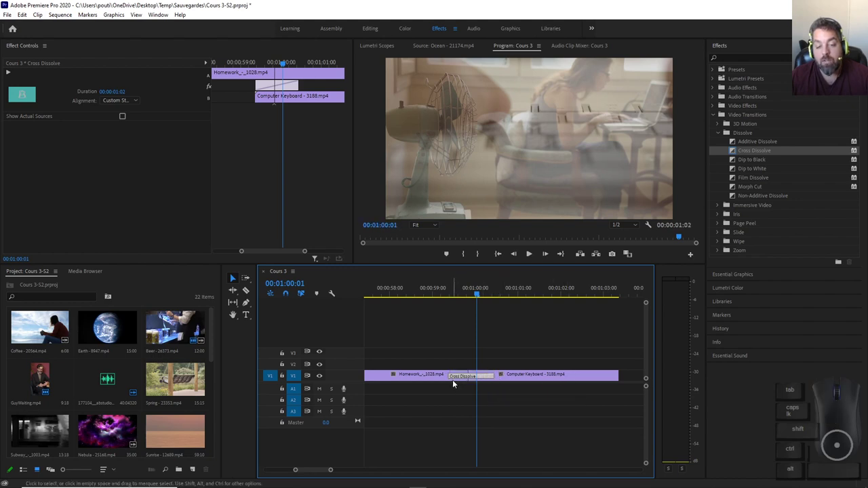
Try moving the Computer Keyboard clip to V2 and extending its start to expose its unused footage.
mouse_move(447, 378)
left_mouse_down()
mouse_move(418, 380)
mouse_move(507, 384)
mouse_move(518, 366)
mouse_move(449, 365)
left_mouse_up()
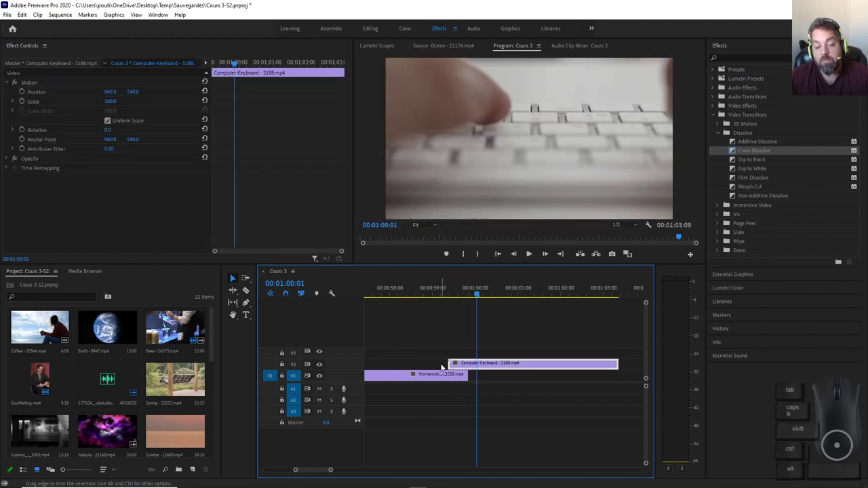
key("ctrl+z")
key("ctrl+z")
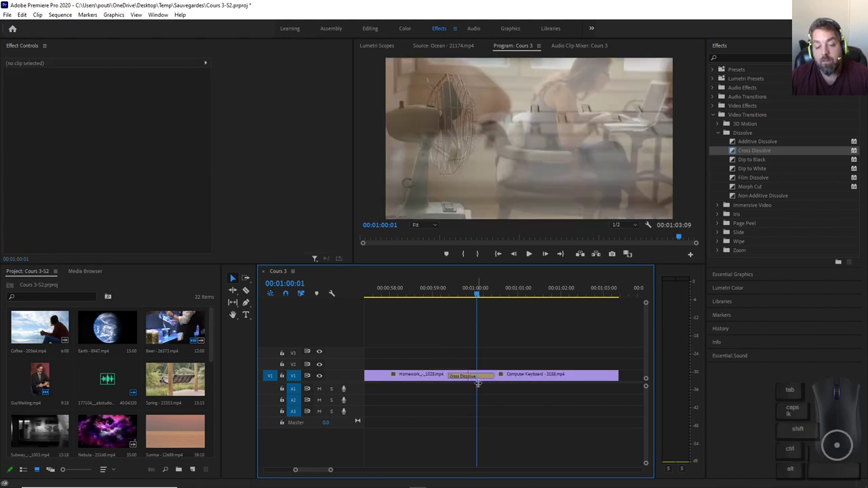
Shift the Computer Keyboard clip earlier by way of V2, then trim its start so it meets the Homework clip on V1.
left_click_drag(517, 384, 427, 364)
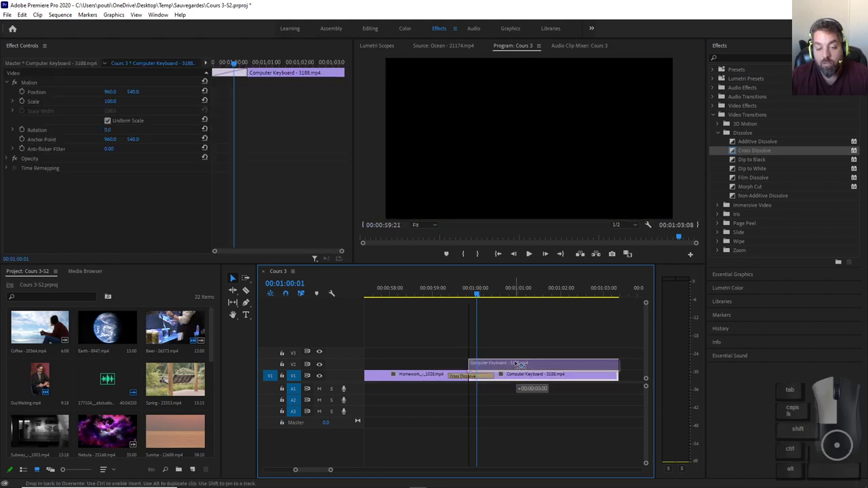
left_click_drag(504, 369, 477, 381)
key("ctrl+z")
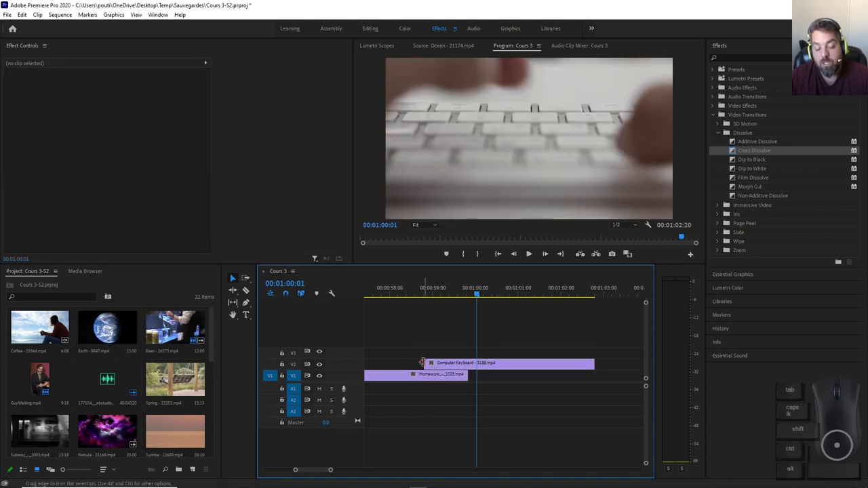
left_click_drag(421, 363, 491, 375)
Apply Cross Dissolve to the cut between the Homework and Computer Keyboard clips and lengthen it to 00:00:01:23.
left_click_drag(739, 150, 451, 378)
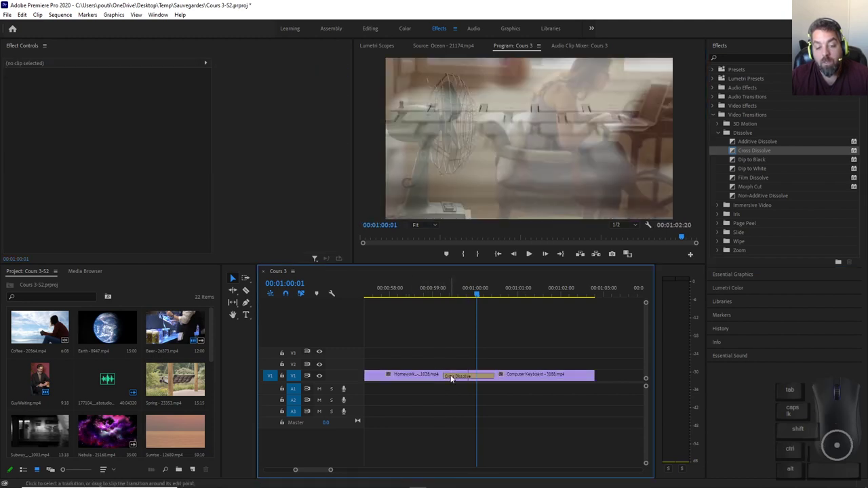
left_click(450, 378)
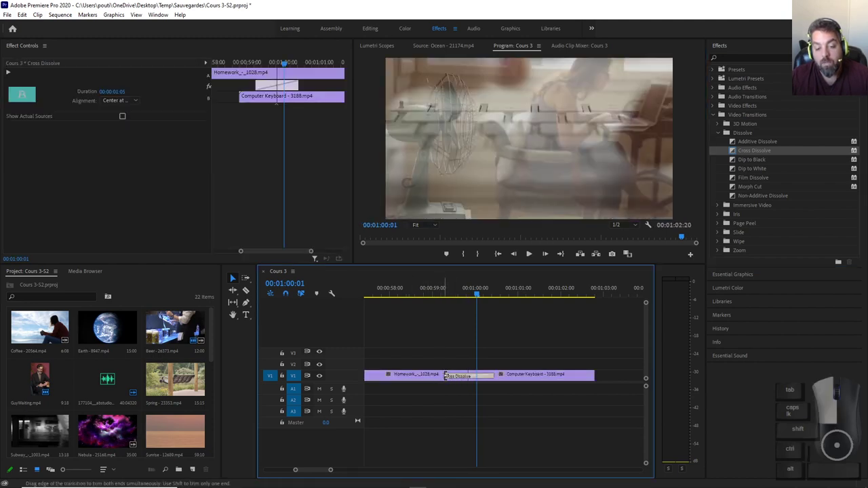
mouse_move(445, 375)
left_mouse_down()
mouse_move(420, 376)
mouse_move(442, 376)
left_mouse_up()
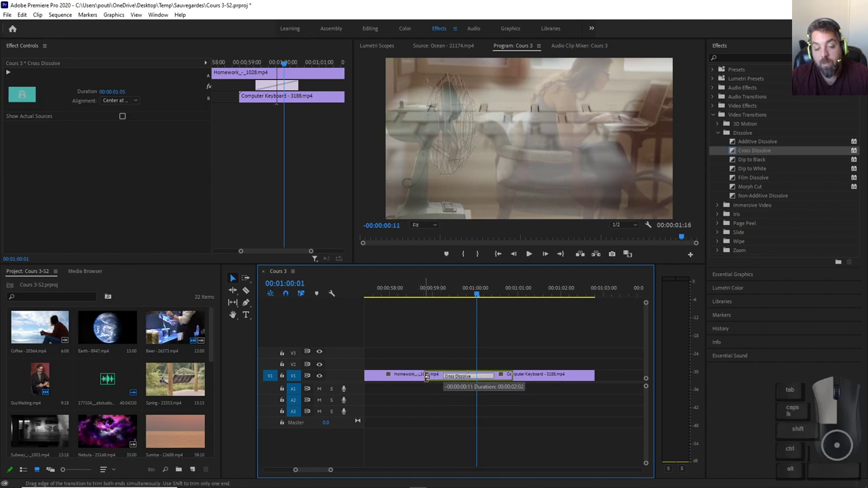
left_click_drag(426, 377, 428, 377)
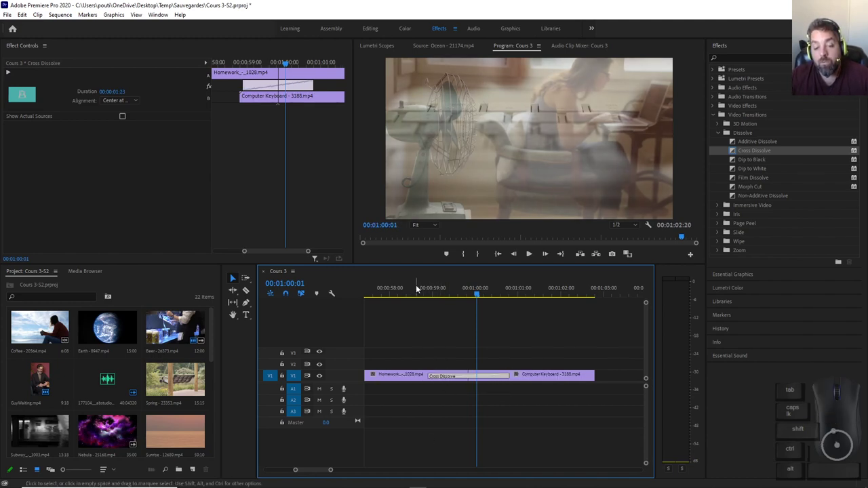
Play the lengthened Cross Dissolve and check the alignment options in its settings.
left_click(391, 293)
key("space")
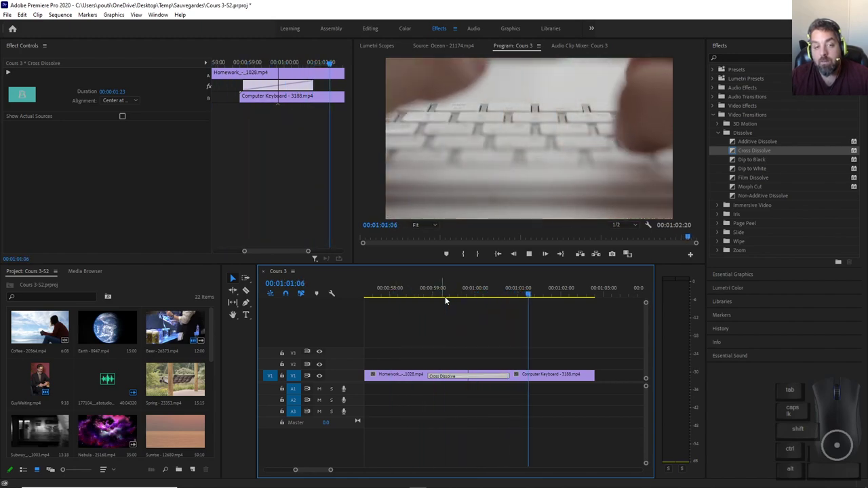
mouse_move(278, 81)
left_mouse_down()
mouse_move(276, 72)
mouse_move(279, 81)
left_mouse_up()
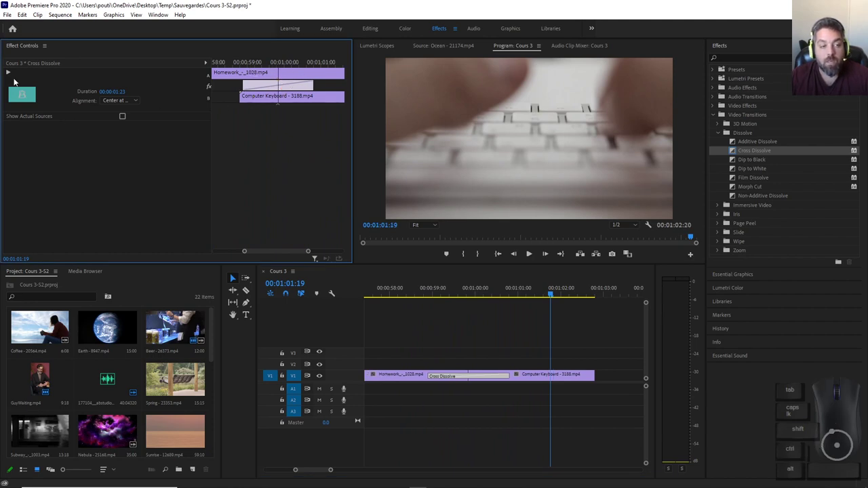
left_click(119, 101)
key("Escape")
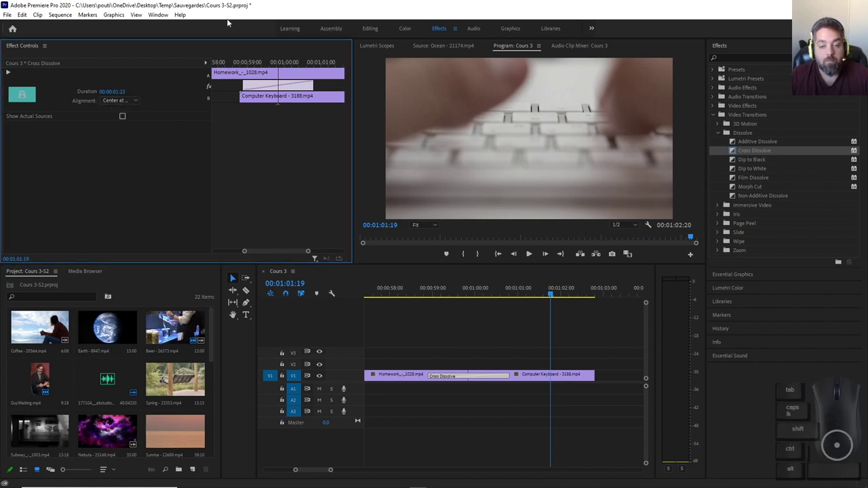
Undo the Cross Dissolve, then try Dip to Black on the cut between the Homework and Computer Keyboard clips and play it.
left_click_drag(441, 293, 458, 293)
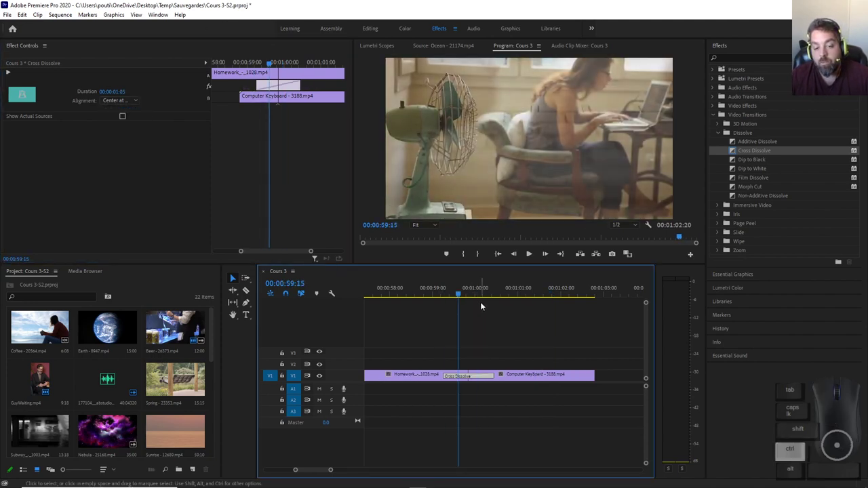
key("ctrl+z")
left_click(777, 160)
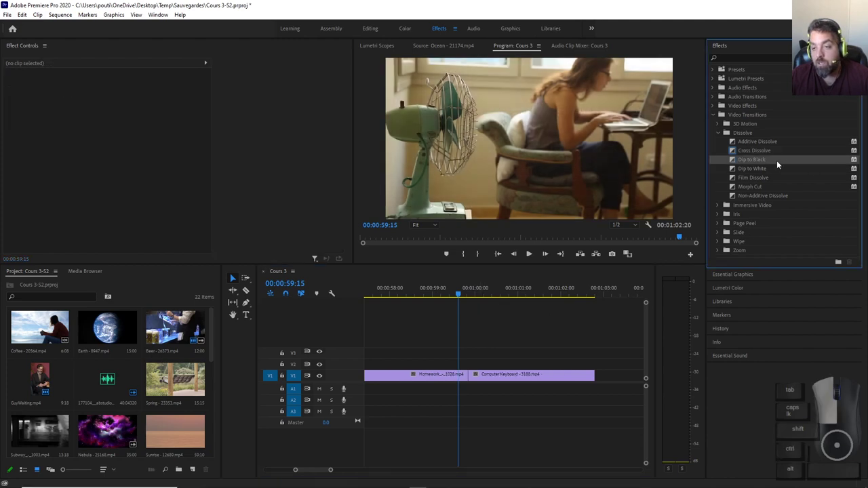
left_click_drag(777, 160, 468, 376)
left_click(473, 308)
key("shift+k")
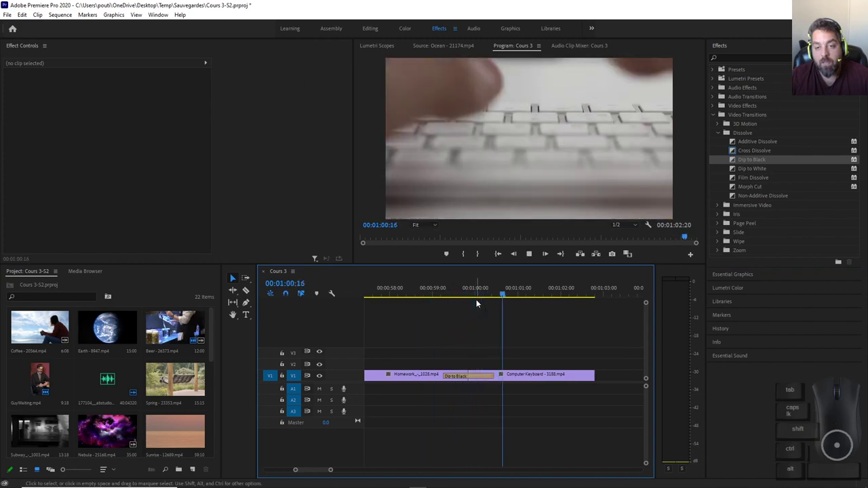
key("ctrl+z")
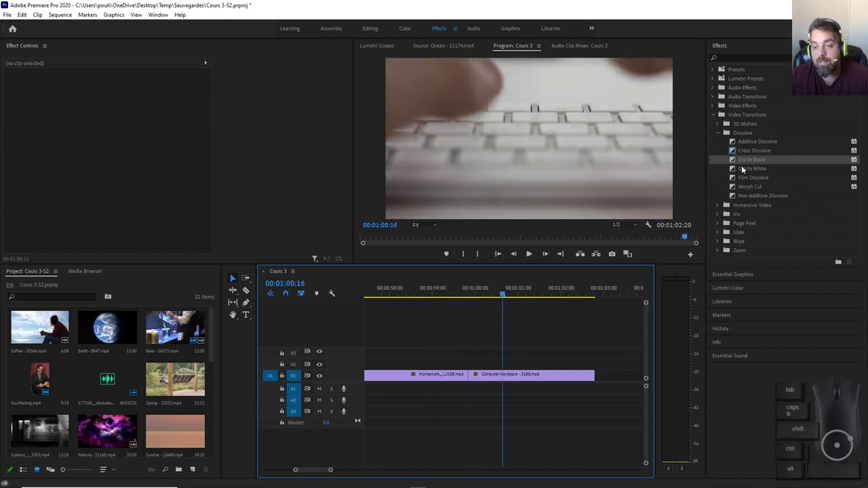
Try the Dip to White transition on the cut between the Homework and Computer Keyboard clips and play it.
left_click_drag(741, 167, 471, 381)
left_click(410, 297)
key("space")
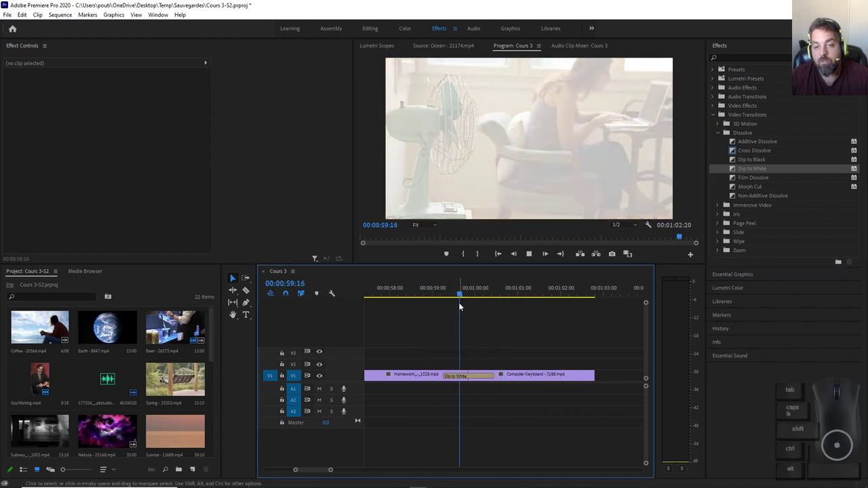
key("ctrl+z")
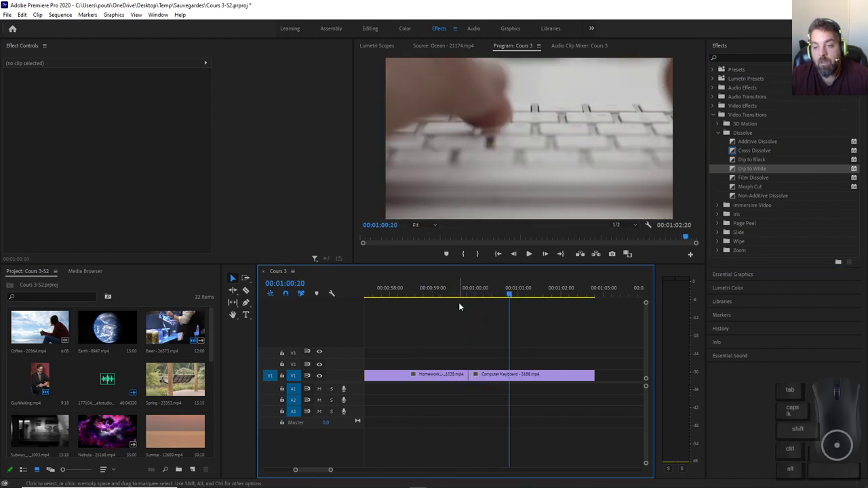
Replay the straight cut between the Homework and Computer Keyboard clips for comparison with the transitions.
left_click_drag(424, 297, 435, 297)
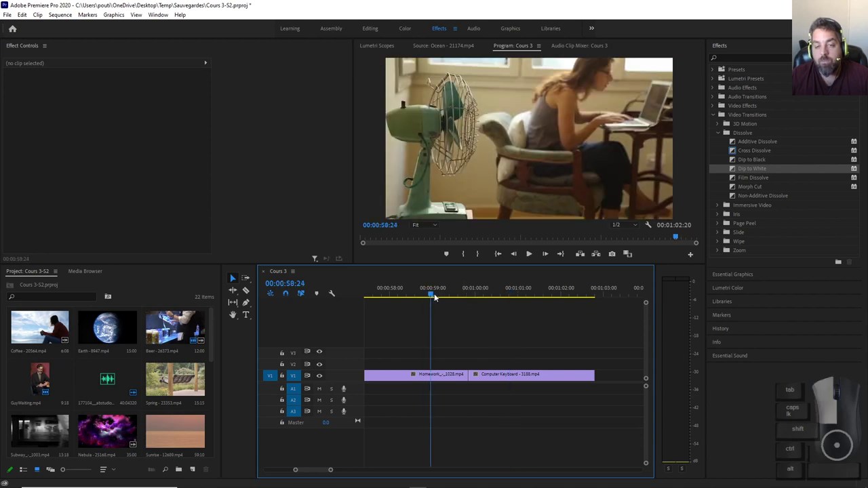
key("space")
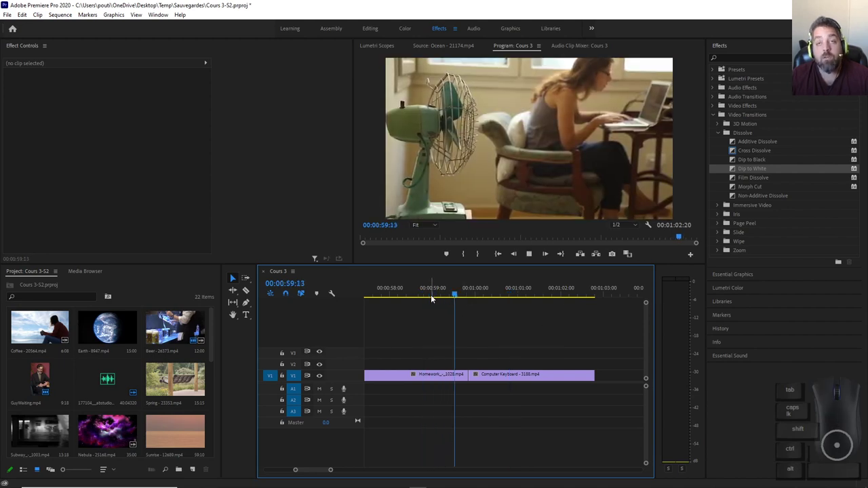
key("space")
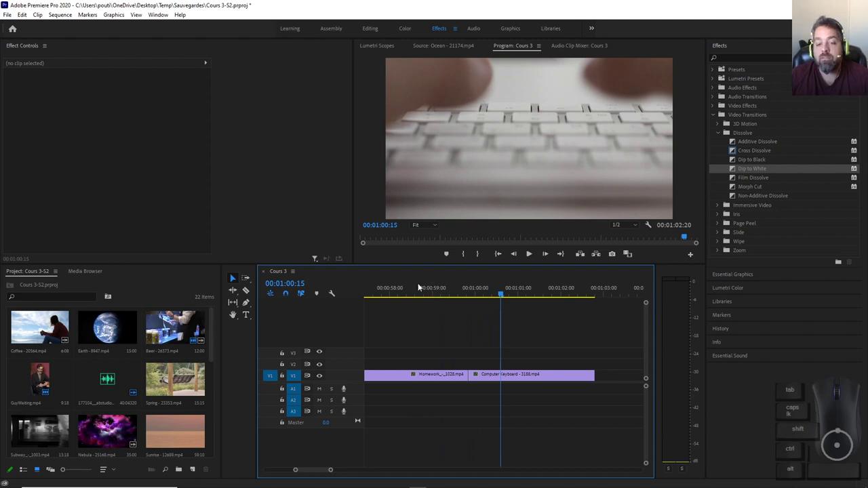
Apply the Morph Cut transition to the cut between the Homework and Computer Keyboard clips and play it.
left_click(426, 294)
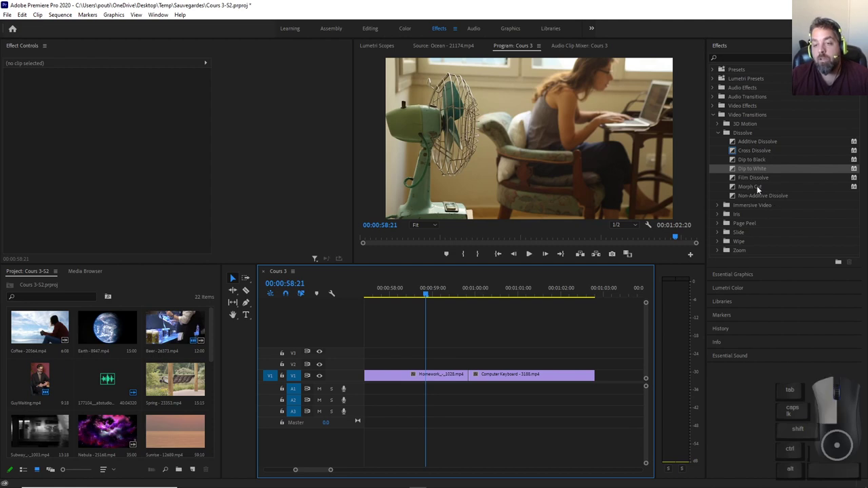
left_click_drag(757, 186, 471, 384)
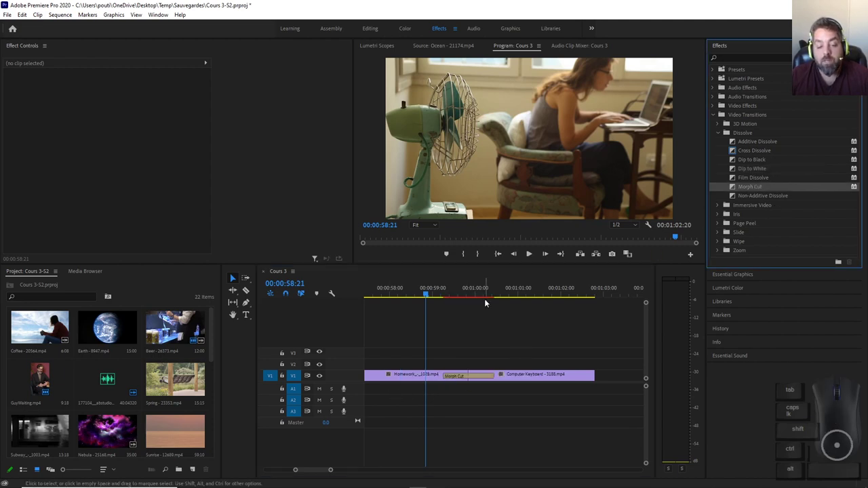
key("space")
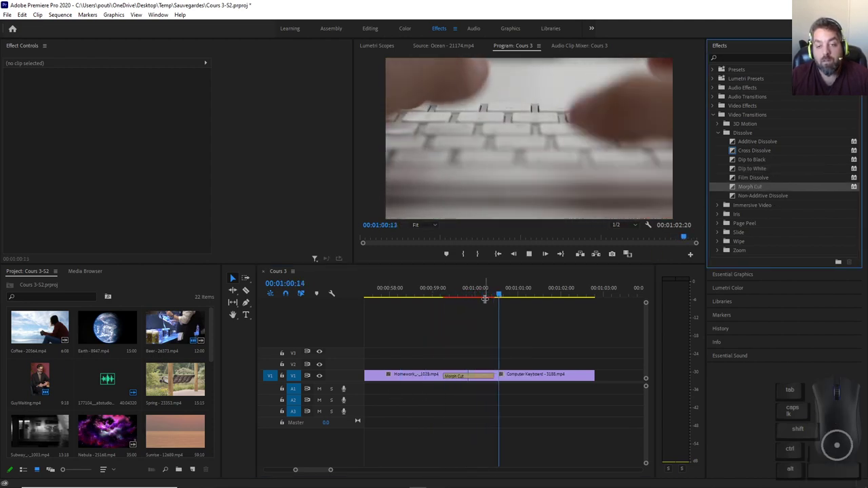
key("space")
Scrub across the Morph Cut and inspect its duration, alignment and analysis settings.
left_click(446, 294)
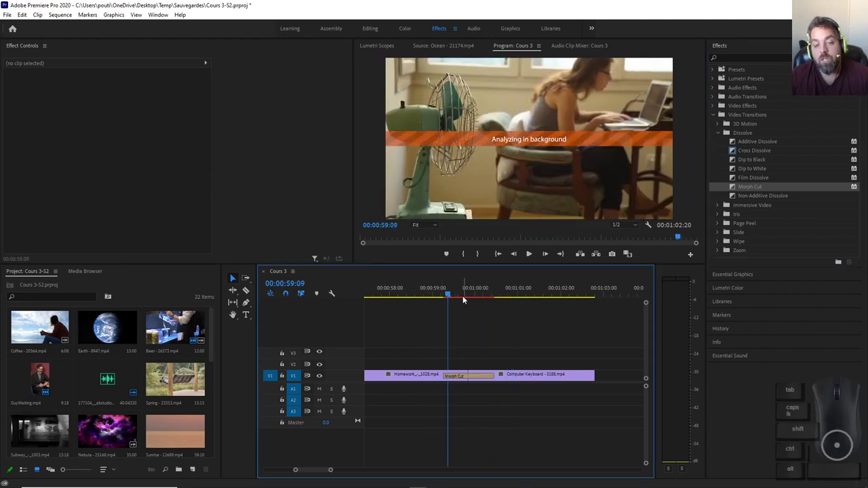
mouse_move(463, 294)
left_mouse_down()
mouse_move(436, 294)
mouse_move(448, 292)
left_mouse_up()
left_click(461, 376)
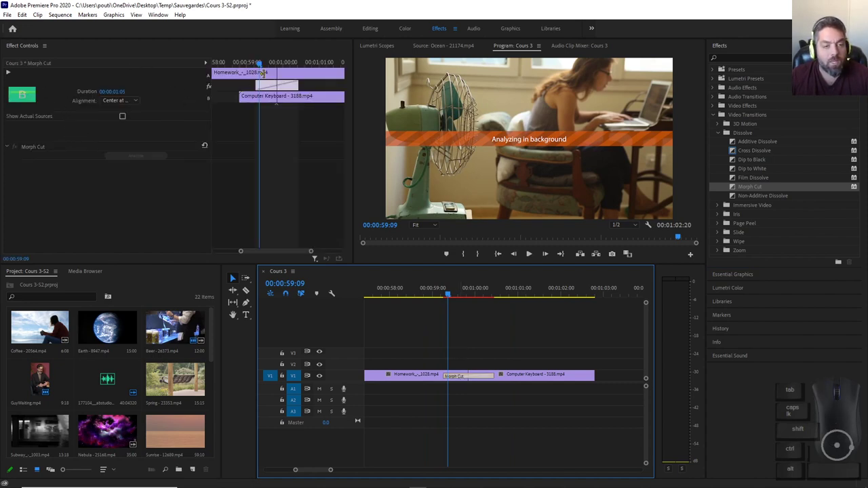
left_click(276, 102)
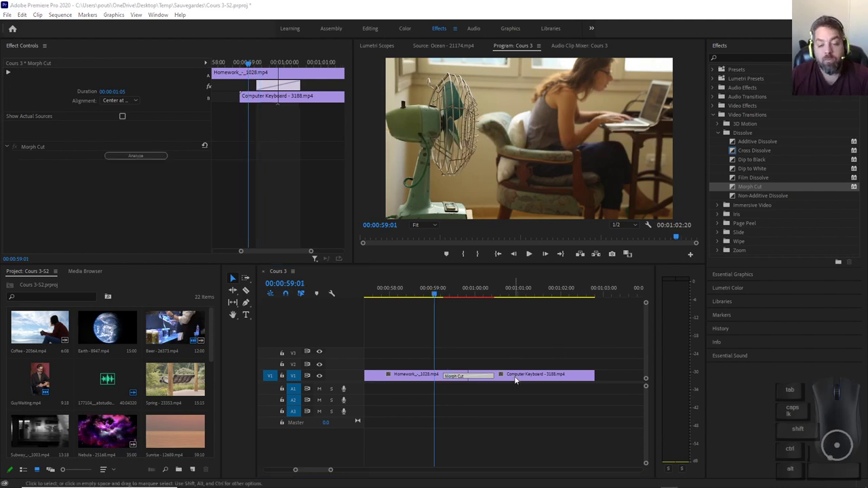
left_click(476, 380)
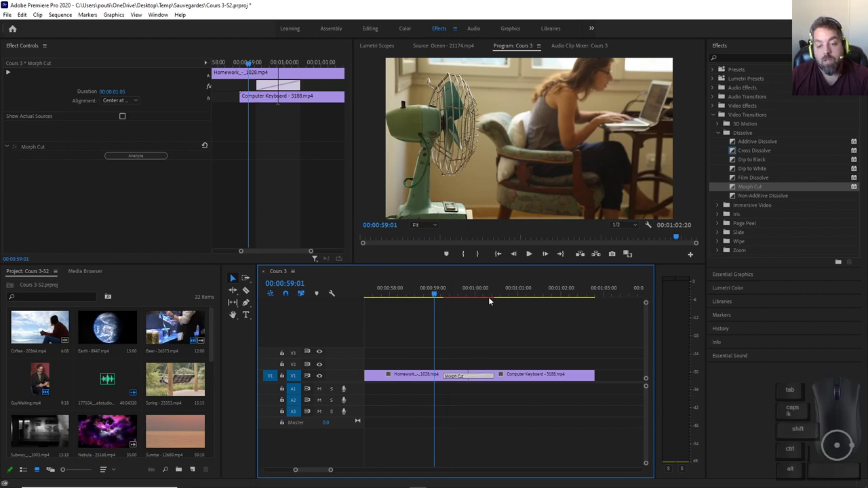
left_click_drag(477, 293, 431, 298)
Render the sequence's effects In to Out and return the playhead to 00:00:58:08, ahead of the Morph Cut.
left_click(60, 14)
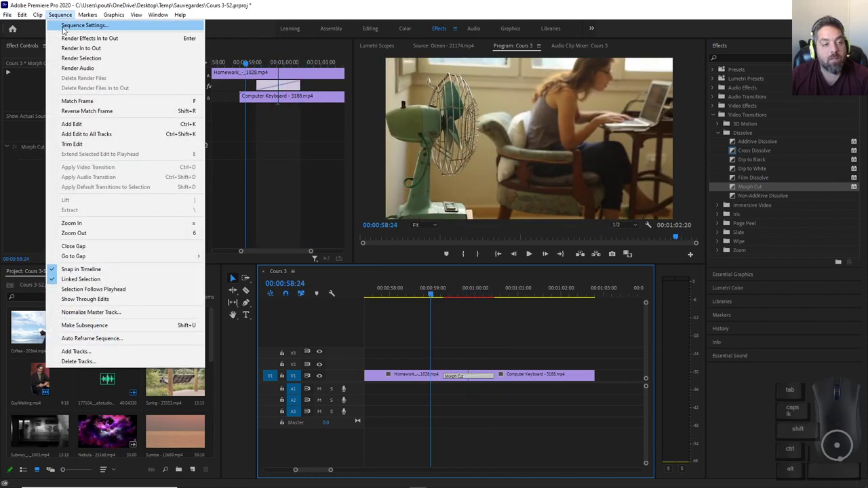
left_click(114, 39)
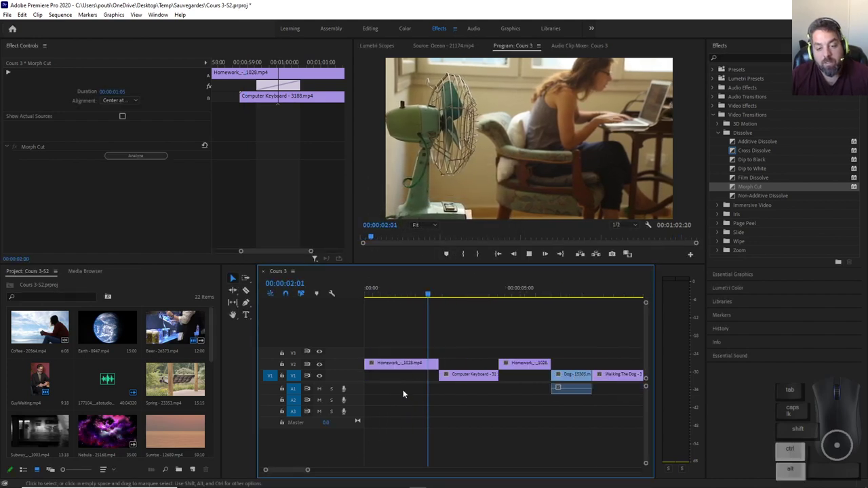
scroll(403, 393, "down", 5)
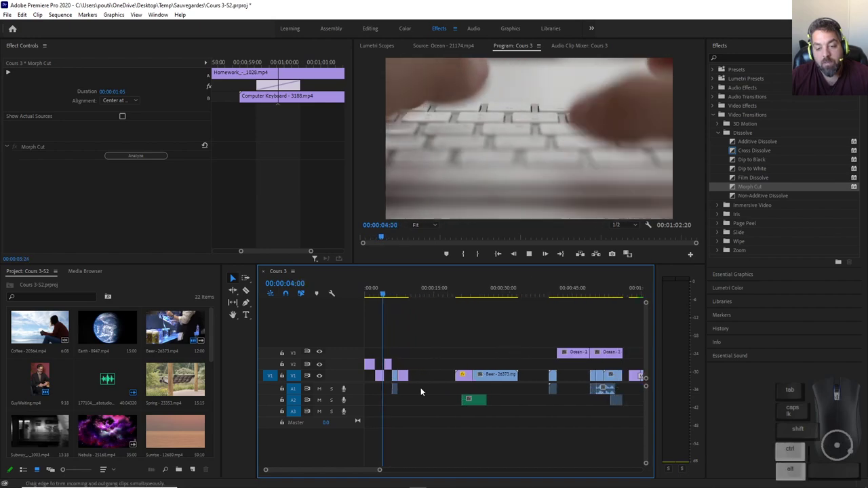
scroll(421, 392, "down", 2)
left_click(541, 293)
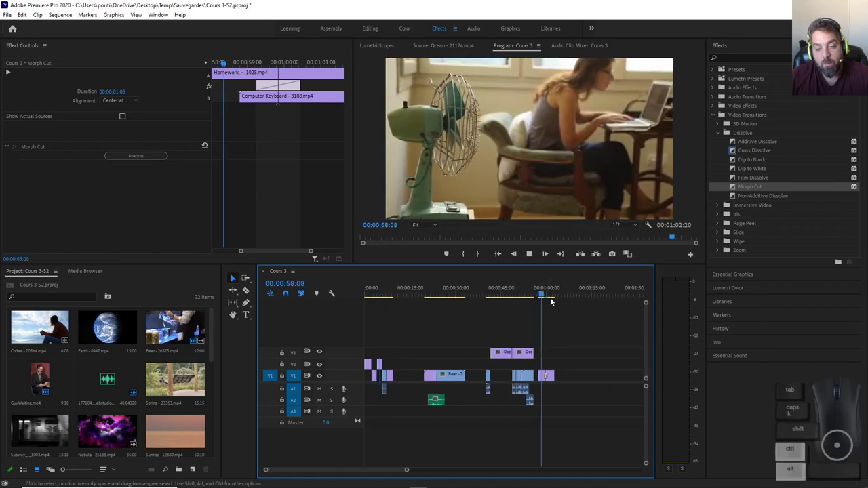
Replay the rendered Morph Cut between the Homework and Computer Keyboard clips several times.
scroll(550, 305, "up", 5)
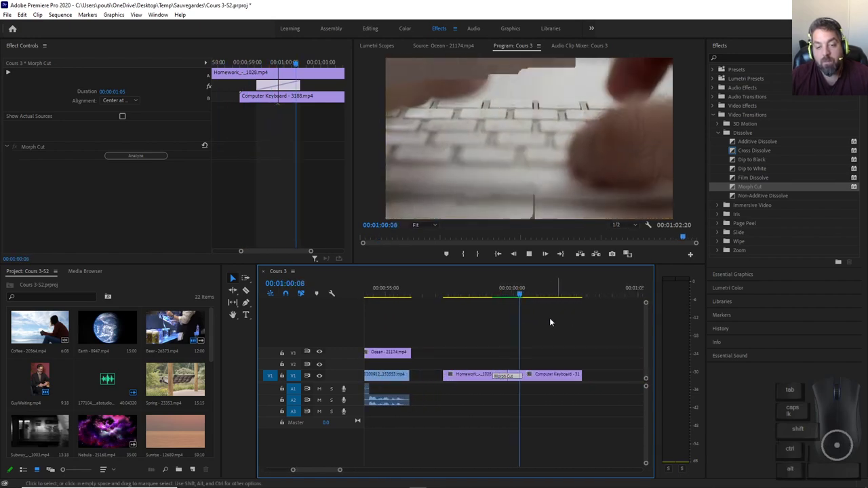
left_click(498, 291)
left_click(495, 293)
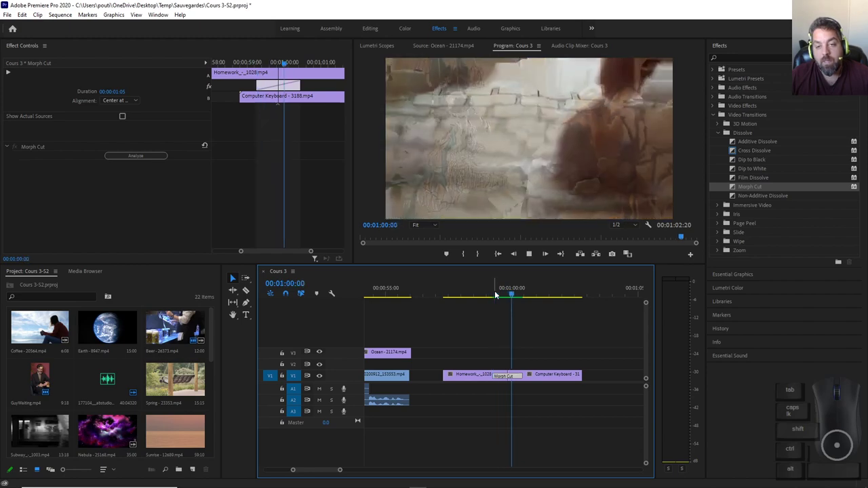
left_click(454, 293)
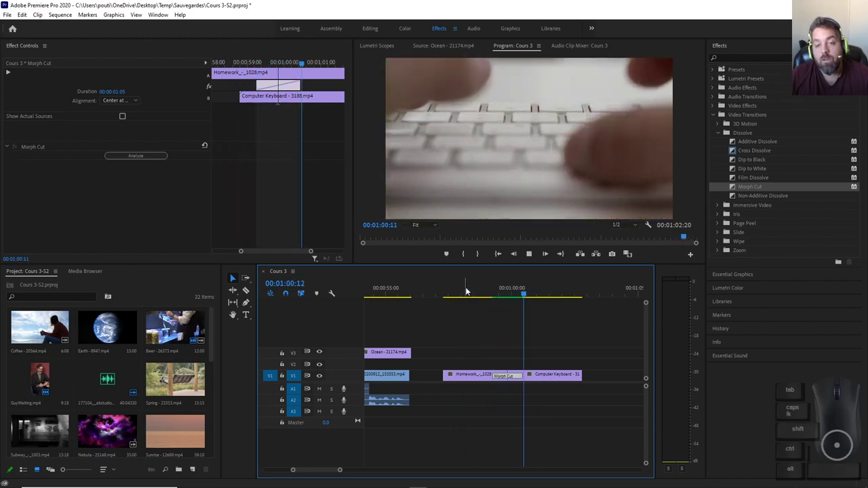
left_click(467, 292)
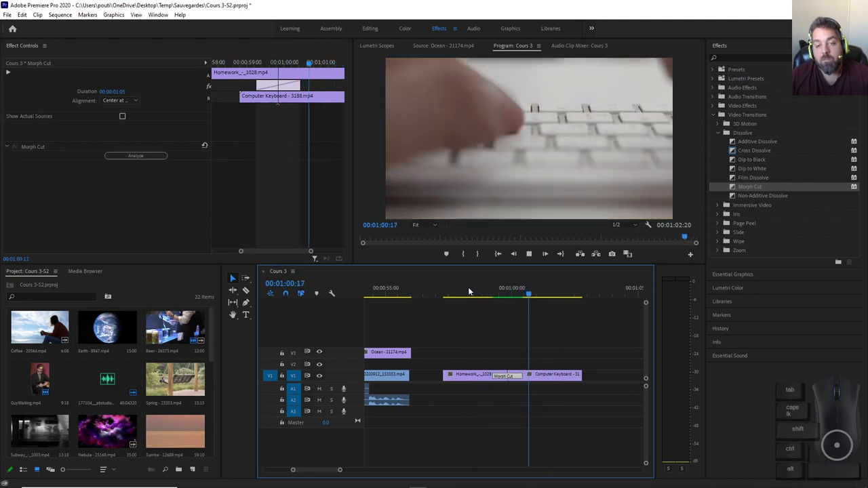
key("space")
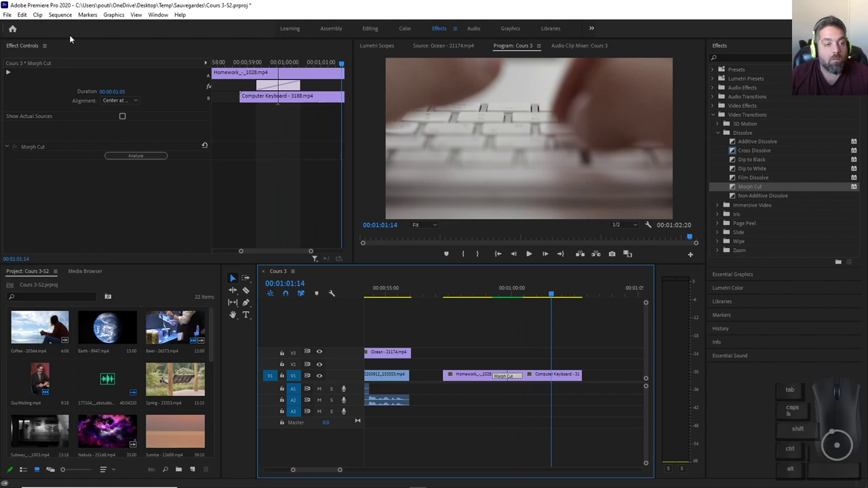
Render only the selected Morph Cut transition and return the playhead to 00:00:58:04, ahead of it.
left_click(60, 14)
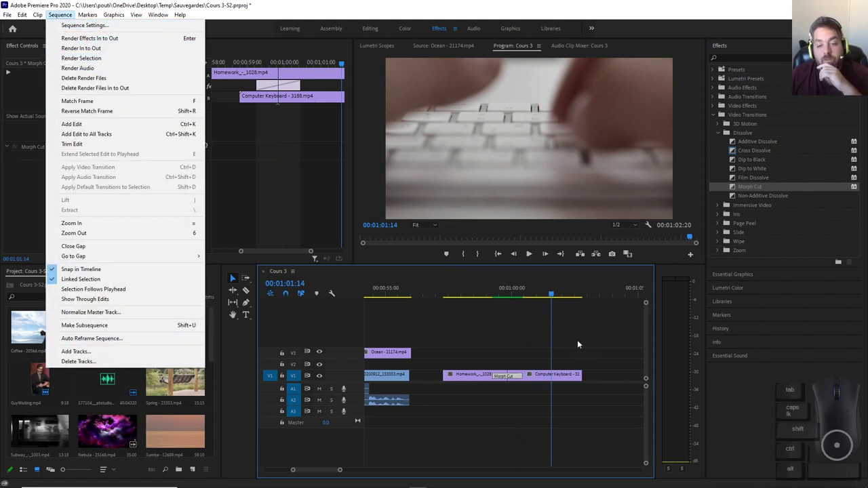
left_click(522, 309)
left_click_drag(502, 294, 484, 296)
left_click(514, 377)
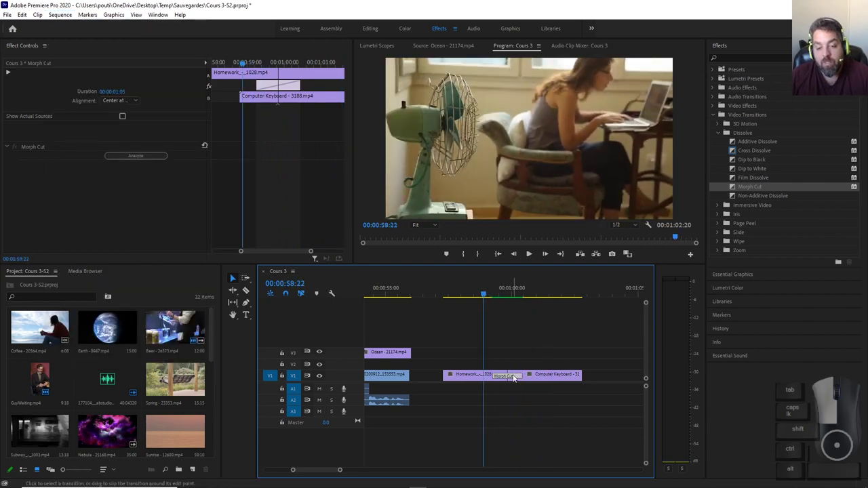
left_click(61, 15)
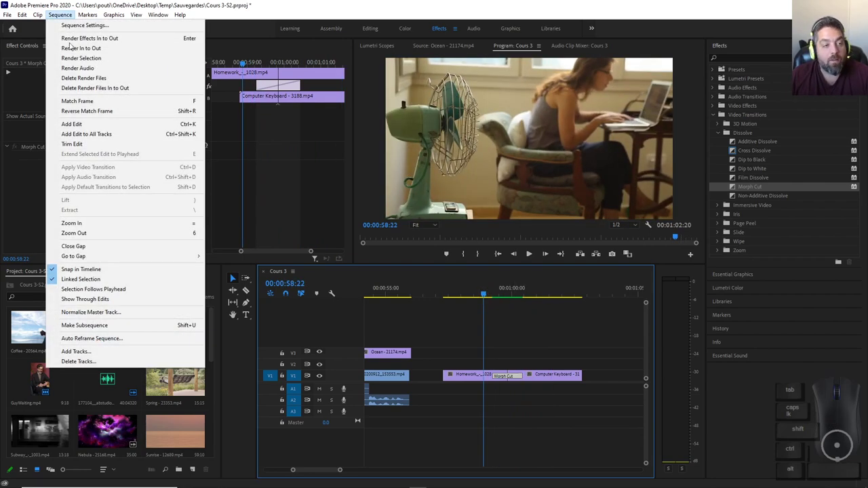
left_click(135, 59)
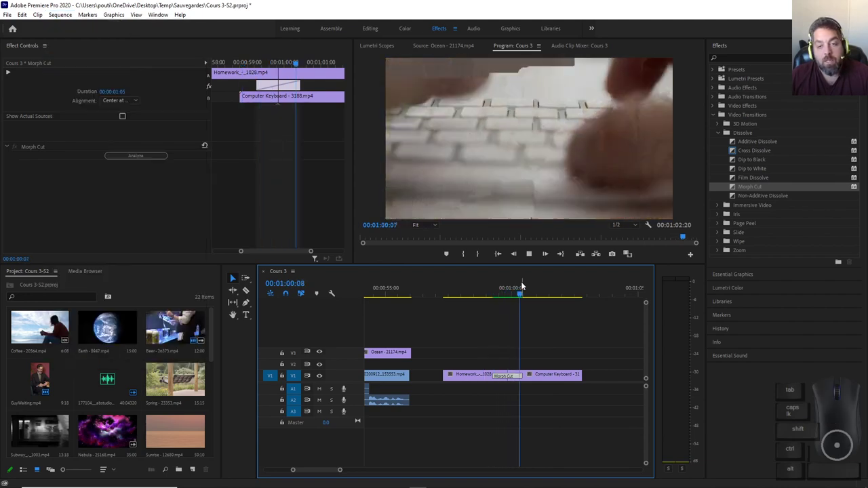
left_click(466, 294)
left_click_drag(466, 294, 466, 295)
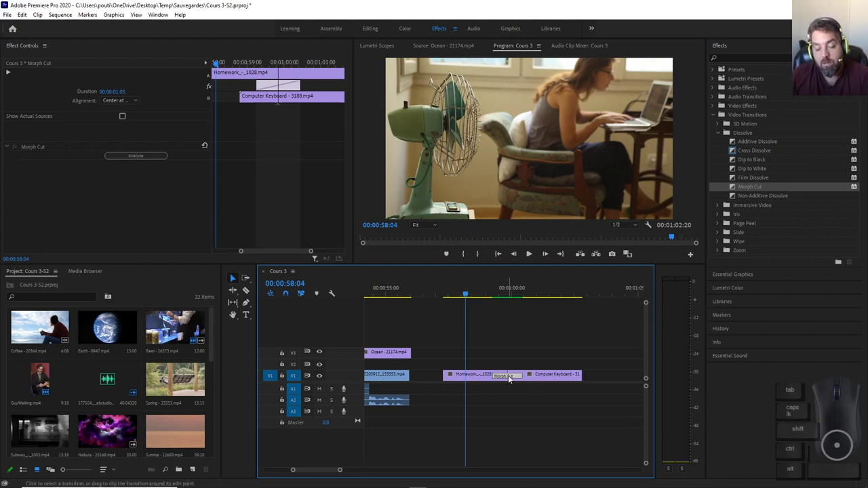
Replace the Morph Cut between the Homework and Computer Keyboard clips with the 3D Motion Cube Spin transition and play it.
key("Delete")
left_click(716, 125)
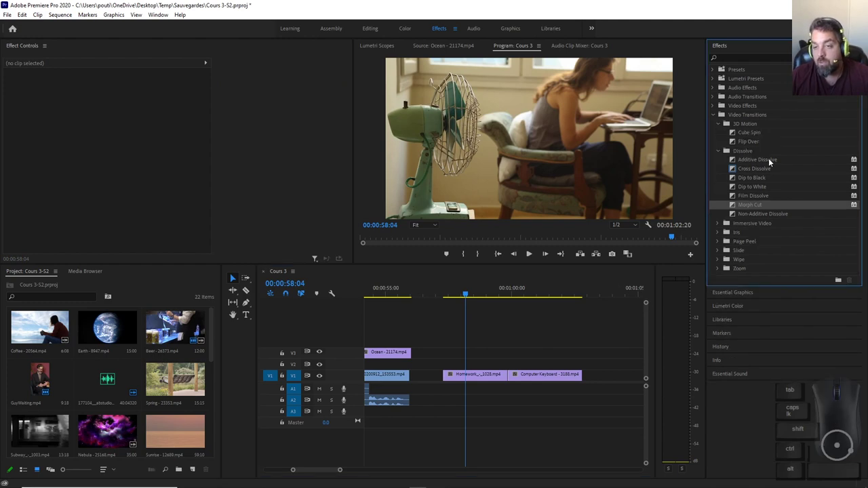
left_click_drag(748, 134, 512, 385)
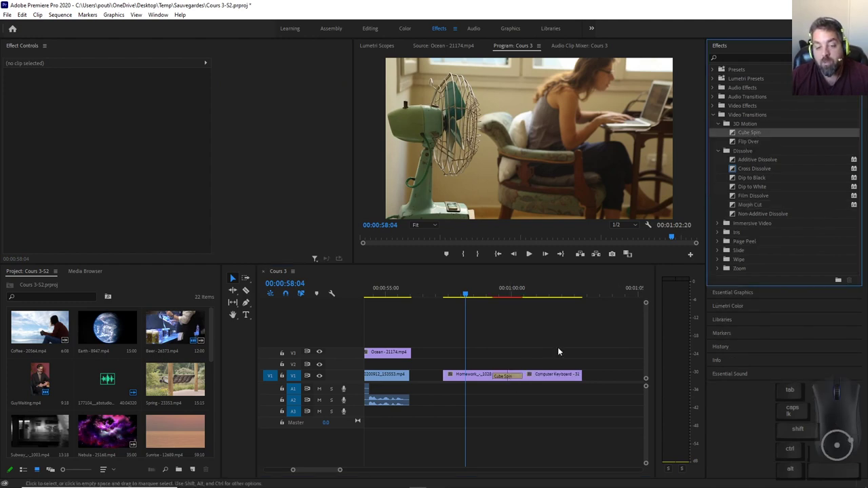
key("space")
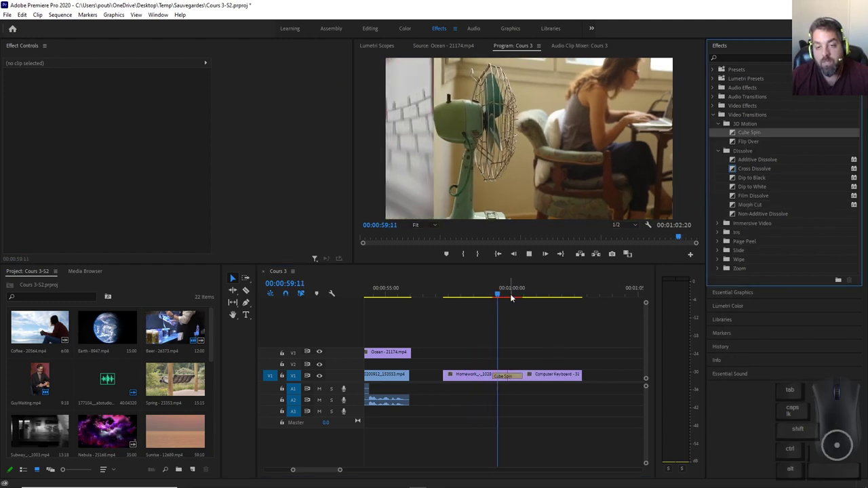
key("space")
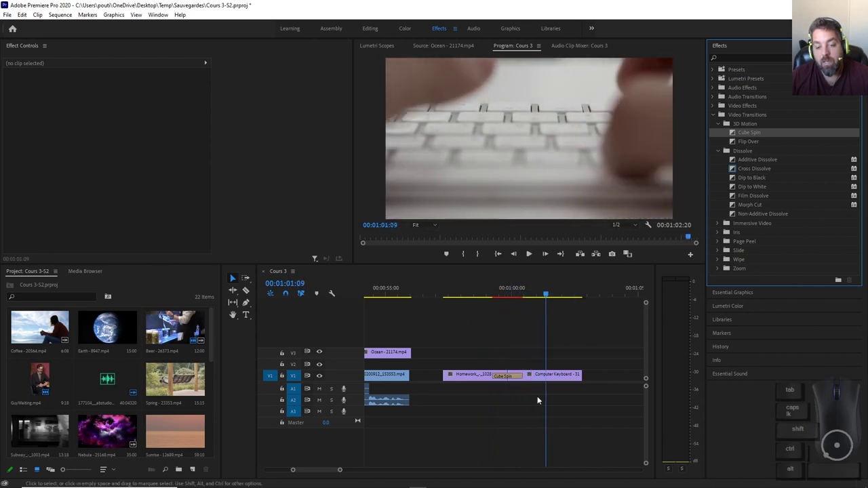
Select the Cube Spin transition and render only that selection for smooth playback.
left_click(502, 376)
left_click(60, 14)
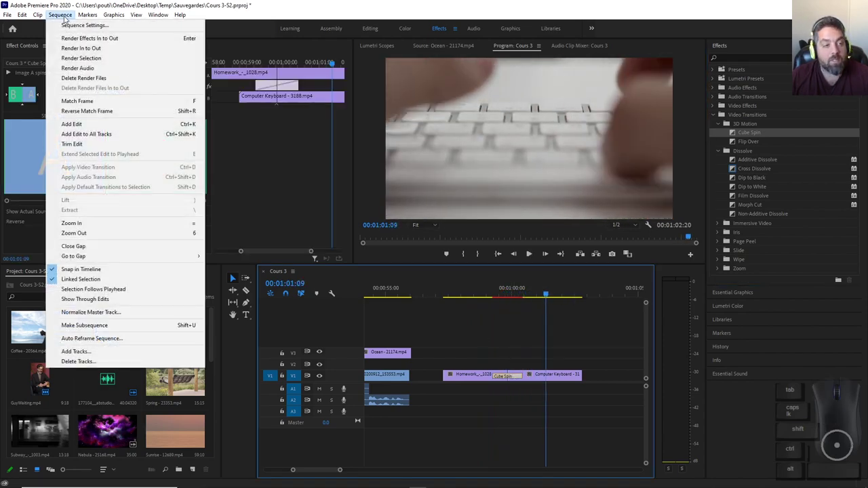
left_click(110, 59)
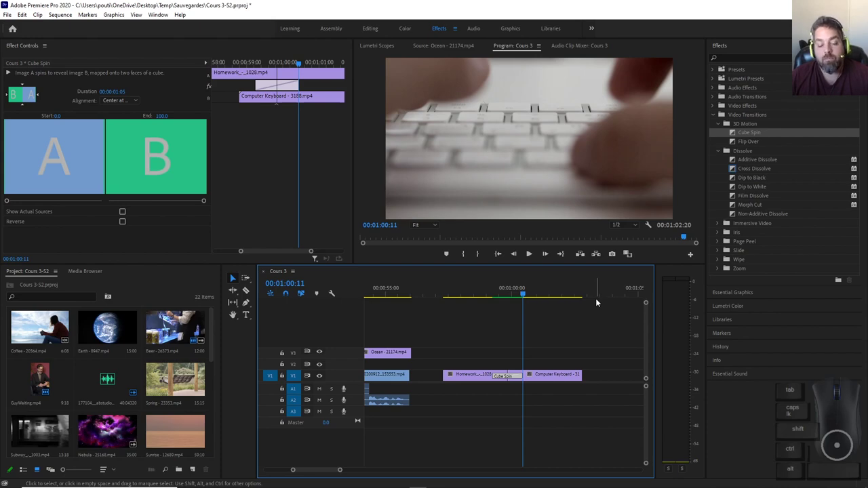
Switch to the slideshow, advance from the Les transitions slide to Les effets, and return to Premiere Pro.
key("alt+Tab")
key("Tab")
key("Tab")
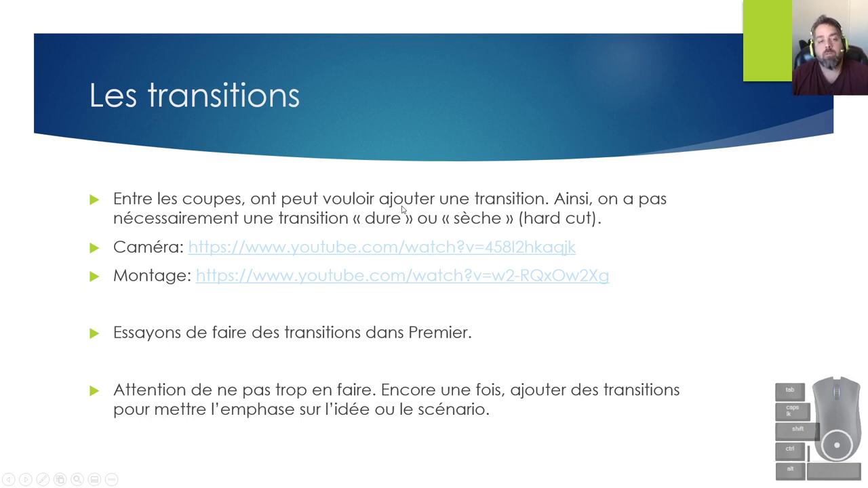
key("Right")
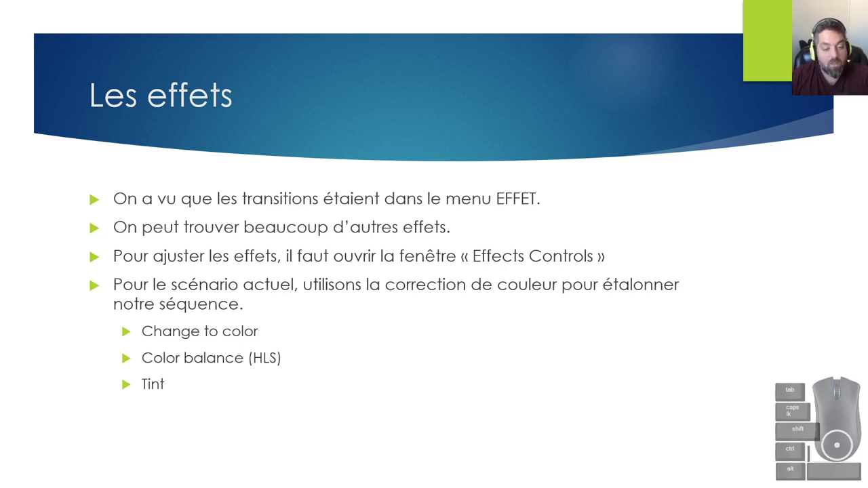
key("alt+Tab")
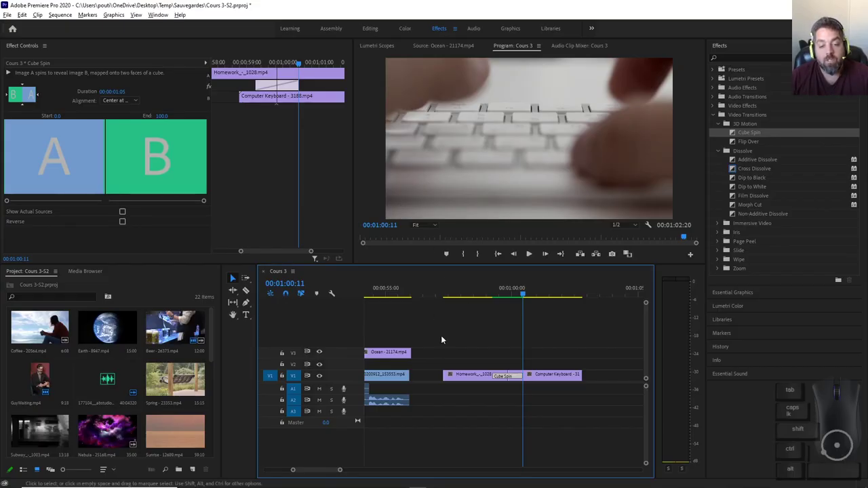
Delete all the demonstration clips that follow the opening edit in the Cours 3 sequence.
left_click_drag(310, 477, 415, 471)
left_click_drag(561, 328, 378, 422)
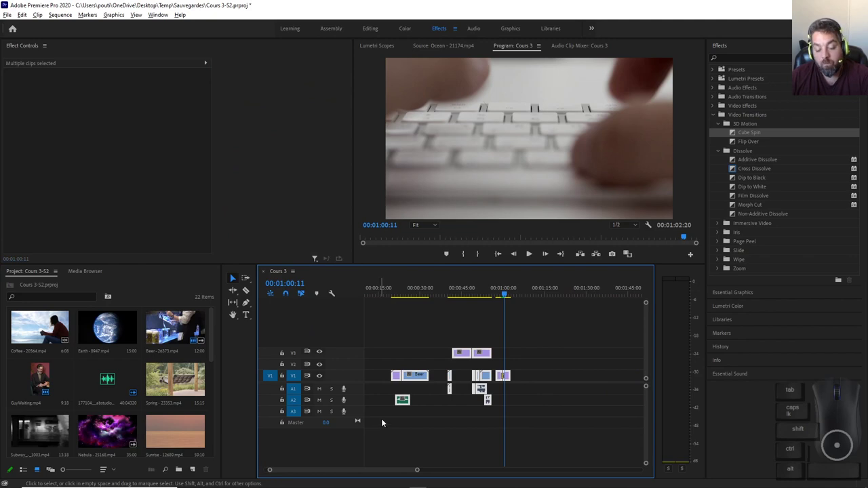
key("Delete")
scroll(359, 465, "up", 1)
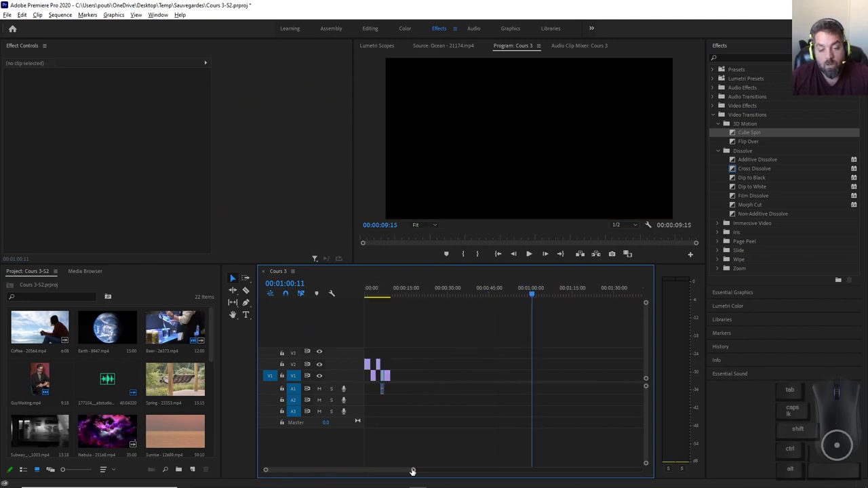
Review the remaining opening edit in the Cours 3 timeline by playing and scrubbing through its first clips.
left_click_drag(412, 471, 337, 470)
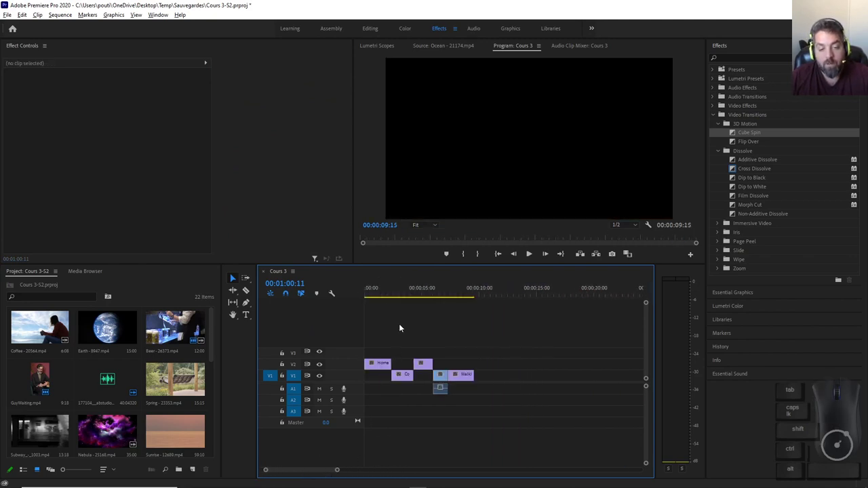
key("space")
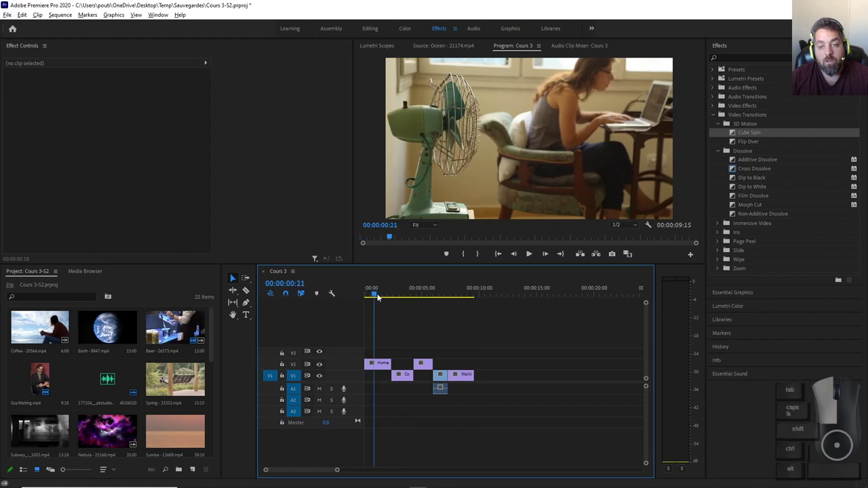
left_click_drag(385, 294, 416, 299)
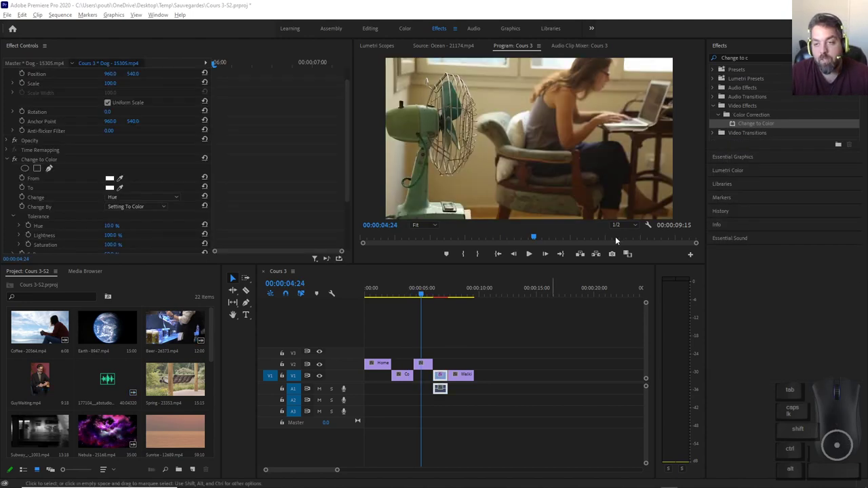
Search the effects for "change to" and apply Change to Color to the Dog clip, with the playhead at 00:00:06:19.
left_click(854, 58)
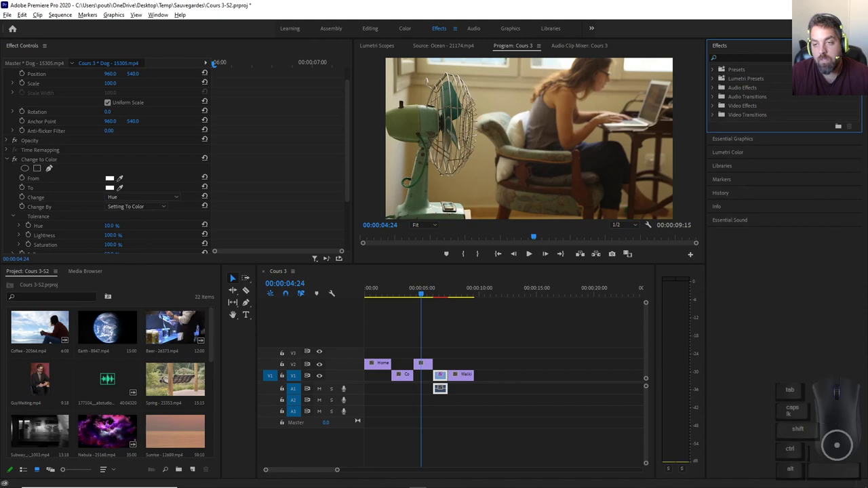
left_click(786, 58)
type("chr")
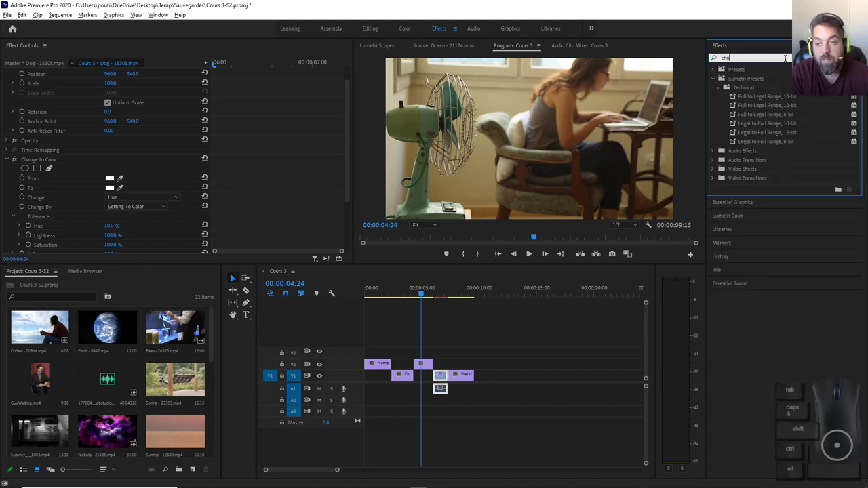
key("BackSpace")
key("BackSpace")
key("BackSpace")
type("change")
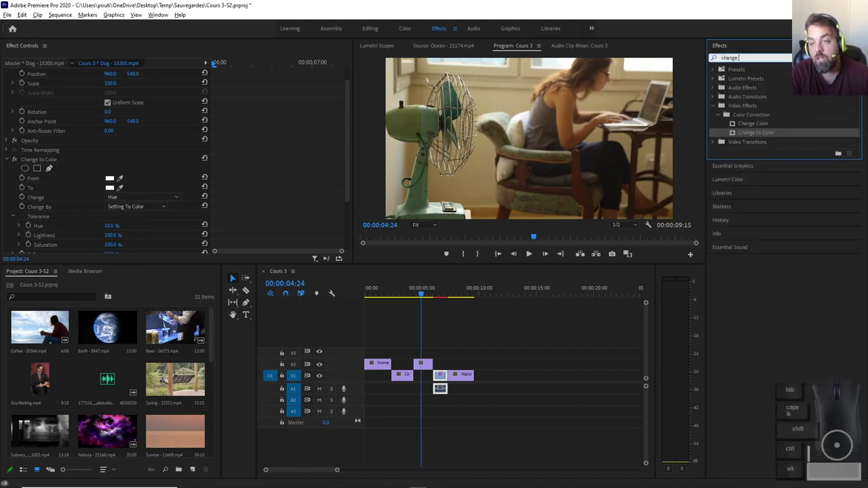
type(" to")
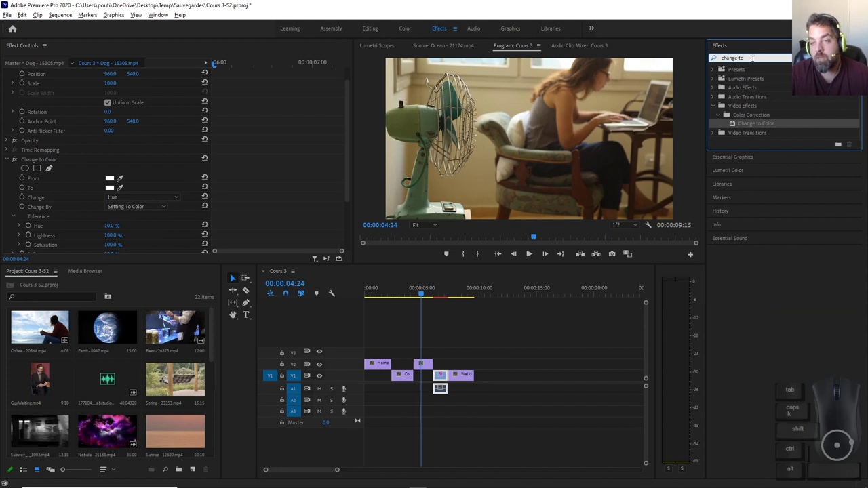
left_click(765, 127)
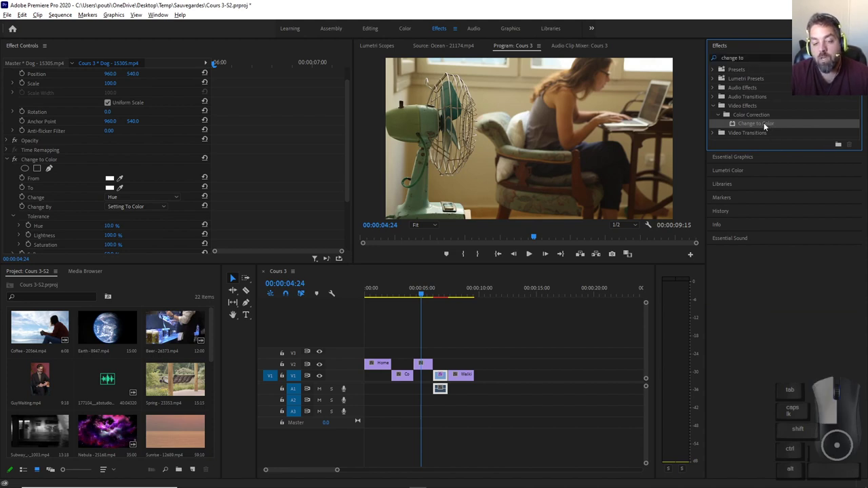
left_click(442, 295)
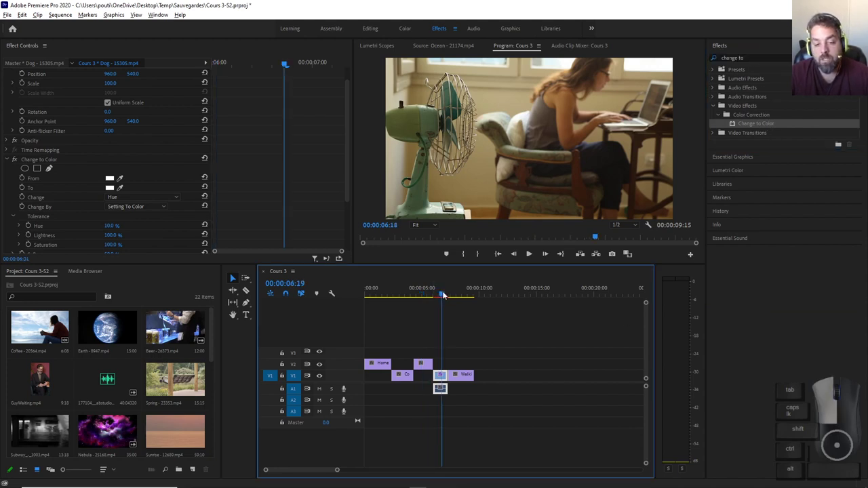
left_click_drag(746, 125, 441, 378)
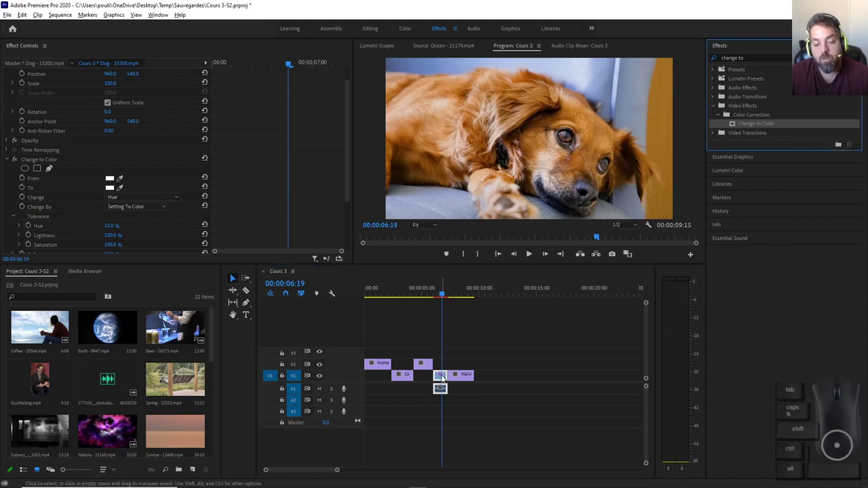
Remove the duplicate Change to Color effect from the Dog clip and open the settings of the remaining one.
left_click(8, 163)
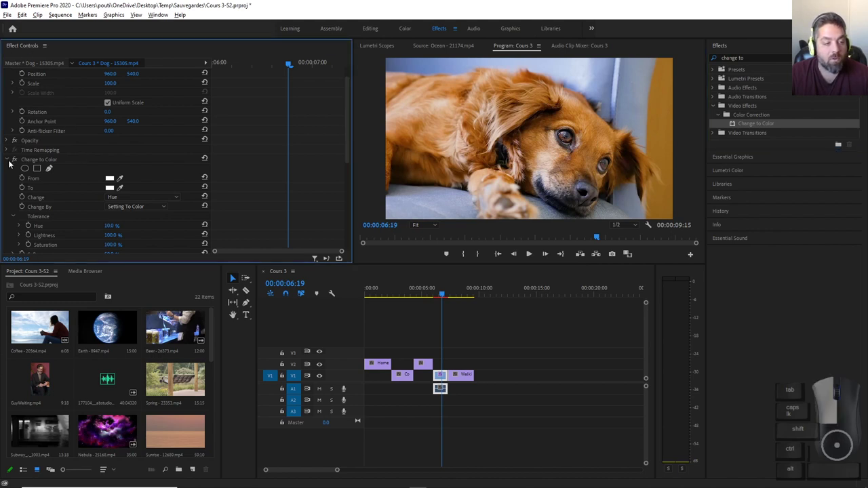
left_click(9, 162)
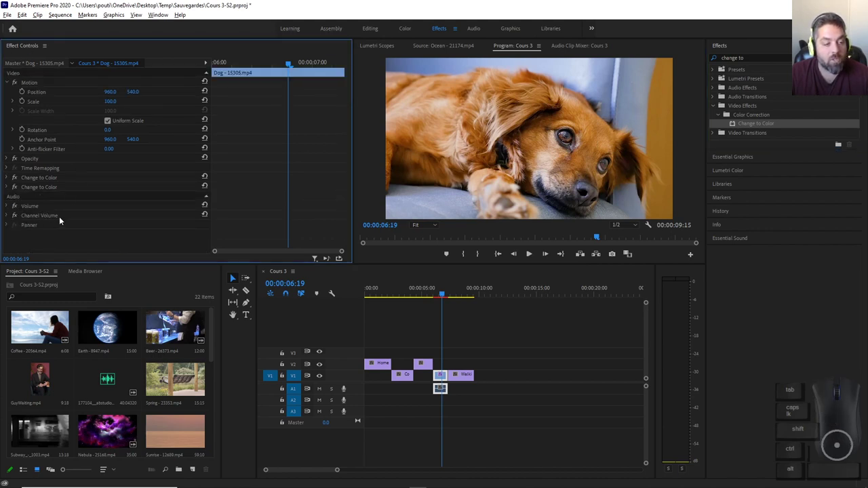
left_click(46, 182)
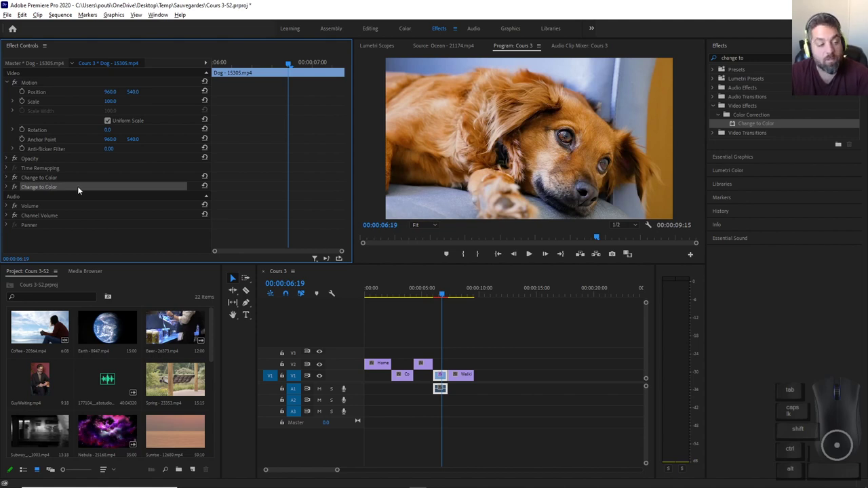
key("Delete")
left_click(54, 178)
left_click(9, 176)
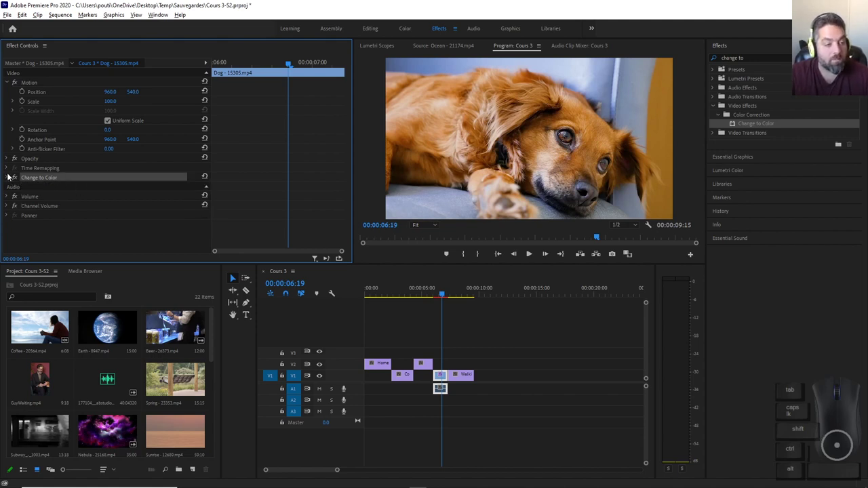
Sample the Change to Color effect's From color from the blue-grey couch in the Dog clip at 00:00:06:13.
scroll(151, 166, "down", 2)
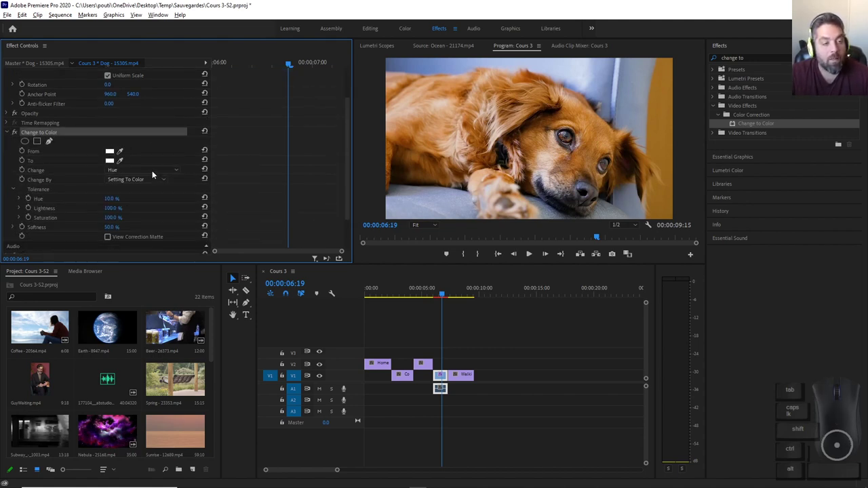
mouse_move(442, 295)
left_mouse_down()
mouse_move(427, 298)
mouse_move(438, 298)
left_mouse_up()
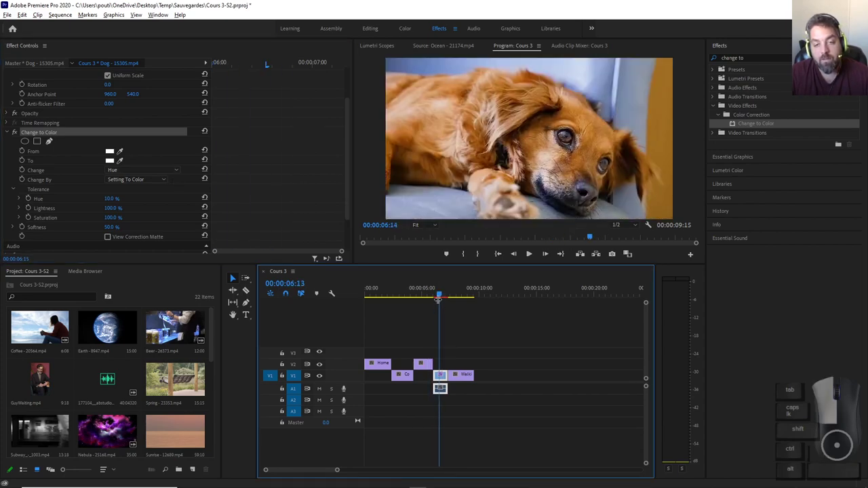
left_click(119, 151)
left_click(606, 69)
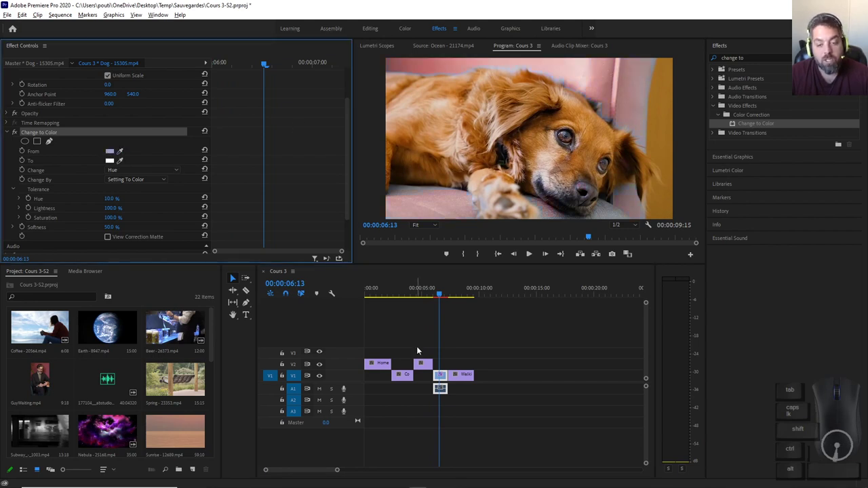
Sample the effect's To color from the green fan in the preceding clip and return the playhead to 00:00:06:13.
left_click_drag(440, 297, 425, 294)
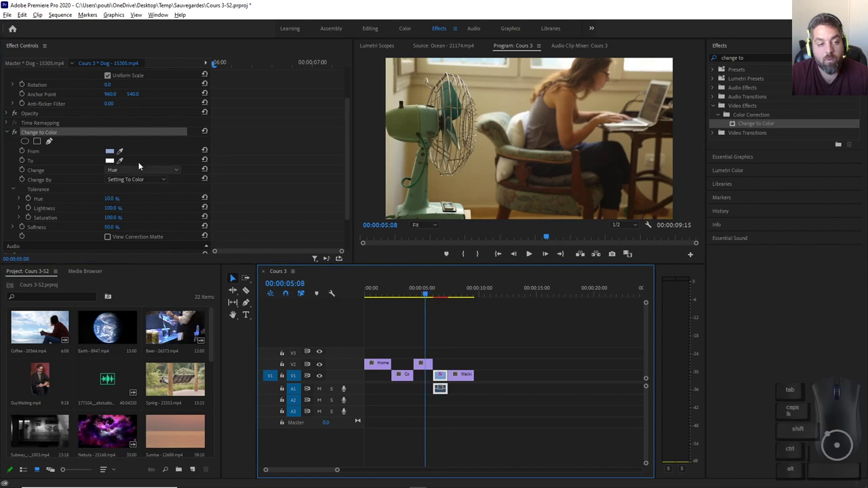
left_click_drag(121, 162, 457, 100)
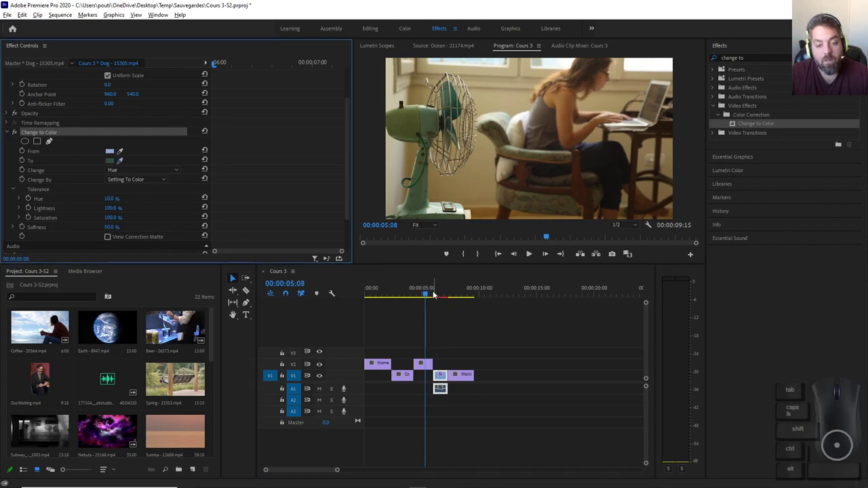
left_click_drag(434, 294, 440, 294)
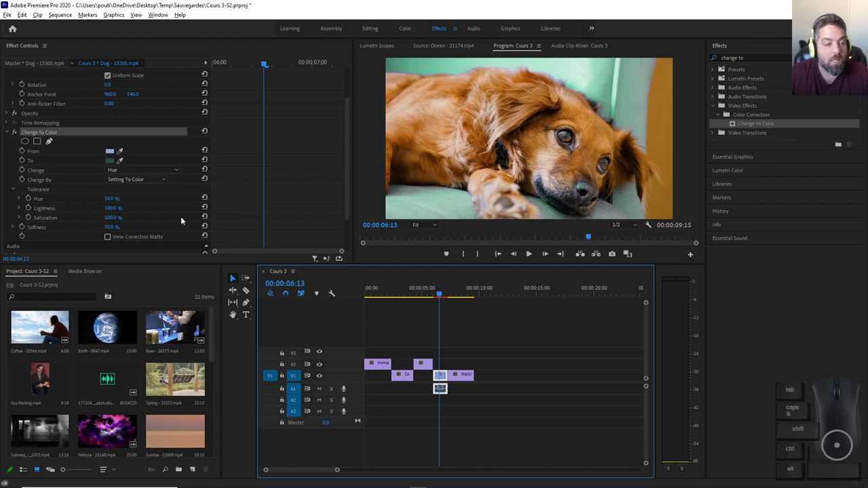
key("ctrl+s")
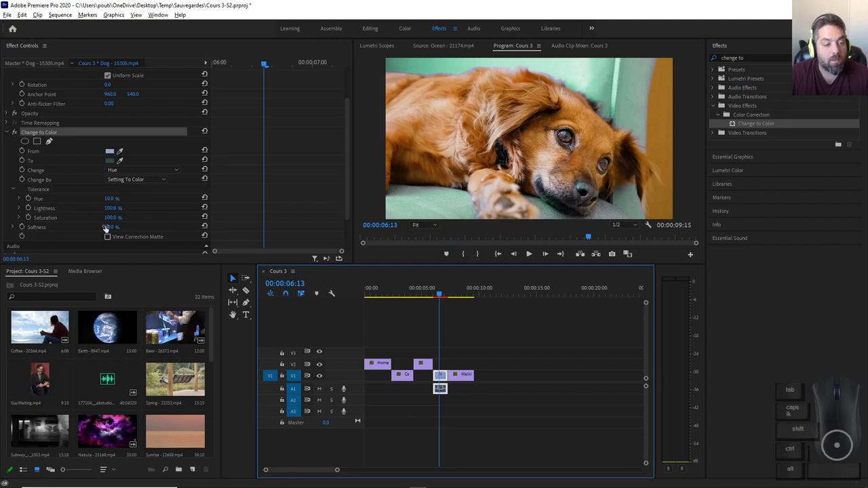
Set the Change to Color effect's Softness to 10% and inspect its correction matte, leaving the matte view off.
left_click_drag(109, 227, 147, 227)
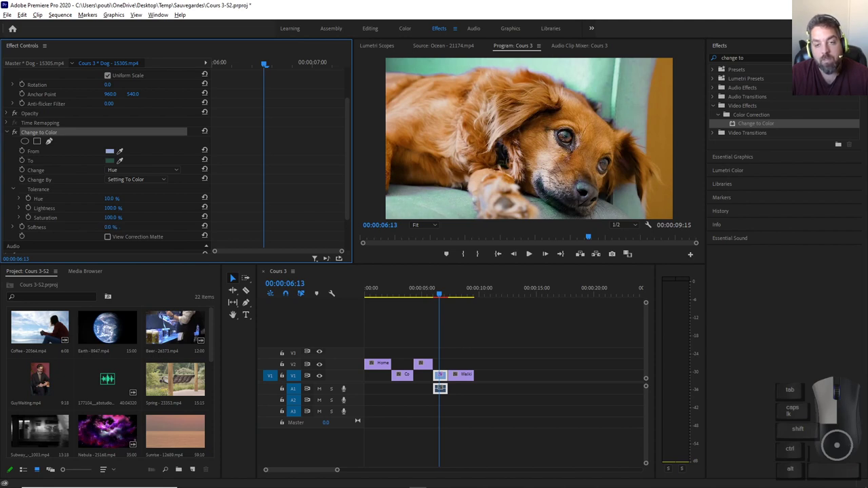
left_click_drag(113, 227, 119, 227)
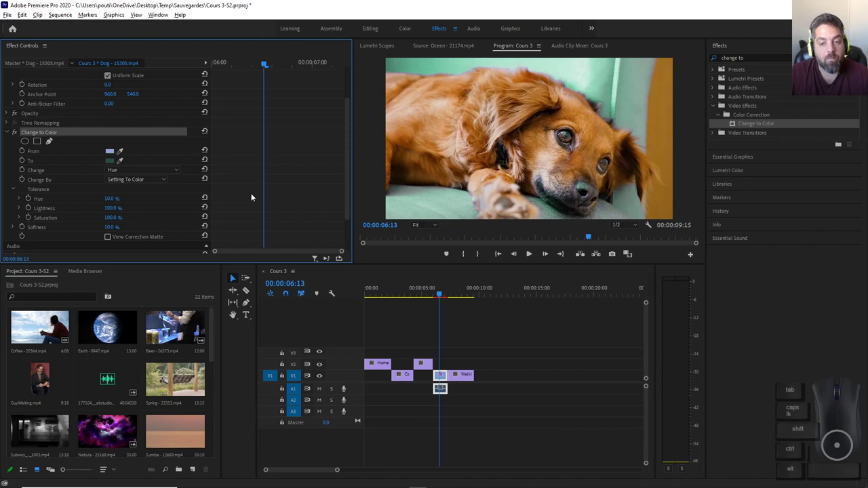
left_click(108, 238)
left_click(107, 237)
left_click(107, 238)
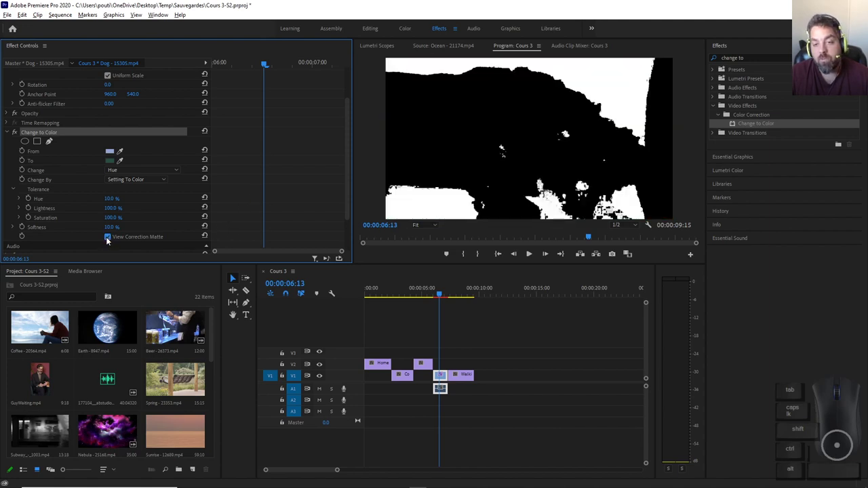
left_click(107, 237)
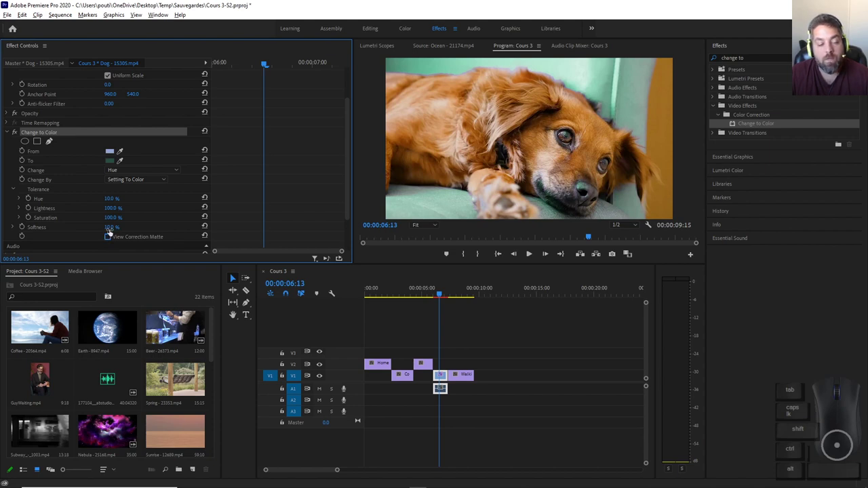
Apply a second Change to Color effect to the Dog clip and sample its From color from the dog's orange fur.
scroll(216, 193, "down", 2)
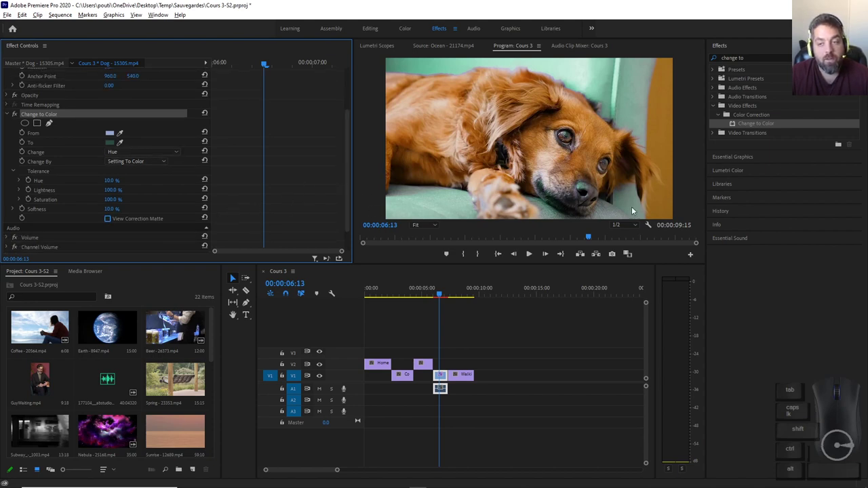
left_click_drag(762, 125, 83, 225)
left_click(120, 228)
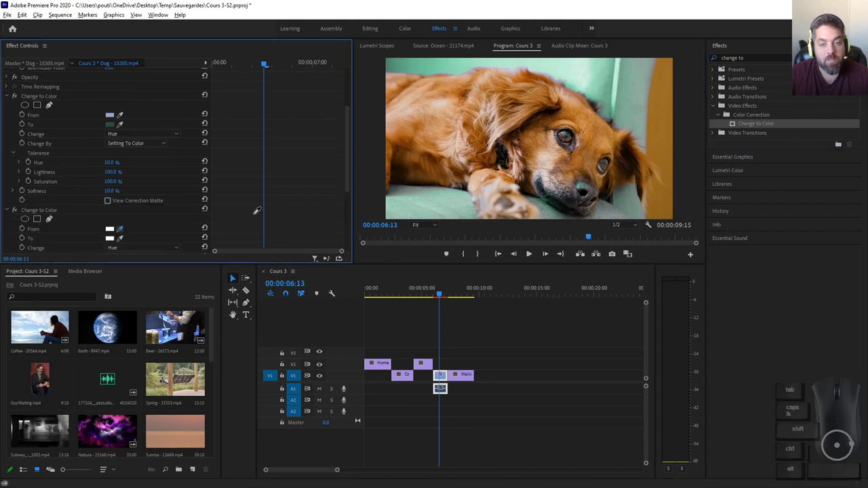
left_click(572, 112)
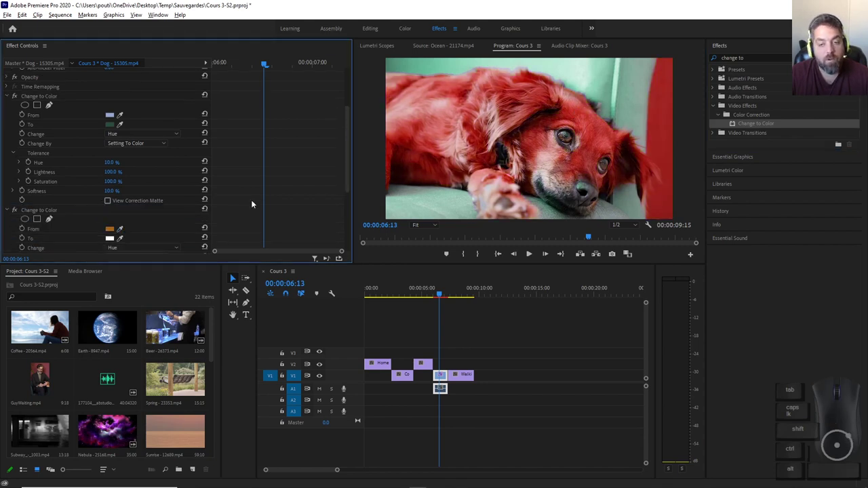
Sample the second Change to Color effect's To color from the brown tones of the woman in the preceding clip.
left_click(443, 46)
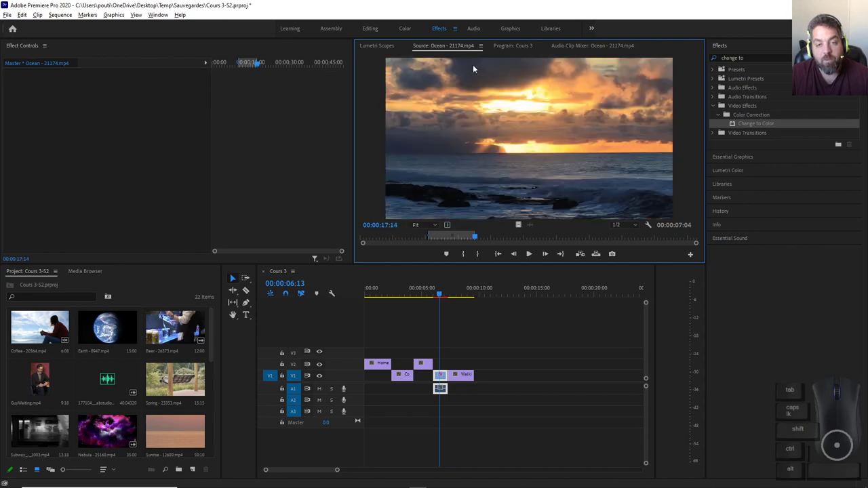
left_click(514, 46)
left_click(424, 294)
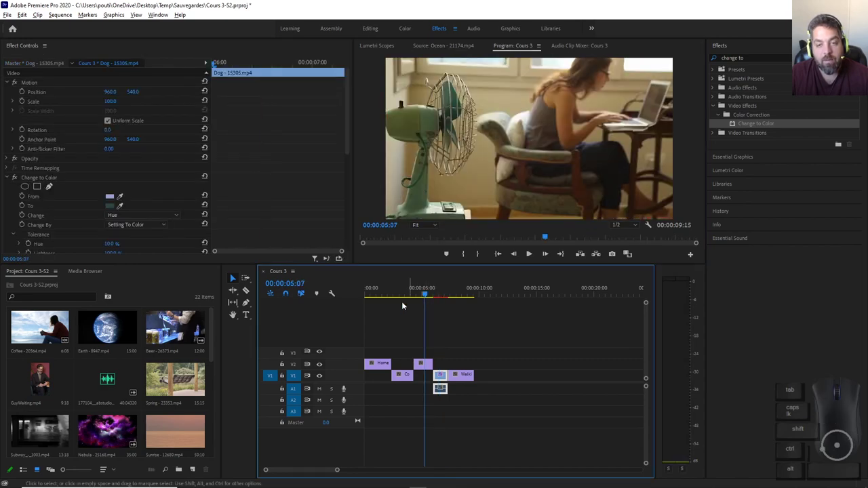
scroll(169, 215, "down", 5)
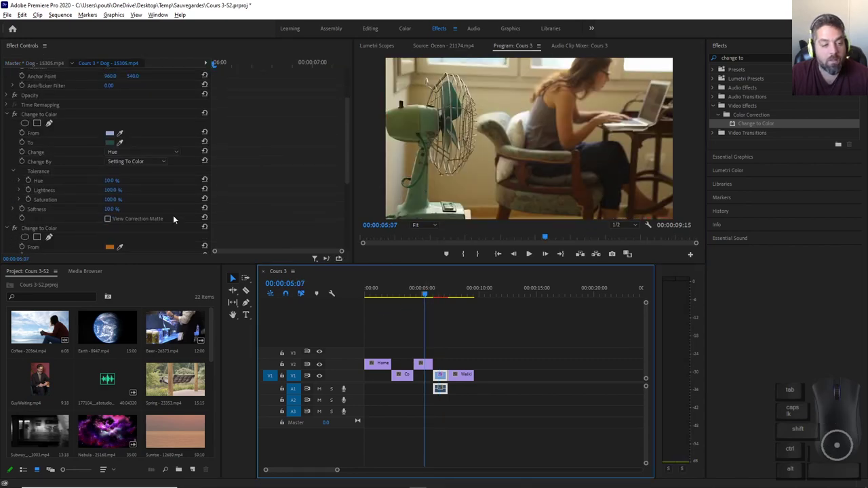
left_click(551, 106)
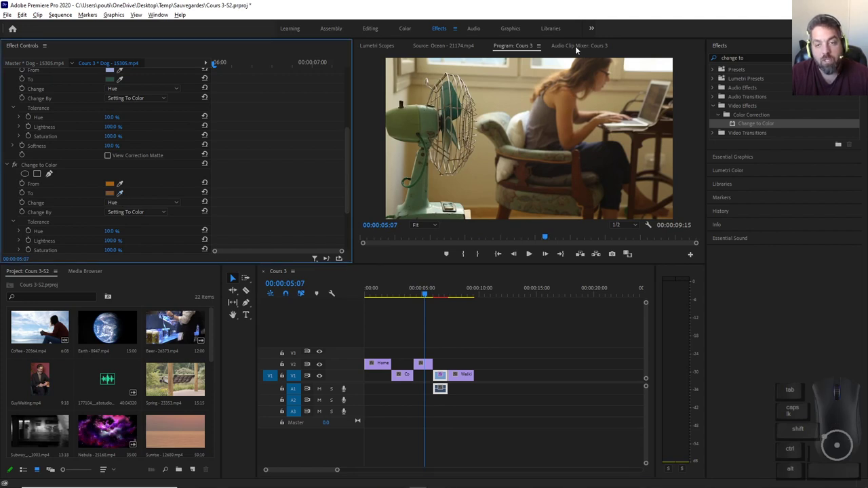
left_click_drag(573, 45, 517, 49)
left_click(517, 49)
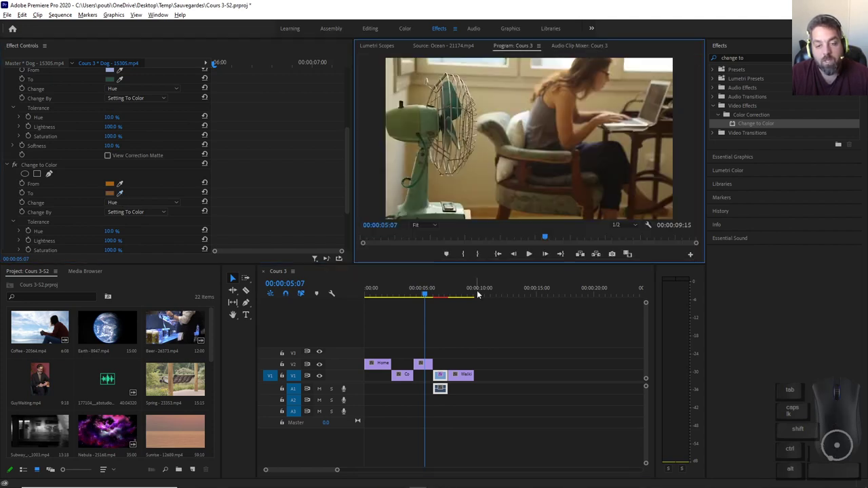
Try the fan's green and the pale background wall as the first Change to Color effect's To color.
left_click_drag(424, 297, 432, 297)
scroll(163, 176, "up", 2)
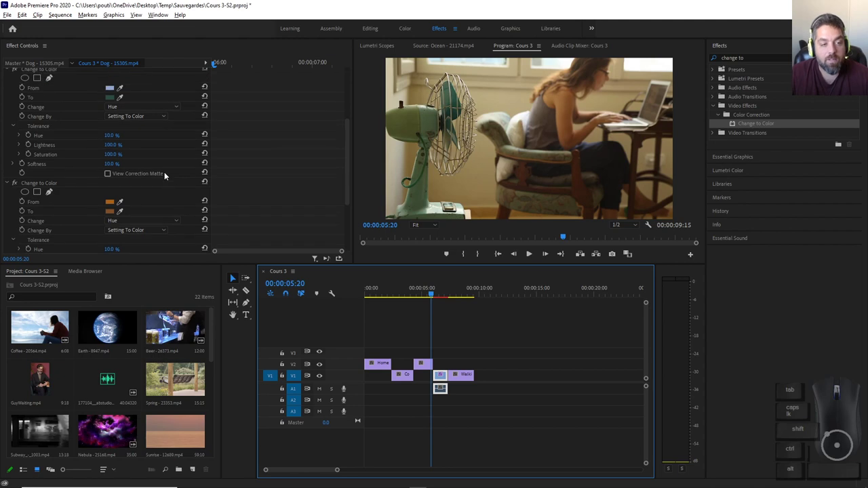
left_click(120, 117)
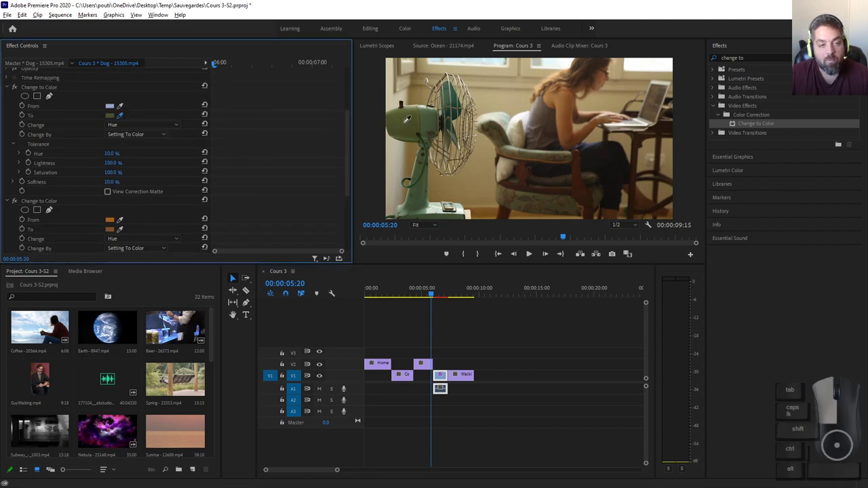
left_click(465, 178)
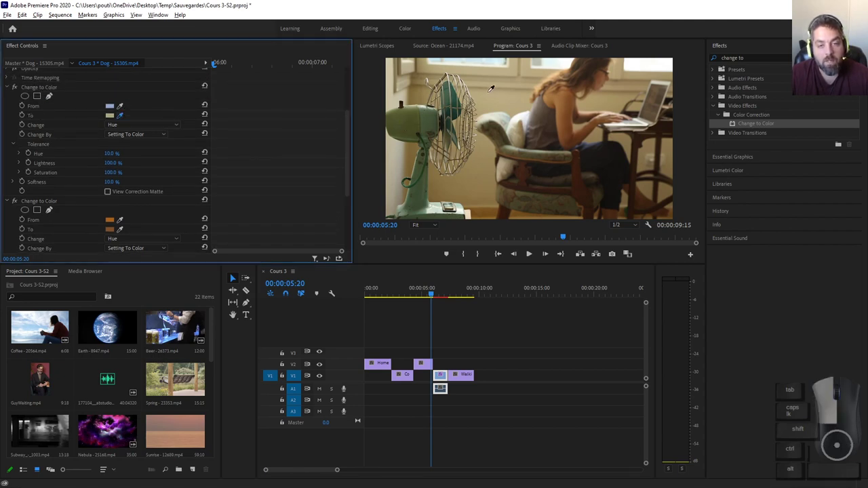
Resample the first effect's To color from the fan's green base at 00:00:05:24 and return the playhead to 00:00:06:10.
left_click_drag(445, 293, 434, 293)
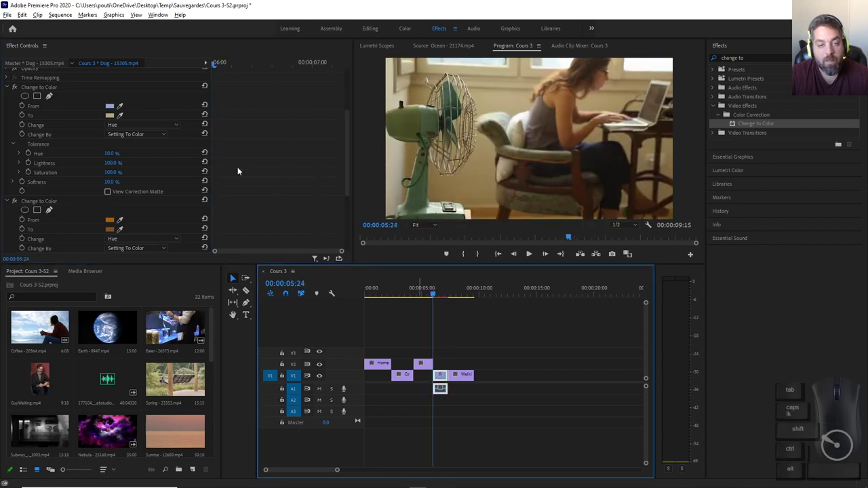
left_click(120, 115)
left_click(400, 197)
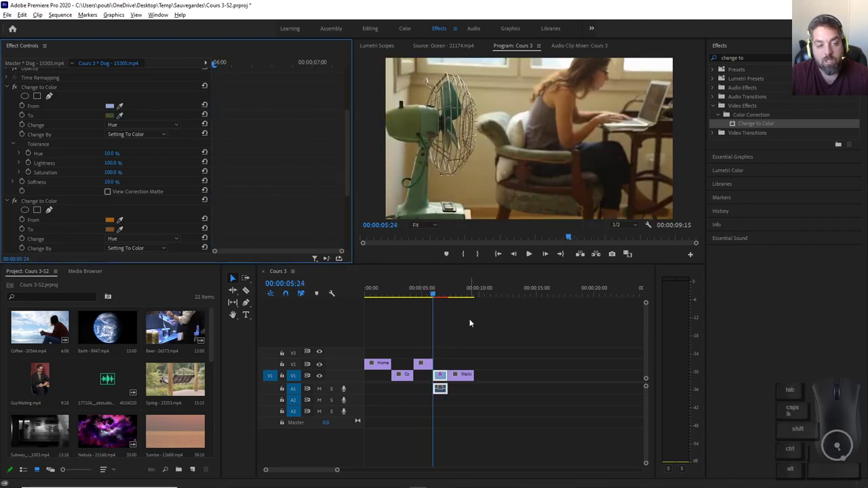
left_click(444, 293)
left_click_drag(444, 295, 437, 293)
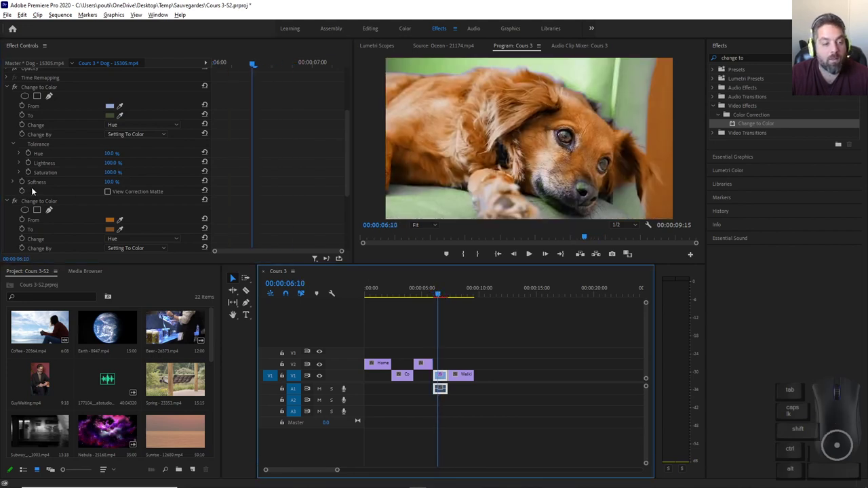
Set the first Change to Color effect's Softness to 0% and collapse the settings of both effects.
mouse_move(112, 181)
left_mouse_down()
mouse_move(135, 182)
mouse_move(112, 182)
left_mouse_up()
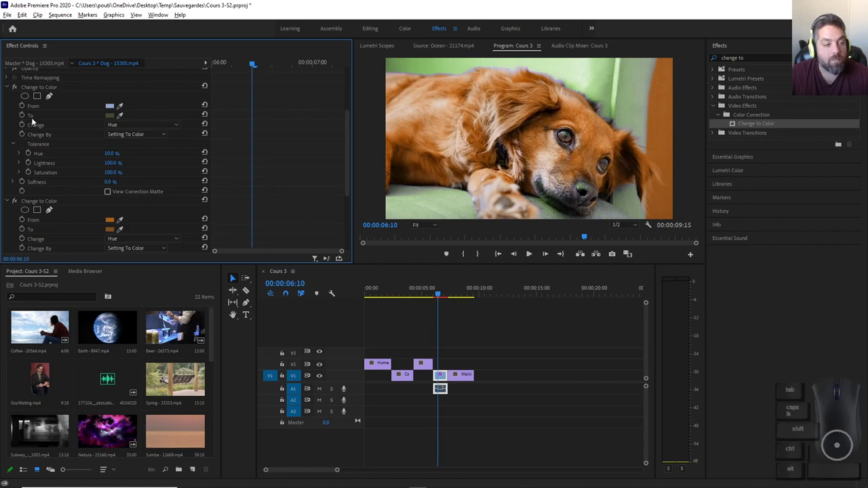
left_click(14, 144)
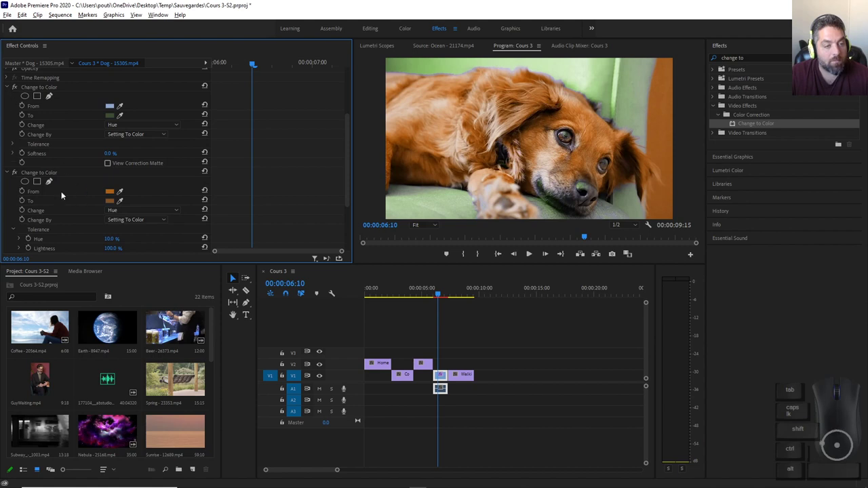
left_click(8, 87)
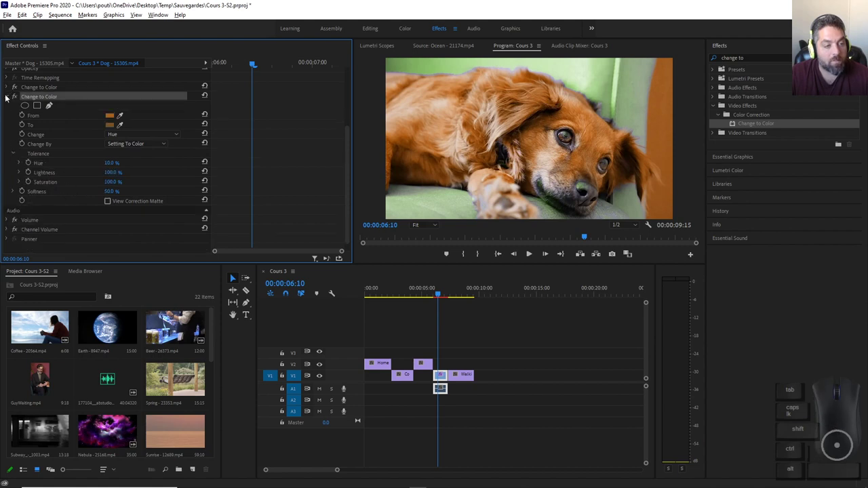
left_click(8, 97)
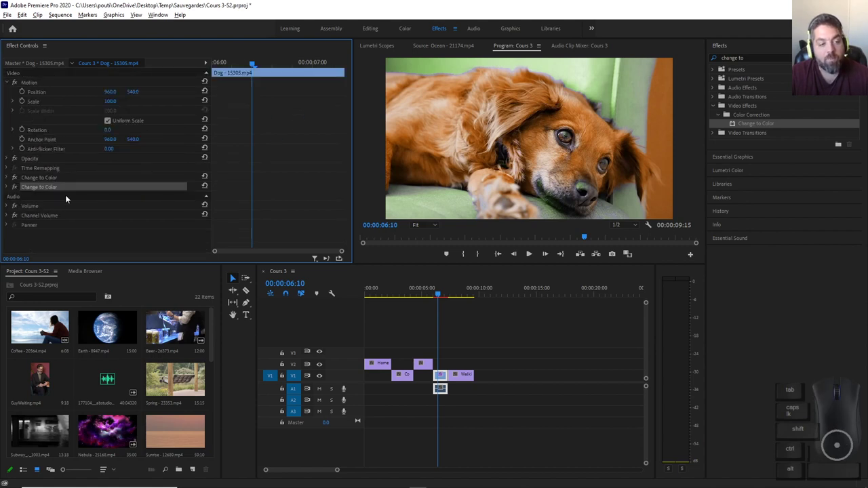
Set Change By to Transforming To Color in the second Change to Color effect and collapse its settings.
left_click(8, 188)
scroll(135, 174, "down", 3)
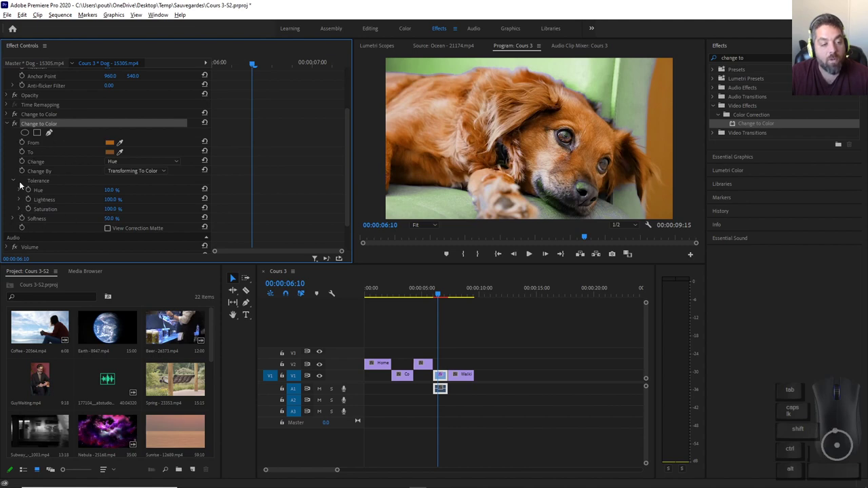
left_click(10, 124)
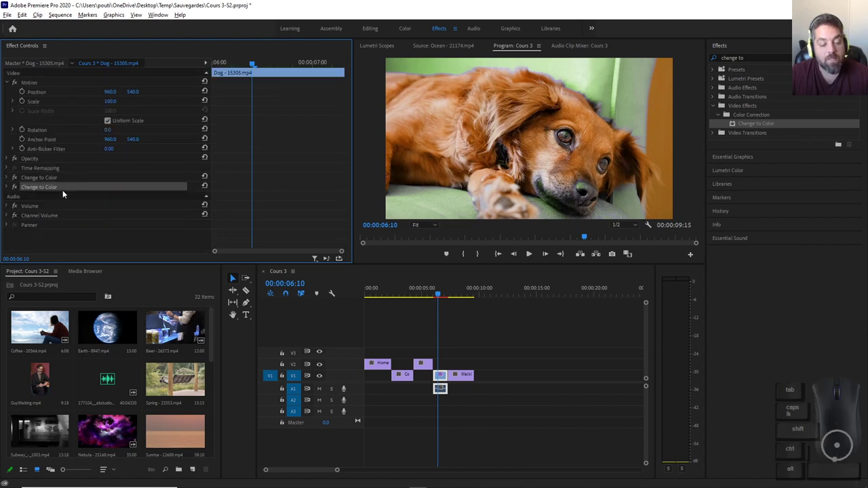
Review the first Change to Color effect's color and Softness settings, leaving them collapsed.
left_click(10, 178)
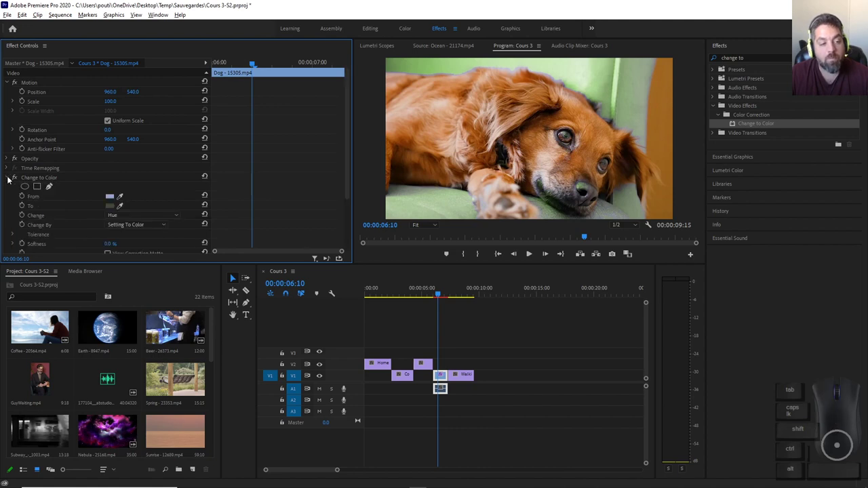
scroll(72, 193, "down", 2)
scroll(66, 198, "down", 1)
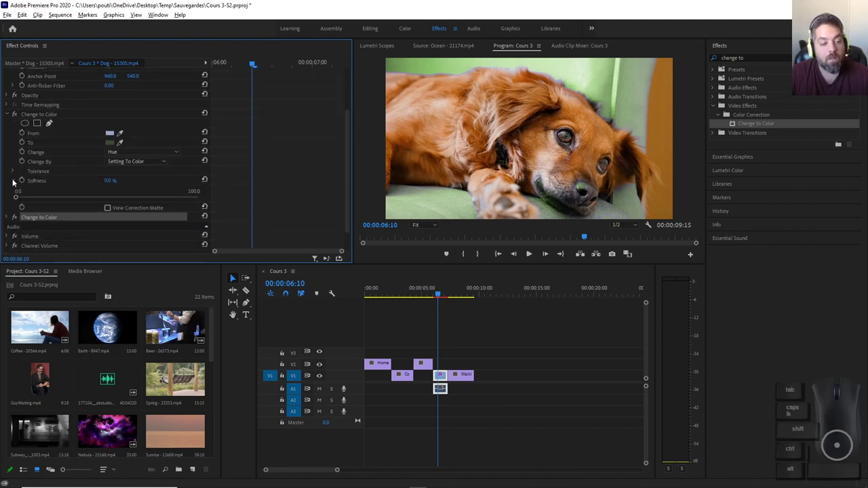
left_click(9, 117)
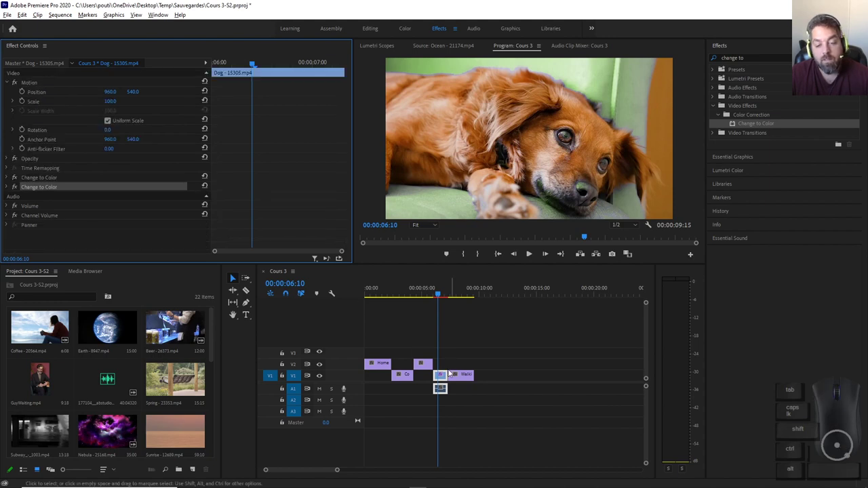
Place the playhead at 00:00:06:00, the Dog clip's start, then unlink the clip's audio and delete it.
scroll(446, 387, "up", 1, "alt")
scroll(446, 387, "up", 4, "alt")
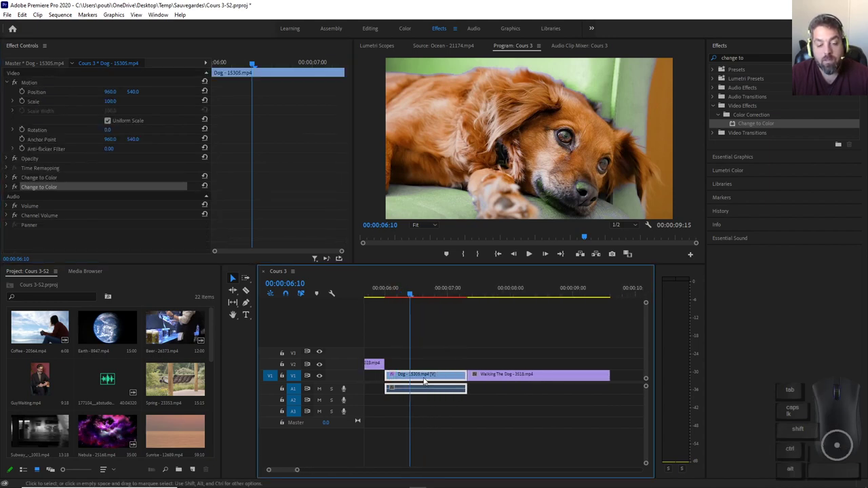
left_click(390, 296, "shift")
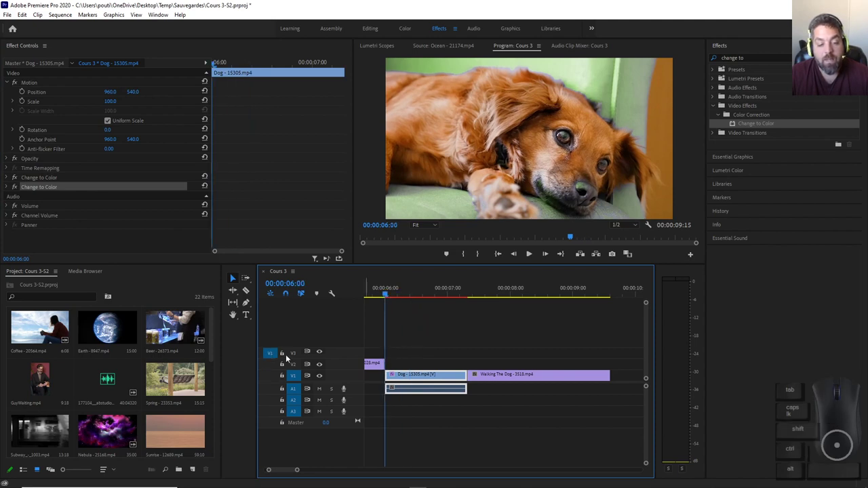
left_click(412, 348)
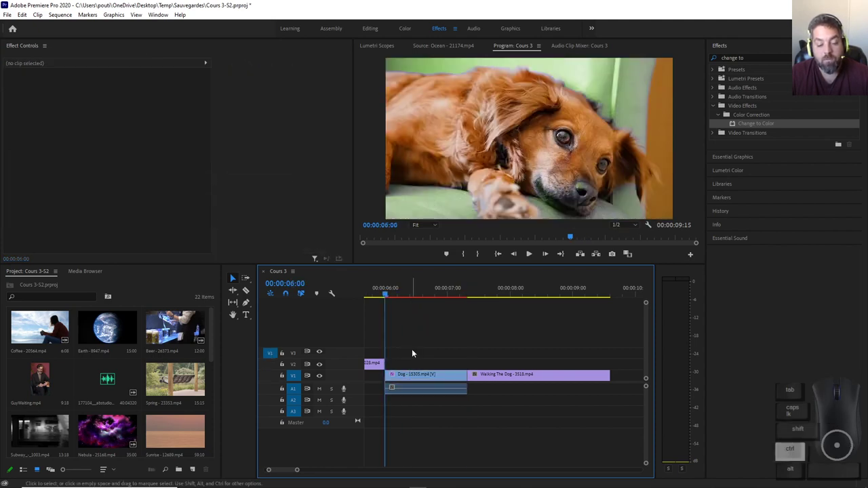
left_click(407, 388)
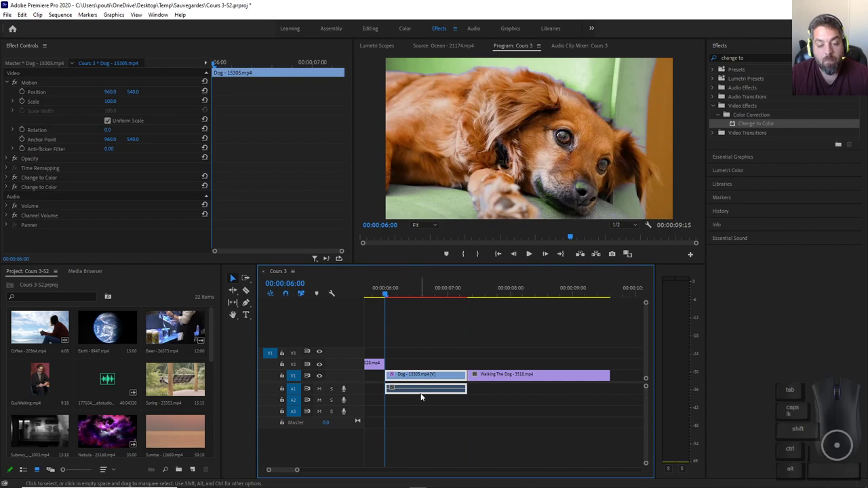
right_click(417, 394)
left_click(440, 182)
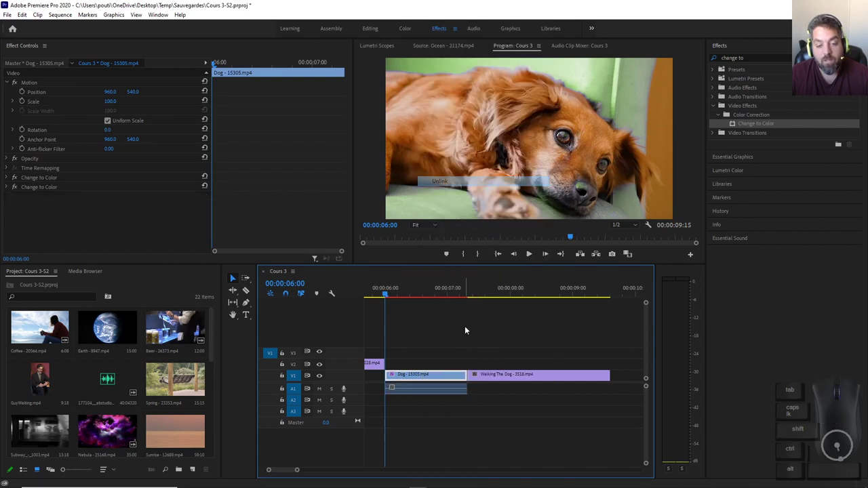
left_click(436, 386)
key("Delete")
Paste a copy of the Dog clip onto track V3, directly above the original clip.
left_click(397, 375)
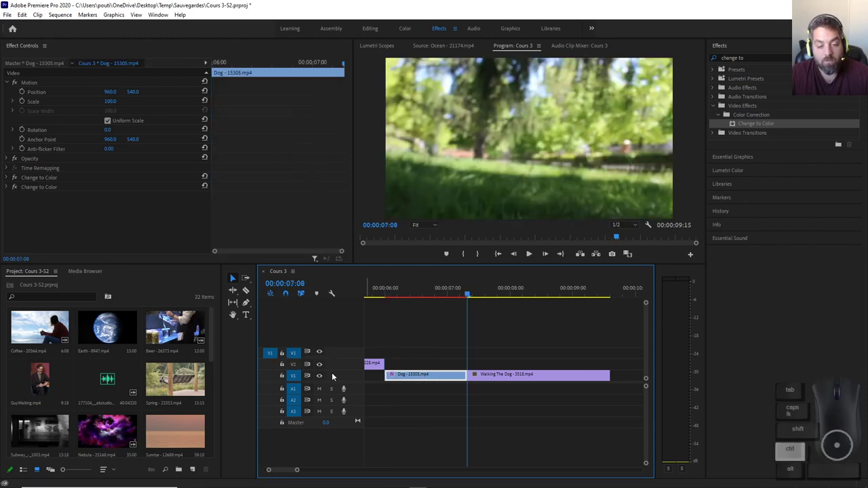
key("ctrl+v")
left_click(410, 373)
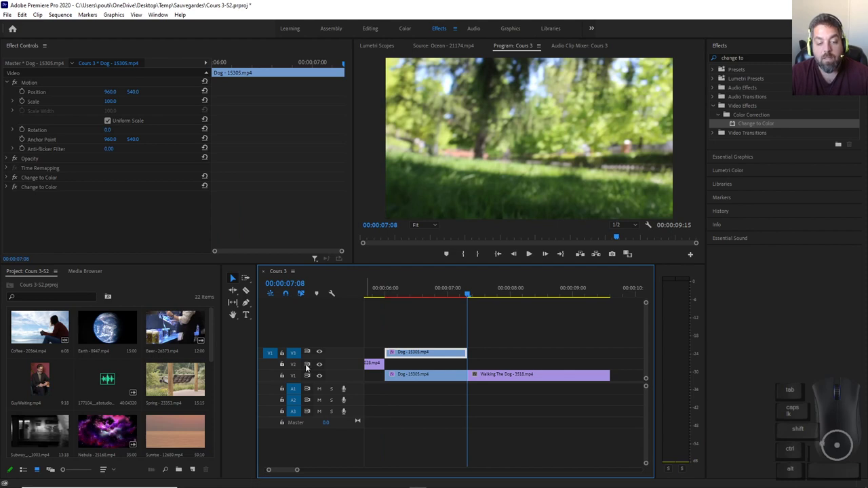
Switch the targeting of tracks V1 and V3 on and off, and undo the pasted Dog copy.
left_click(269, 353)
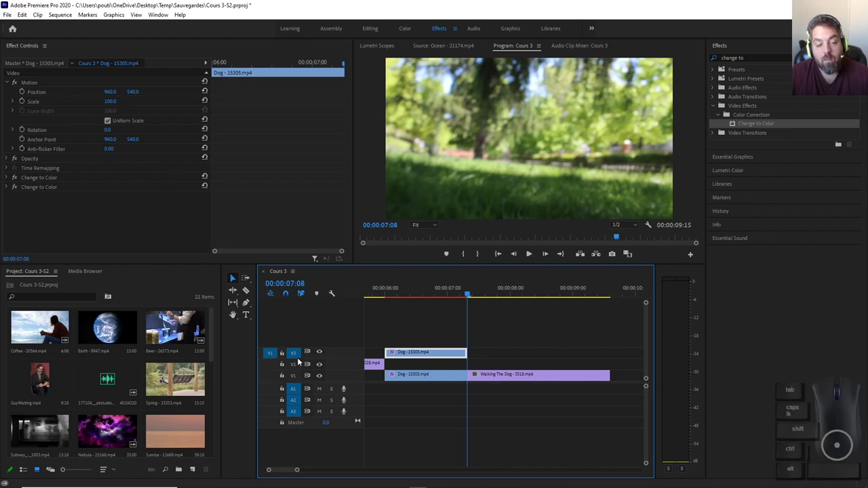
left_click(293, 352)
left_click(293, 376)
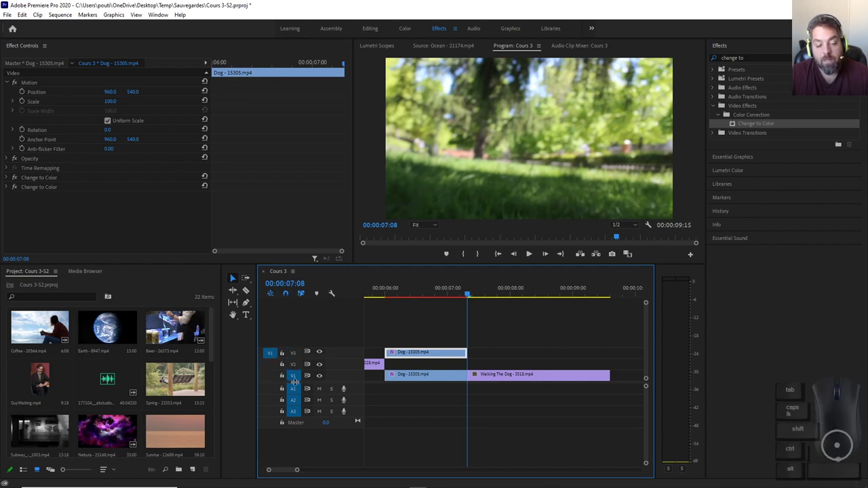
left_click(293, 375)
left_click(293, 353)
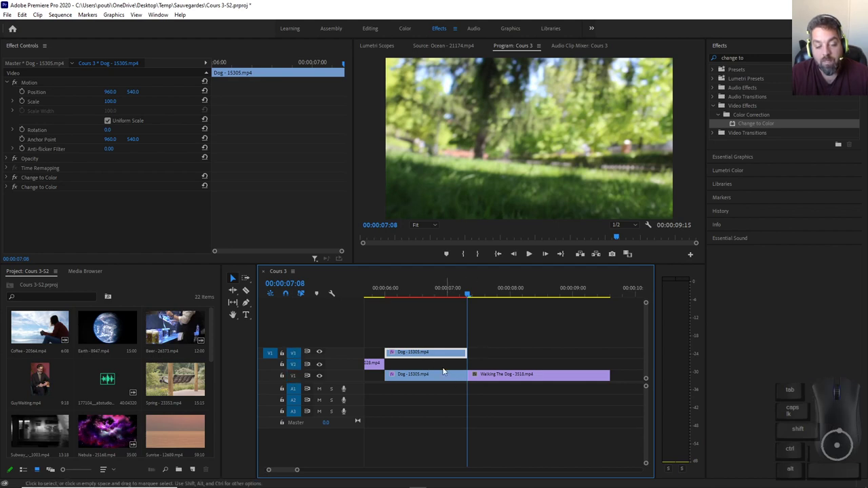
left_click(292, 354)
left_click(293, 354)
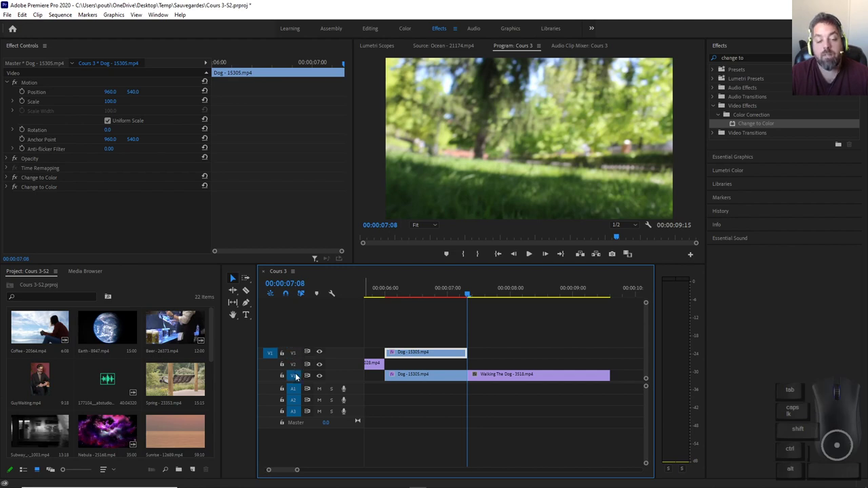
left_click(293, 353)
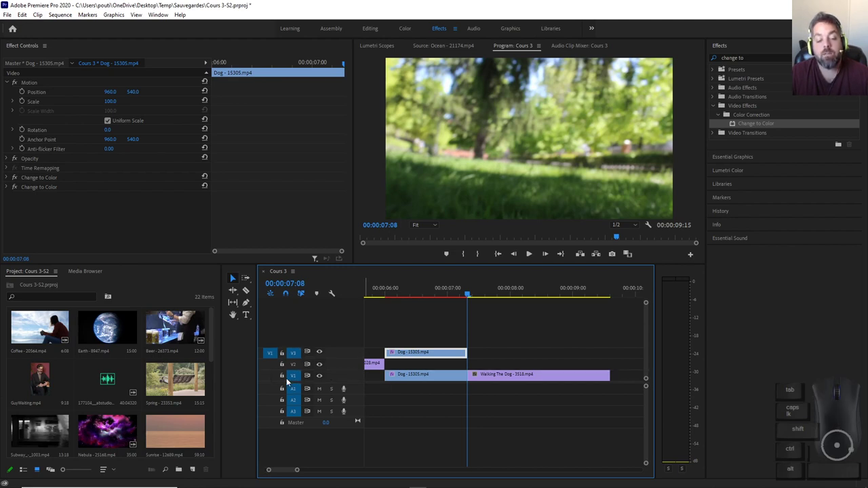
key("ctrl+z")
left_click_drag(453, 381, 460, 388)
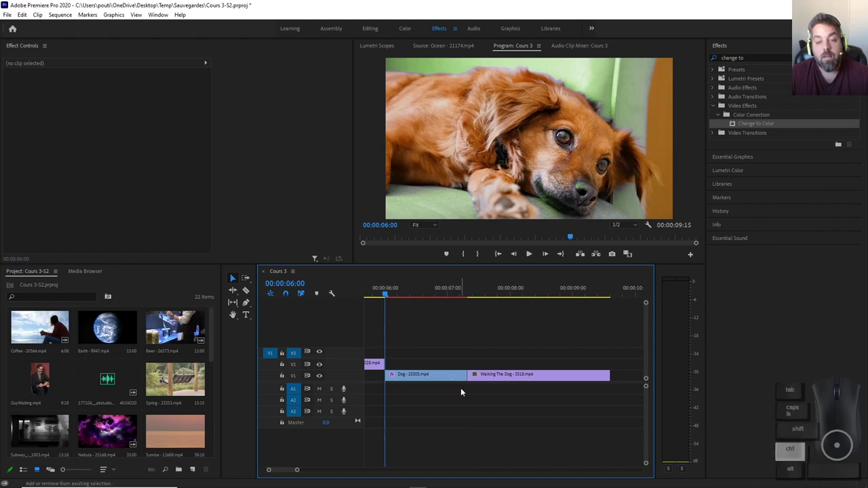
Disable the V1 source patch, target V3 instead of V1, and paste a copy of the Dog clip there at 00:00:06:00.
left_click(269, 353)
left_click(293, 352)
left_click(293, 375)
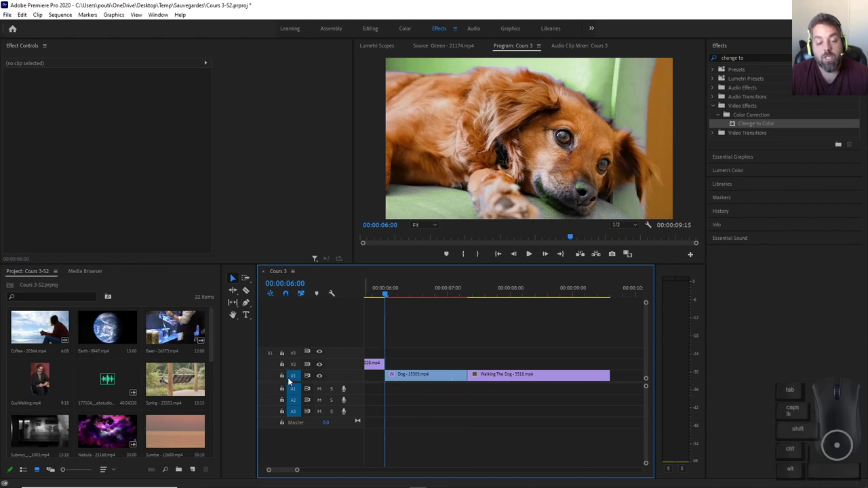
left_click(418, 380)
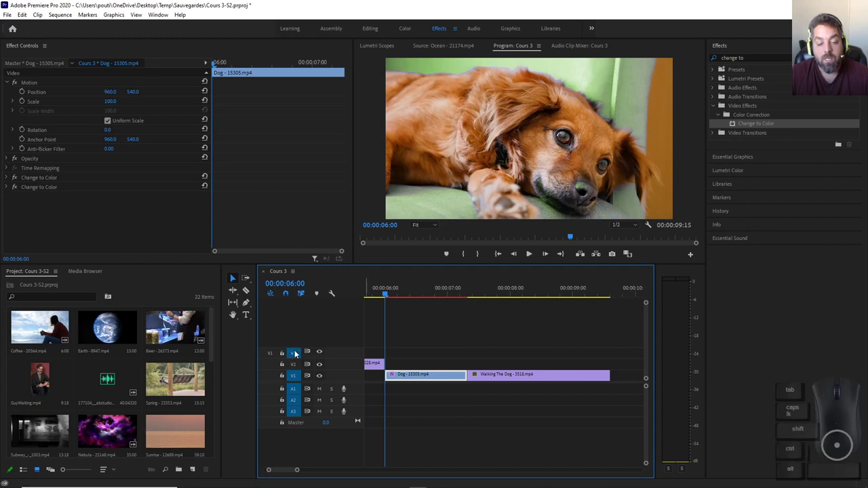
left_click(293, 377)
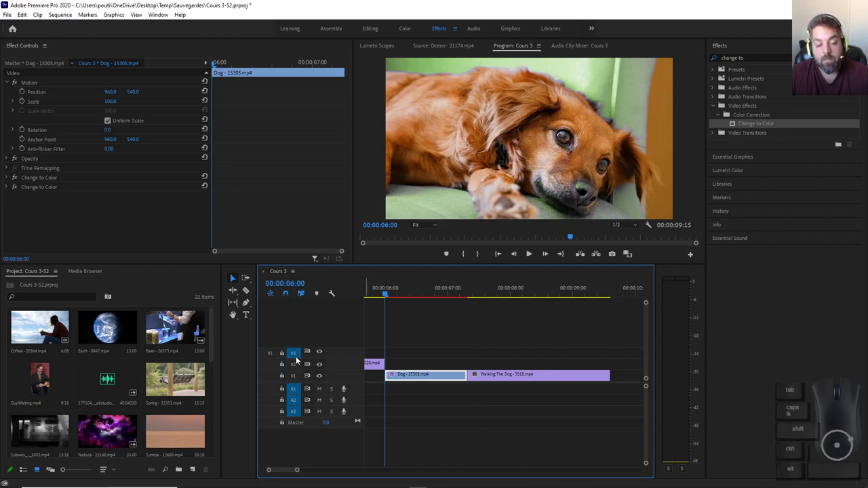
left_click(293, 352)
key("ctrl+v")
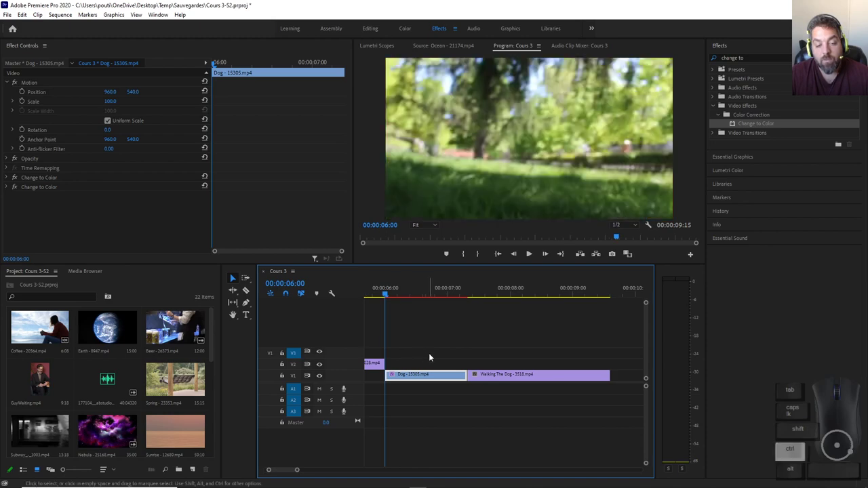
Set the V3 Dog copy's Opacity to 50% with the playhead at 00:00:06:11.
left_click_drag(447, 293, 417, 308)
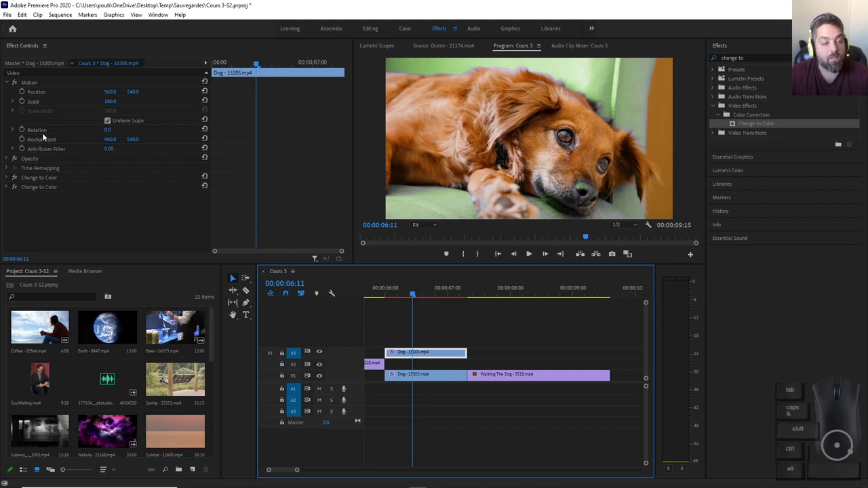
left_click(9, 158)
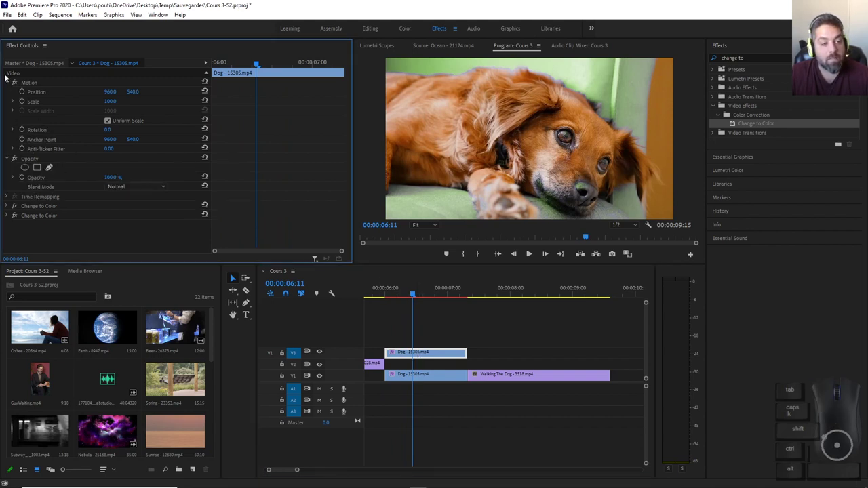
left_click(118, 178)
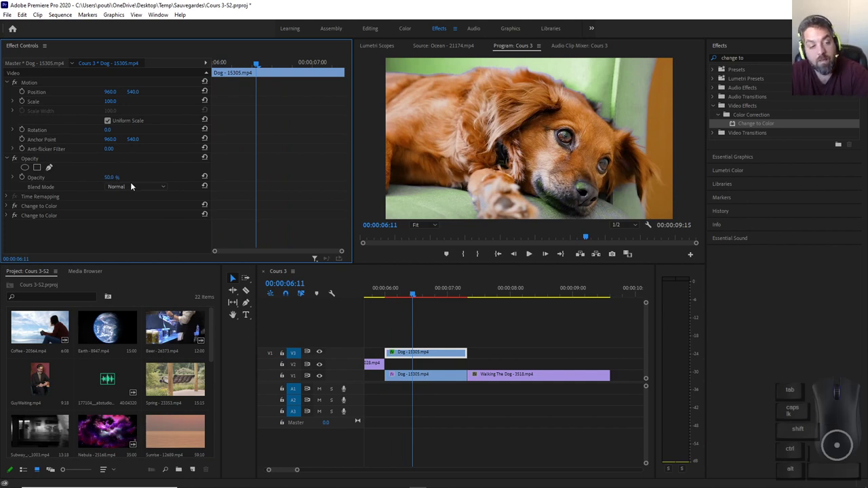
Remove both Change to Color effects from the original Dog clip on V1.
key("ctrl+z")
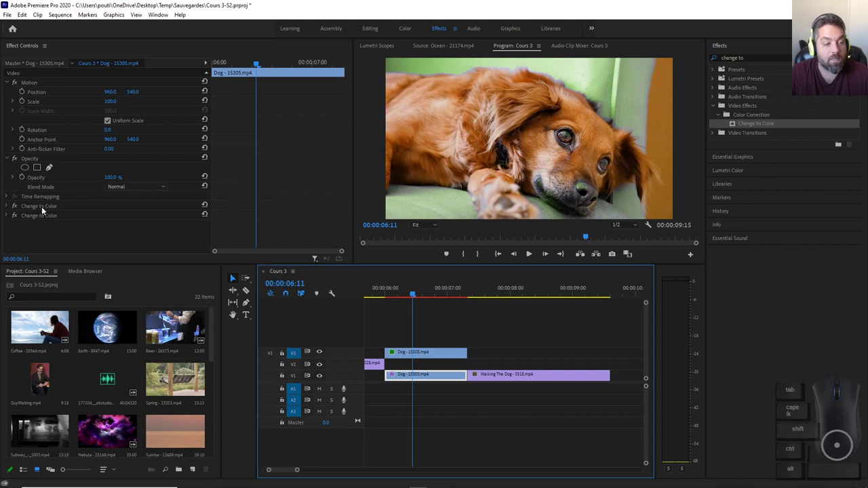
left_click(67, 209)
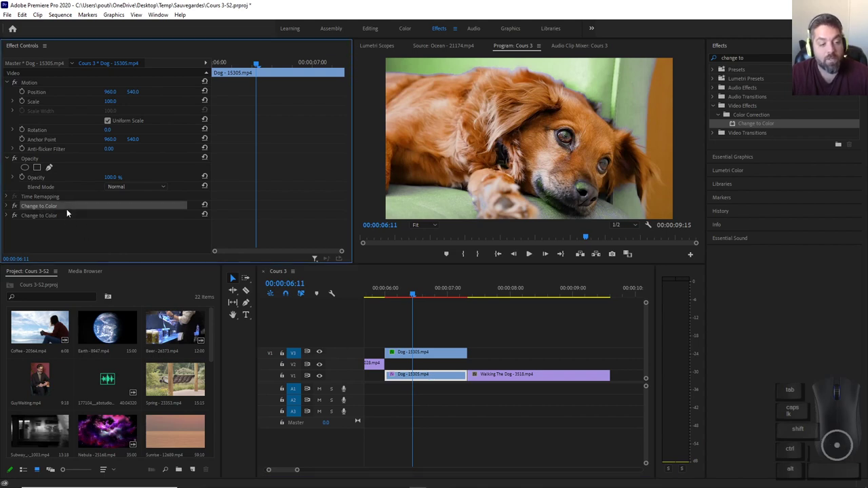
key("Delete")
key("Down")
left_click(76, 207)
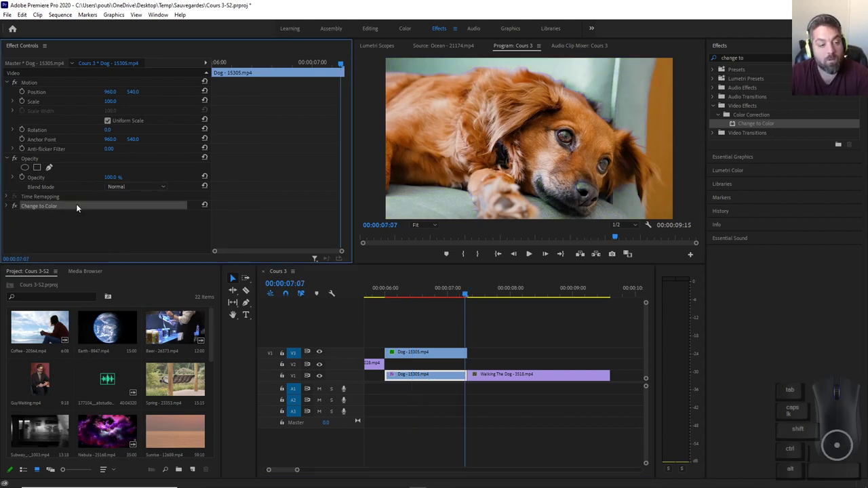
key("Delete")
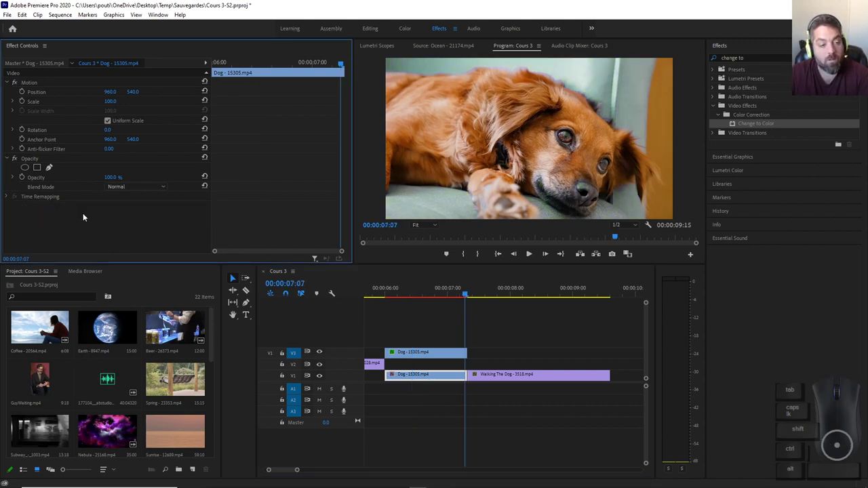
Compare the Dog image at 00:00:06:17 with track V3 hidden and shown, leaving V3 visible.
left_click(319, 352)
left_click(427, 290)
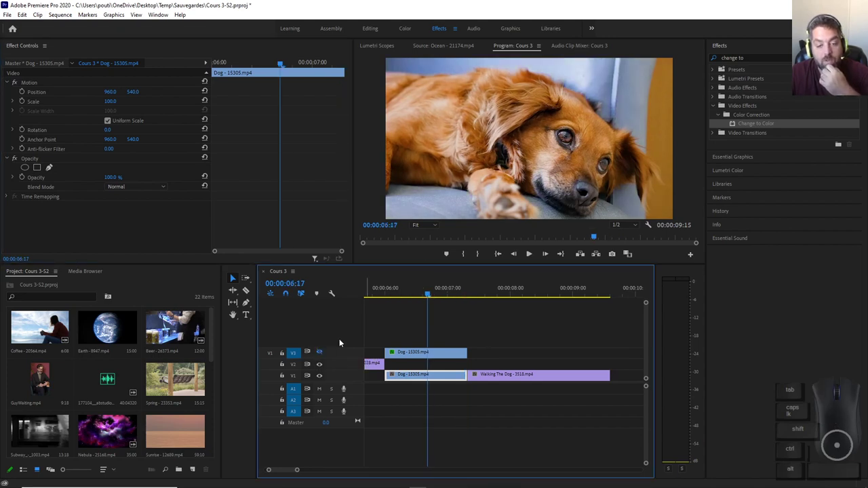
left_click(320, 354)
left_click(320, 354)
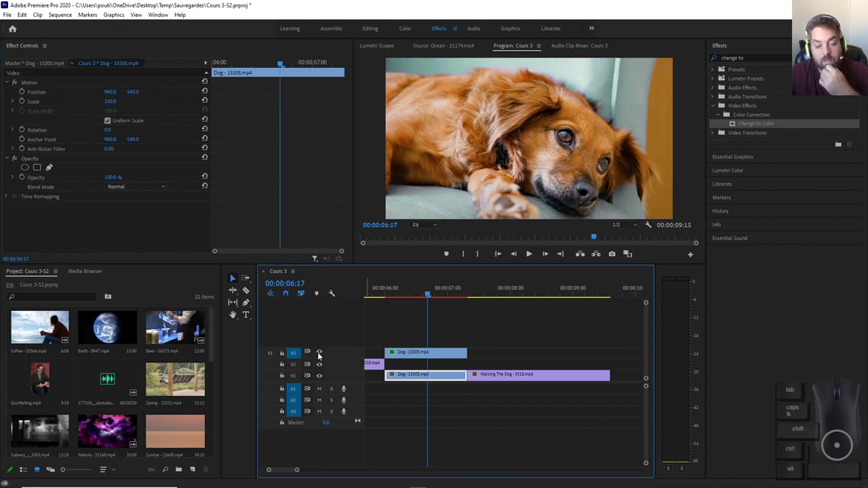
left_click(320, 354)
left_click(321, 354)
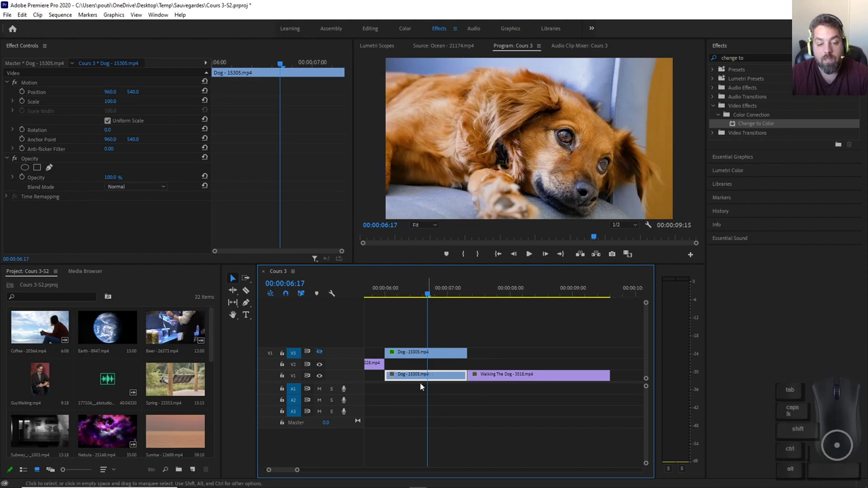
left_click(320, 354)
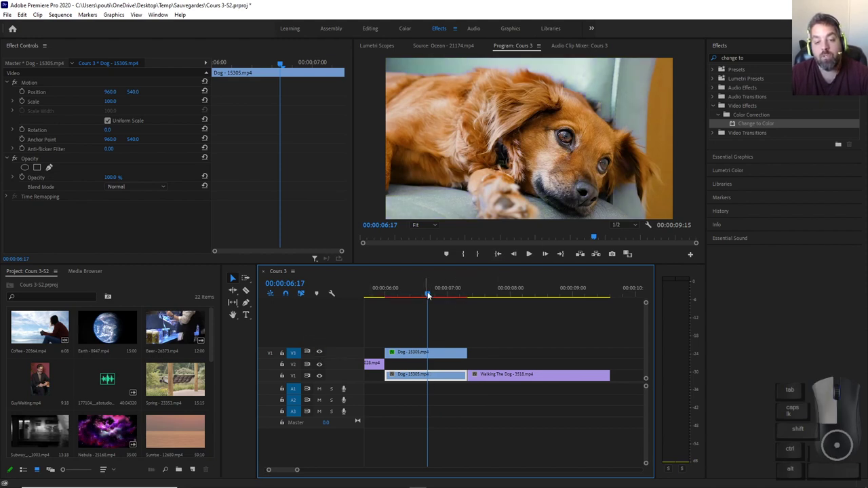
Set the V3 Dog copy's Opacity to 39% while viewing the frame at 00:00:06:12.
mouse_move(407, 290)
left_mouse_down()
mouse_move(424, 291)
mouse_move(402, 292)
mouse_move(415, 292)
left_mouse_up()
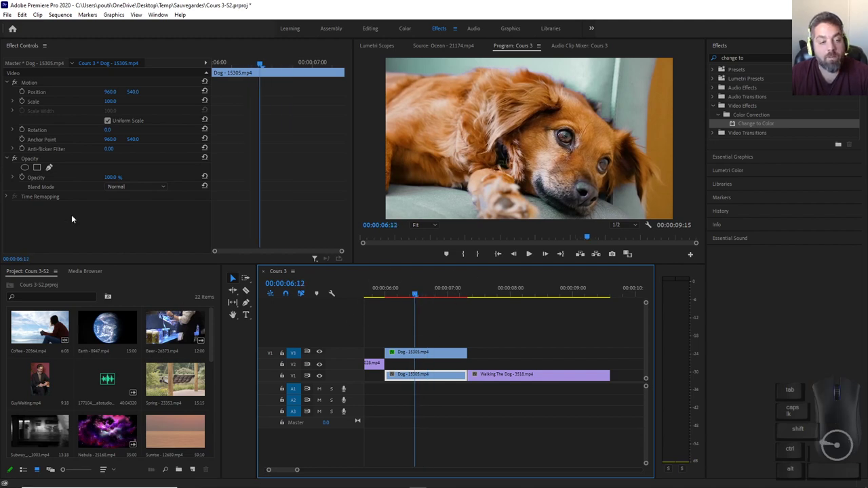
left_click(421, 356)
left_click(105, 184)
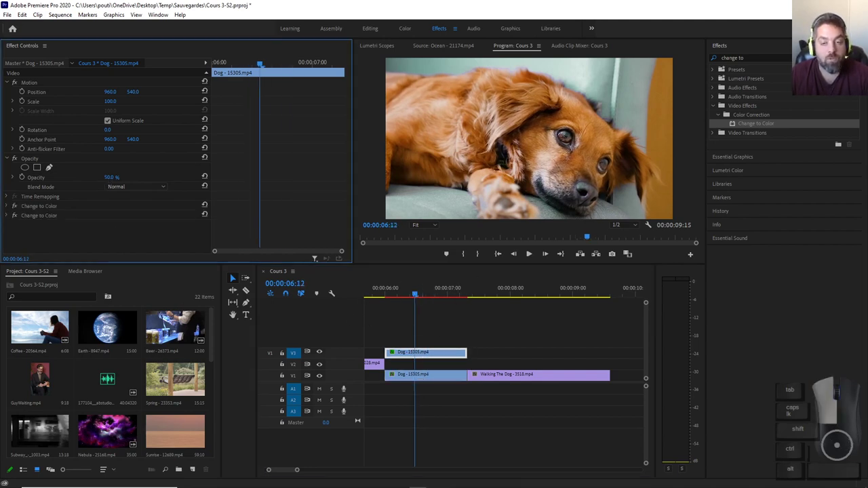
left_click_drag(110, 177, 125, 181)
Scrub the Dog blend at 00:00:06:05 and move the playhead back to 00:00:05:16 to review the edit.
mouse_move(404, 293)
left_mouse_down()
mouse_move(372, 295)
mouse_move(398, 297)
left_mouse_up()
scroll(413, 361, "down", 2, "alt")
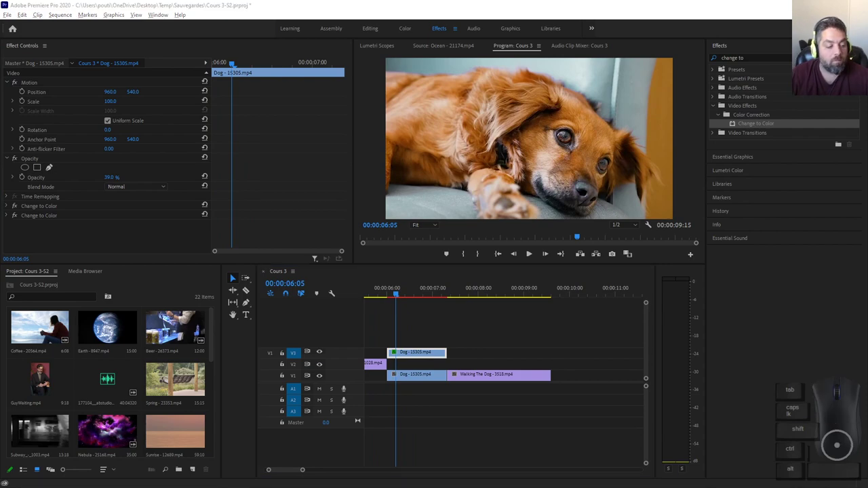
left_click(371, 293)
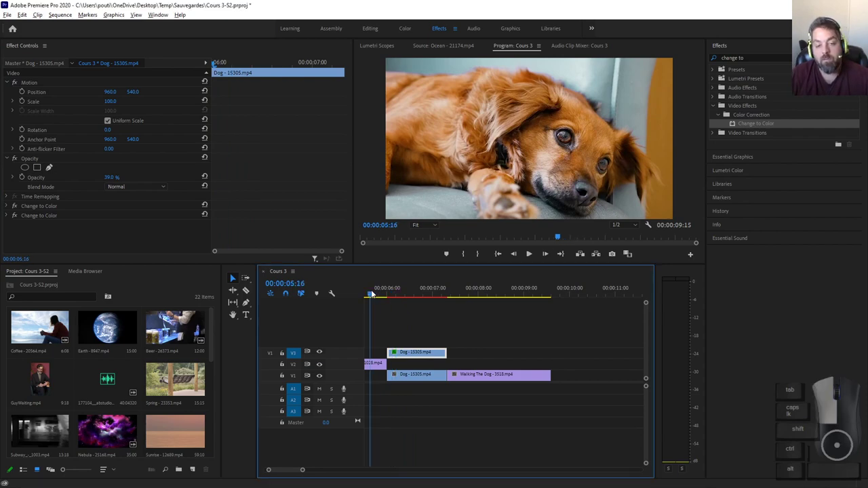
Move the playhead to 00:00:06:12 over the dog clips and hide the V3 track.
left_click_drag(371, 293, 436, 294)
left_click(319, 352)
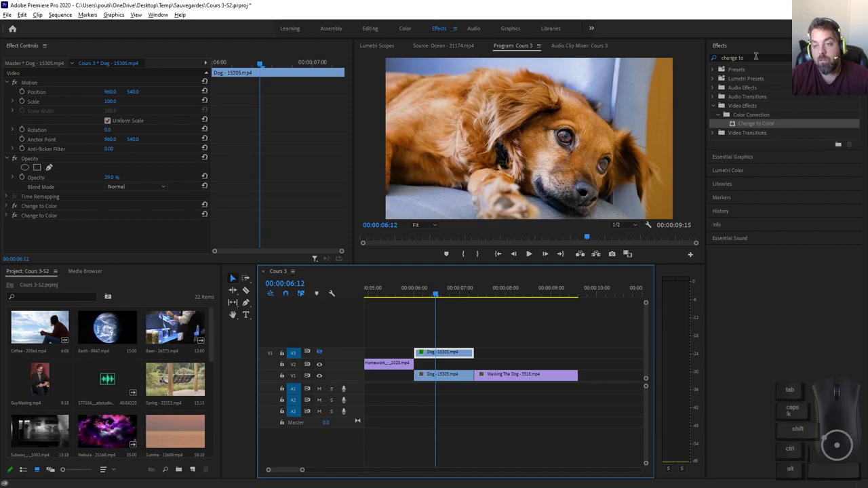
Search the effects for "Color balance" and apply Color Balance (HLS) to the dog clip on V1.
key("alt+Tab")
key("alt+Tab")
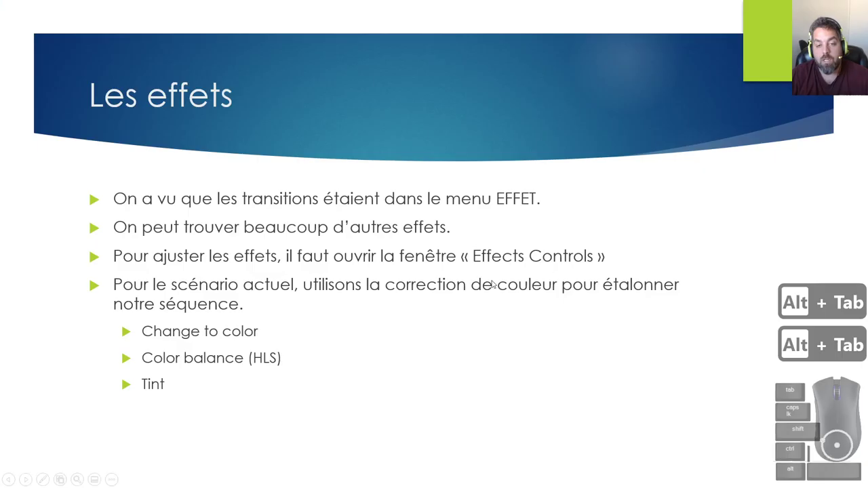
key("alt+Tab")
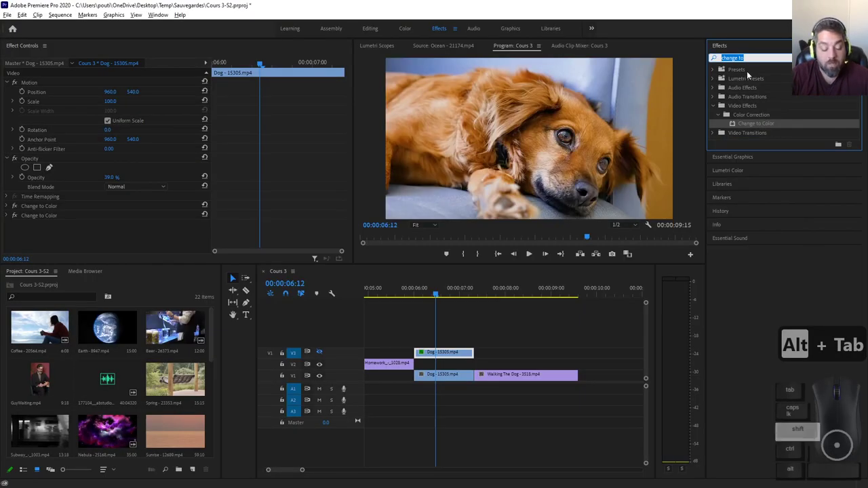
type("Color b")
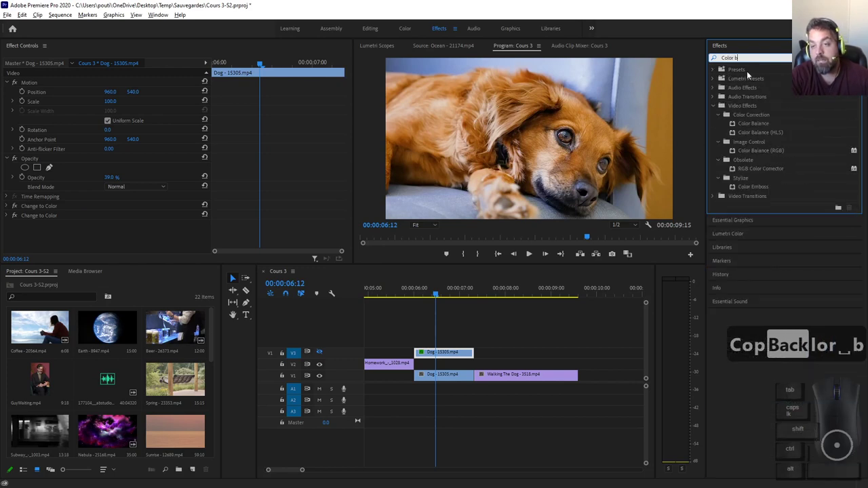
type("alance")
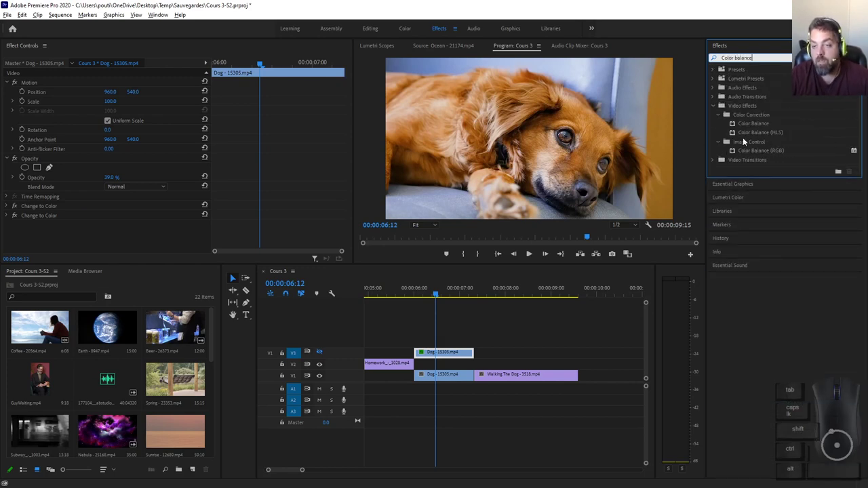
left_click_drag(757, 132, 429, 380)
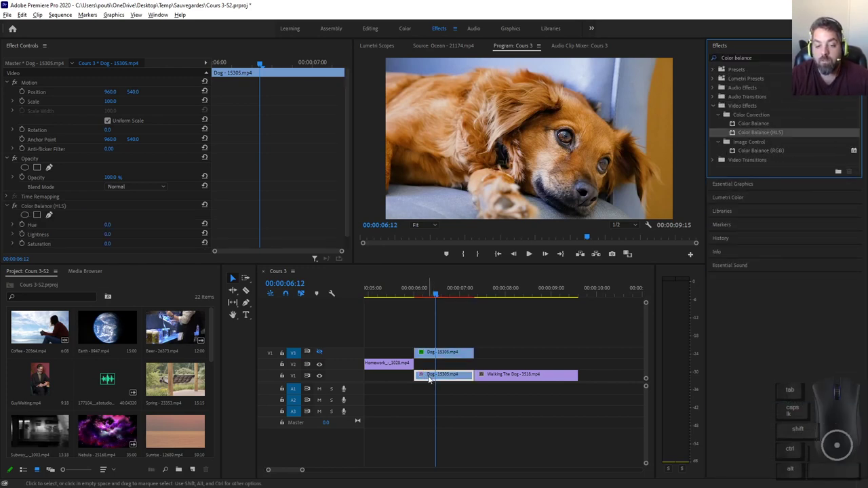
Try other Hue and Lightness values in the V1 dog clip's Color Balance (HLS) effect and undo them.
scroll(61, 221, "down", 1)
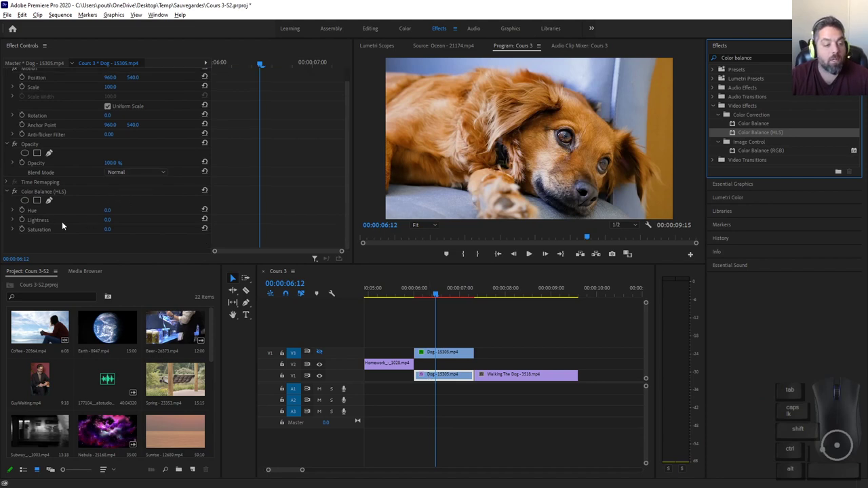
left_click(106, 211)
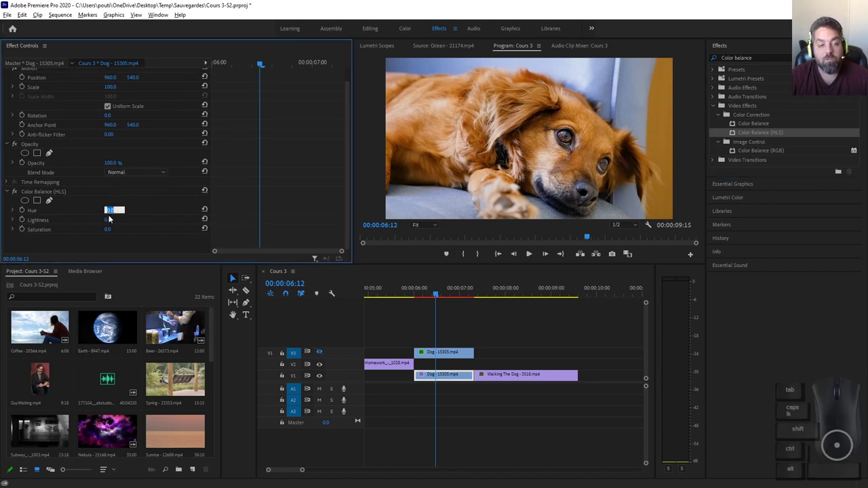
type("60")
key("Return")
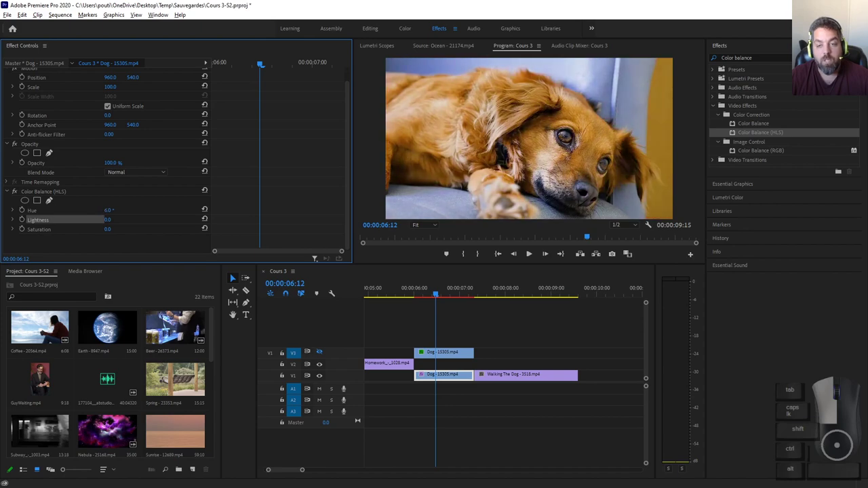
key("ctrl+z")
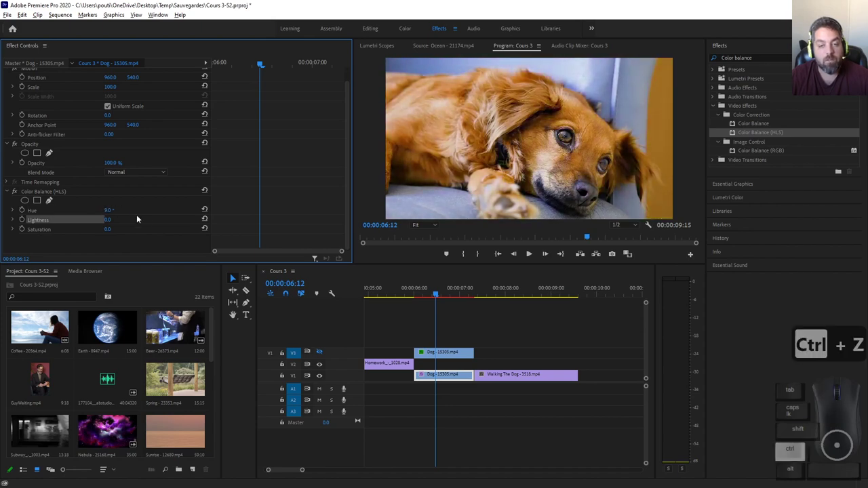
left_click_drag(109, 224, 21, 228)
key("ctrl+z")
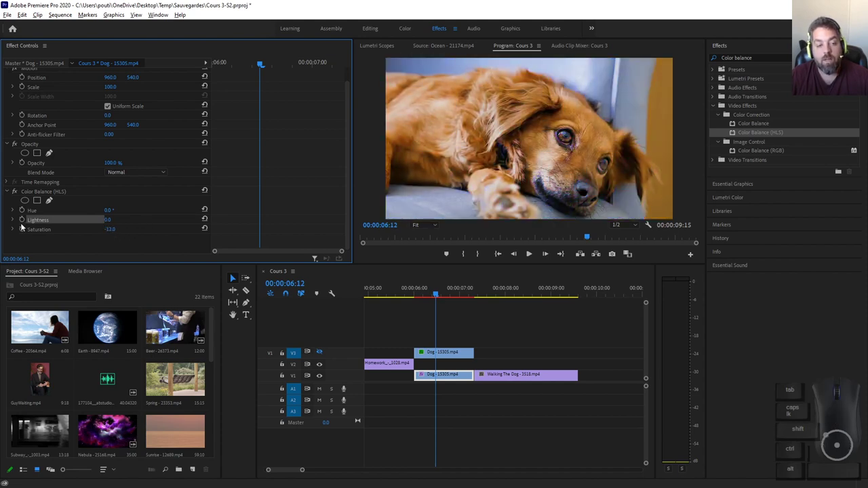
Set the Color Balance (HLS) Saturation of the V1 dog clip to -19 and preview it against the preceding clip.
left_click(109, 231)
left_click_drag(107, 232, 107, 232)
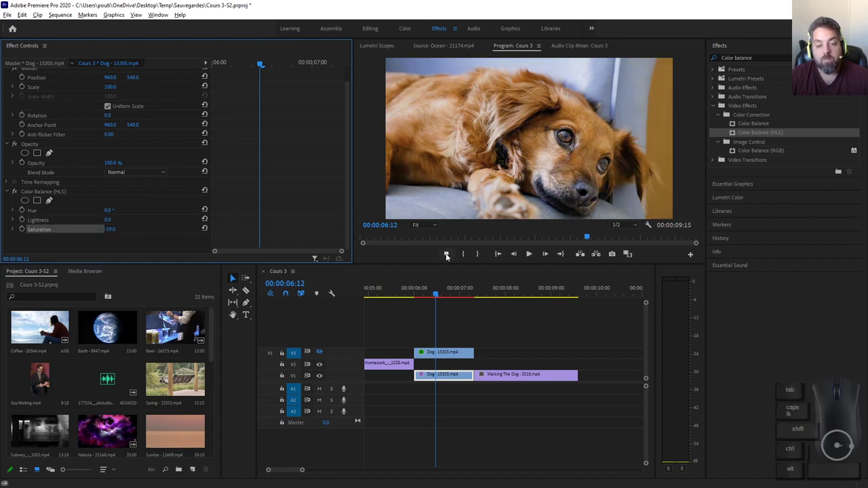
left_click(379, 290)
left_click_drag(381, 290, 432, 296)
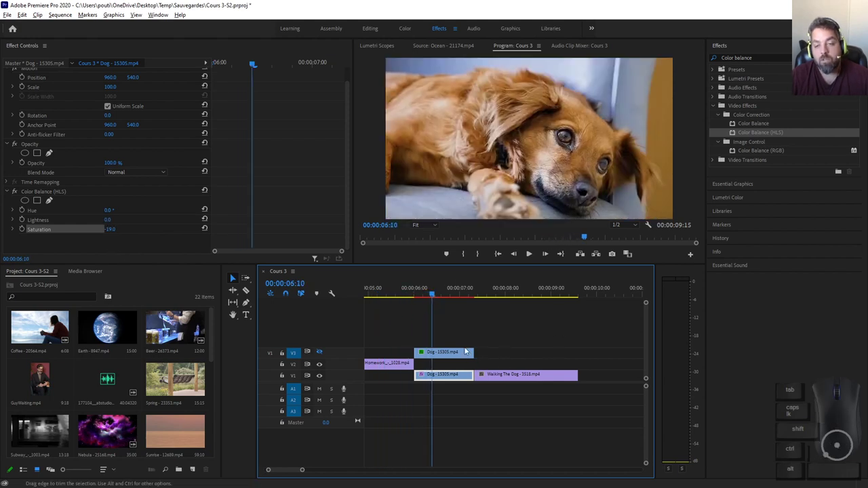
Toggle the Color Balance (HLS) effect off and on repeatedly to compare the V1 dog clip with and without it.
left_click(15, 192)
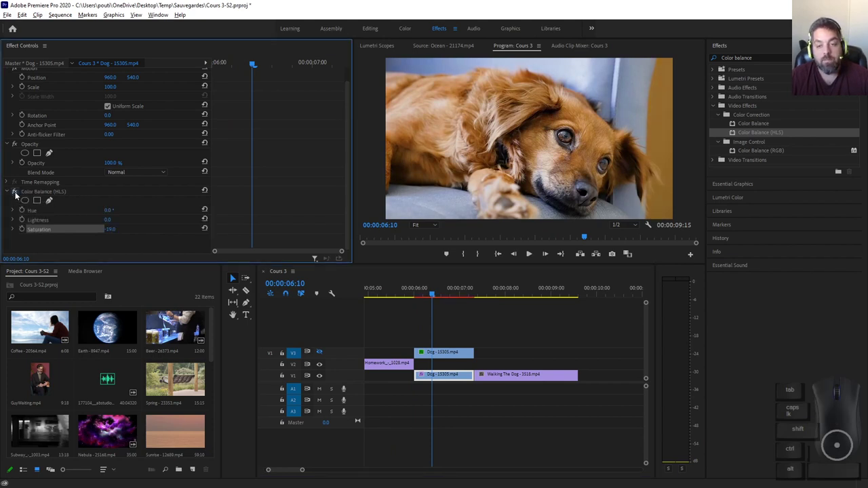
left_click(15, 192)
left_click(15, 192)
left_click(15, 192)
left_click(15, 192)
left_click(15, 192)
left_click(15, 192)
left_click(15, 192)
Select the dog clip on V3 and make the V3 track visible again.
left_click(427, 354)
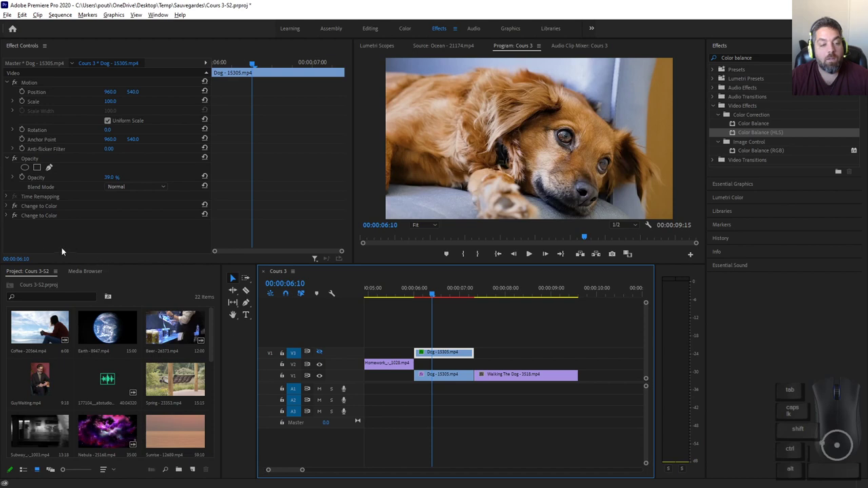
left_click(318, 357)
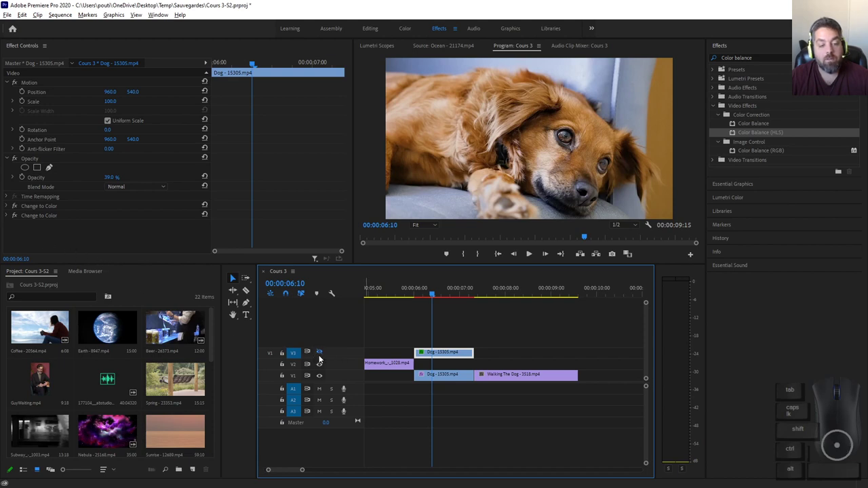
left_click(320, 351)
left_click(321, 351)
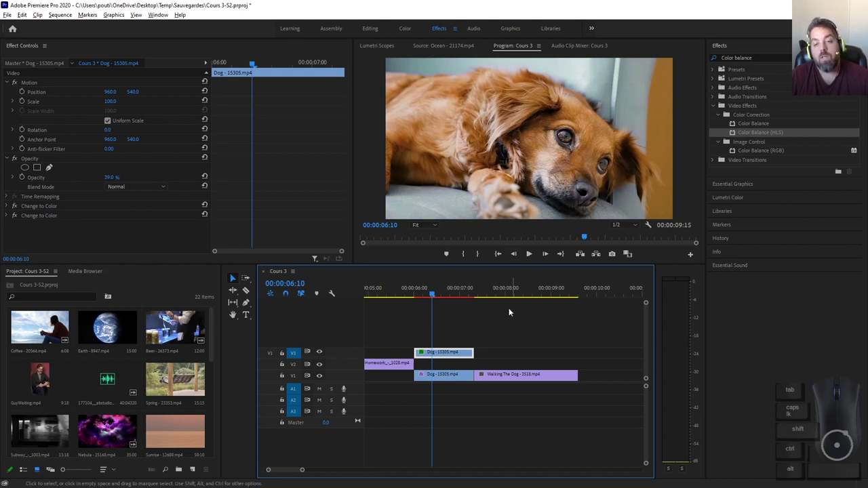
Add Color Balance (HLS) to the dog clip on V3 and set its Saturation to -52.
mouse_move(422, 293)
left_mouse_down()
mouse_move(395, 295)
mouse_move(425, 306)
left_mouse_up()
left_click(446, 357)
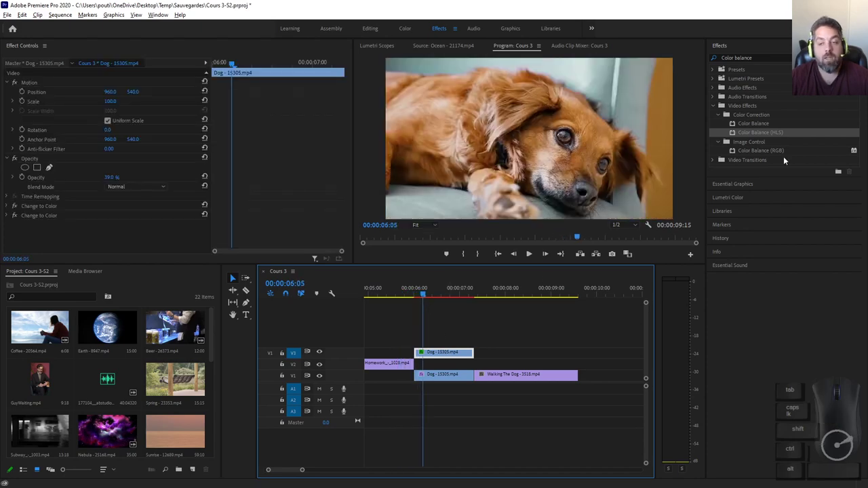
left_click(756, 135)
left_click_drag(756, 136, 135, 217)
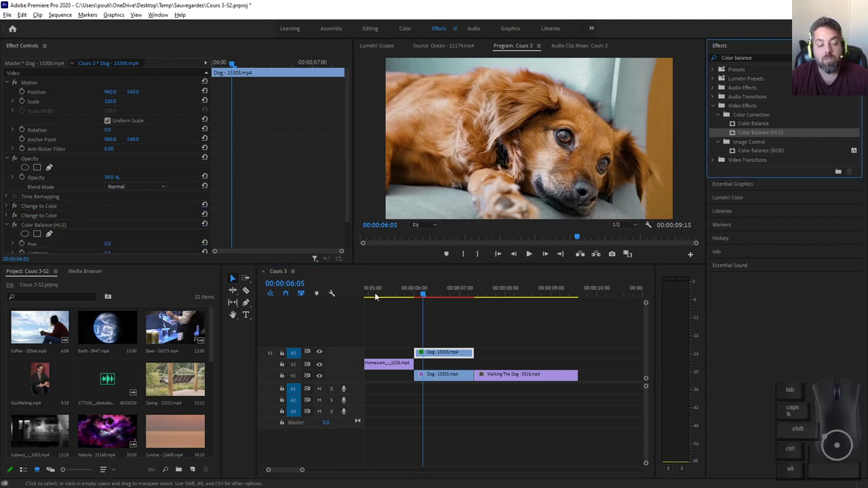
scroll(116, 247, "down", 1)
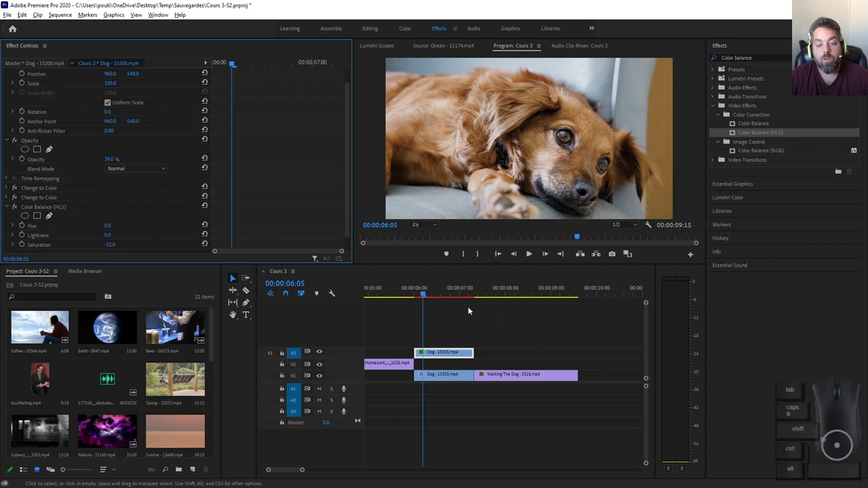
left_click_drag(410, 296, 436, 302)
Search the effects for "Tint" and apply Tint to the dog clip on V1.
key("alt+Tab")
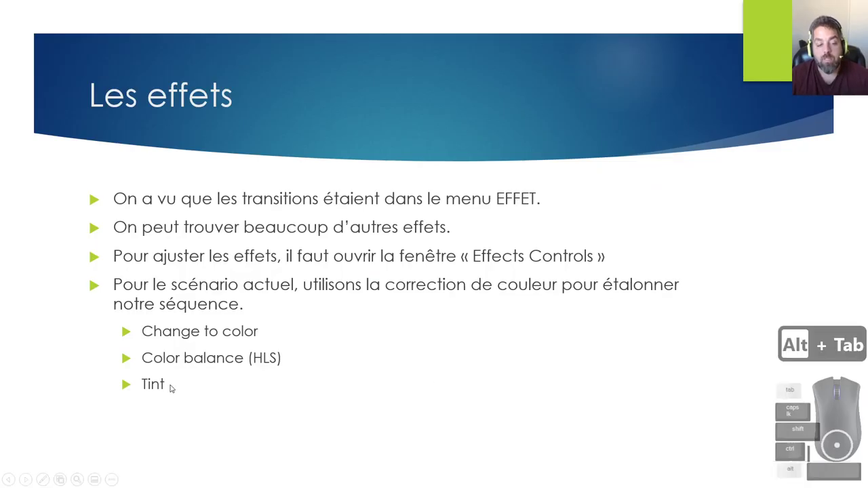
key("alt+Tab")
left_click(744, 57)
type("Tint")
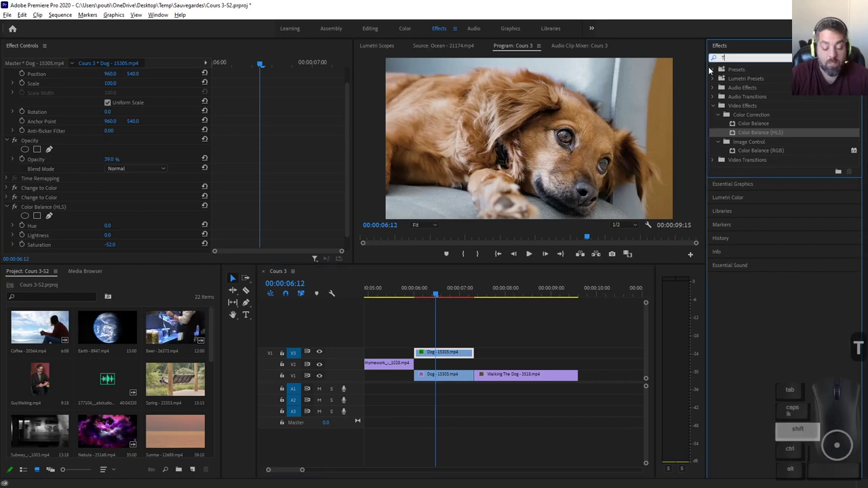
key("Return")
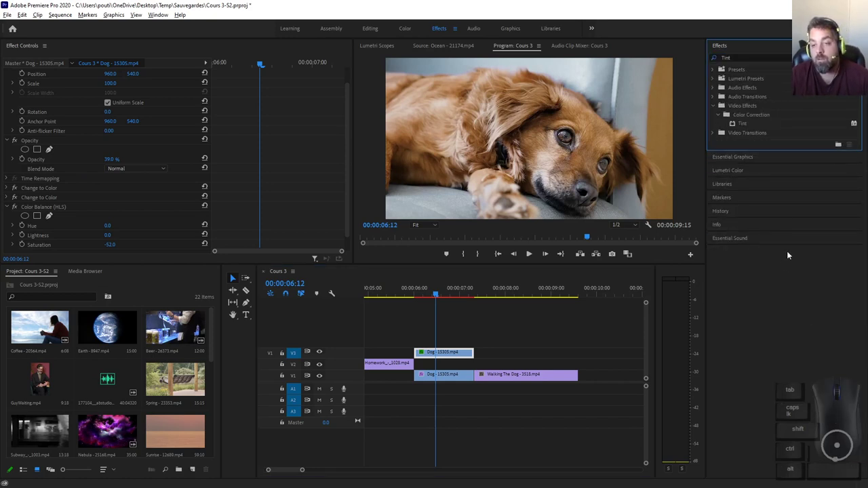
left_click_drag(743, 123, 453, 376)
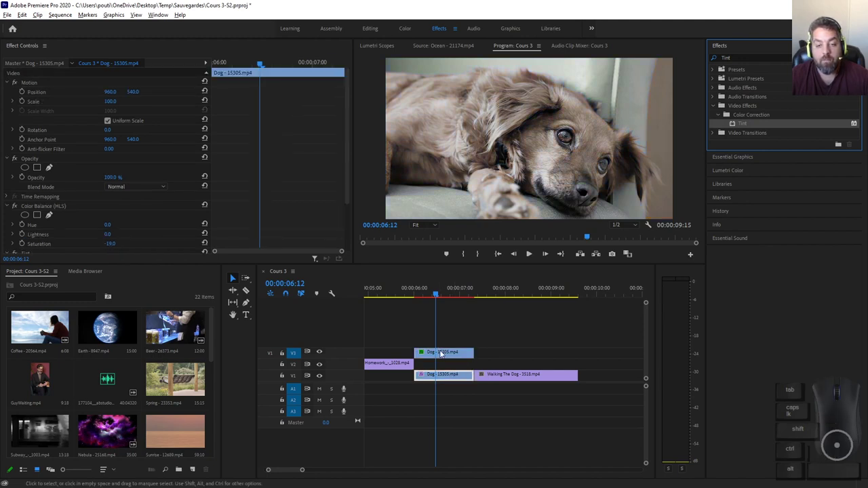
Hide the V3 track and bring up the Tint settings of the dog clip on V1.
left_click(444, 352)
left_click(318, 353)
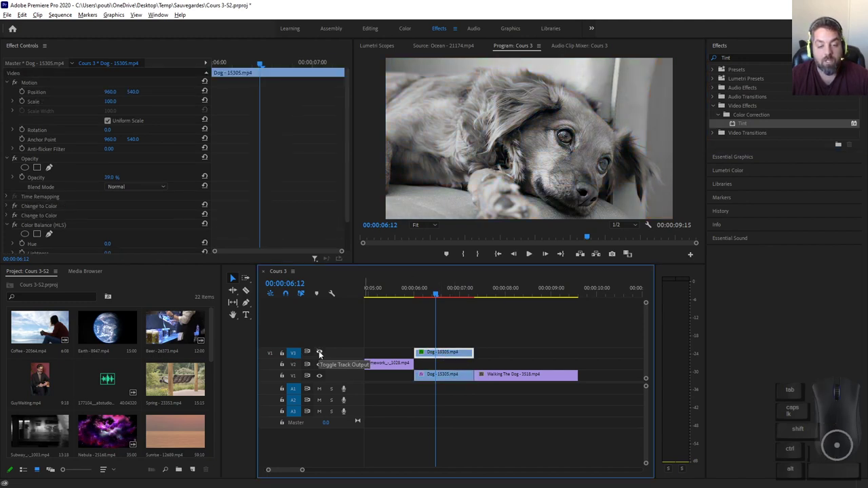
left_click(448, 377)
scroll(162, 249, "down", 1)
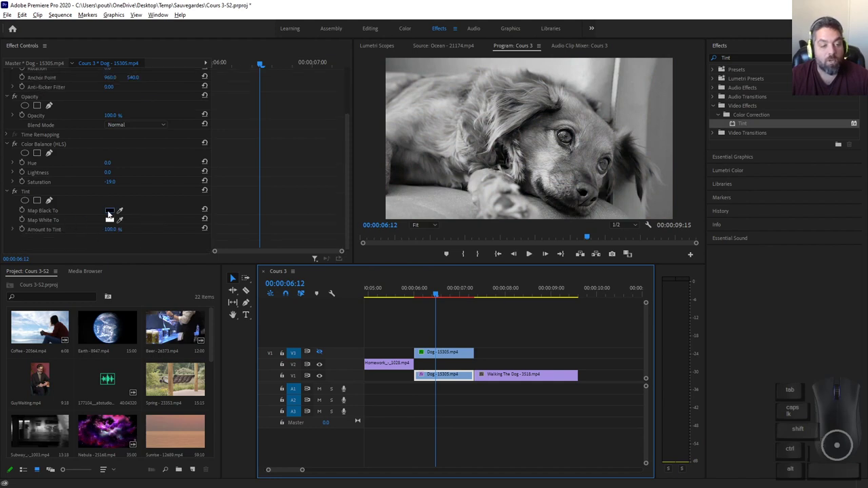
Set the Tint effect's Map White To colour to a dark yellow.
left_click(109, 211)
left_click_drag(358, 197, 451, 266)
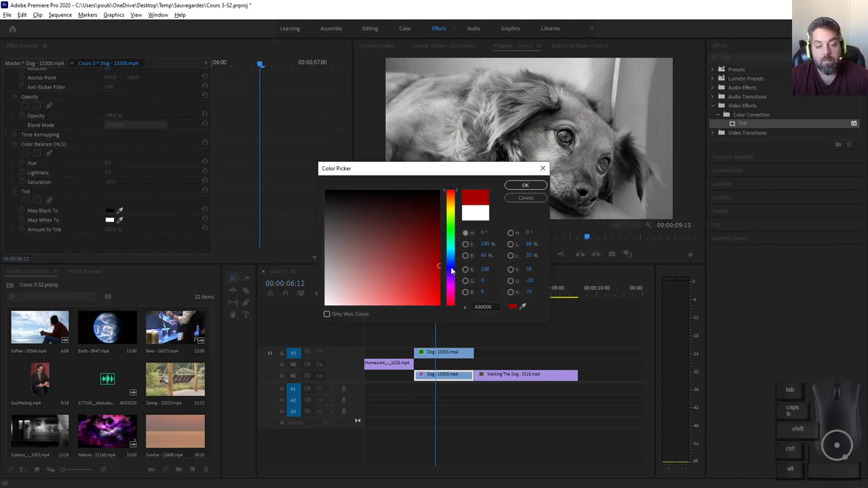
left_click(451, 209)
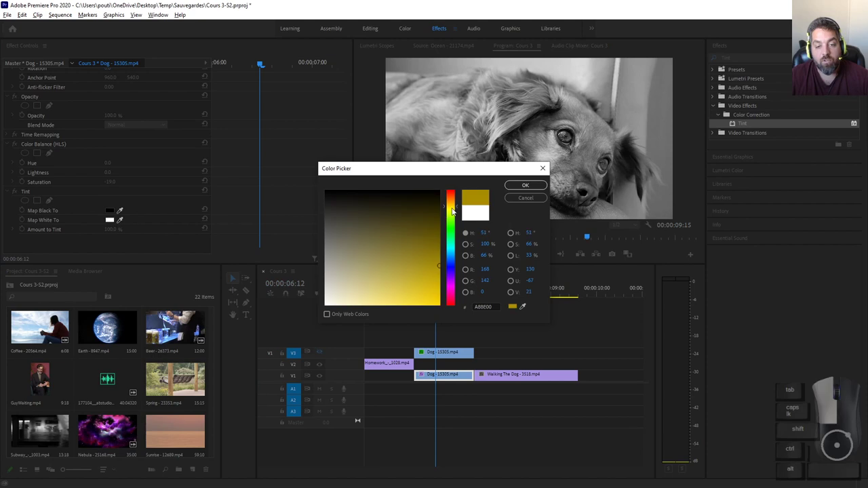
left_click(534, 186)
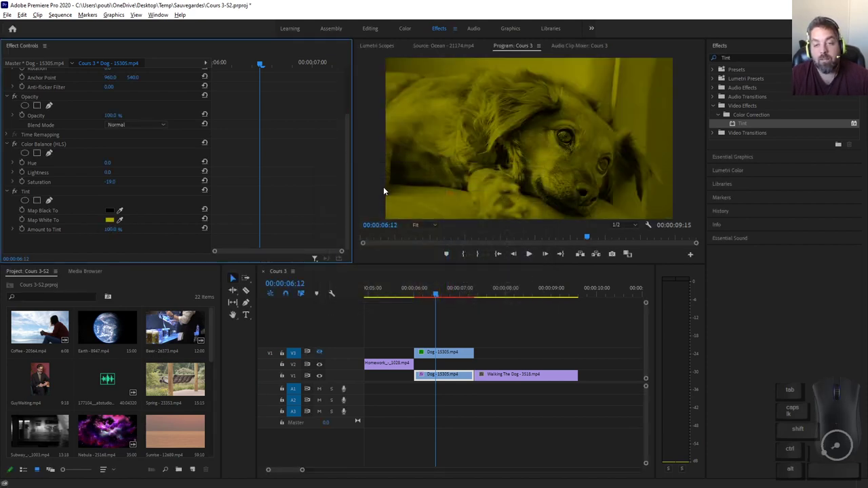
Sample the beige wall in the homework clip as the Tint's Map White To colour and return to the dog clip.
left_click_drag(412, 293, 385, 293)
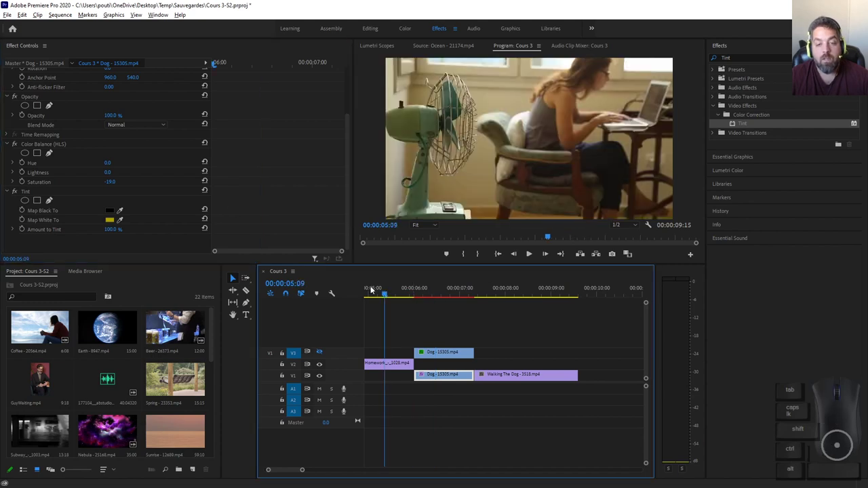
left_click(119, 219)
left_click(501, 99)
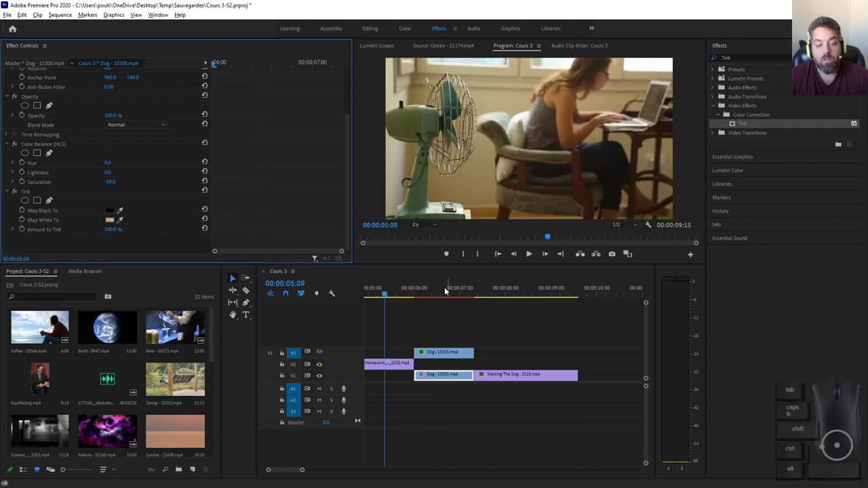
left_click(446, 290)
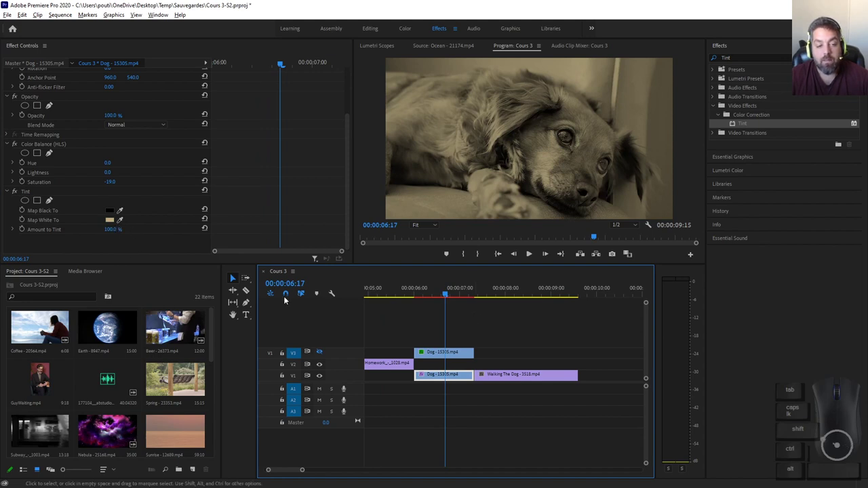
Set the Amount to Tint of the V1 dog clip to 42%.
left_click(112, 229)
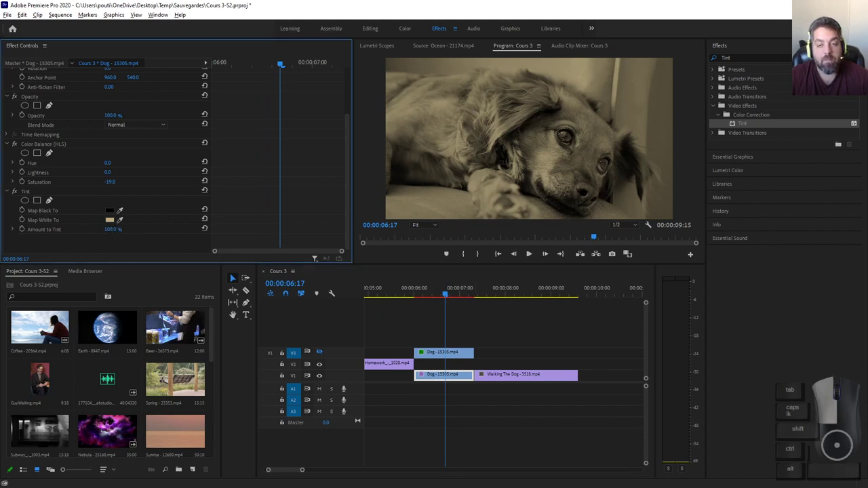
mouse_move(111, 229)
left_mouse_down()
mouse_move(81, 230)
mouse_move(102, 230)
left_mouse_up()
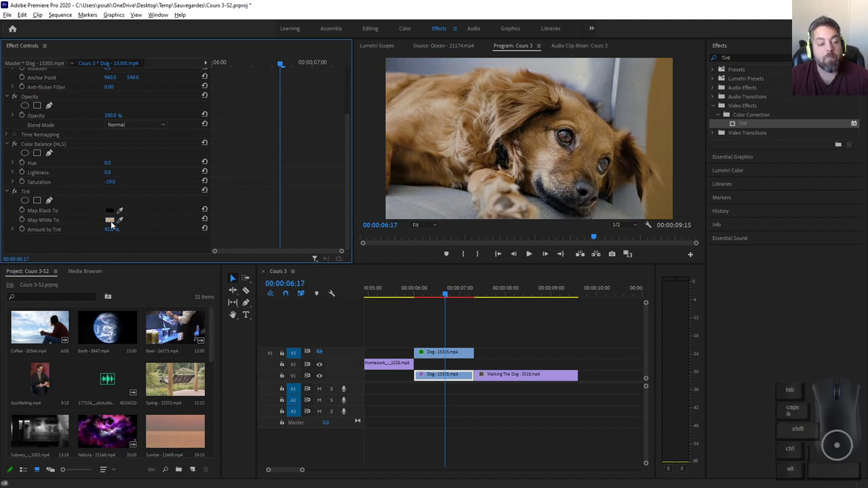
Copy the Tint effect from the V1 dog clip onto the V3 dog clip and collapse its Color Balance (HLS) settings.
left_click(58, 191)
key("ctrl+c")
left_click(432, 354)
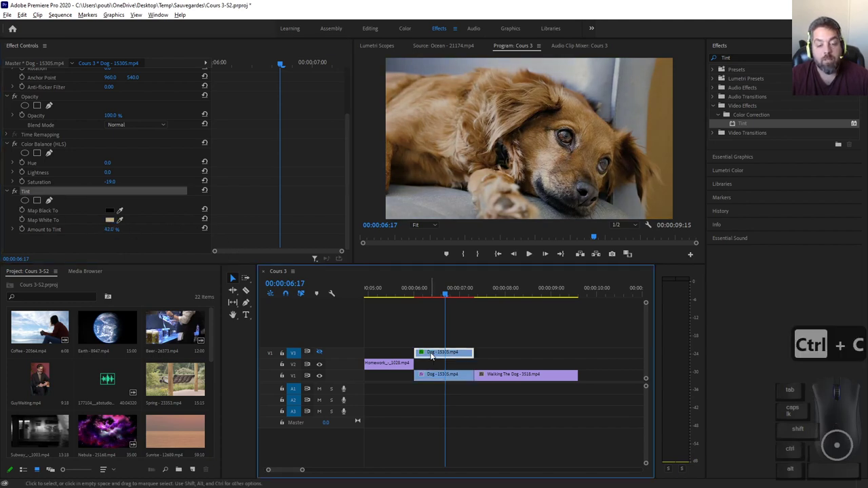
key("ctrl+v")
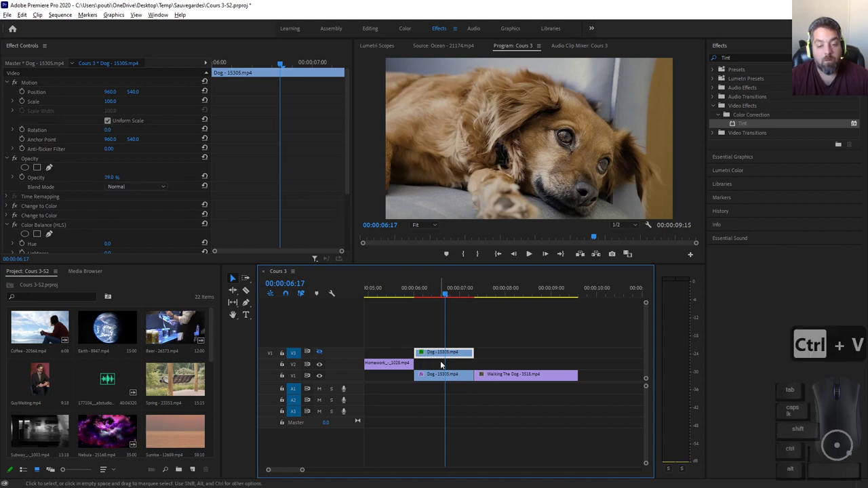
scroll(81, 230, "down", 3)
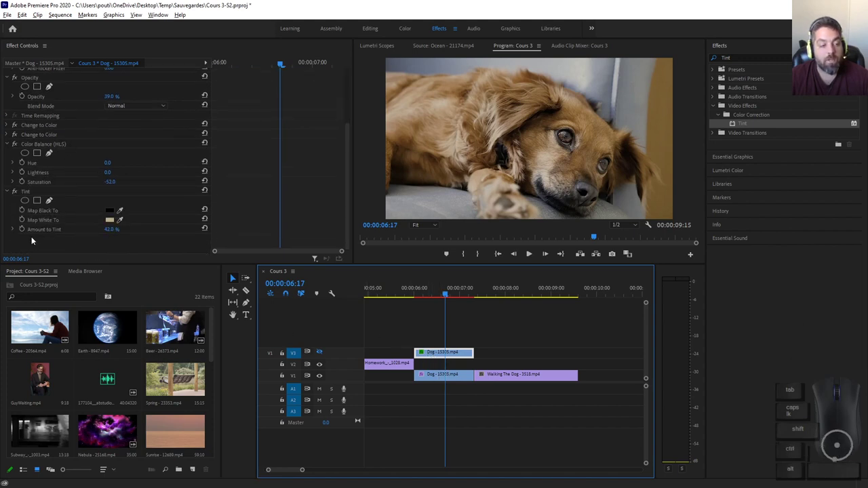
left_click(9, 143)
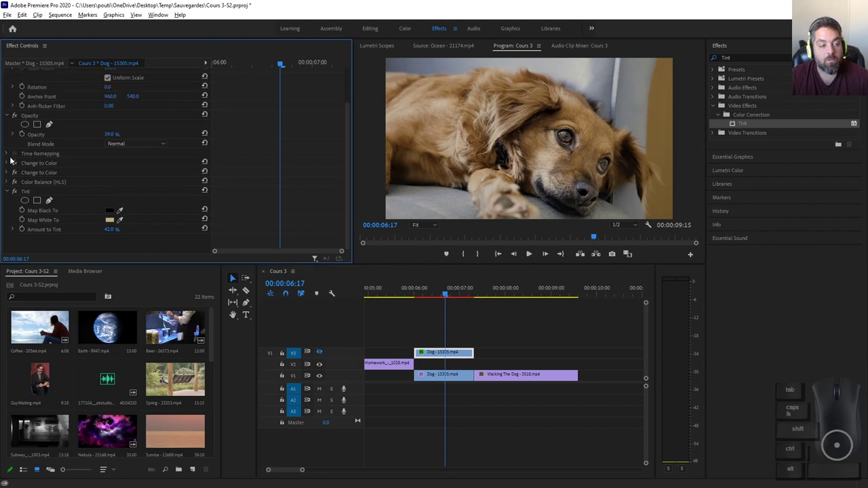
left_click(6, 192)
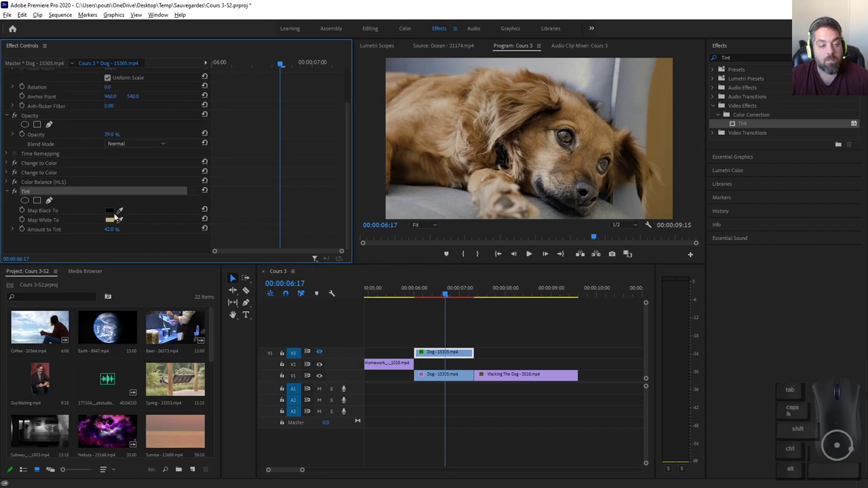
Delete the Tint effect from the dog clip on V1.
left_click(432, 374)
scroll(64, 205, "down", 1)
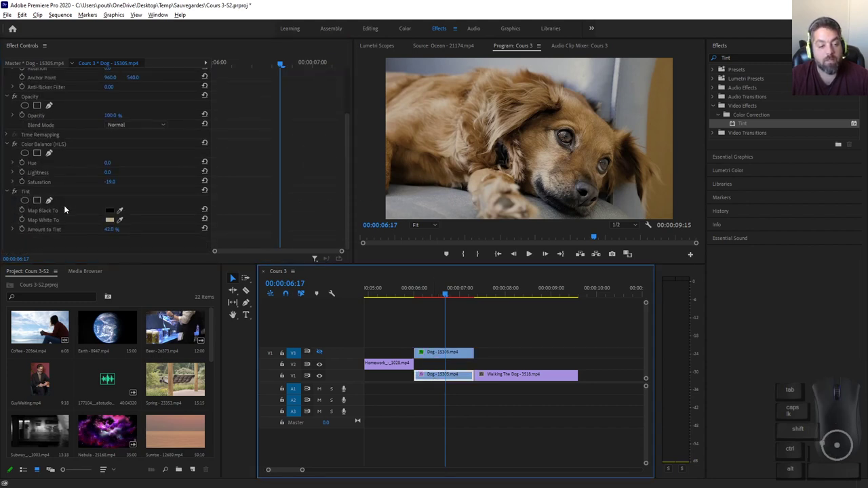
left_click(31, 190)
key("Delete")
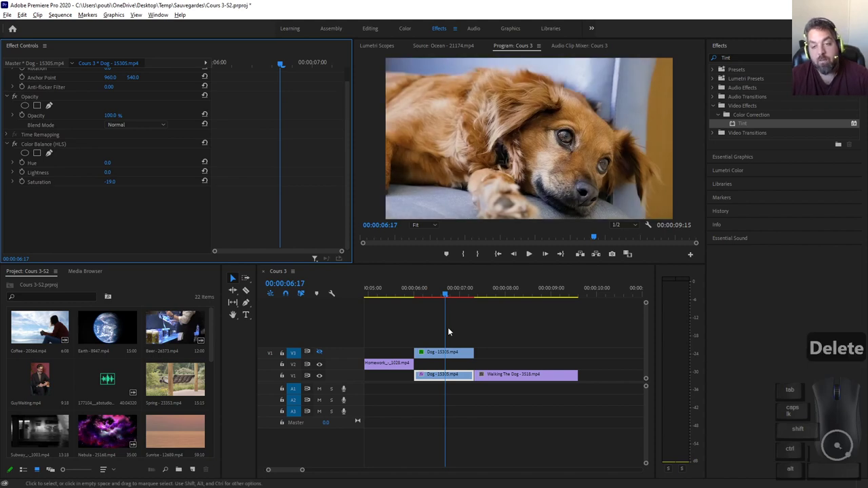
Set the Amount to Tint of the V3 dog clip to 100% and turn the V3 track's visibility back on.
left_click(444, 352)
scroll(168, 236, "down", 2)
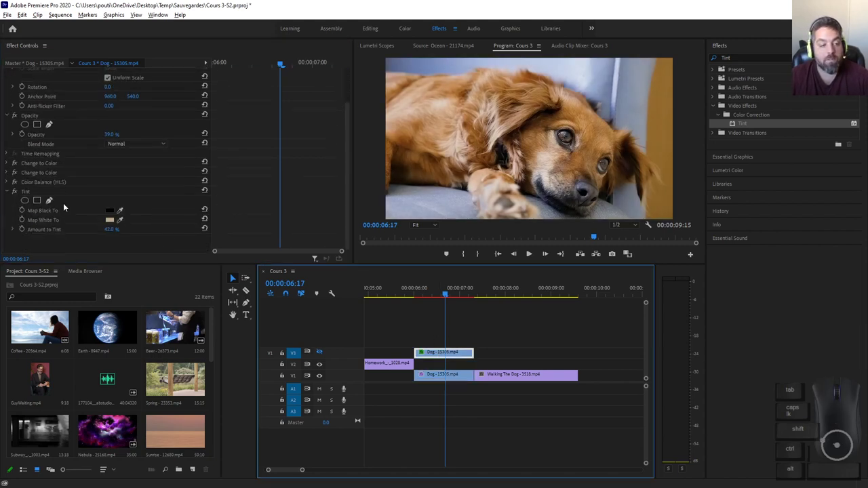
left_click(28, 194)
left_click_drag(106, 228, 344, 330)
left_click(321, 353)
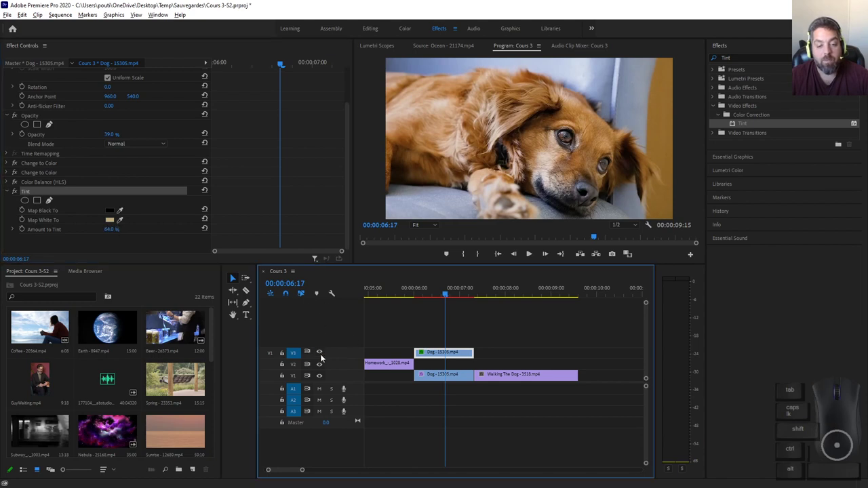
left_click_drag(117, 229, 122, 229)
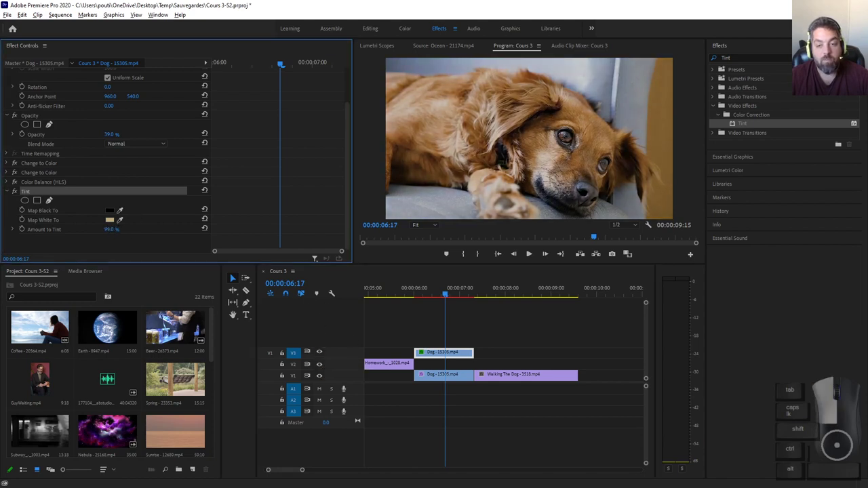
left_click(112, 229)
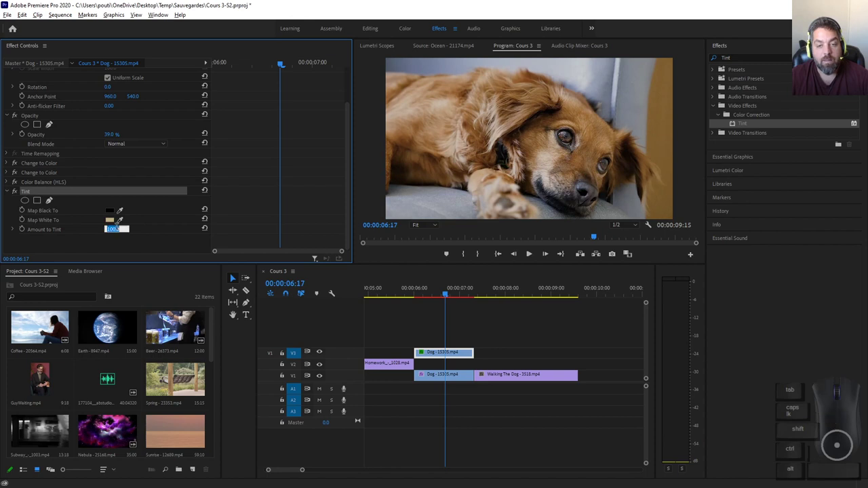
left_click(120, 246)
Reset the V3 dog clip's opacity, set it to 50%, and preview the blended shot.
left_click(204, 134)
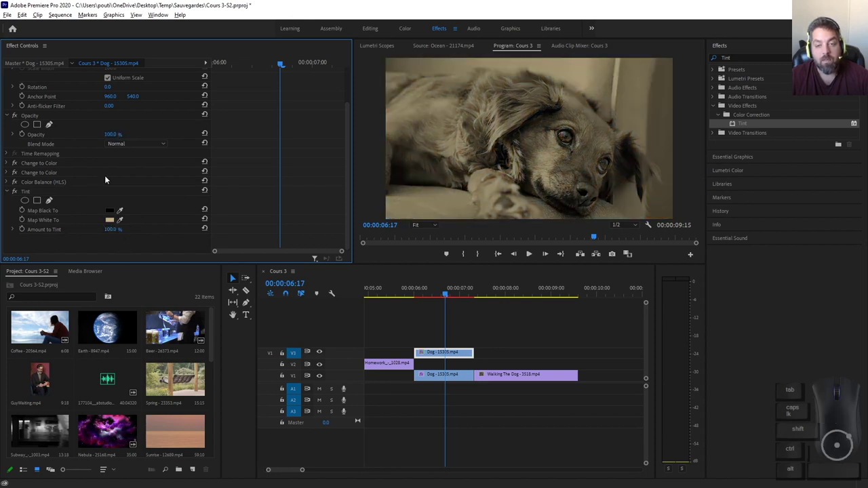
left_click(113, 135)
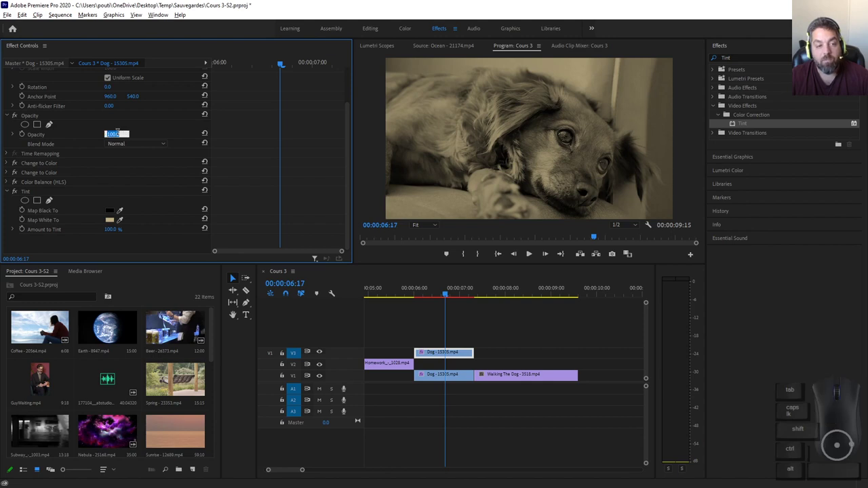
type("50")
key("Return")
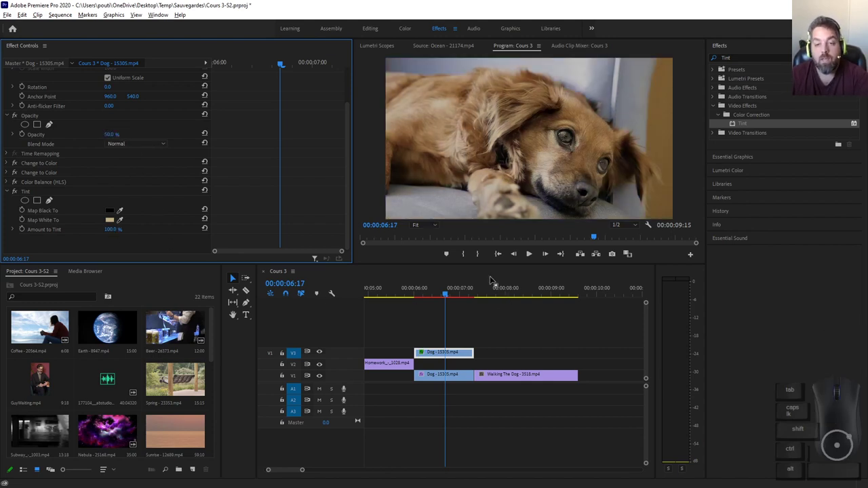
left_click_drag(405, 296, 426, 296)
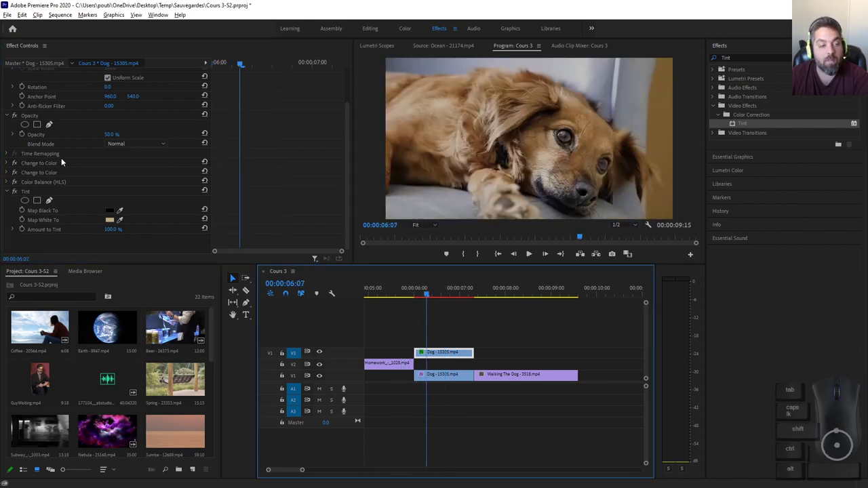
Disable the Color Balance (HLS) effect on both the V3 and V1 dog clips.
scroll(85, 143, "up", 1)
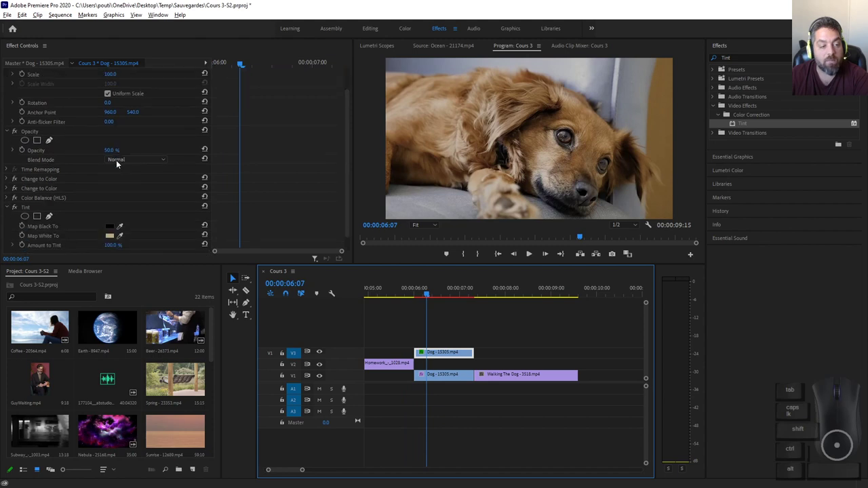
left_click(14, 198)
left_click(446, 375)
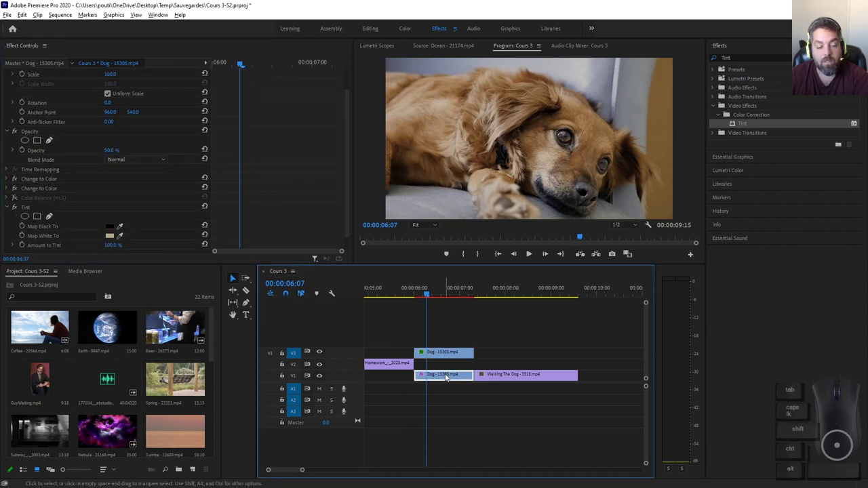
left_click(15, 206)
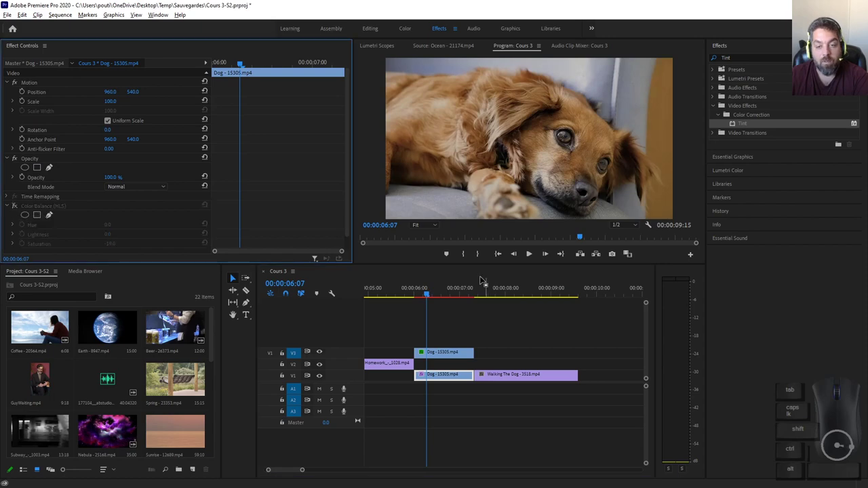
Apply the Tint effect to the Walking The Dog clip on V1 with the playhead over it.
left_click_drag(425, 295, 488, 305)
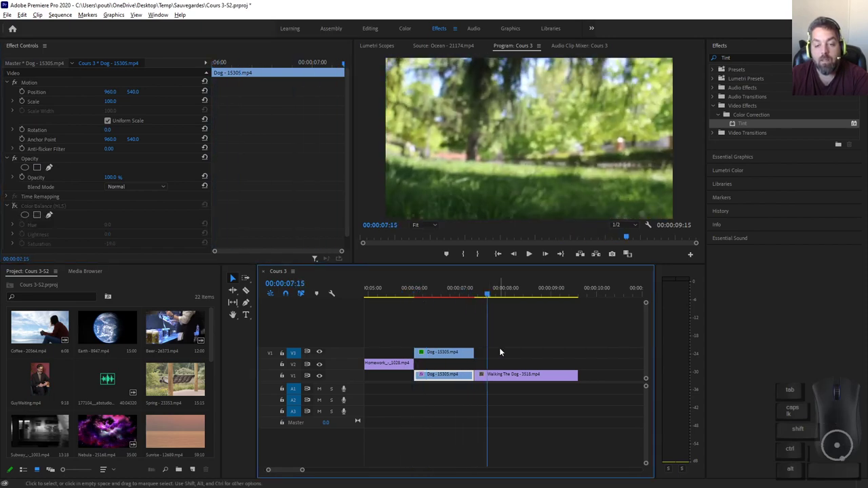
left_click(507, 375)
left_click(508, 299)
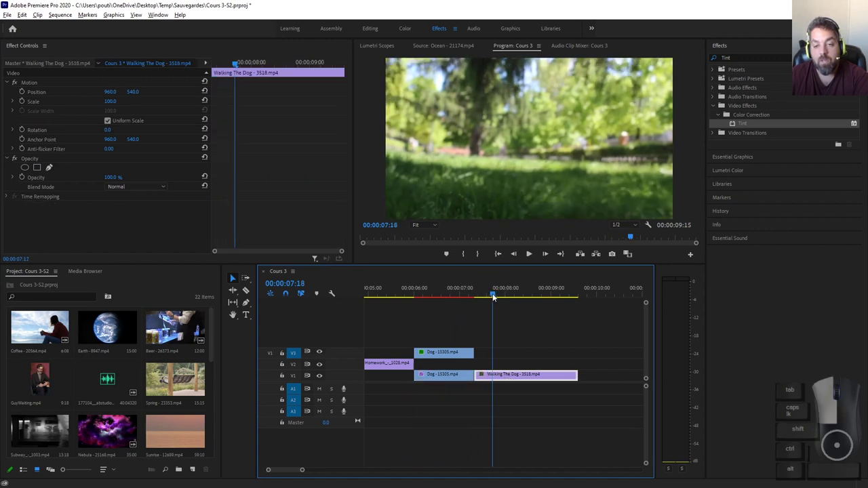
left_click_drag(743, 124, 540, 379)
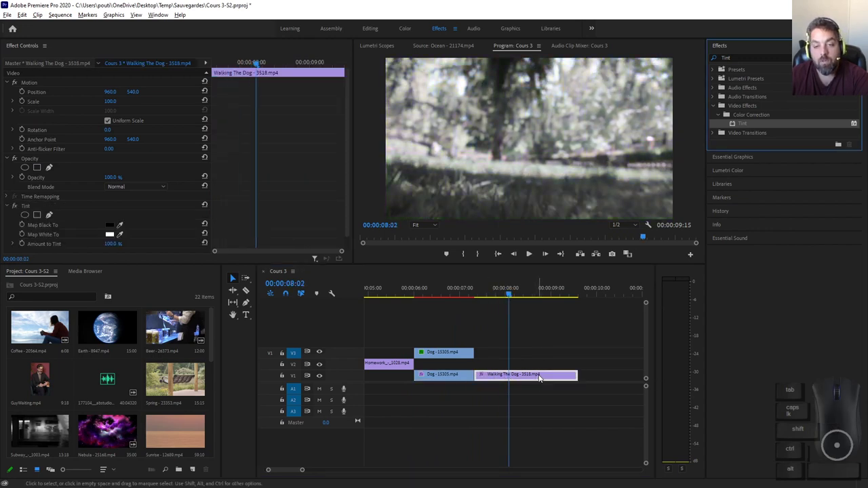
Sample the beige wall in the homework clip as the Walking The Dog Tint's Map White To colour and return to the park shot.
left_click(108, 235)
left_click(523, 197)
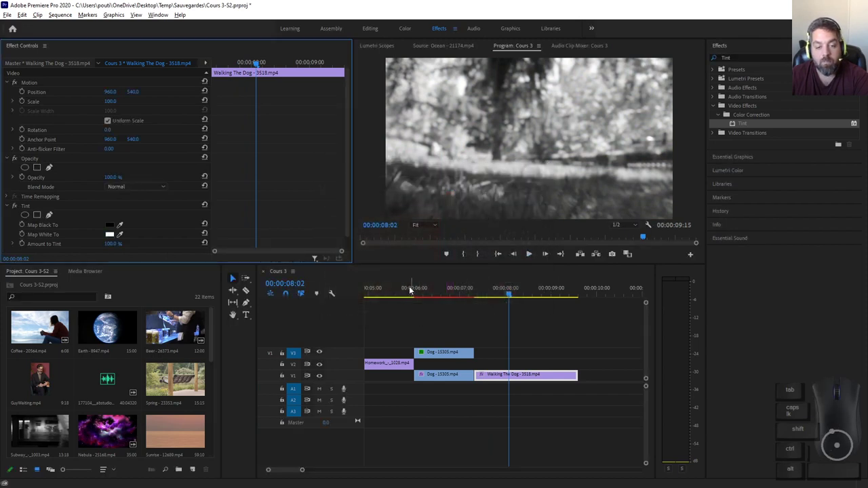
left_click(391, 288)
left_click(120, 234)
left_click(505, 104)
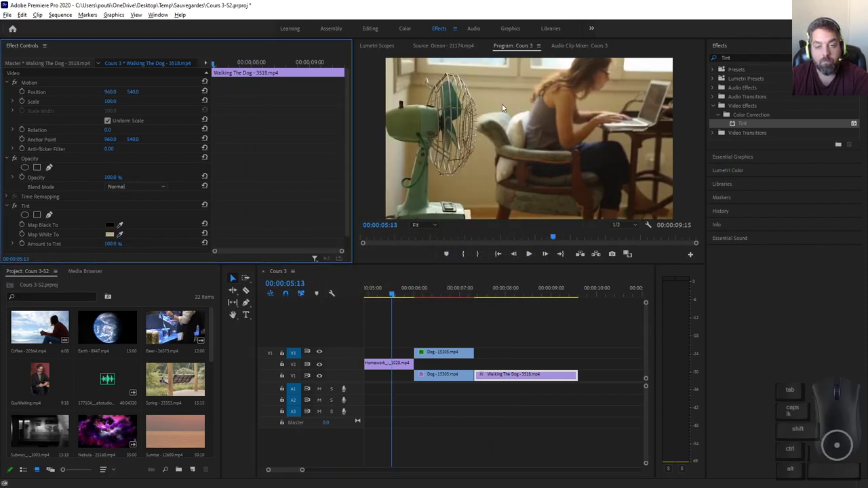
left_click(498, 292)
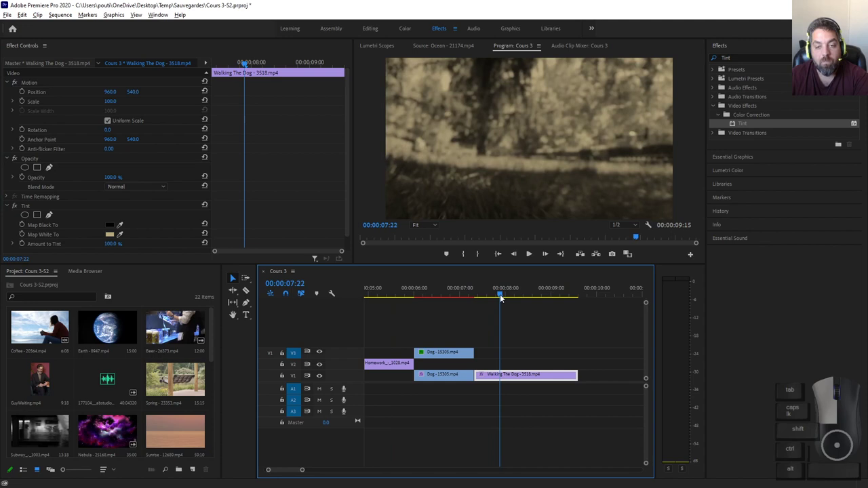
Set the Amount to Tint of the Walking The Dog clip to 25% and preview the start of the shot.
left_click(109, 243)
type("25")
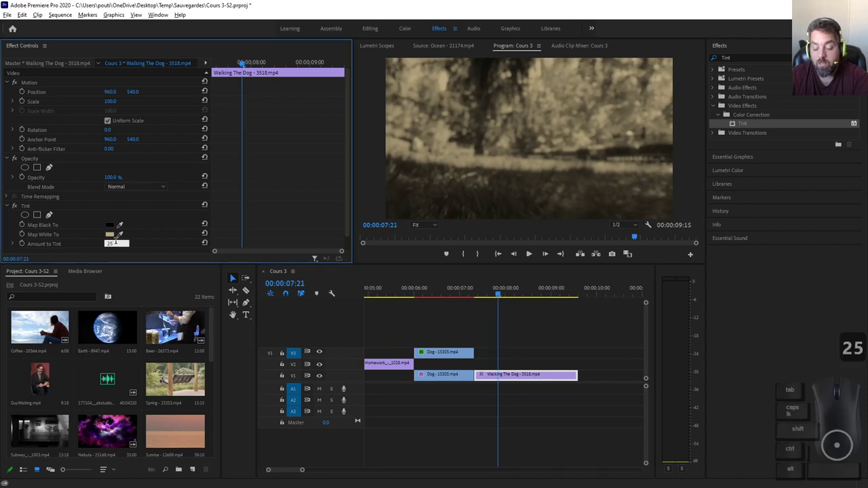
key("Return")
mouse_move(477, 295)
left_mouse_down()
mouse_move(456, 295)
mouse_move(488, 296)
mouse_move(385, 295)
mouse_move(486, 296)
left_mouse_up()
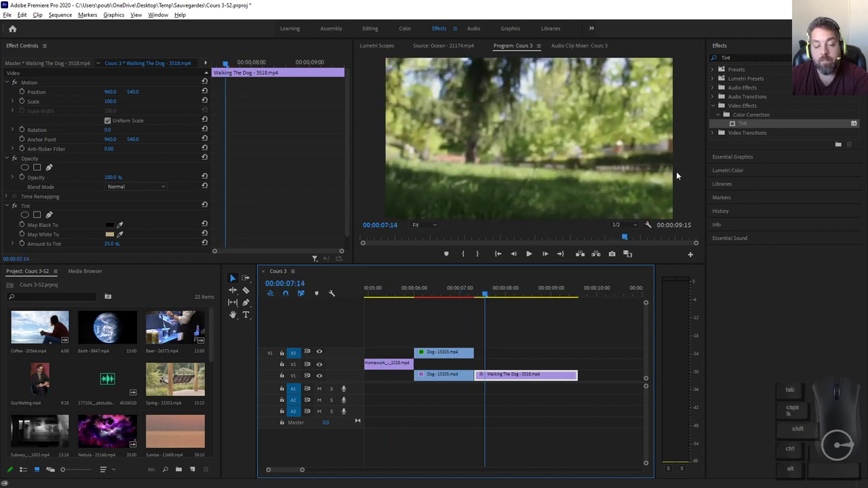
Search the effects for hls and apply Color Balance (HLS) to the Walking The Dog clip.
double_click(727, 58)
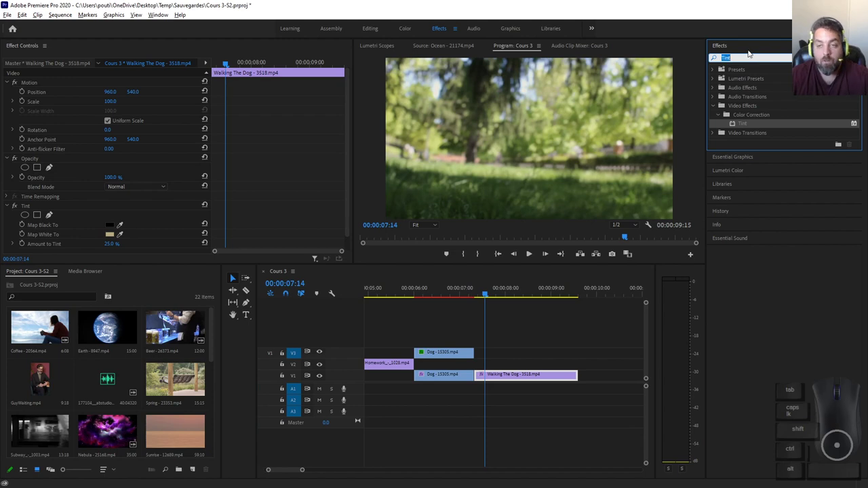
type("hls")
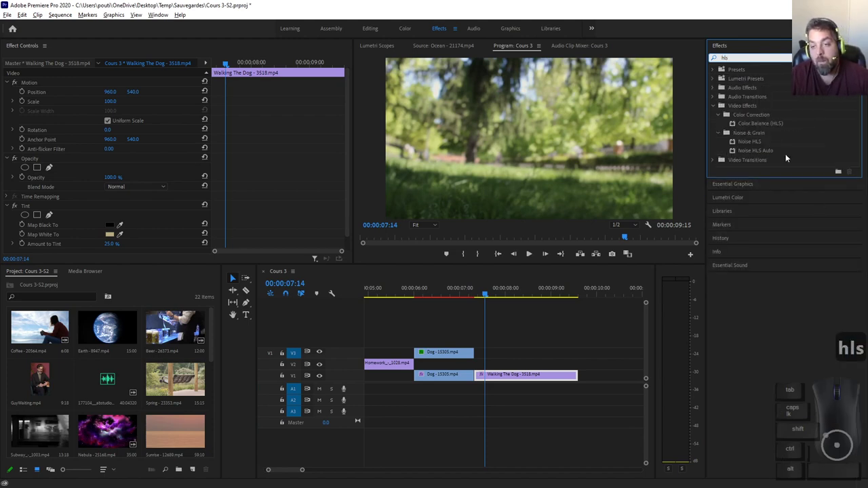
left_click_drag(760, 124, 502, 367)
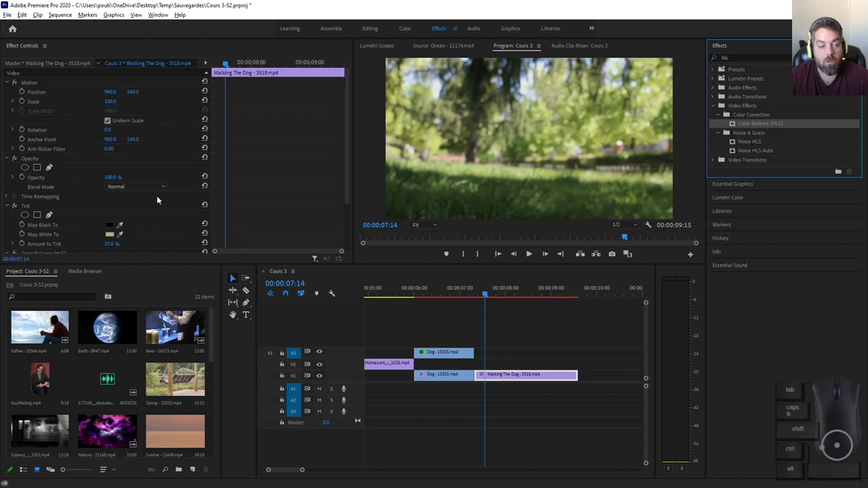
scroll(61, 224, "down", 2)
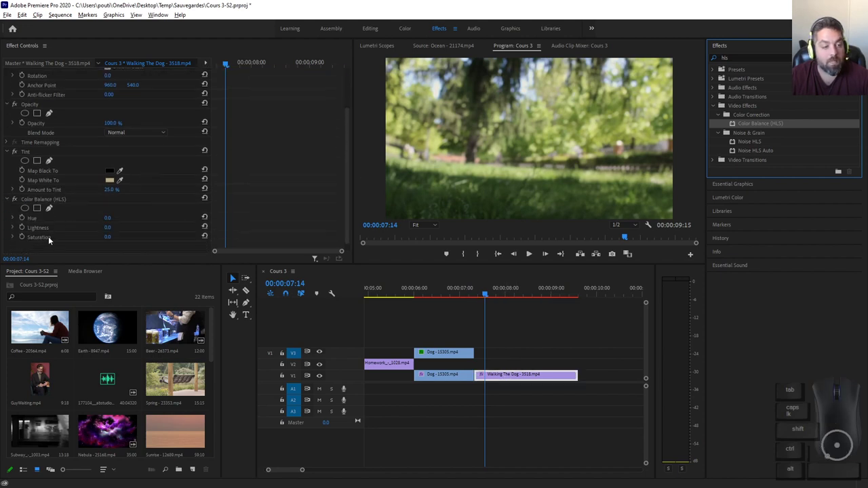
Try a Color Balance (HLS) Hue of 10 on the Walking The Dog clip.
left_click(105, 218)
type("10")
key("Return")
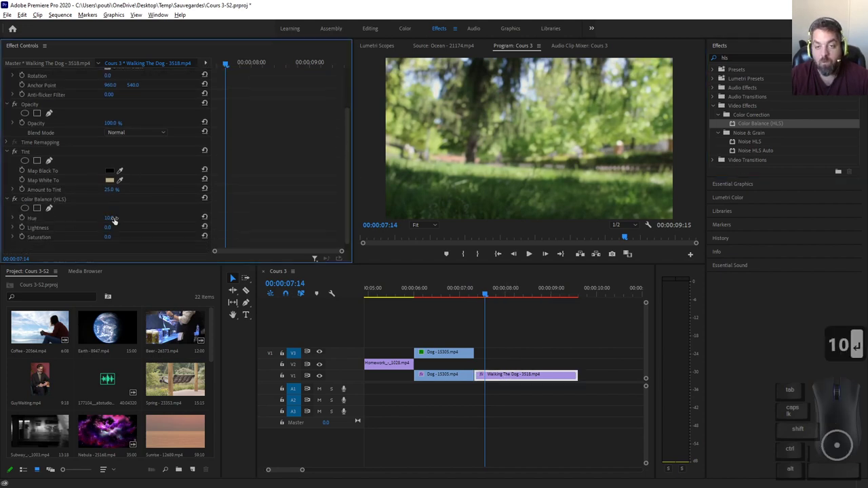
Set the Walking The Dog clip's Color Balance (HLS) Hue to -20 and compare it with the dog and homework clips.
left_click(112, 218)
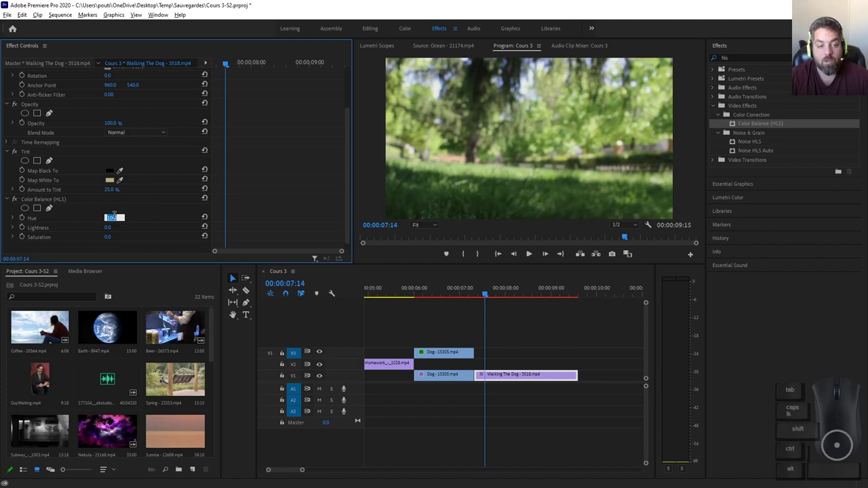
type("-20")
key("Return")
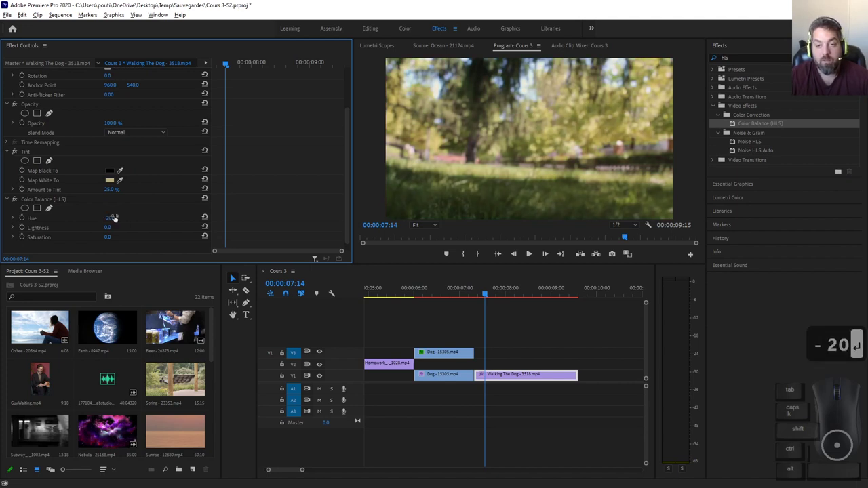
left_click(468, 294)
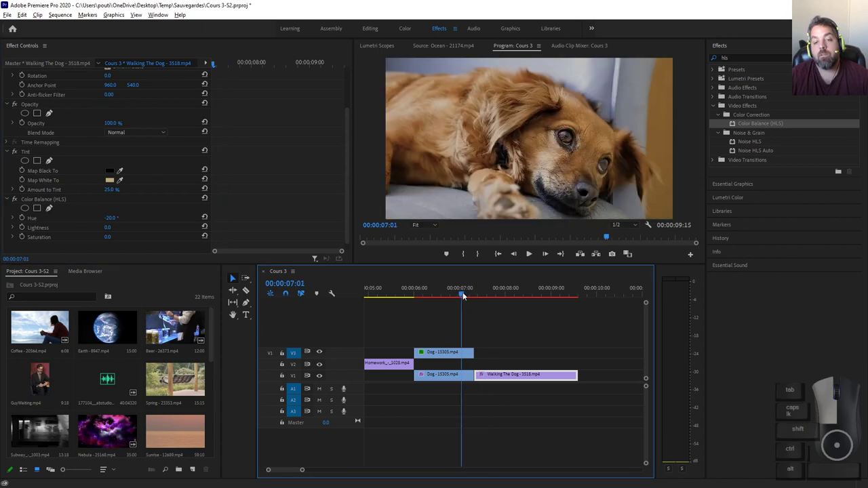
left_click_drag(455, 296, 393, 297)
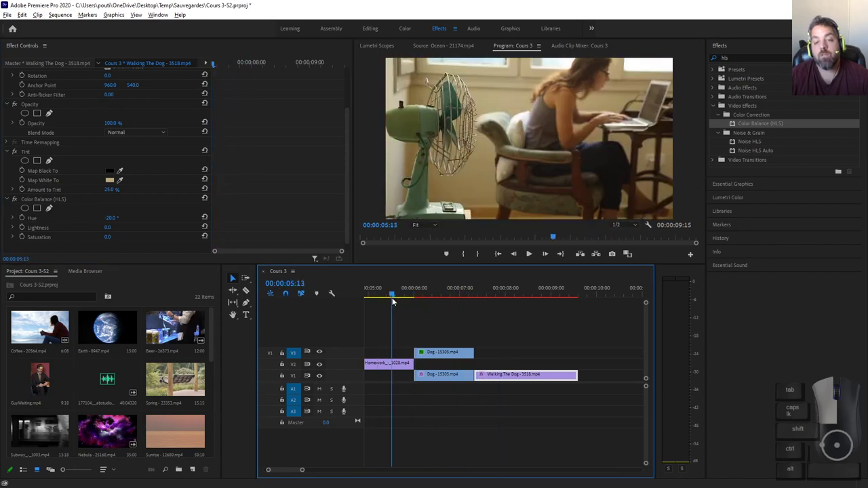
Re-enable Color Balance (HLS) on the lower Dog clip and try a Hue of -20.
left_click_drag(479, 299, 522, 293)
left_click(449, 289)
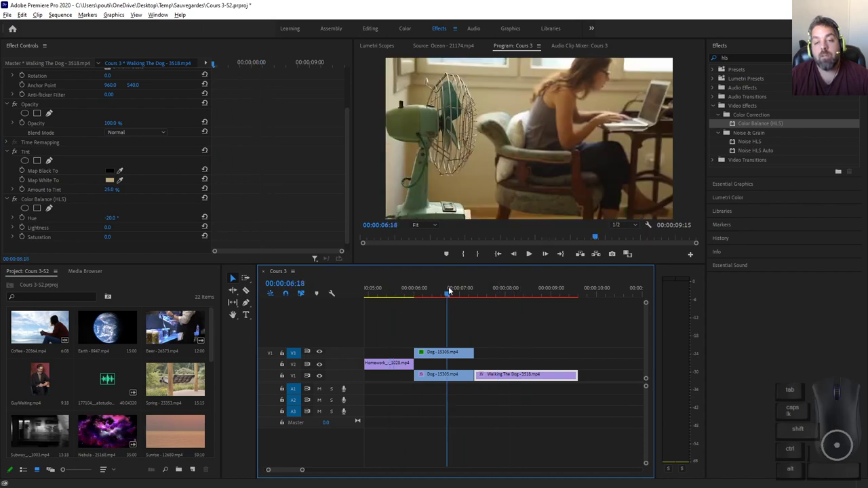
left_click(444, 374)
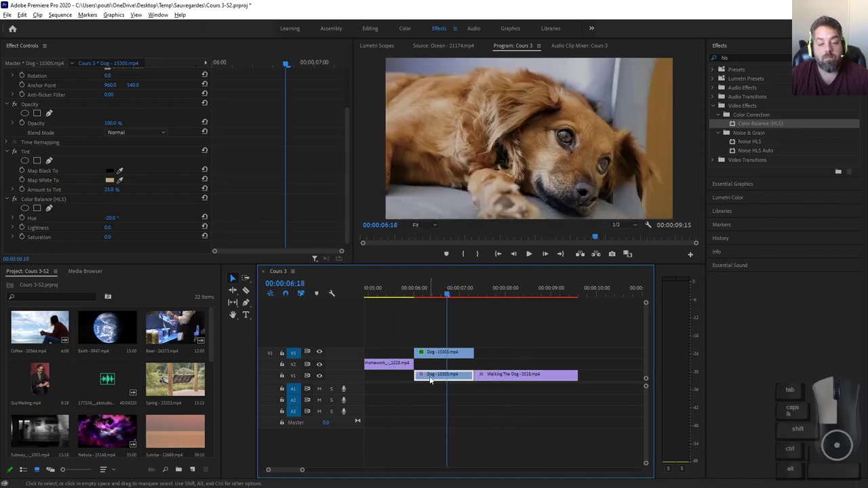
scroll(192, 238, "down", 1)
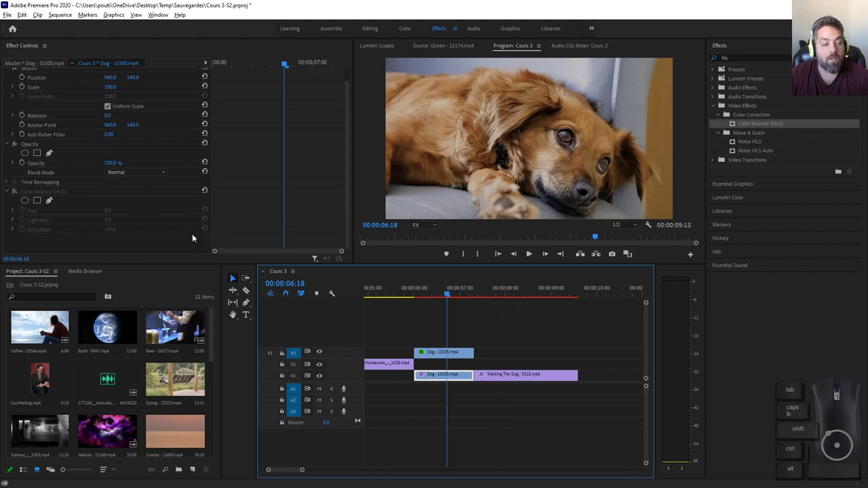
left_click(15, 192)
left_click(65, 192)
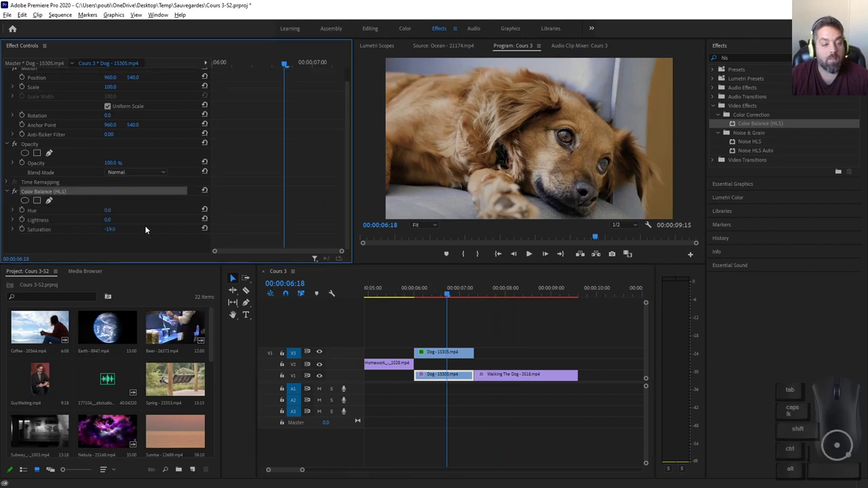
left_click(108, 210)
type("-20")
key("Return")
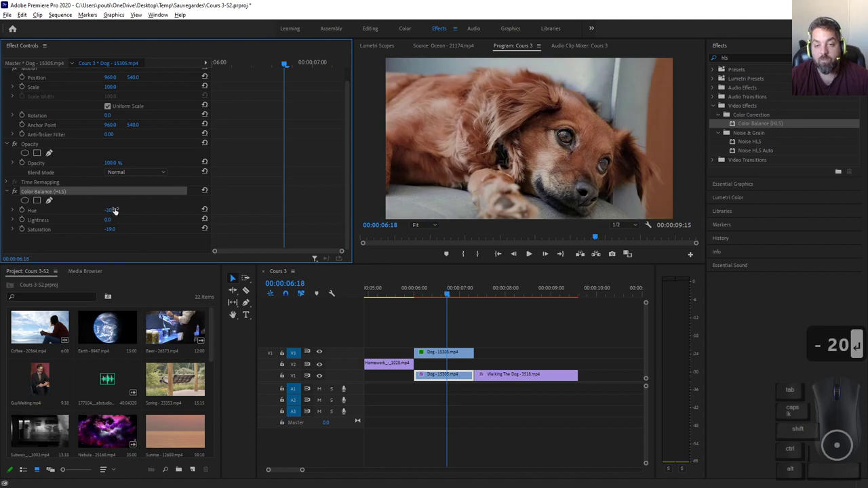
Try a Color Balance (HLS) Hue of 10 on the lower Dog clip, and set it to 5.
left_click(111, 210)
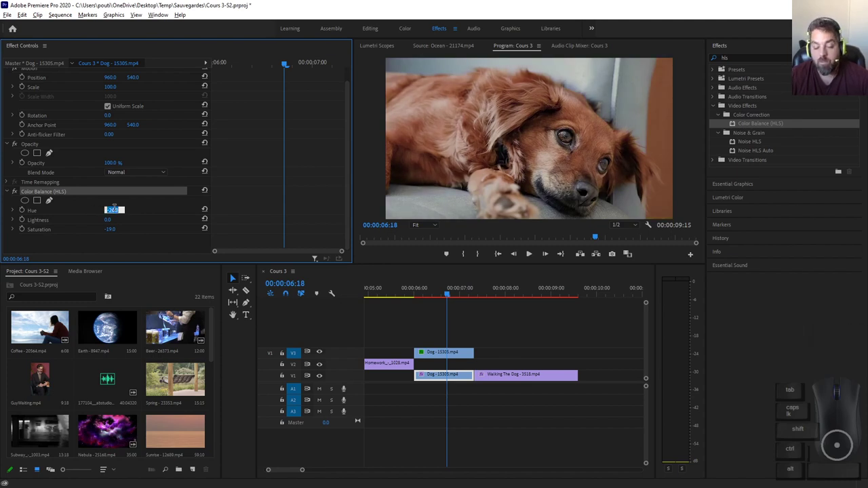
type("10")
key("Return")
left_click(114, 210)
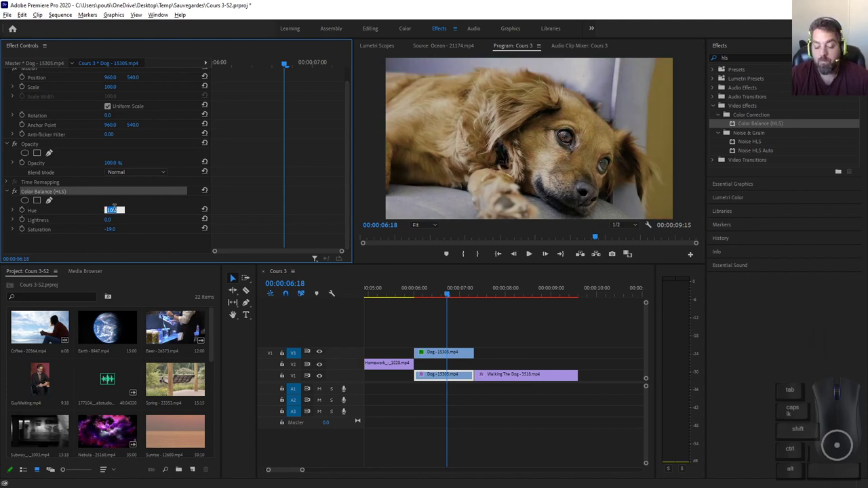
type("5")
left_click(420, 407)
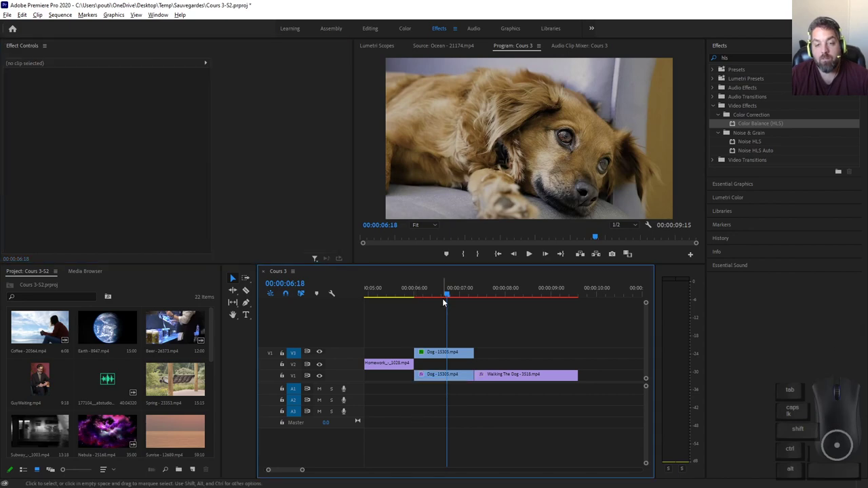
mouse_move(444, 299)
left_mouse_down()
mouse_move(393, 295)
mouse_move(543, 299)
mouse_move(450, 301)
left_mouse_up()
Check the effects on both Dog clips, try the upper one at 100% opacity, and undo that change.
left_click(444, 374)
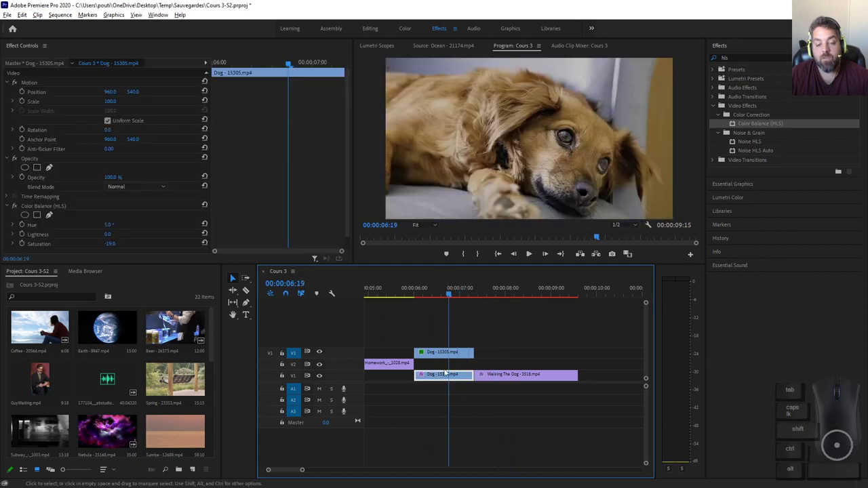
left_click(448, 354)
left_click(443, 373)
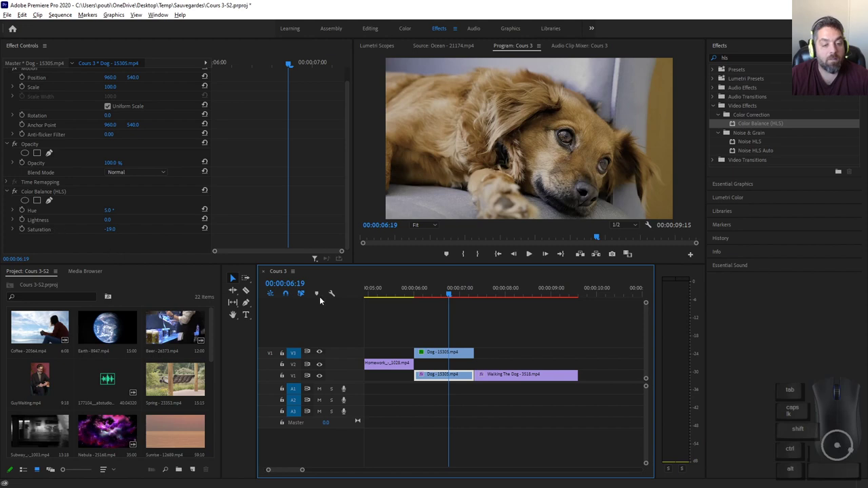
left_click(444, 352)
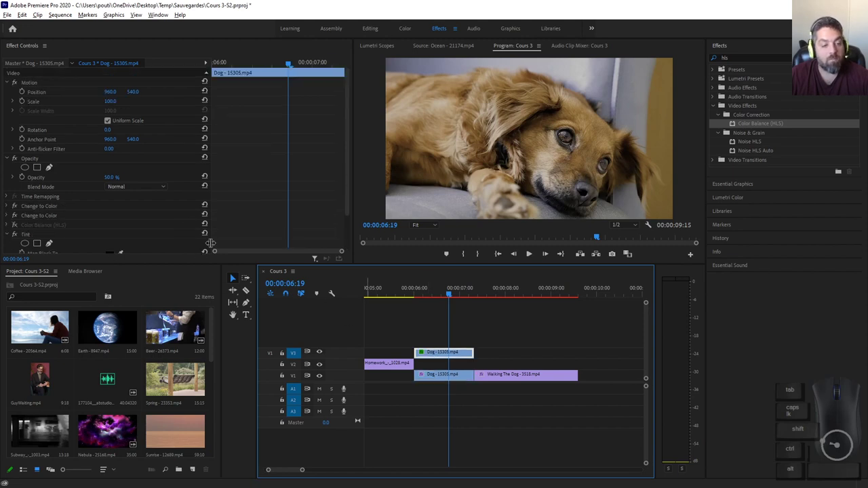
left_click(112, 177)
type("100")
key("Return")
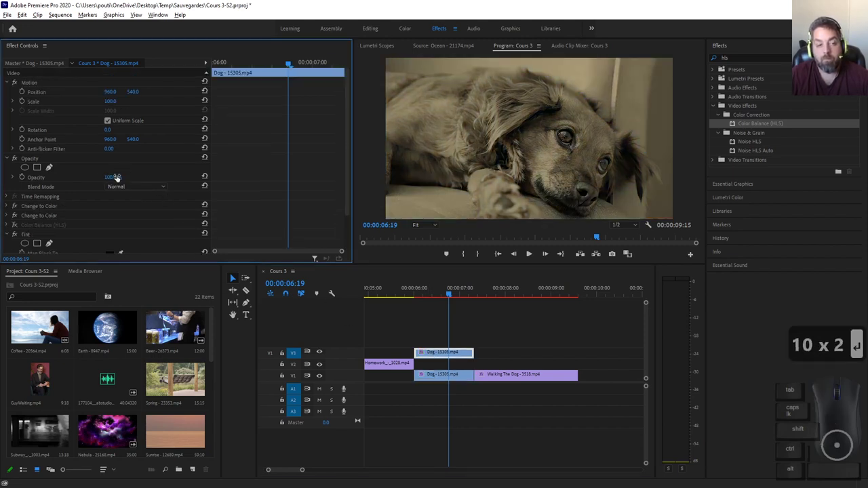
key("ctrl+z")
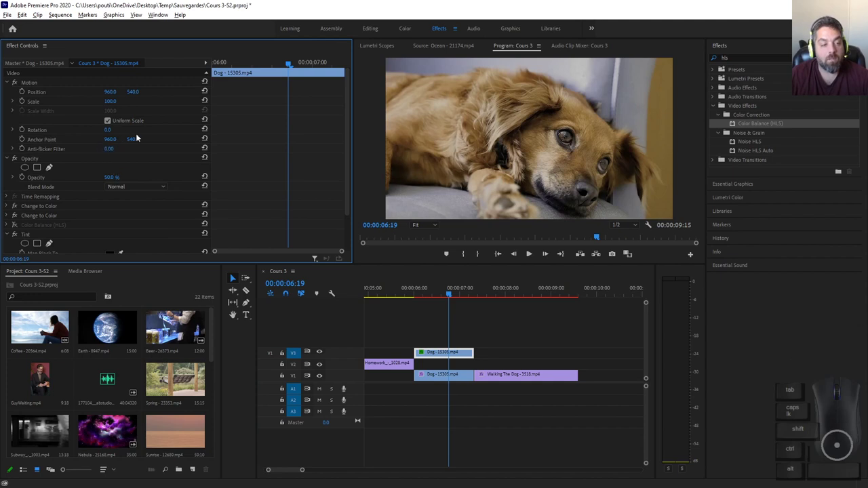
Raise the upper Dog clip's opacity to 100%.
scroll(111, 193, "down", 1)
left_click(8, 141)
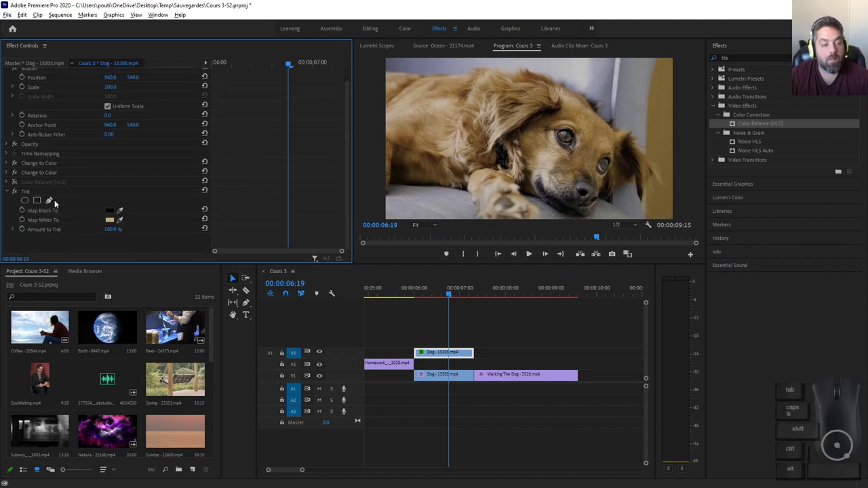
left_click(8, 144)
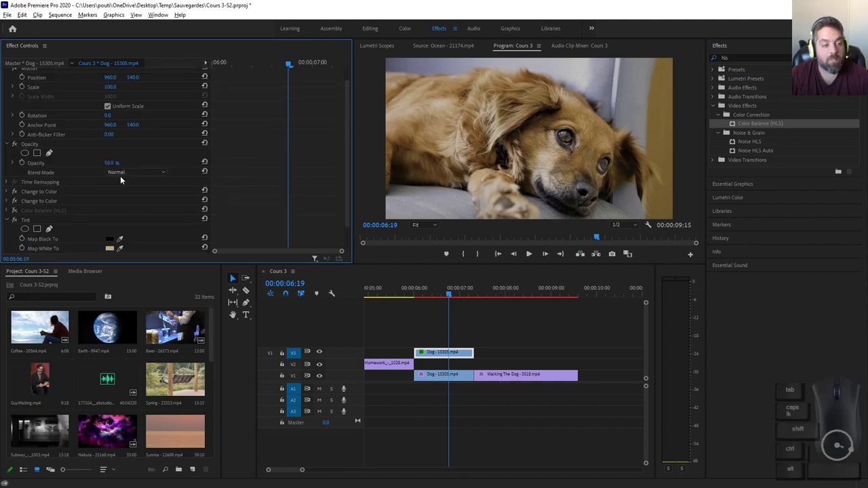
left_click_drag(110, 163, 129, 162)
Set the upper Dog clip's Amount to Tint to 41% and preview the shot from its beginning.
scroll(105, 207, "down", 2)
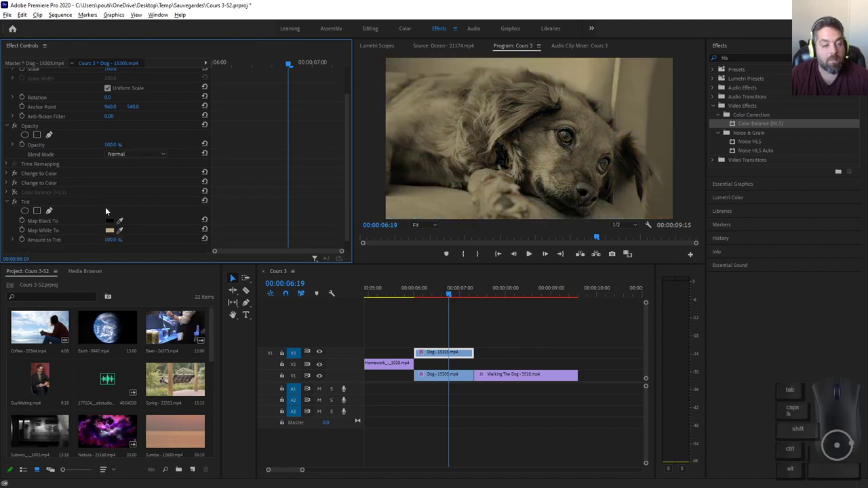
left_click(113, 230)
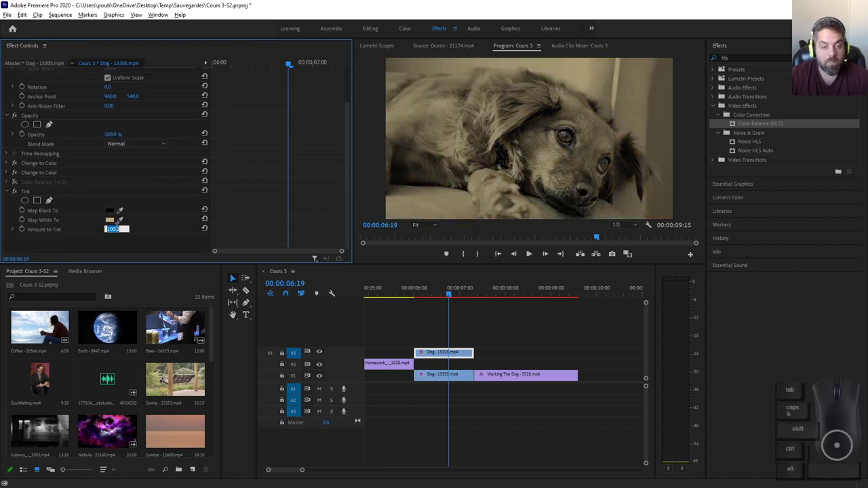
type("400")
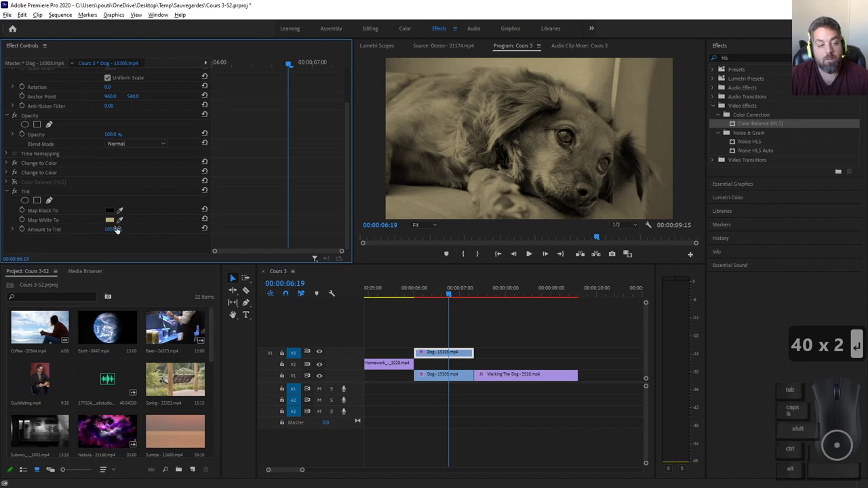
key("Return")
type("41")
key("Return")
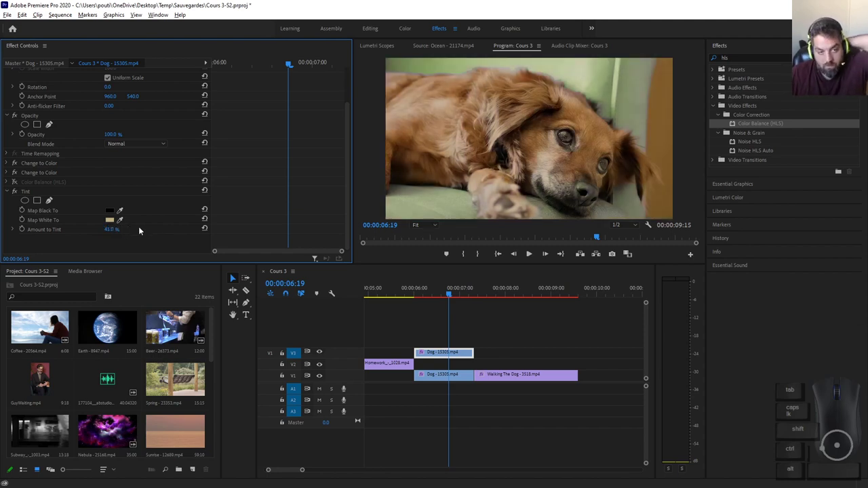
left_click_drag(450, 288, 423, 305)
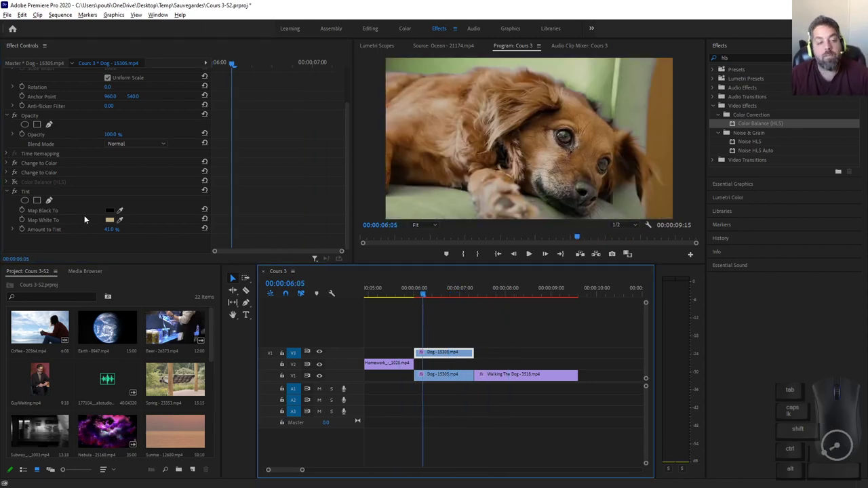
left_click_drag(407, 298, 434, 300)
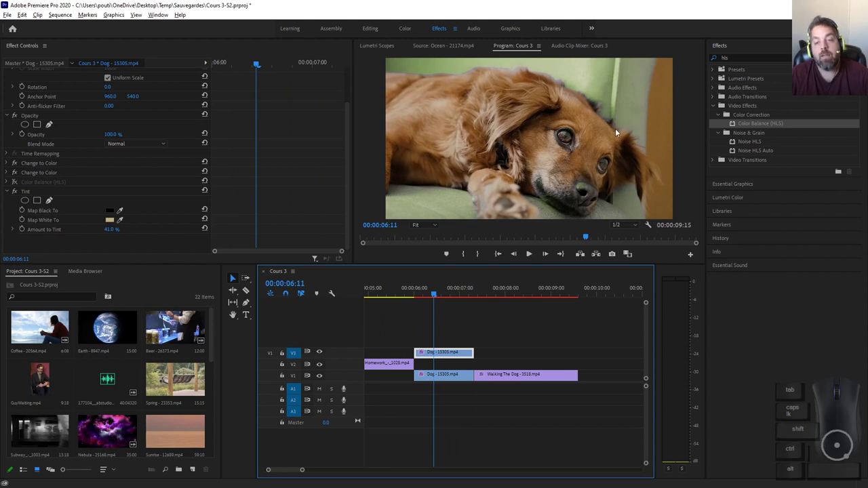
mouse_move(441, 294)
left_mouse_down()
mouse_move(382, 299)
mouse_move(440, 295)
left_mouse_up()
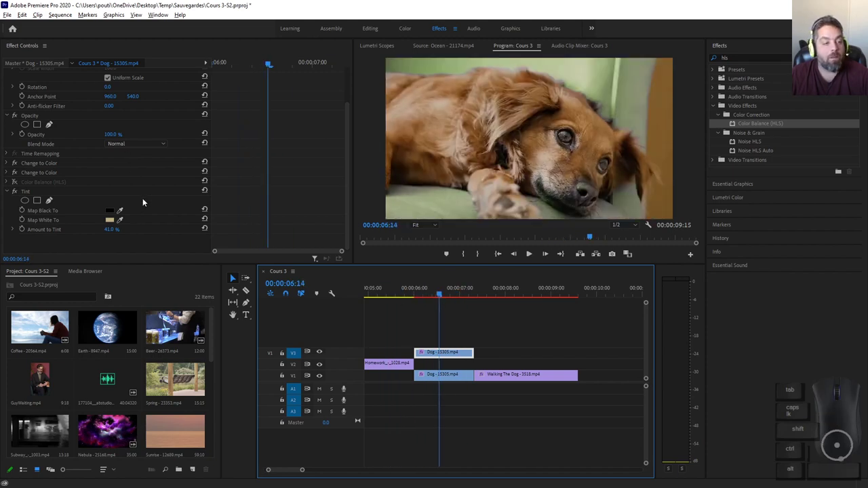
Expand the upper Dog clip's Change to Color effects and set the first one's Softness to 10%.
left_click(6, 192)
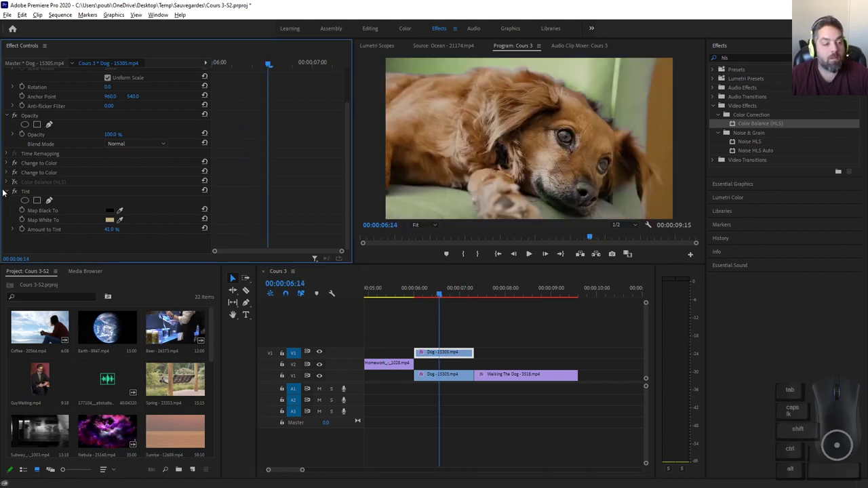
left_click(6, 211)
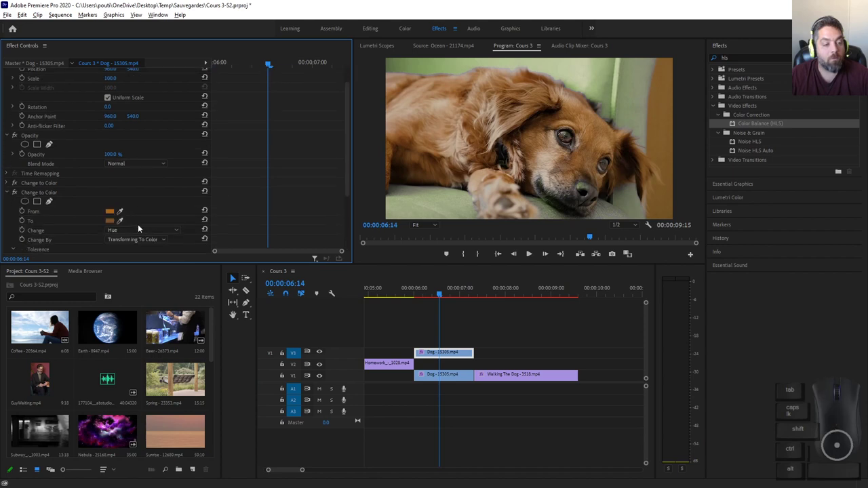
scroll(138, 224, "down", 4)
scroll(137, 232, "down", 2)
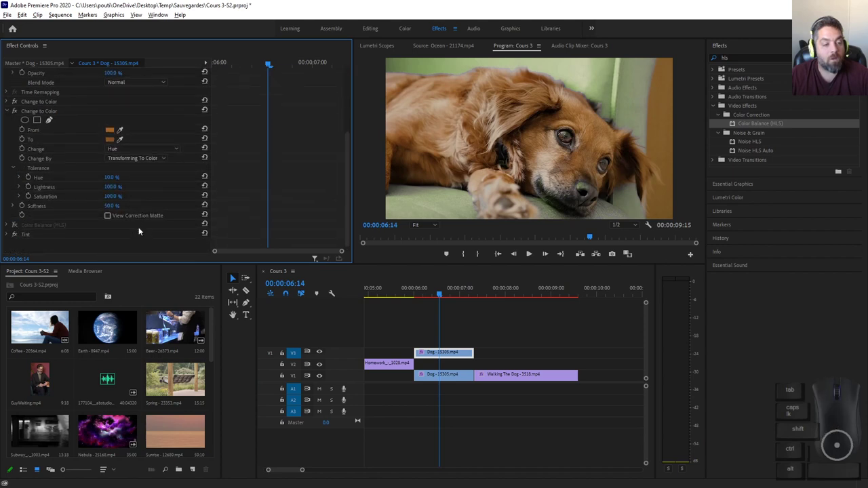
left_click(7, 101)
left_click_drag(112, 168, 177, 169)
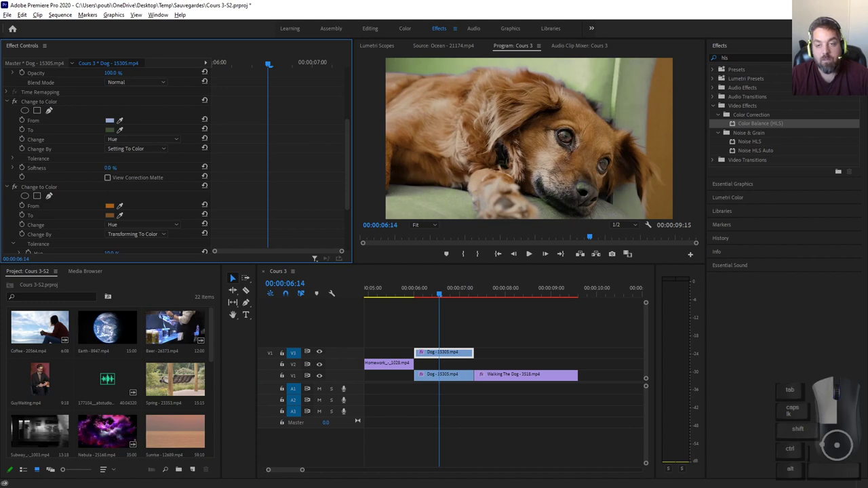
left_click_drag(177, 168, 119, 188)
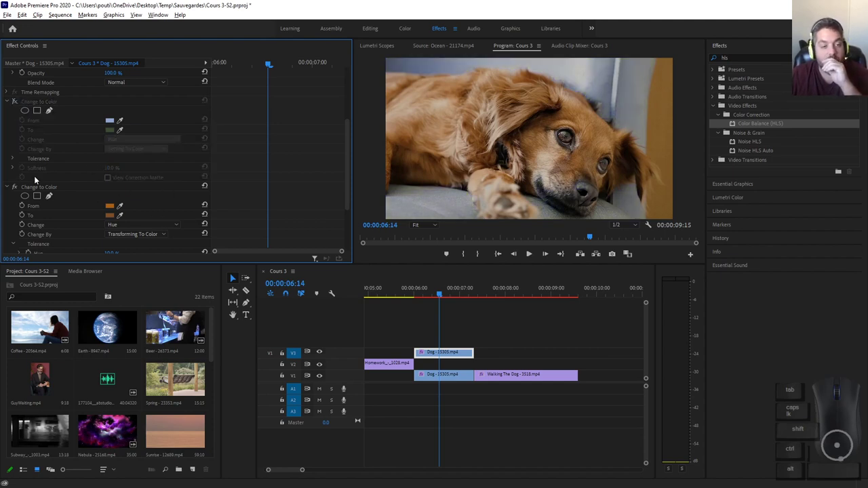
Disable both Change to Color effects on the upper Dog clip to compare the shot, and re-enable only the first.
left_click(14, 187)
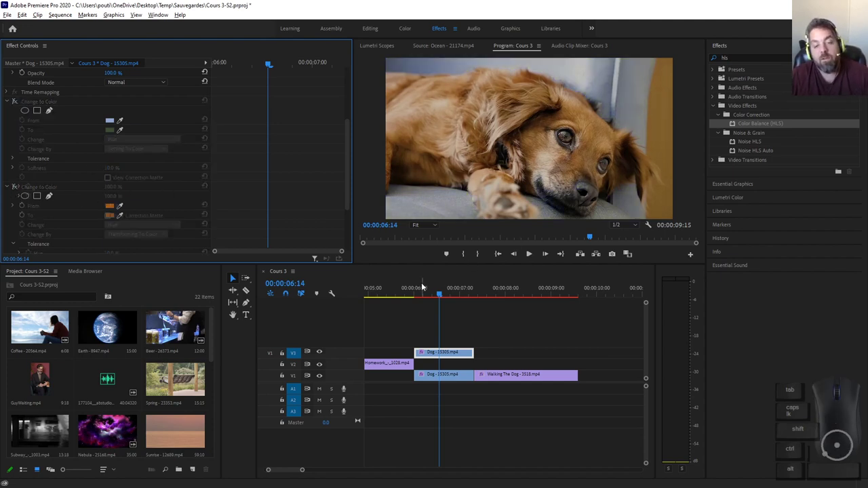
mouse_move(421, 288)
left_mouse_down()
mouse_move(406, 287)
mouse_move(432, 287)
mouse_move(388, 288)
mouse_move(480, 287)
mouse_move(427, 288)
left_mouse_up()
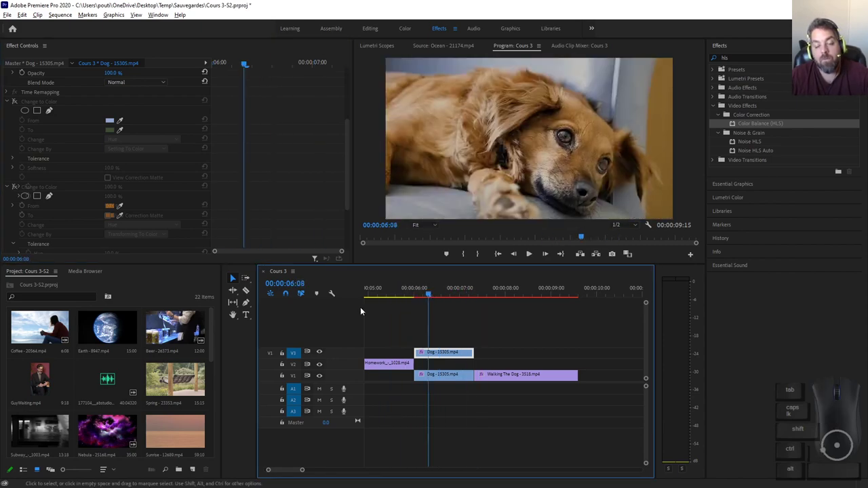
left_click(14, 102)
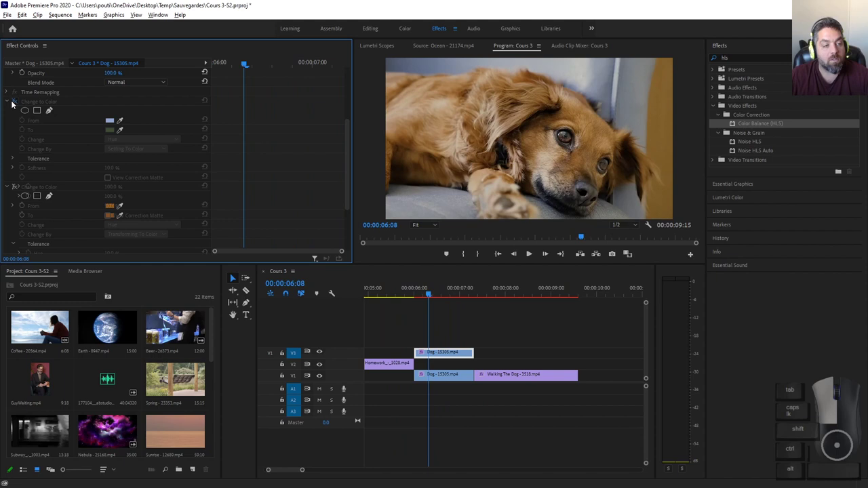
left_click(16, 187)
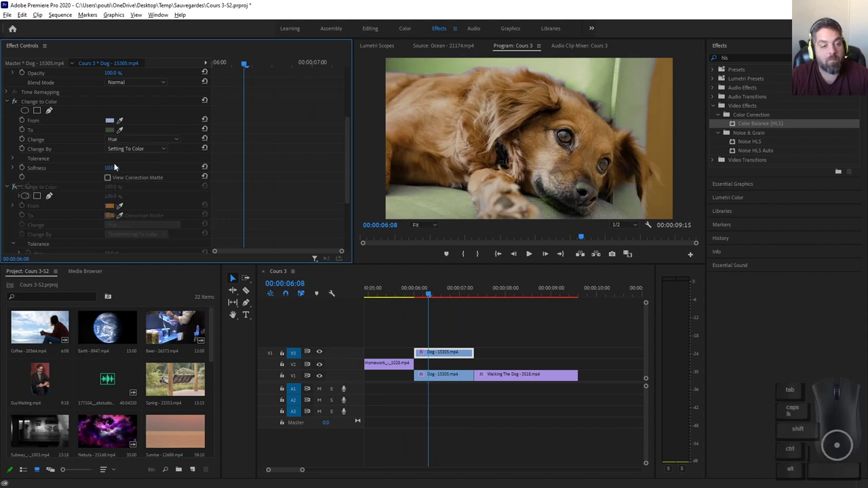
Try a neutral grey target colour and the Hue & Lightness change mode on the first Change to Color effect, returning the mode to Hue.
left_click(116, 131)
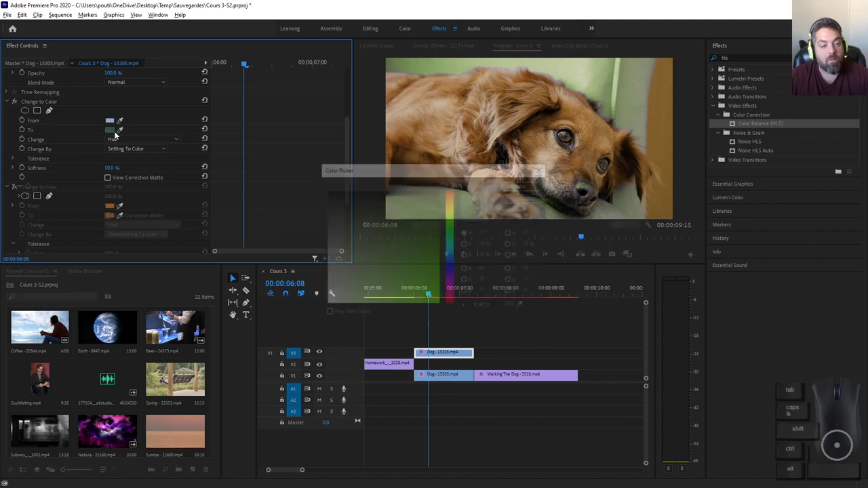
left_click(542, 187)
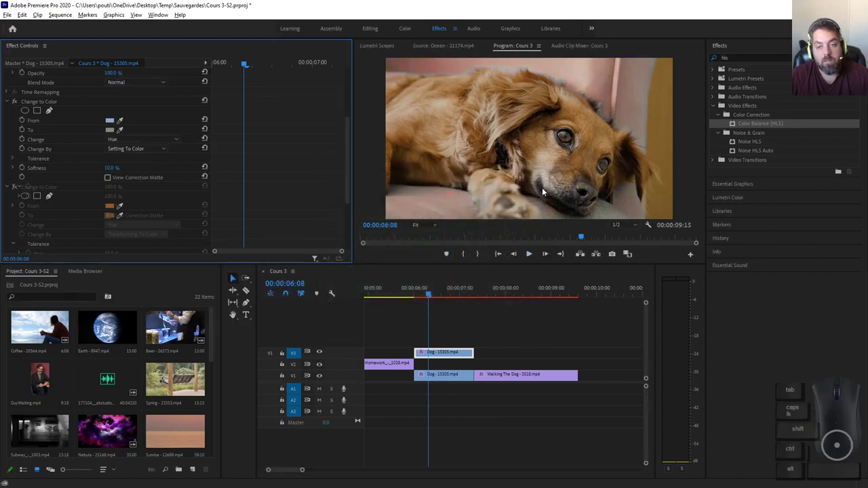
left_click(147, 139)
left_click(152, 158)
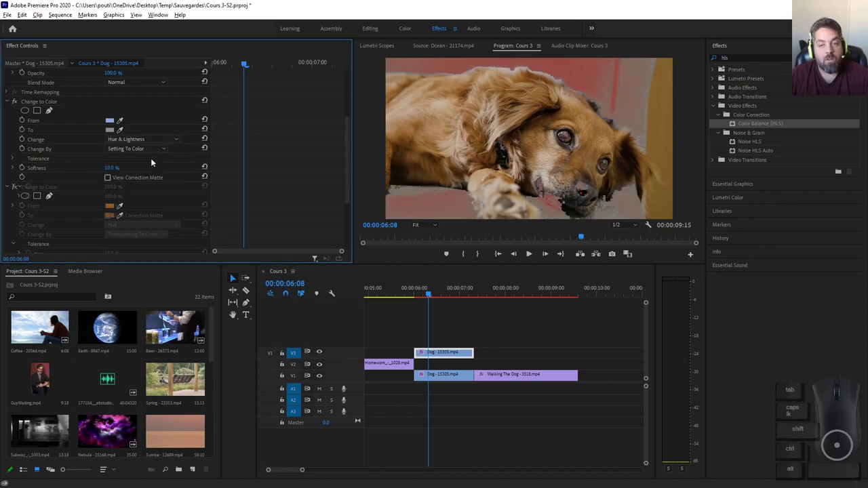
left_click(109, 129)
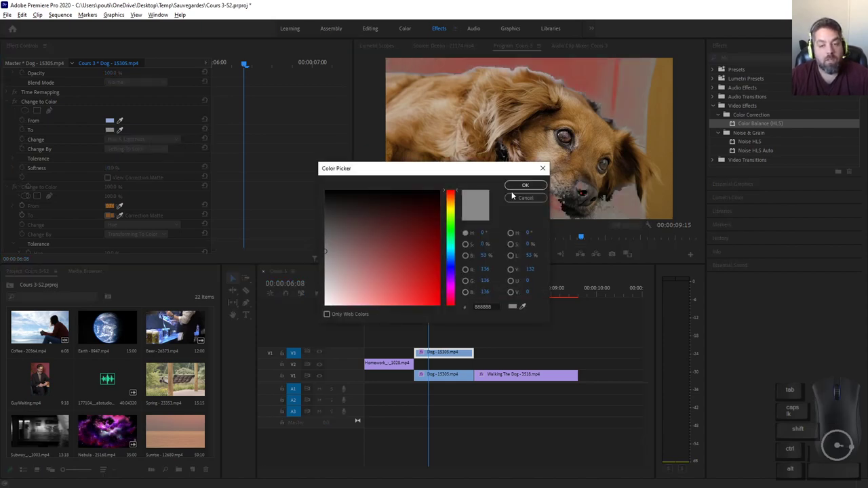
left_click(516, 197)
left_click(129, 138)
left_click(136, 147)
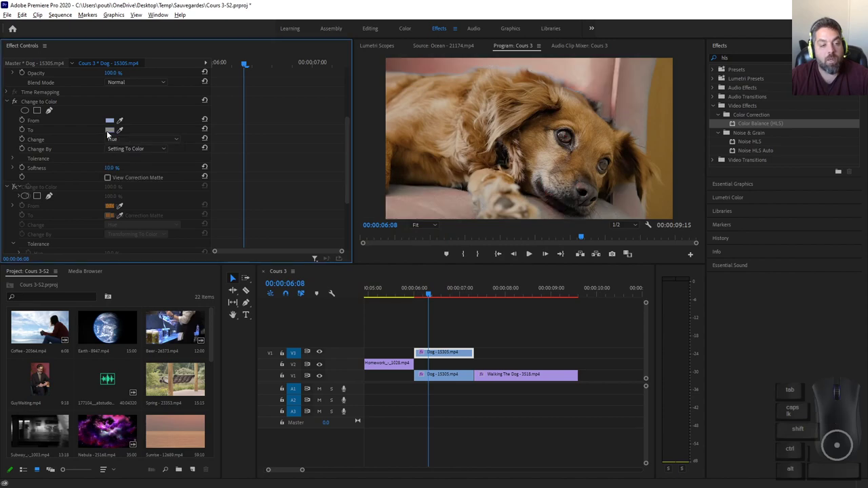
Set the first Change to Color effect's target to a dark olive yellow-green and its Softness to 0%, and scrub the shot.
left_click(109, 131)
left_click(435, 245)
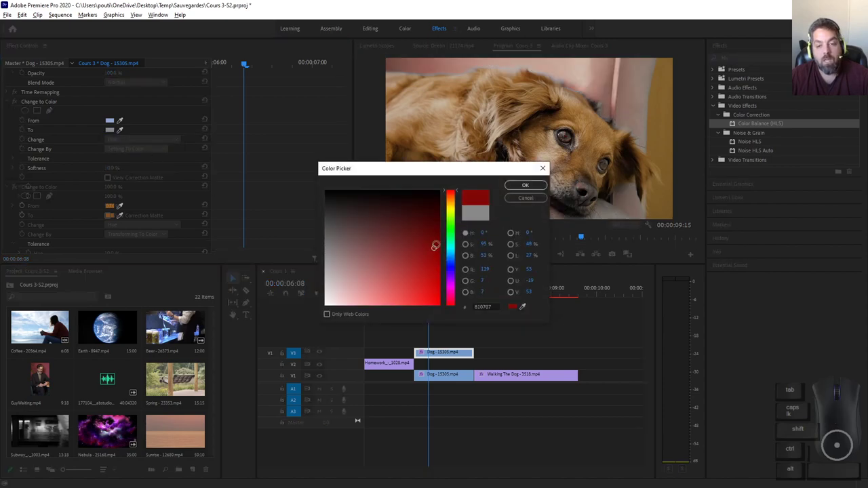
left_click(453, 219)
left_click(525, 185)
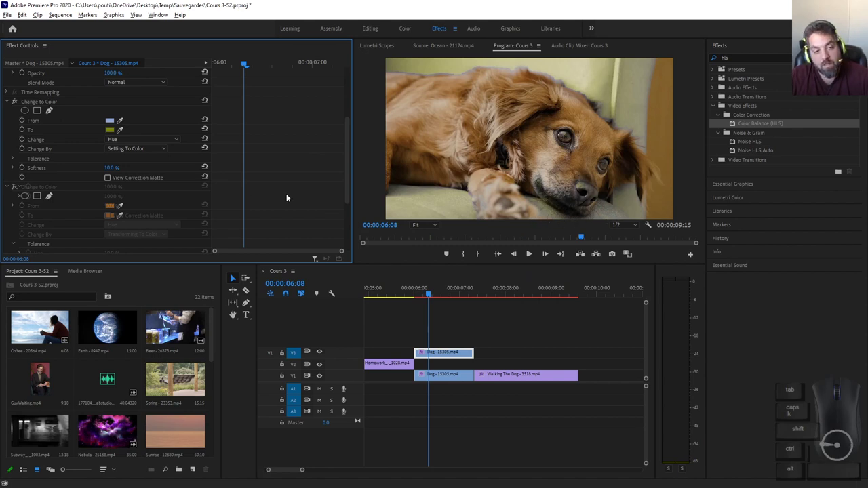
mouse_move(114, 169)
left_mouse_down()
mouse_move(101, 168)
mouse_move(124, 165)
left_mouse_up()
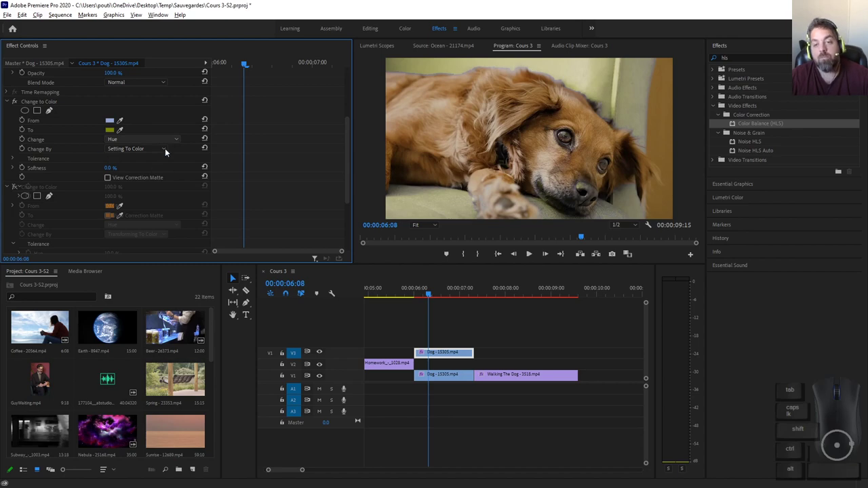
left_click_drag(407, 293, 426, 305)
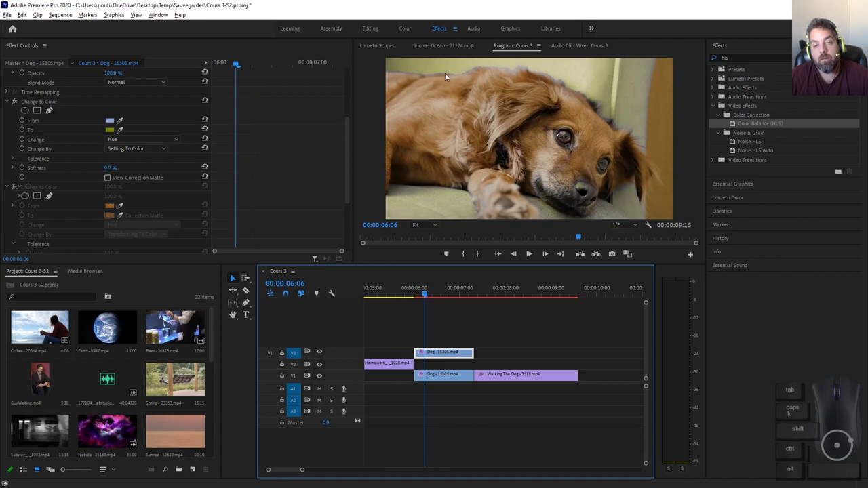
left_click_drag(416, 296, 393, 301)
Find the Tint effect and apply it to the Computer Keyboard clip.
scroll(292, 473, "up", 5)
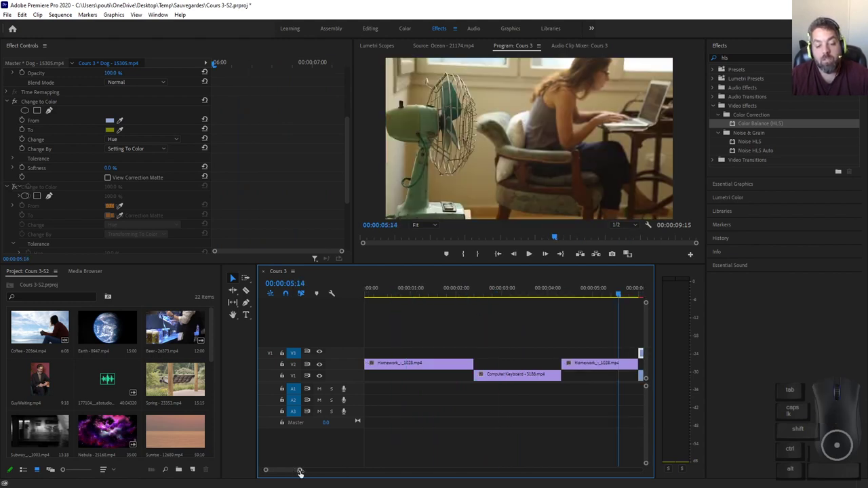
mouse_move(301, 472)
left_mouse_down()
mouse_move(286, 470)
mouse_move(311, 470)
left_mouse_up()
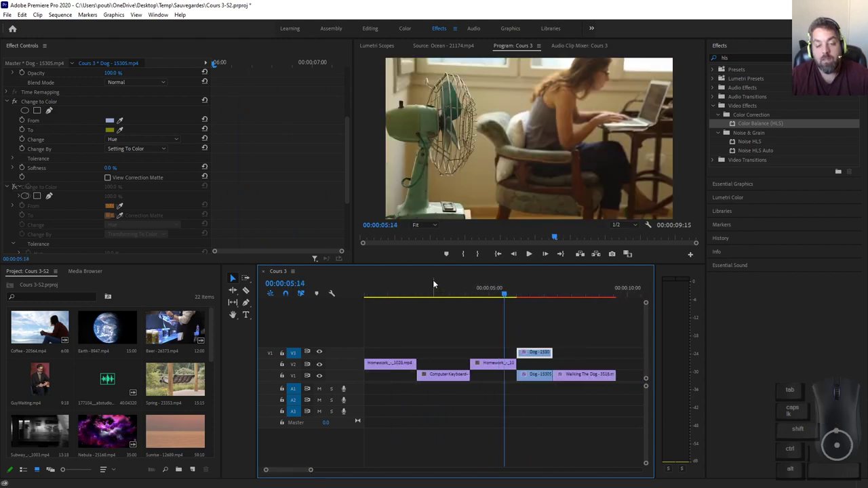
mouse_move(440, 290)
left_mouse_down()
mouse_move(401, 293)
mouse_move(425, 293)
left_mouse_up()
double_click(729, 58)
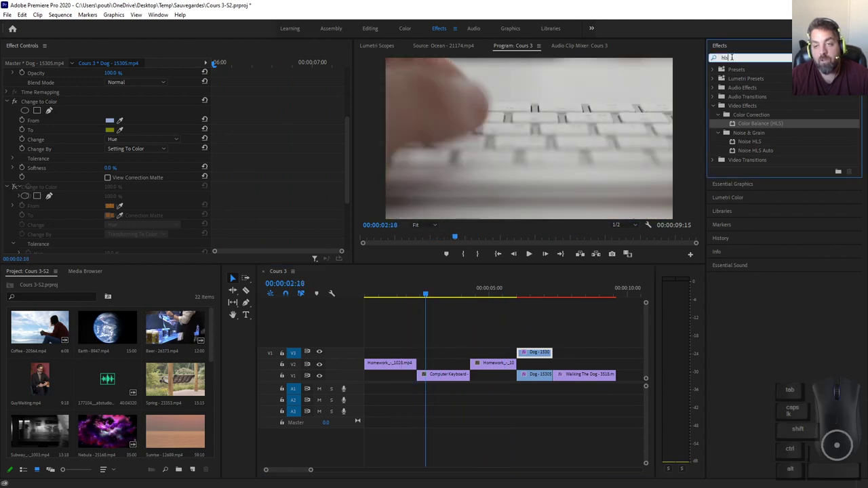
type("tint")
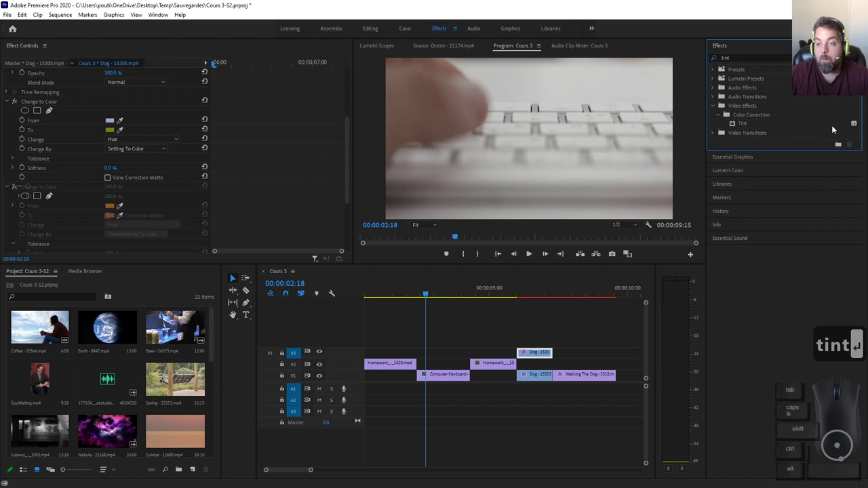
left_click_drag(740, 123, 444, 378)
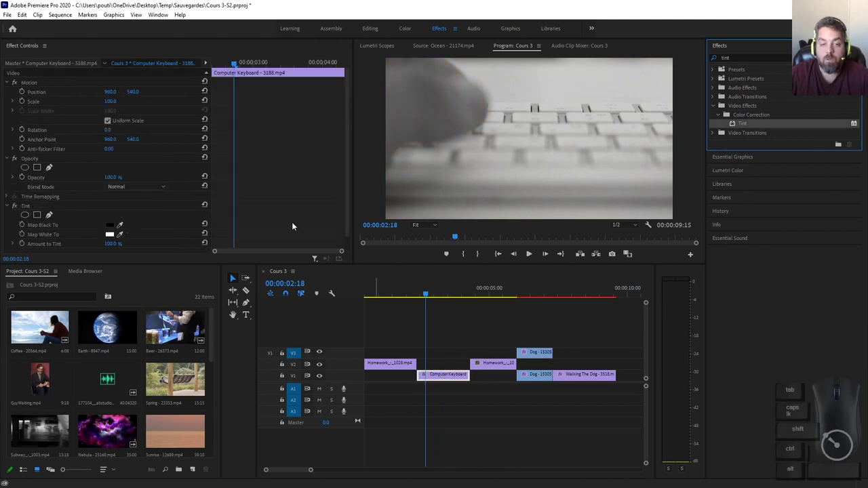
Sample the Computer Keyboard clip's Map White To colour from the Homework footage.
left_click(490, 365)
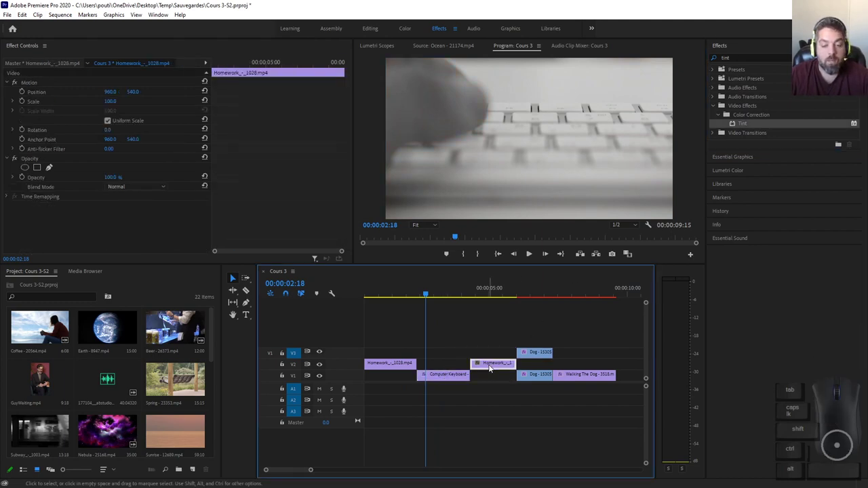
left_click(442, 377)
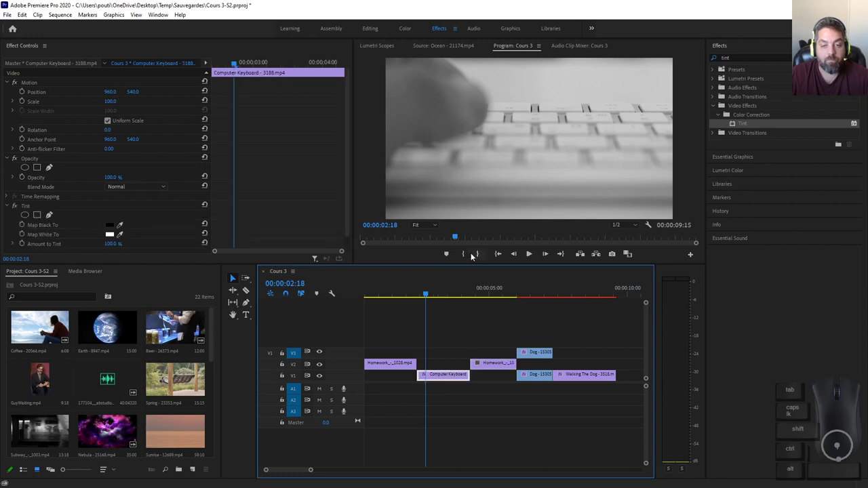
left_click(490, 289)
left_click(120, 234)
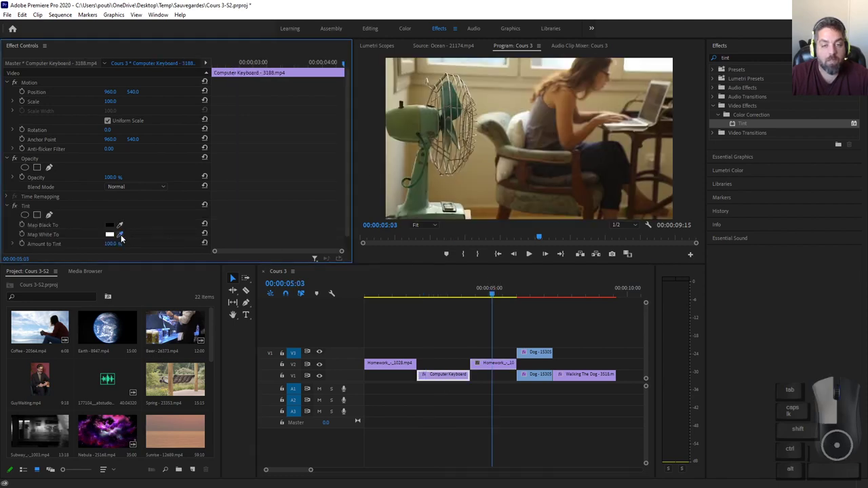
left_click_drag(438, 295, 442, 295)
Set the Computer Keyboard clip's Amount to Tint to 60% and scrub through the shot.
left_click(110, 244)
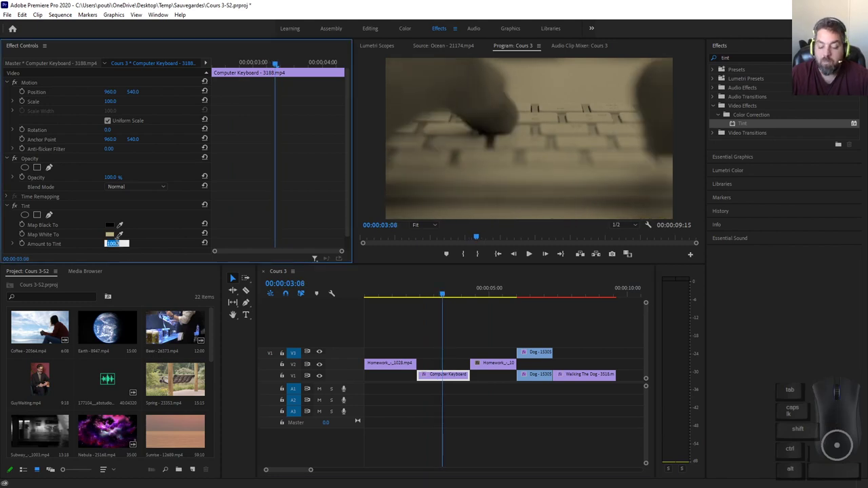
type("60")
key("Return")
mouse_move(445, 296)
left_mouse_down()
mouse_move(475, 295)
mouse_move(451, 294)
left_mouse_up()
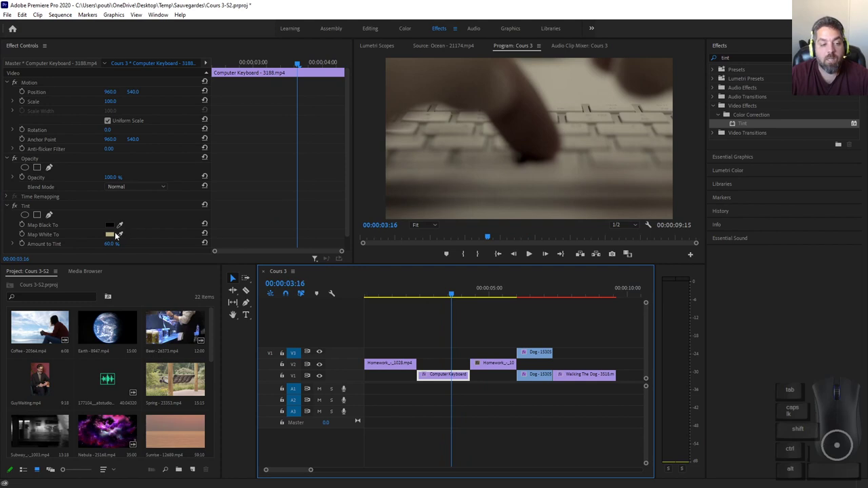
Change the Computer Keyboard clip's Map White To colour to the more saturated #B7922F and compare it with the Homework shot.
left_click(113, 234)
left_click(410, 272)
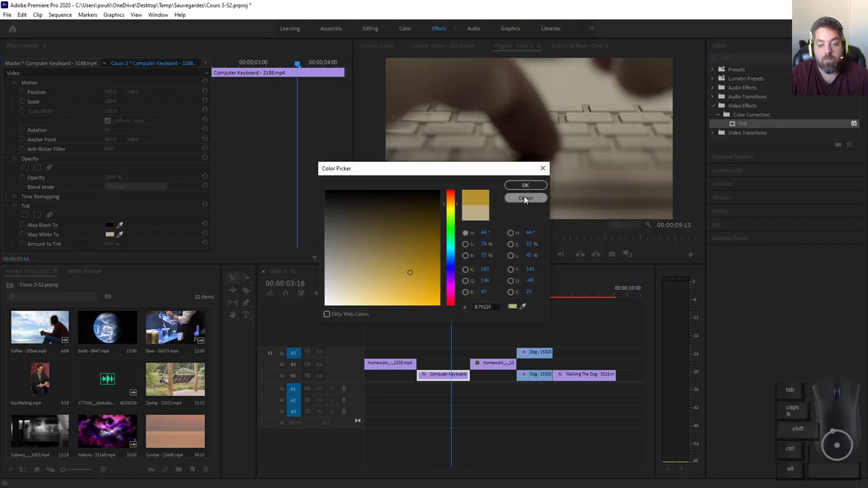
left_click(524, 185)
left_click(486, 298)
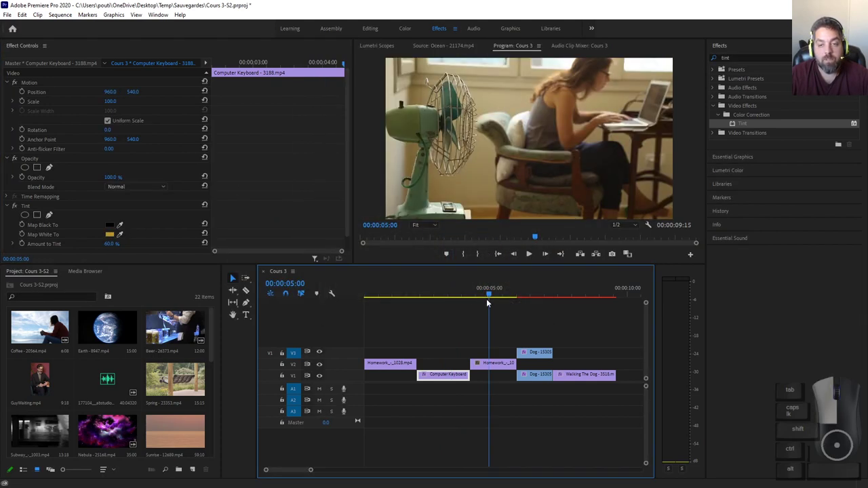
left_click(445, 296)
Set the Computer Keyboard clip's Amount to Tint to 40% and scrub back to the start of the sequence.
left_click(112, 243)
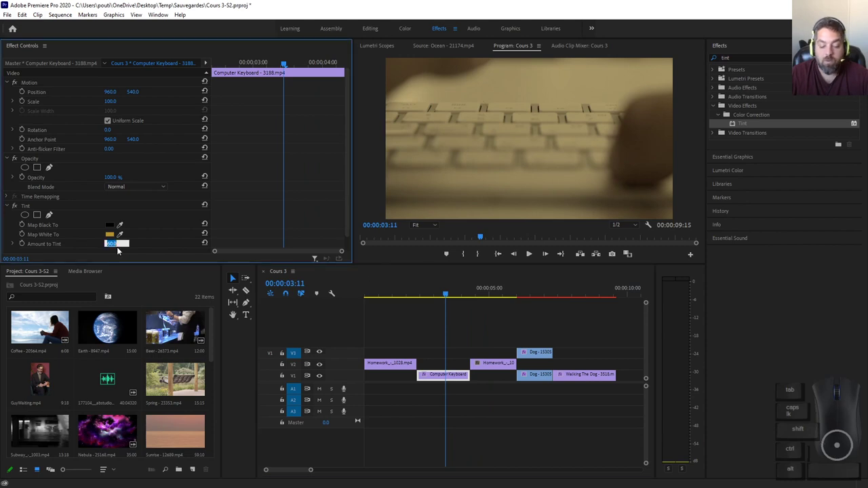
type("40")
key("Return")
left_click_drag(461, 296, 367, 302)
Set the Computer Keyboard clip's Amount to Tint to 30% and play the sequence from its beginning.
left_click(111, 244)
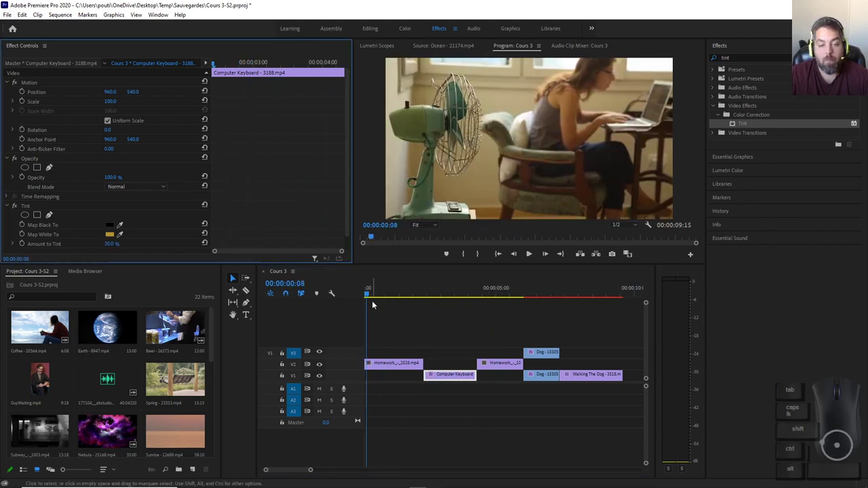
left_click(338, 294)
key("space")
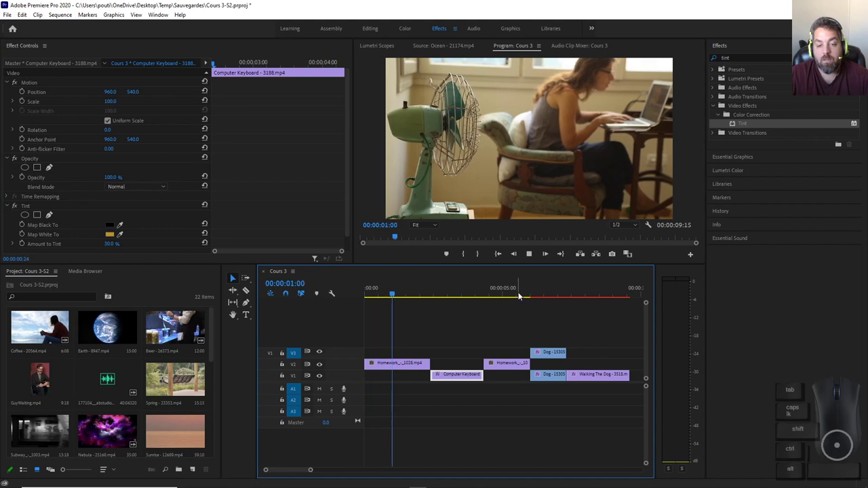
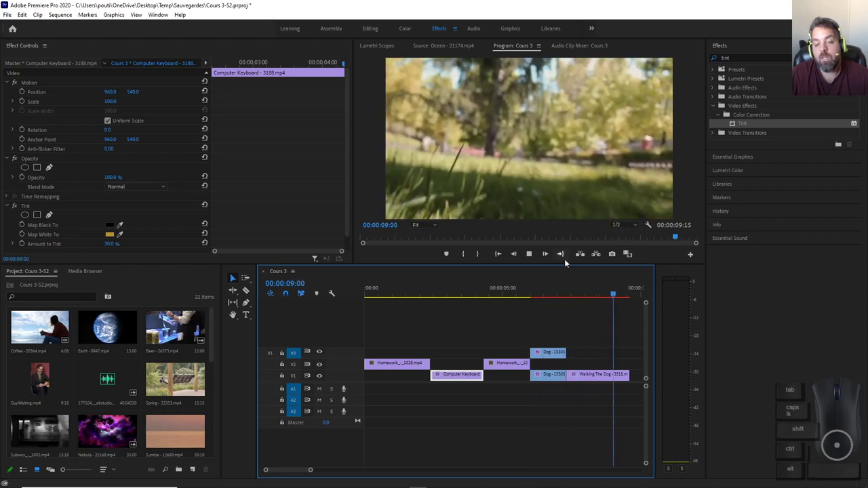
Disable the first Change to Color effect on the upper Dog clip and compare the shot with the preceding Homework footage.
left_click(549, 353)
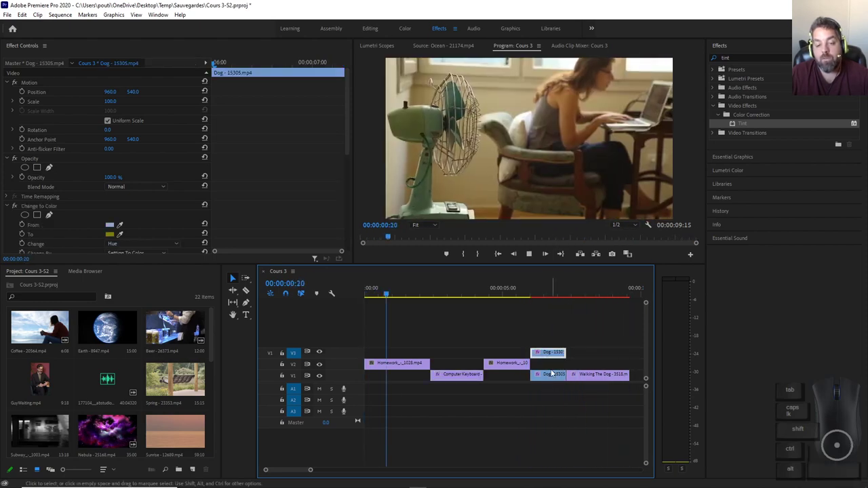
left_click(542, 292)
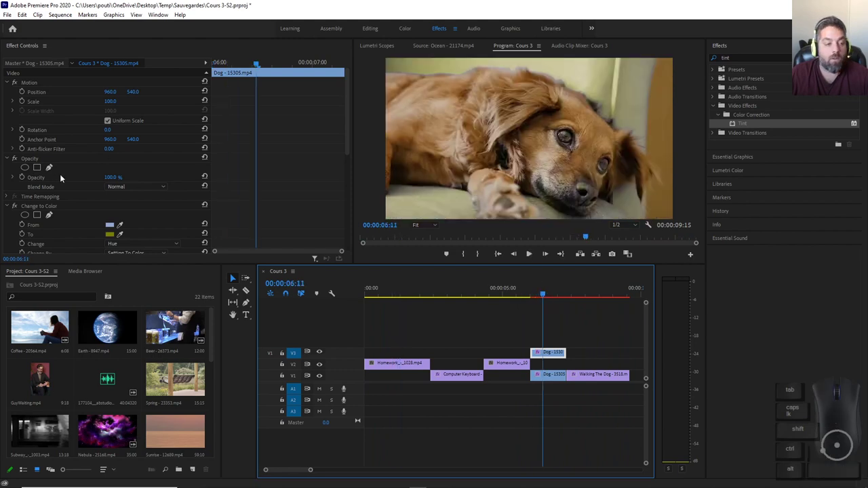
left_click(15, 211)
left_click(15, 206)
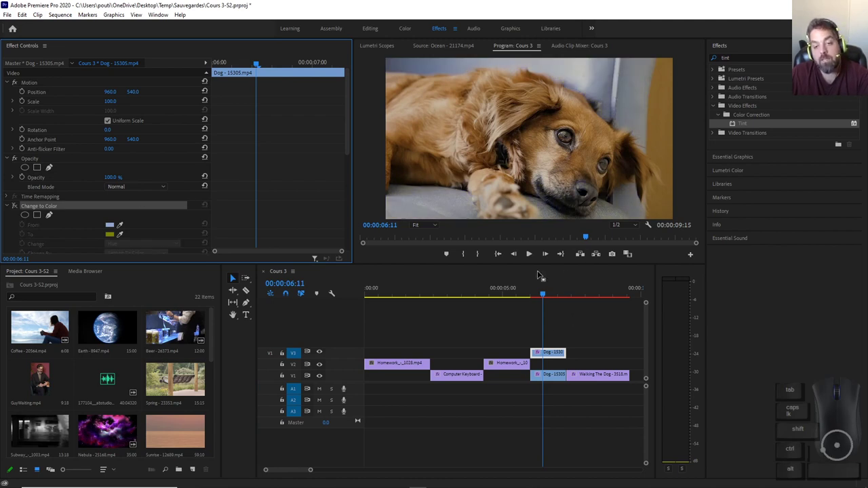
left_click_drag(503, 294, 541, 306)
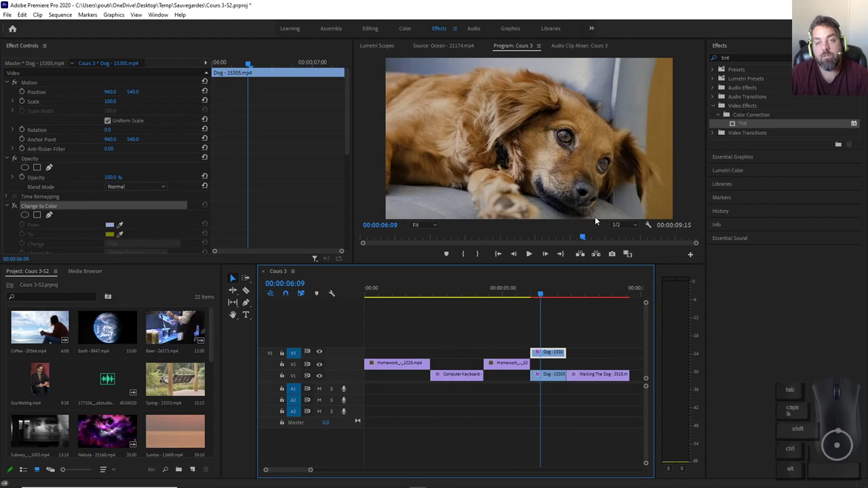
key("alt+Tab")
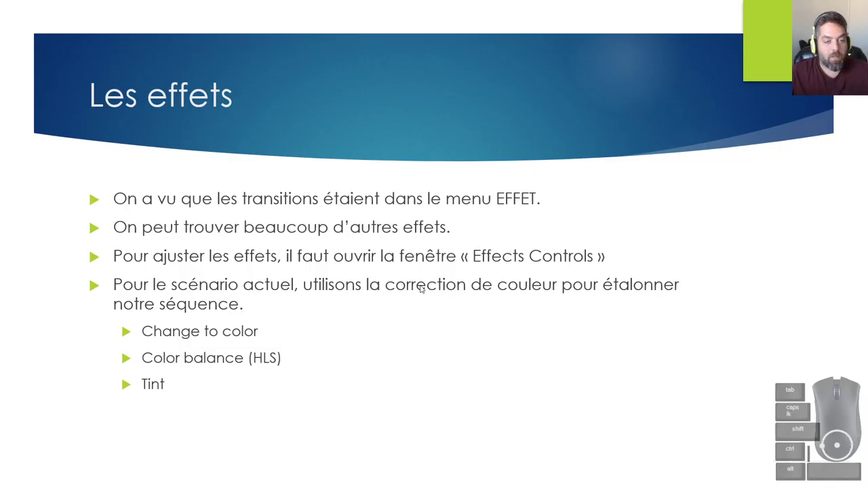
key("Right")
key("Right")
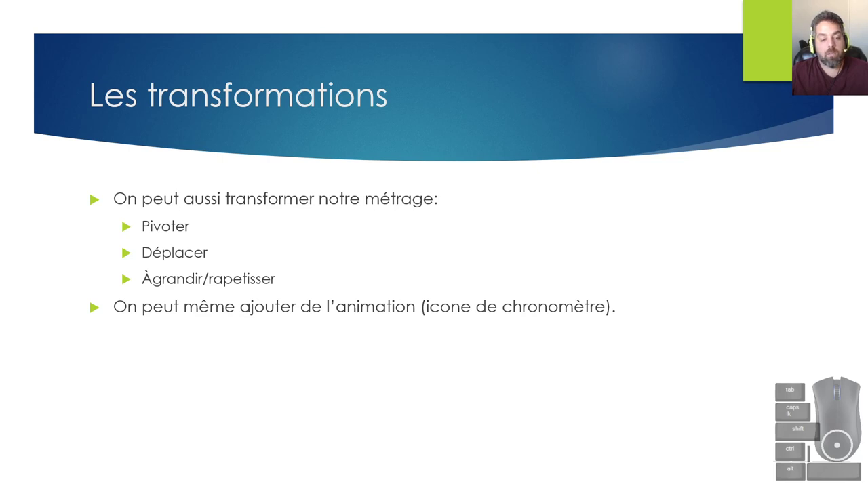
key("alt+Tab")
key("alt+Tab")
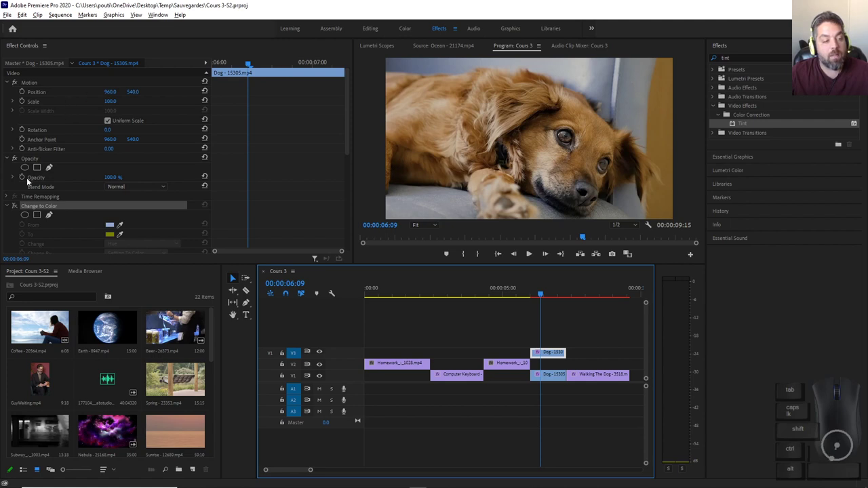
Collapse the upper Dog clip's first Change to Color effect and place the playhead past the last clip at 00:00:10:18.
left_click(8, 207)
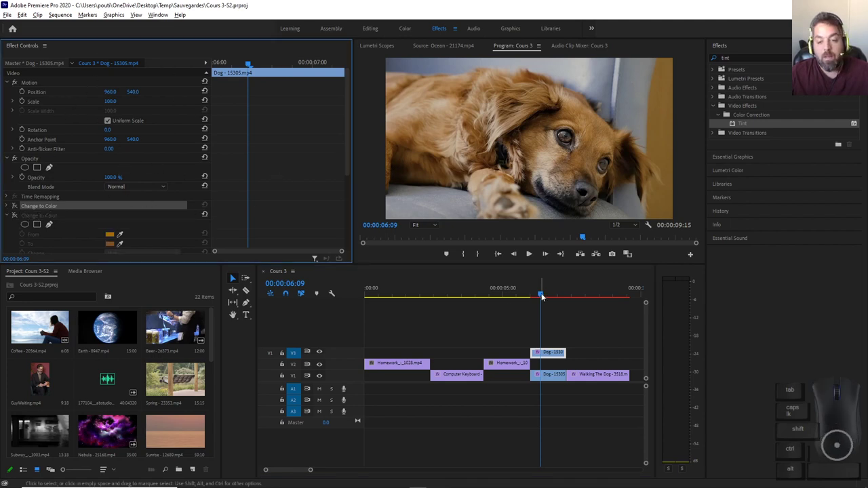
left_click_drag(541, 294, 604, 296)
scroll(464, 343, "down", 4, "alt")
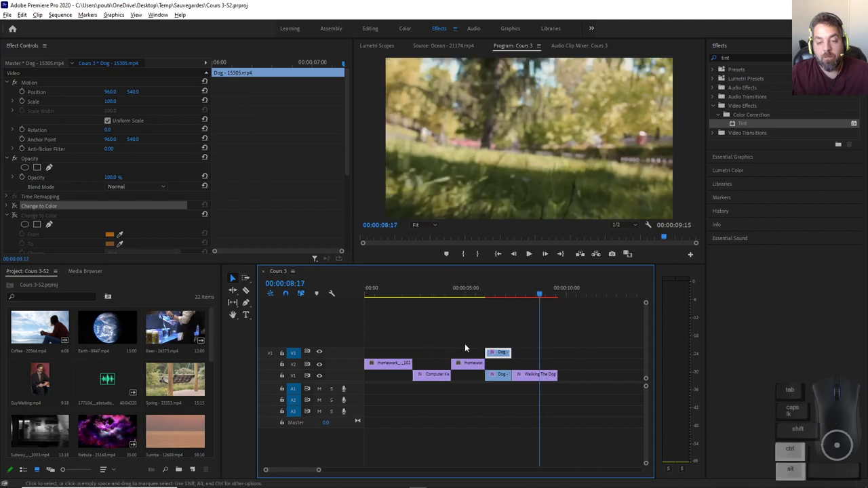
left_click(506, 297)
mouse_move(509, 296)
left_mouse_down()
mouse_move(482, 289)
mouse_move(508, 292)
left_mouse_up()
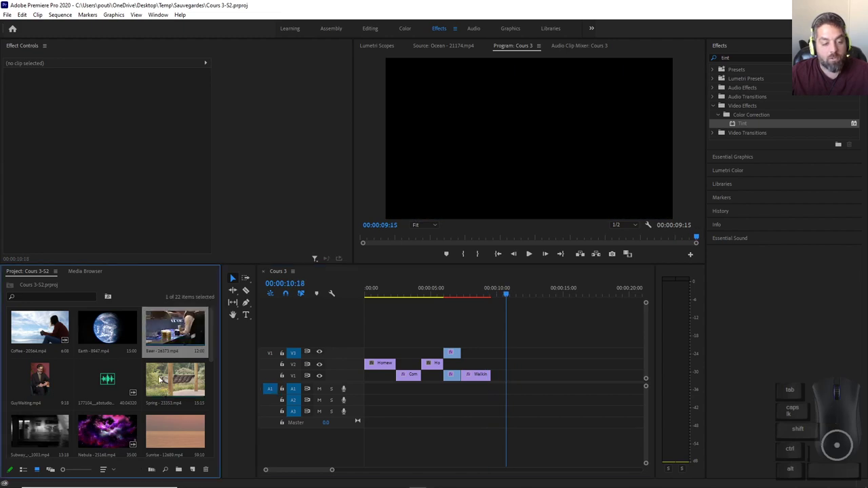
left_click(107, 329)
left_click_drag(120, 439, 329, 424)
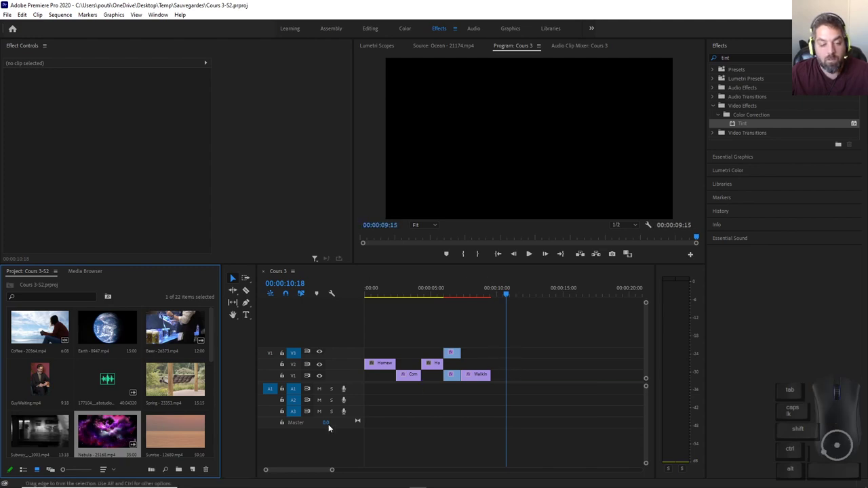
left_click_drag(109, 440, 509, 393)
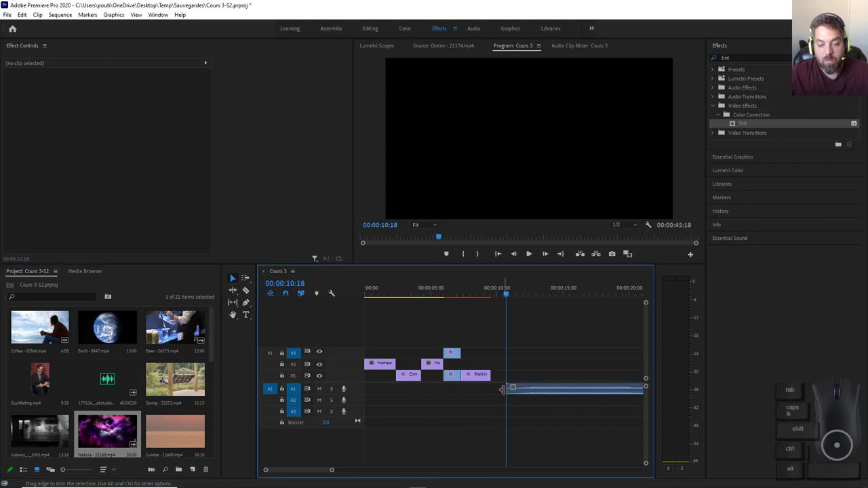
left_click(520, 395)
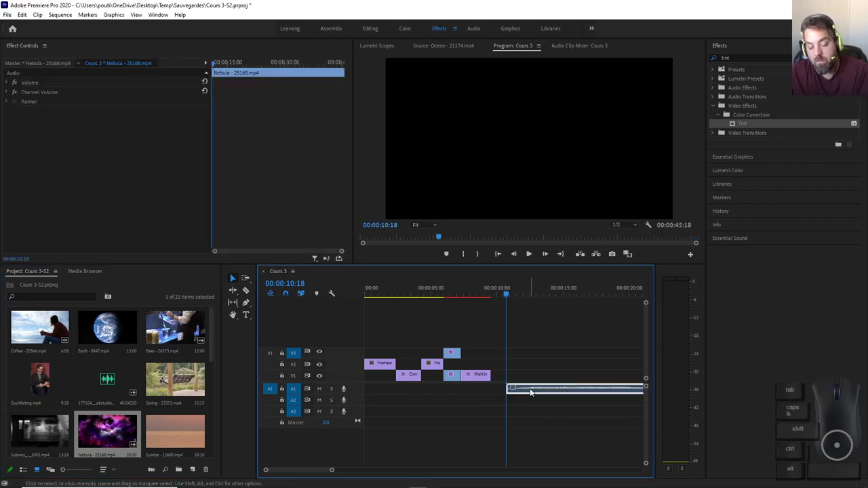
key("ctrl+z")
Place the Subway clip on V1 at about 00:00:11:08, past the graded clips, and stack GuyWaiting.mp4 directly above it on V2.
scroll(129, 400, "down", 2)
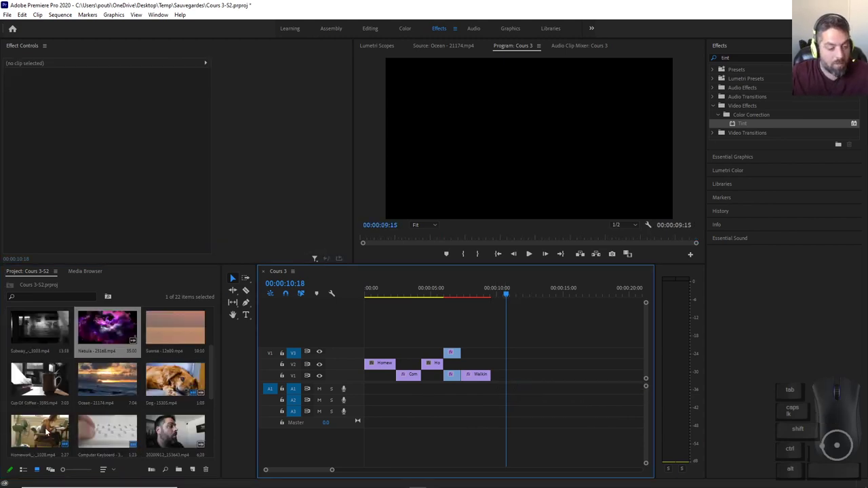
scroll(102, 425, "up", 1)
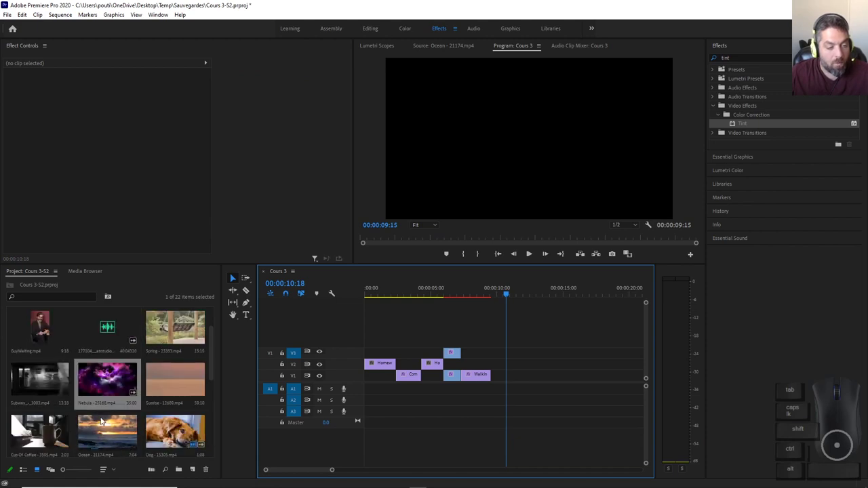
left_click_drag(46, 378, 523, 375)
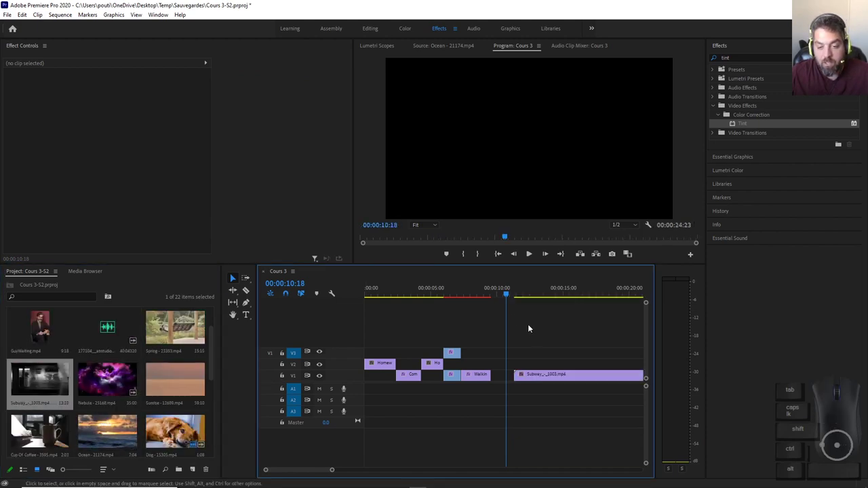
left_click(526, 297)
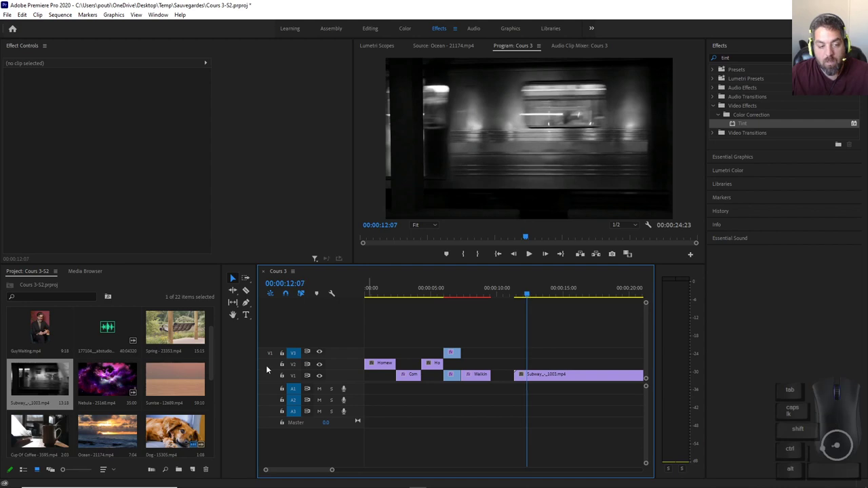
left_click_drag(31, 319, 516, 364)
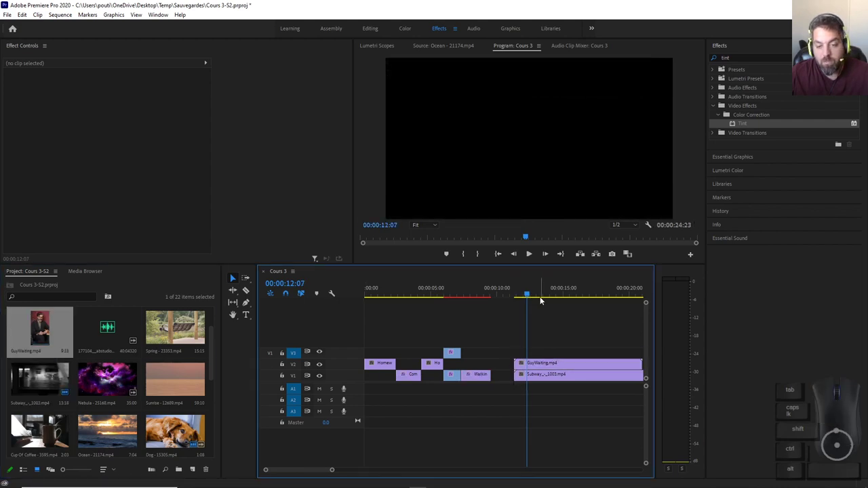
left_click_drag(531, 294, 540, 294)
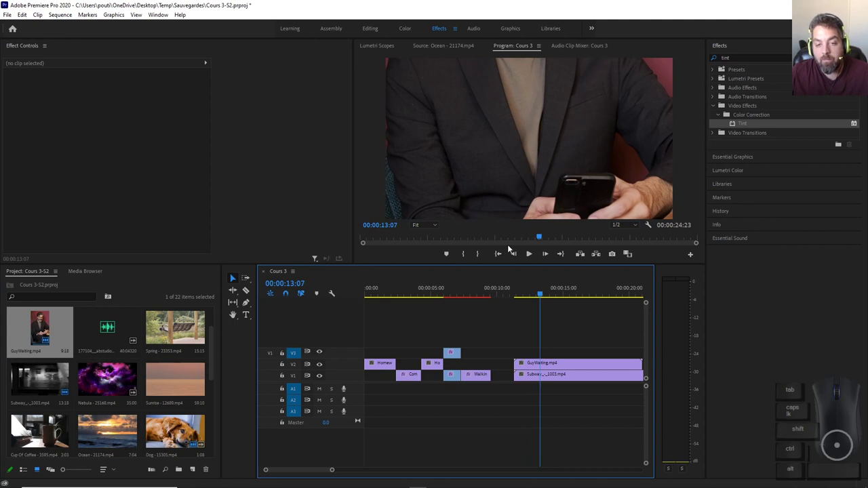
Set the Scale of the GuyWaiting clip on V2 to 25.
left_click(542, 363)
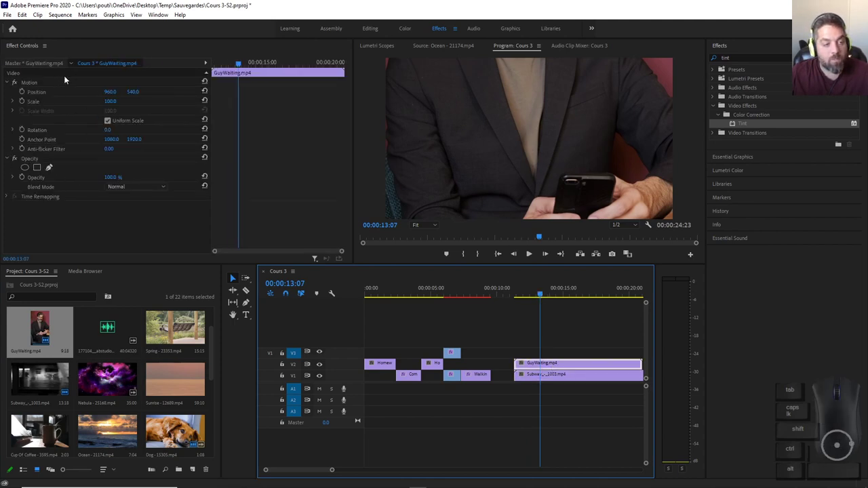
left_click(116, 100)
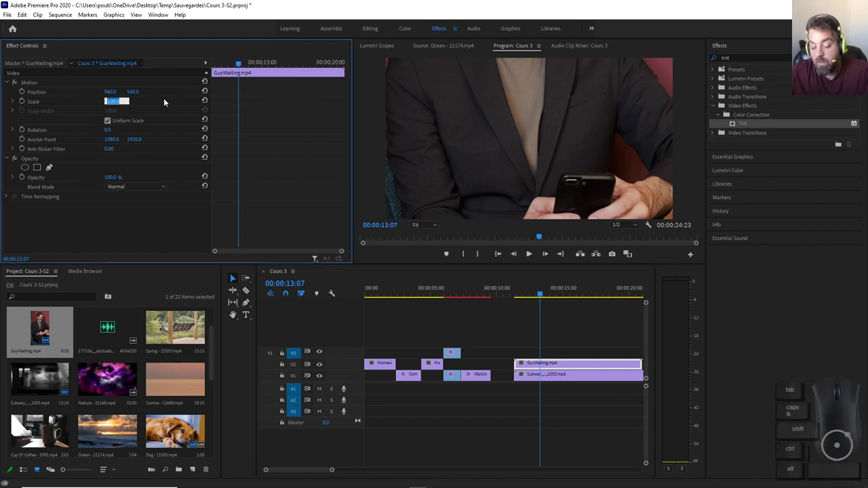
type("25")
key("Return")
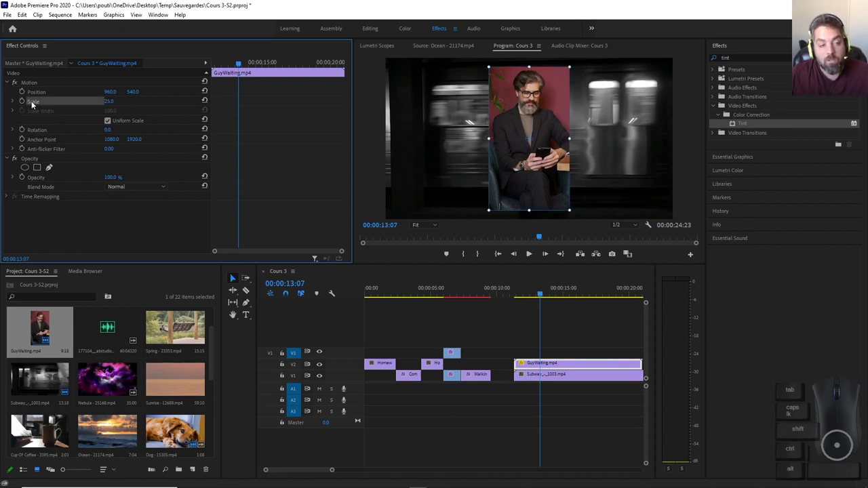
Resize the GuyWaiting clip freehand to about 29.9 scale and move it to the left side of the frame, at about 288.8, 570.2.
mouse_move(569, 67)
left_mouse_down()
mouse_move(588, 69)
mouse_move(568, 68)
left_mouse_up()
left_click_drag(545, 105, 434, 101)
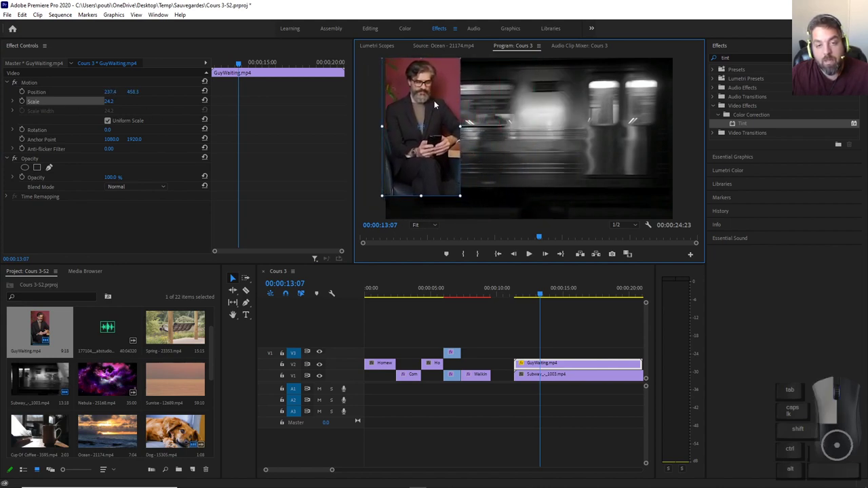
left_click_drag(460, 196, 478, 221)
left_click_drag(458, 201, 458, 203)
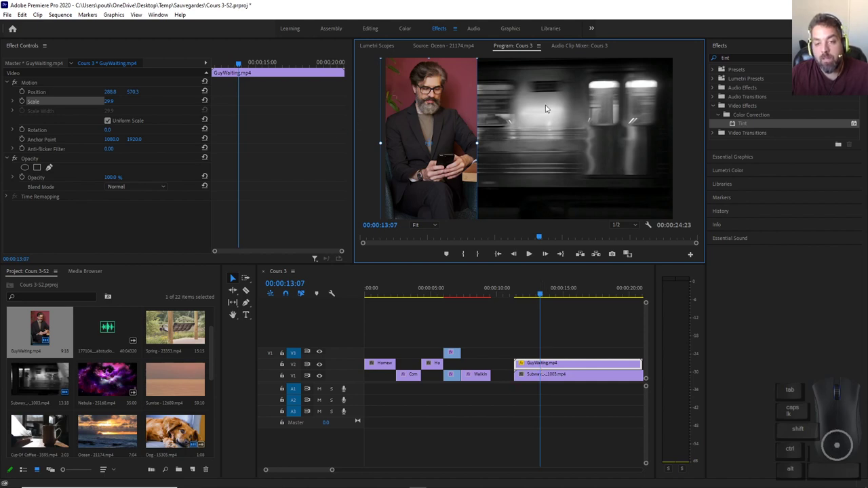
Reposition the GuyWaiting clip freehand to about 279.7, 549.1, undoing the accidental rotation.
left_click(80, 95)
left_click(80, 100)
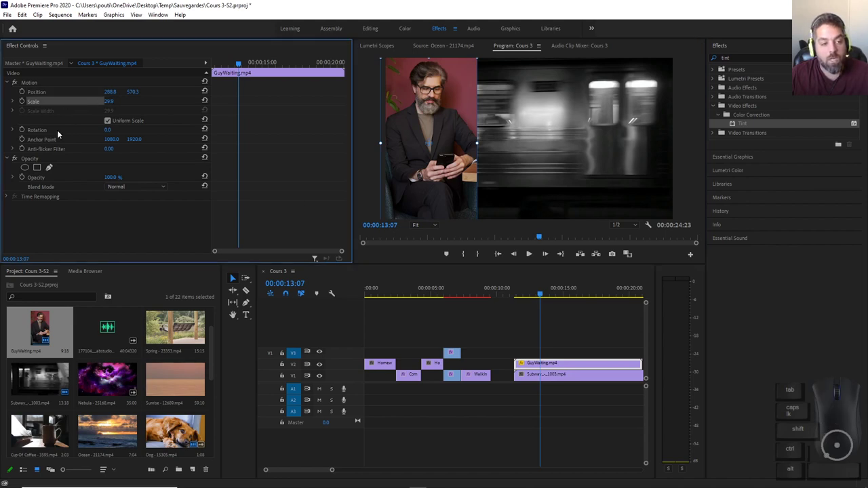
left_click_drag(461, 151, 453, 146)
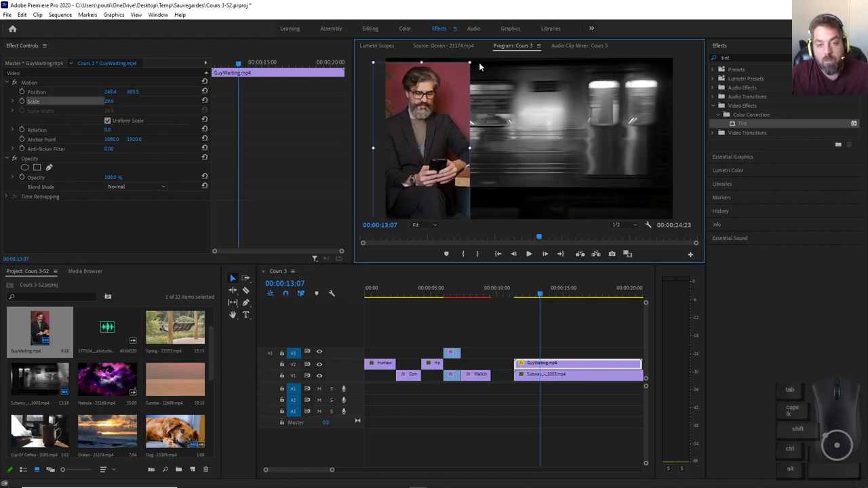
left_click_drag(475, 58, 533, 179)
key("ctrl+z")
left_click_drag(440, 135, 453, 129)
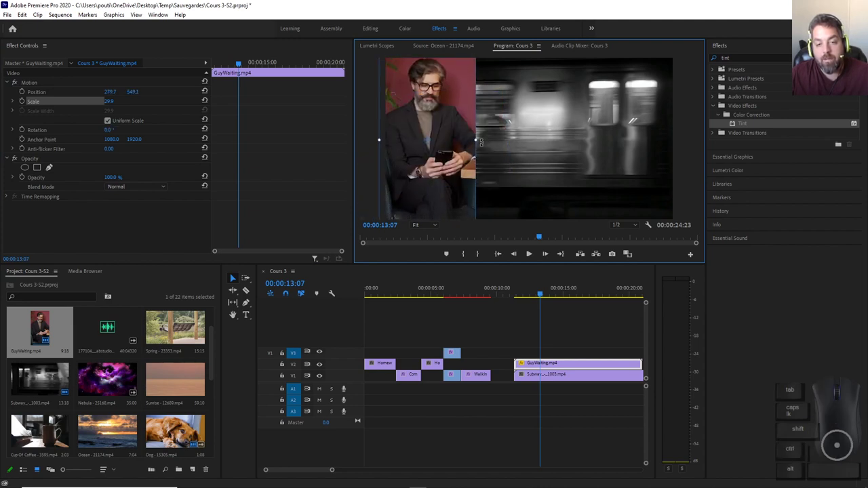
Play the GuyWaiting clip over the Subway footage from near its start to check the composite.
left_click_drag(509, 297, 522, 298)
left_click(522, 297)
key("space")
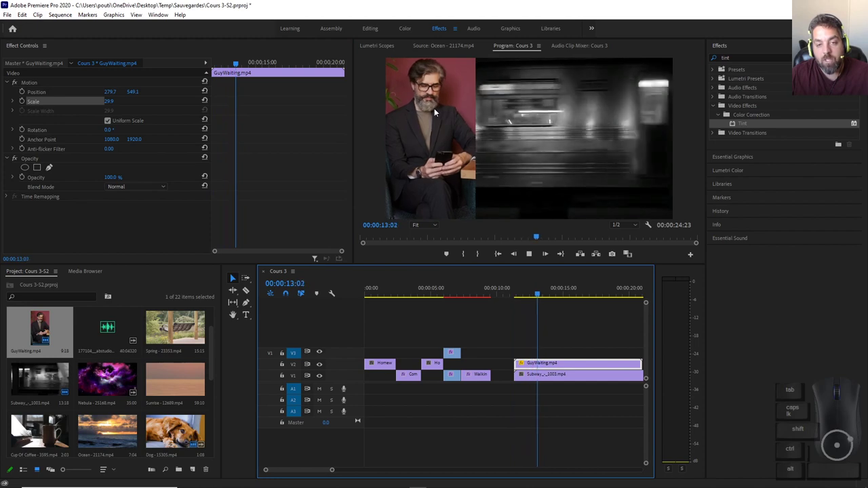
key("space")
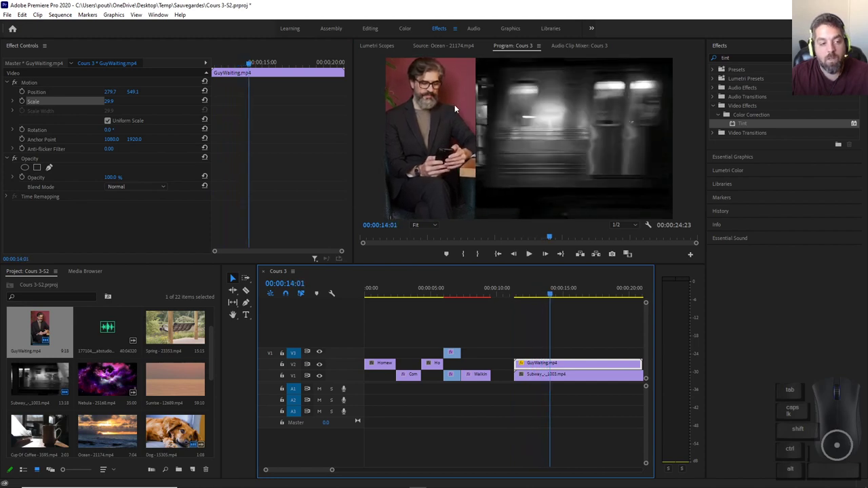
left_click(454, 105)
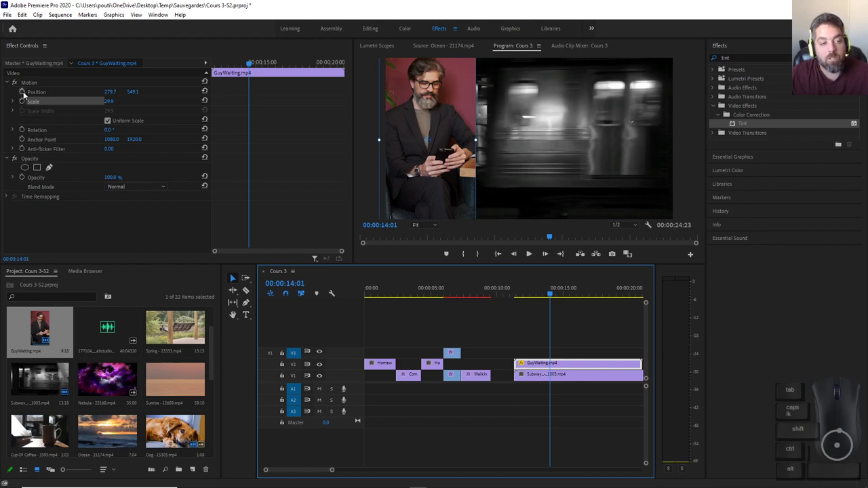
Animate the GuyWaiting clip's Position with keyframes at 00:00:11:08 and 00:00:15:06, moving it across the frame to about X 1599.7.
left_click_drag(543, 289, 514, 290)
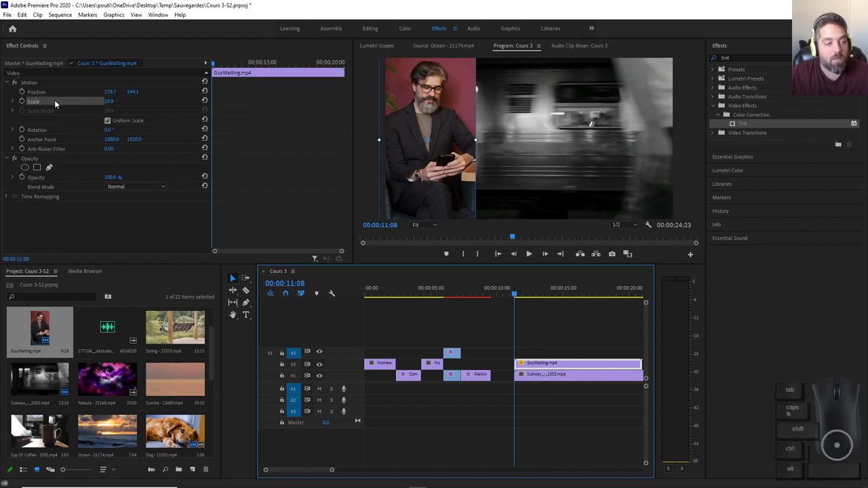
left_click(22, 92)
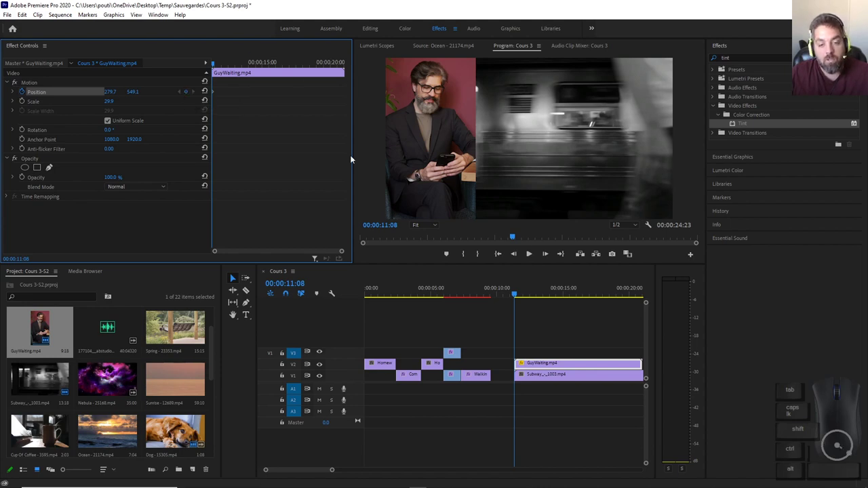
left_click_drag(516, 295, 566, 298)
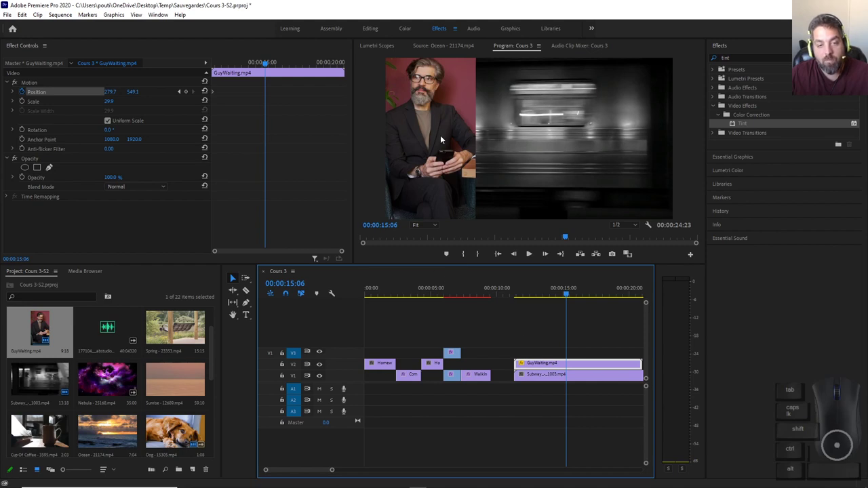
left_click(55, 92)
left_click(412, 131)
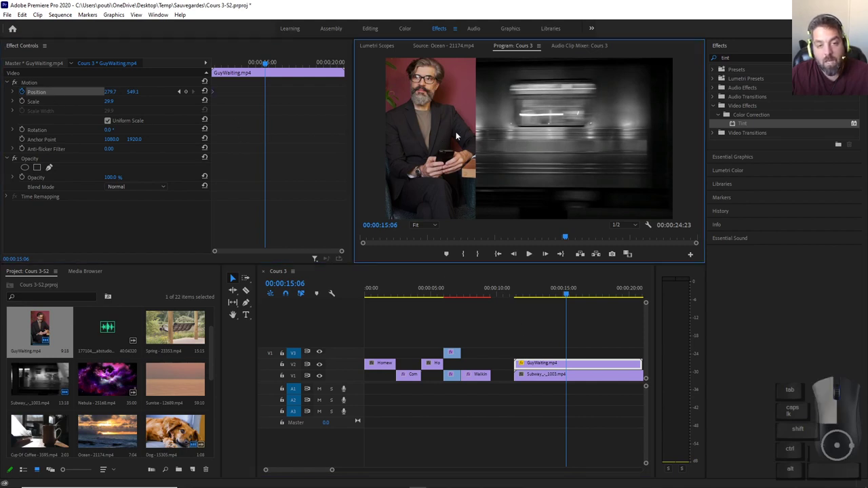
left_click_drag(112, 92, 305, 92)
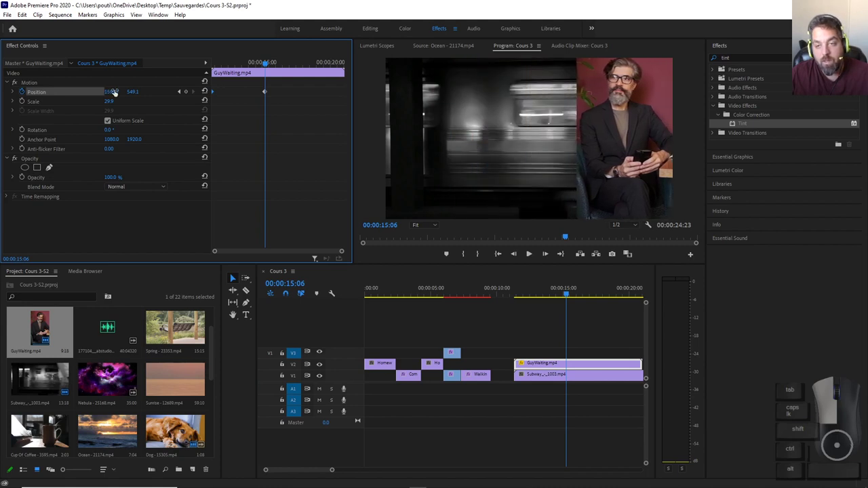
Scrub back through the GuyWaiting clip's position animation to its first keyframe at 00:00:11:08.
left_click(57, 101)
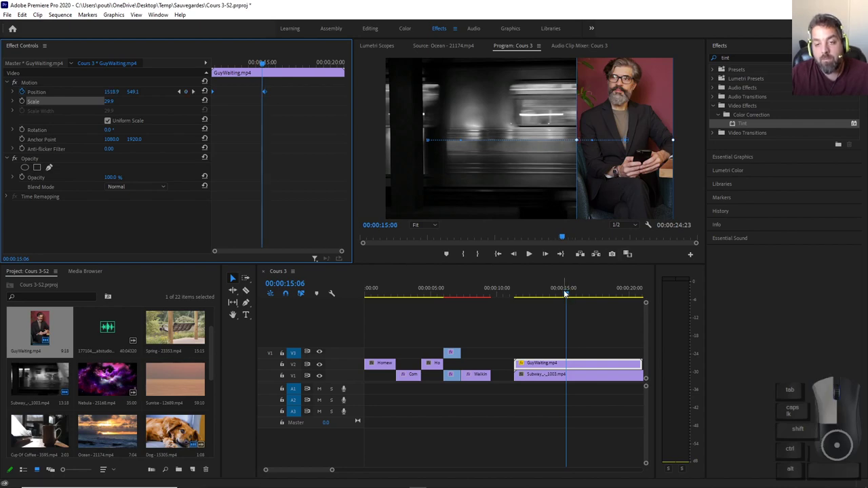
left_click_drag(568, 292, 514, 296)
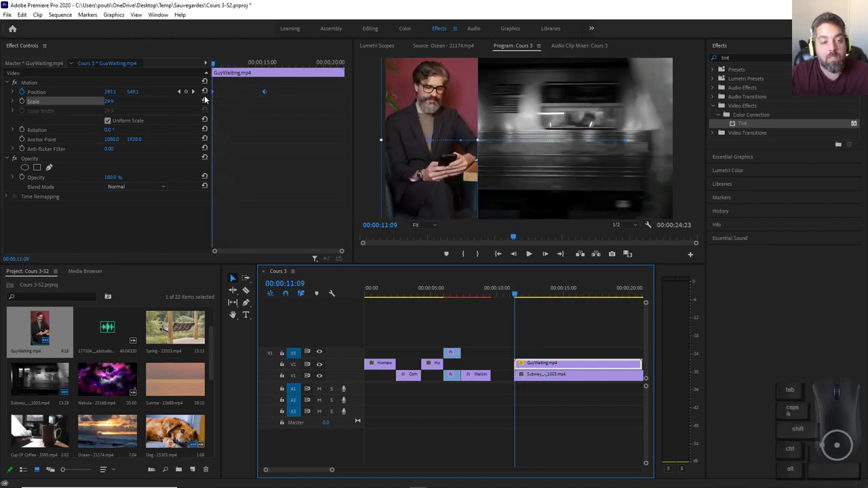
left_click(264, 93)
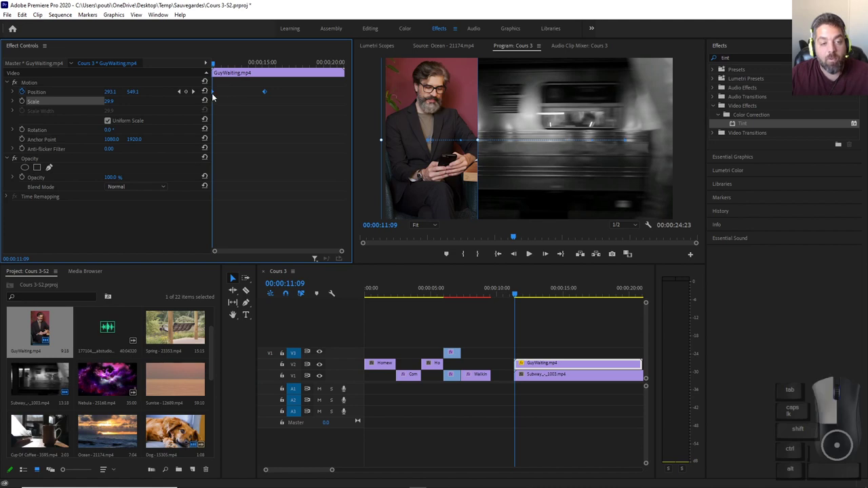
key("Left")
Expand the GuyWaiting clip's Position property and jump back and forth between its two keyframes.
left_click(11, 100)
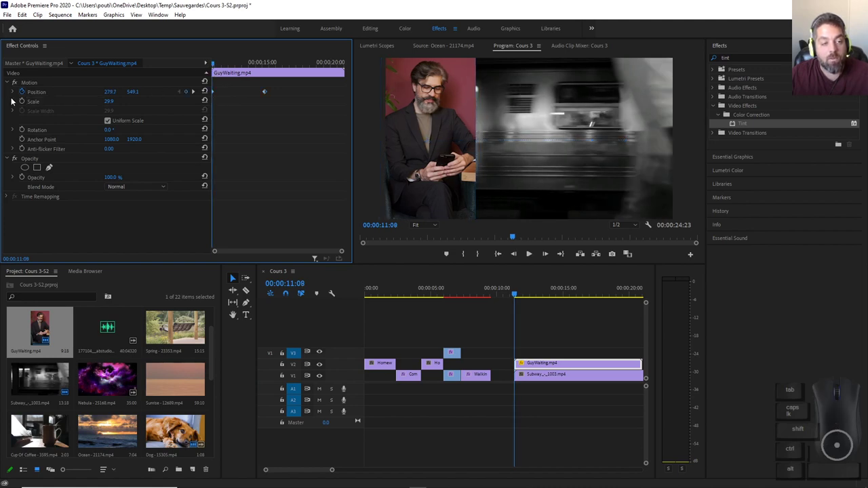
left_click(13, 93)
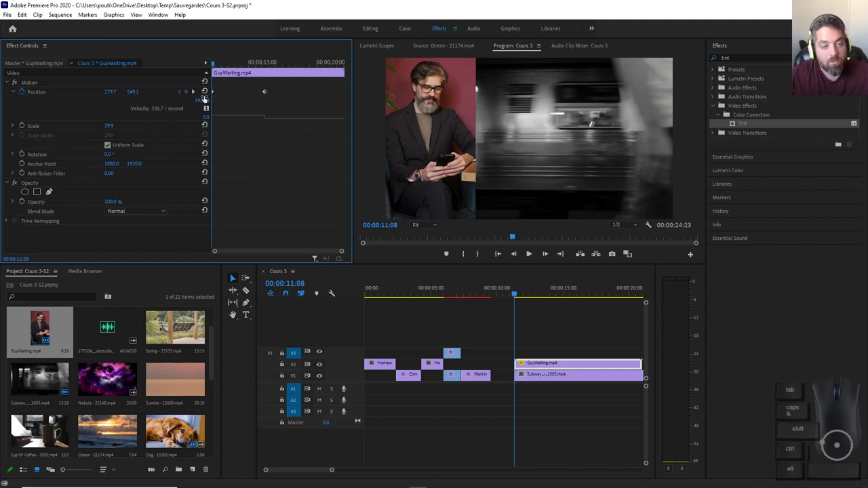
left_click(193, 91)
left_click(179, 92)
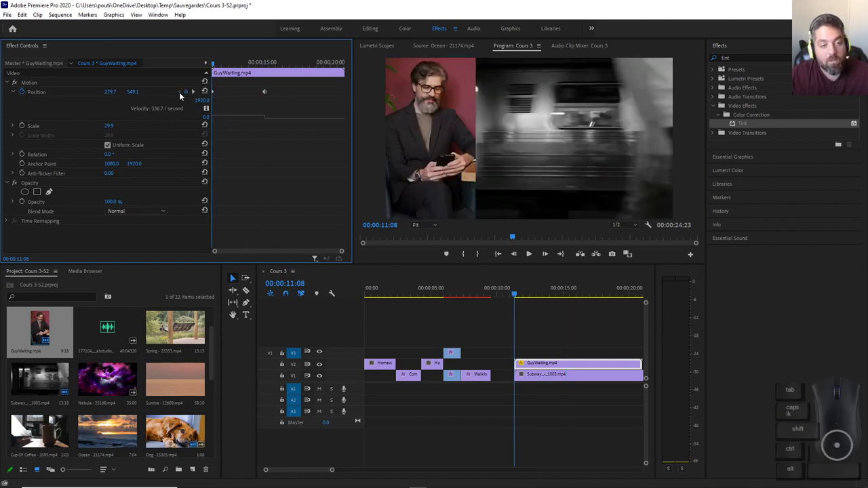
left_click(192, 92)
left_click(179, 92)
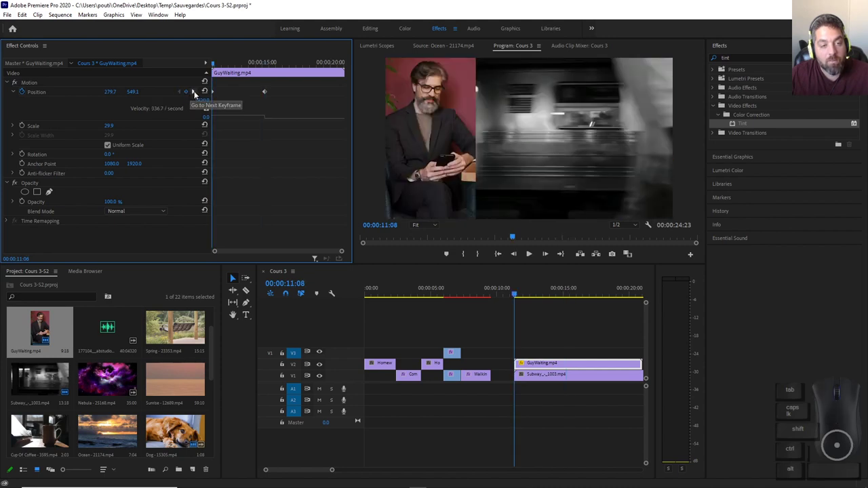
left_click(190, 92)
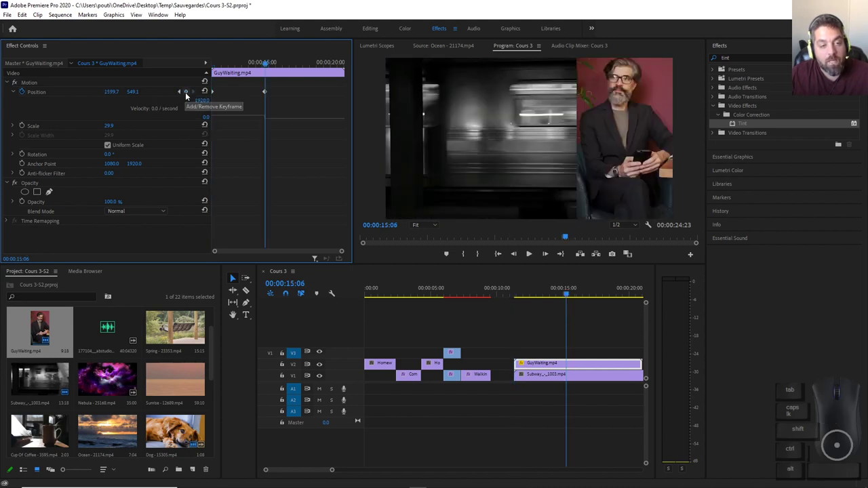
Remove the GuyWaiting clip's Position keyframe at 00:00:15:06 and move the playhead to 00:00:15:03.
left_click(186, 92)
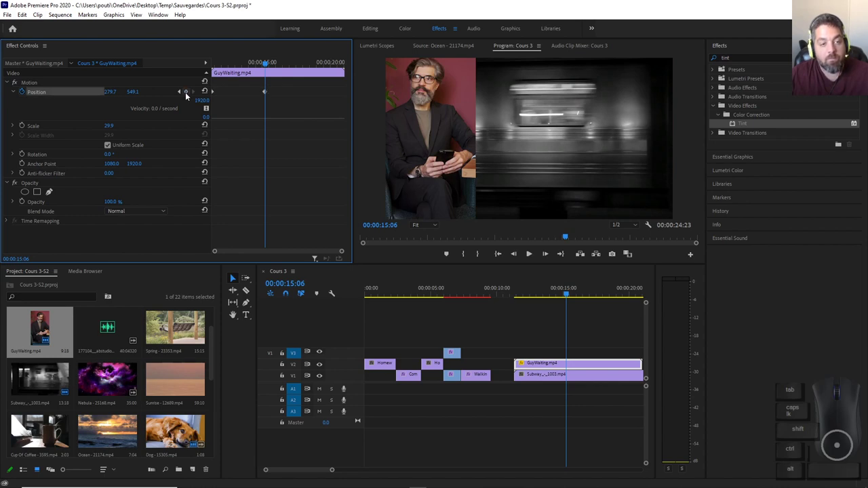
key("Up")
left_click(264, 63)
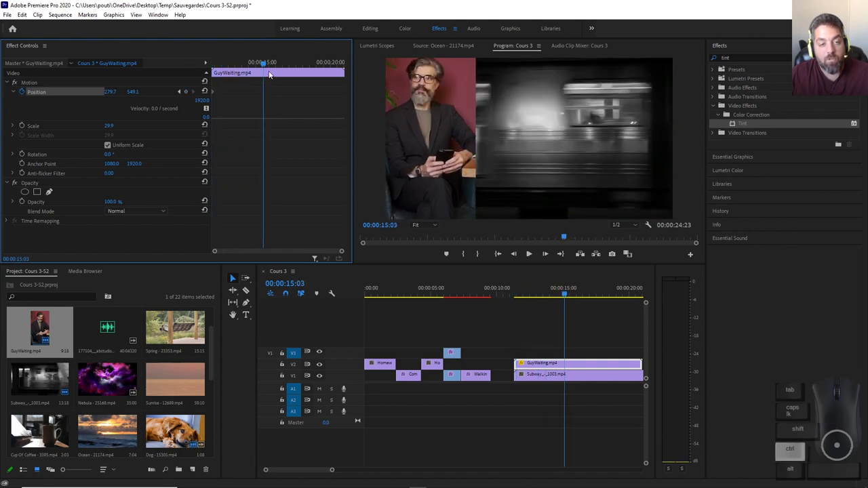
Undo the removal of the GuyWaiting clip's second Position keyframe and move the playhead to 00:00:13:24.
key("ctrl+z")
left_click(266, 65)
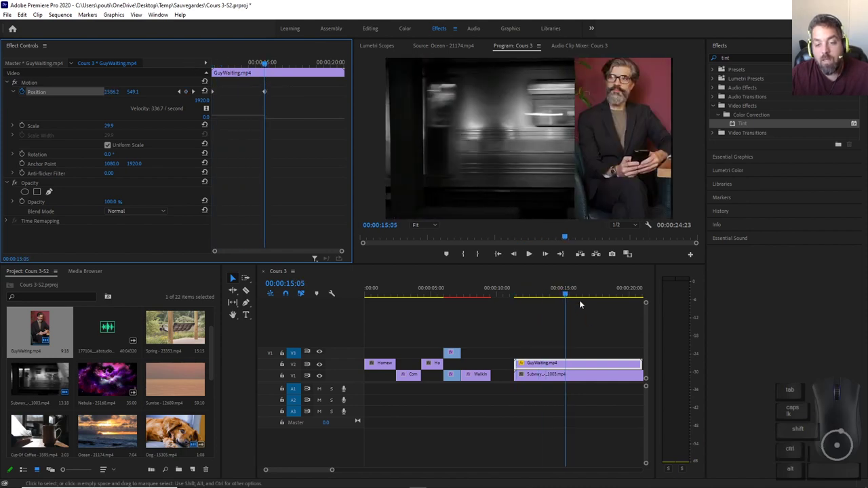
left_click_drag(577, 293, 550, 292)
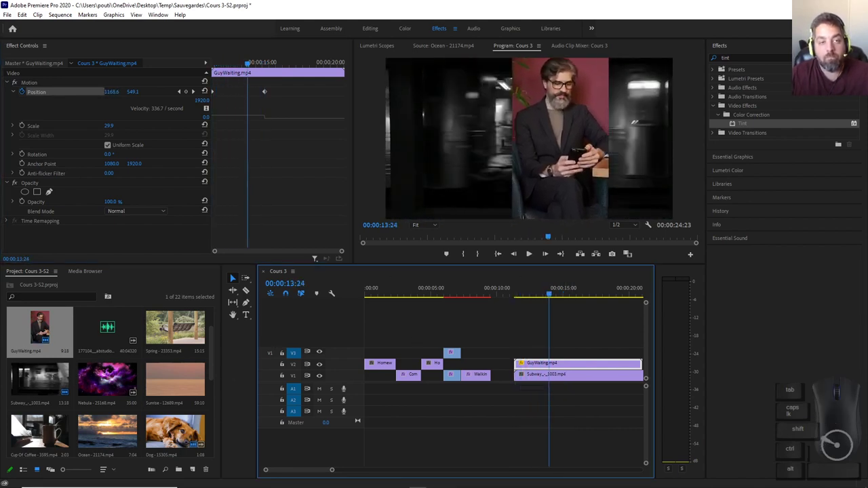
Switch to the presentation to read the "Ajouter du texte" slide, and return to the Premiere Pro project.
left_click(5, 434)
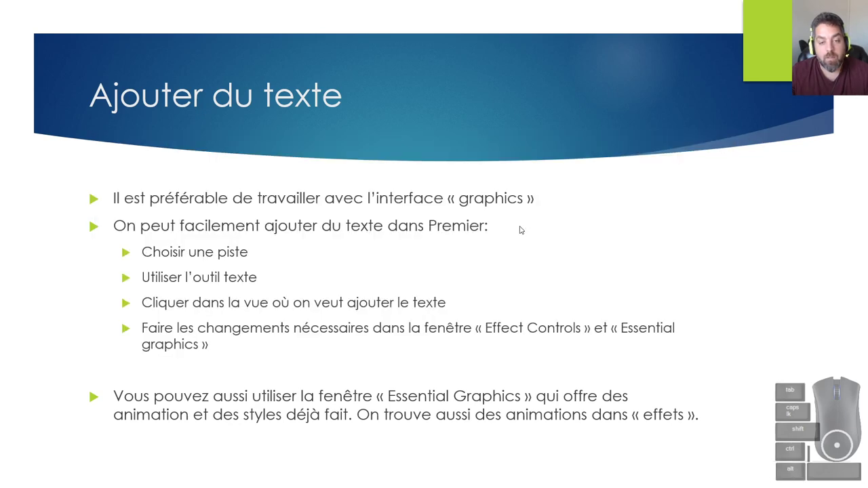
key("alt+Tab")
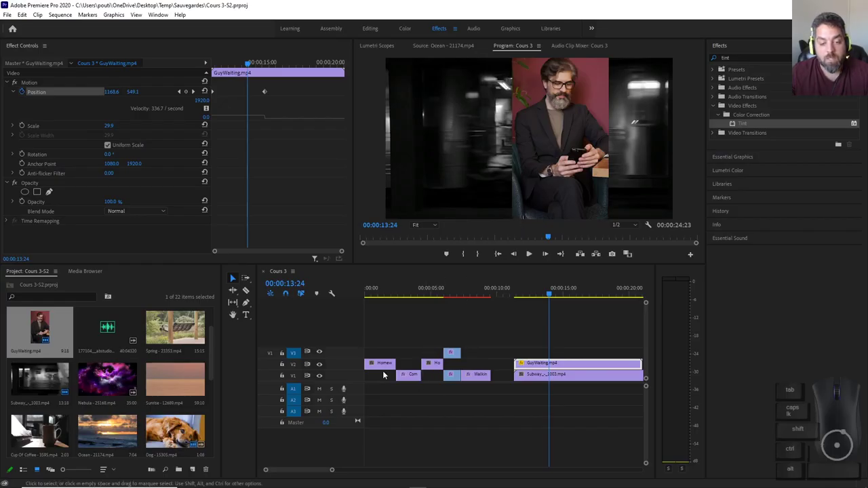
left_click(316, 313)
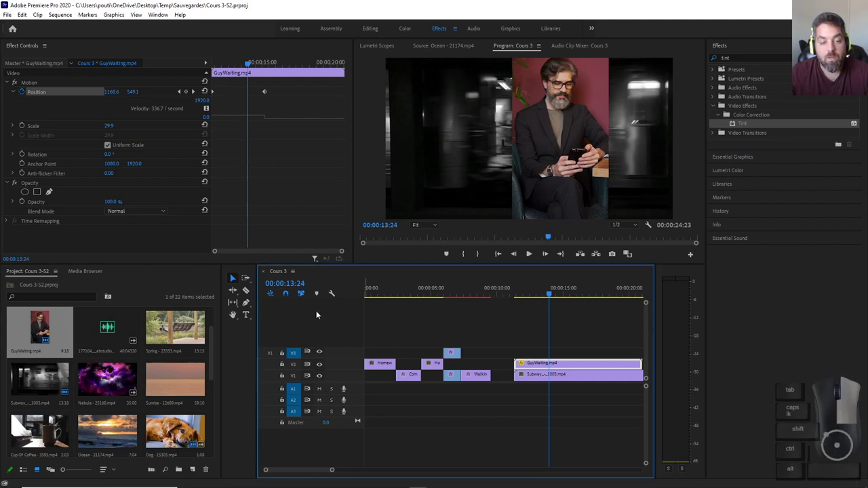
right_click(316, 314)
left_click(282, 320)
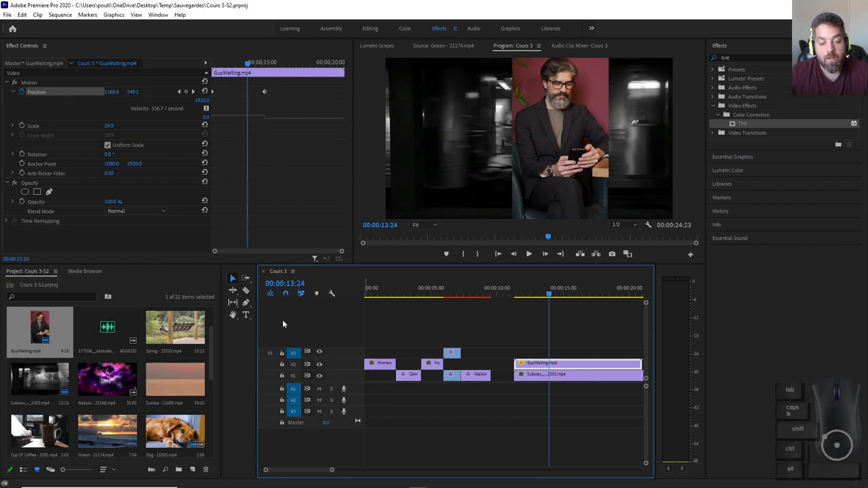
right_click(311, 319)
left_click(294, 318)
right_click(294, 318)
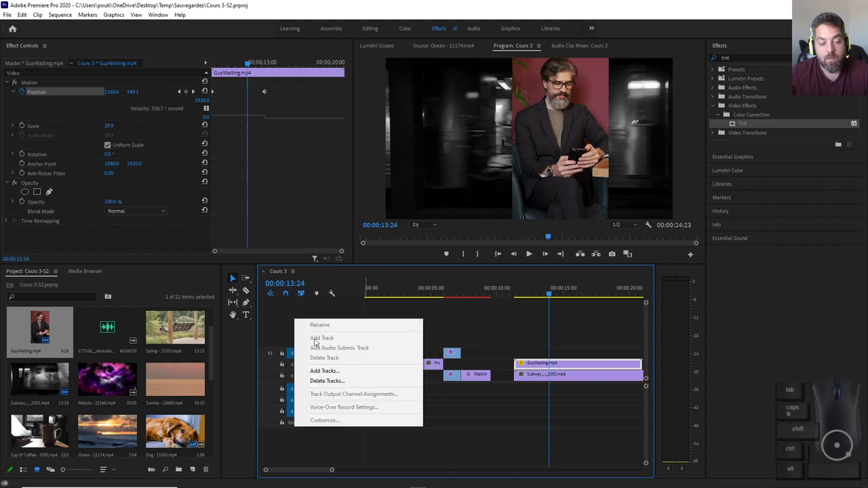
left_click(309, 371)
left_click(702, 480)
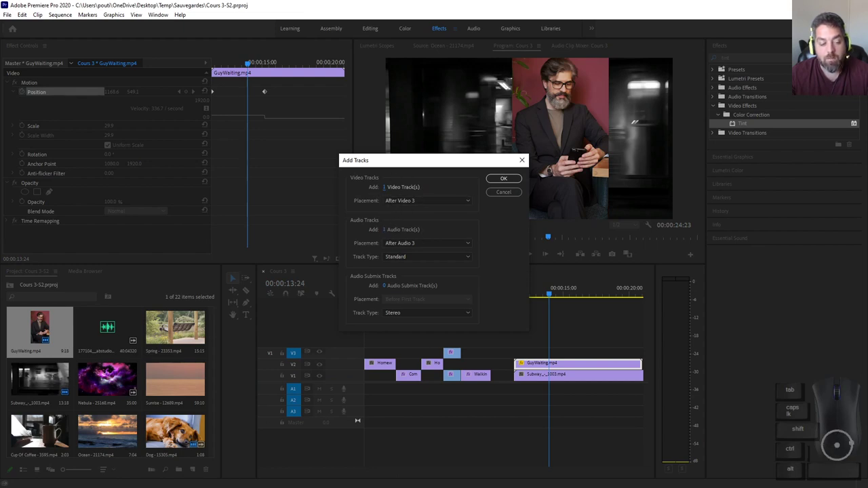
left_click(442, 352)
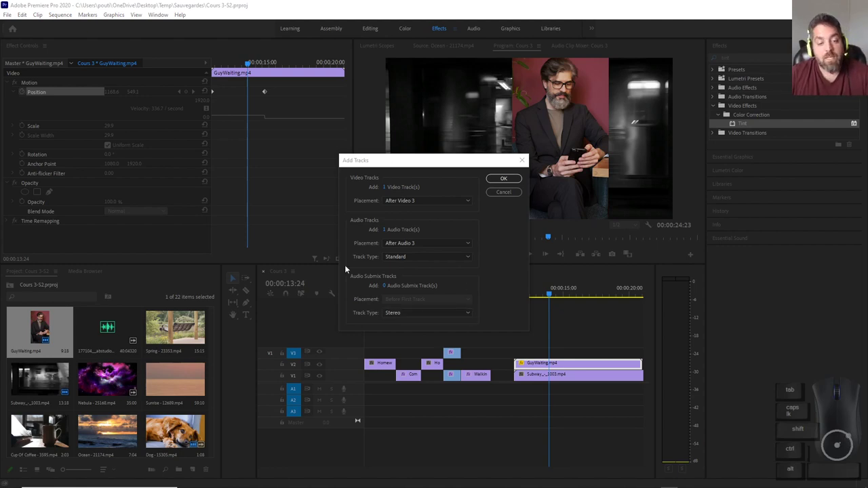
left_click(503, 192)
Add three video tracks after Video 3 to the Cours 3 sequence, with zero new audio tracks.
right_click(307, 326)
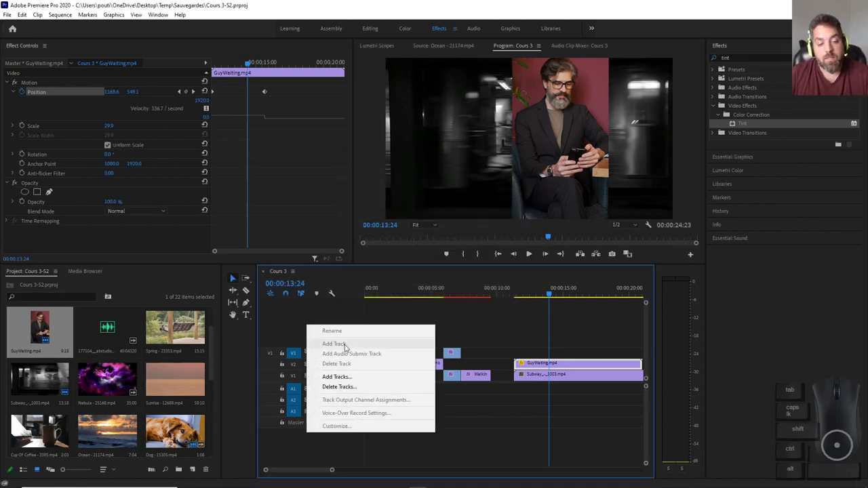
left_click(337, 377)
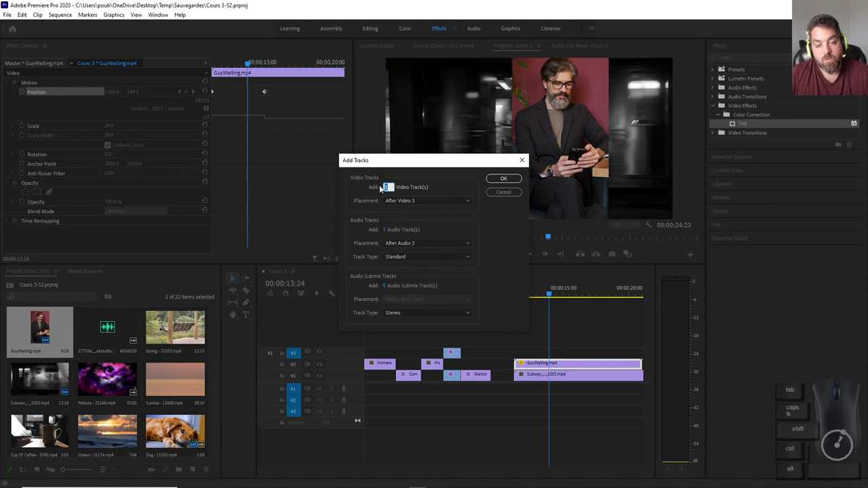
left_click(384, 231)
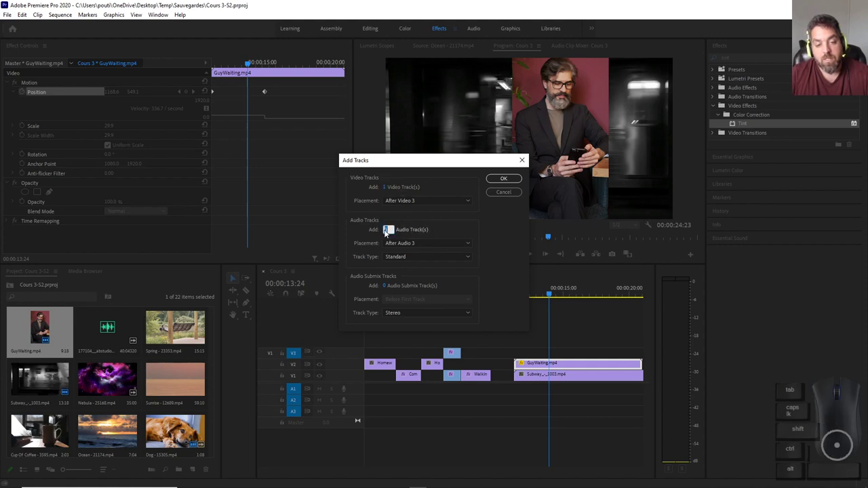
left_click(388, 187)
type("3")
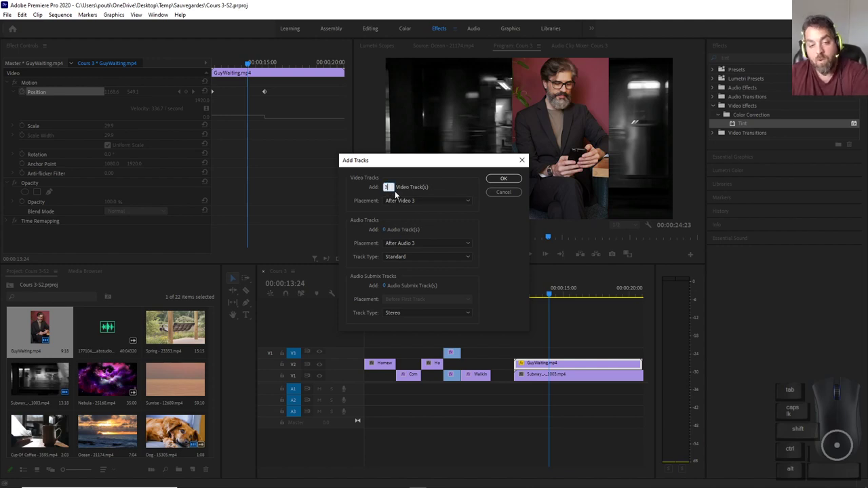
left_click(491, 177)
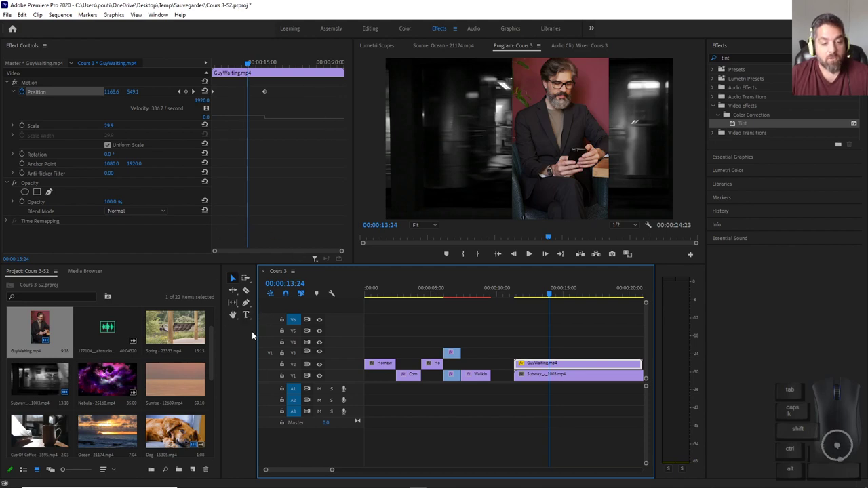
Switch to the Editing workspace and back to the Effects workspace.
left_click(370, 29)
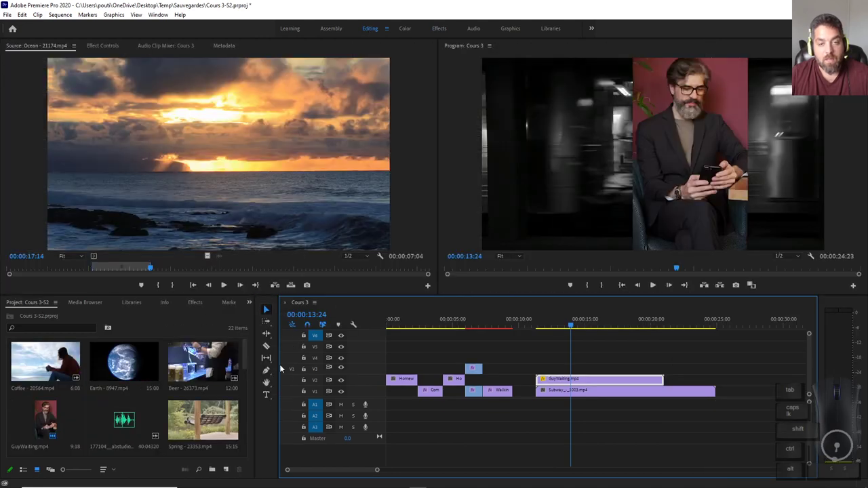
left_click(438, 28)
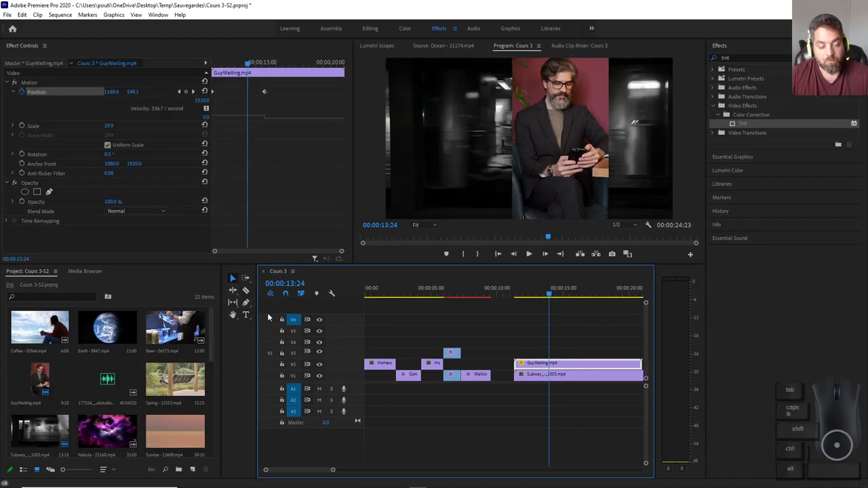
Create a text graphic at 00:00:11:08 reading "La semaine de Roger" over the upper part of the video frame.
left_click(247, 317)
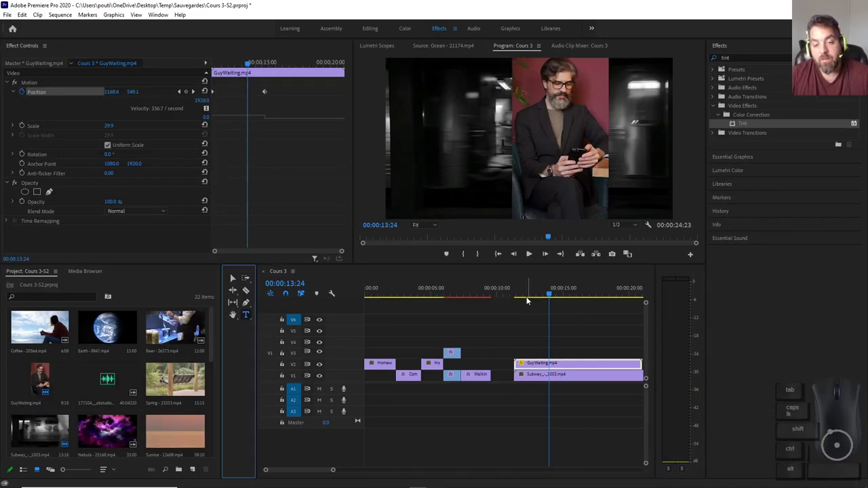
left_click_drag(527, 298, 516, 299)
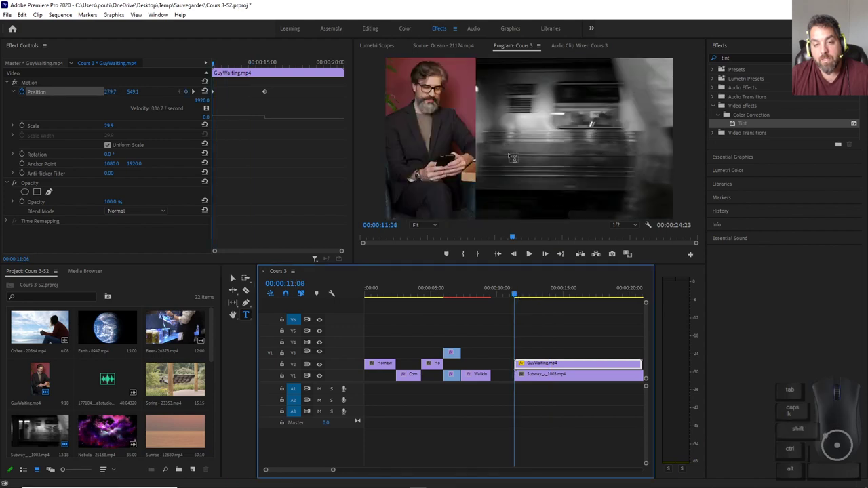
left_click(453, 104)
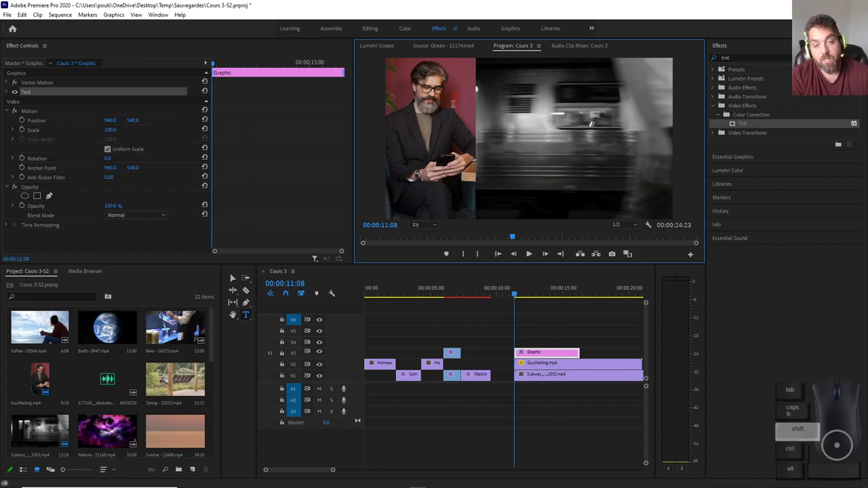
type("La e")
type("emai")
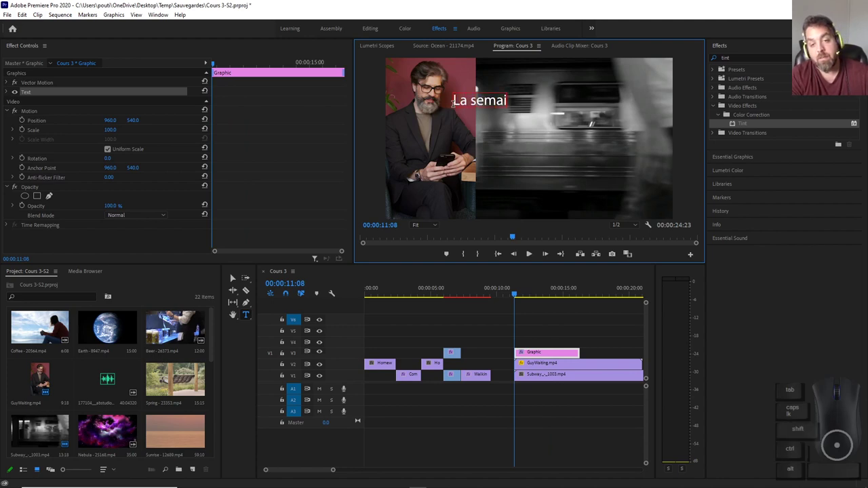
type("ne de roge")
key("BackSpace")
key("BackSpace")
key("BackSpace")
key("BackSpace")
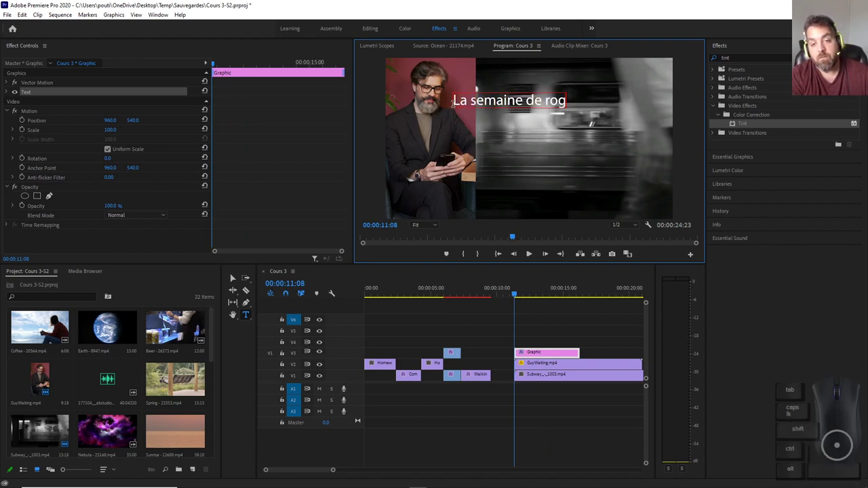
type("Roger")
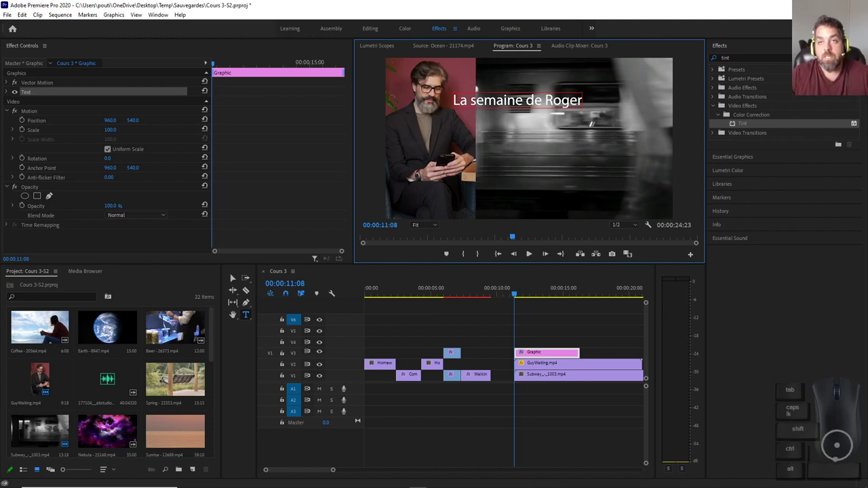
key("Escape")
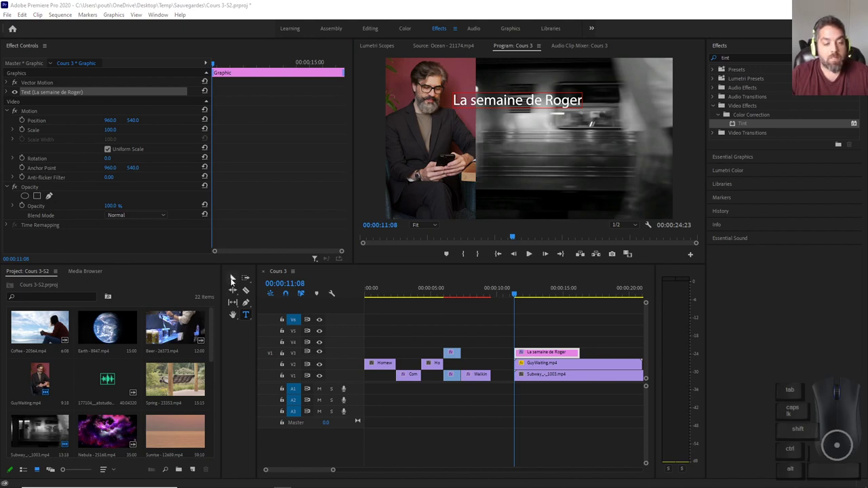
Move the "La semaine de Roger" title down to about the middle height of the video frame.
left_click(234, 278)
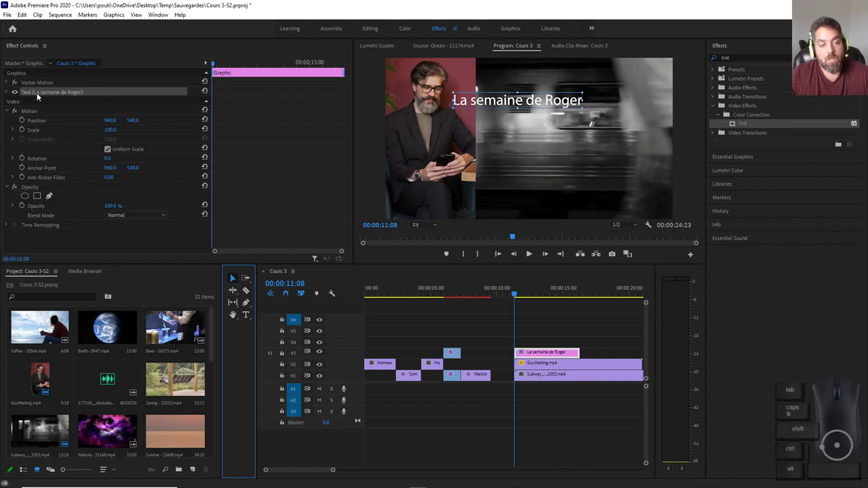
left_click_drag(509, 103, 531, 135)
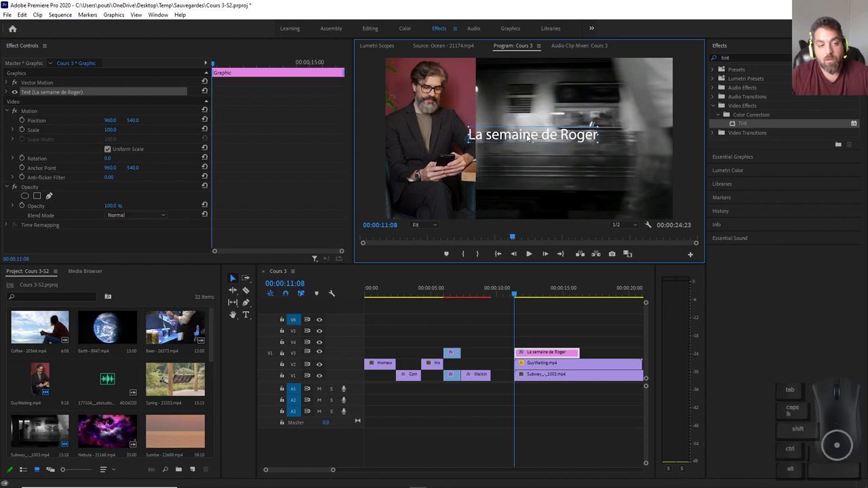
Centre-align the title text horizontally and vertically, and shift it right to about the middle of the frame.
left_click(6, 93)
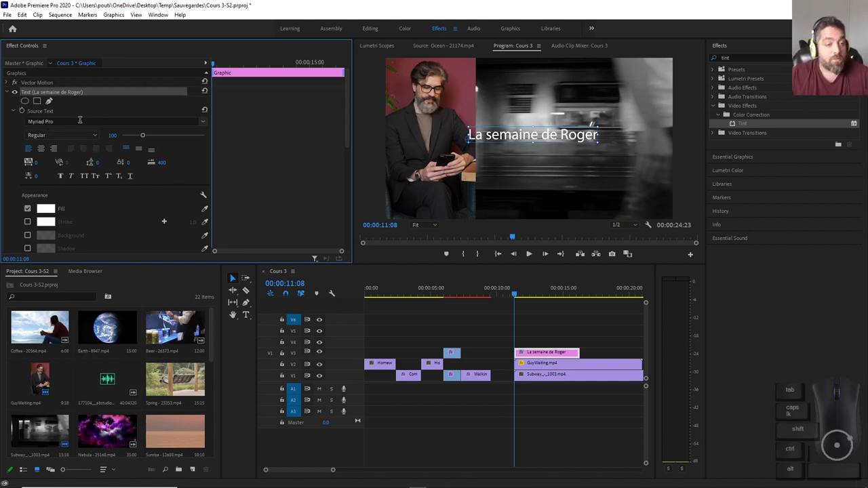
left_click(40, 148)
left_click(27, 148)
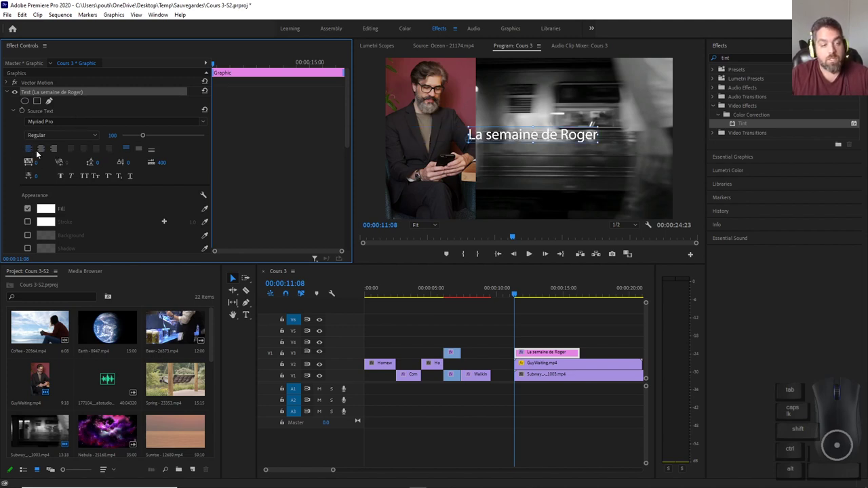
left_click(53, 148)
left_click(41, 148)
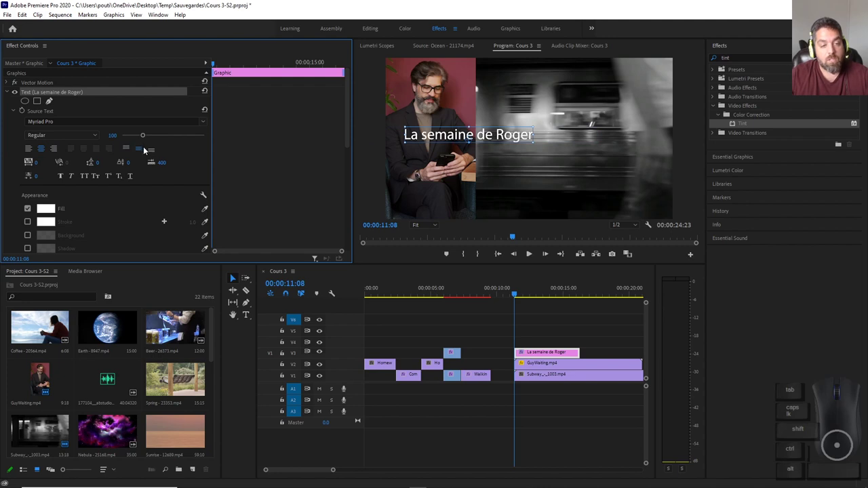
left_click(137, 149)
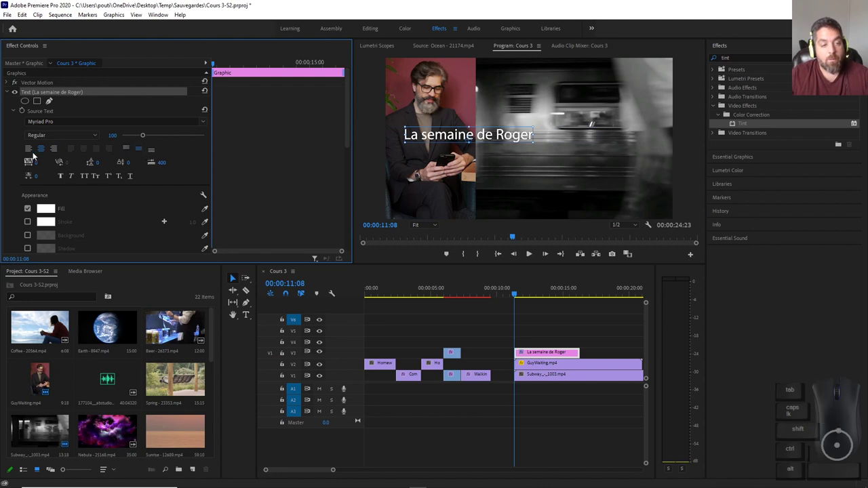
left_click_drag(482, 137, 534, 137)
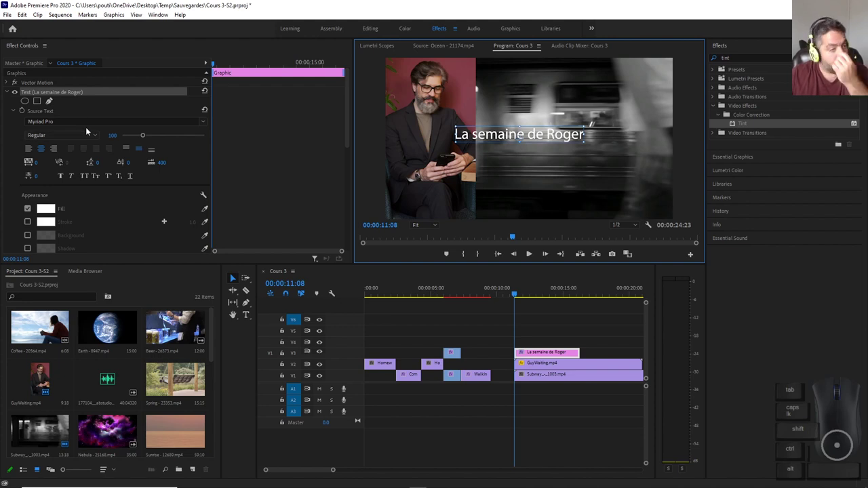
Try the Papyrus font on the title before setting it to Script MT Bold in the Regular style.
left_click(201, 122)
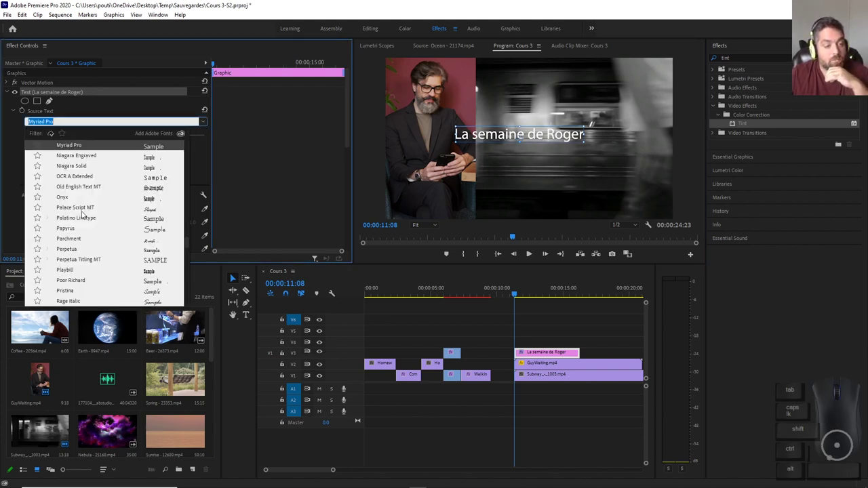
left_click(71, 228)
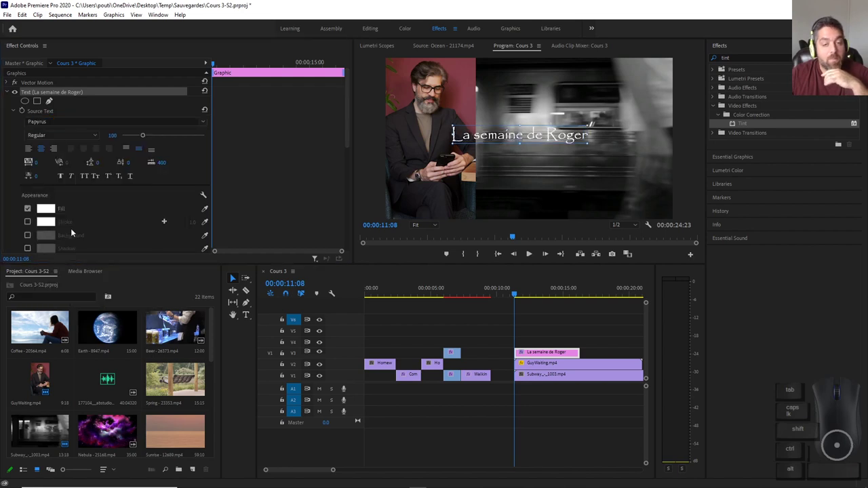
left_click(101, 124)
left_click(65, 286)
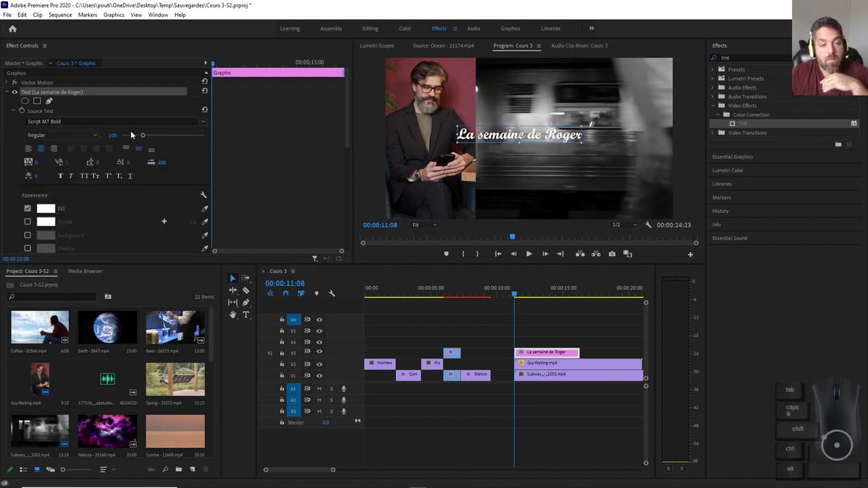
left_click(89, 135)
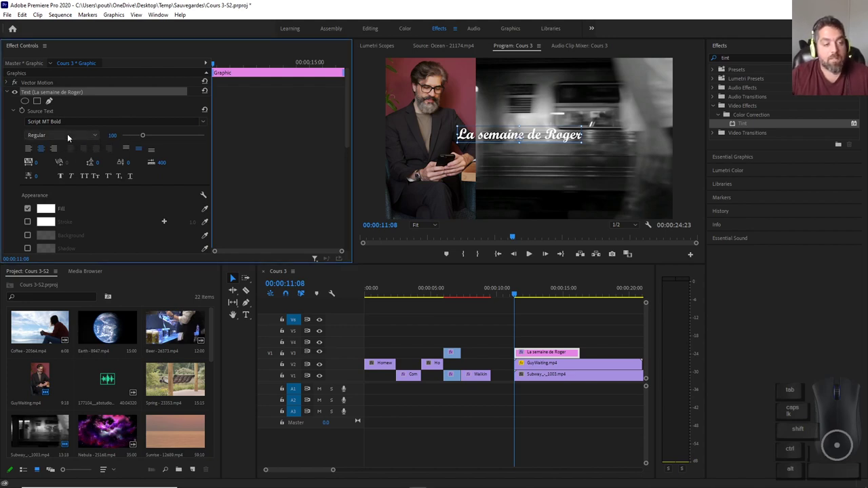
left_click(68, 143)
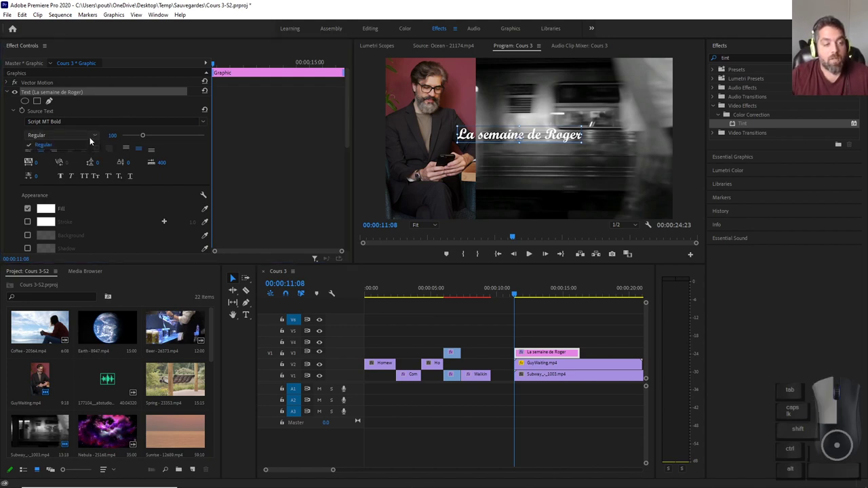
Set the font size of the "La semaine de Roger" title to 120.
mouse_move(143, 135)
left_mouse_down()
mouse_move(159, 136)
mouse_move(152, 136)
left_mouse_up()
left_click(119, 138)
type("120")
key("Return")
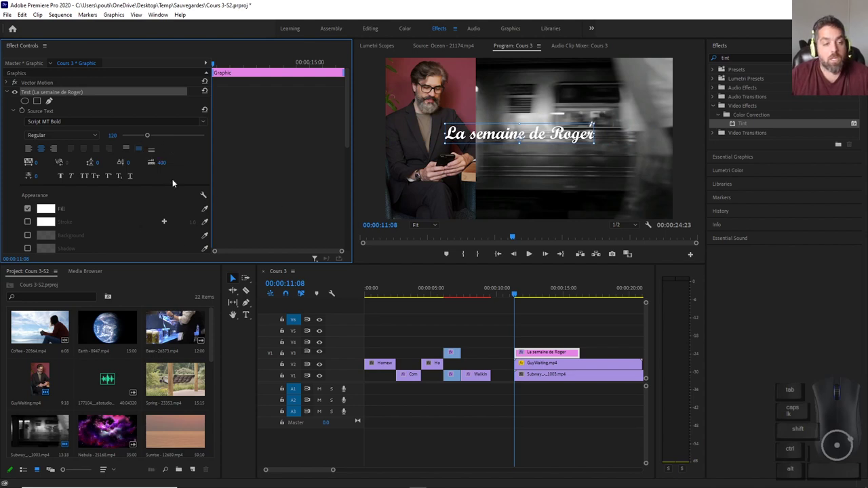
Try a red FF0000 fill and a fill colour sampled from the video frame on the title, ending with a white fill.
scroll(83, 221, "down", 3)
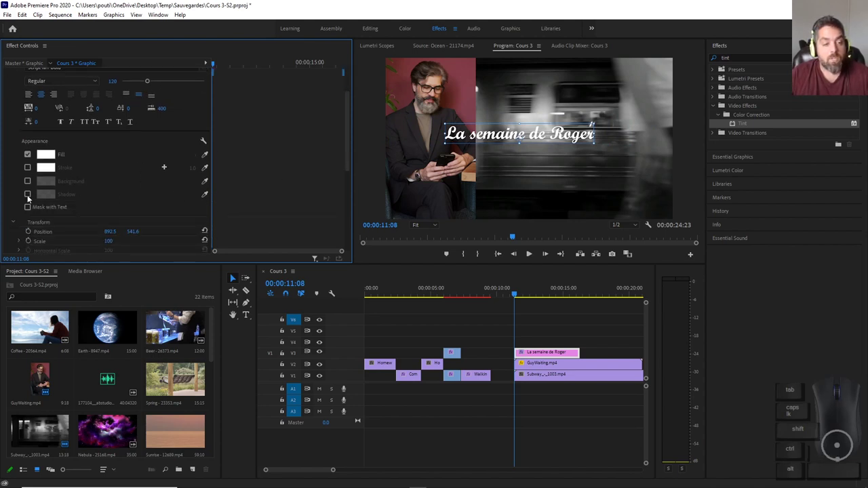
left_click(41, 155)
left_click(425, 301)
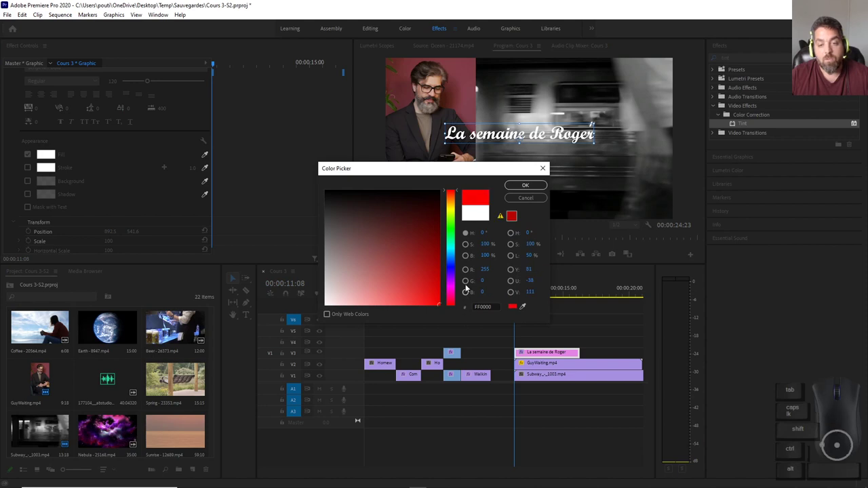
left_click(525, 186)
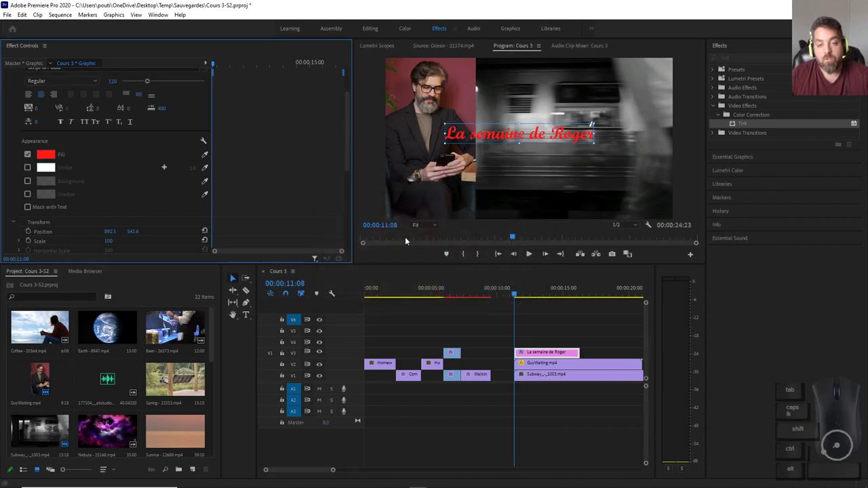
left_click(204, 154)
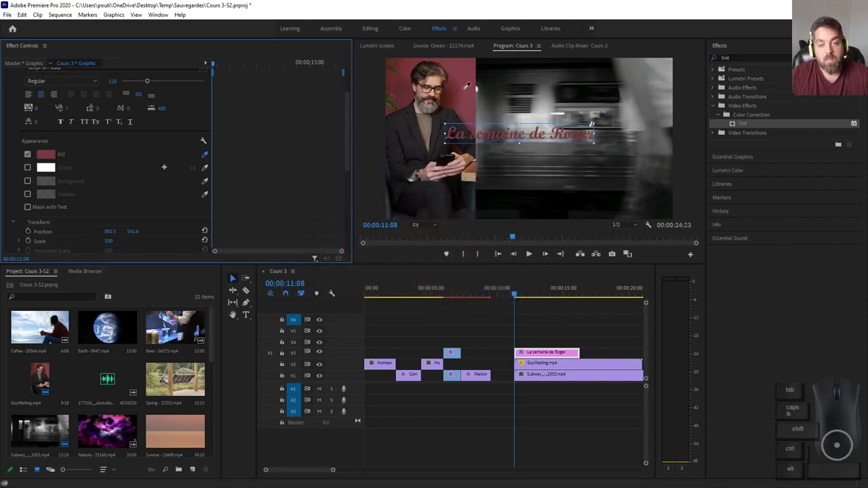
left_click(476, 160)
left_click(46, 154)
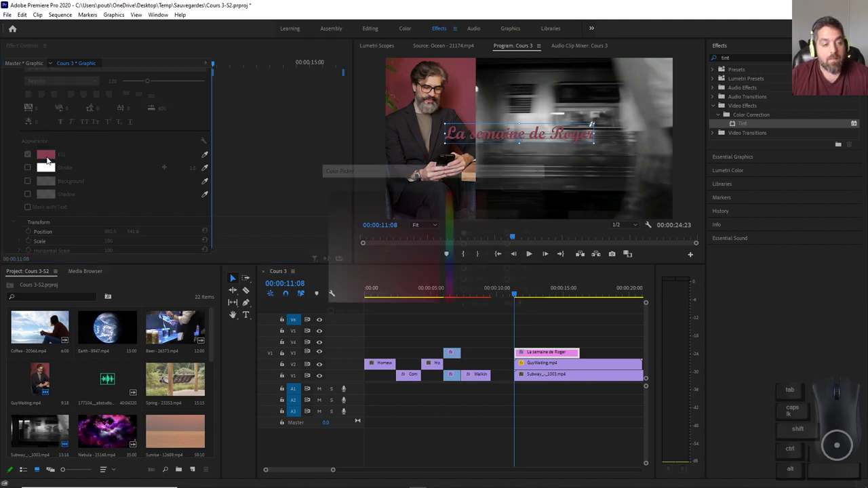
left_click(326, 191)
left_click(525, 185)
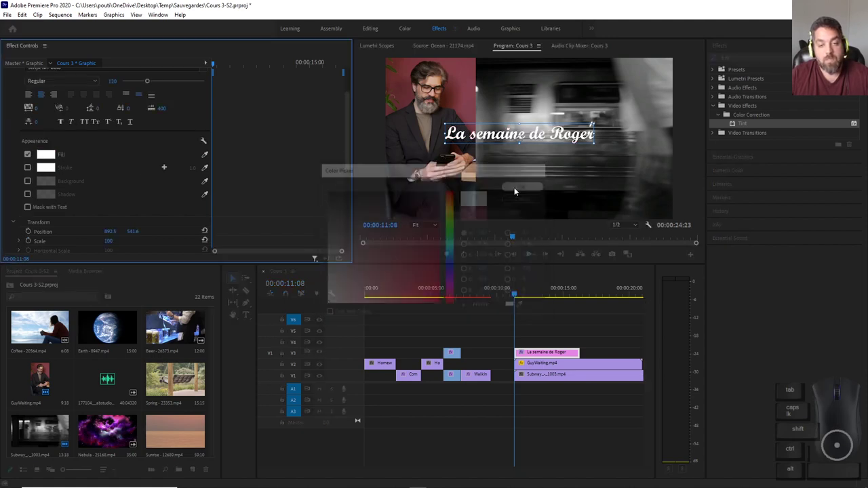
Try a red FF0000 stroke with width 10 and a background on the title, turning both off again.
left_click(27, 168)
left_click(45, 168)
left_click_drag(420, 291, 500, 319)
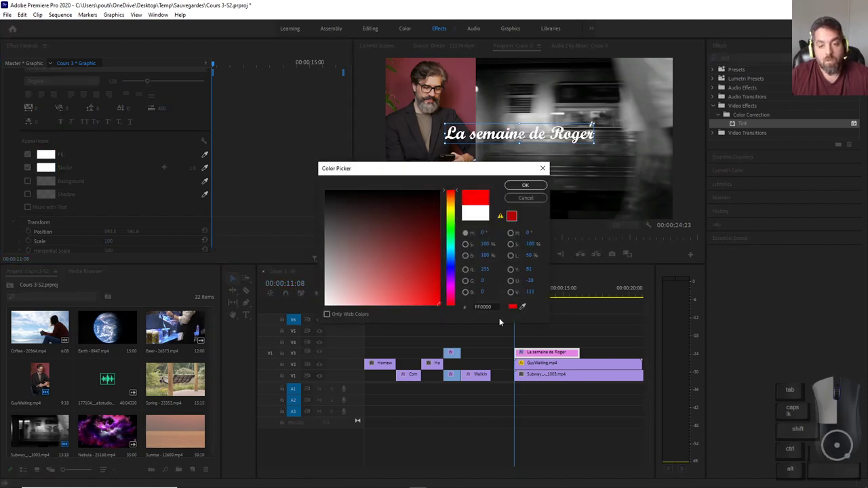
left_click(525, 185)
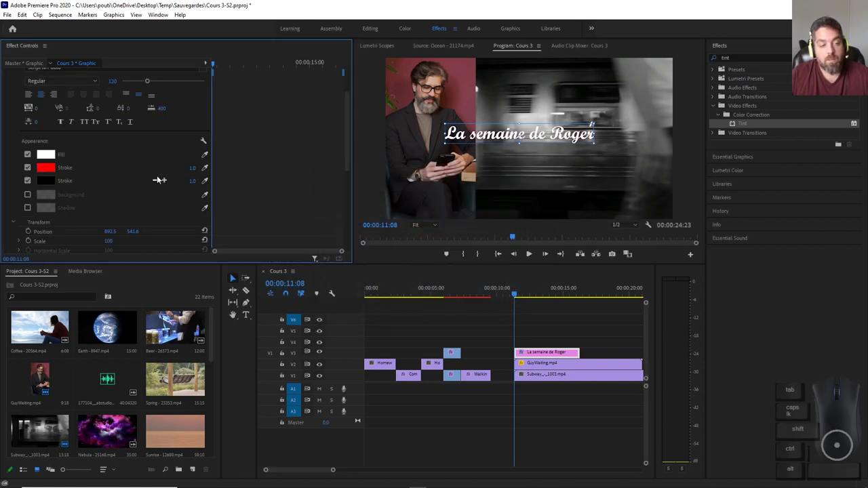
left_click(190, 167)
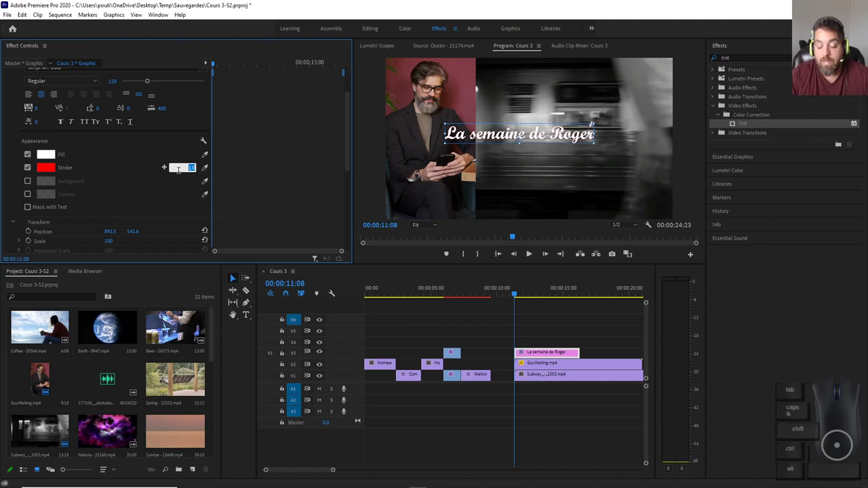
type("10")
key("Return")
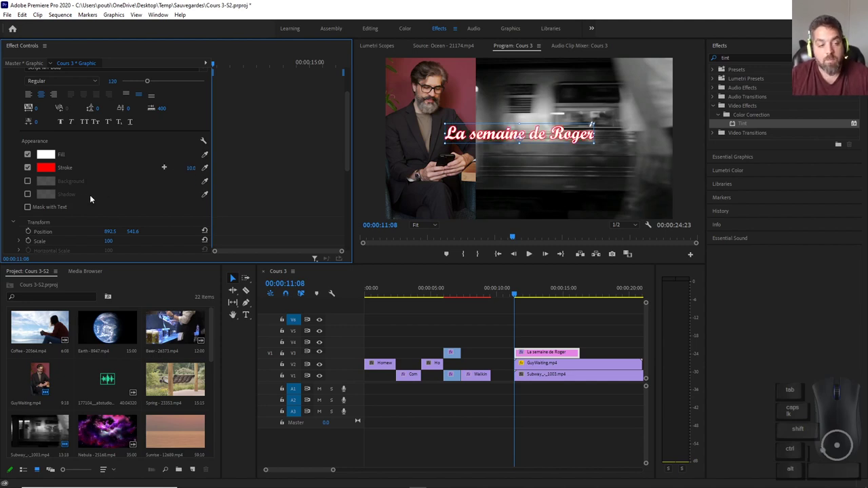
left_click(27, 167)
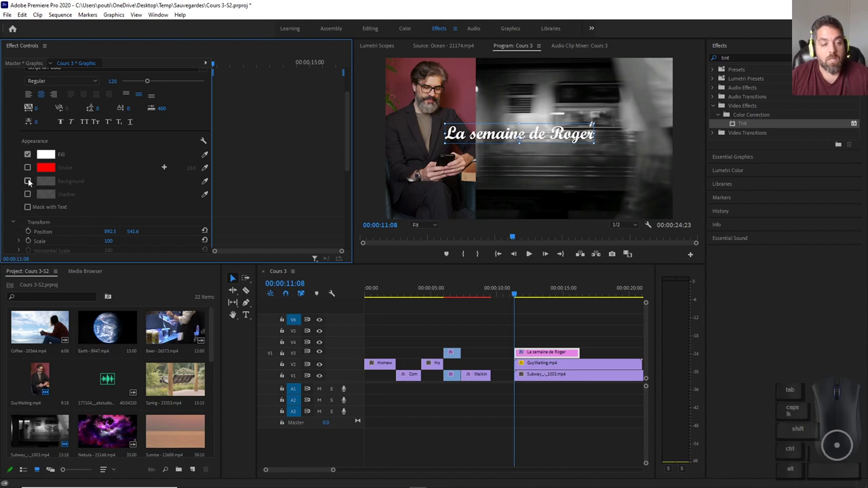
left_click(28, 181)
left_click(28, 181)
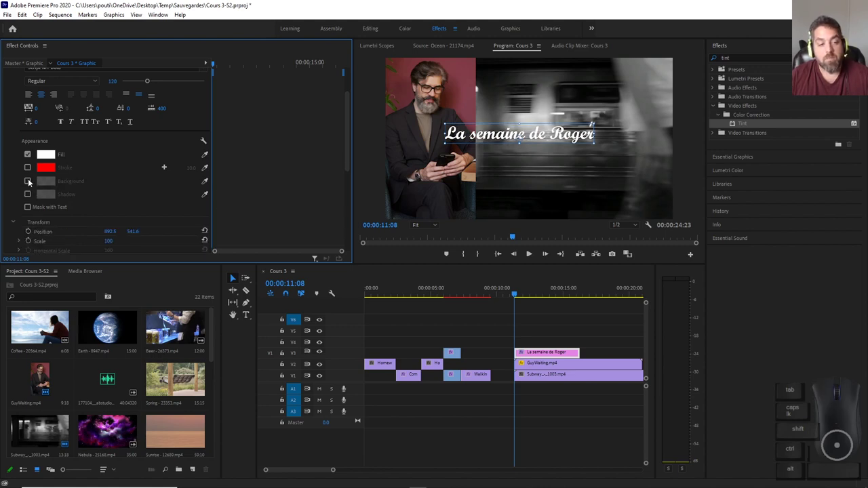
Enable the title's shadow and set its opacity to 100 % and its distance to about 17.1.
left_click(27, 195)
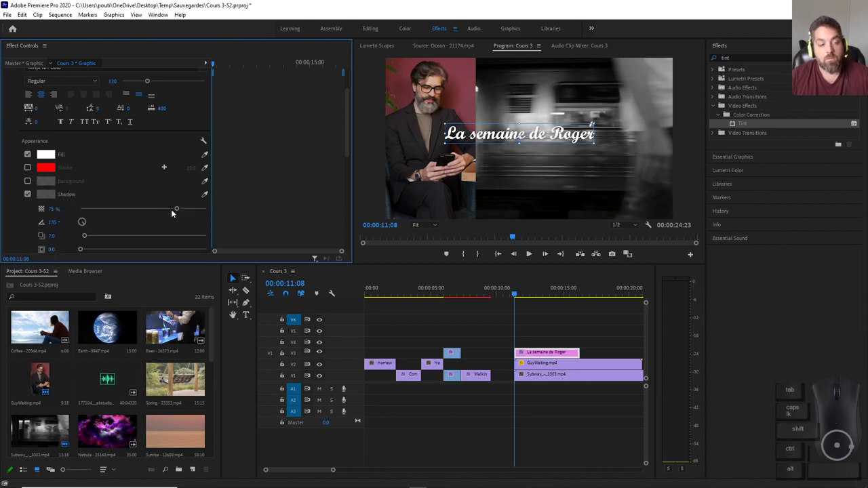
scroll(544, 142, "up", 4)
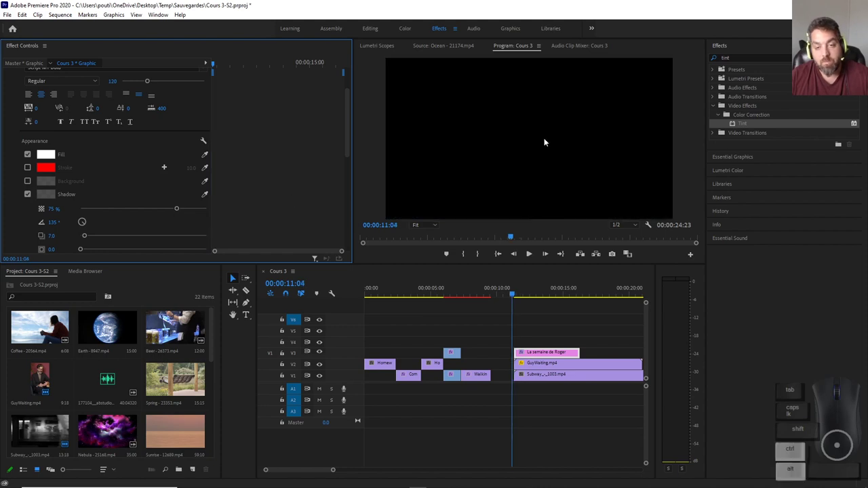
scroll(546, 141, "down", 13)
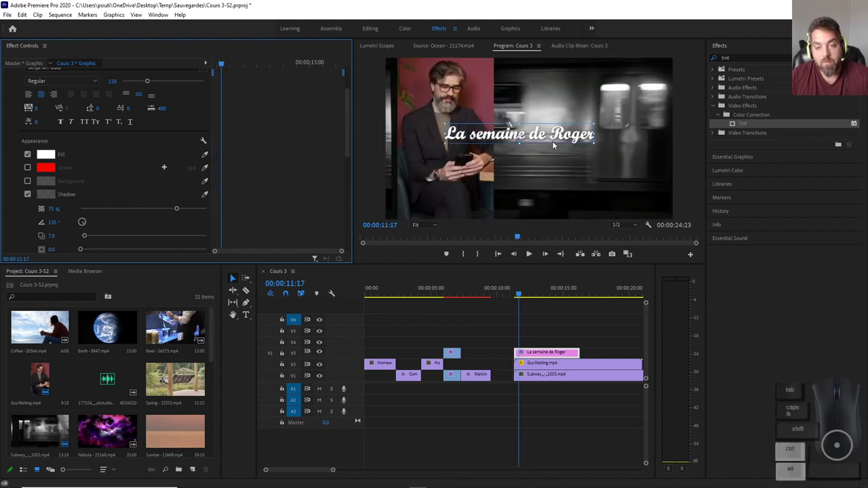
scroll(551, 145, "down", 6)
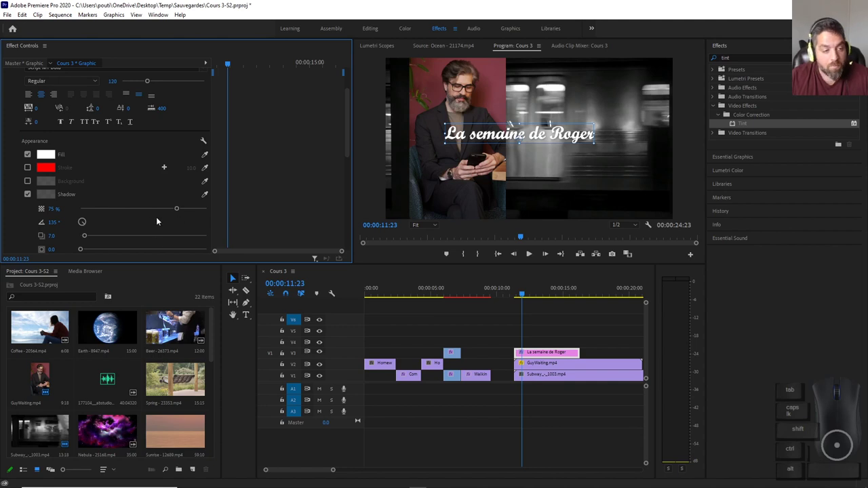
left_click_drag(175, 209, 208, 210)
mouse_move(89, 236)
left_mouse_down()
mouse_move(110, 235)
mouse_move(91, 237)
left_mouse_up()
scroll(113, 193, "down", 3)
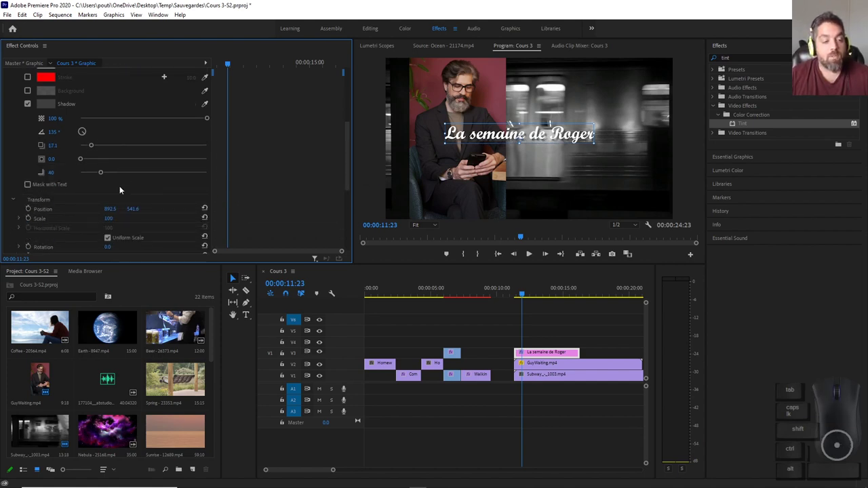
scroll(127, 144, "down", 5)
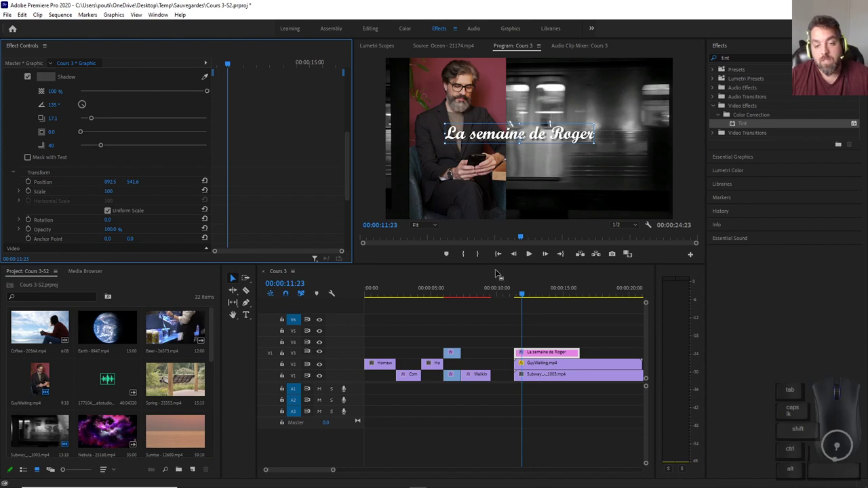
Move the title clip from track V3 up to V6 and extend its end to line up with the end of GuyWaiting.mp4.
left_click_drag(530, 297, 541, 295)
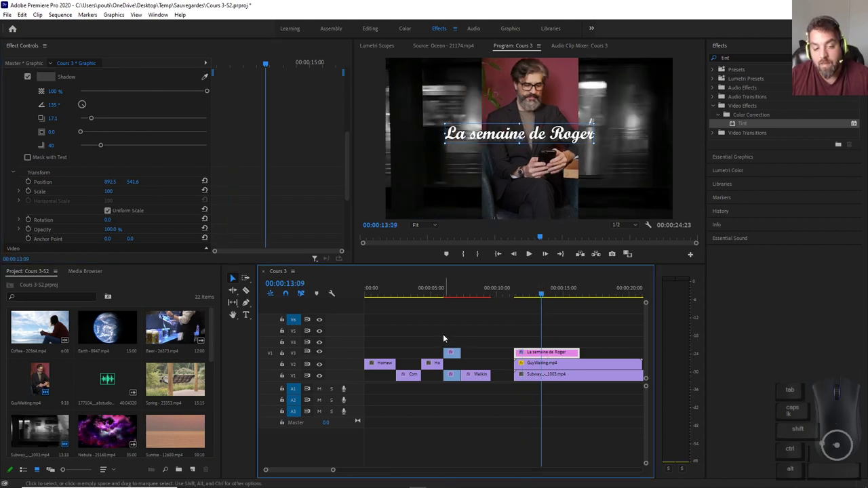
left_click_drag(548, 356, 568, 297)
scroll(455, 337, "down", 4, "alt")
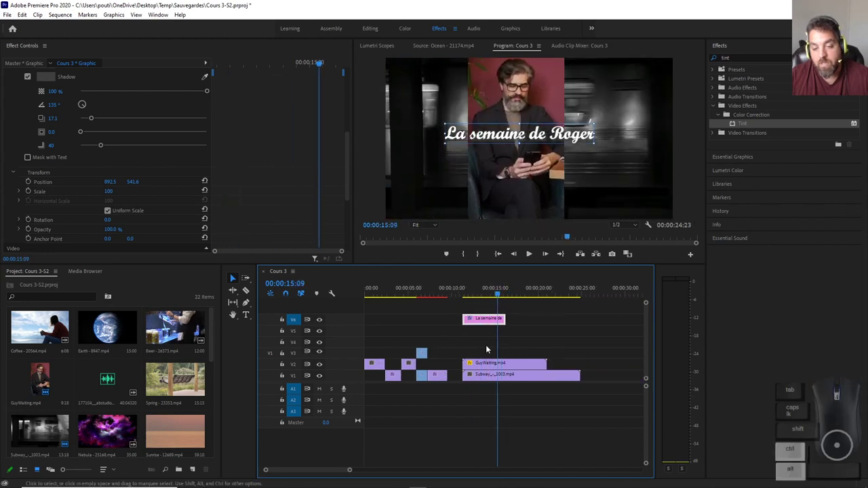
left_click_drag(466, 319, 497, 323)
Play the titled section, and at 00:00:15:11 shift the title left to a position of about 642, 541.6.
left_click(432, 297)
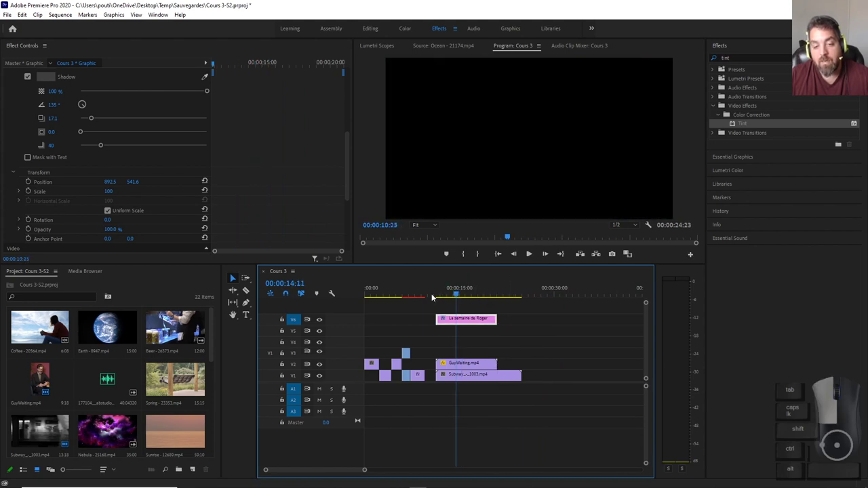
key("space")
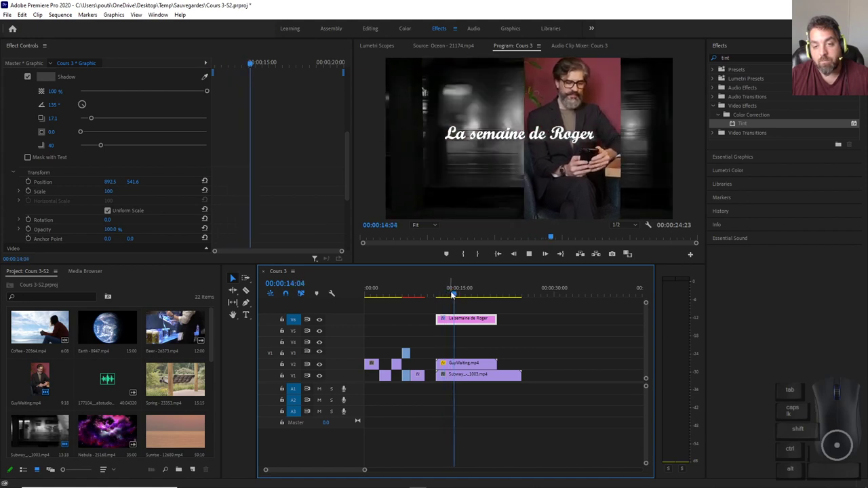
key("space")
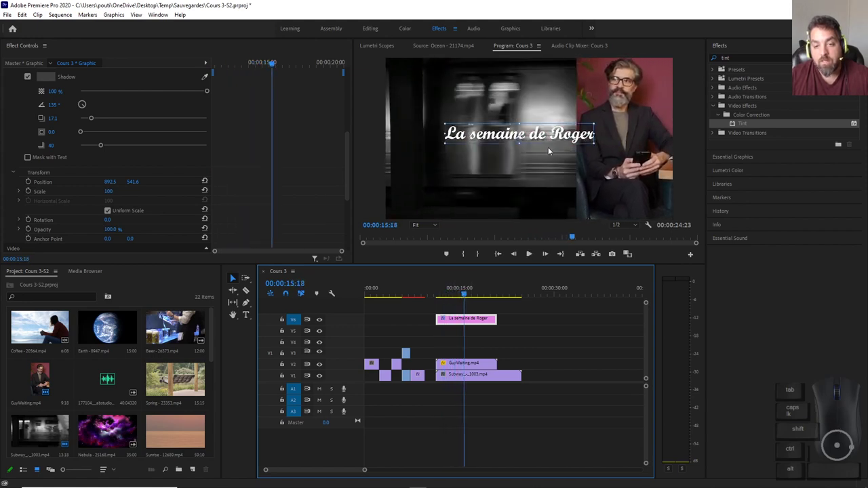
left_click(462, 293)
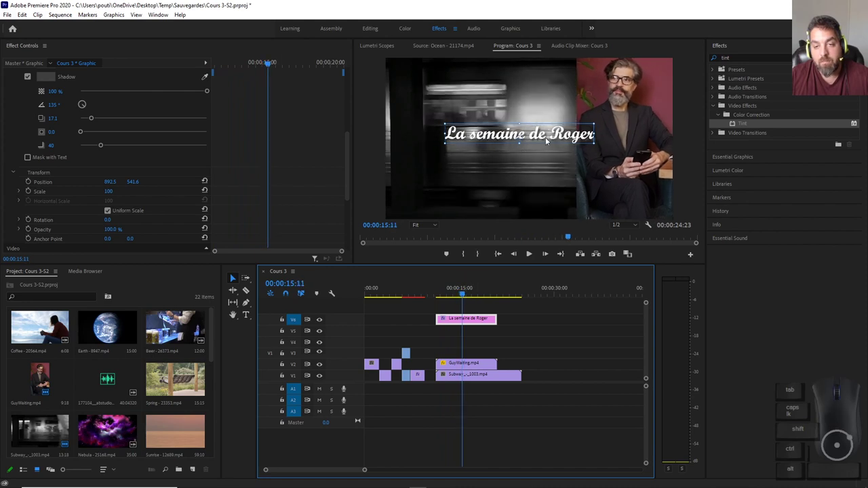
left_click_drag(545, 137, 507, 141)
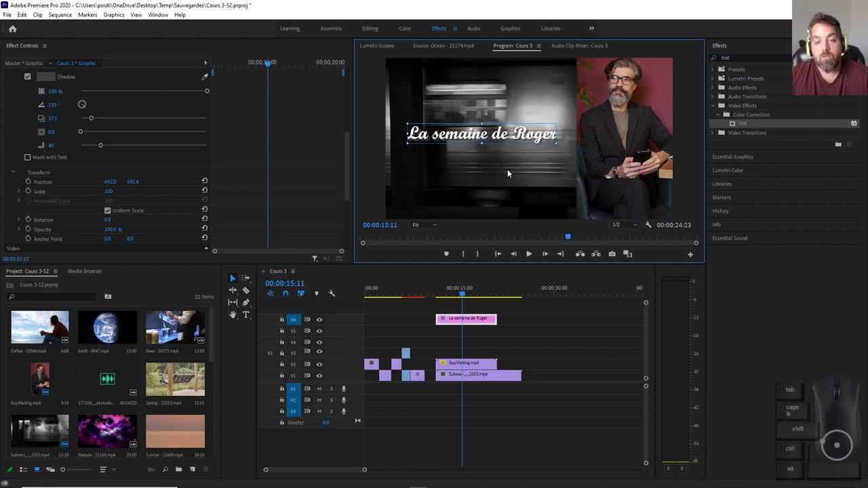
Enable animation of the title clip's Motion Position to set a keyframe at 00:00:15:11.
scroll(194, 127, "up", 6)
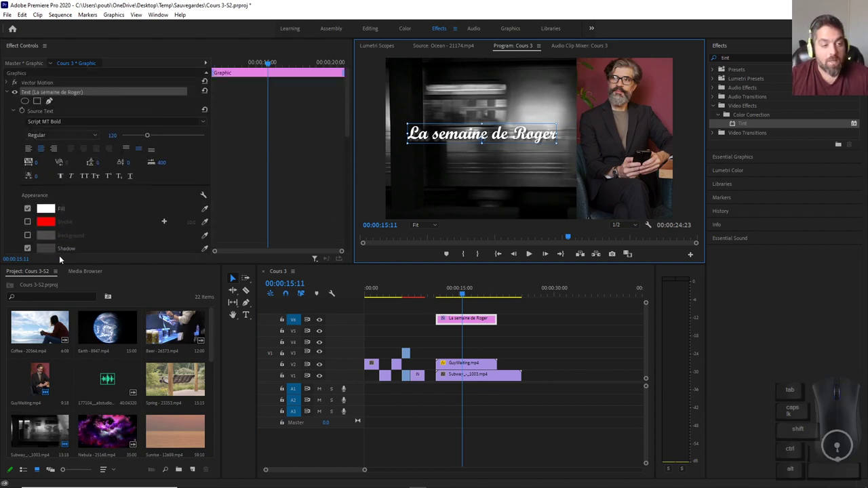
left_click(7, 92)
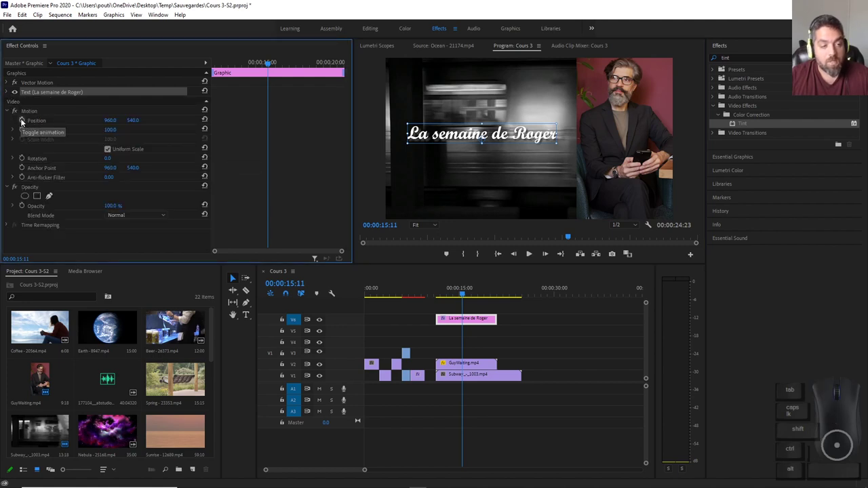
left_click(22, 120)
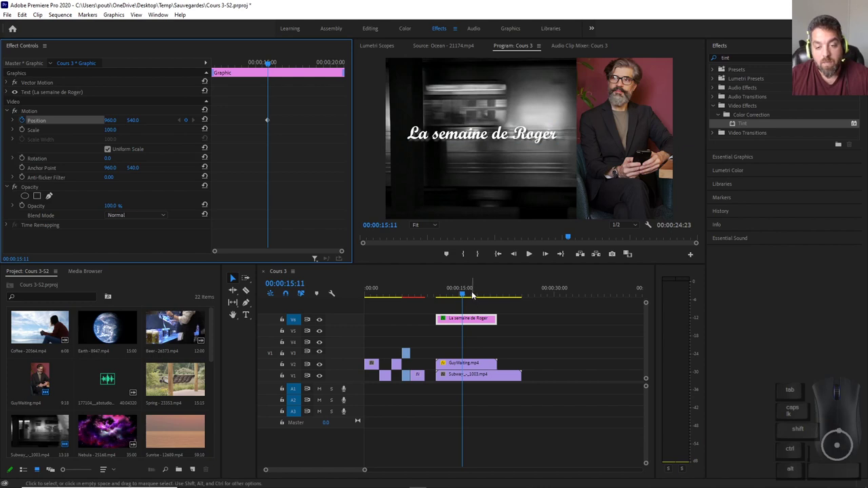
Try to move the title text horizontally past the right edge of the frame at 00:00:11:08, returning to 00:00:15:11.
left_click_drag(461, 294, 437, 297)
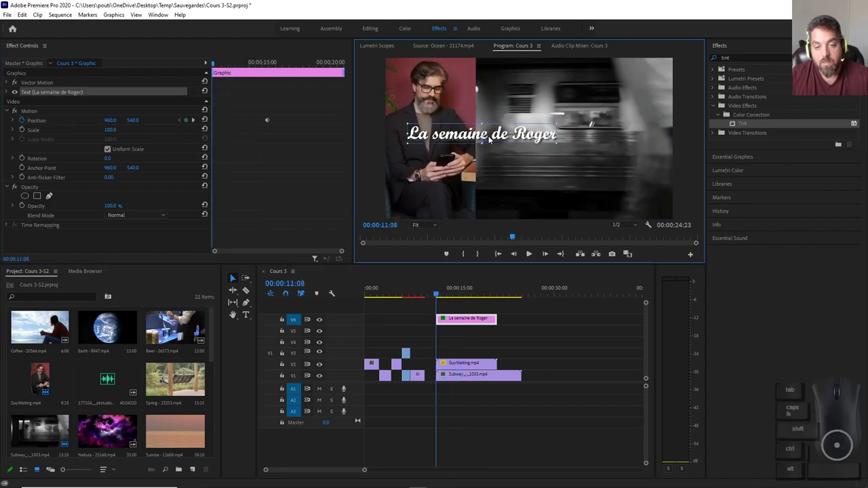
left_click_drag(486, 138, 731, 140)
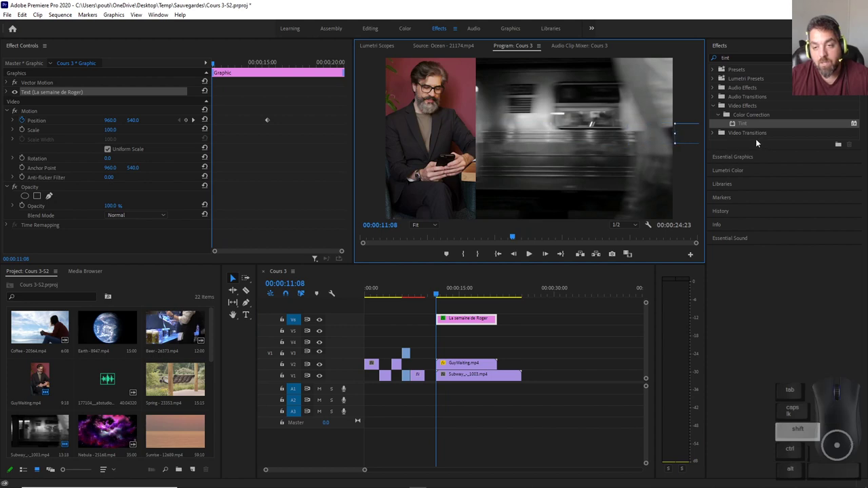
left_click_drag(437, 296, 464, 297)
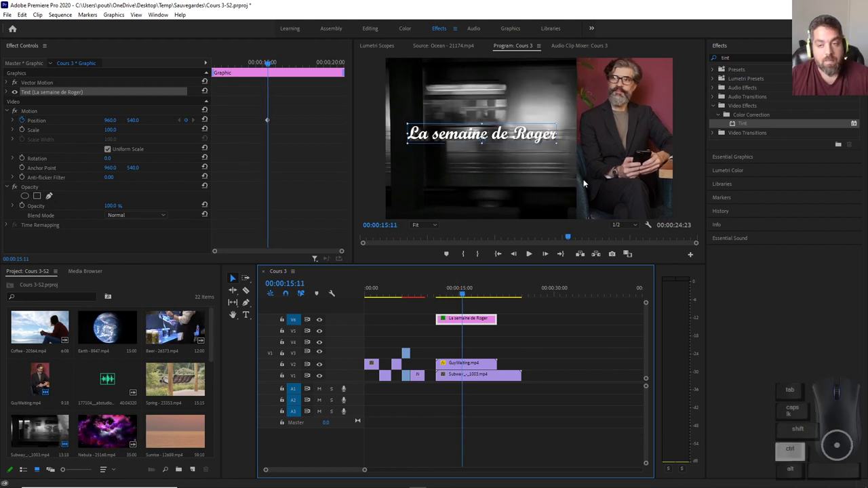
Turn off the title clip's Motion Position animation, deleting its existing keyframe.
left_click(9, 93)
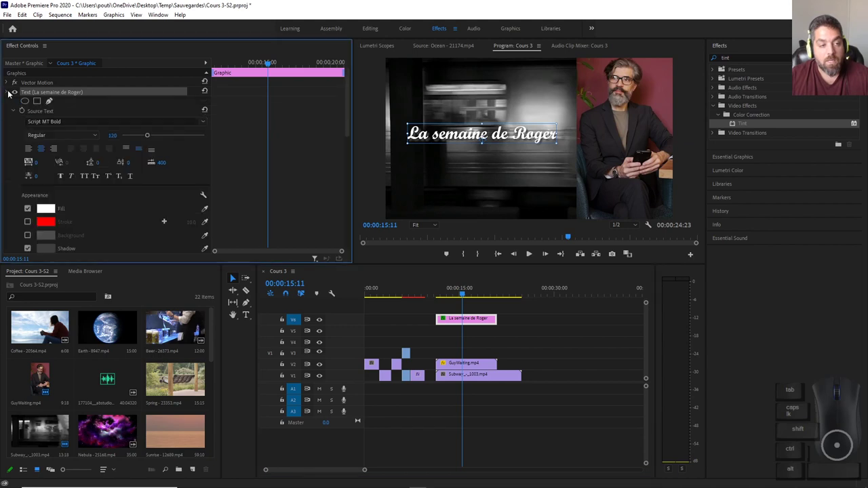
scroll(101, 144, "down", 6)
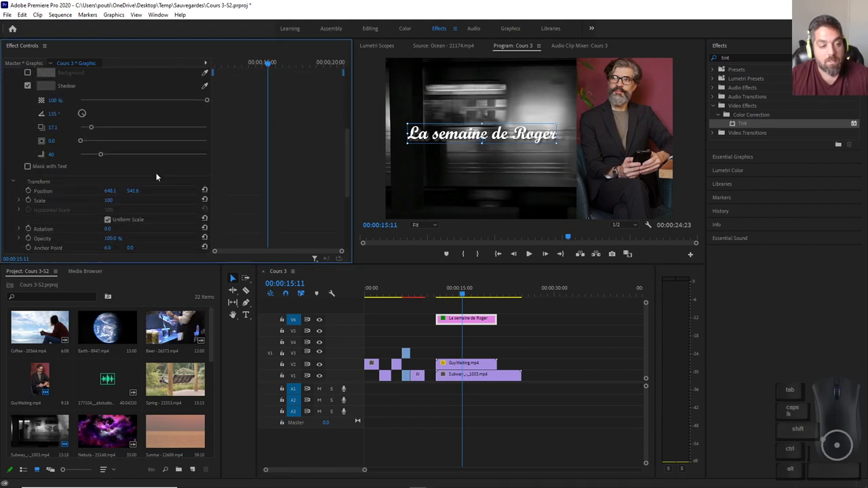
scroll(156, 177, "down", 2)
scroll(60, 232, "down", 3)
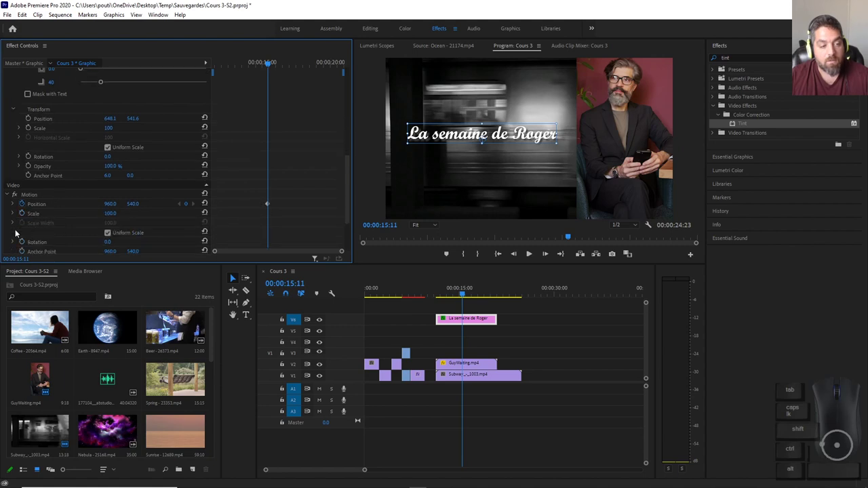
left_click(22, 204)
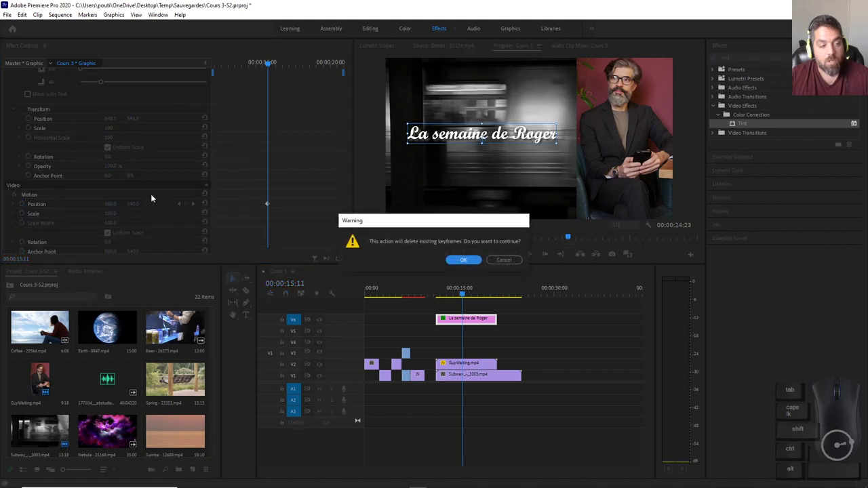
left_click(464, 260)
Try other fonts such as Segoe Print, Rockwell Condensed and Ravie on the title text, returning to Script MT Bold.
scroll(100, 149, "up", 5)
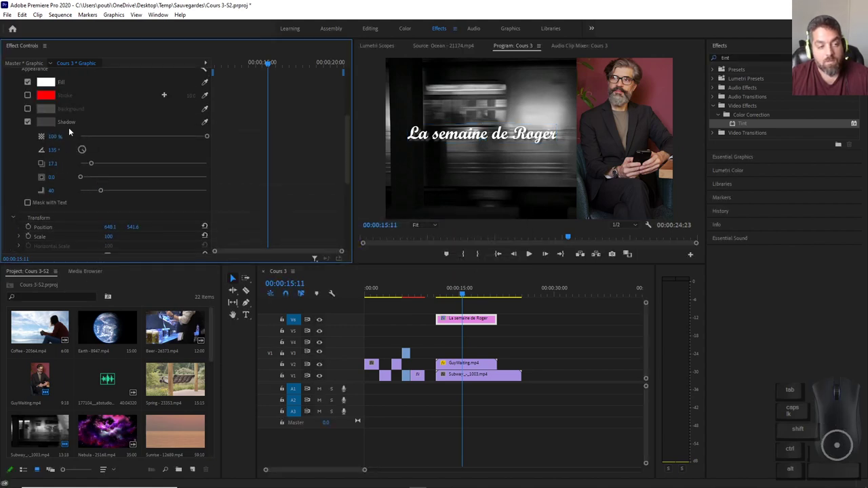
scroll(80, 148, "up", 5)
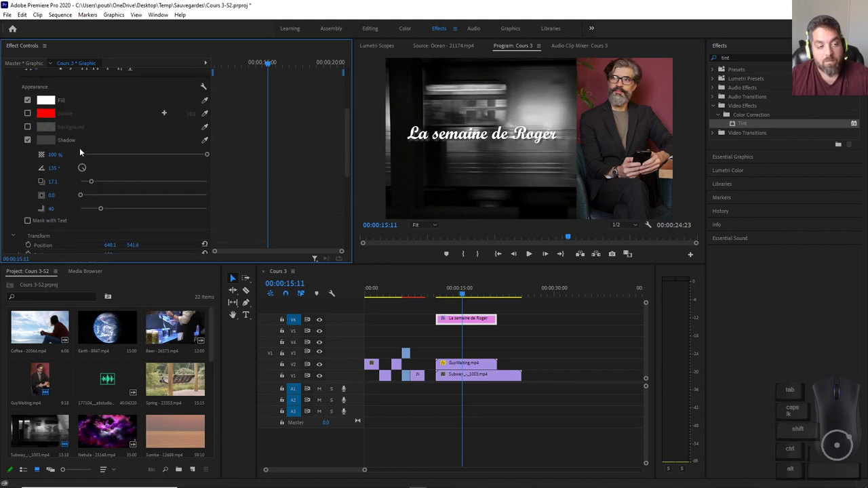
scroll(73, 145, "down", 6)
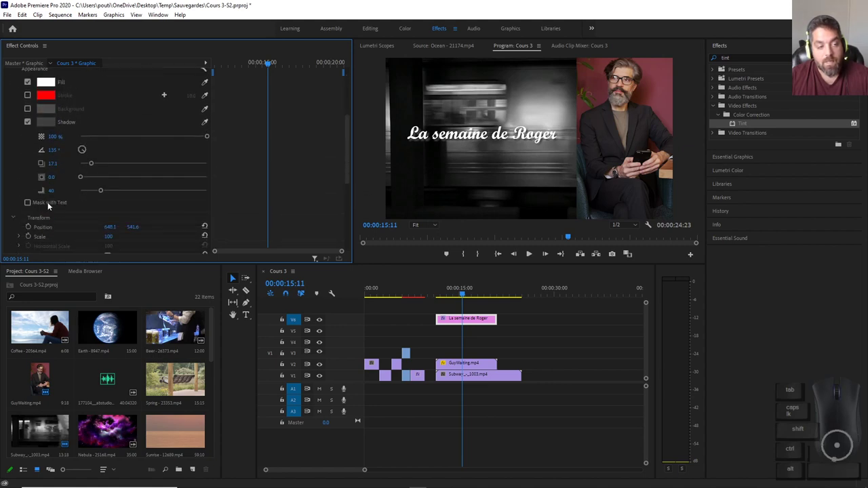
scroll(72, 156, "up", 10)
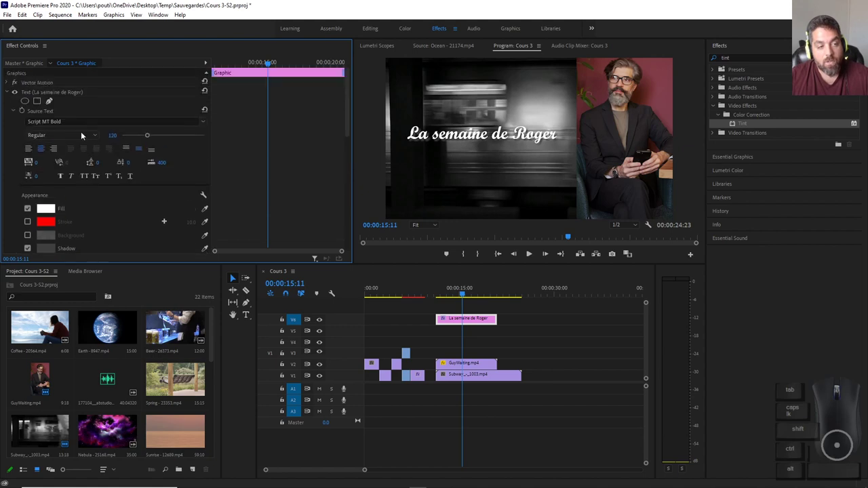
left_click(51, 122)
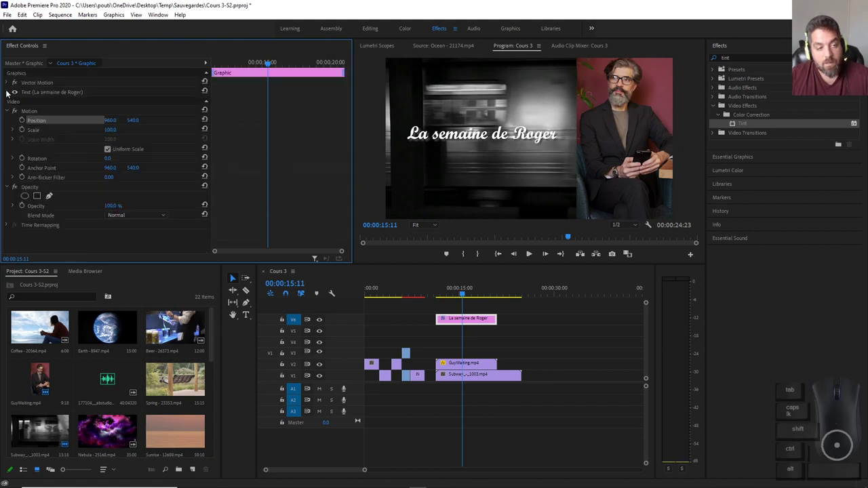
type("Segoe Print")
key("Return")
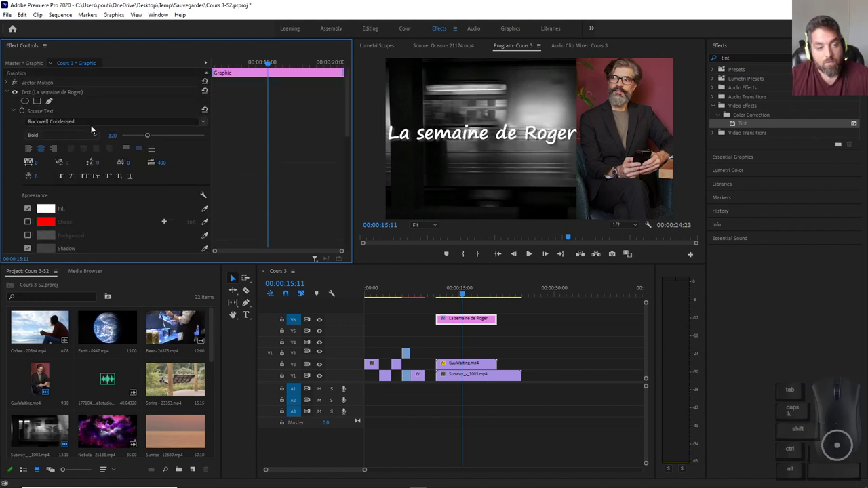
key("Up")
key("Up")
key("Up")
key("Up")
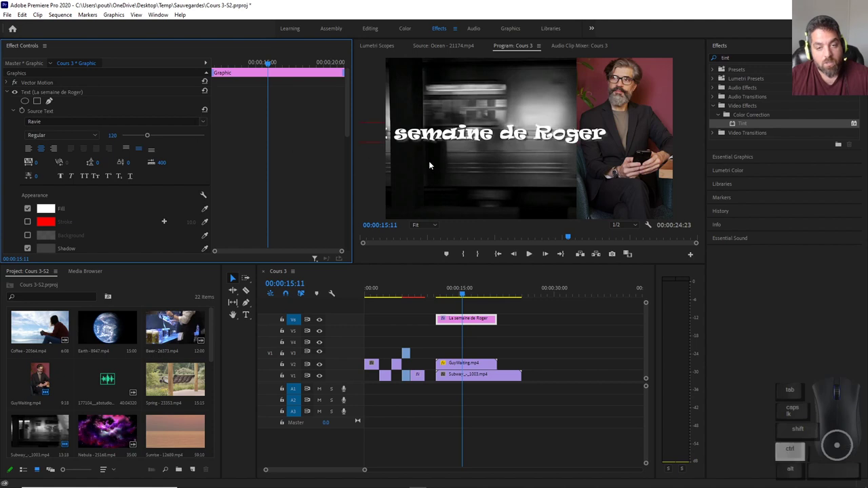
key("Down")
key("Down")
key("Down")
key("Down")
key("Down")
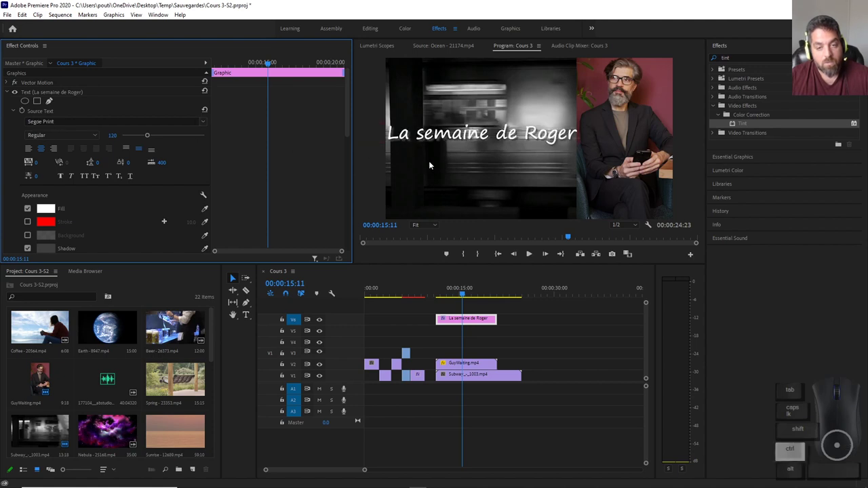
key("Up")
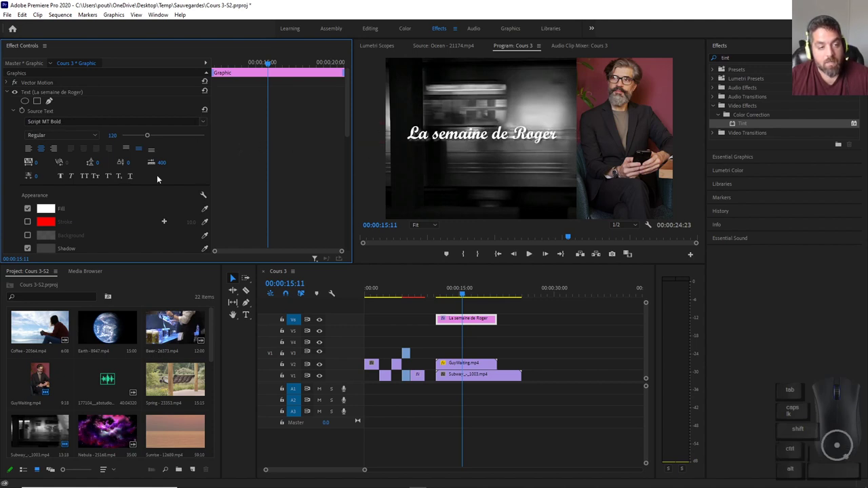
Enable animation of the title text's own Transform Position to set a keyframe at 00:00:15:07.
scroll(170, 175, "down", 8)
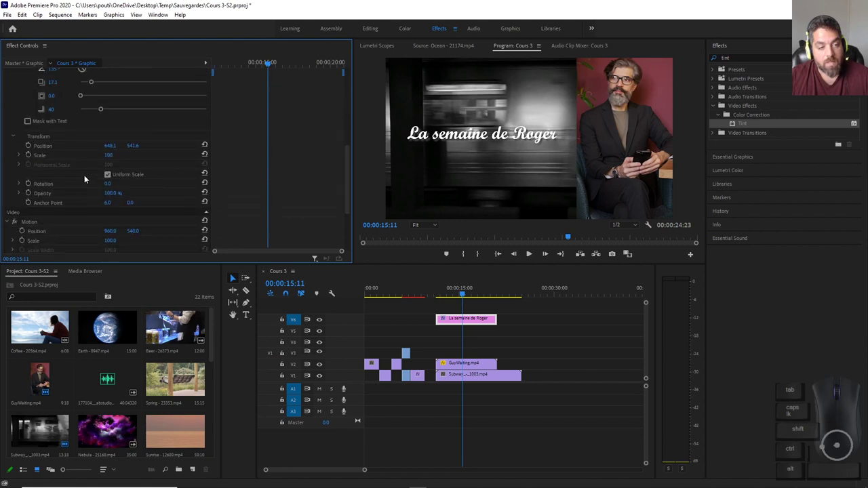
left_click(459, 293)
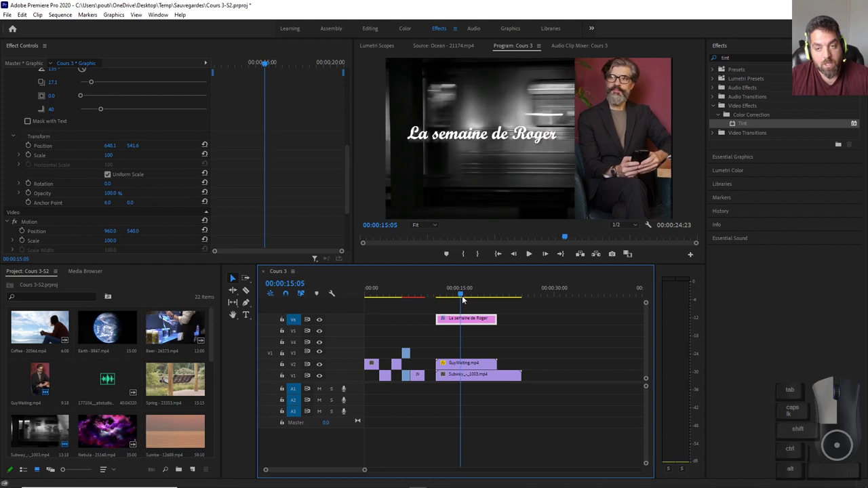
left_click(461, 296)
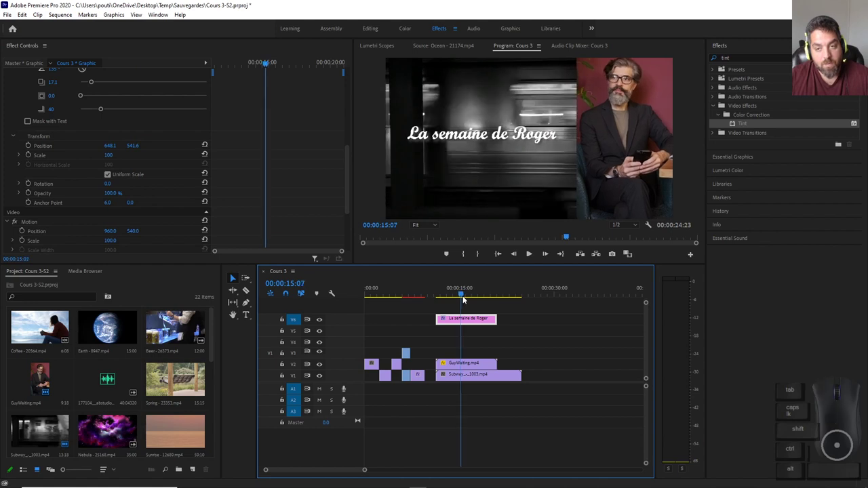
left_click(27, 145)
At 00:00:11:08, set the text's Position to 2447.1, 541.6 beyond the frame's right edge and play back the slide-in.
left_click_drag(467, 298, 437, 297)
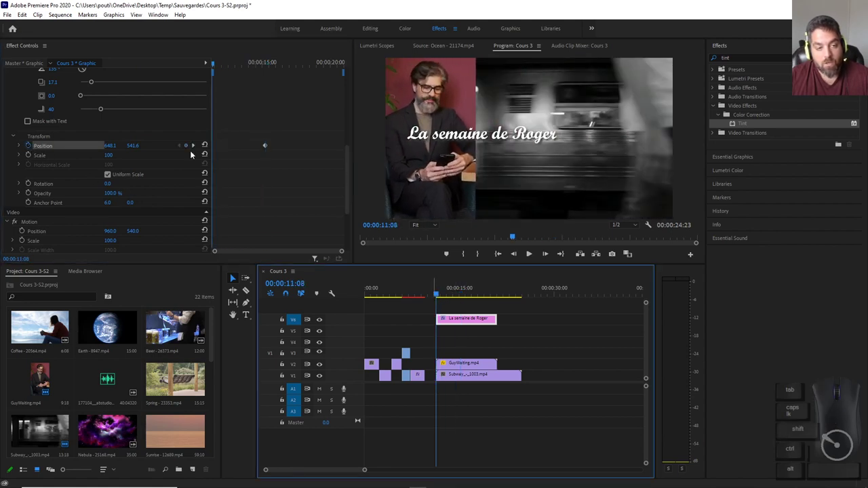
left_click_drag(106, 148, 258, 148)
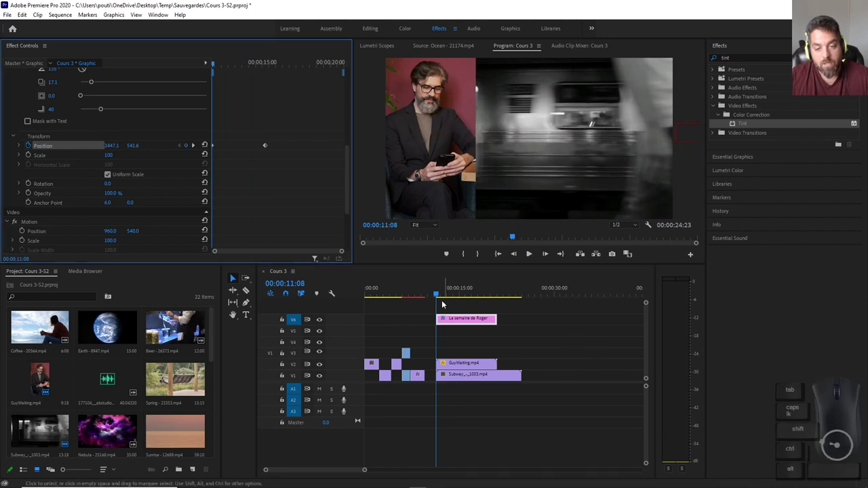
left_click_drag(444, 298, 424, 299)
key("space")
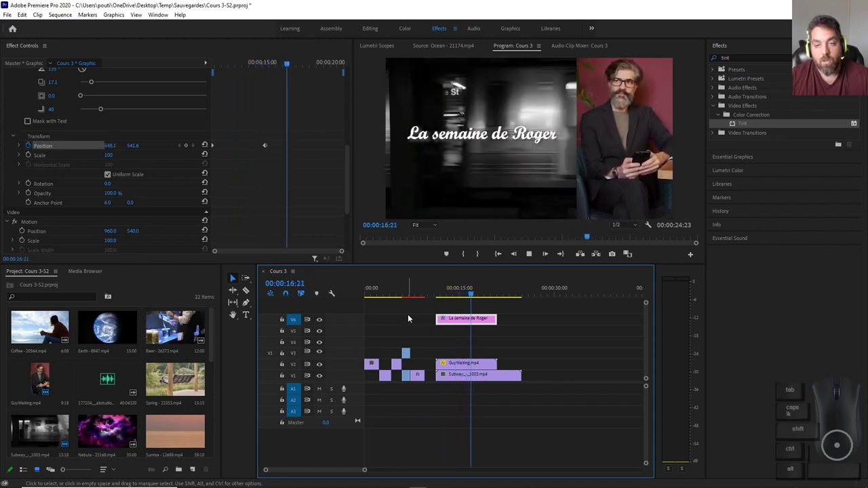
key("space")
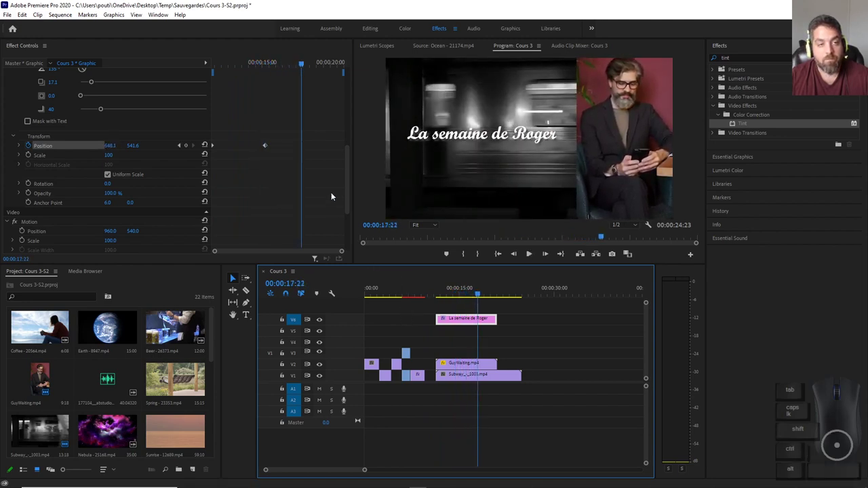
Save the project and switch to the presentation slide "Ajouter du texte".
key("ctrl+s")
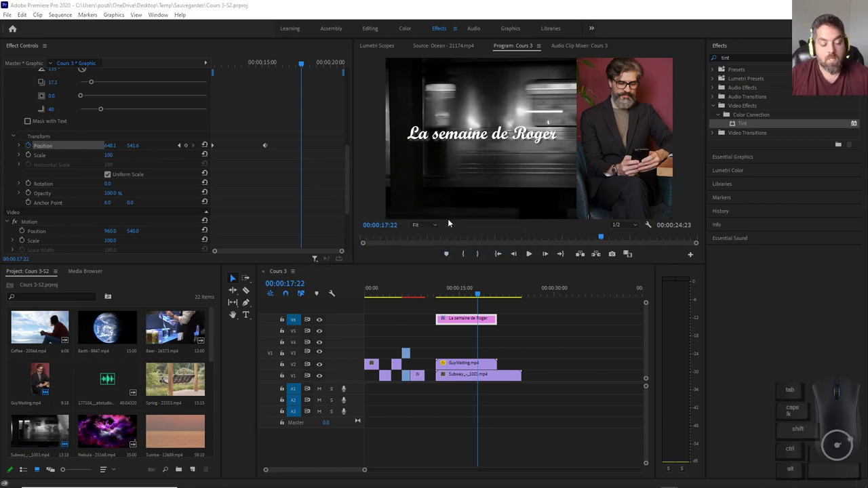
key("alt+Tab")
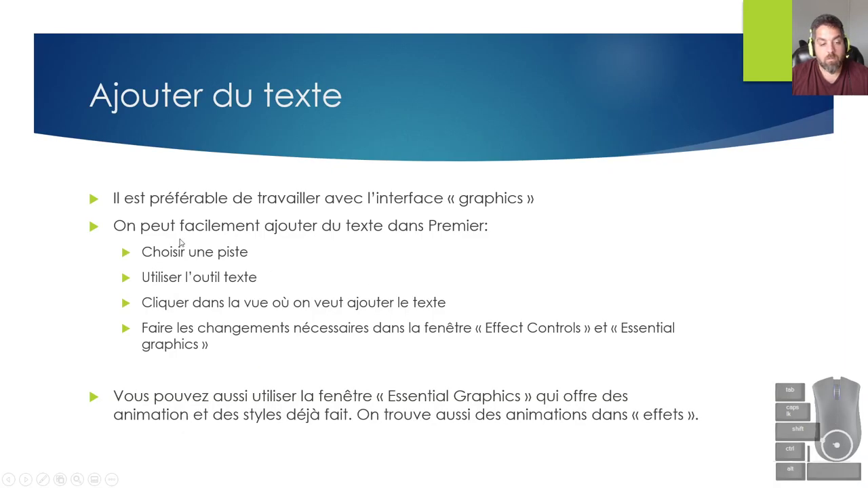
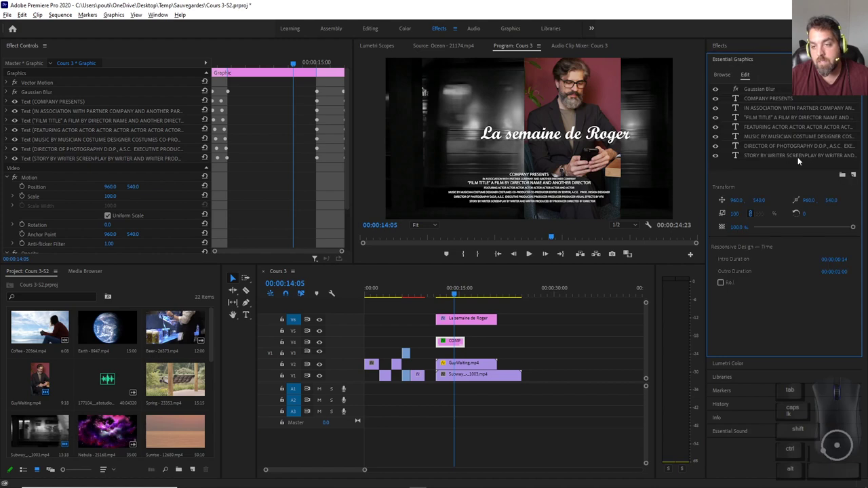
Return to browsing the Essential Graphics templates and delete the credits graphic from track V4.
left_click(721, 75)
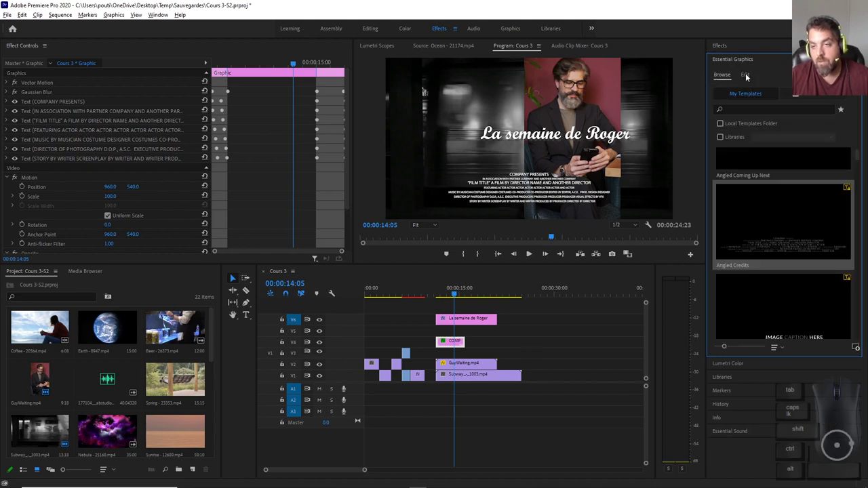
left_click(746, 74)
left_click(719, 74)
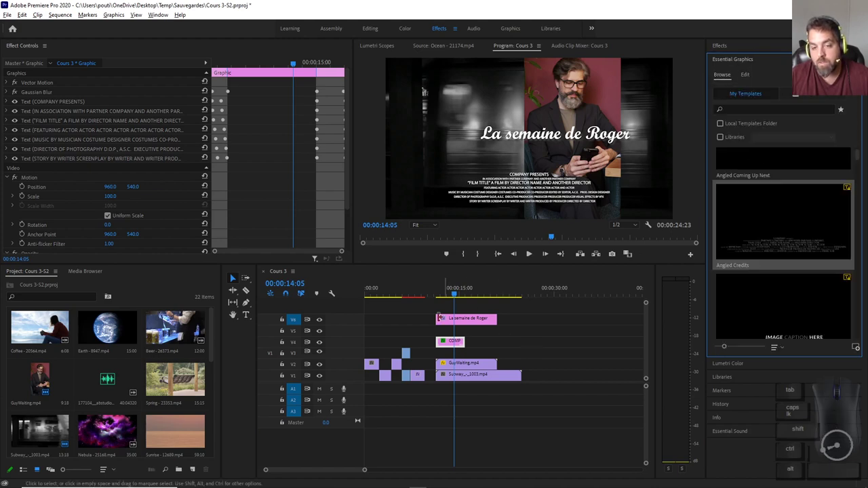
left_click(451, 345)
key("Delete")
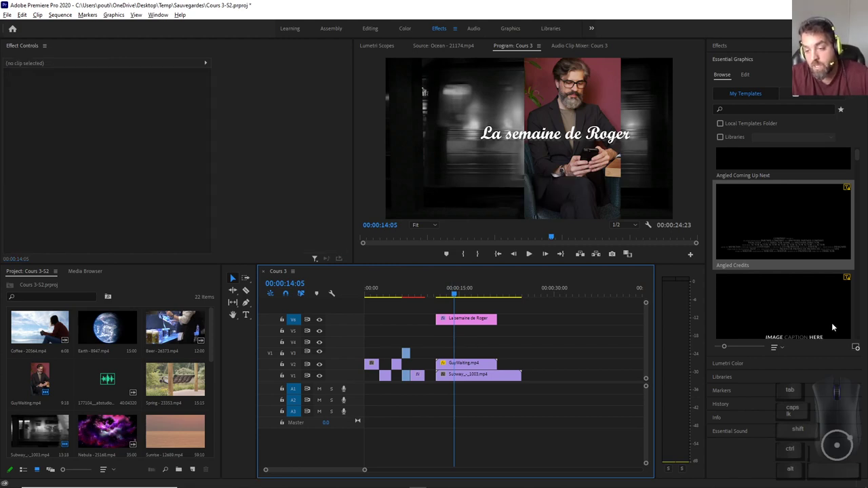
Add the "IMAGE CAPTION HERE" template to track V4 at the start of GuyWaiting.mp4 and play it with track V6 hidden.
left_click(806, 322)
left_click_drag(805, 323, 442, 344)
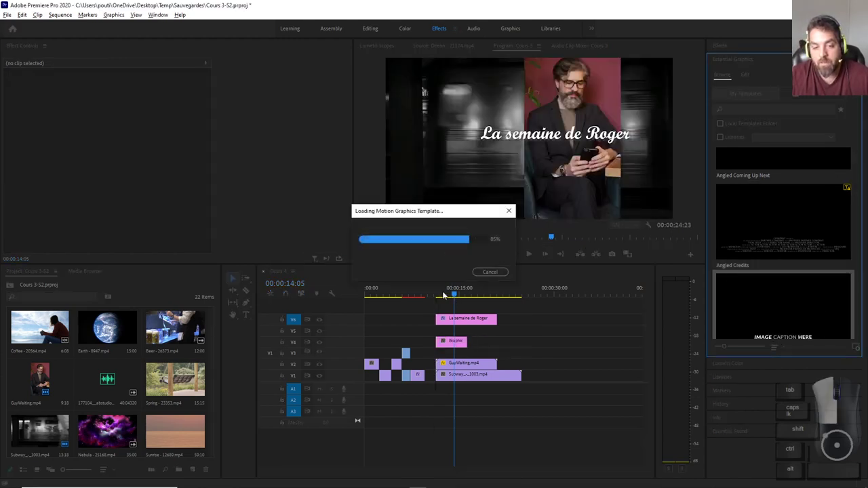
left_click(436, 291)
left_click_drag(438, 295, 436, 297)
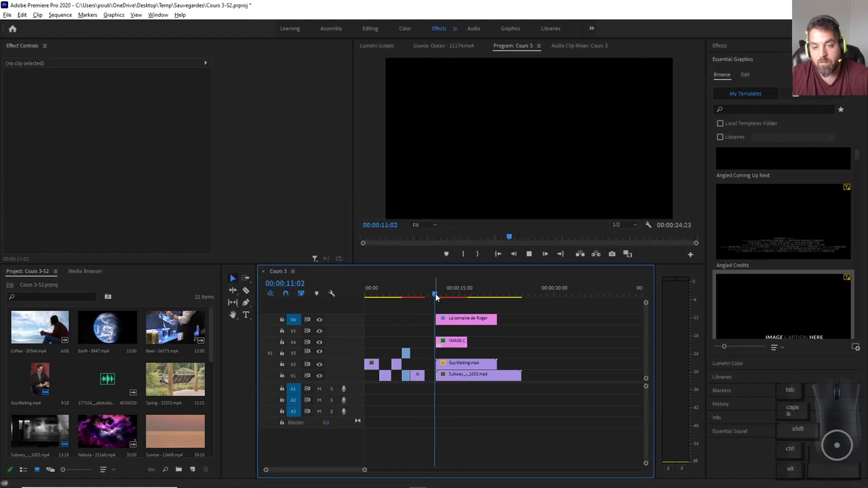
key("space")
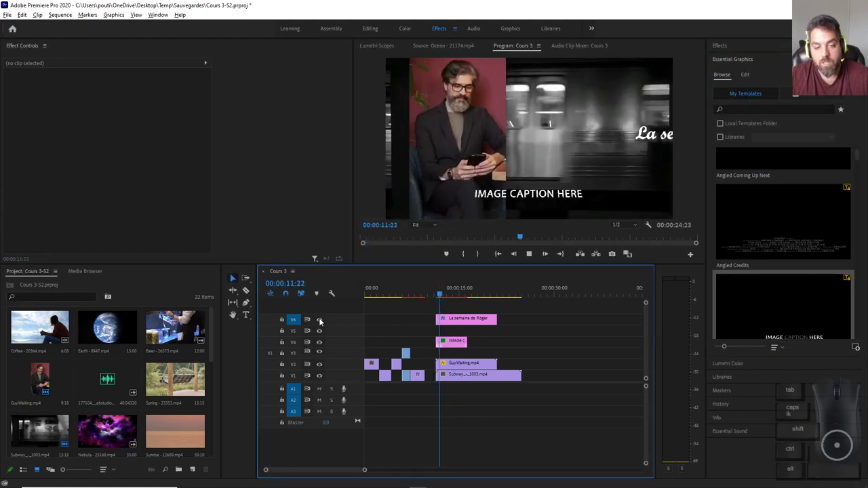
key("space")
Select the image caption graphic's text on track V4, render the selection and play back the caption's animation.
left_click(550, 197)
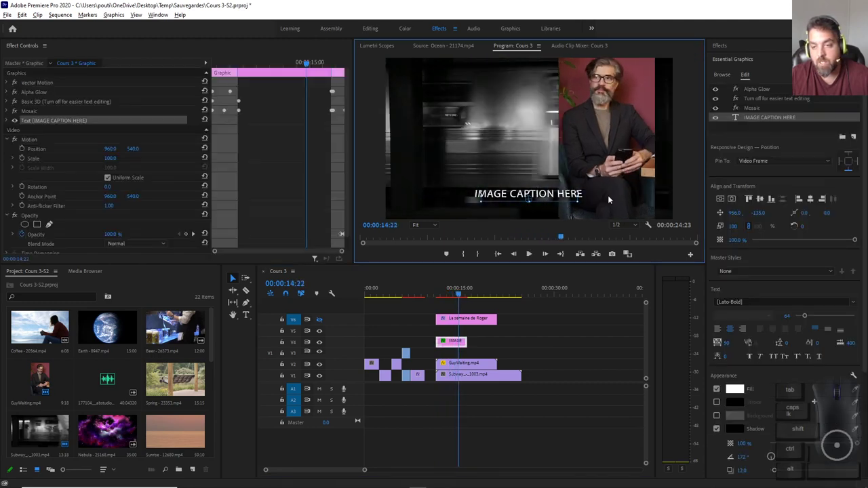
double_click(566, 196)
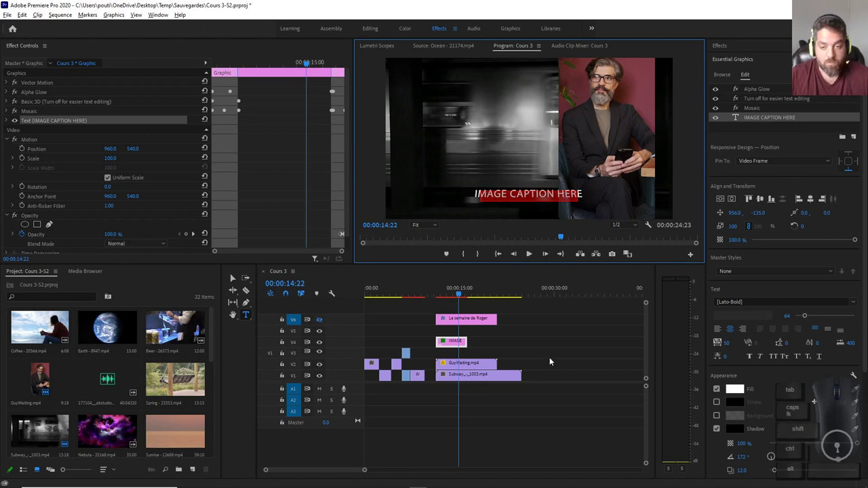
left_click(436, 290)
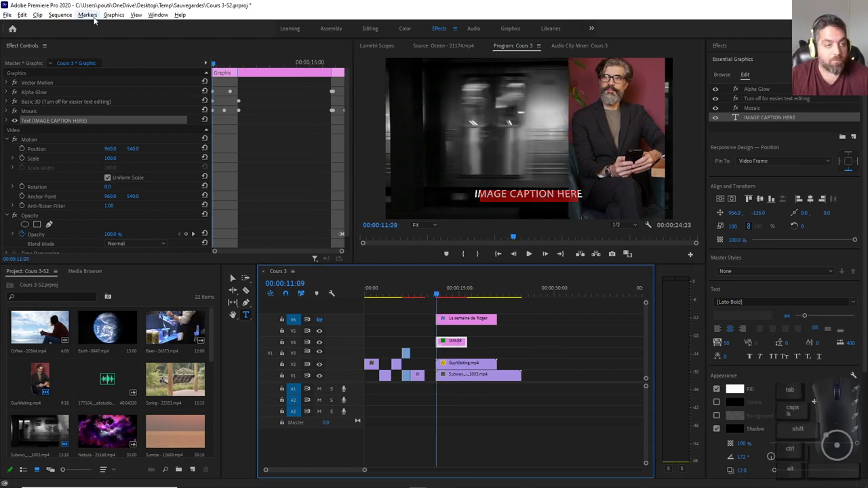
left_click(61, 14)
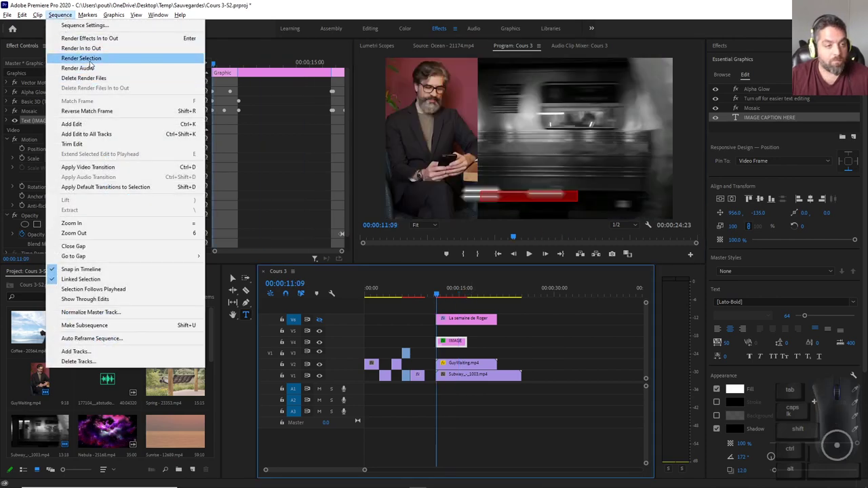
left_click(88, 59)
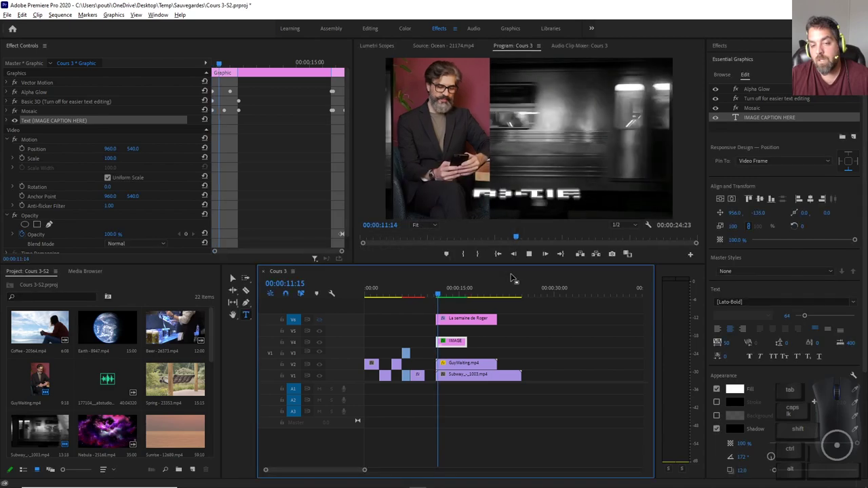
left_click(422, 297)
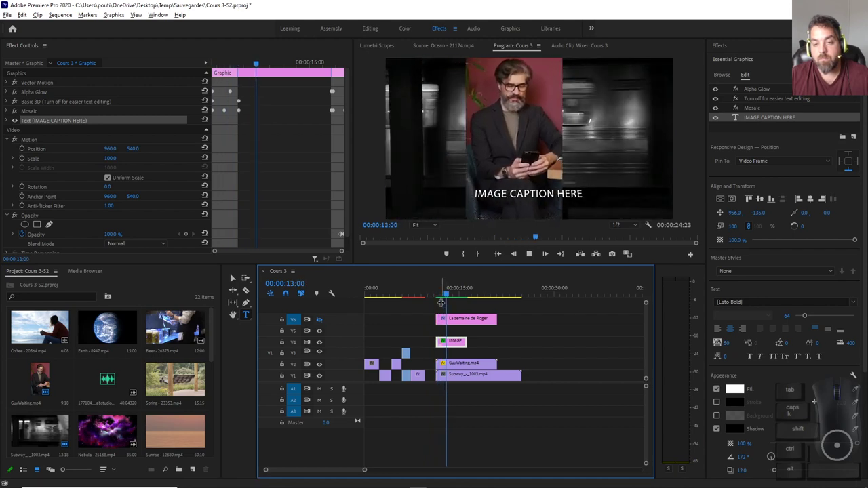
Stop playback, delete the image caption graphic from track V4 and make track V6 visible again.
key("space")
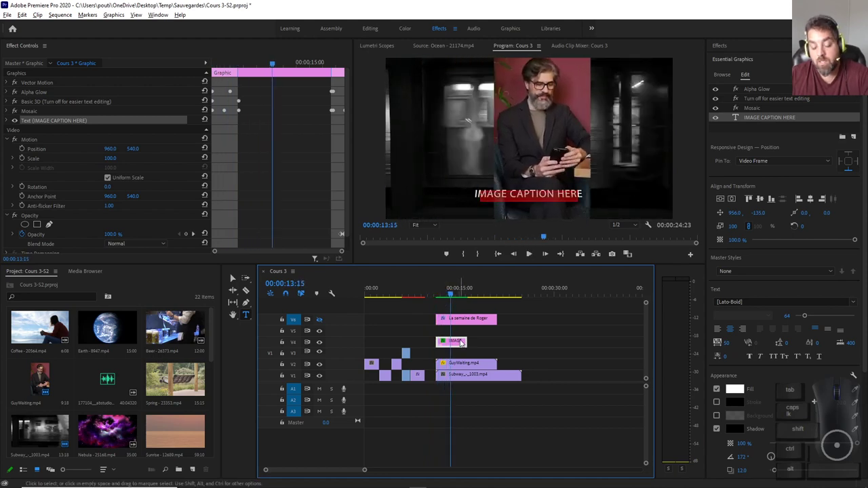
key("Delete")
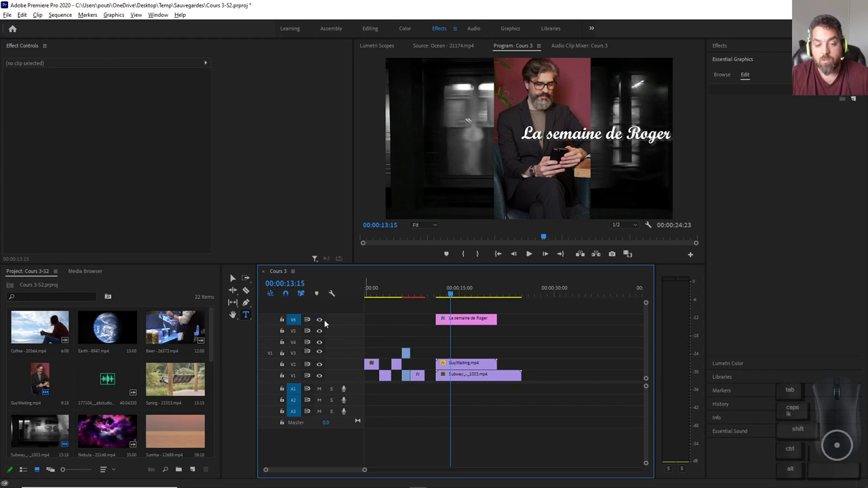
left_click(720, 46)
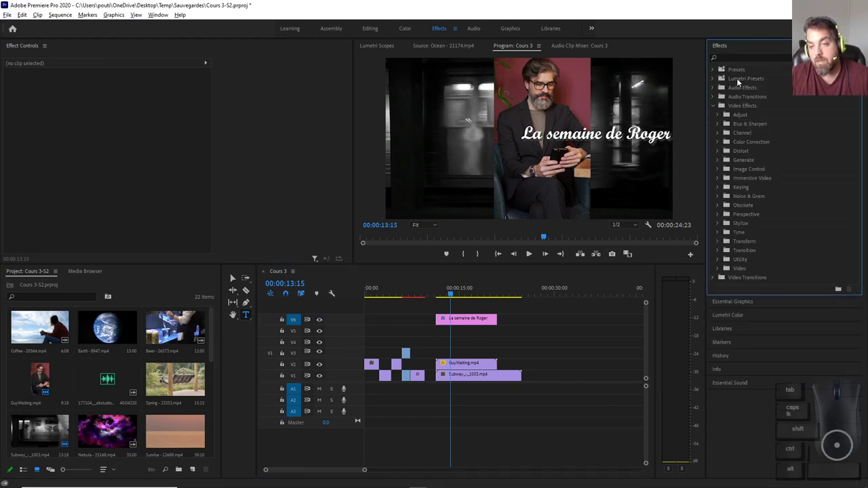
left_click(731, 301)
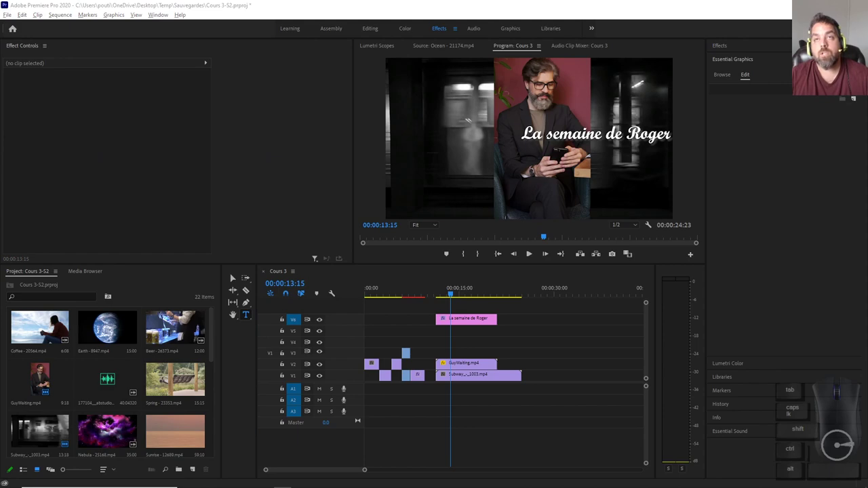
Switch to Chrome and search the web for "envato market".
key("super+1")
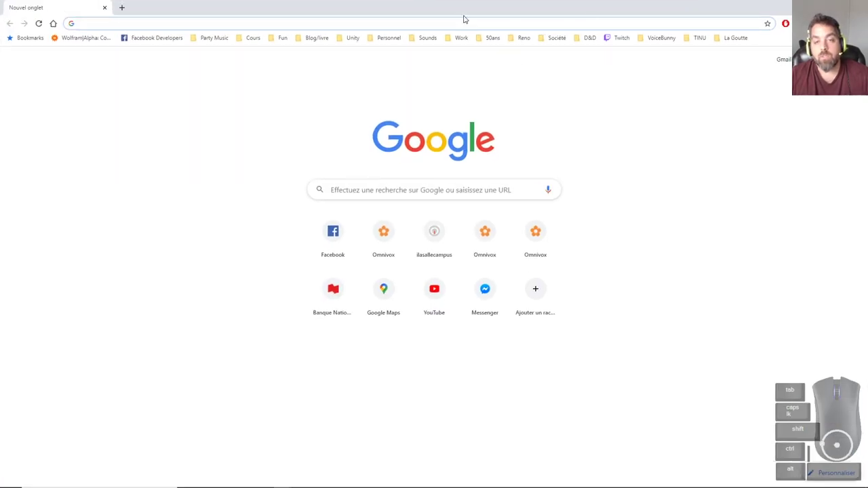
left_click(461, 21)
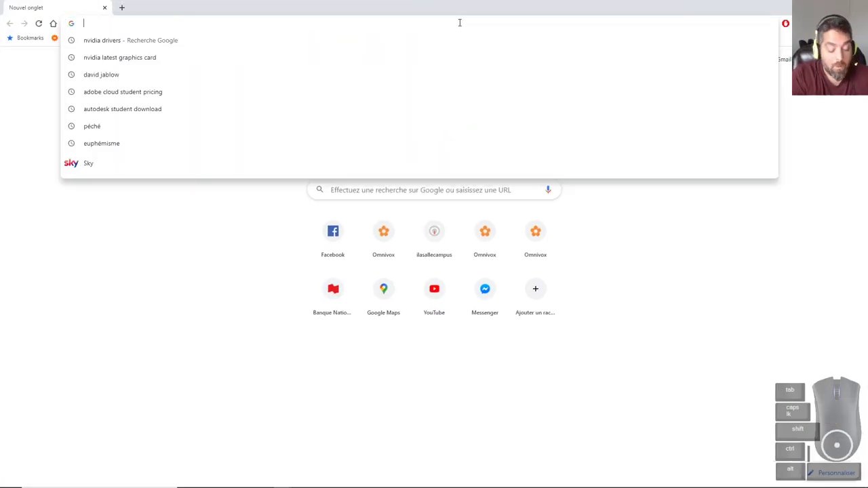
type("envato ")
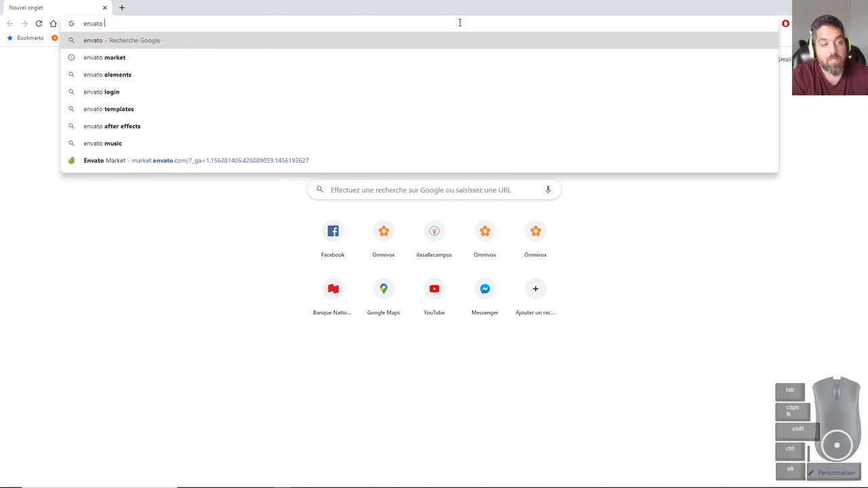
type("market")
key("Return")
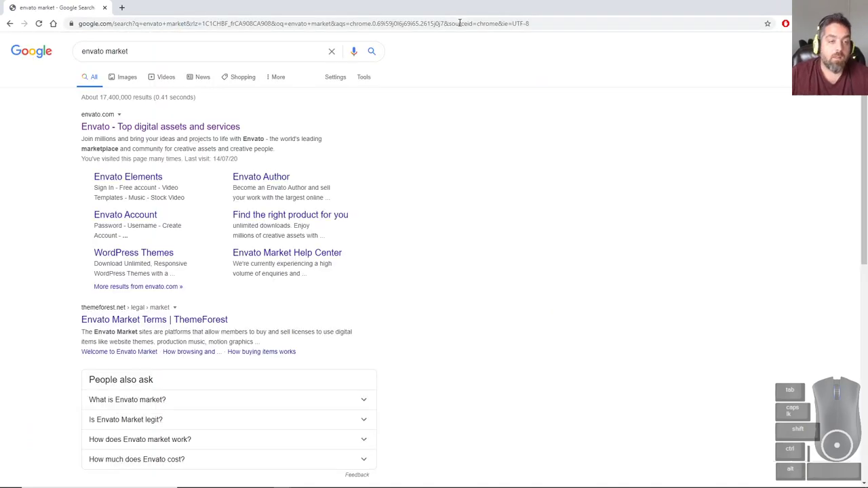
Open the Envato site from the search results and go to its Envato Market section.
left_click(117, 127)
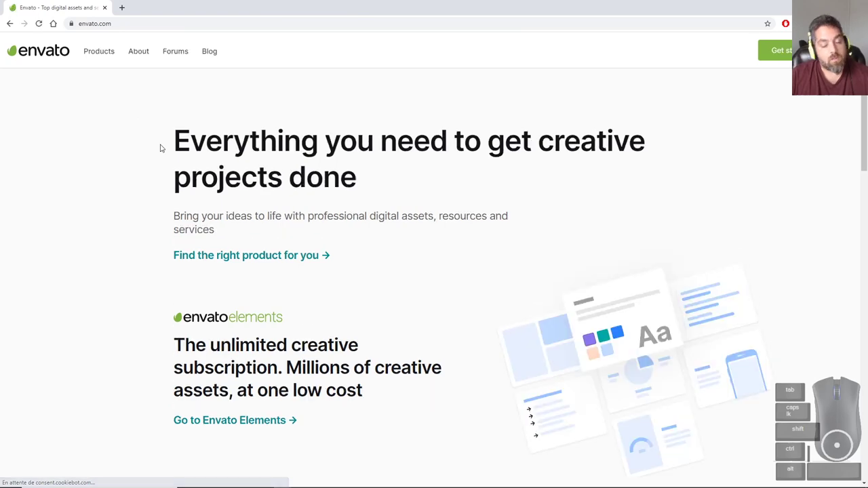
scroll(340, 159, "down", 8)
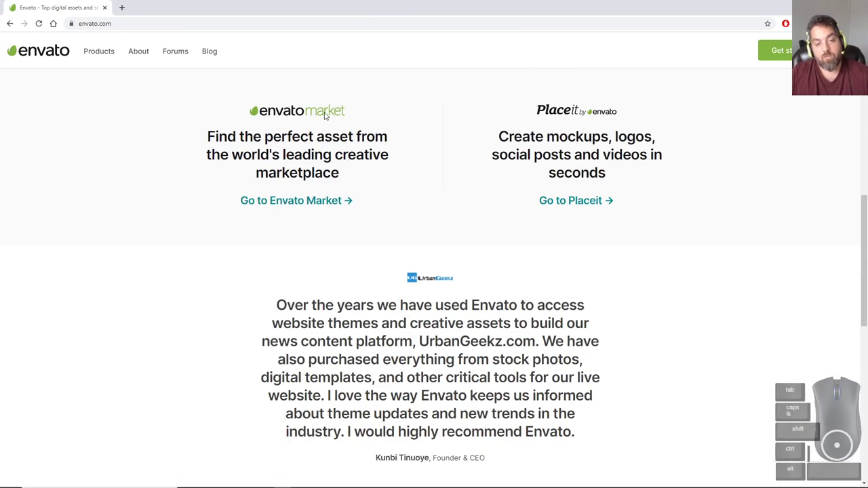
left_click(324, 200)
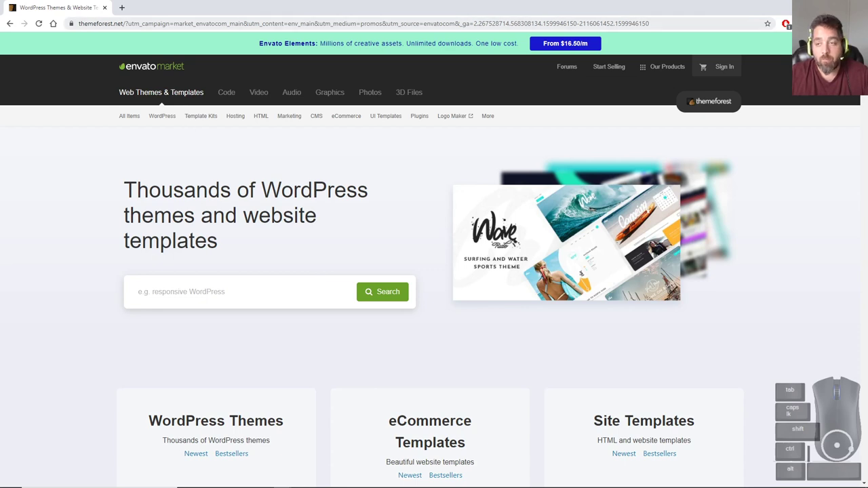
Browse the Corporate category of HTML website templates and open the Nebro digital and marketing agency template.
scroll(771, 112, "down", 1)
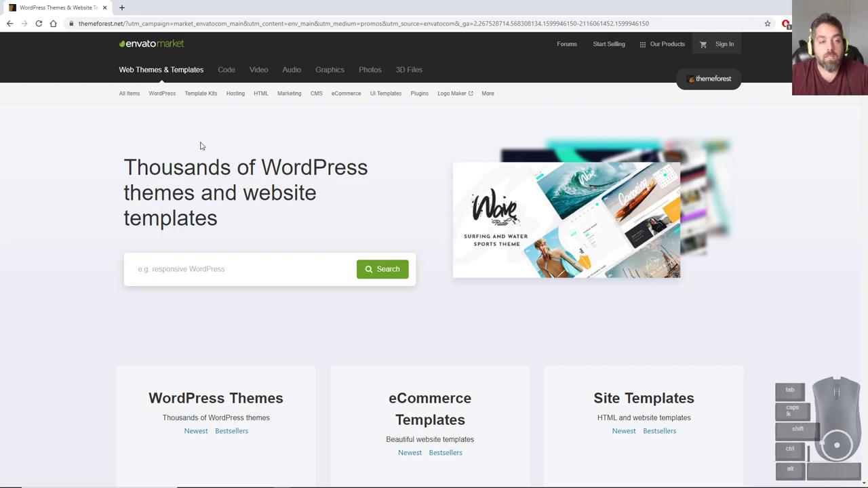
mouse_move(155, 95)
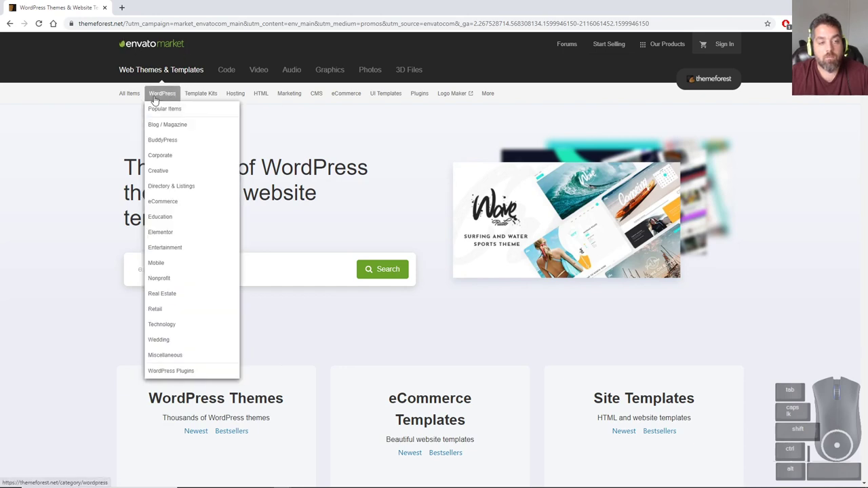
mouse_move(264, 98)
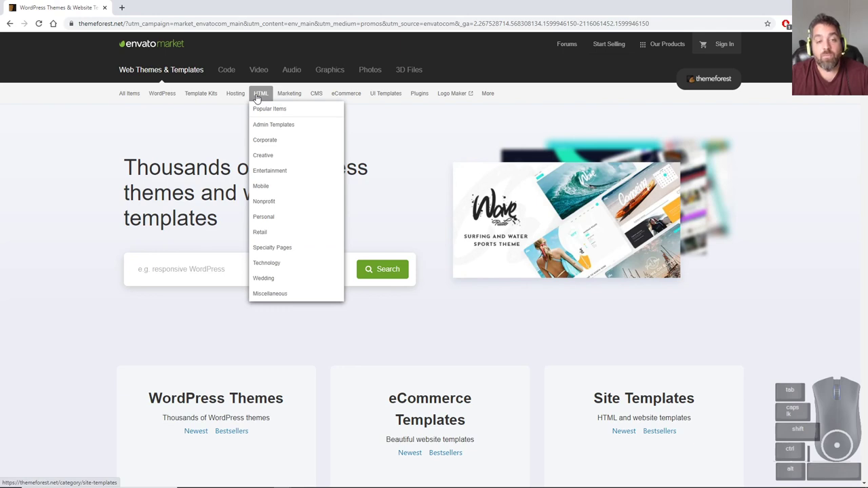
left_click(265, 139)
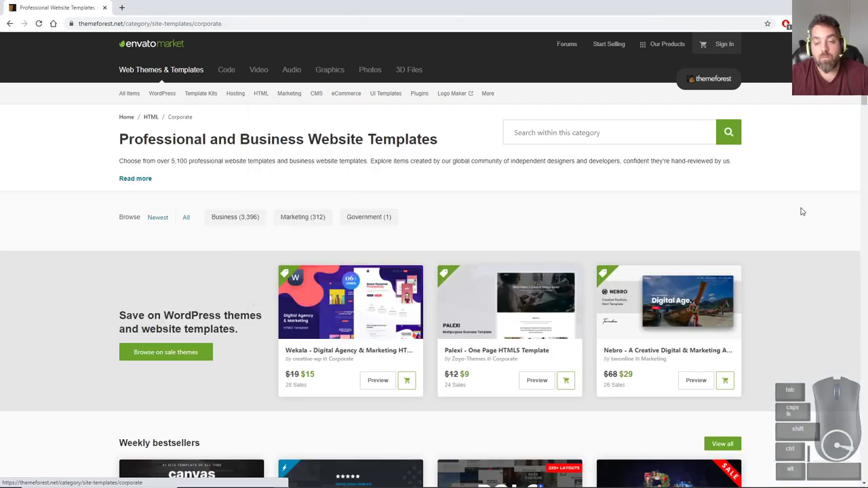
left_click(707, 315)
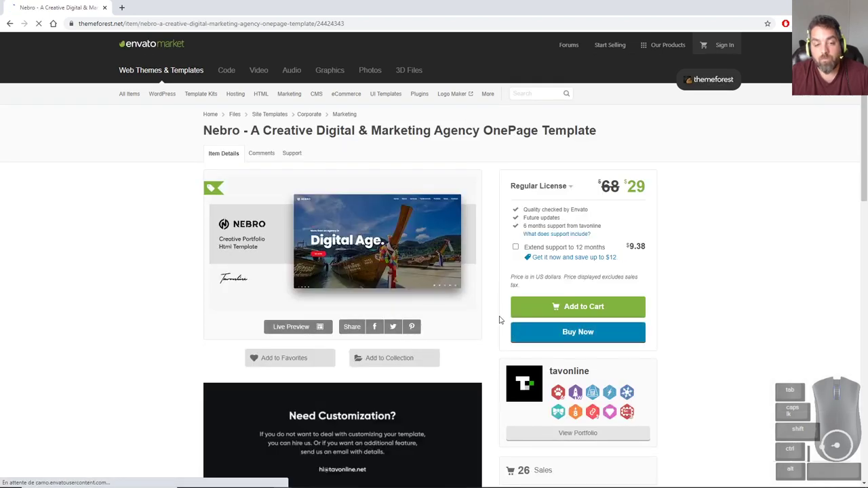
Look through the Nebro template's live preview, then return to its item page.
left_click(289, 328)
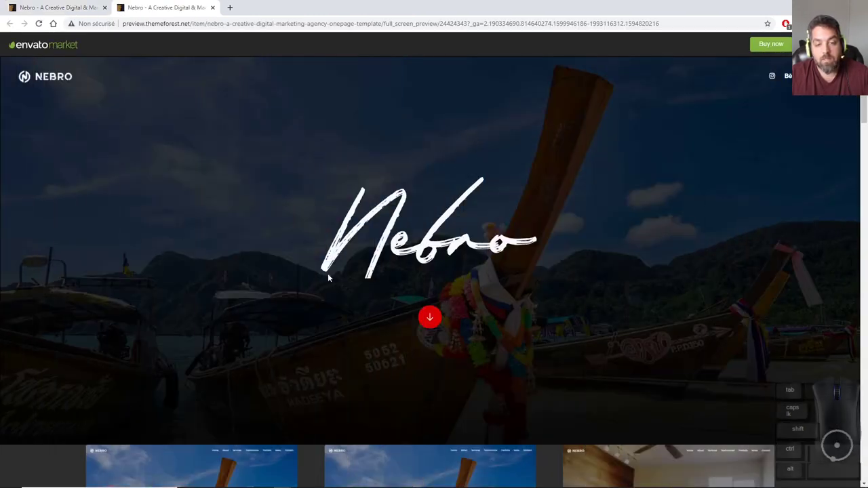
scroll(439, 312, "down", 12)
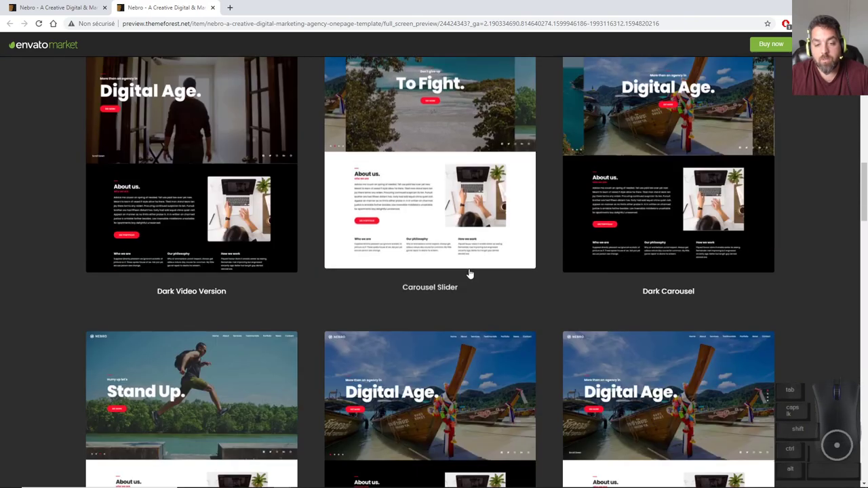
scroll(468, 273, "down", 5)
scroll(478, 238, "up", 15)
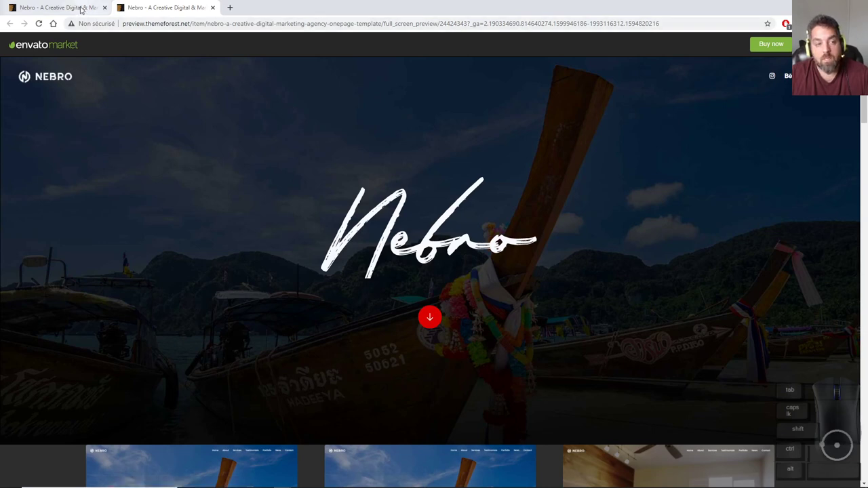
left_click(58, 7)
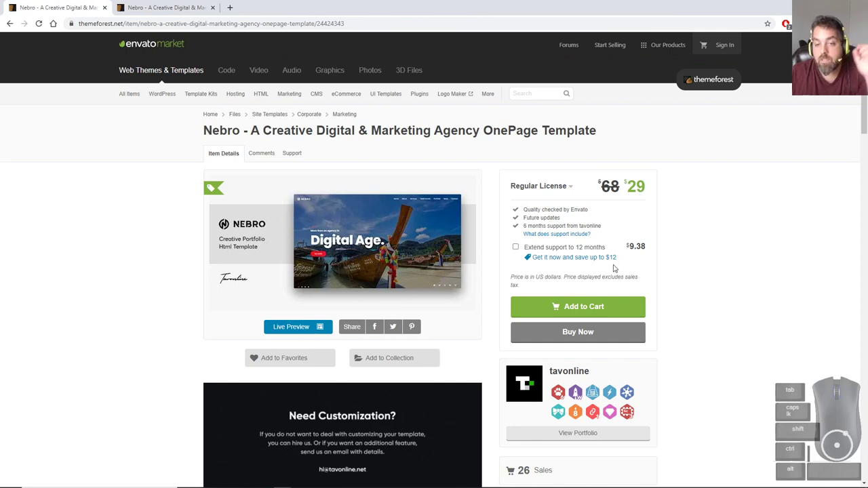
Review what item support includes for the Nebro template and switch its license option to Extended License.
left_click(575, 234)
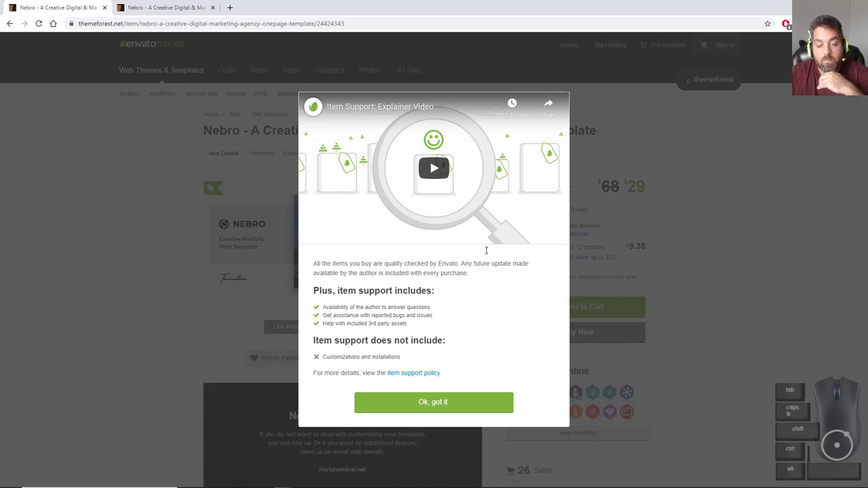
left_click(699, 323)
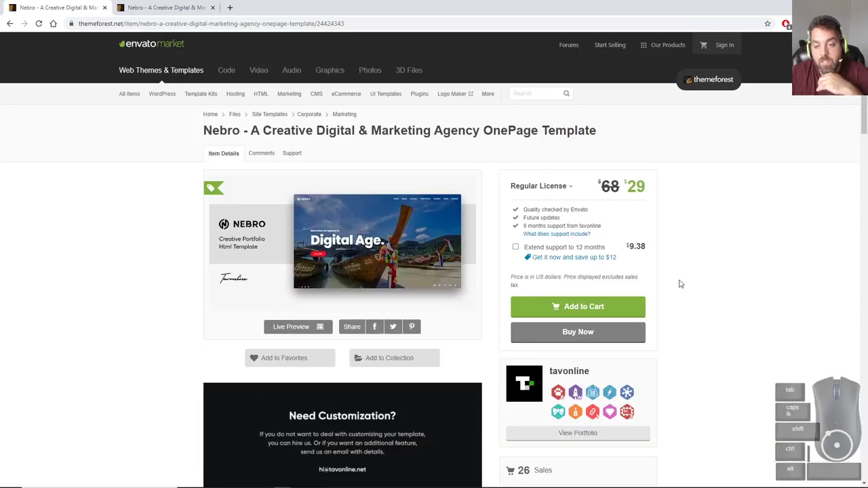
left_click(570, 191)
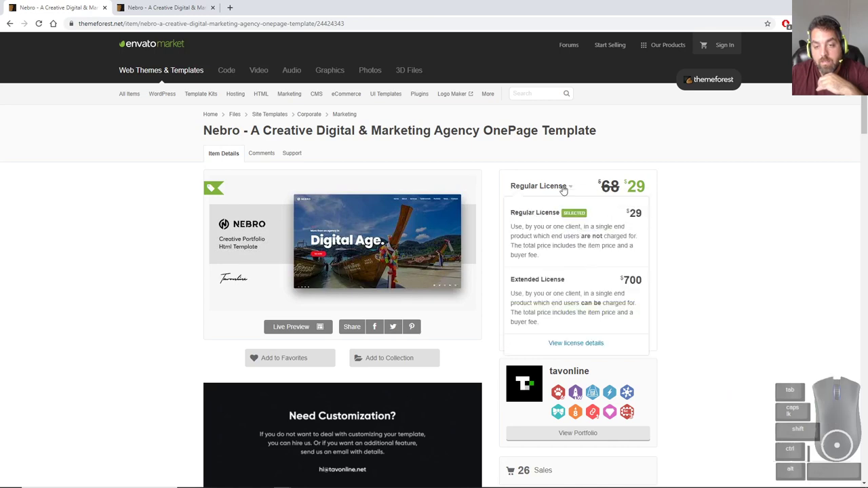
left_click(551, 284)
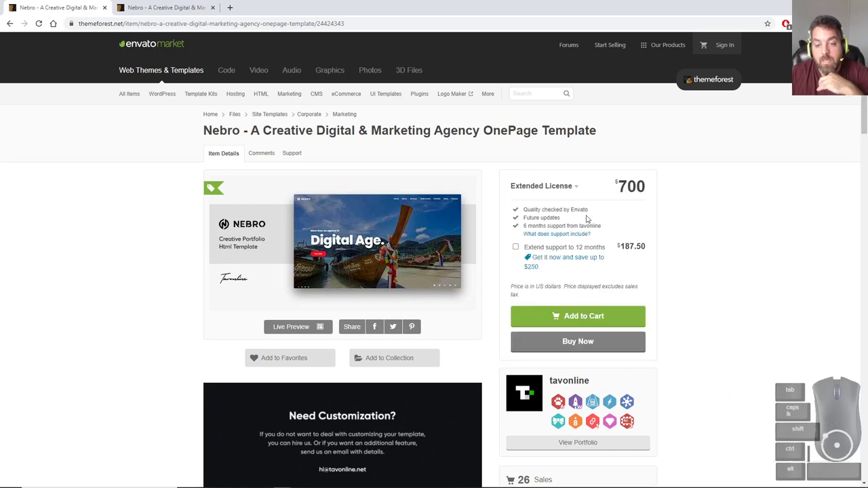
left_click(554, 238)
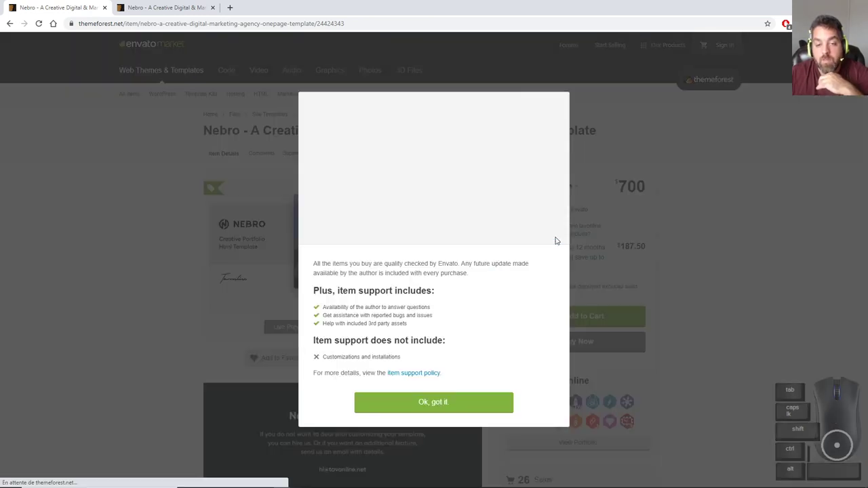
left_click(686, 226)
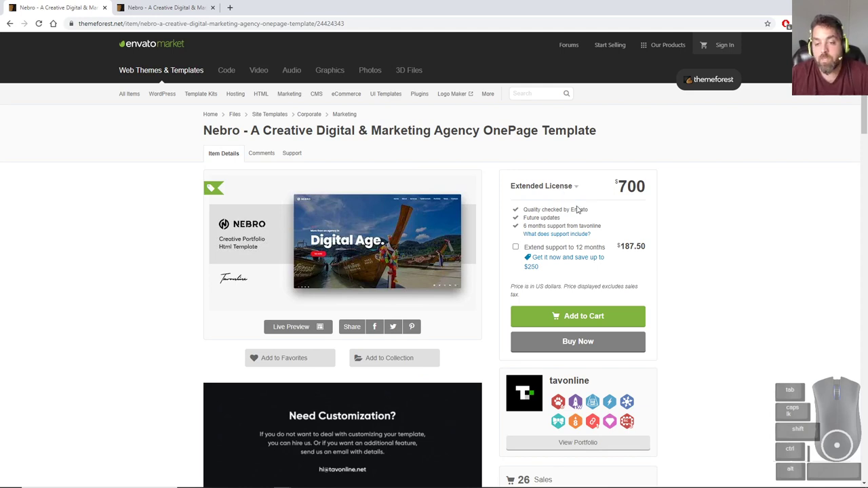
scroll(609, 221, "down", 2)
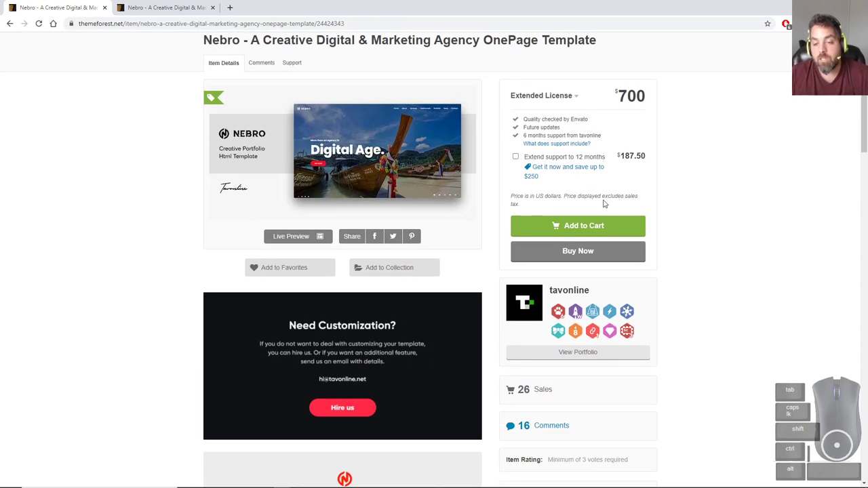
scroll(604, 183, "up", 2)
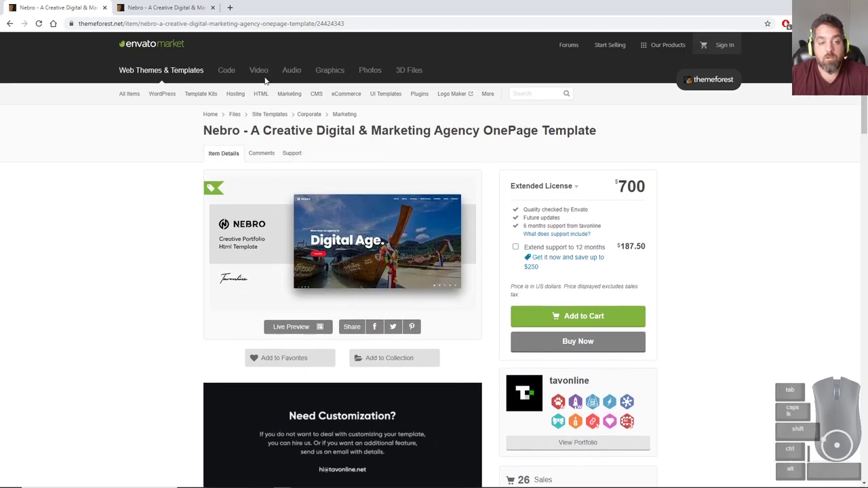
Go to the Video marketplace, open the stock clip of a girl drinking juice in a park and play its preview briefly.
left_click(259, 72)
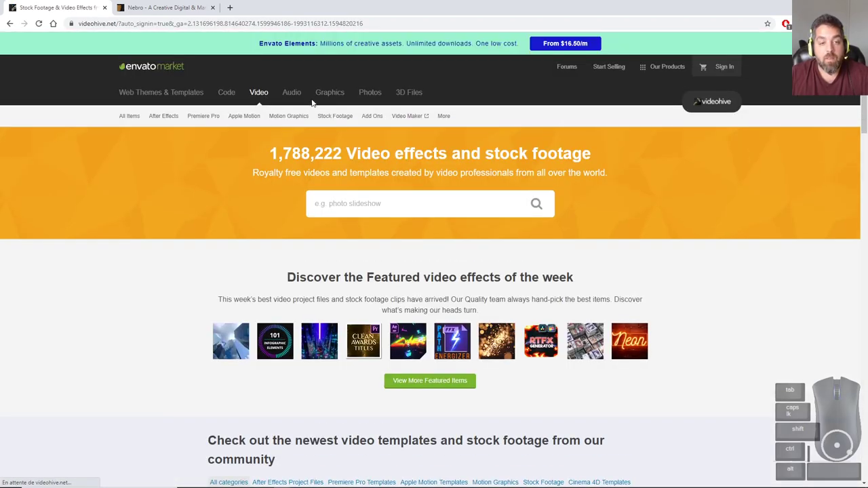
scroll(409, 230, "down", 7)
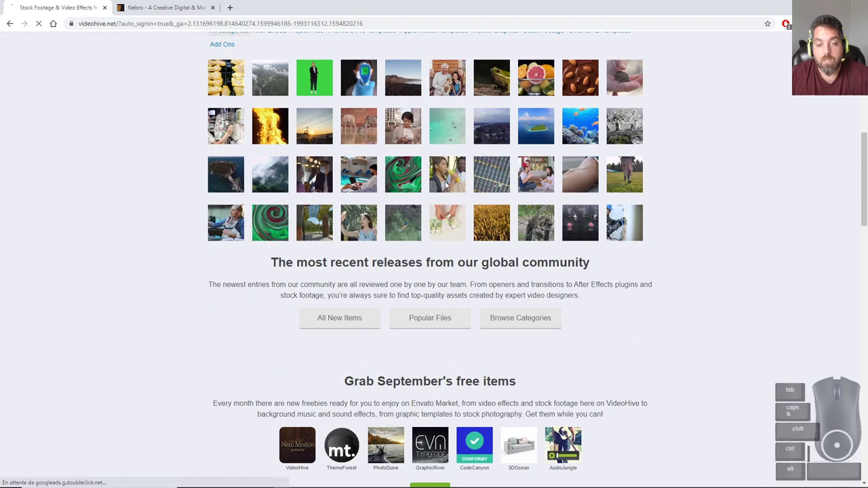
left_click(445, 184)
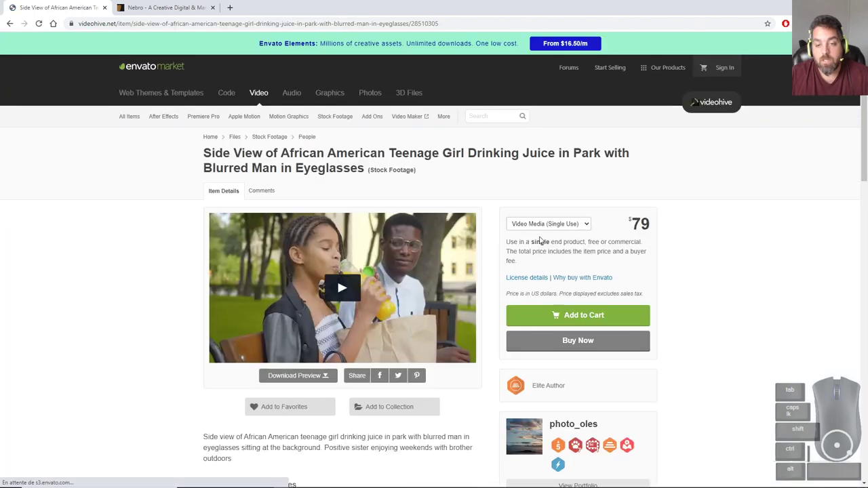
left_click(336, 278)
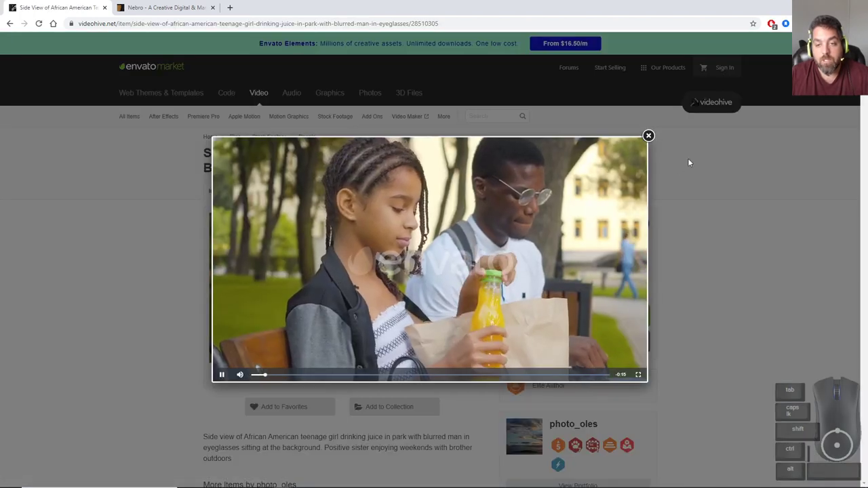
left_click(647, 136)
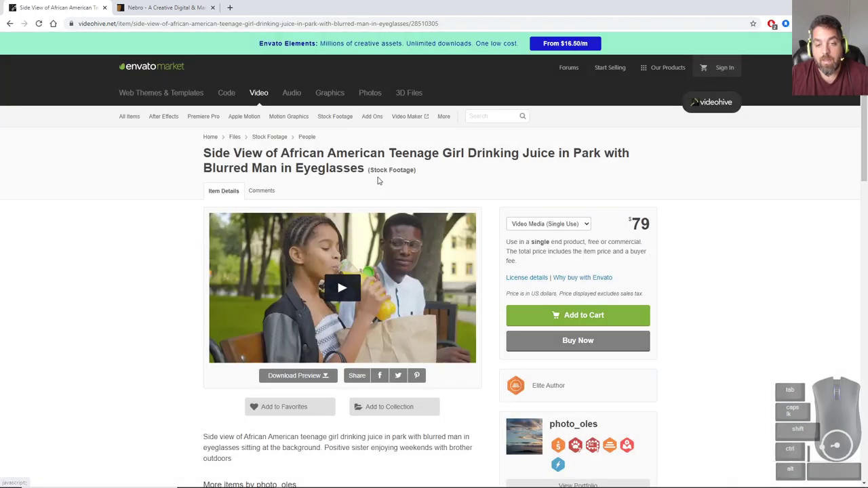
Search the video marketplace for "mask" and browse the resulting clips.
left_click(484, 118)
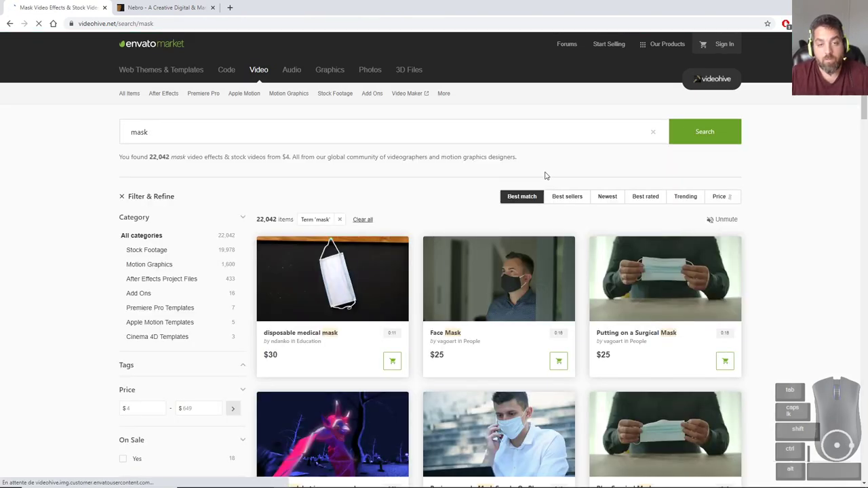
scroll(526, 191, "down", 2)
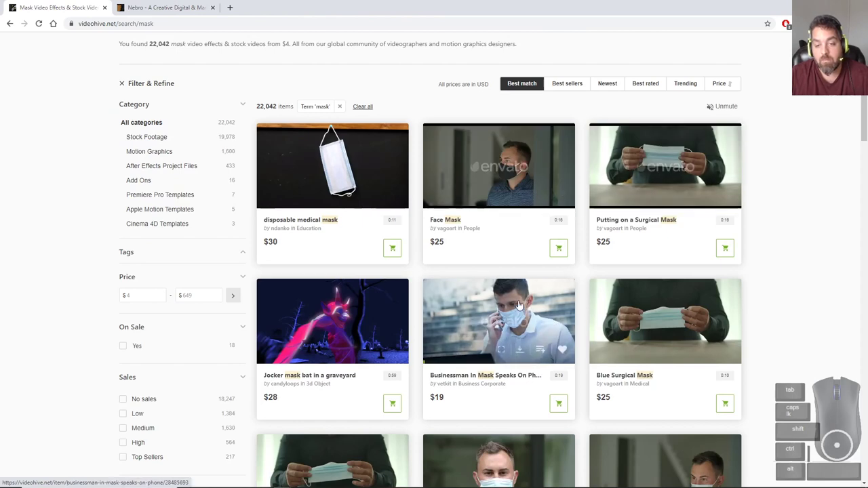
Finish browsing the mask results and view the Infographics category of the Premiere Pro templates.
scroll(678, 319, "down", 3)
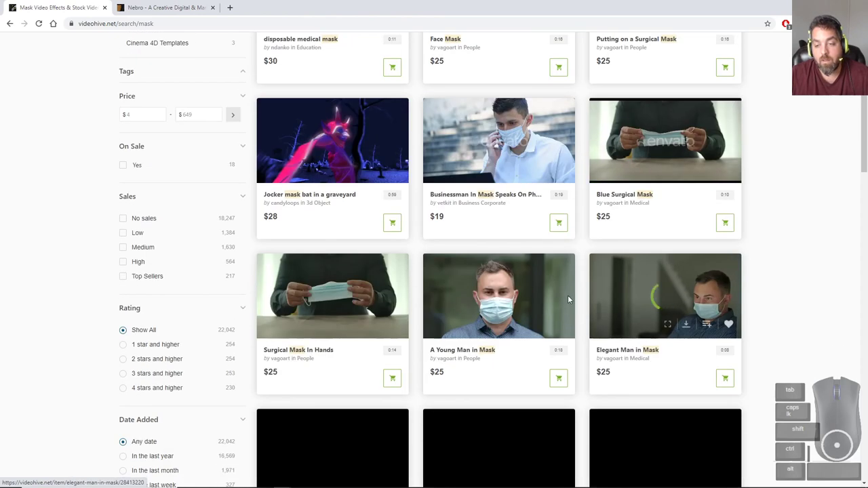
scroll(353, 278, "up", 5)
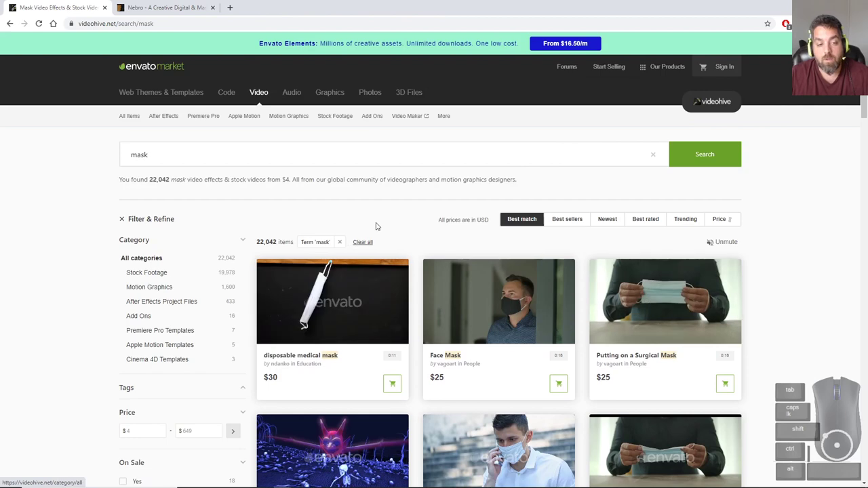
left_click(10, 23)
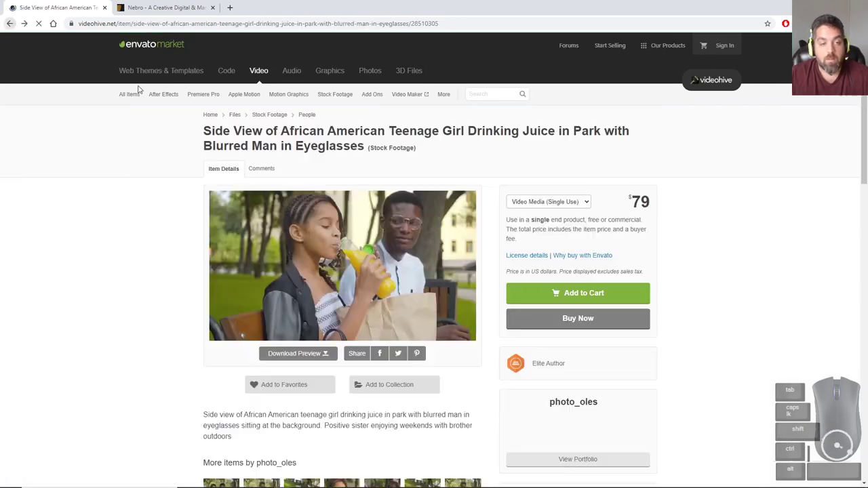
mouse_move(196, 123)
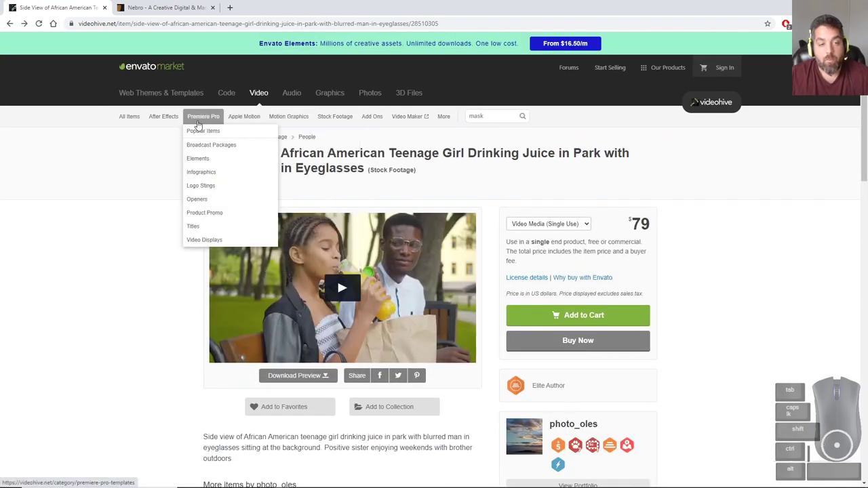
left_click(208, 175)
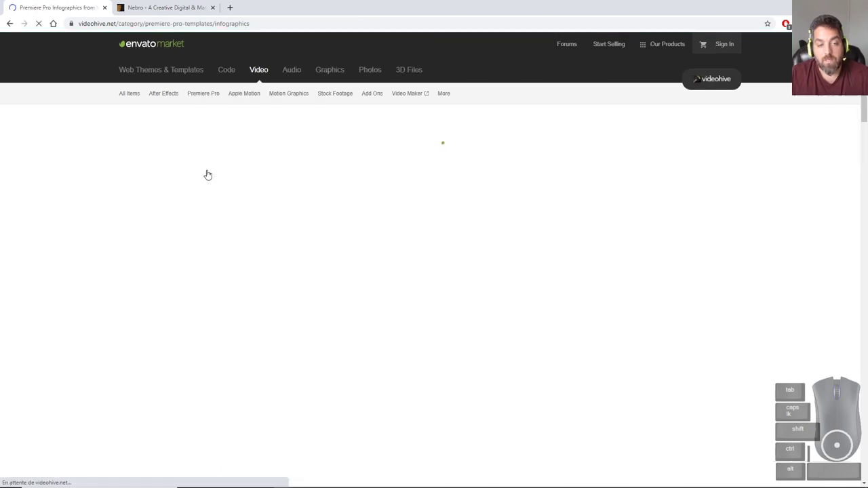
scroll(349, 190, "down", 1)
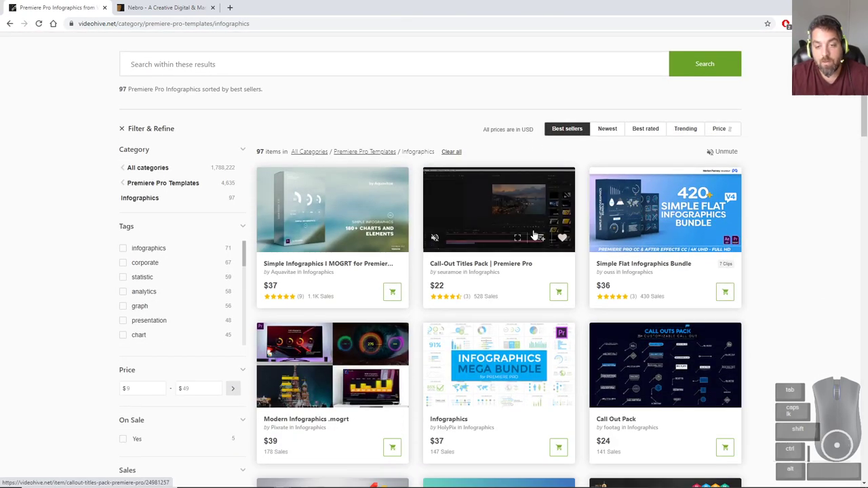
Open the "Call-Out Titles Pack | Premiere Pro" item, watch part of its preview and look over its page.
left_click(521, 221)
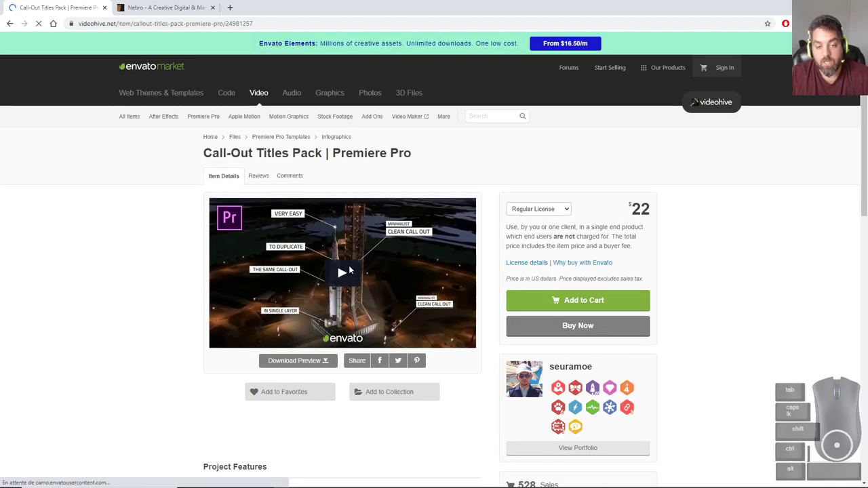
left_click(342, 271)
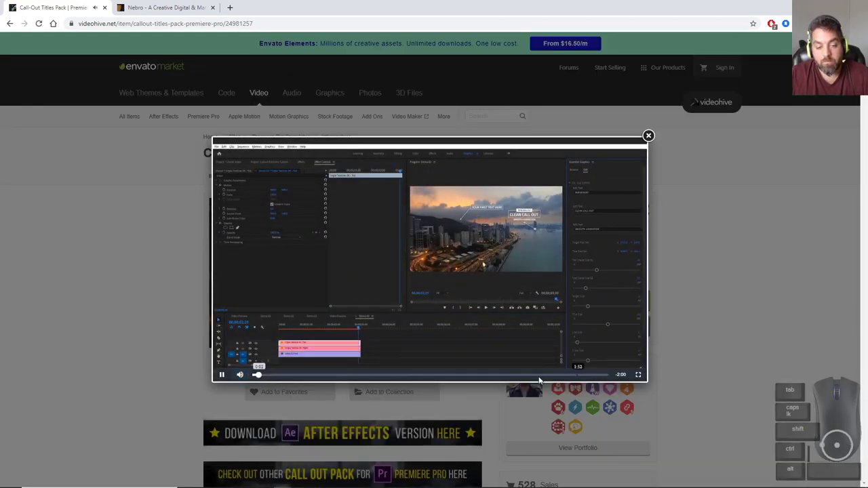
mouse_move(240, 377)
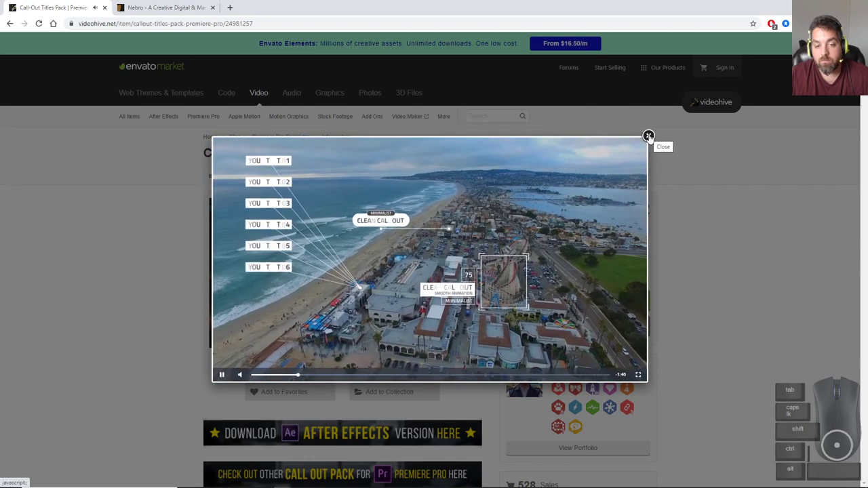
left_click(648, 137)
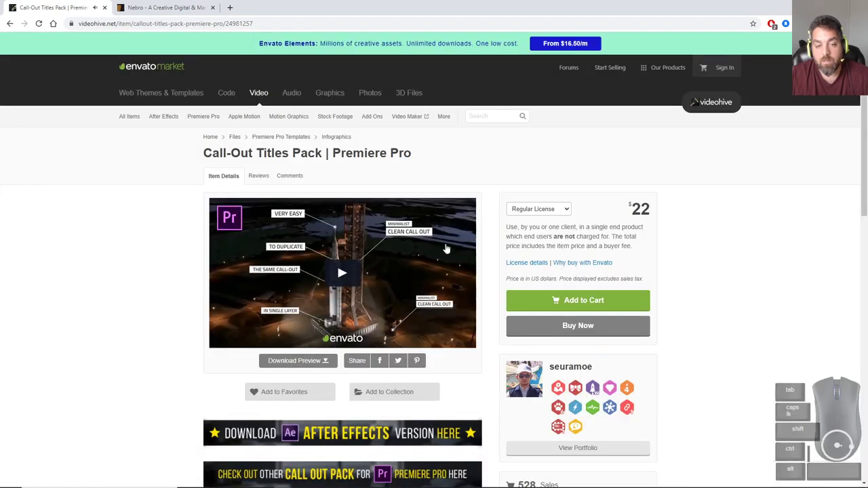
scroll(292, 271, "down", 3)
scroll(339, 258, "up", 3)
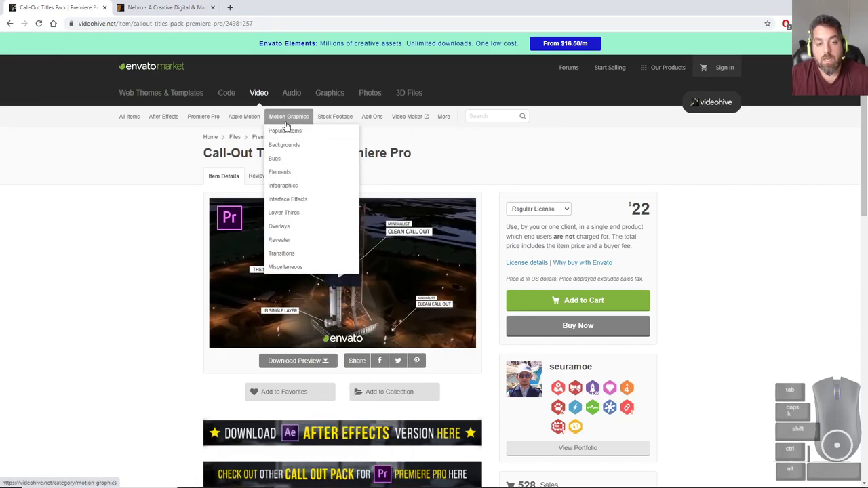
View the Motion Graphics category, then browse the After Effects Infographics templates.
left_click(286, 126)
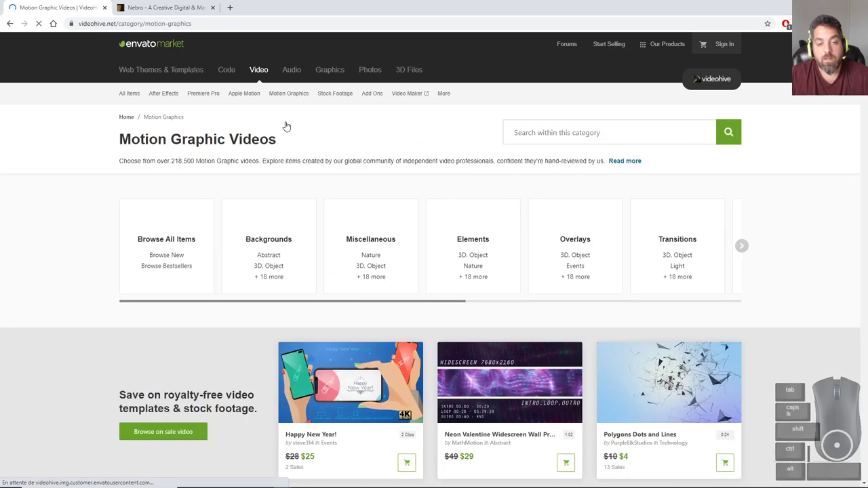
mouse_move(289, 121)
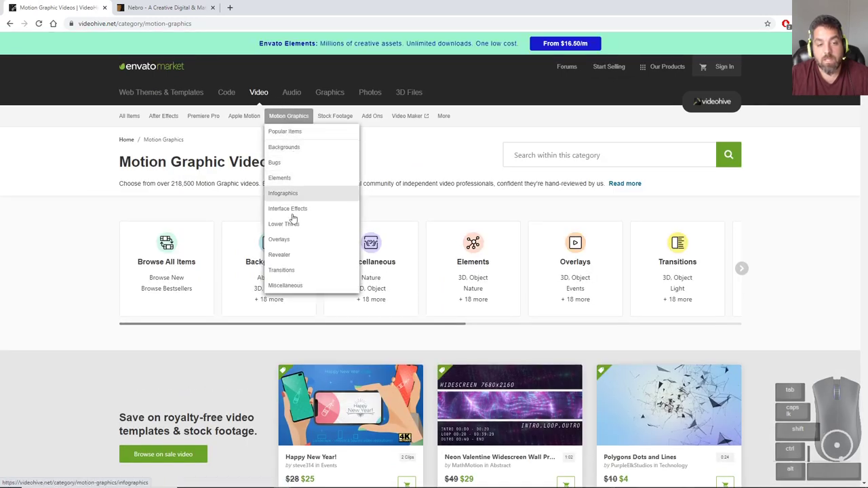
left_click(170, 121)
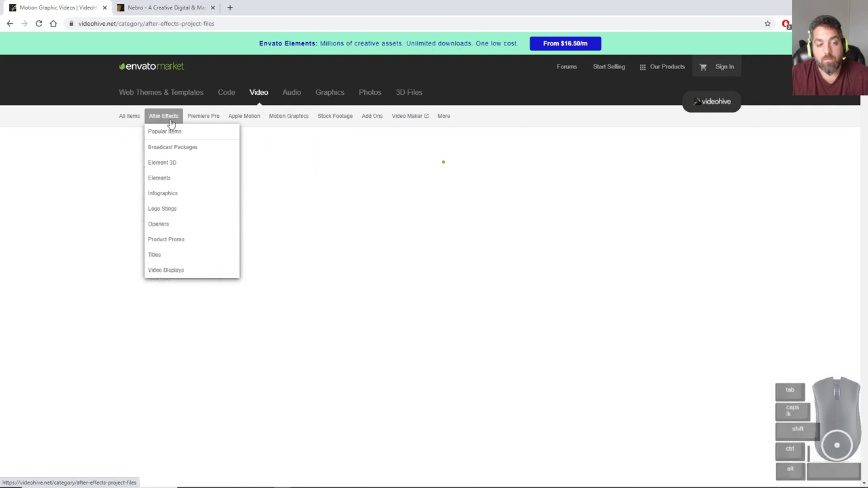
left_click(163, 194)
scroll(478, 238, "down", 3)
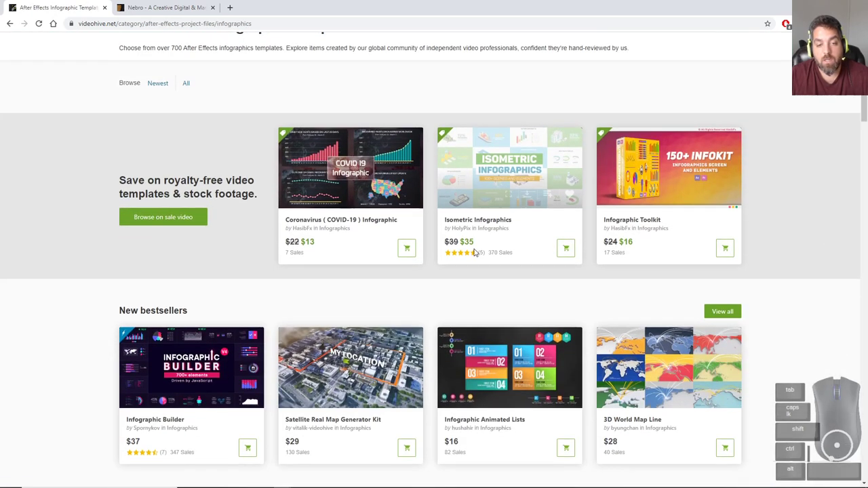
Open the Satellite Real Map Generator Kit item, watch part of its preview and close the player.
scroll(491, 246, "down", 1)
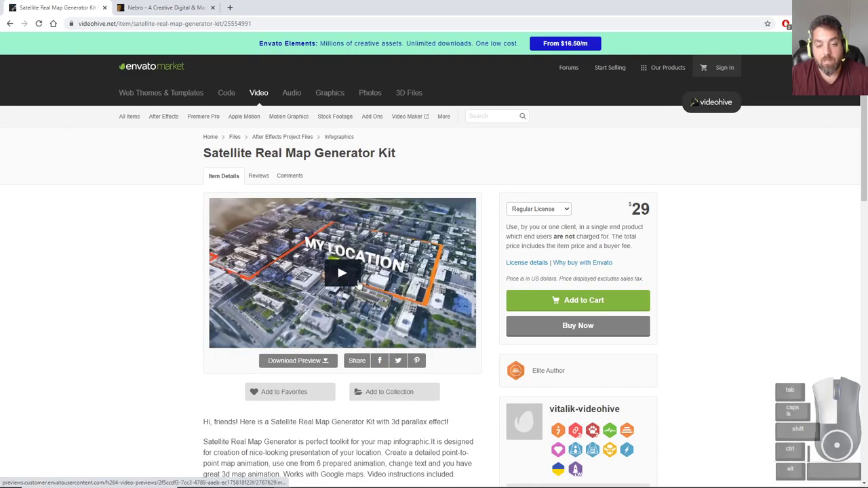
left_click(402, 296)
mouse_move(251, 377)
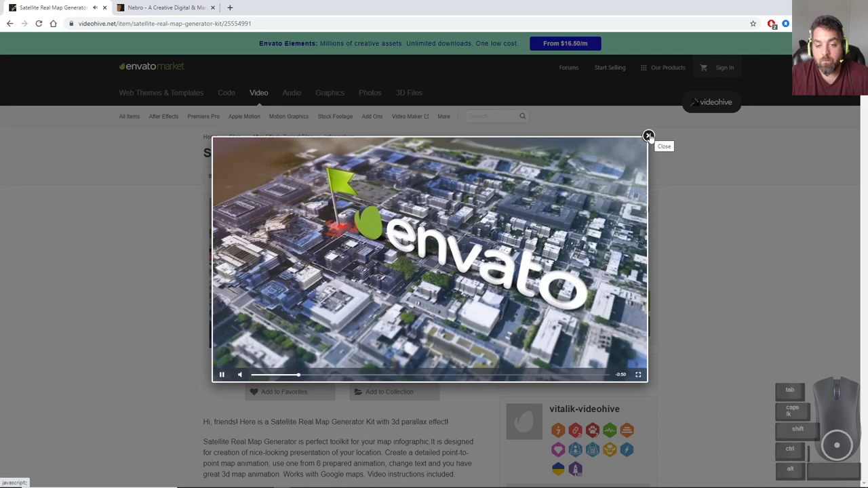
left_click(648, 135)
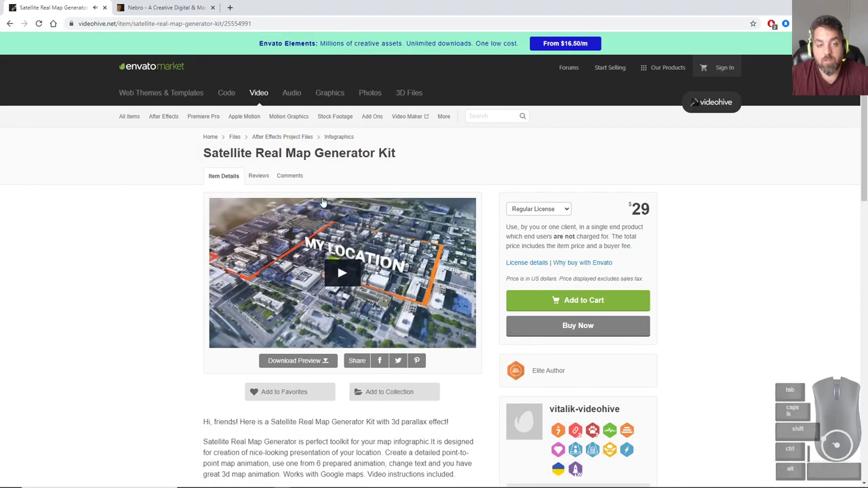
Go to the Audio marketplace and search its tracks for "epic".
mouse_move(127, 118)
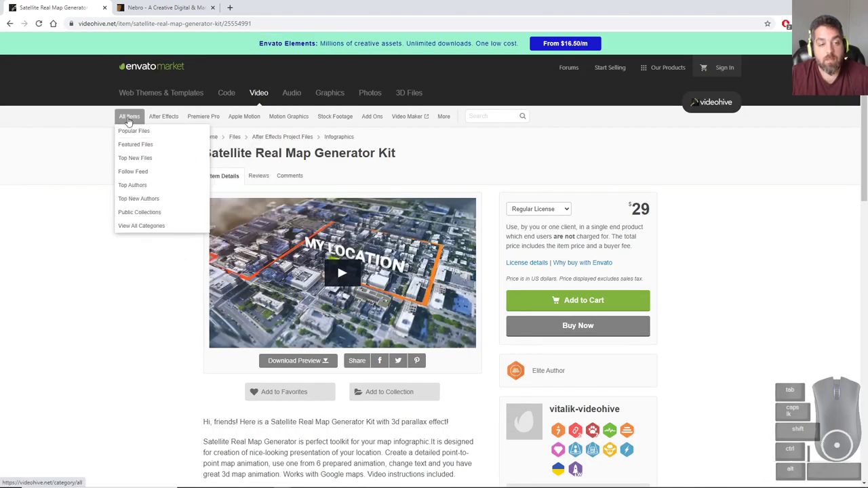
left_click(291, 93)
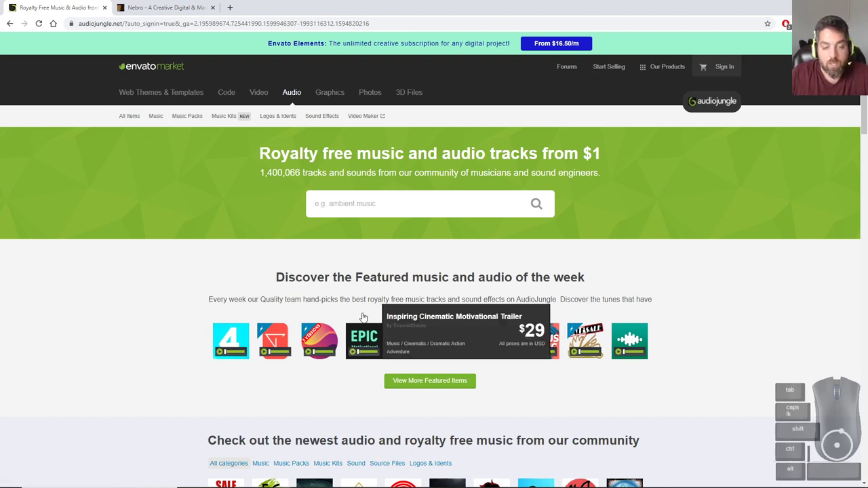
left_click(352, 213)
type("epic")
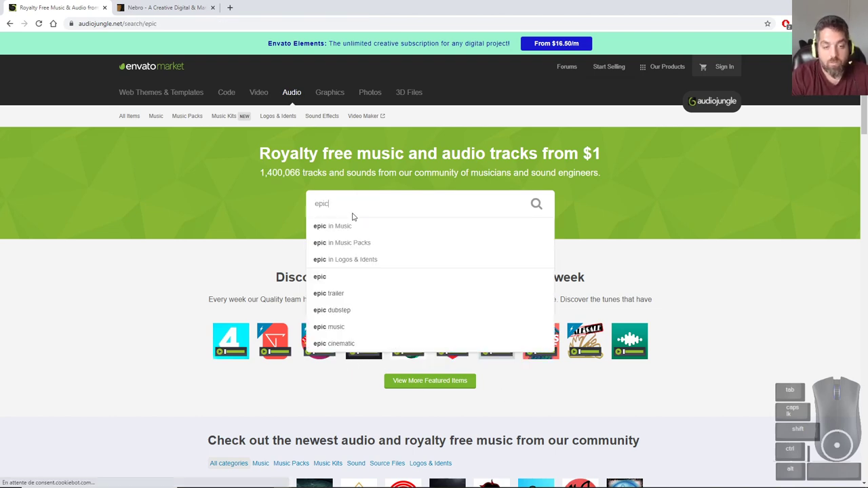
key("Return")
scroll(487, 273, "down", 2)
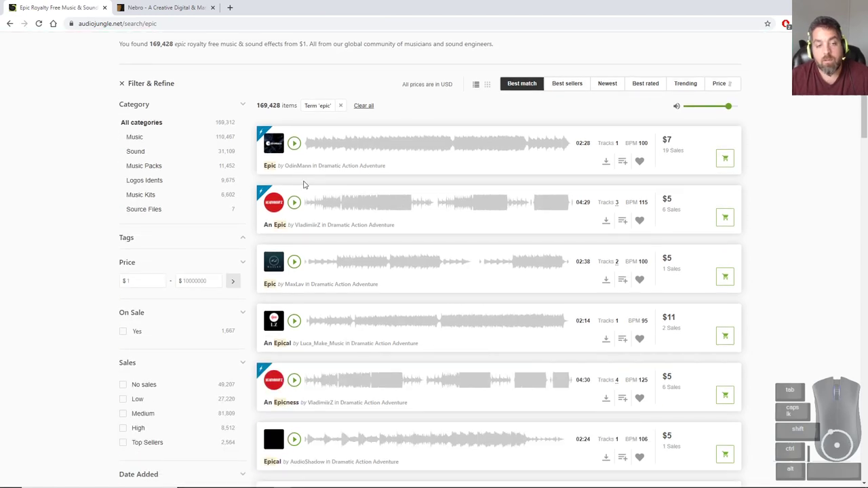
Play the first track in the results, lower the player volume to under half, and pause the track.
left_click(295, 143)
left_click_drag(729, 112, 706, 110)
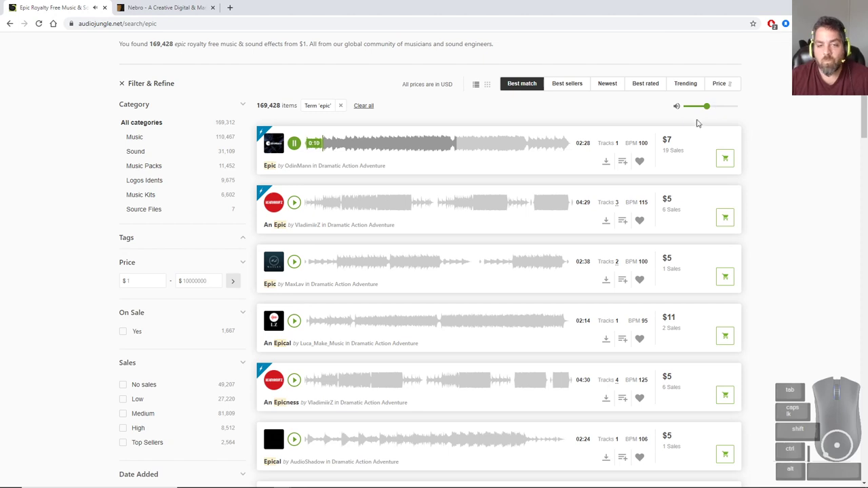
left_click(294, 143)
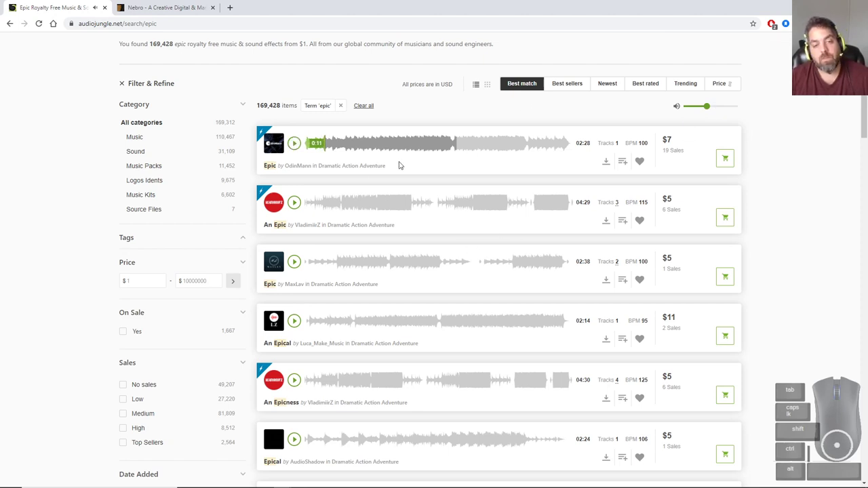
Listen briefly to the second track, "An Epic", and open its item page.
left_click(294, 203)
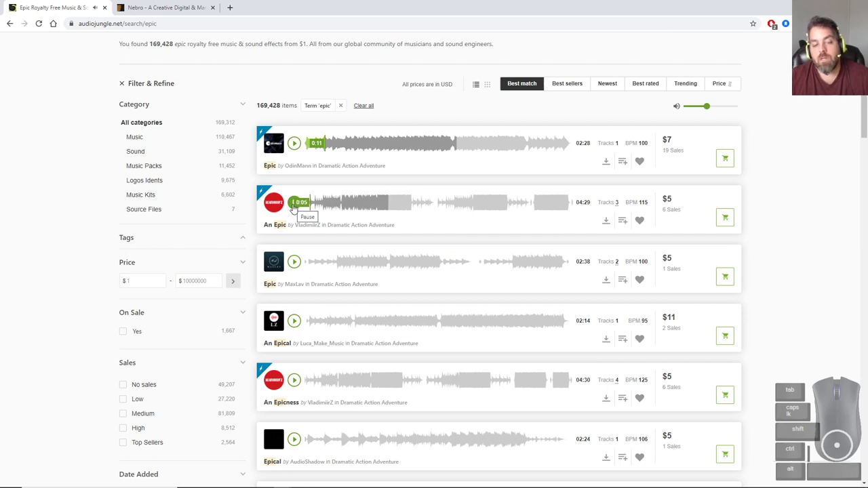
left_click(294, 207)
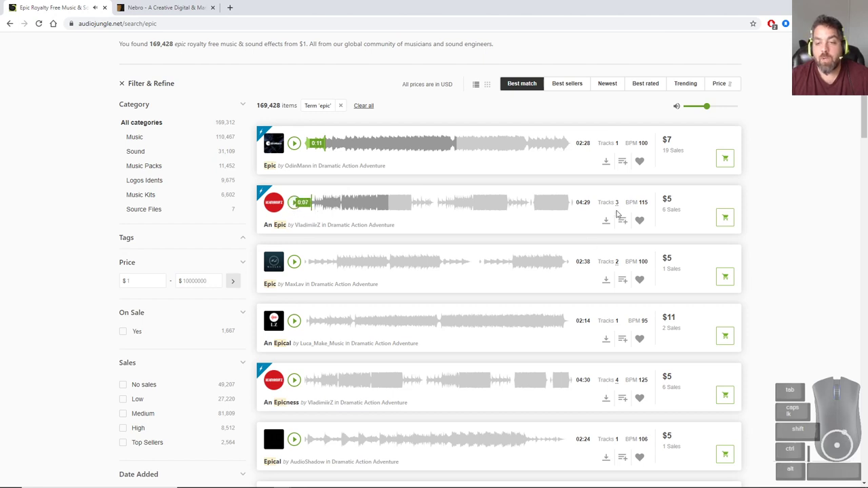
left_click(278, 227)
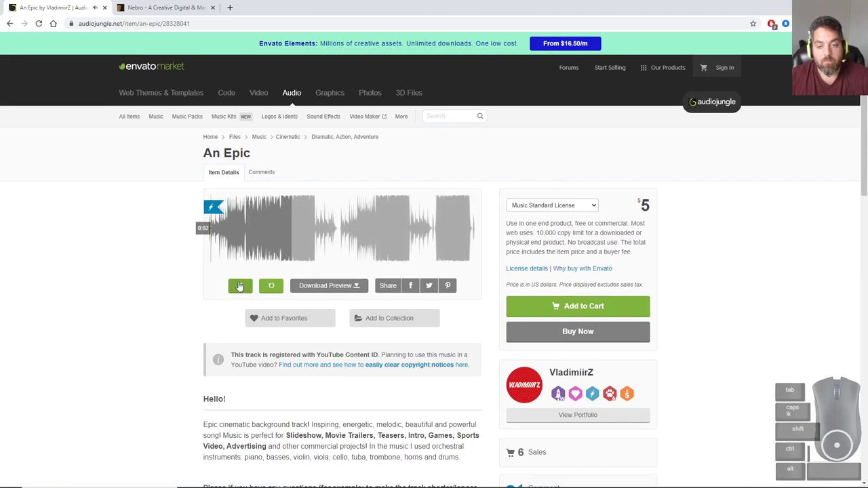
Compare the Music Broadcast (1 Million), Music Mass Reproduction and Music Broadcast (10 Million) license prices, then return to Music Standard License.
left_click(540, 206)
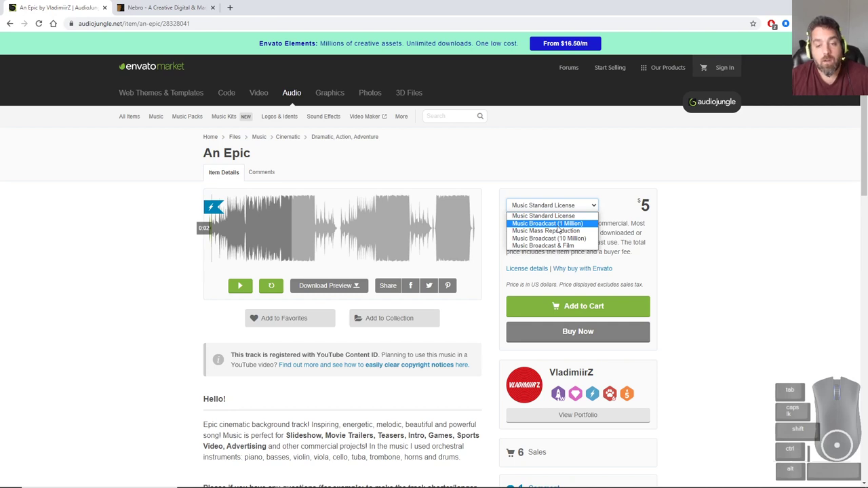
left_click(556, 224)
left_click(557, 206)
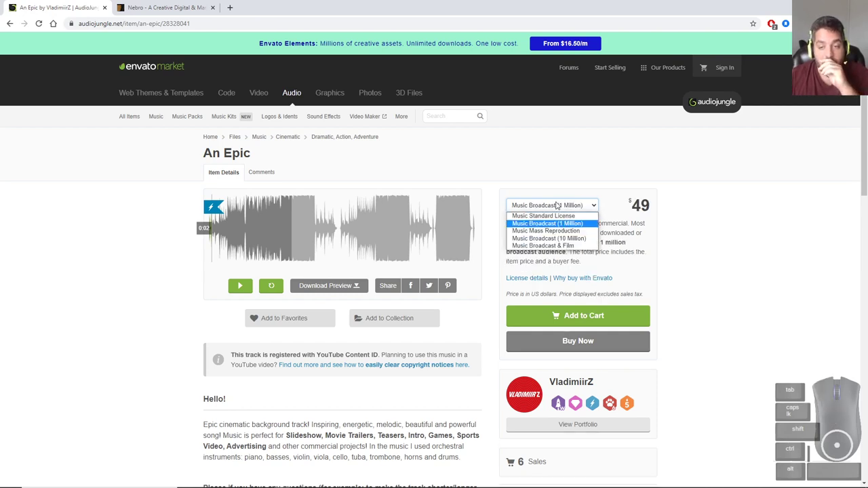
left_click(549, 230)
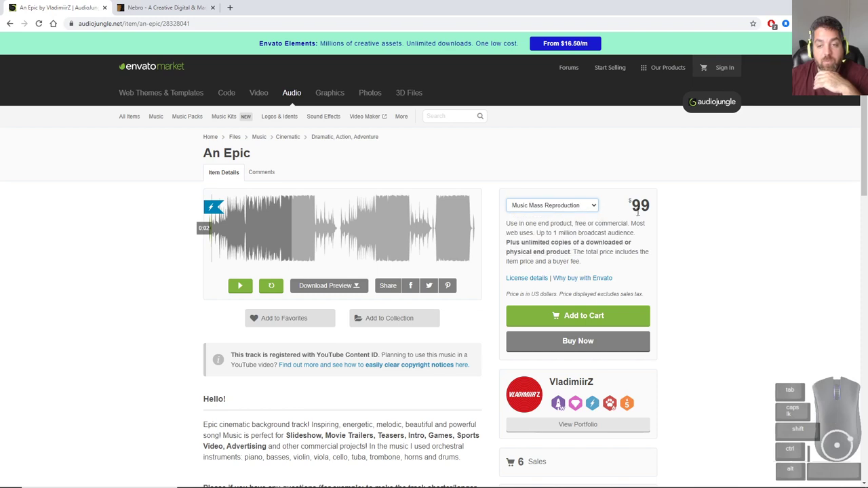
left_click(565, 206)
left_click(563, 238)
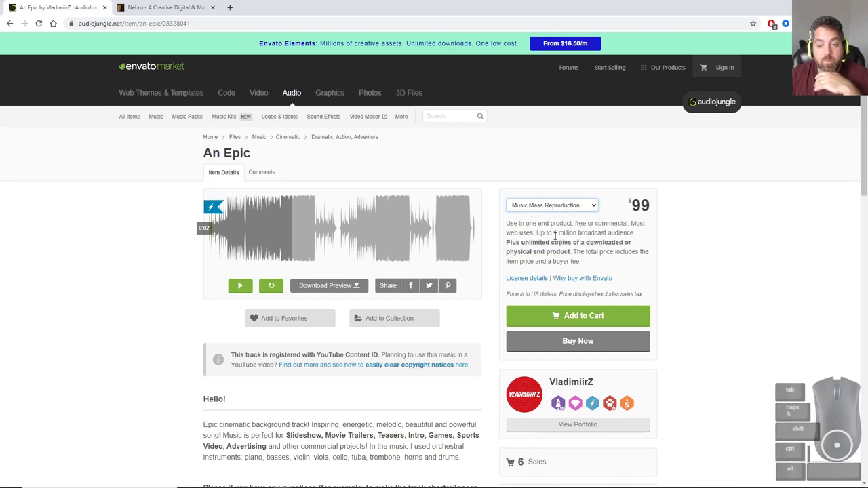
left_click(582, 205)
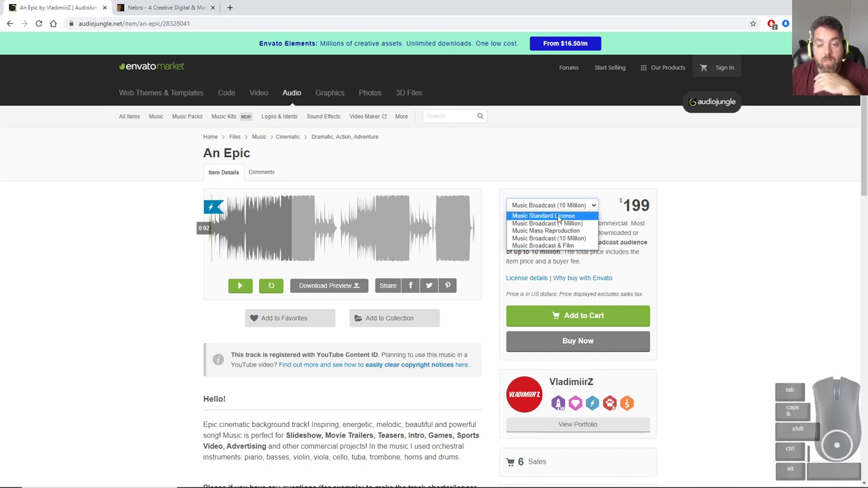
left_click(581, 218)
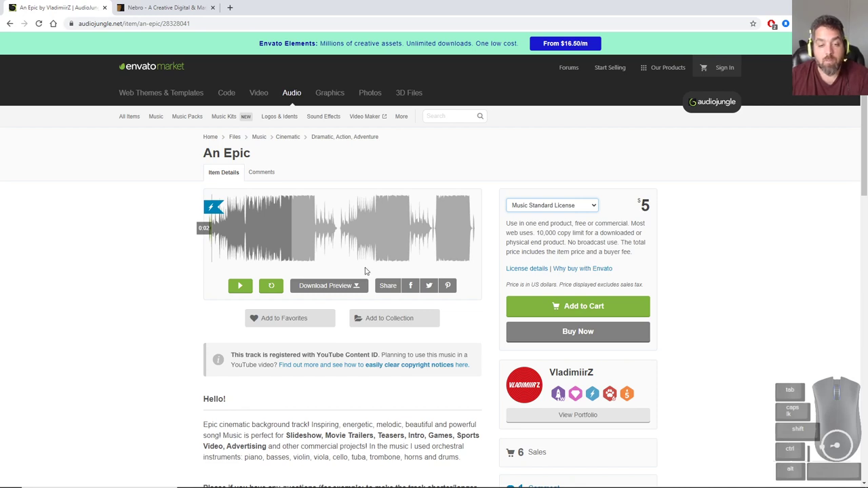
Download the "An Epic" preview into the C4 folder as Epic.mp3.
left_click(322, 287)
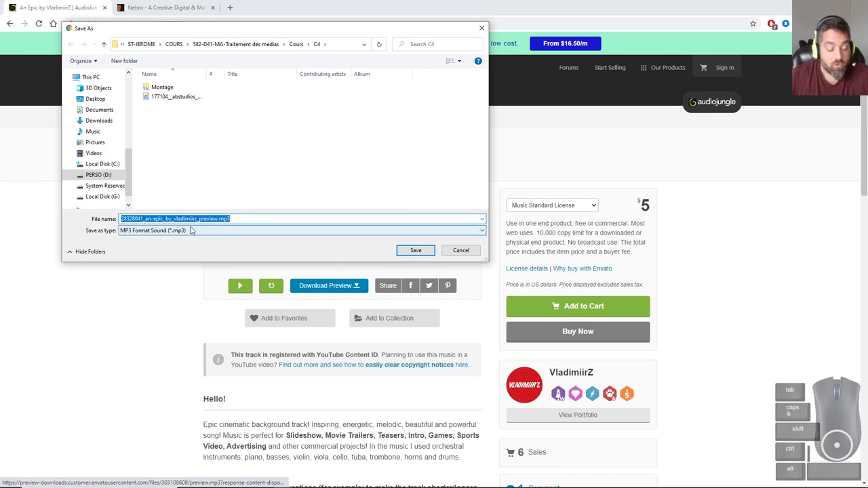
type("Epic")
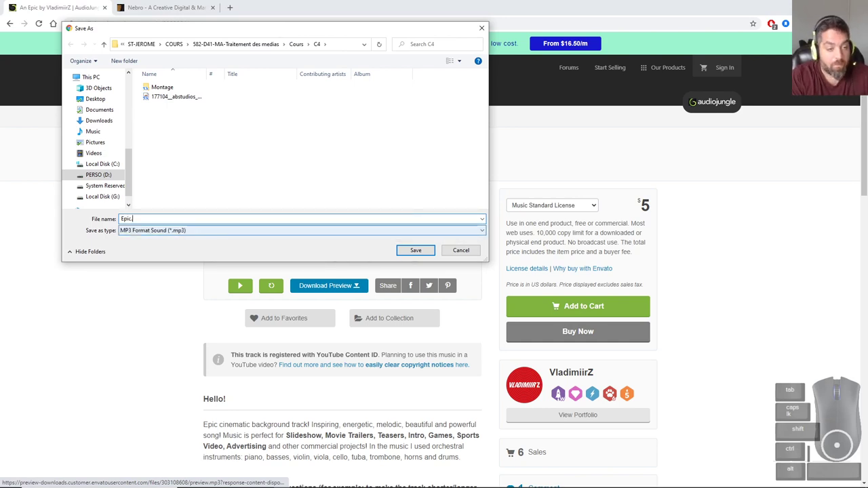
left_click(414, 250)
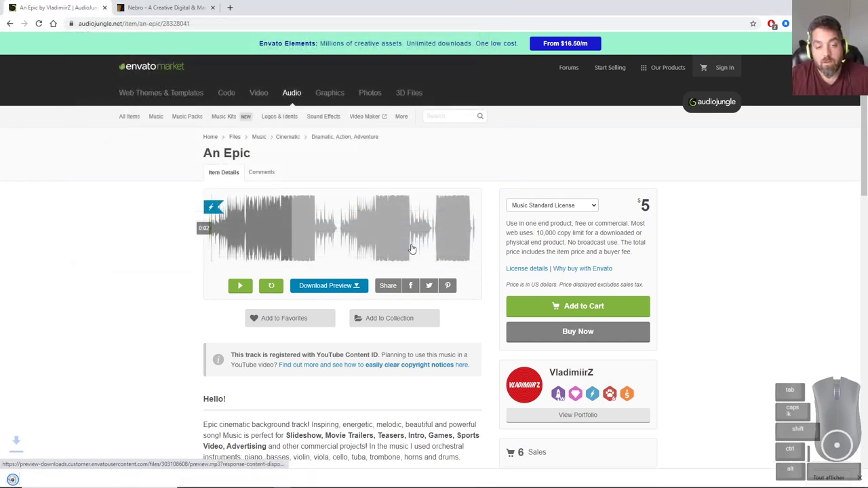
Switch to Premiere Pro, check the C4 folder for the downloaded file, and return to the AudioJungle page.
key("alt+Tab")
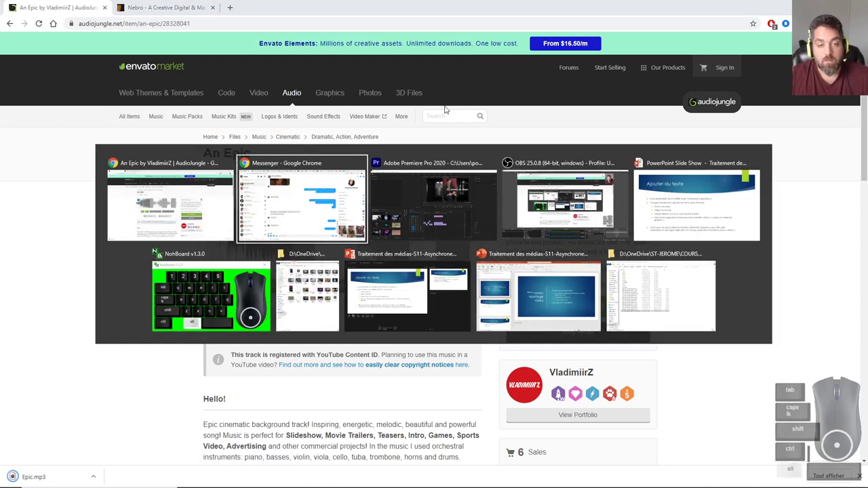
key("alt+Tab")
key("alt+Tab")
key("alt+Tab")
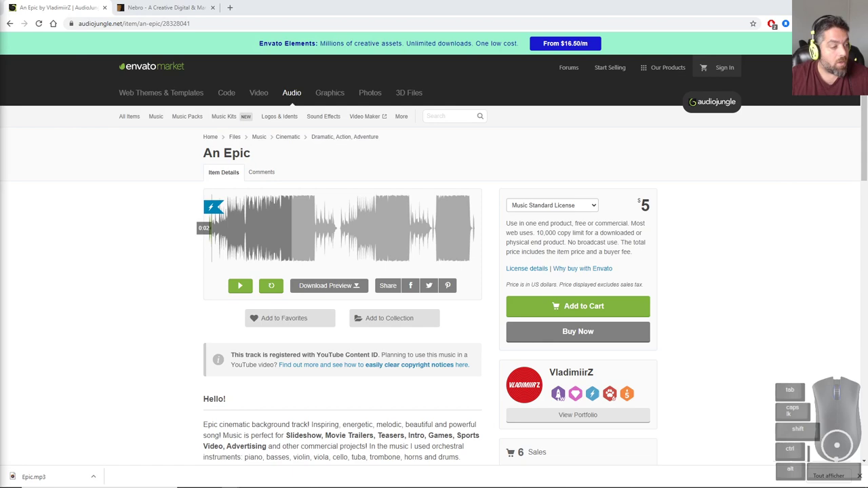
key("alt+Tab")
key("alt+Tab")
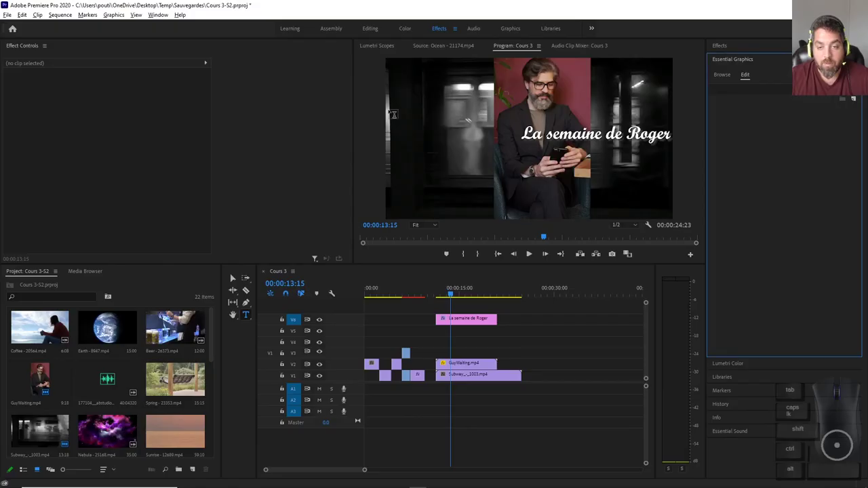
key("alt+Tab")
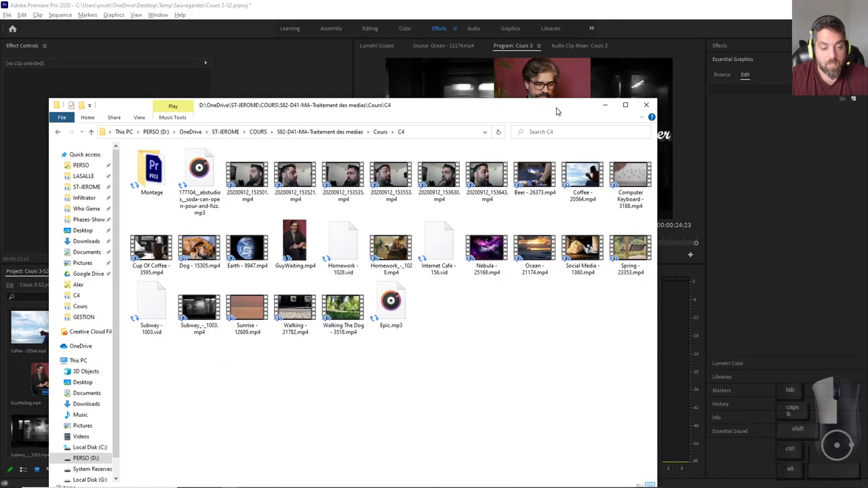
key("alt+Tab")
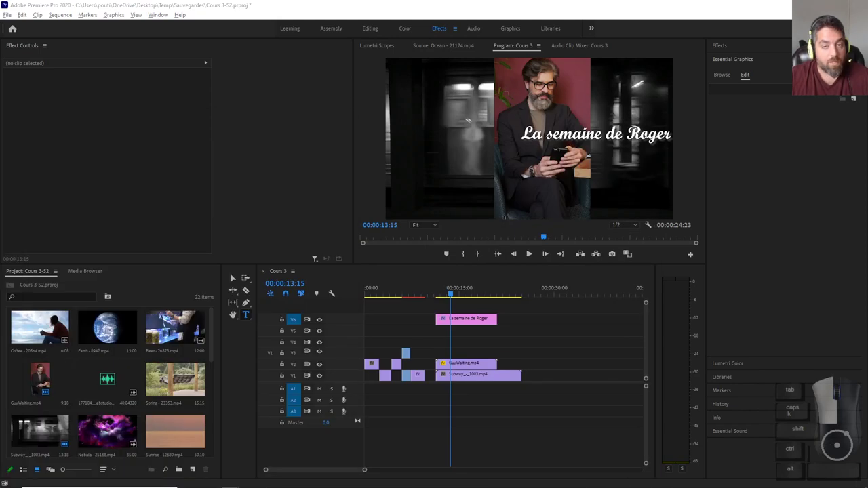
key("alt+Tab")
key("Tab")
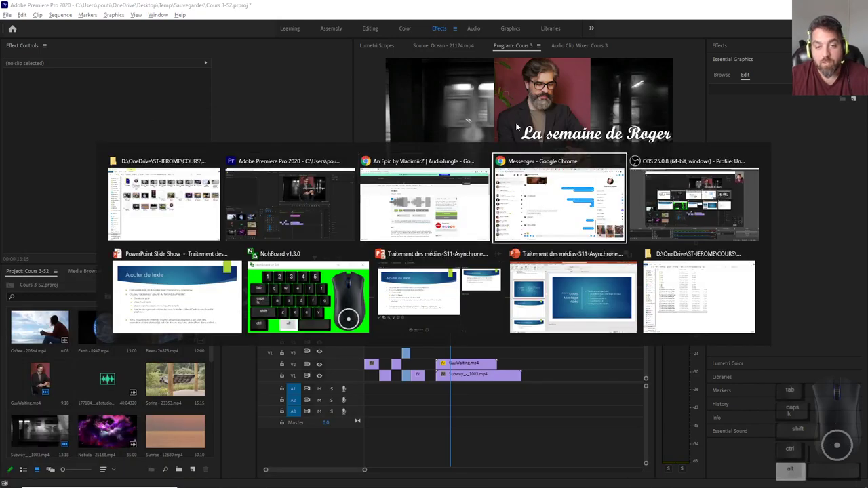
key("shift+Tab")
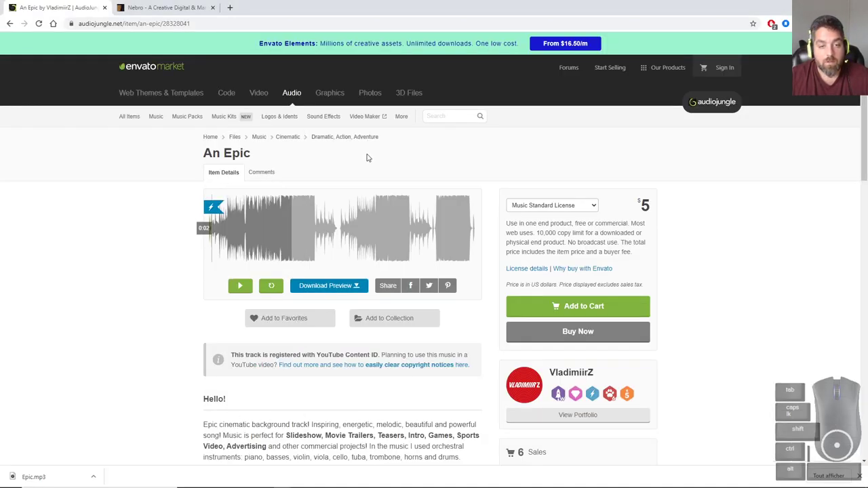
Go back to the Audio marketplace home and search its tracks for "intro fun".
left_click(460, 118)
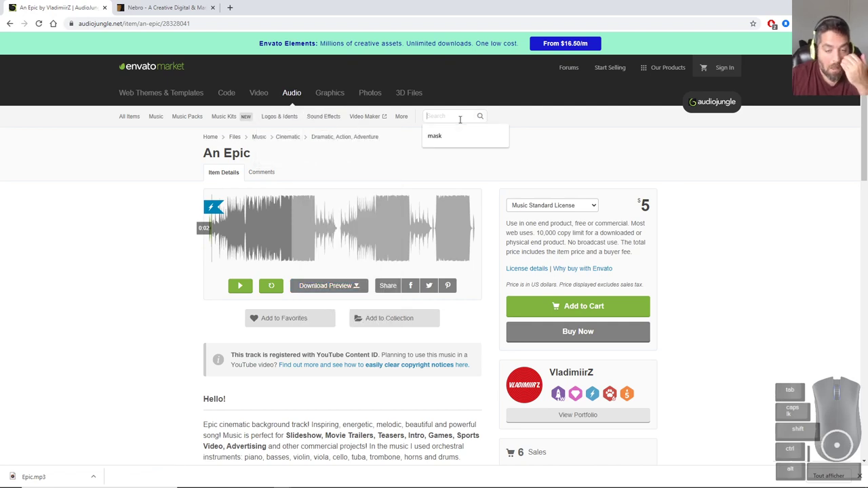
left_click(297, 96)
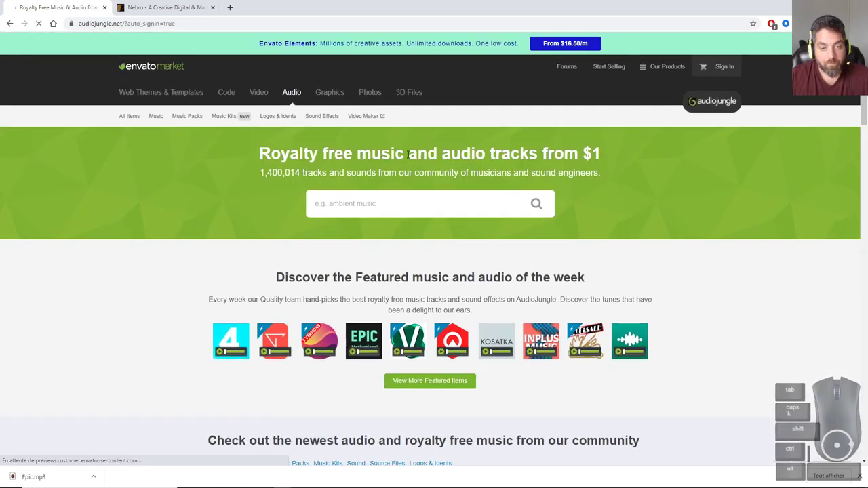
left_click(355, 207)
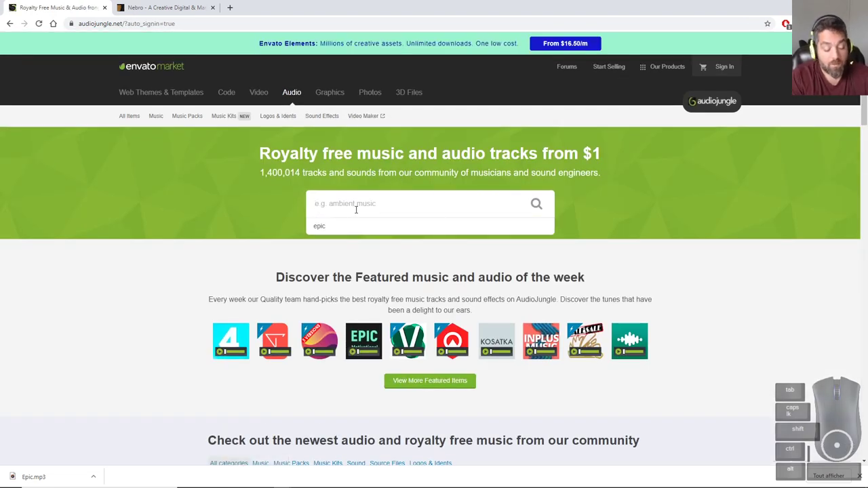
type("intgr")
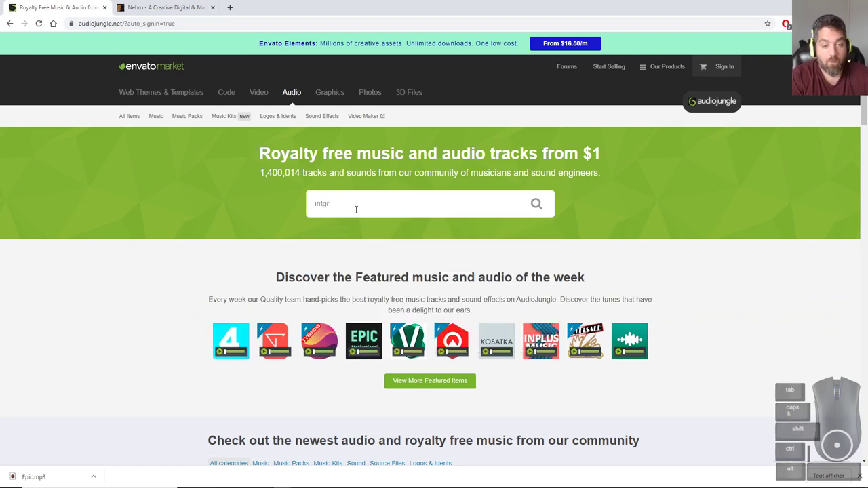
type("oio fun")
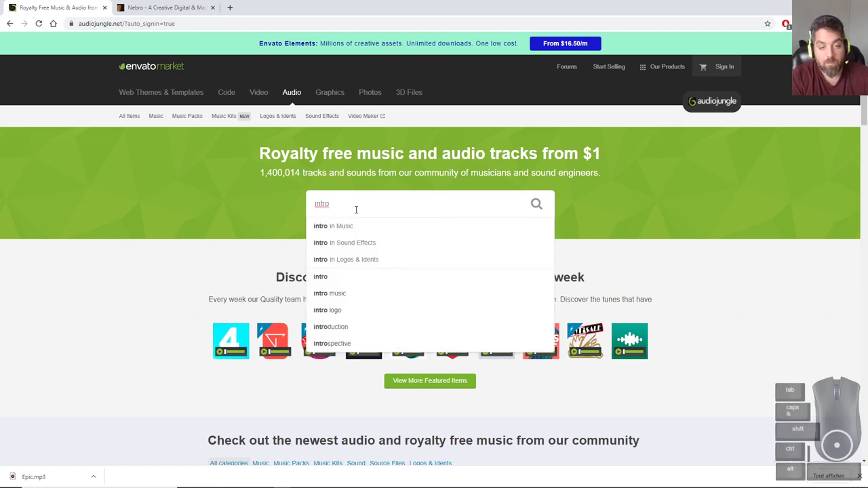
key("Return")
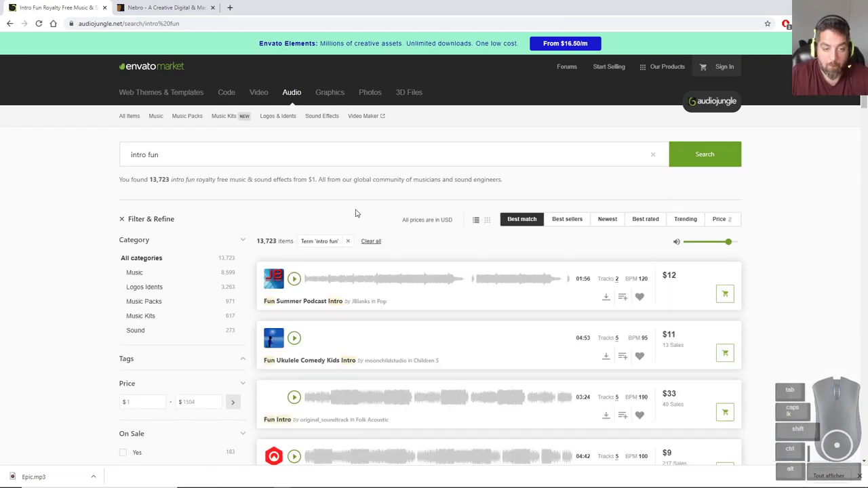
Listen to "Fun Summer Podcast Intro" and "Fun Ukulele Comedy Kids Intro", open the second track's item page, and return to the results.
left_click(297, 285)
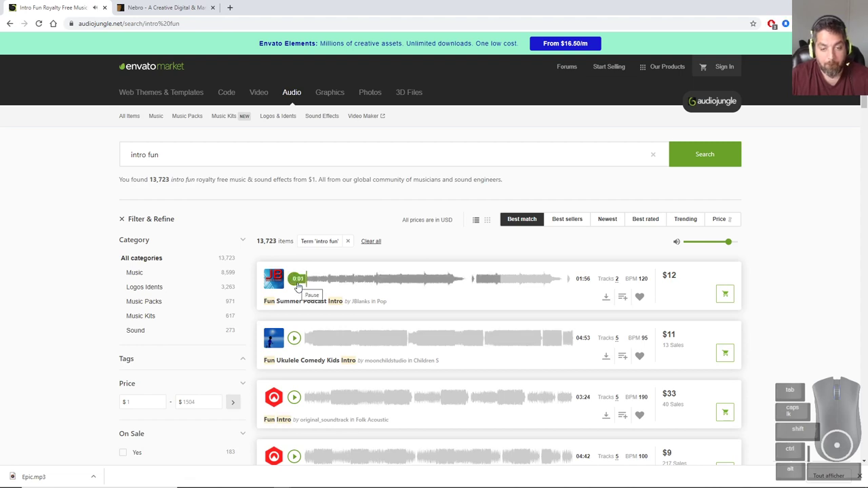
left_click(294, 338)
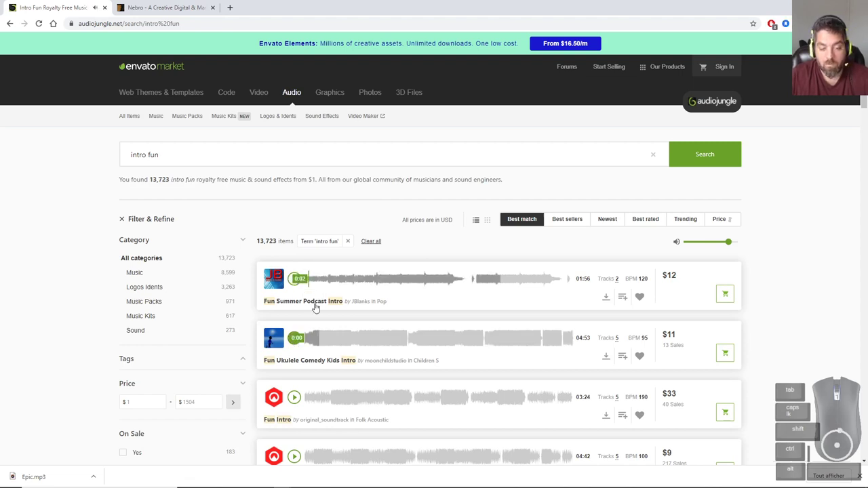
scroll(317, 311, "down", 2)
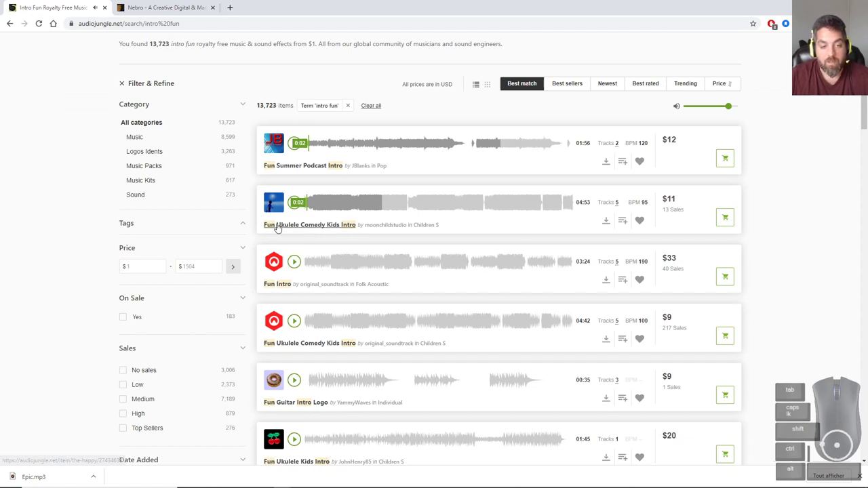
key("alt+Tab")
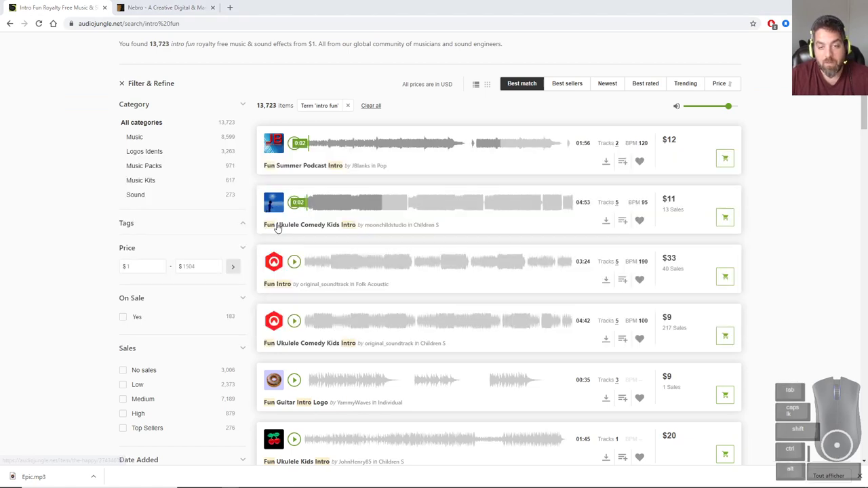
key("alt+Tab")
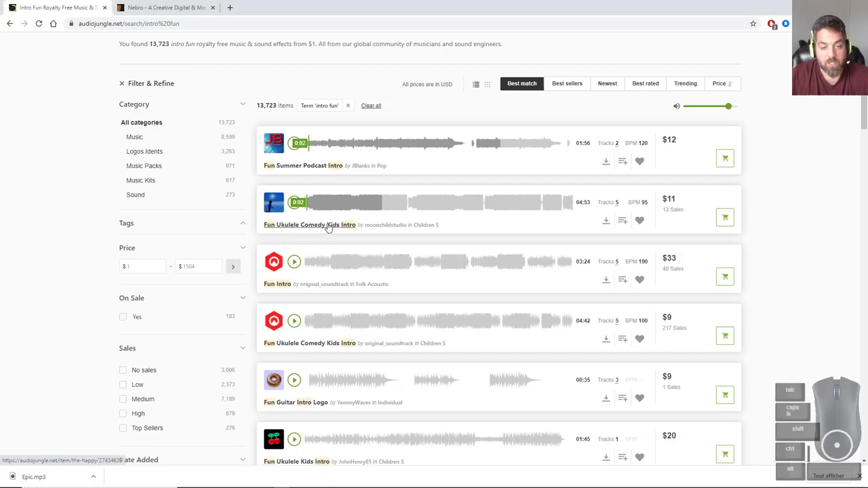
left_click(318, 230)
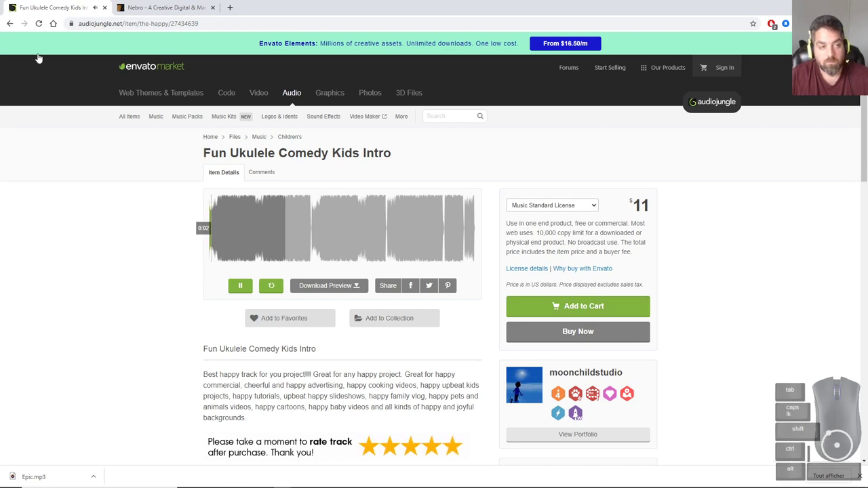
left_click(9, 26)
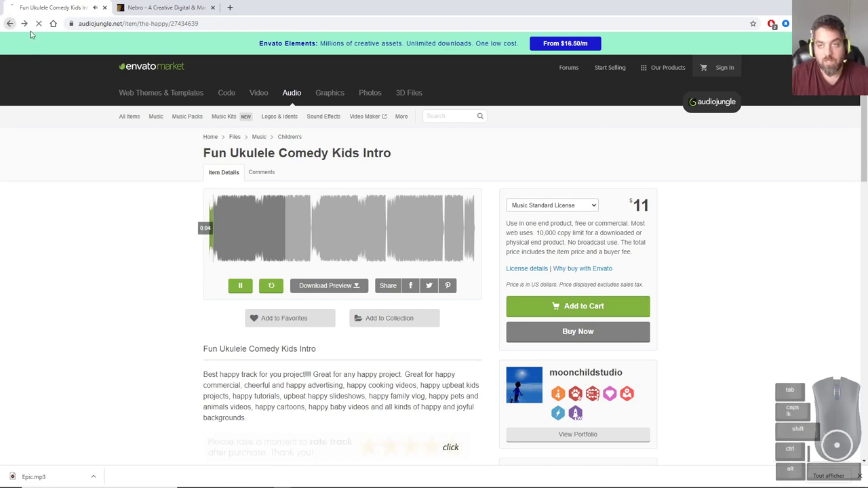
Listen briefly to the third and fourth tracks, "Fun Intro" and "Fun Ukulele Comedy Kids Intro".
scroll(306, 262, "down", 3)
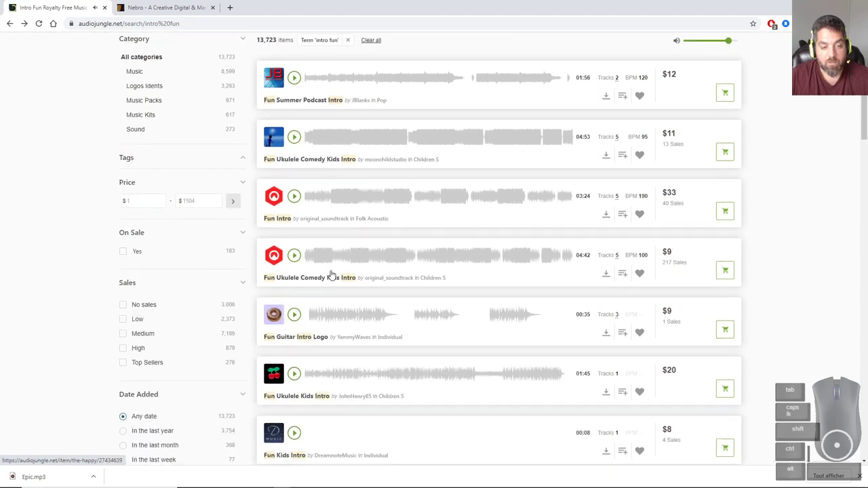
left_click(294, 172)
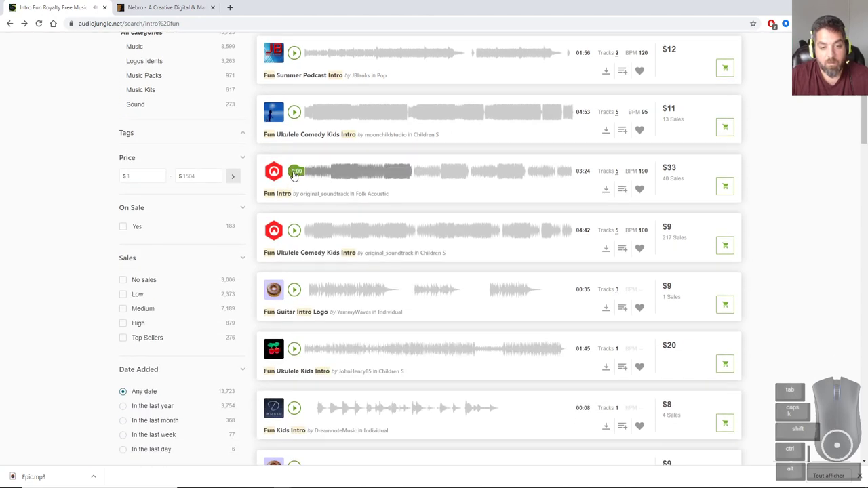
left_click(293, 231)
scroll(295, 234, "down", 1)
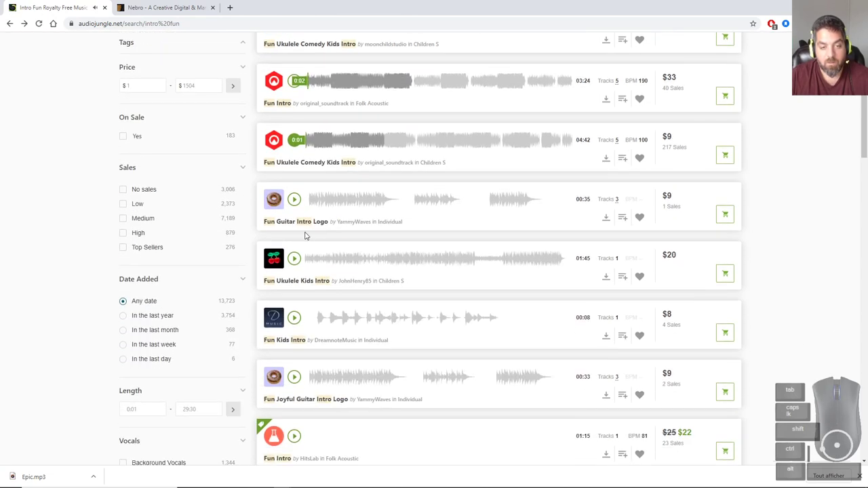
Listen to "Fun Guitar Intro Logo", open its item page, and pause the playback there.
left_click(295, 201)
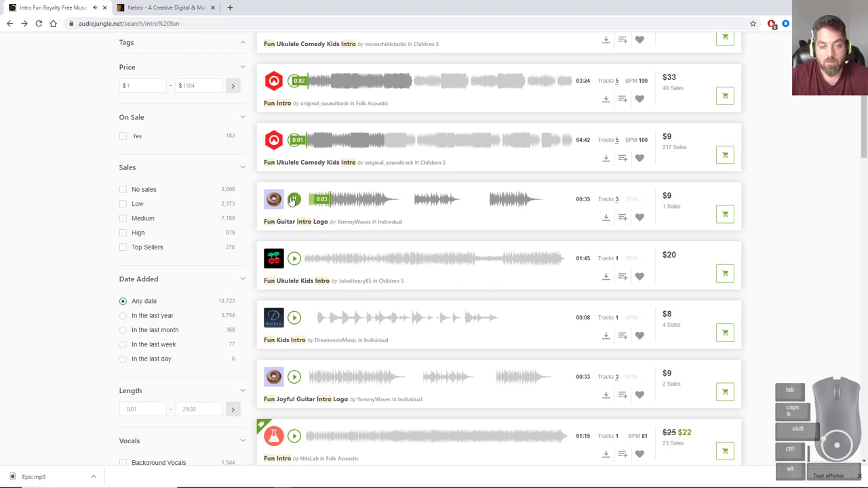
left_click(298, 203)
left_click(305, 222)
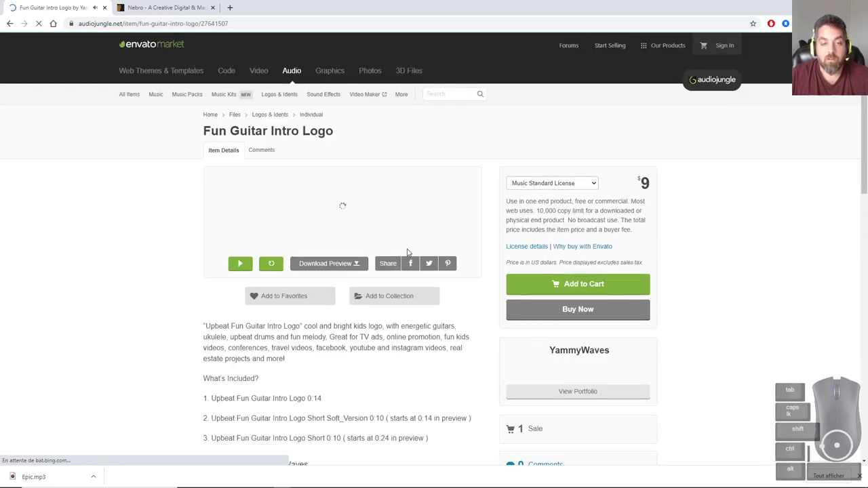
left_click(240, 286)
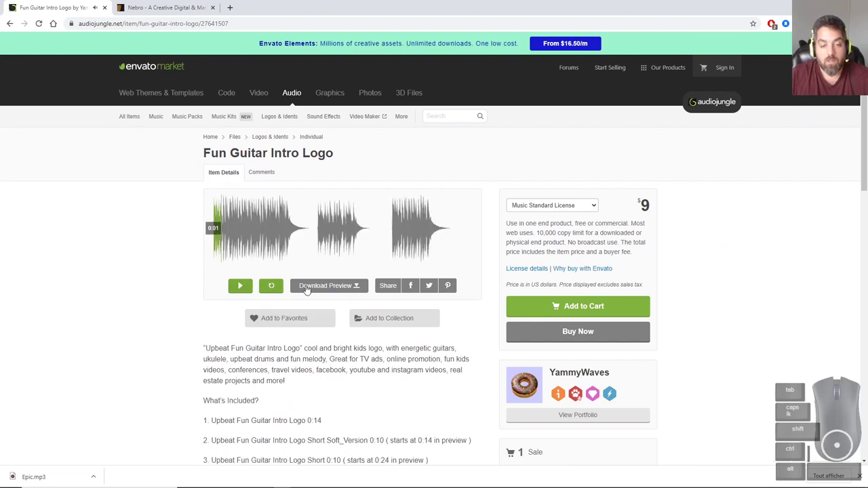
Start downloading the "Fun Guitar Intro Logo" preview and select its whole suggested file name.
left_click(327, 285)
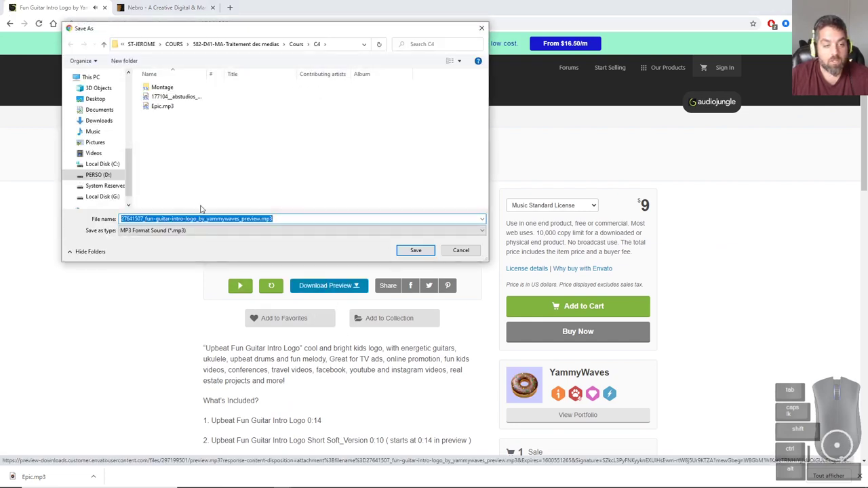
left_click(184, 217)
key("ctrl+a")
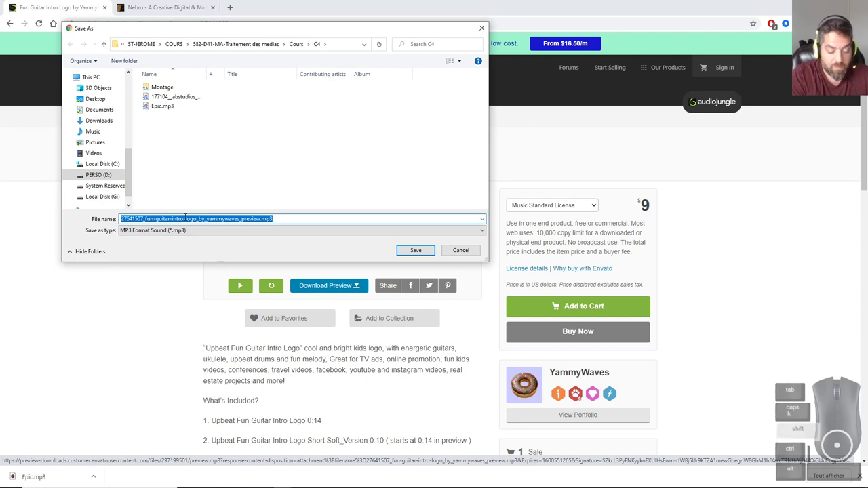
type("sEMAINE rOGE")
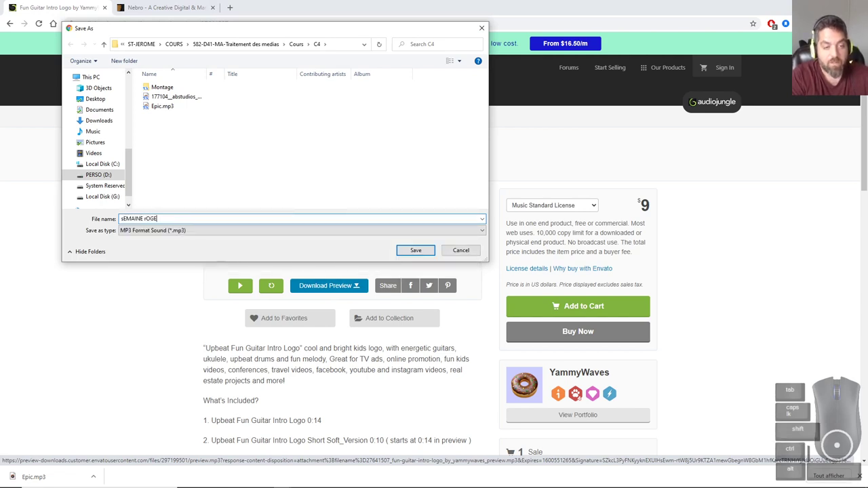
key("BackSpace")
key("BackSpace")
key("BackSpace")
key("BackSpace")
key("BackSpace")
key("BackSpace")
key("BackSpace")
key("BackSpace")
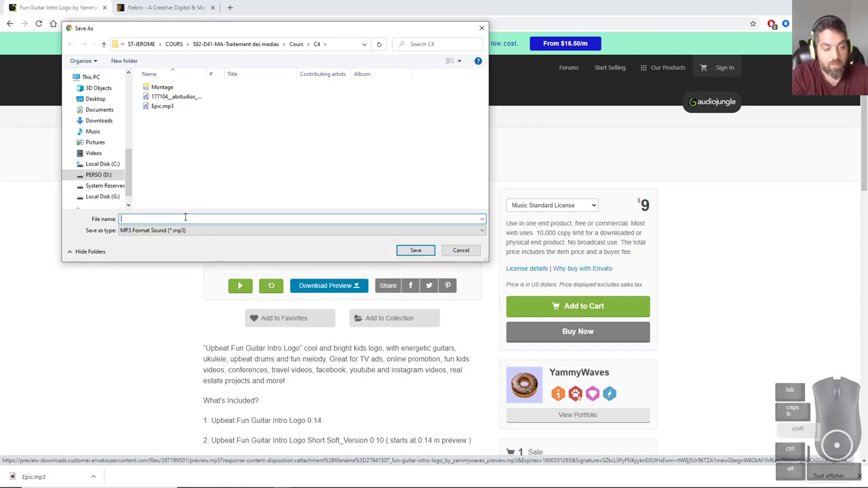
Save the preview in the C4 folder as Semaine Roger.mp3.
type("Semaine Roget")
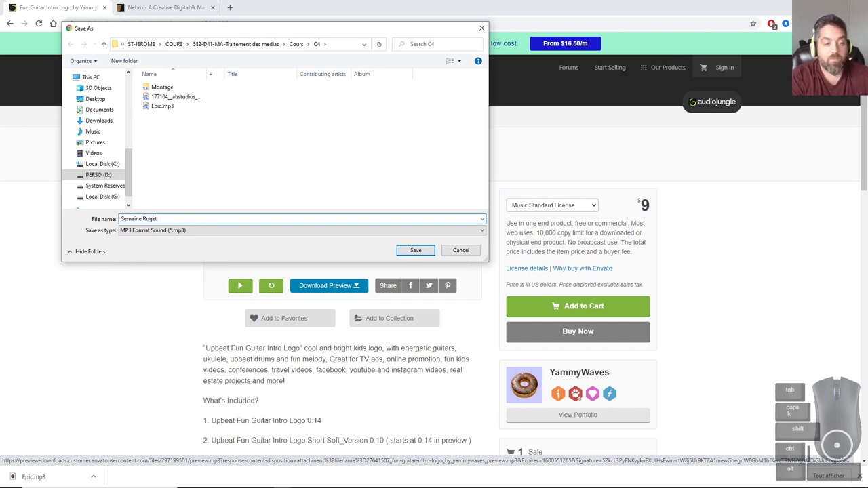
key("Return")
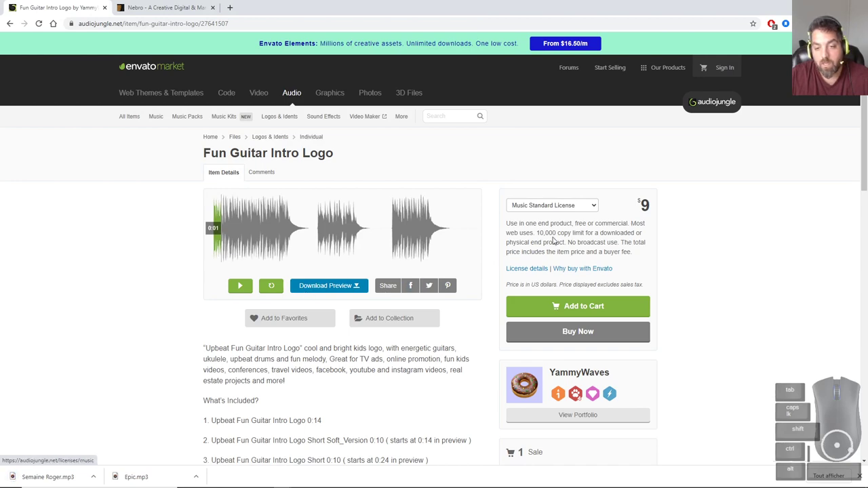
Try to add "Fun Guitar Intro Logo" to the favorites and dismiss the sign-in form.
left_click(276, 318)
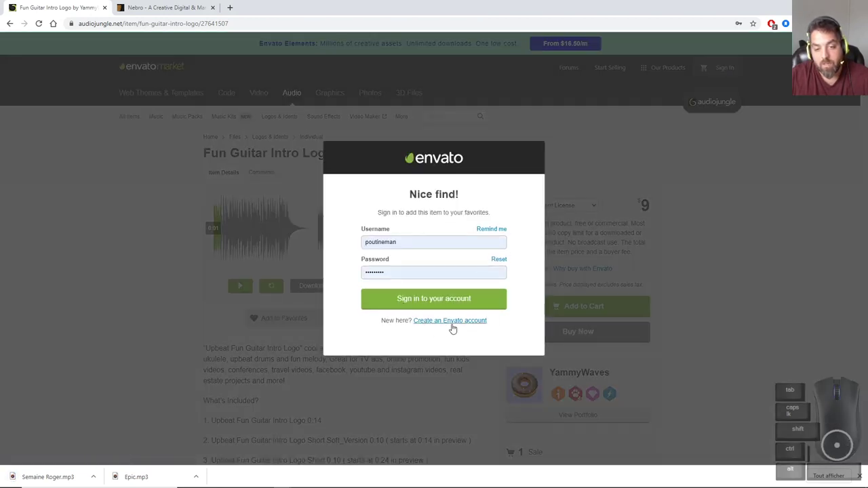
left_click(762, 261)
Switch to Premiere Pro and place Semaine Roger.mp3 on audio track A1, aligned with the start of the "La semaine de Roger" title.
key("alt+Tab")
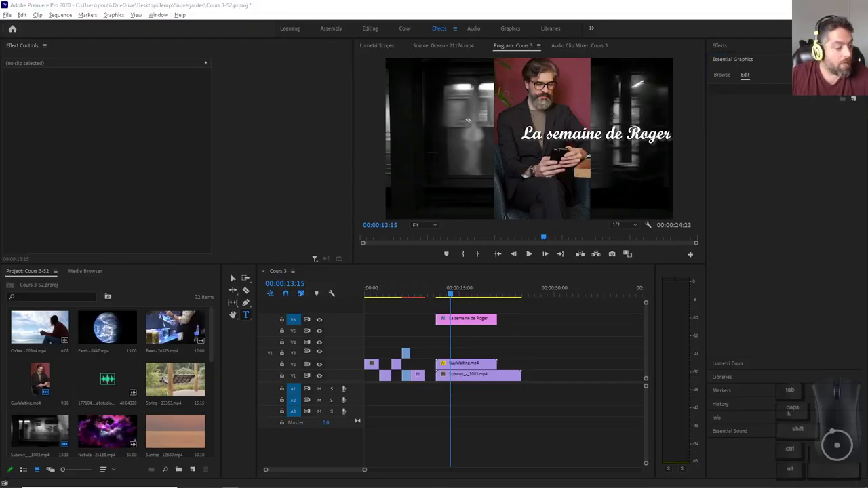
left_click_drag(163, 318, 444, 398)
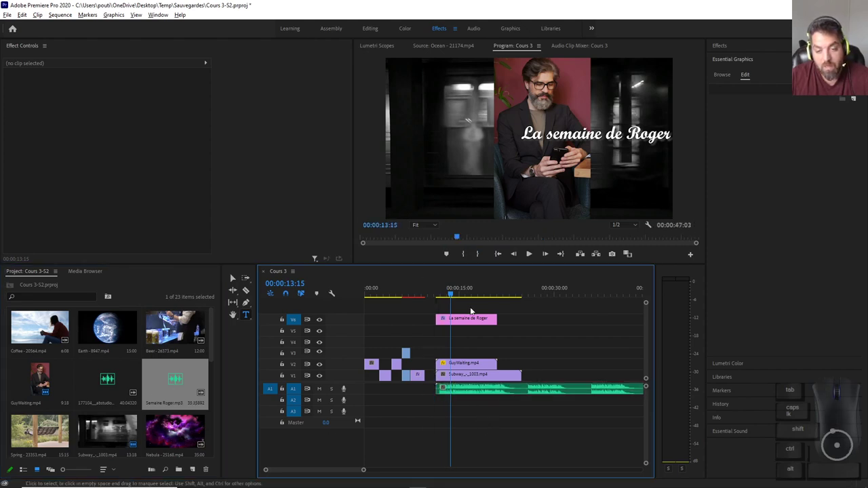
Play the sequence from just before the La semaine de Roger title to check where the music starts.
key("j")
key("k")
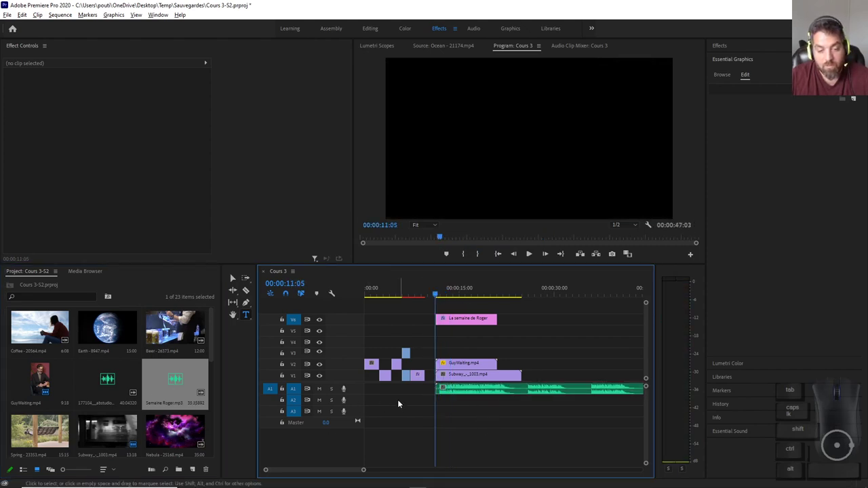
key("l")
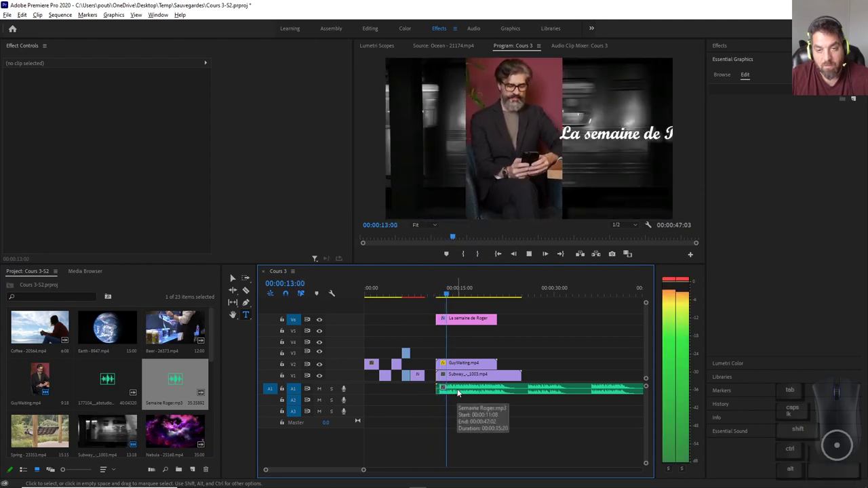
key("k")
Shift the Semaine Roger.mp3 clip on A1 slightly earlier so its music begins at about the title clip's start.
left_click_drag(458, 393, 461, 392)
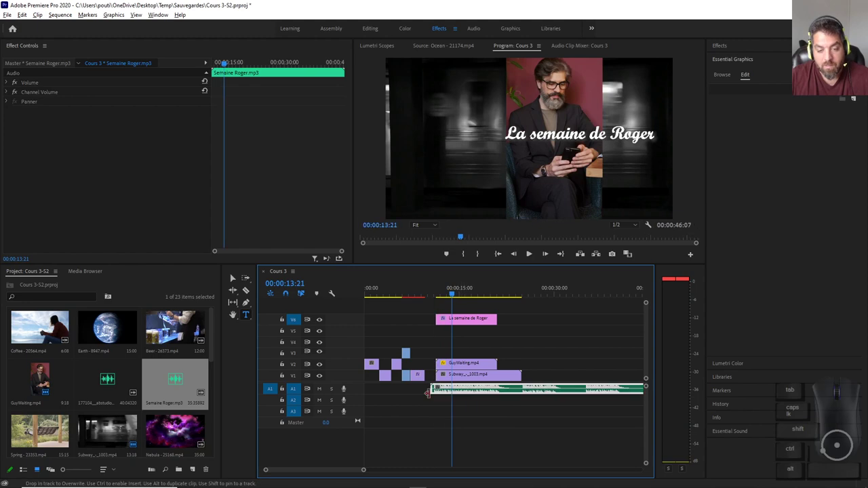
scroll(431, 396, "up", 6)
scroll(430, 411, "up", 2)
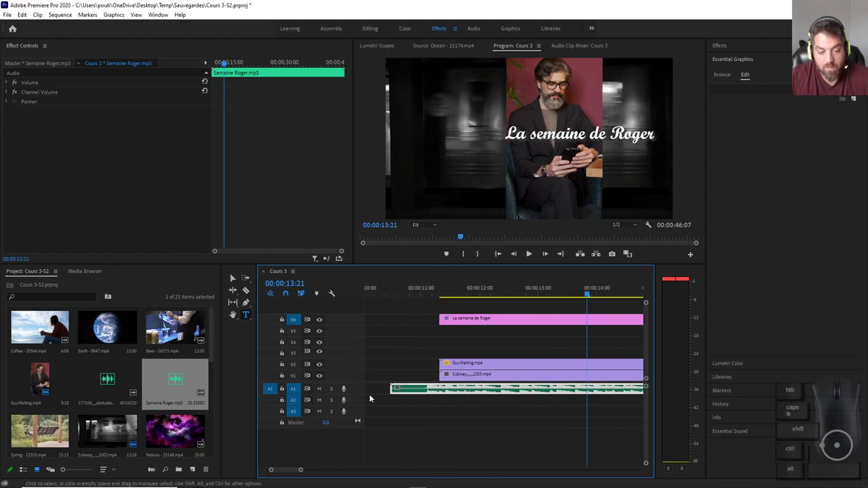
scroll(424, 390, "up", 3)
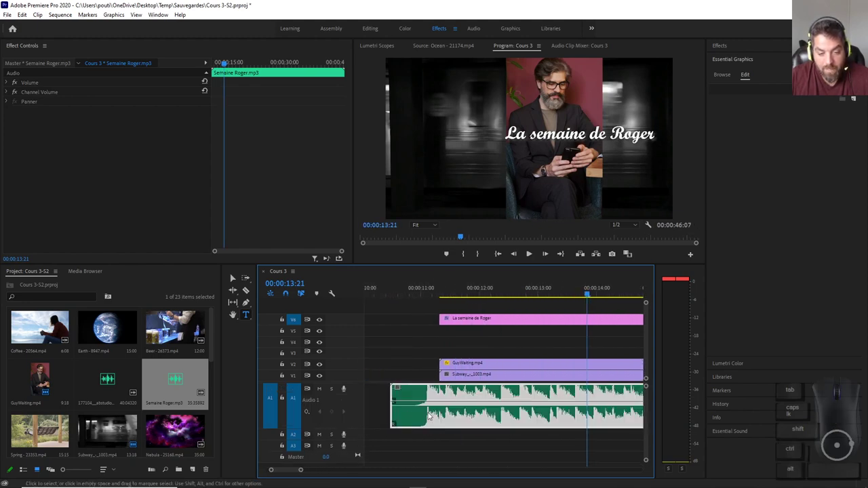
left_click_drag(432, 403, 457, 400)
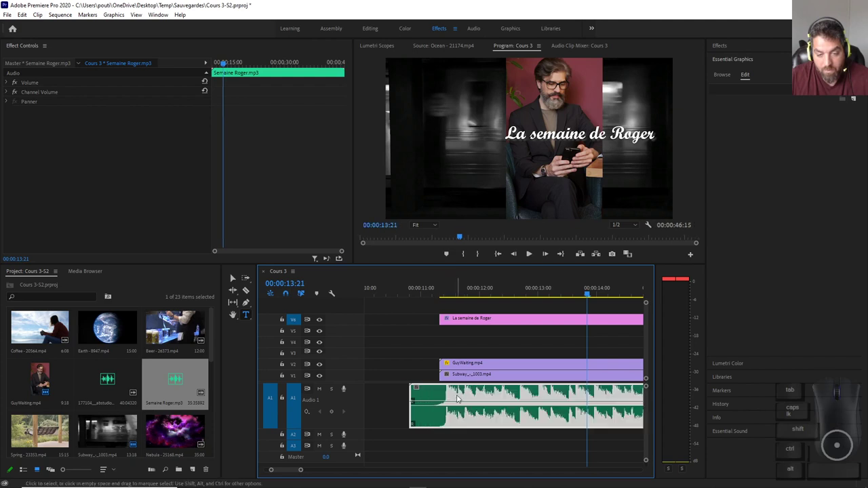
left_click(457, 399)
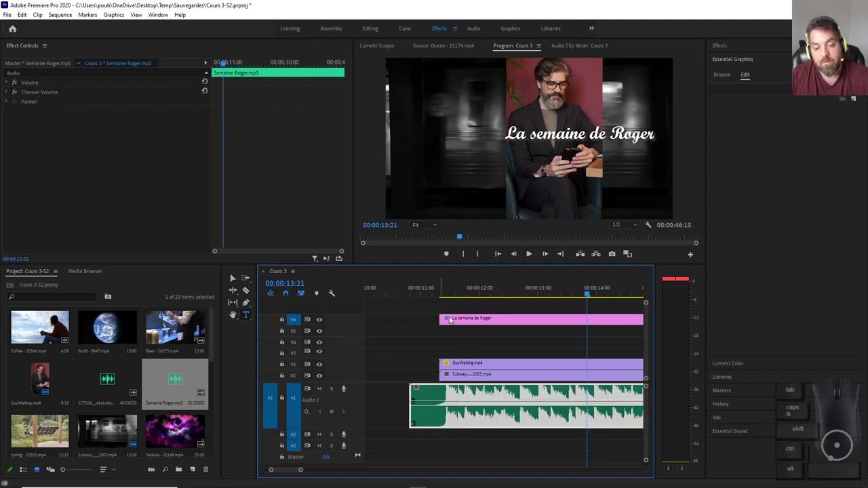
Play the title section from just before its start to check the music timing, and save the project.
left_click(434, 294)
key("space")
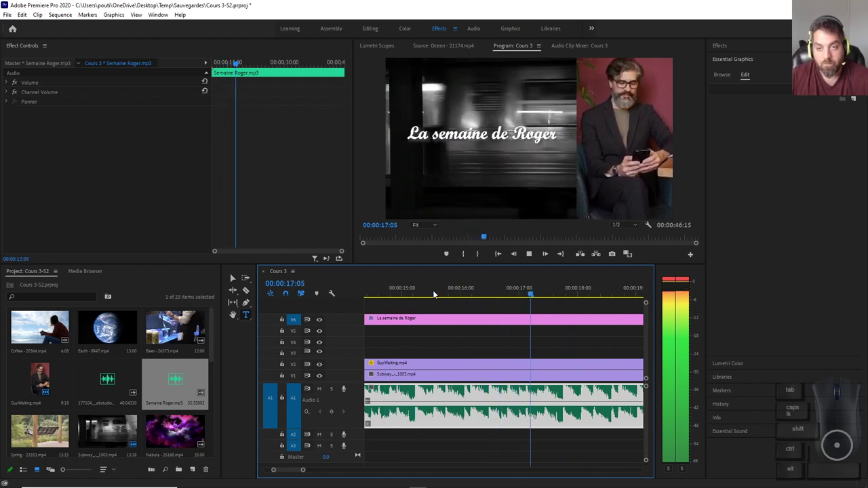
key("space")
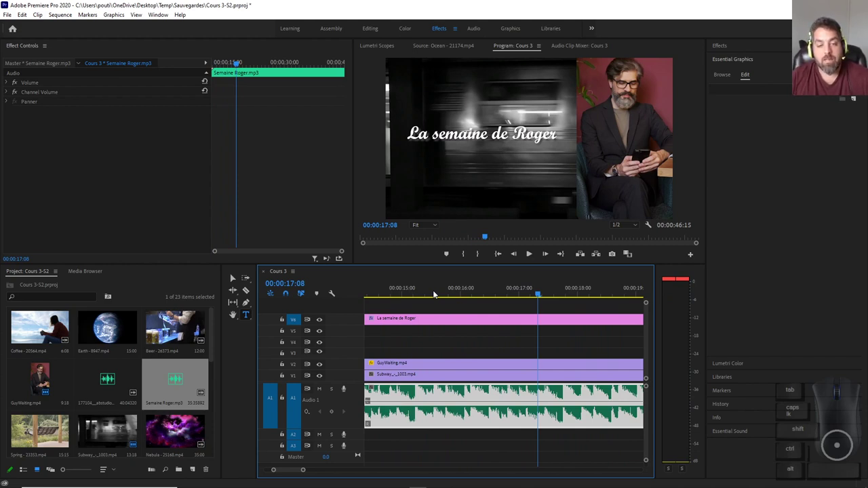
key("ctrl+s")
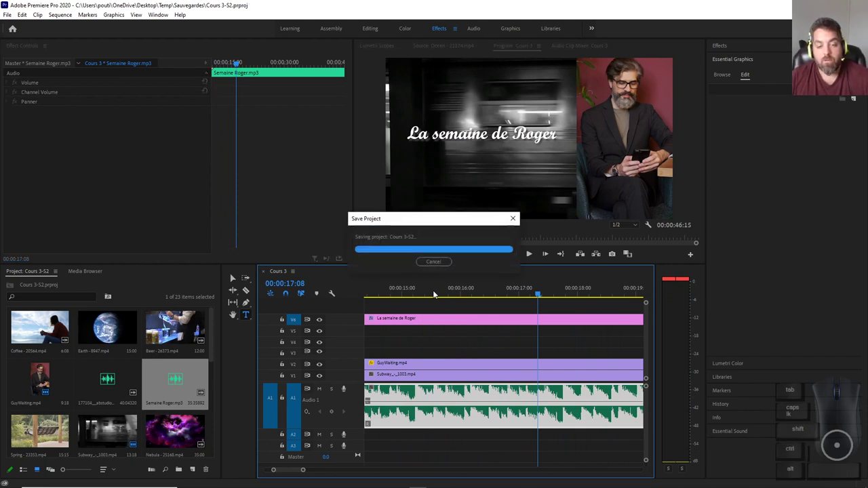
Set the volume level of the Semaine Roger.mp3 clip to -6 dB at 00:00:14:13.
left_click(373, 290)
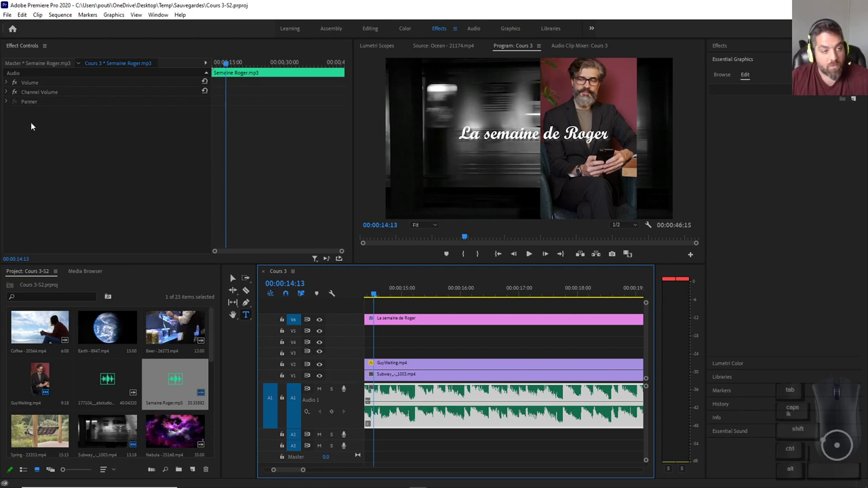
left_click(11, 83)
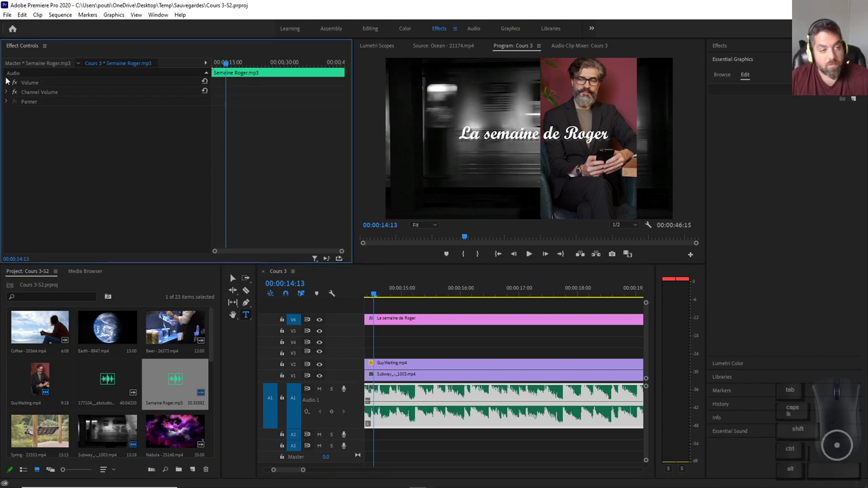
left_click(7, 83)
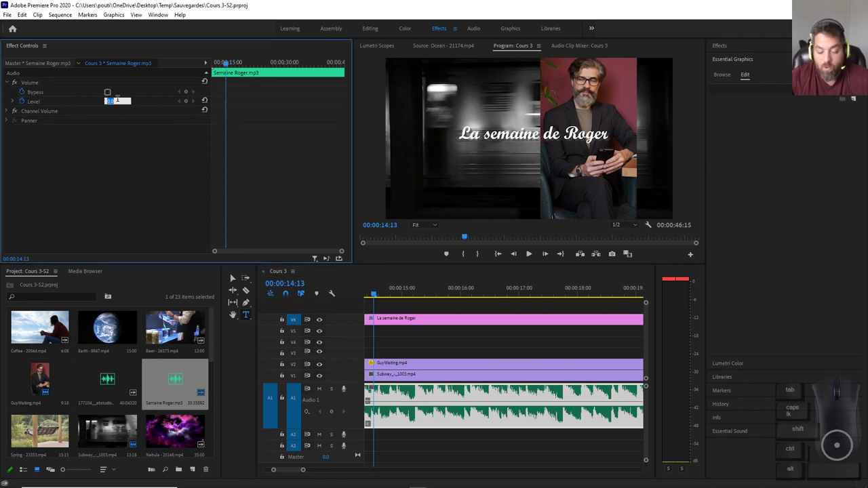
type("-6")
key("Return")
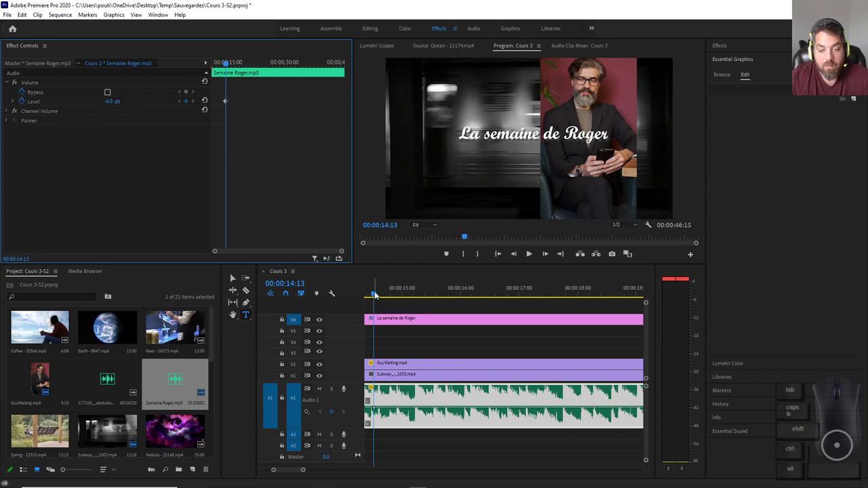
Play the title section again from around 00:00:14:15 to check the music's loudness.
left_click(375, 294)
key("space")
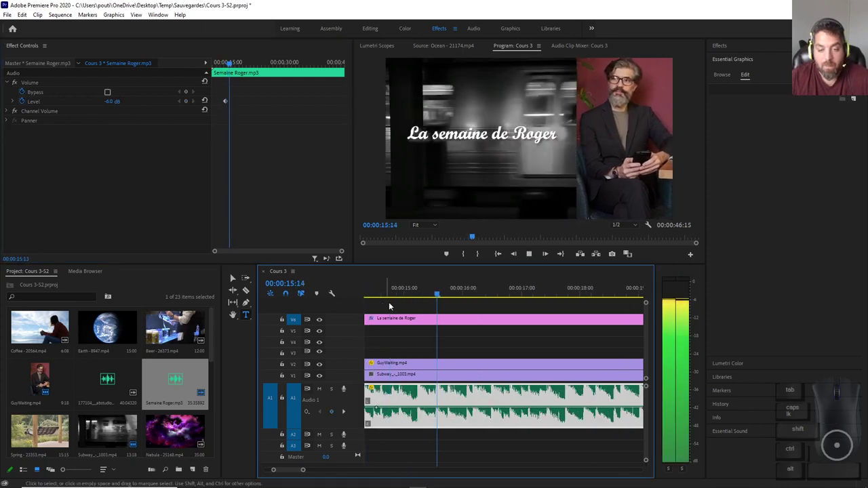
key("space")
left_click(410, 292)
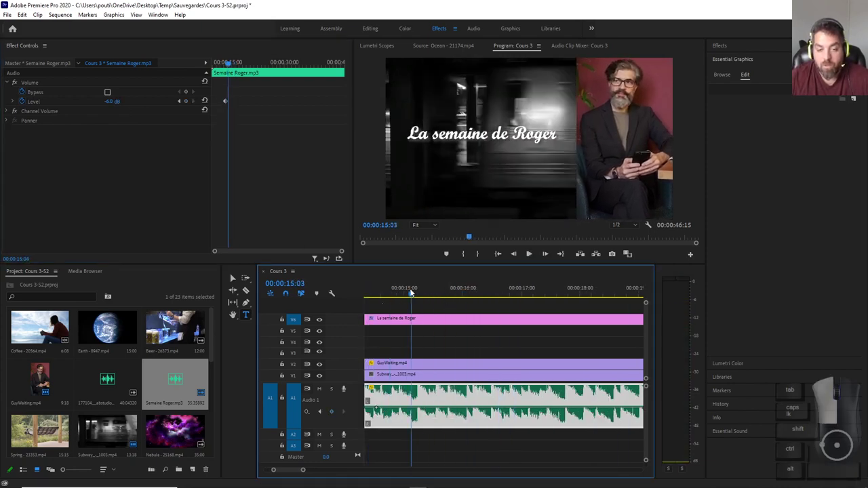
left_click_drag(410, 292, 401, 291)
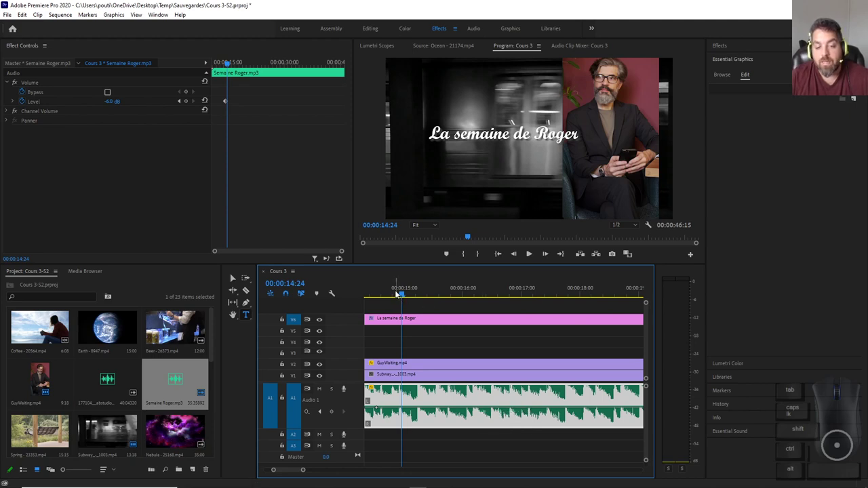
left_click_drag(399, 293, 382, 294)
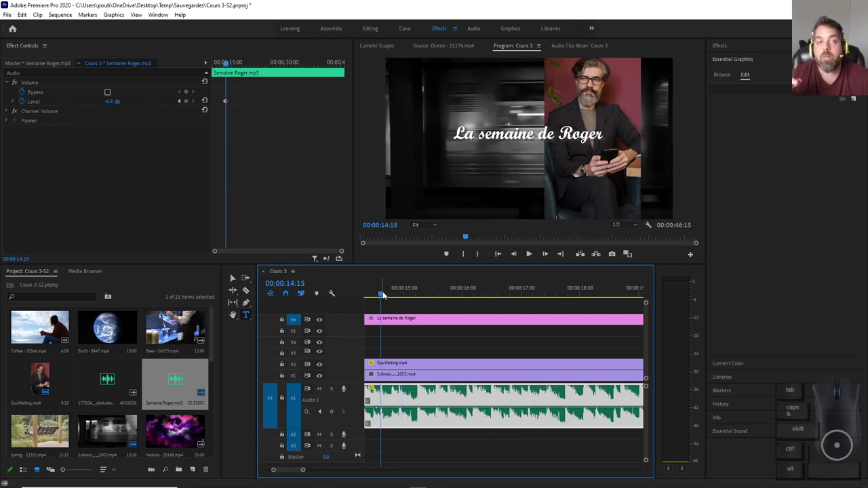
key("space")
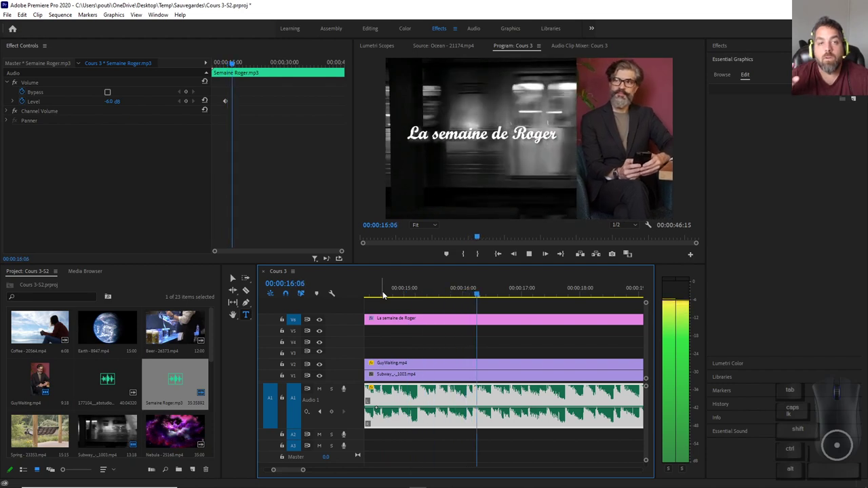
key("space")
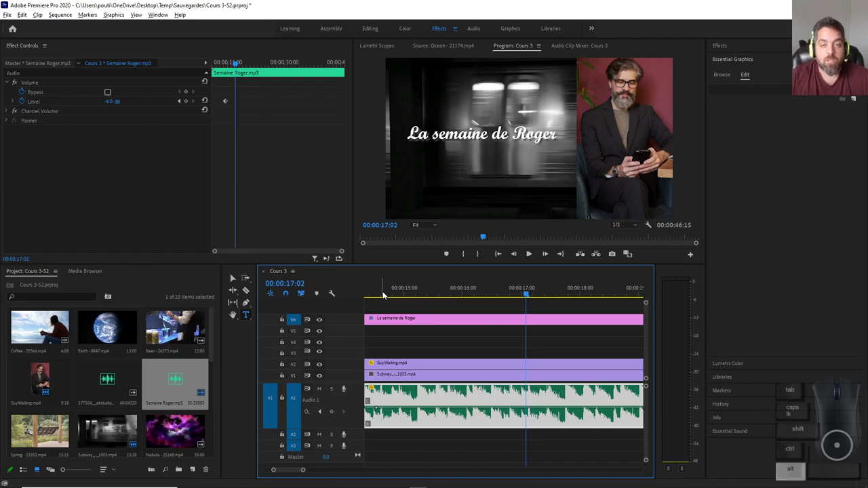
Switch to the browser and search Envato Market's video section for "city".
key("alt+Tab")
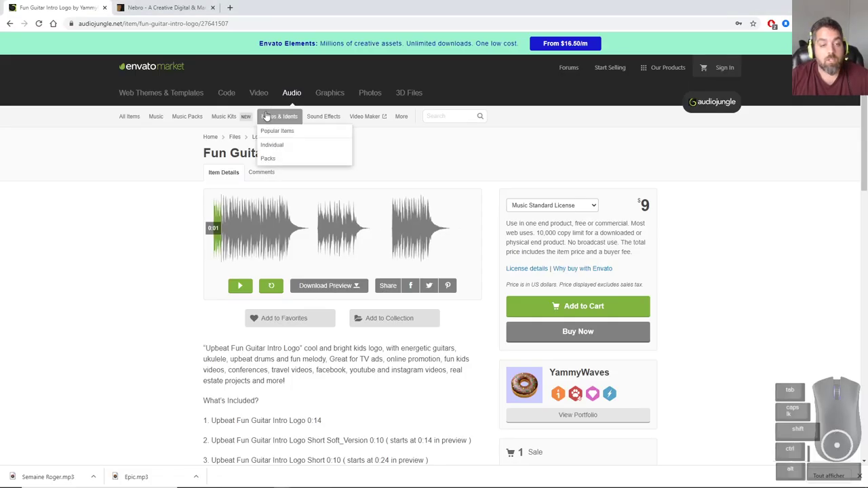
left_click(258, 92)
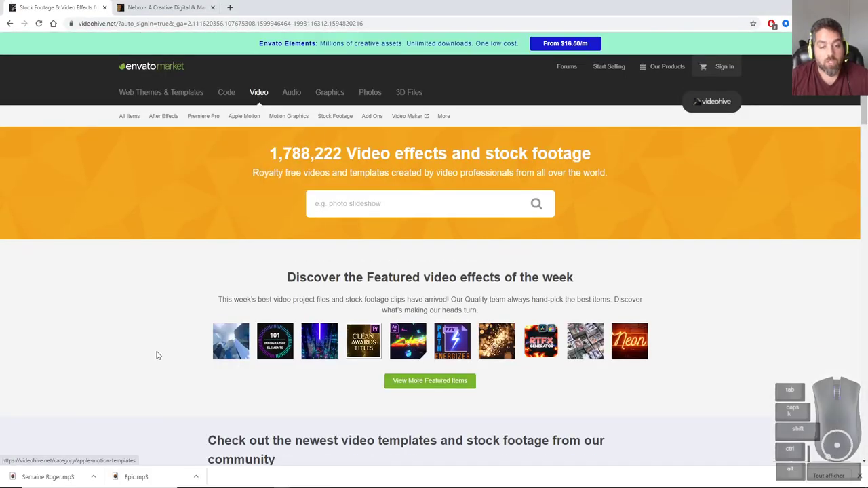
left_click(368, 203)
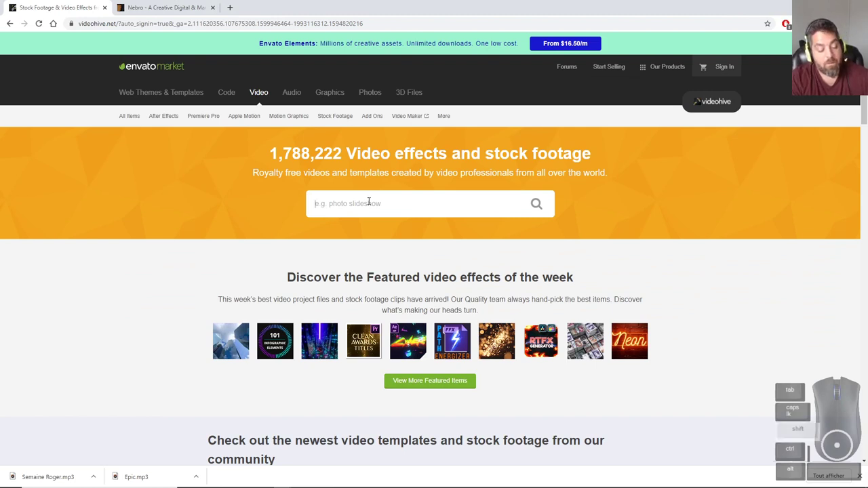
type("city")
key("Return")
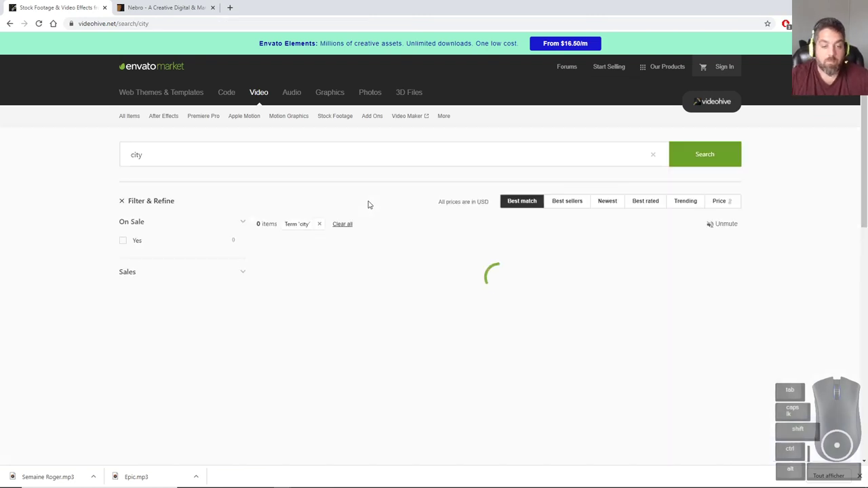
Browse the city footage results and open the Futuristic City item.
scroll(534, 236, "down", 2)
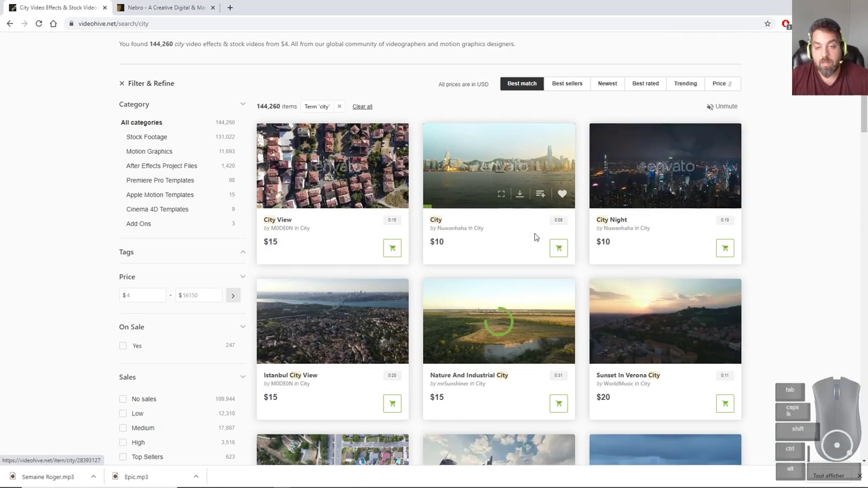
scroll(519, 247, "down", 2)
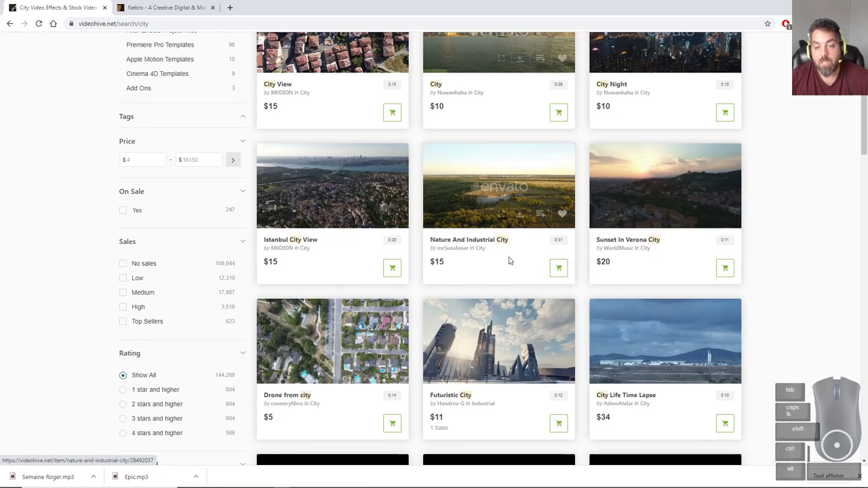
scroll(509, 260, "up", 2)
scroll(530, 284, "down", 4)
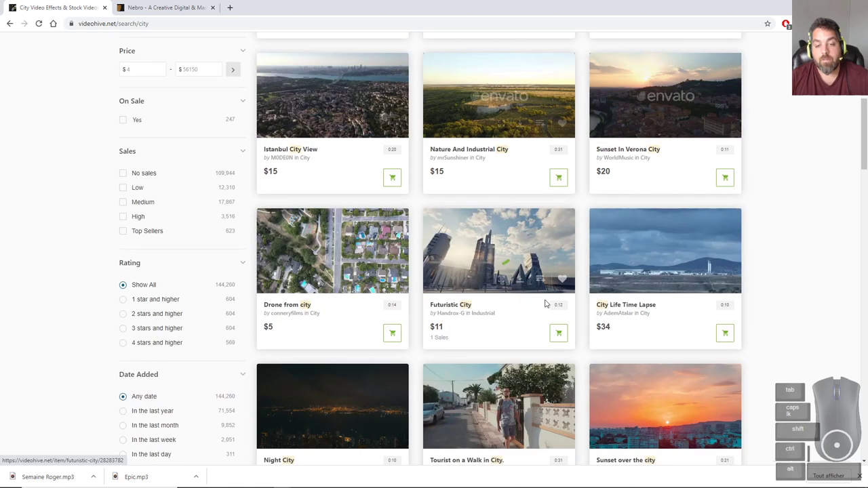
left_click(513, 250)
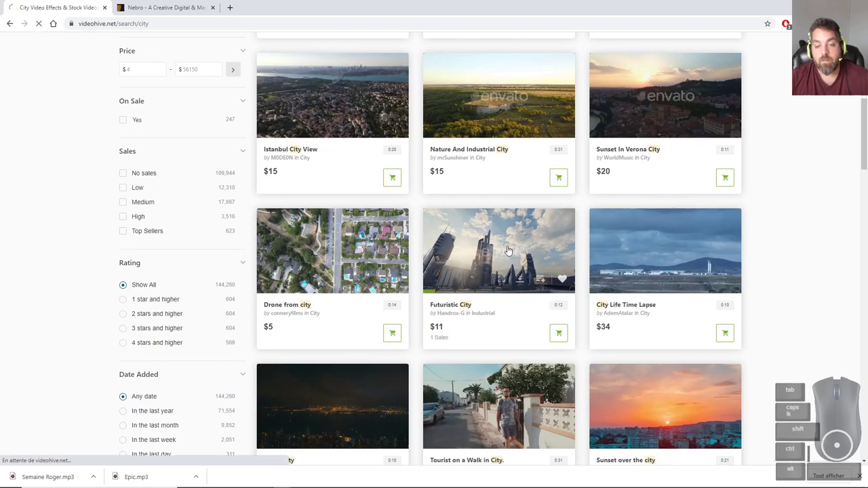
Download the Futuristic City preview video to the C4 folder and import it into the Premiere Pro project.
scroll(406, 237, "down", 2)
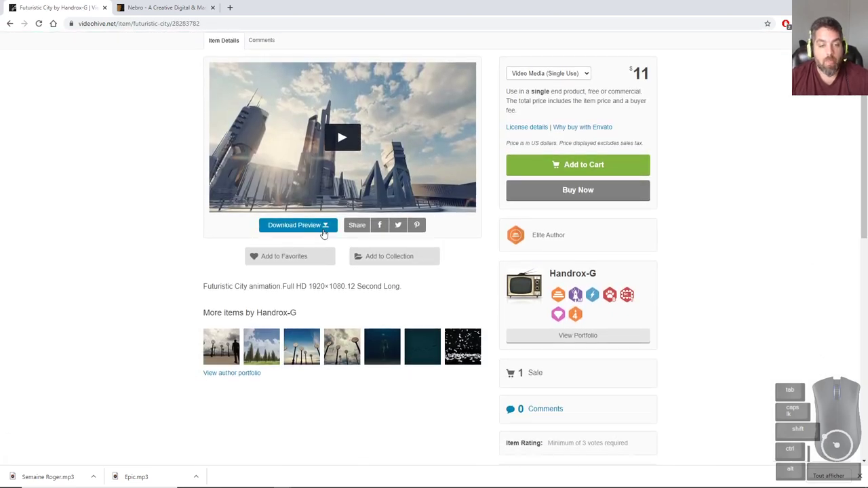
left_click(323, 228)
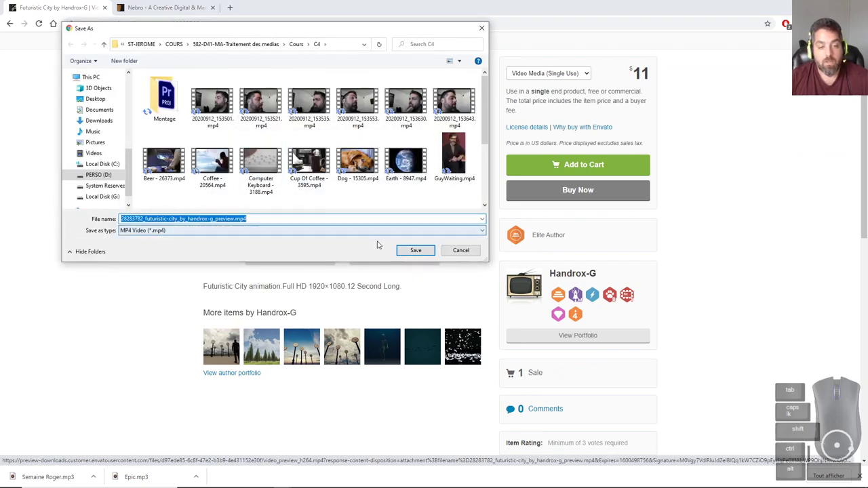
left_click(412, 251)
key("alt+Tab")
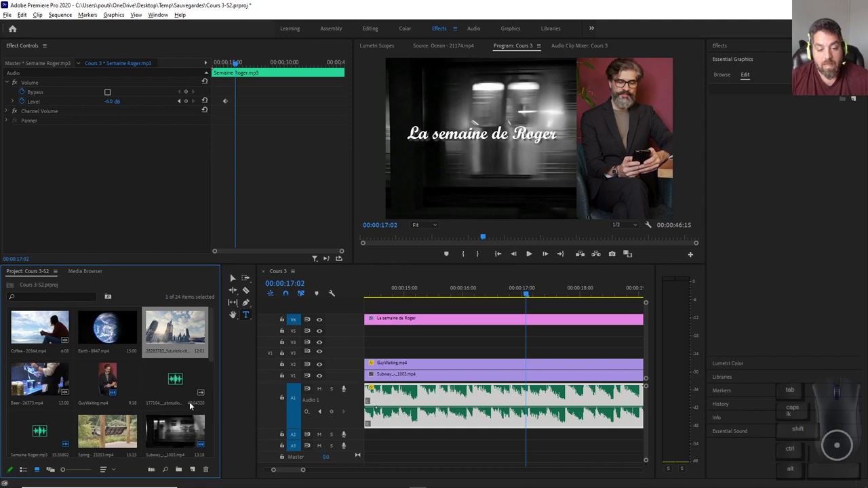
Play the title section from its start with the whole music clip in view to review the music against the clips.
mouse_move(301, 473)
left_mouse_down()
mouse_move(316, 471)
mouse_move(304, 475)
left_mouse_up()
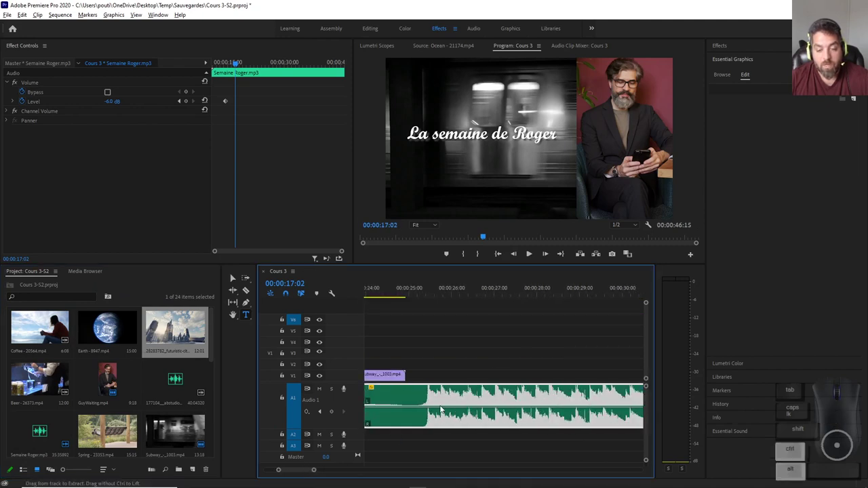
key("minus")
key("minus")
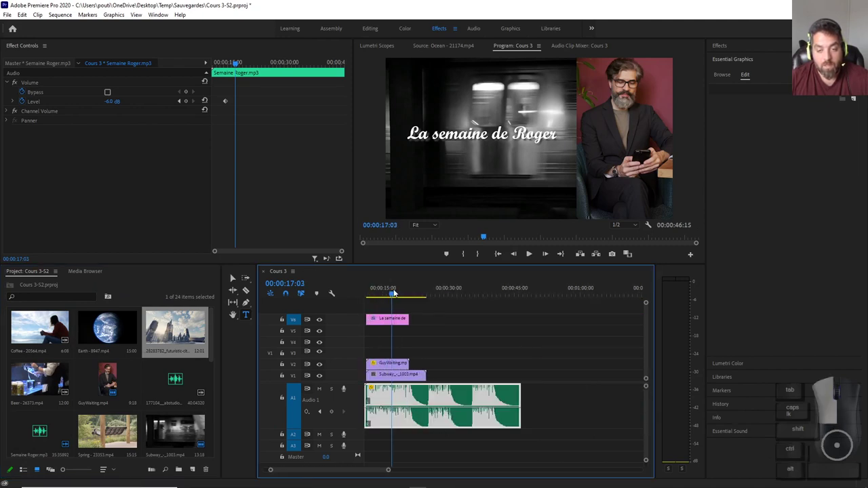
left_click(399, 294)
left_click_drag(400, 294, 367, 293)
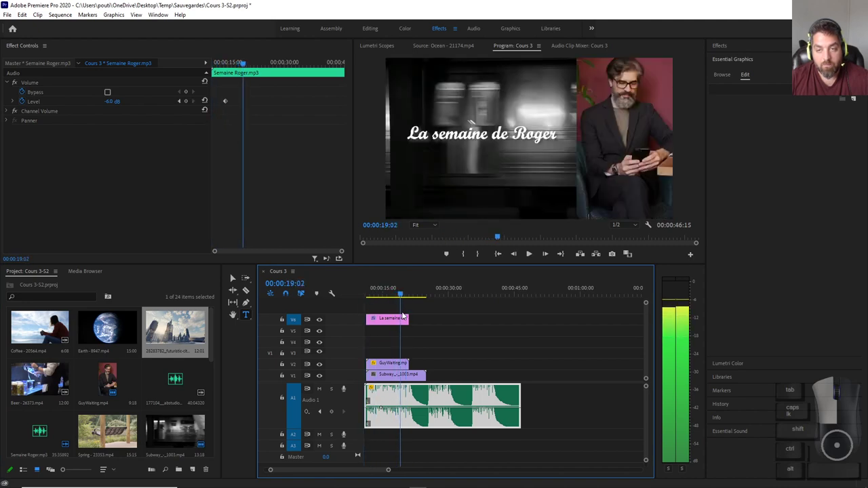
key("space")
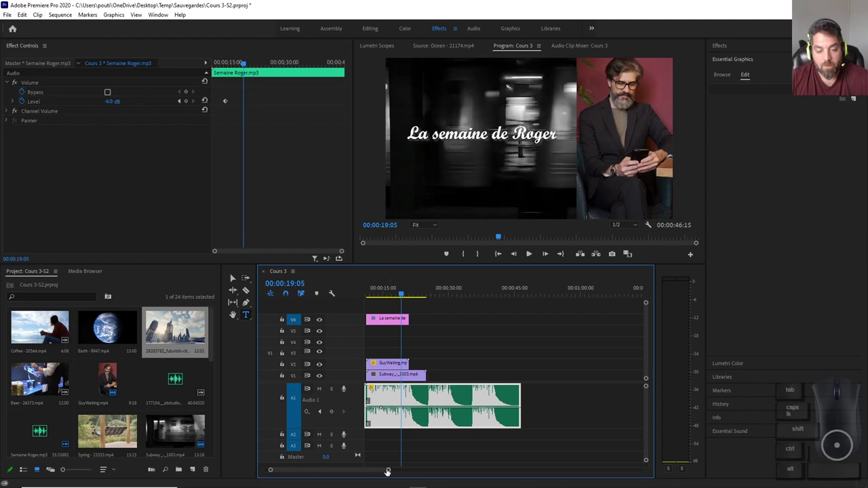
Find the cut point at 00:00:16:18 by playing the music, and trim the title, GuyWaiting and Subway clips to end there.
left_click_drag(388, 470, 407, 470)
left_click(412, 296)
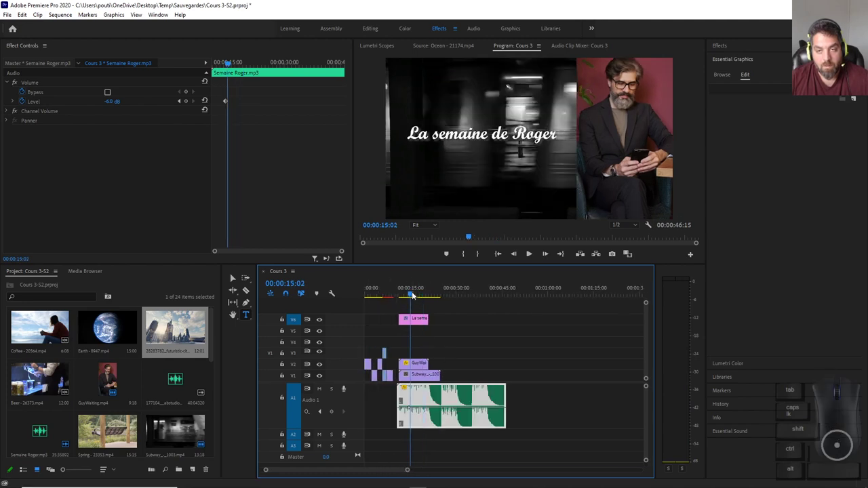
key("space")
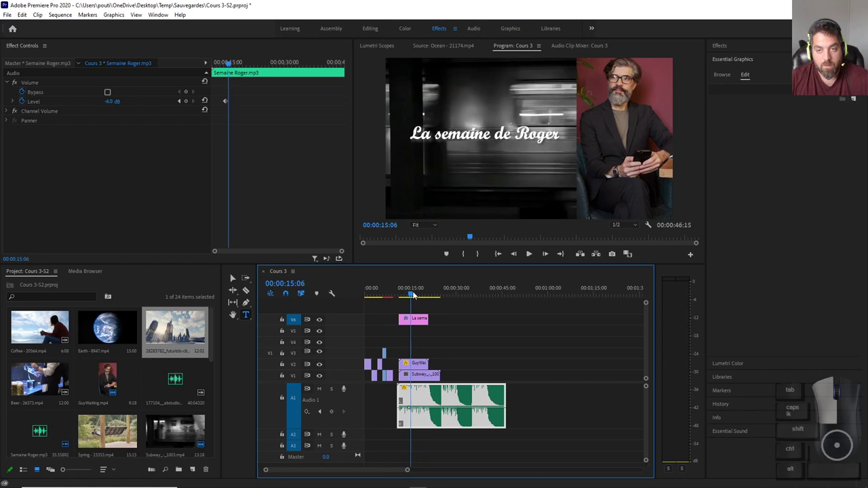
left_click(416, 296)
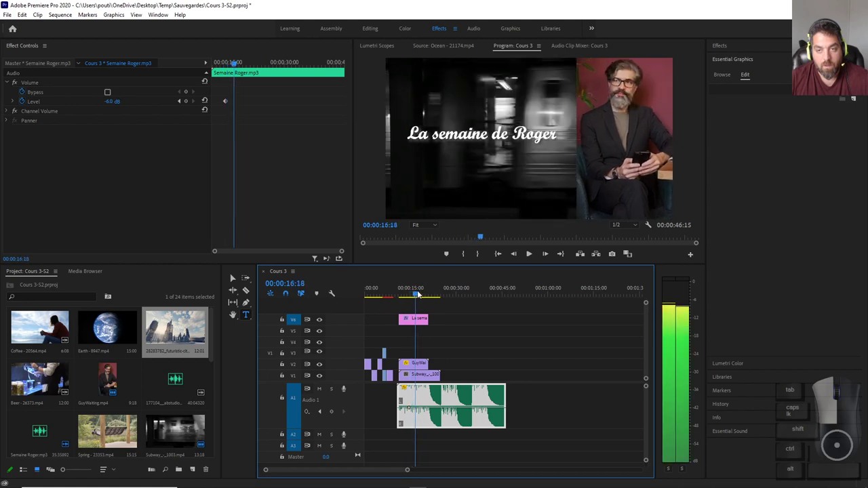
scroll(429, 336, "up", 4)
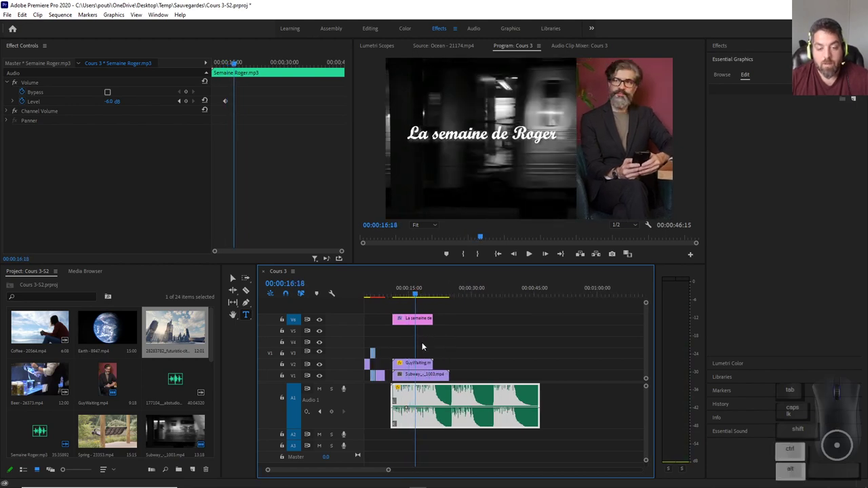
left_click_drag(419, 325, 410, 325)
left_click_drag(443, 364, 410, 376)
Place the futuristic city clip on V3 directly after the title section and set its scale to 200.
left_click_drag(175, 328, 418, 354)
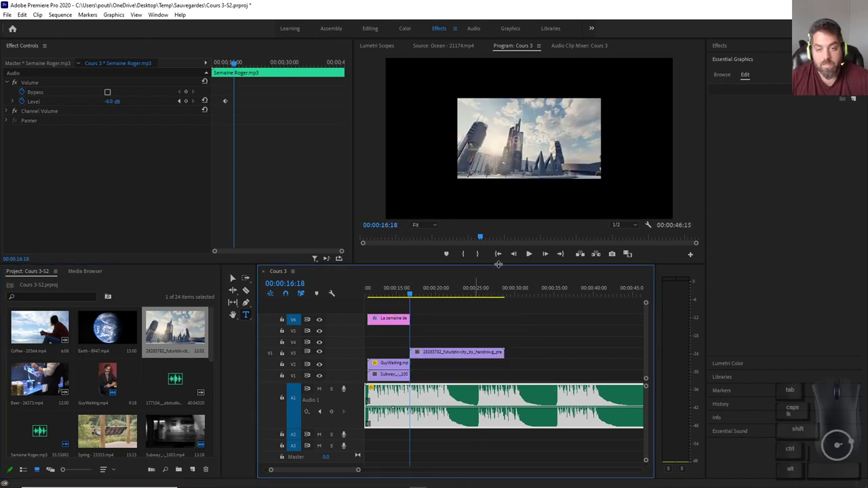
left_click(432, 354)
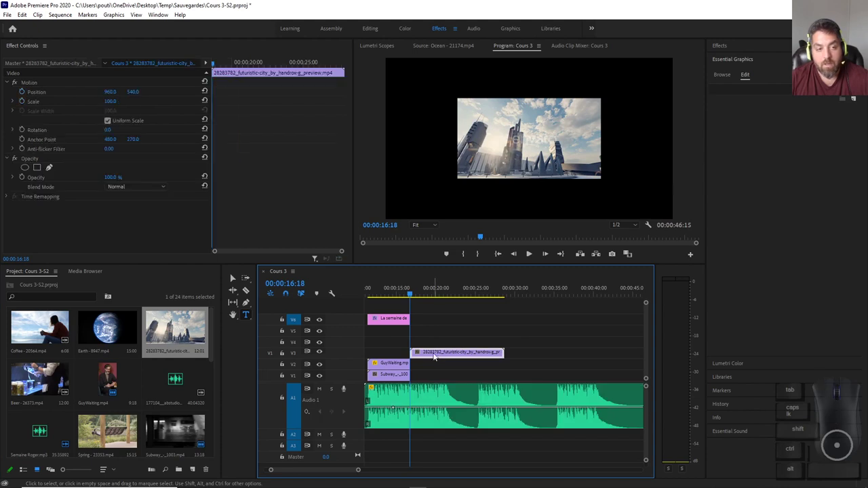
left_click(111, 100)
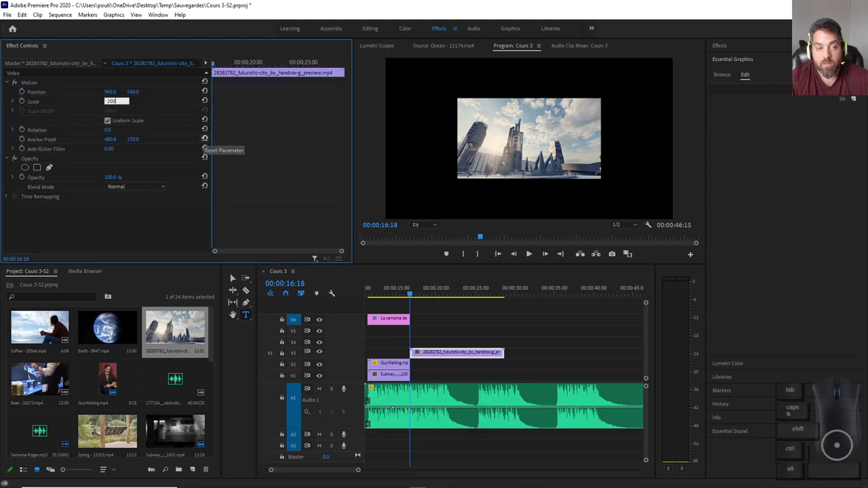
key("Return")
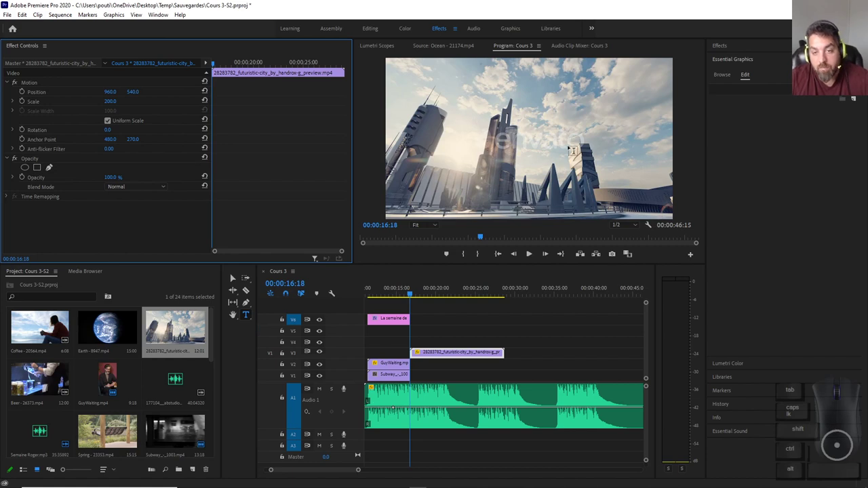
Play from the start of the title section into the city clip to review the transition against the music.
left_click(371, 290)
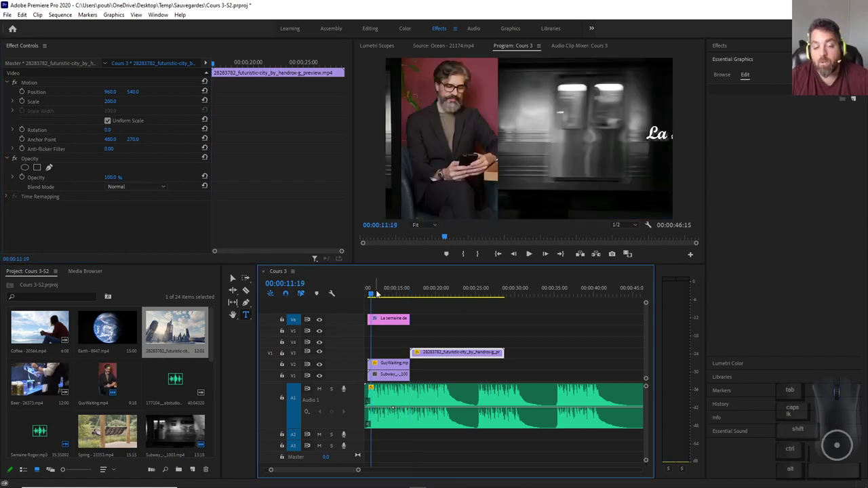
key("space")
scroll(394, 280, "up", 3)
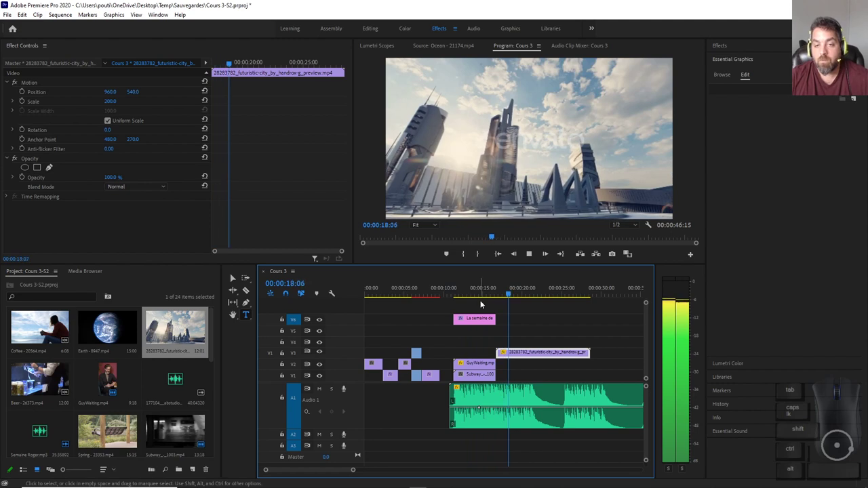
left_click(493, 240)
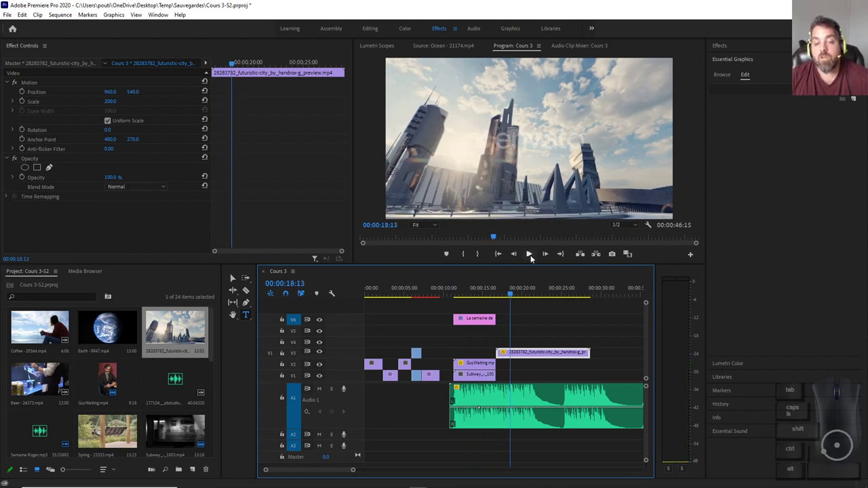
left_click(487, 298)
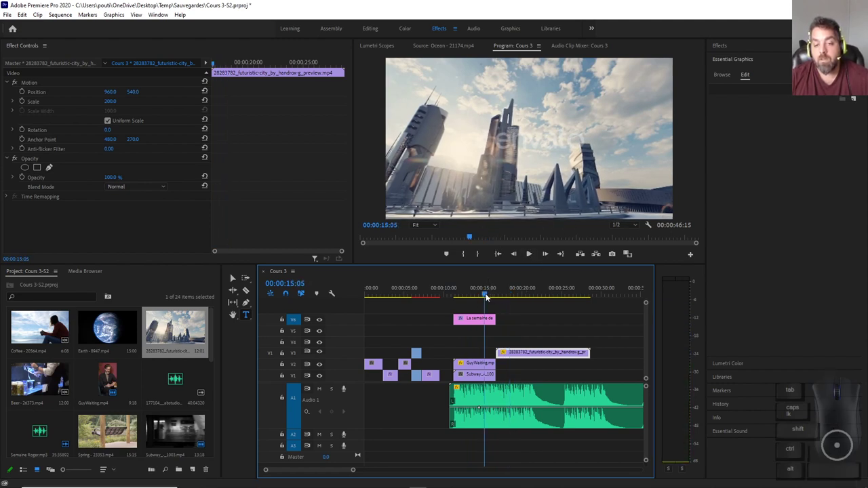
Examine the music waveform around 00:00:15:05 and replay from there to find the beat for the cut.
scroll(484, 319, "up", 2)
scroll(484, 318, "up", 3)
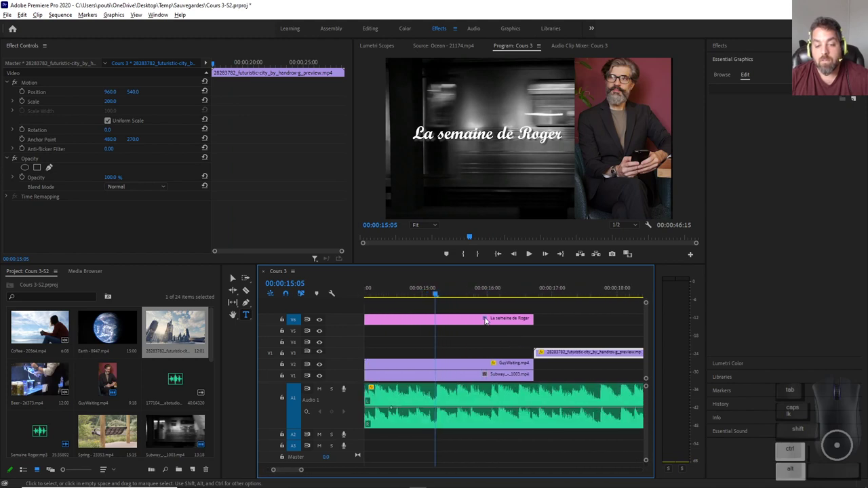
left_click_drag(427, 297, 465, 320)
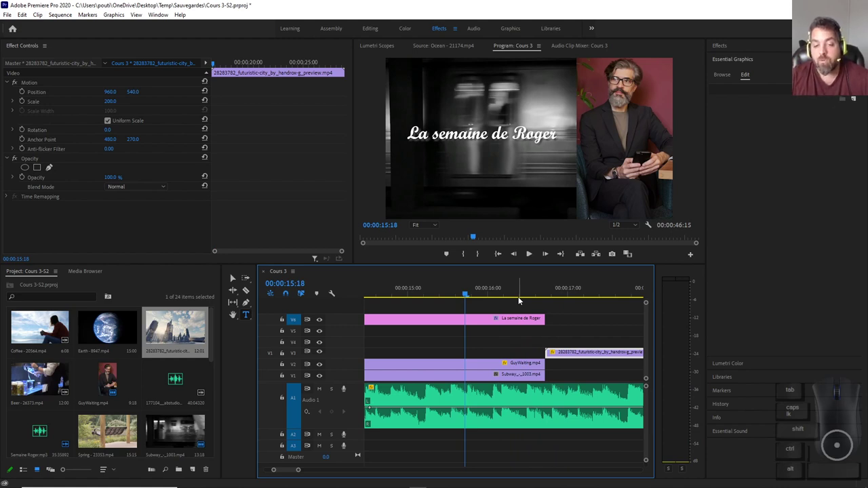
left_click_drag(466, 298, 426, 293)
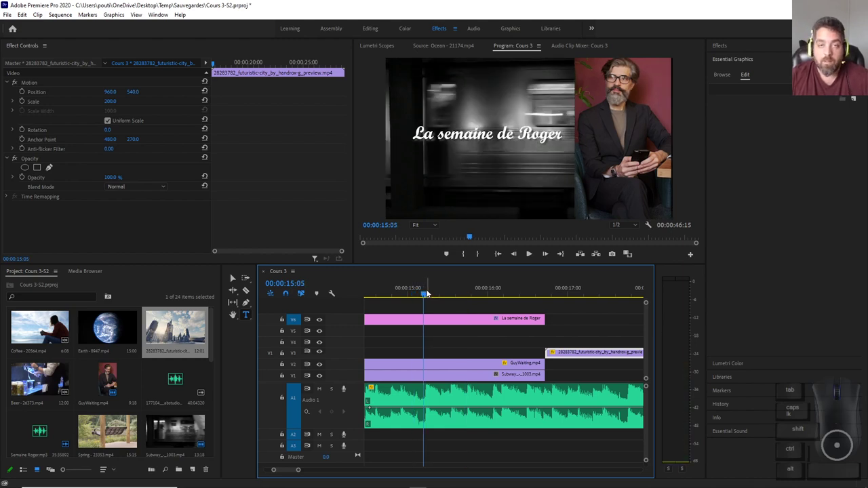
key("space")
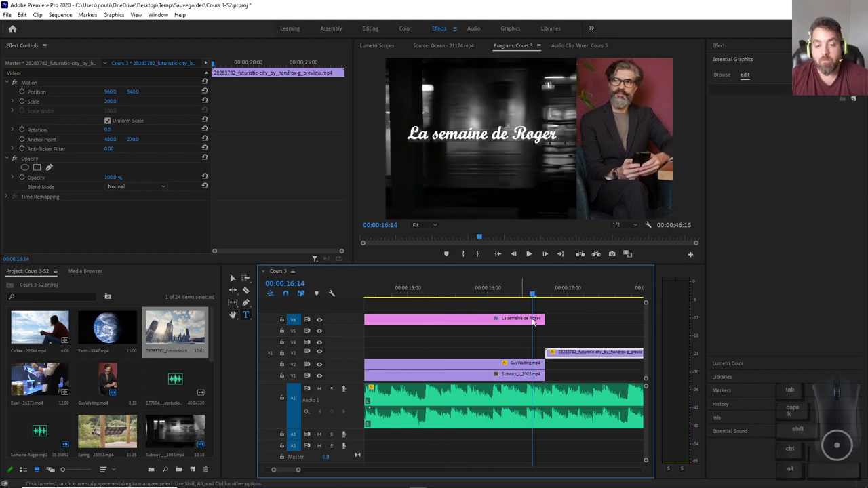
Trim the title, GuyWaiting and Subway clips to end at 00:00:16:12 and move the city clip to start there.
left_click(525, 296)
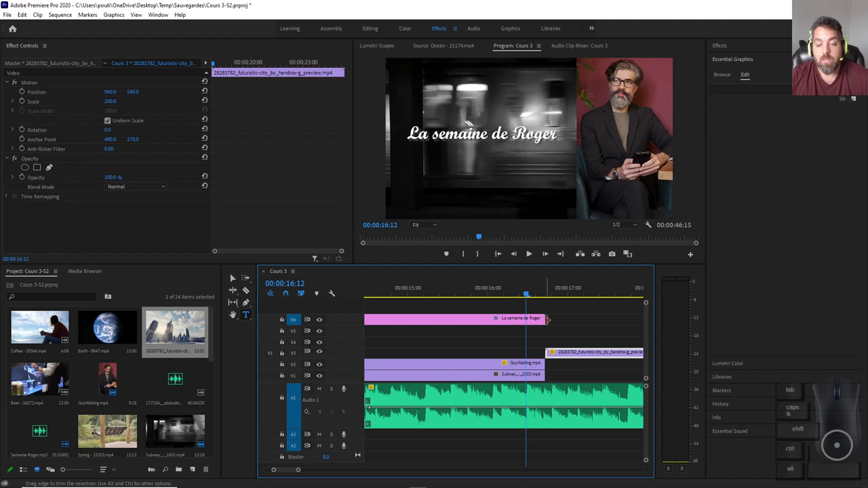
left_click_drag(547, 319, 526, 319)
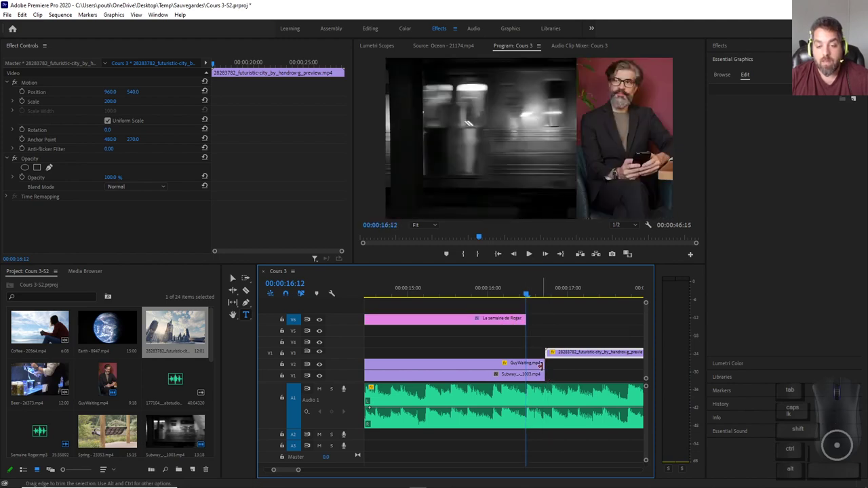
mouse_move(540, 366)
left_mouse_down()
mouse_move(522, 366)
mouse_move(566, 352)
mouse_move(548, 352)
left_mouse_up()
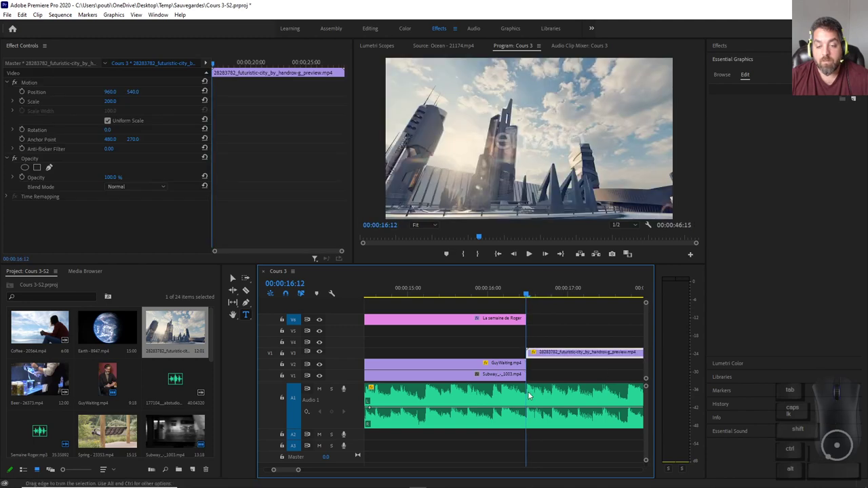
Play the title section from its start into the city clip to check the cut, and save the project.
left_click_drag(501, 287, 423, 292)
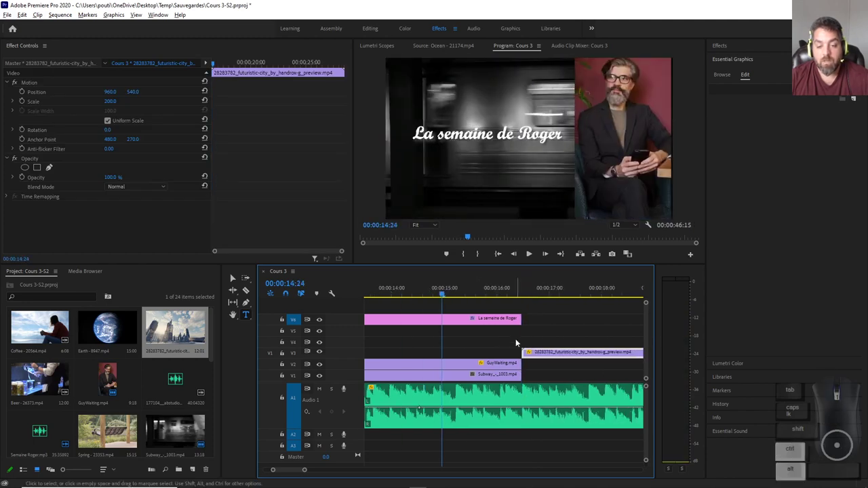
scroll(515, 366, "down", 3)
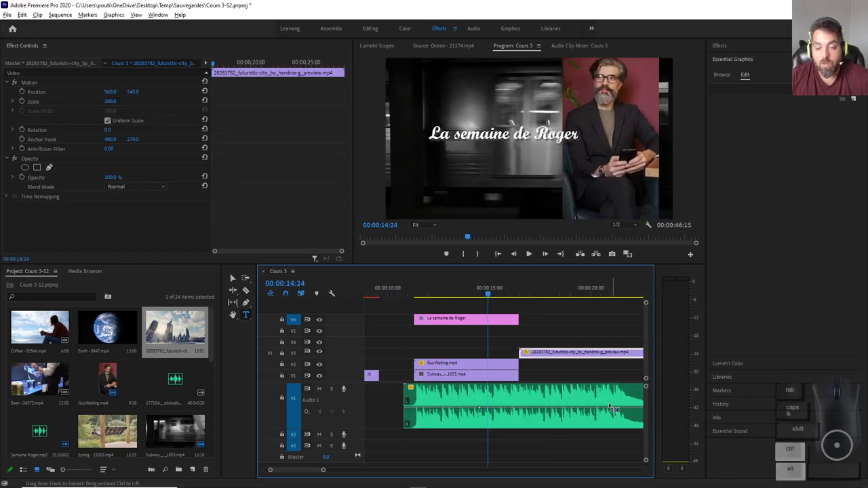
key("Up")
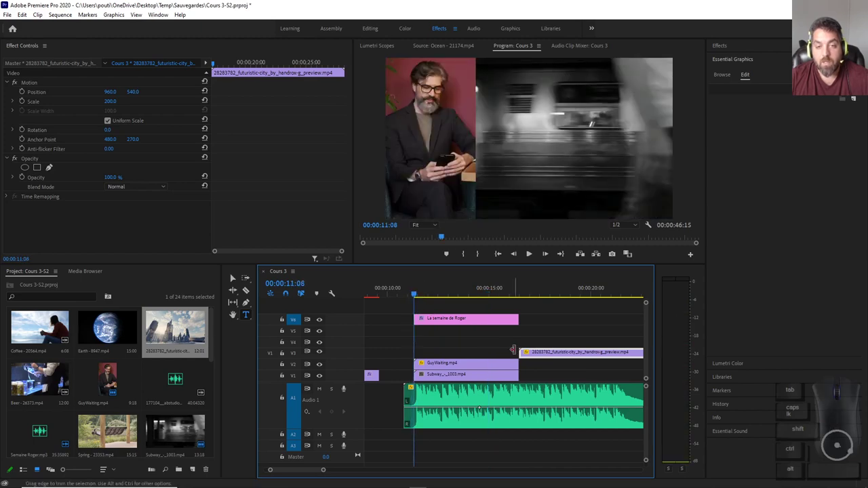
key("space")
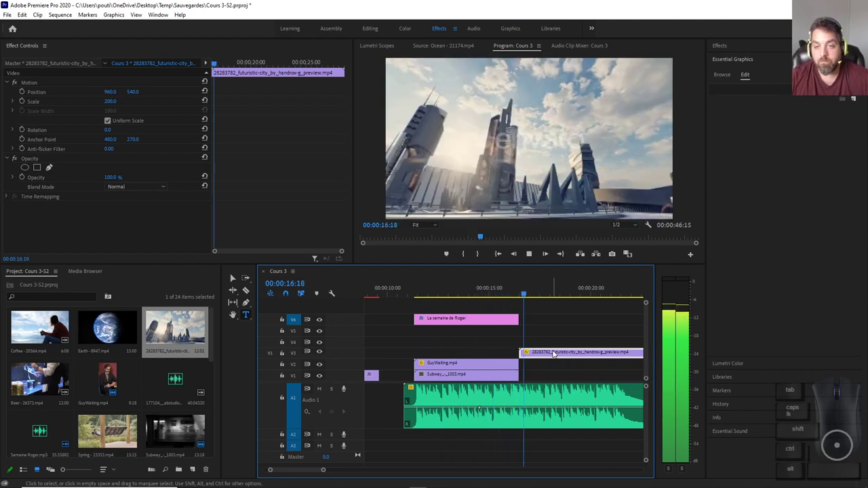
key("space")
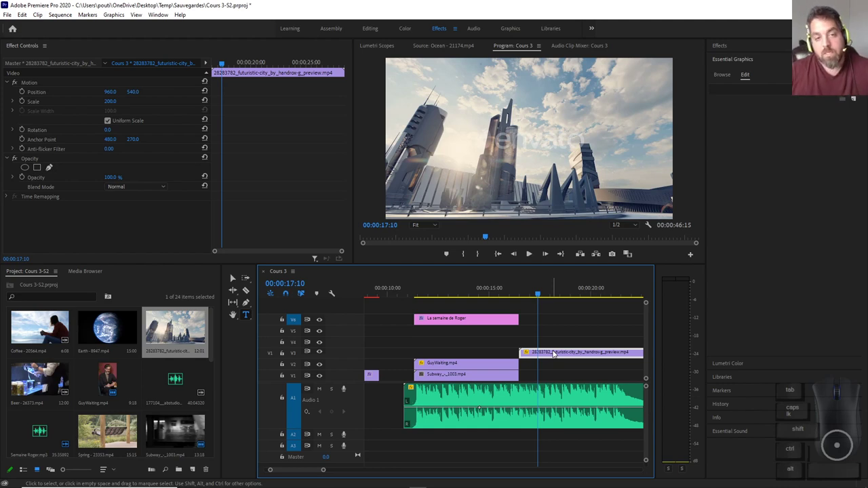
key("ctrl+s")
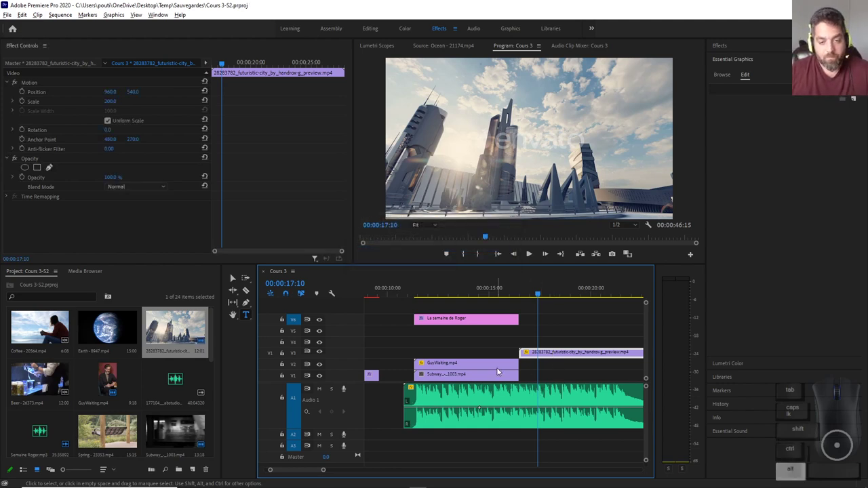
Switch to the PowerPoint slide show, view the "Créer une animation" slide, and return to Premiere Pro.
key("alt+Tab")
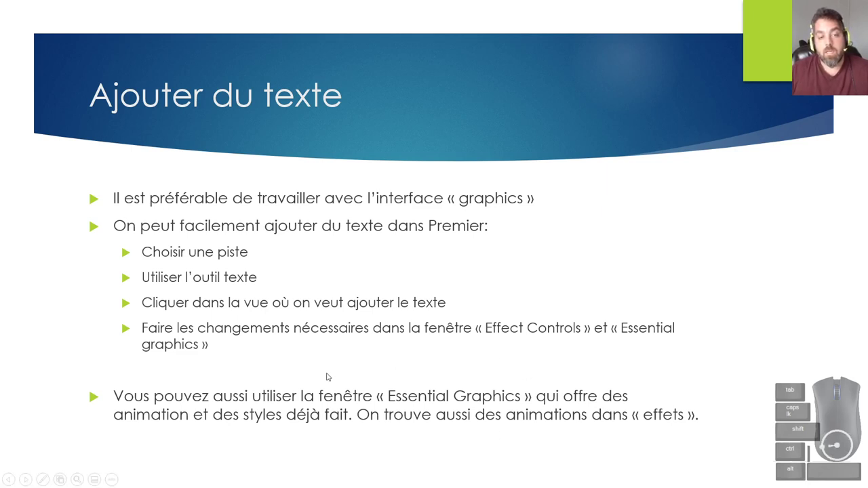
key("alt+Tab")
key("alt+Tab")
key("alt+Tab")
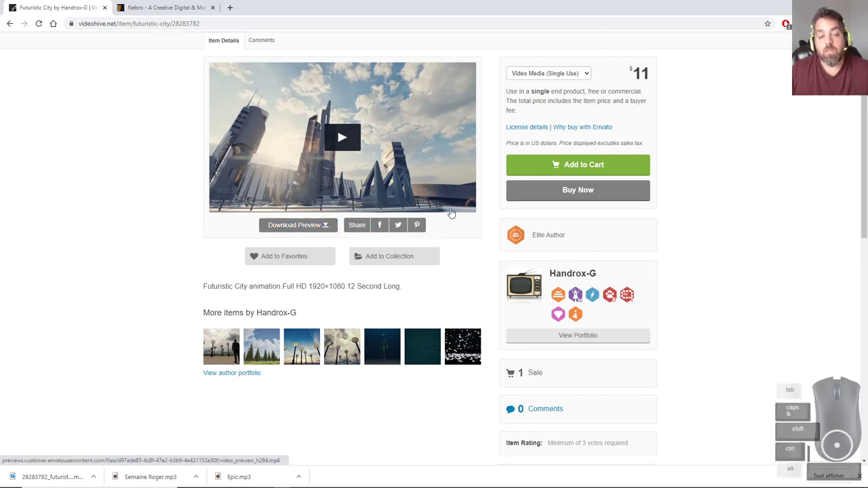
key("alt+Tab")
key("alt+Tab")
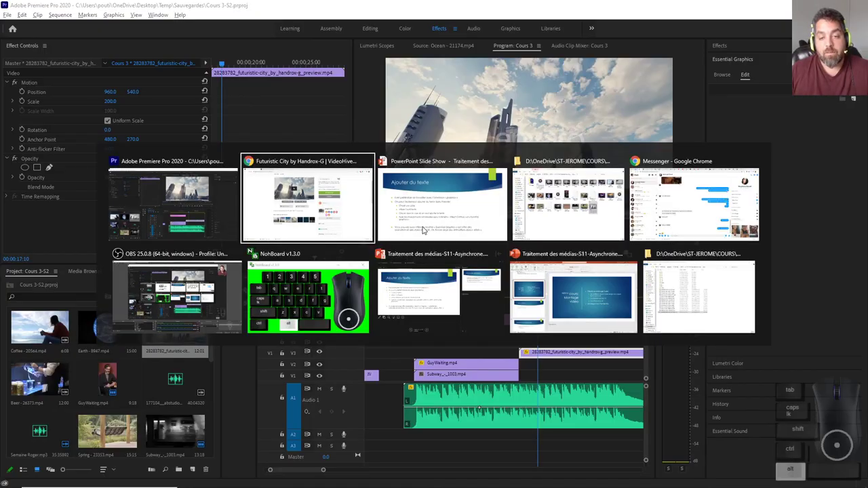
key("Right")
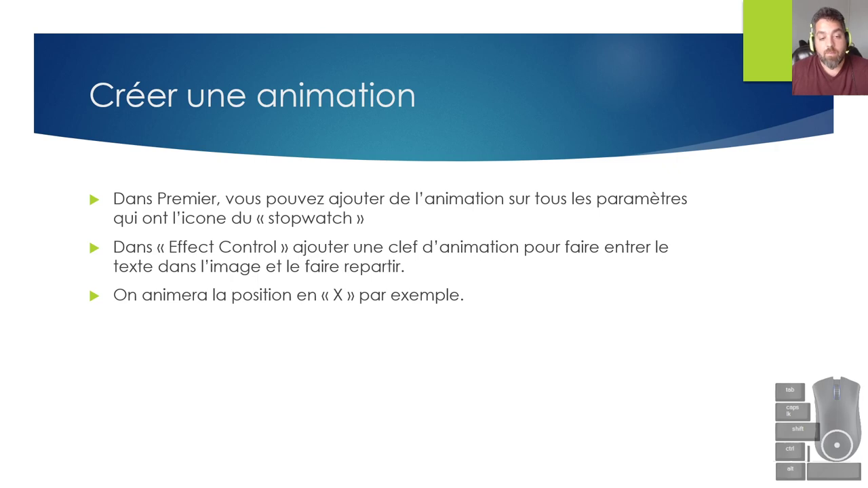
key("alt+Tab")
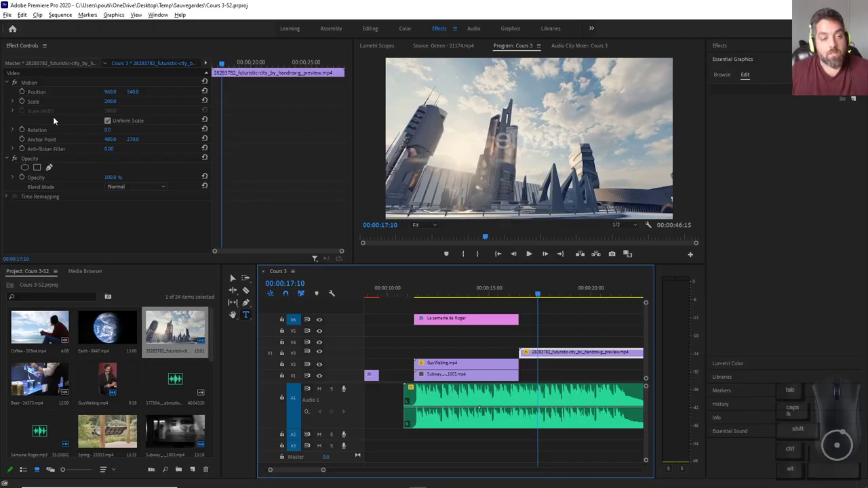
Keyframe the city clip's position at the clip's start, 00:00:16:12, and move the playhead to 00:00:20:03.
left_click(22, 92)
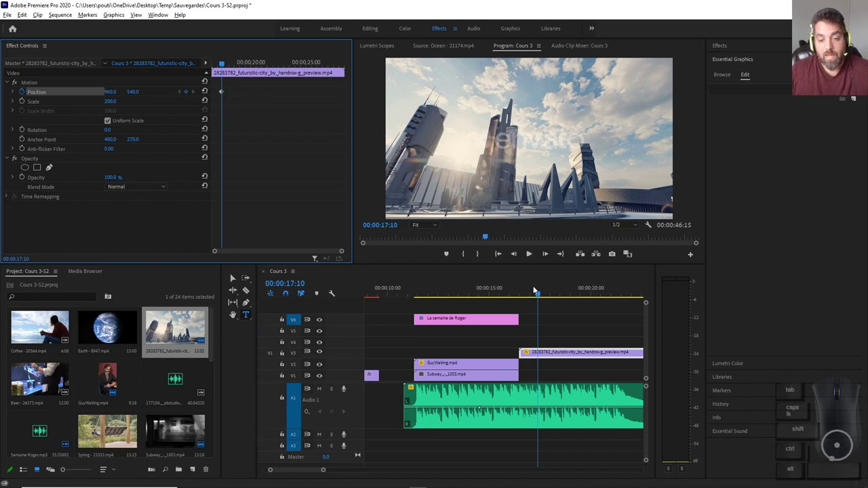
left_click_drag(536, 292, 517, 297)
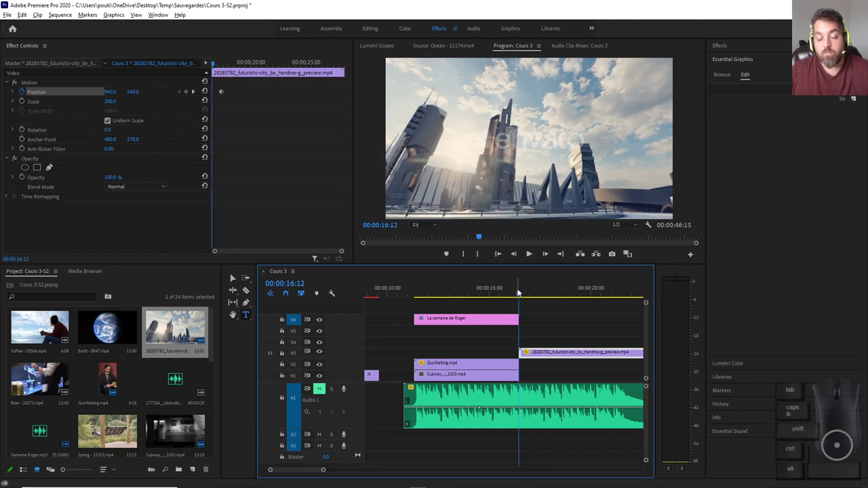
left_click(221, 92)
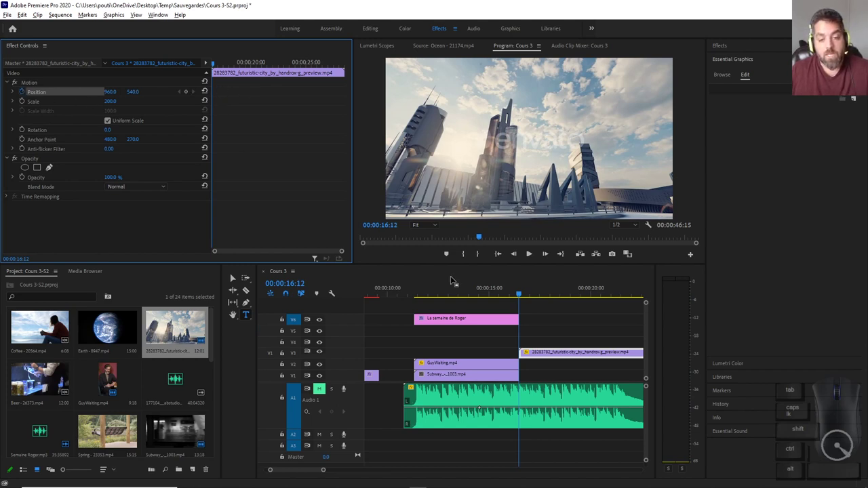
left_click(186, 91)
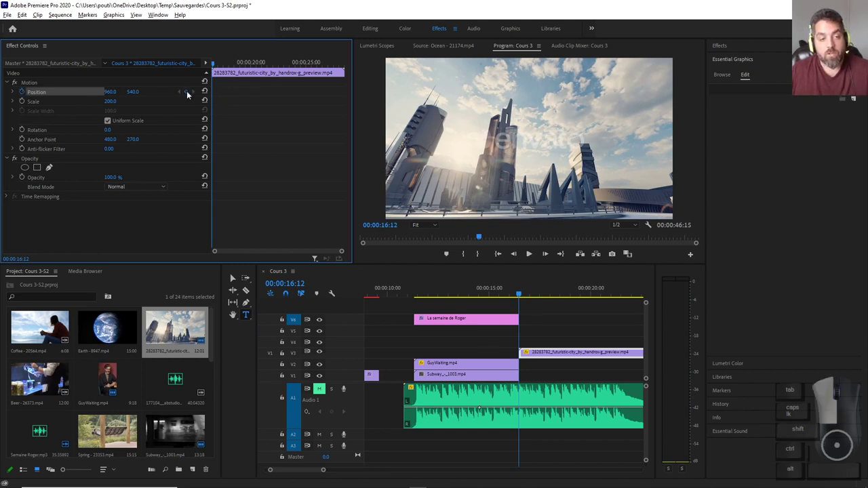
left_click_drag(220, 67, 252, 65)
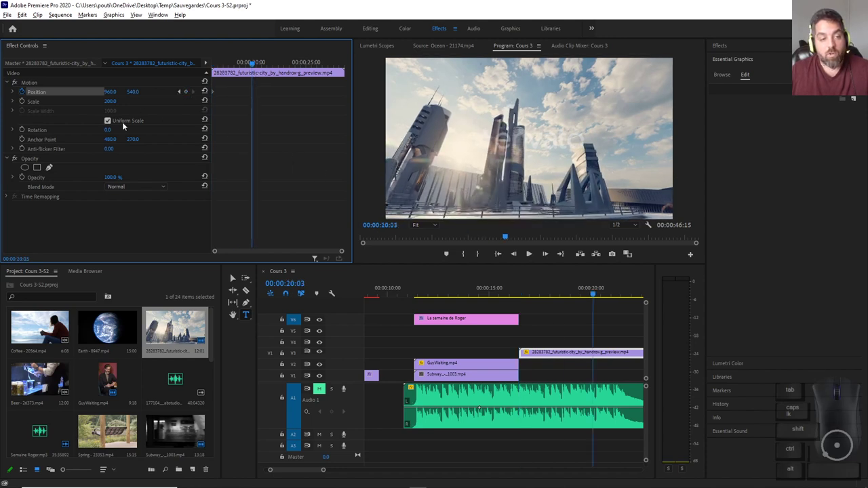
Remove the city clip's position keyframing, then keyframe its scale at the clip's start, 00:00:16:12, and set scale 213 at 00:00:21:19.
left_click_drag(227, 66, 214, 68)
left_click(22, 91)
left_click(21, 101)
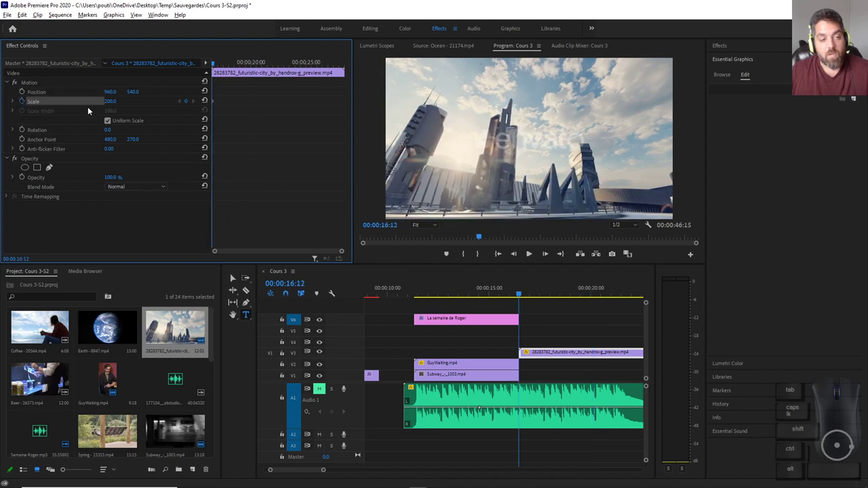
left_click_drag(531, 294, 626, 304)
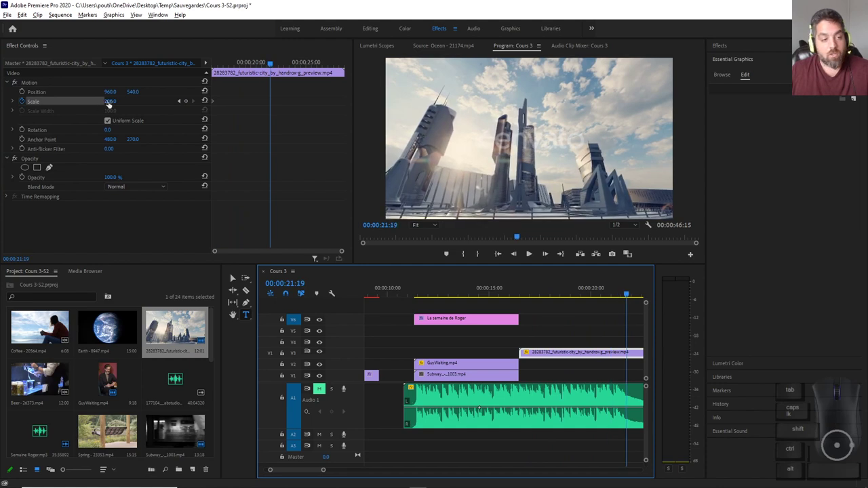
left_click_drag(109, 102, 117, 102)
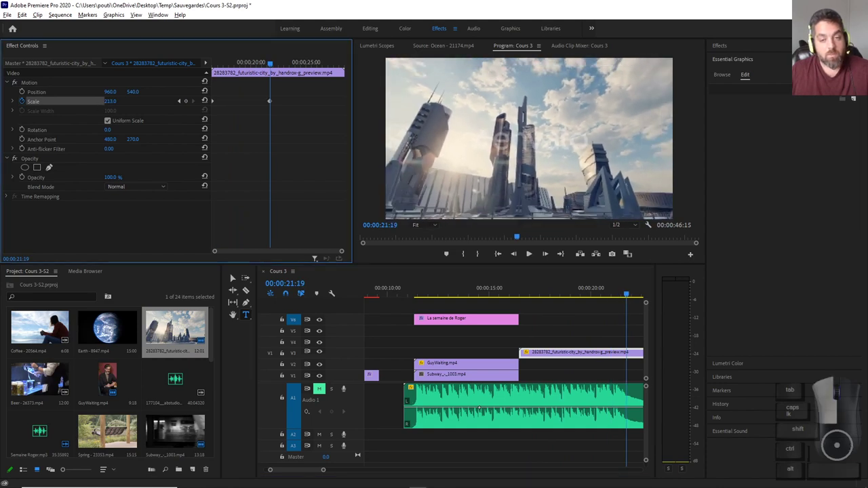
Scrub through the city clip's scale animation and jump back and forth between its two keyframes.
left_click_drag(626, 295, 539, 284)
left_click(269, 101)
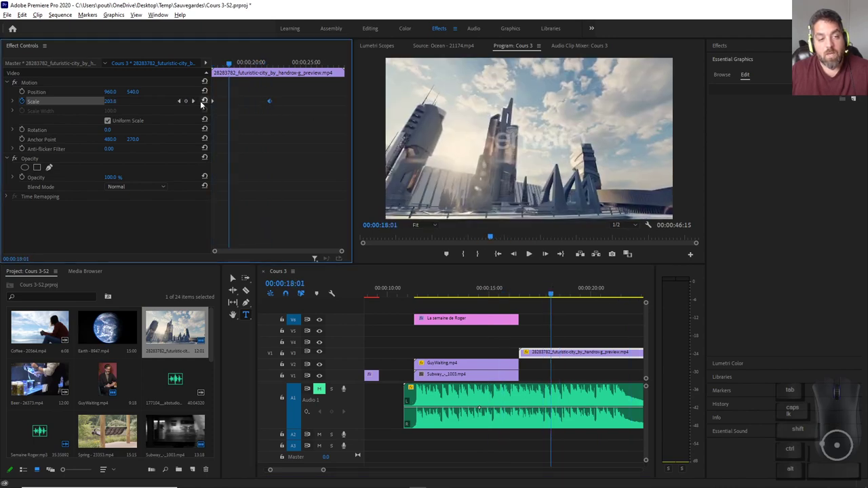
left_click(192, 100)
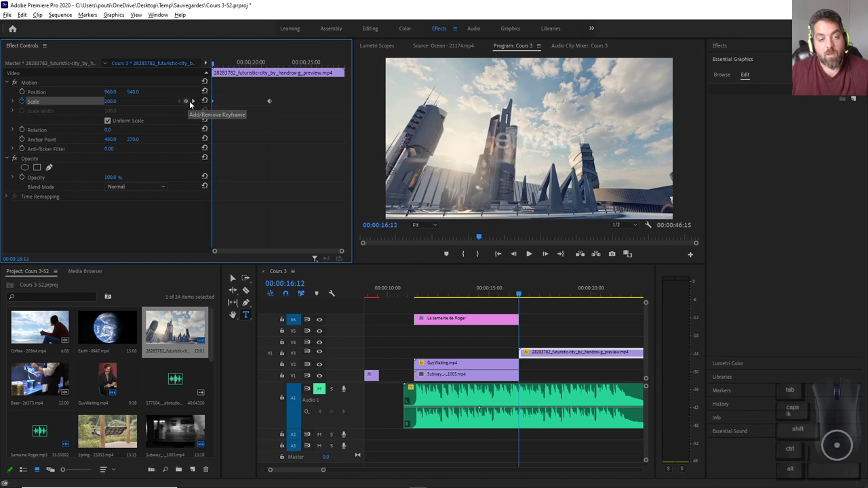
left_click(178, 101)
left_click(193, 101)
left_click(178, 101)
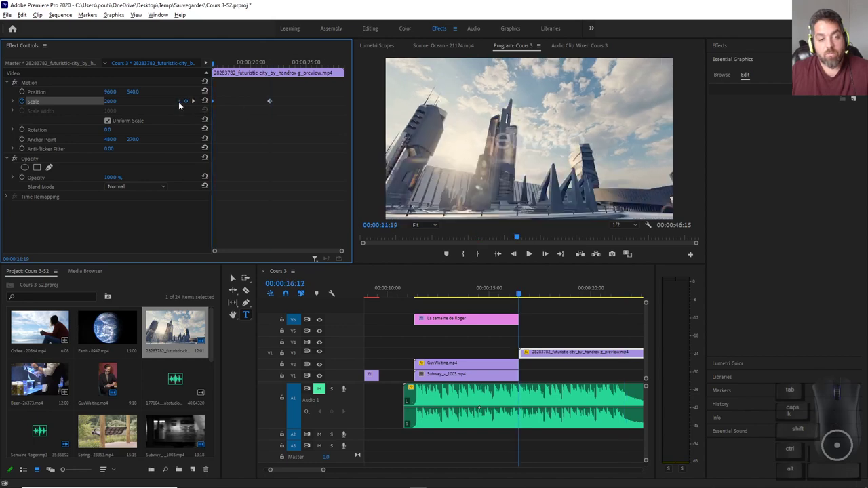
Add a scale keyframe of 278.3 at 00:00:19:11 between the two existing ones and scrub back into the title section.
left_click(237, 75)
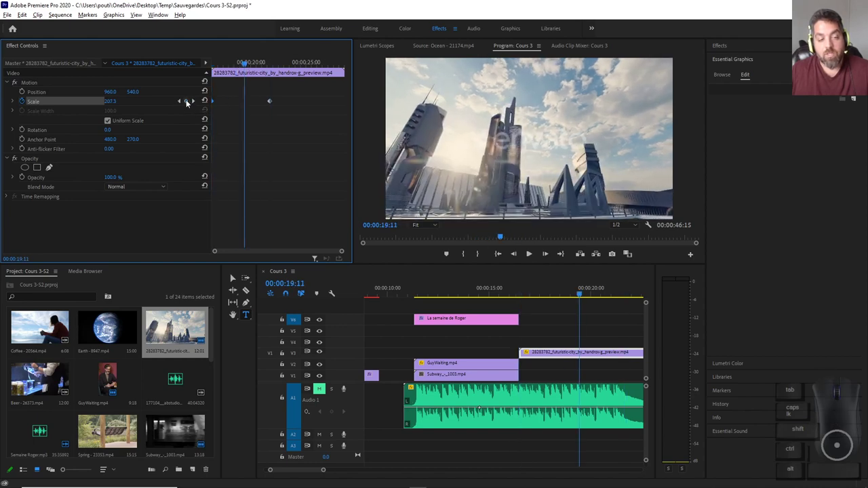
left_click_drag(116, 102, 129, 101)
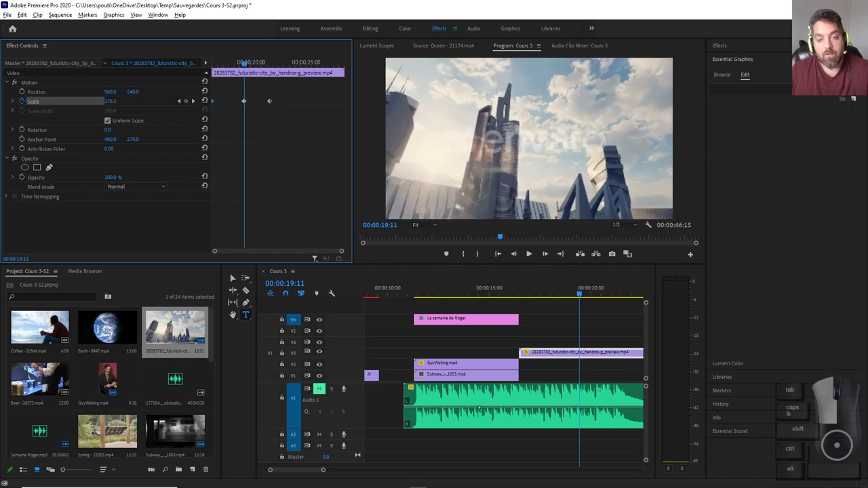
left_click_drag(561, 294, 475, 288)
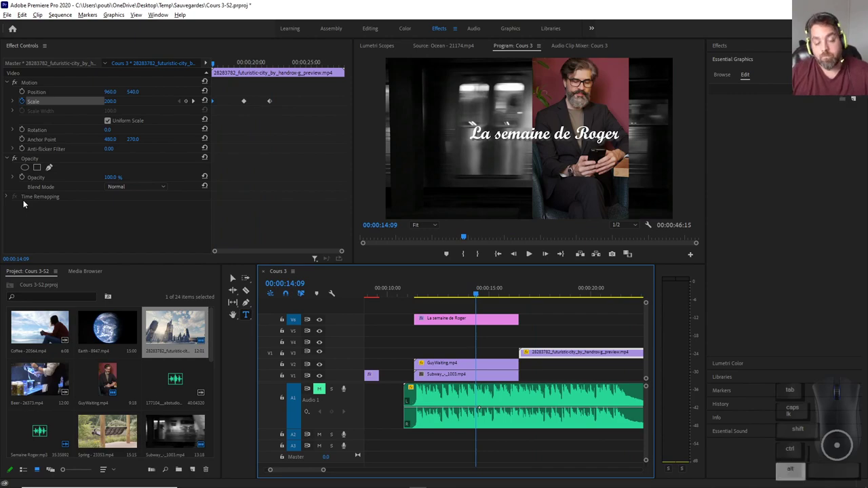
Switch to the PowerPoint slide show, advance to the "Exporter notre séquence" slide, and return to Premiere Pro.
key("alt+Tab")
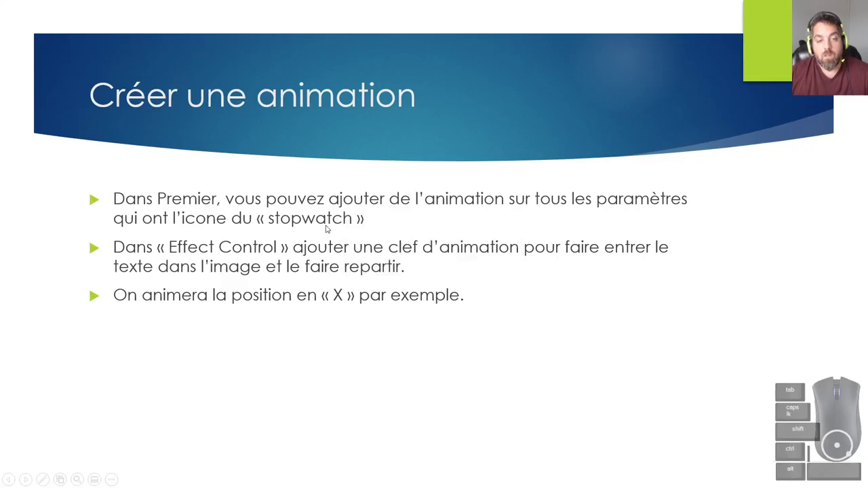
left_click(337, 225)
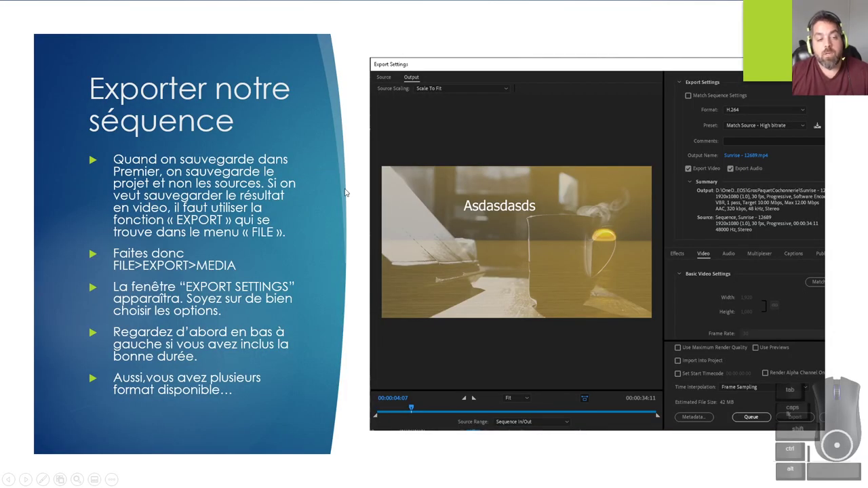
key("alt+Tab")
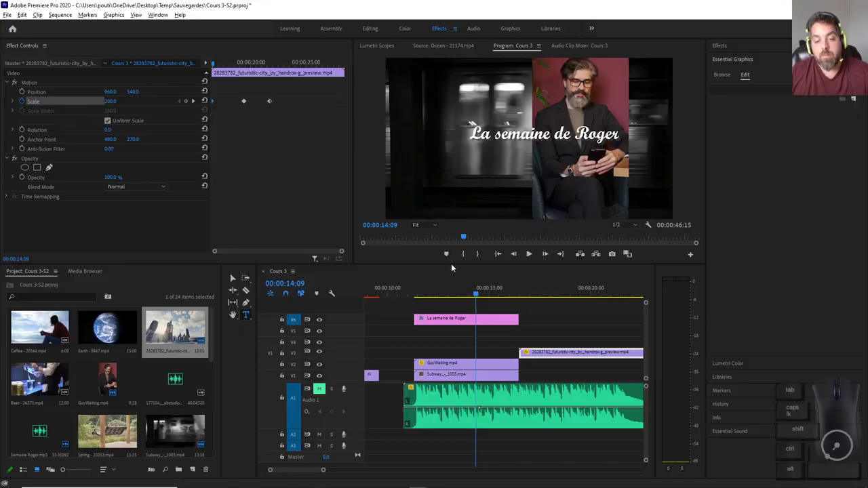
Split the Semaine Roger.mp3 music at the title section's start, 00:00:11:08, and delete the short piece before it.
left_click_drag(457, 295, 438, 294)
scroll(463, 299, "down", 3)
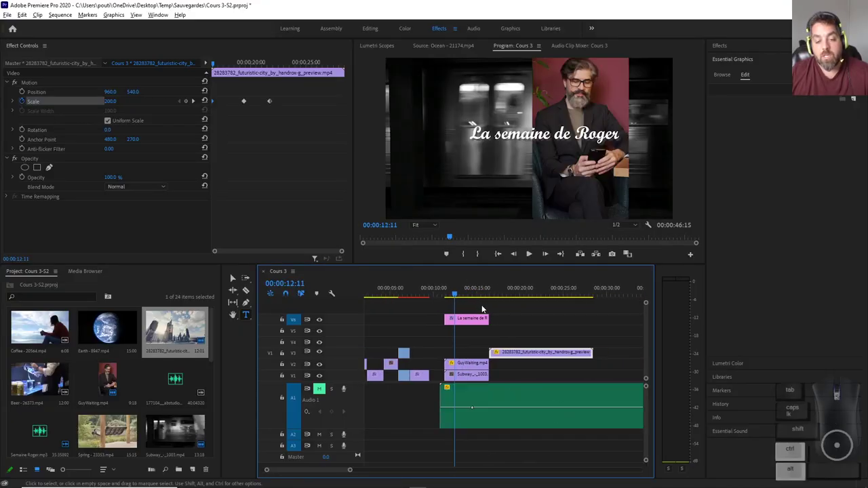
scroll(482, 309, "down", 2)
mouse_move(380, 293)
left_mouse_down()
mouse_move(356, 291)
mouse_move(395, 296)
left_mouse_up()
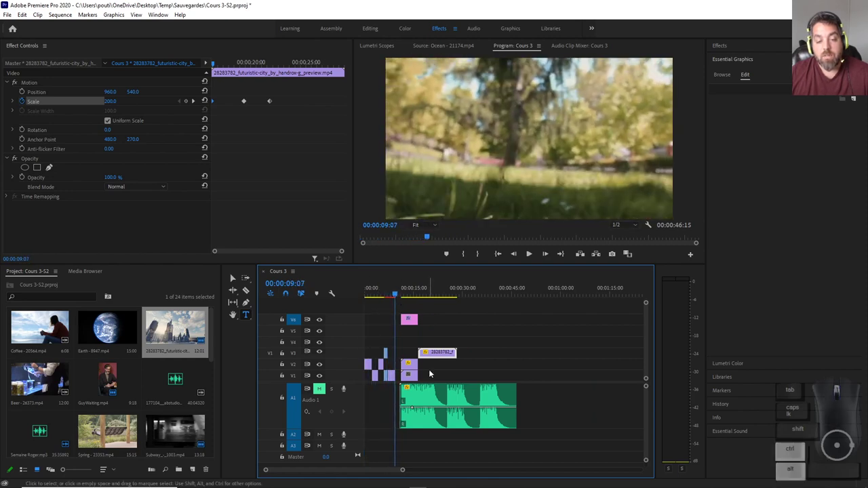
scroll(429, 373, "up", 2)
mouse_move(378, 478)
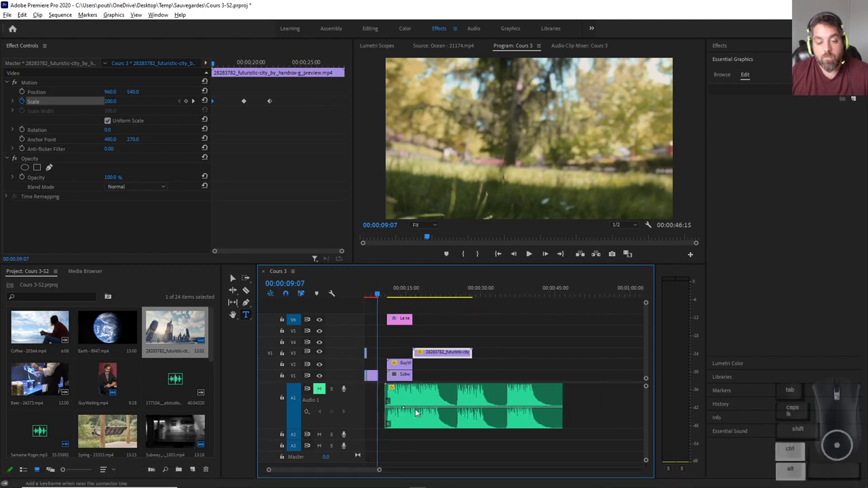
scroll(415, 412, "down", 2)
scroll(407, 420, "up", 3)
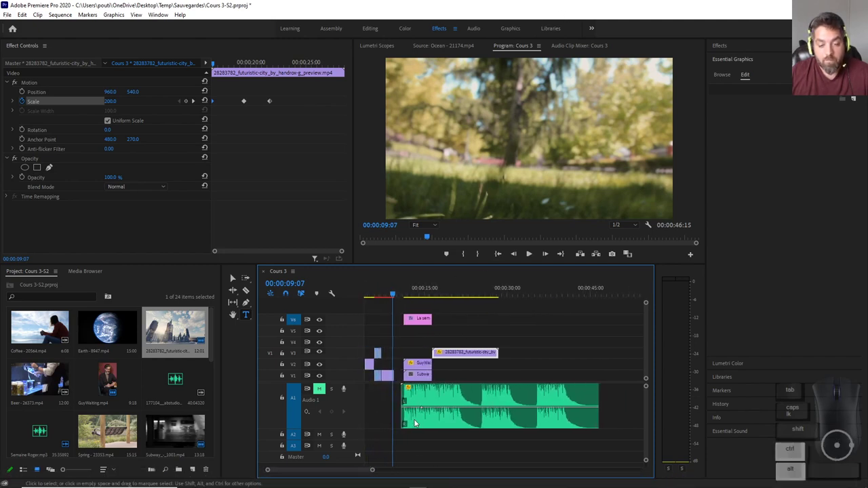
scroll(404, 421, "up", 4)
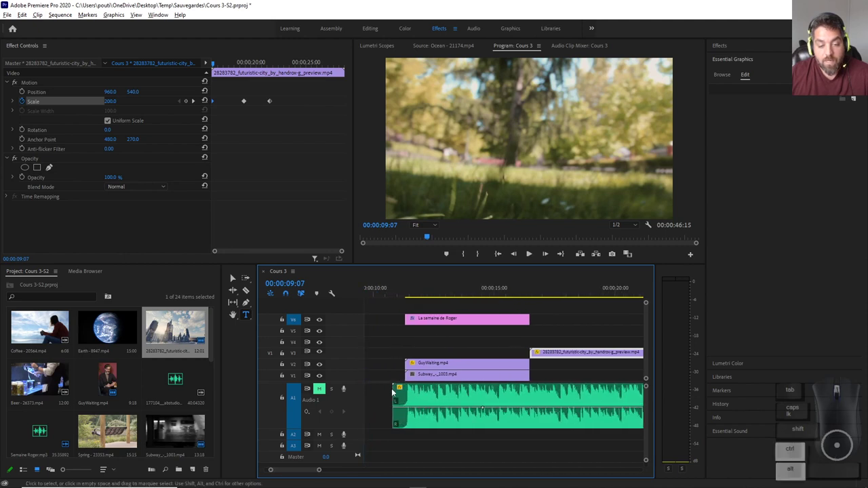
scroll(394, 393, "up", 1)
left_click(408, 299)
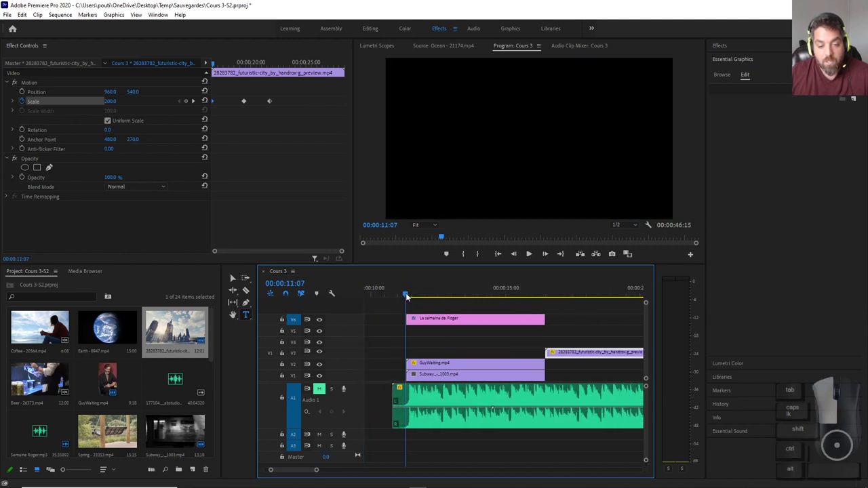
left_click(416, 405)
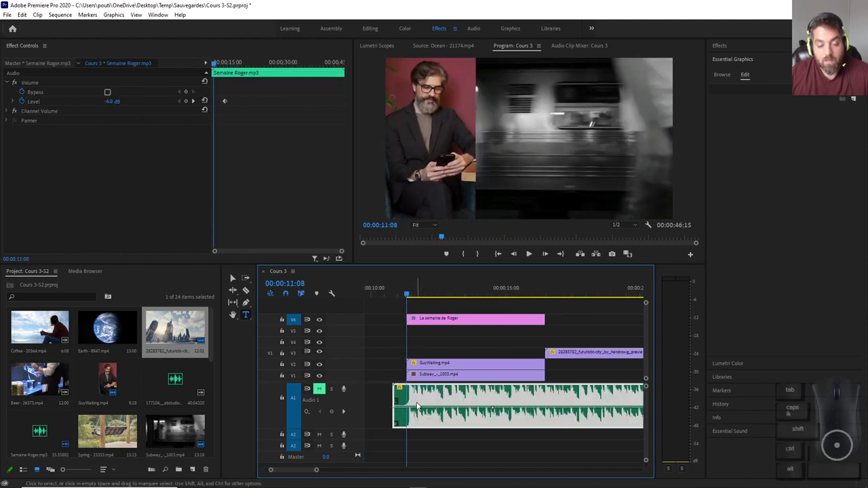
key("ctrl+k")
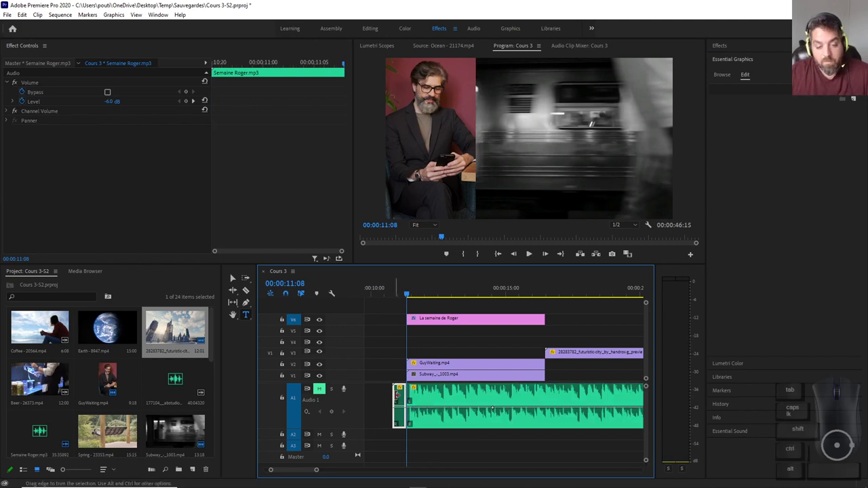
left_click(398, 405)
left_click(398, 405)
key("Delete")
Ripple delete the gap on V1 between the Walking clip and the Subway clip.
scroll(445, 368, "down", 1)
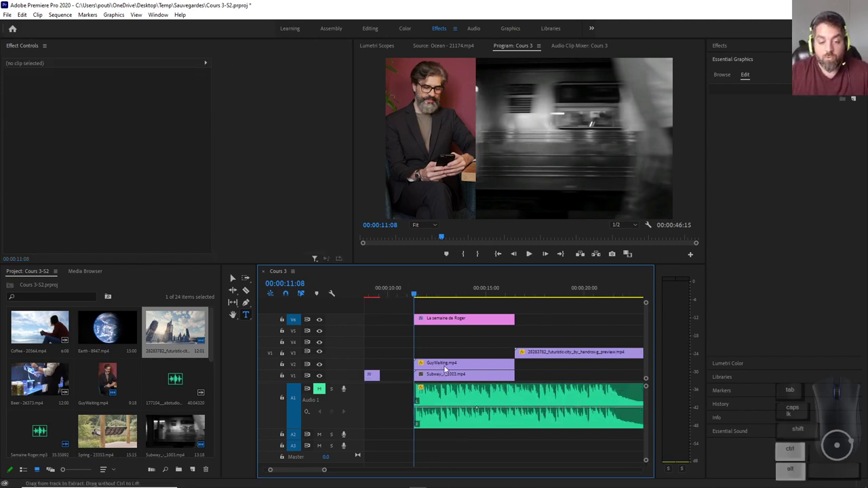
scroll(444, 368, "down", 1)
left_click(410, 321)
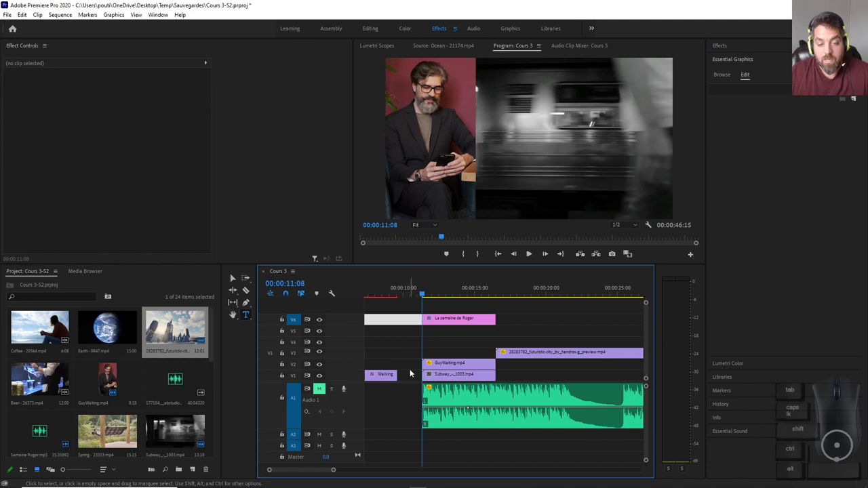
left_click(409, 375)
right_click(412, 375)
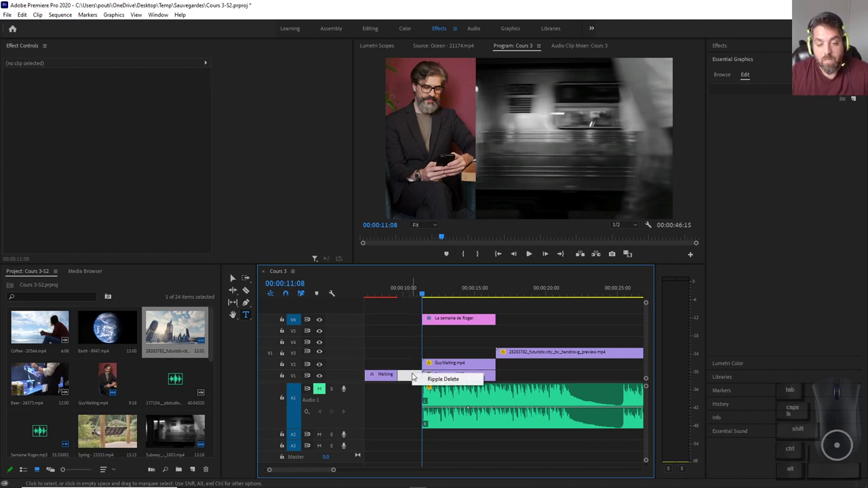
left_click(461, 380)
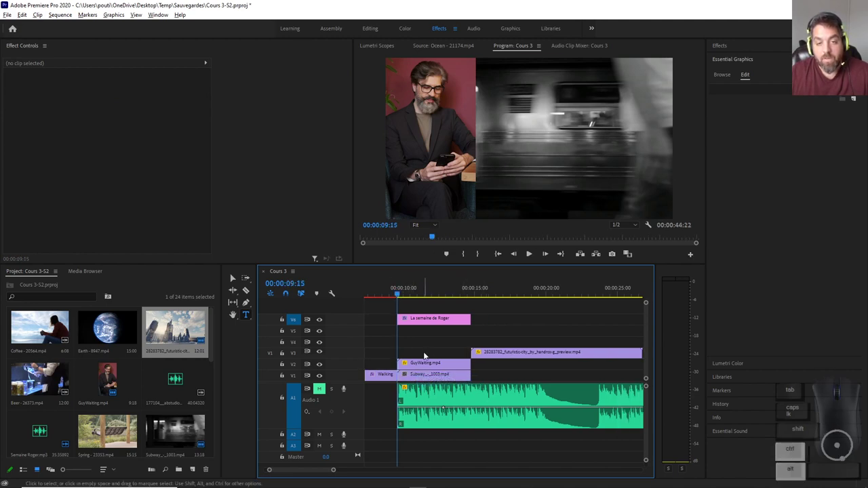
Shorten the city clip to end at about 00:00:19 and move the group of opening clips directly after it.
scroll(449, 369, "down", 4)
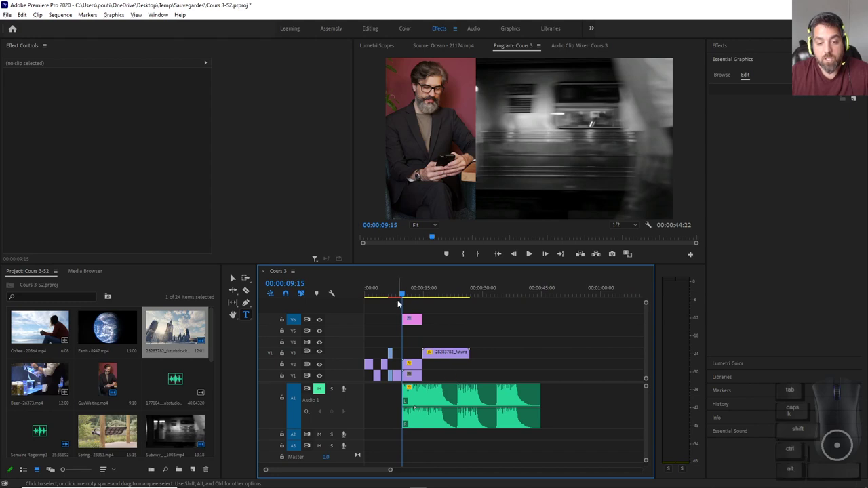
key("Home")
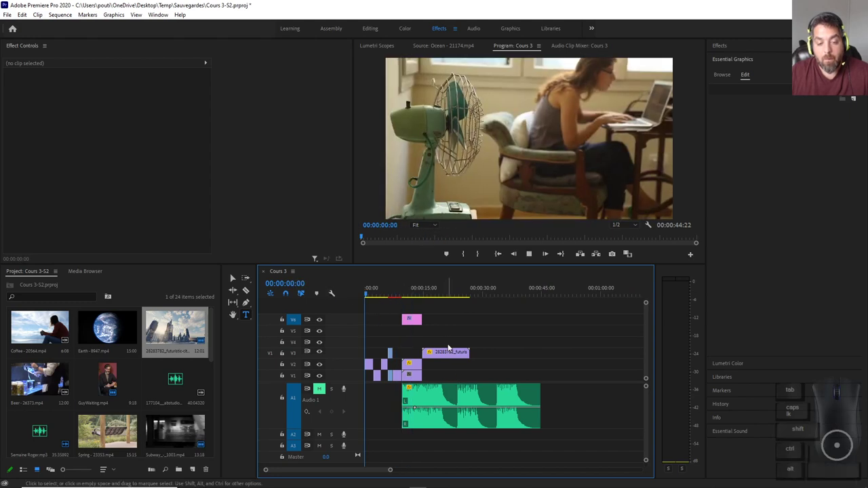
left_click(447, 348)
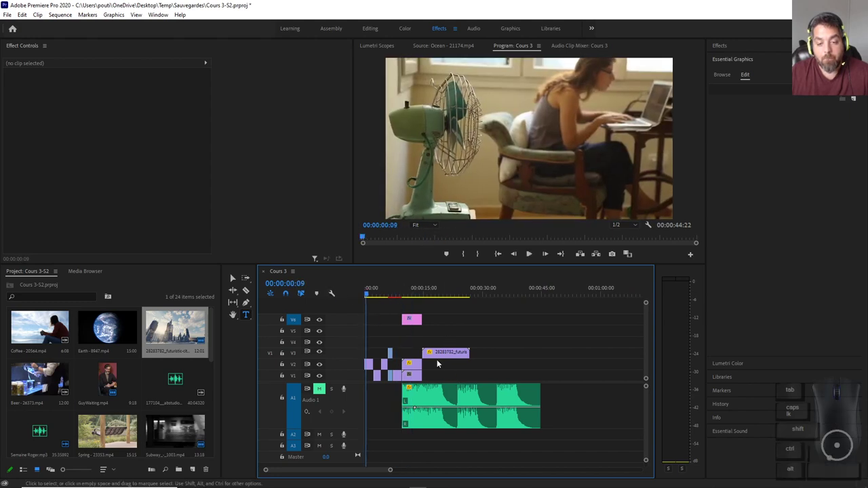
left_click_drag(369, 345, 399, 386)
left_click_drag(466, 355, 438, 354)
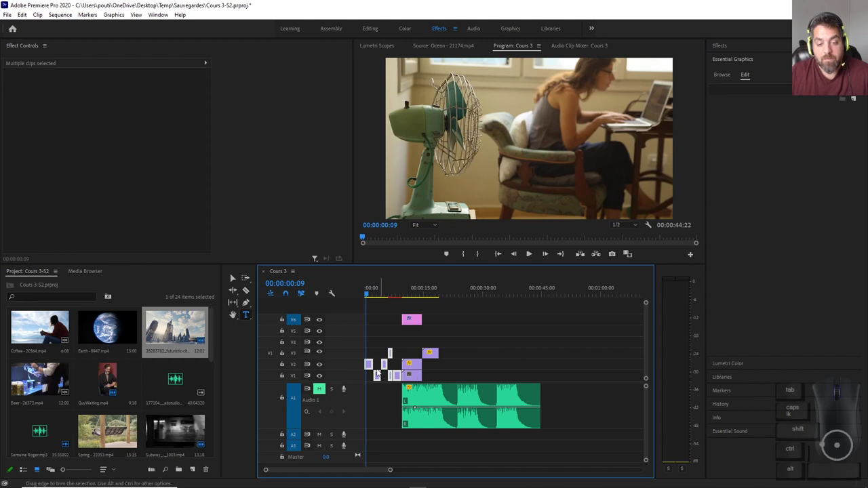
left_click_drag(370, 370, 445, 366)
Ripple delete the empty space at the beginning of V1 so the title section starts the sequence.
left_click_drag(446, 297, 411, 303)
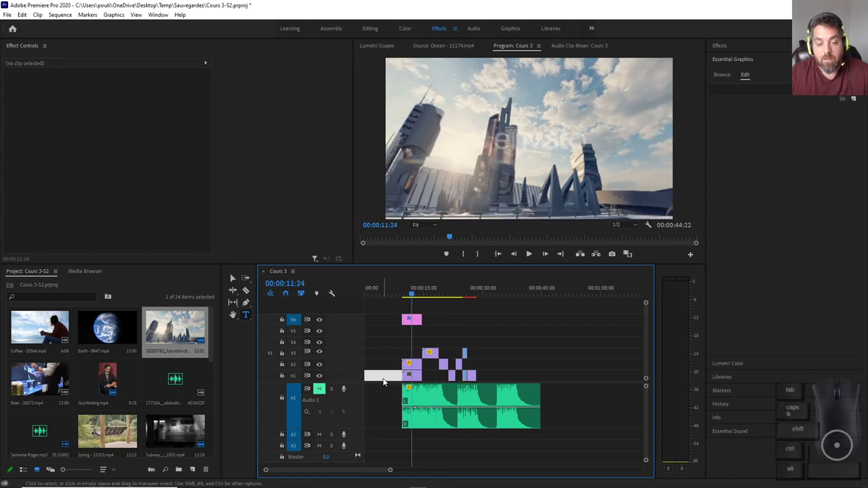
right_click(383, 382)
left_click(397, 383)
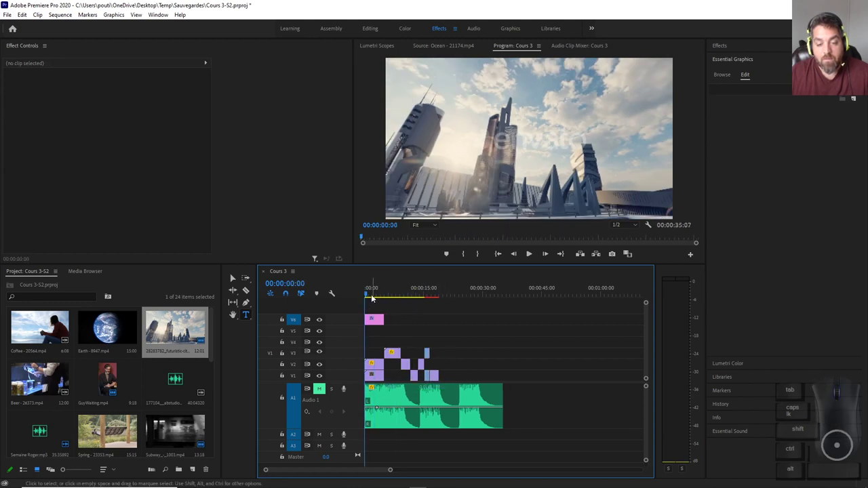
Play the rearranged sequence from the start through the title and city clip, stopping at 00:00:09:17.
left_click(371, 294)
key("space")
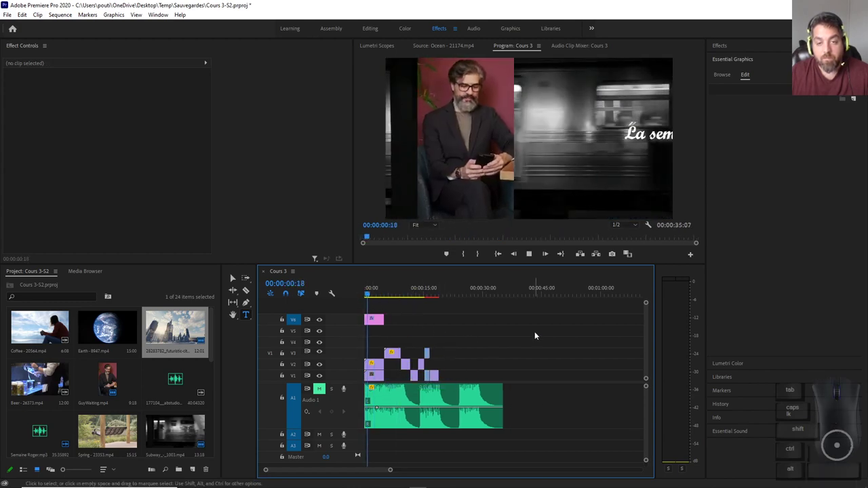
key("space")
left_click(364, 293)
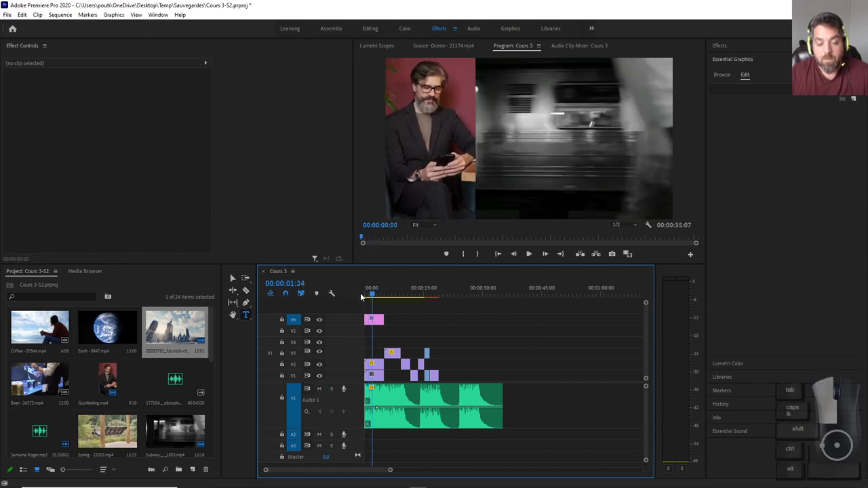
key("space")
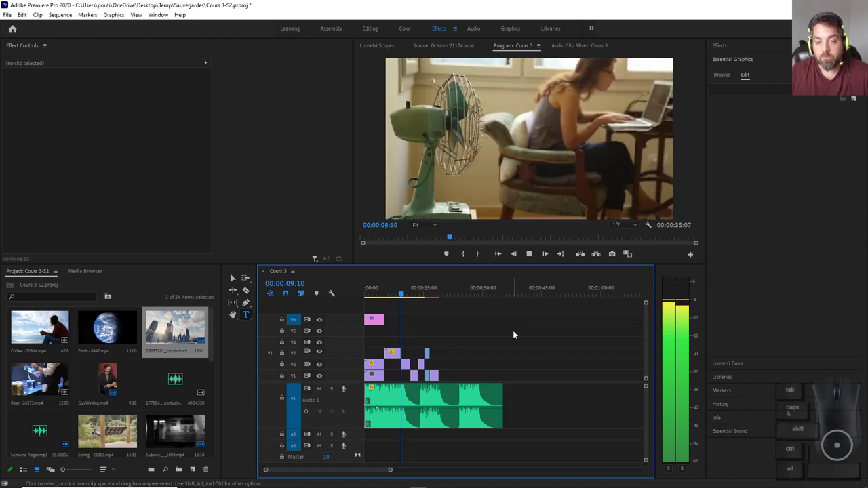
key("space")
scroll(414, 382, "up", 2)
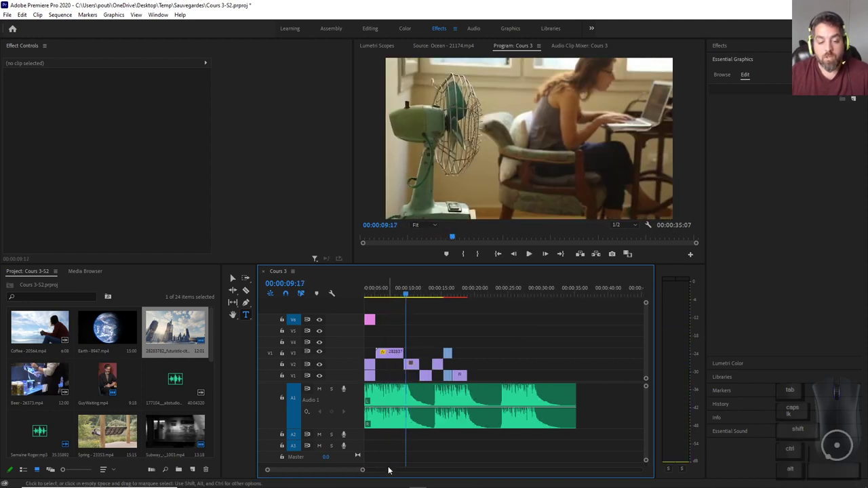
scroll(354, 470, "up", 3)
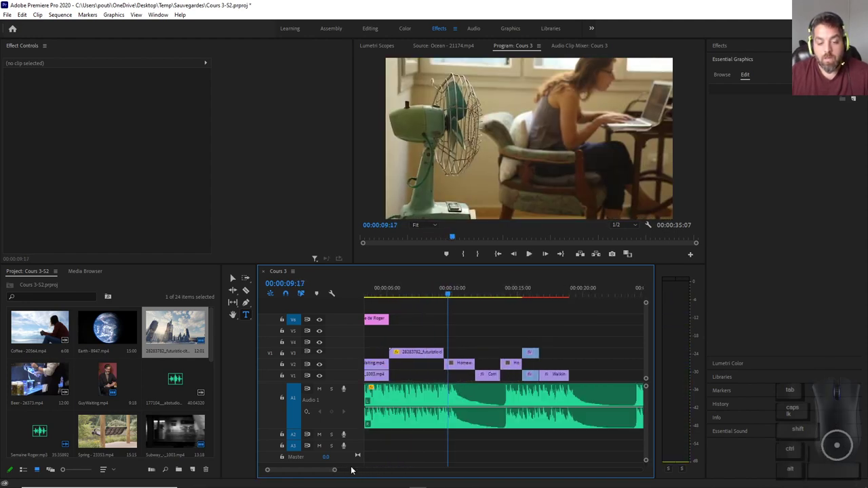
Shorten the city clip on V3 to end at about 00:00:07:00 and play from the title through the new cut.
left_click_drag(442, 354, 414, 353)
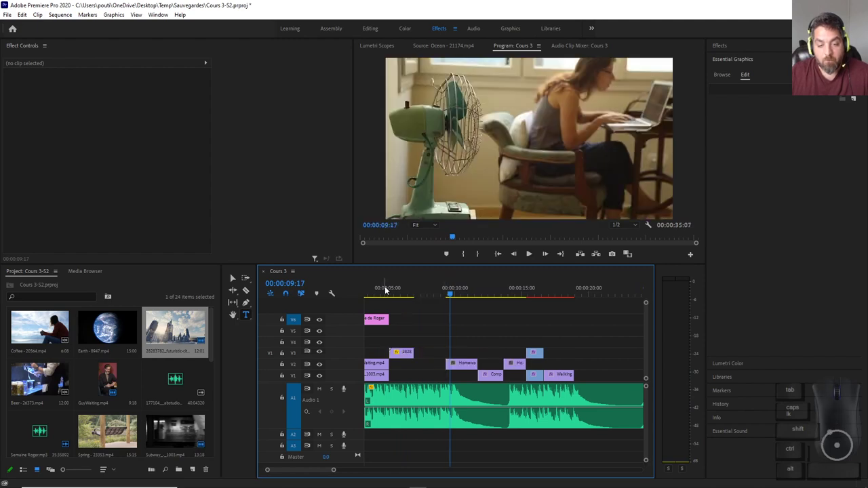
key("space")
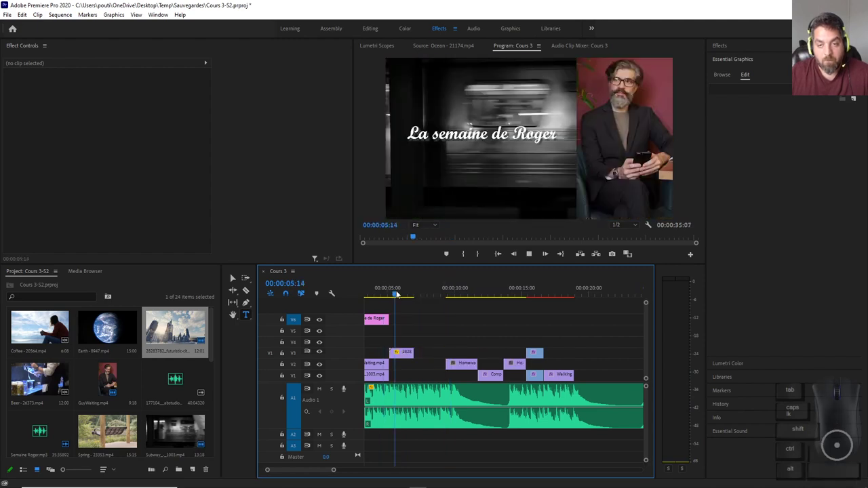
key("space")
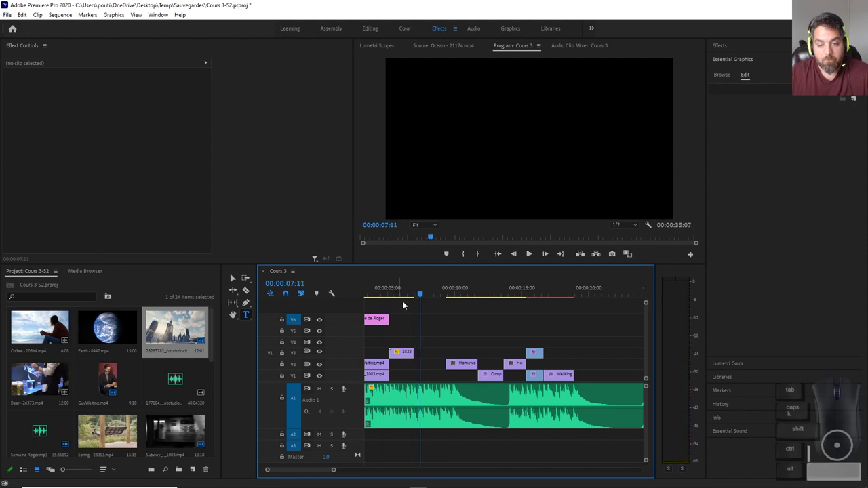
left_click_drag(415, 296, 425, 297)
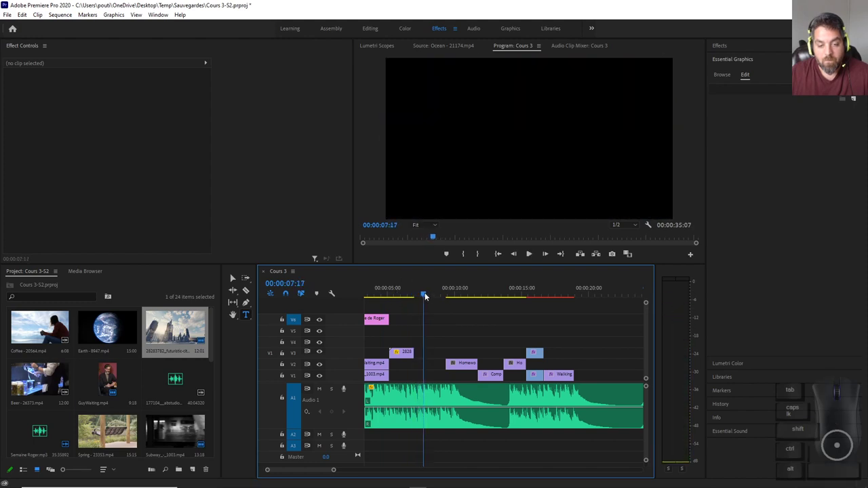
Play the music around 00:00:07 to locate the beat and extend the city clip to end at 00:00:07:18.
scroll(413, 380, "up", 5)
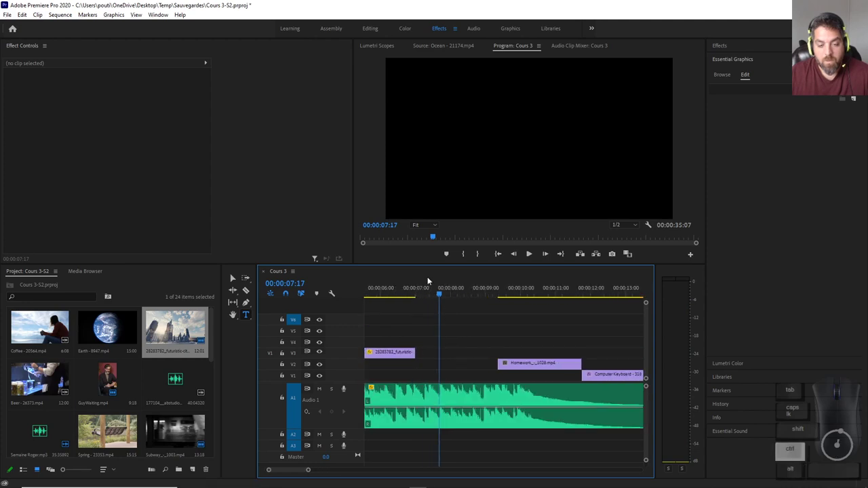
left_click(398, 292)
key("space")
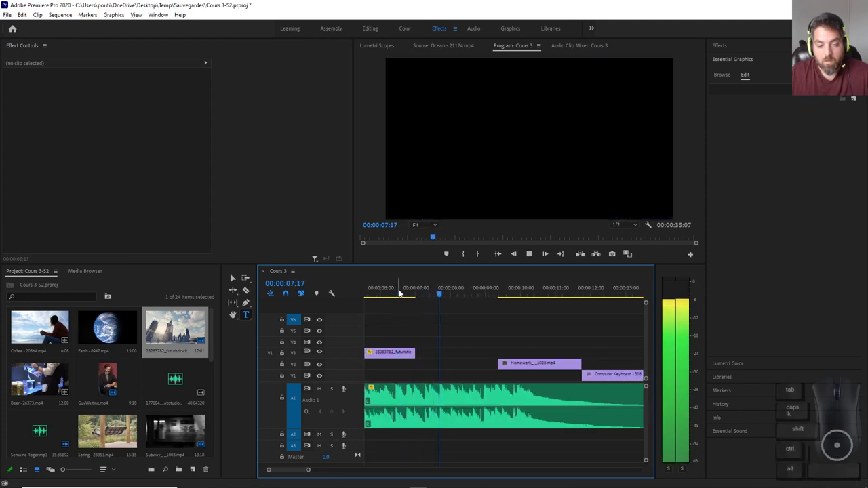
key("space")
left_click(401, 292)
key("space")
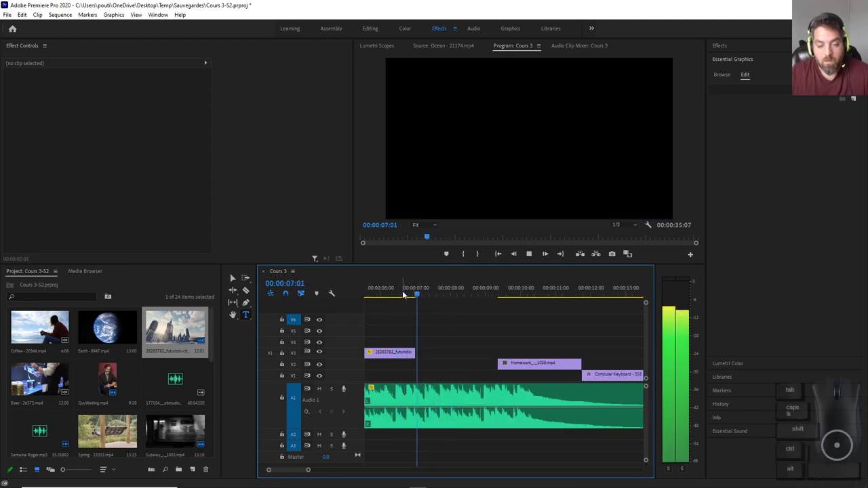
key("space")
mouse_move(432, 294)
left_mouse_down()
mouse_move(439, 296)
mouse_move(425, 296)
left_mouse_up()
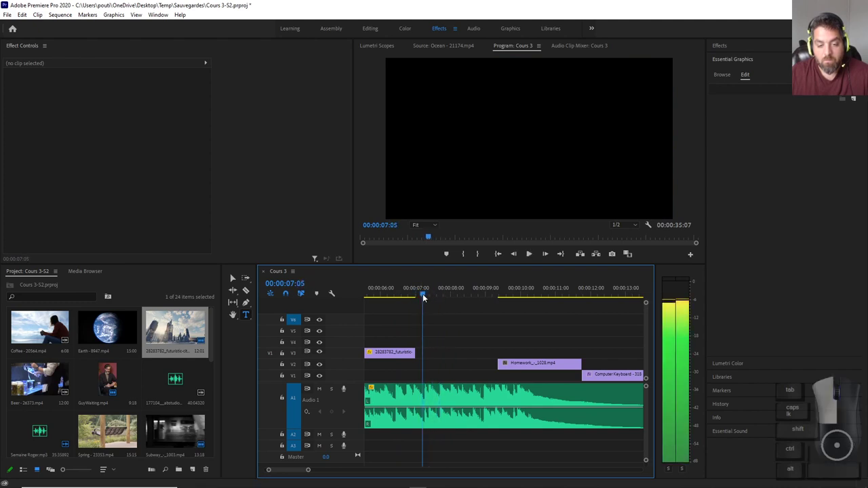
key("space")
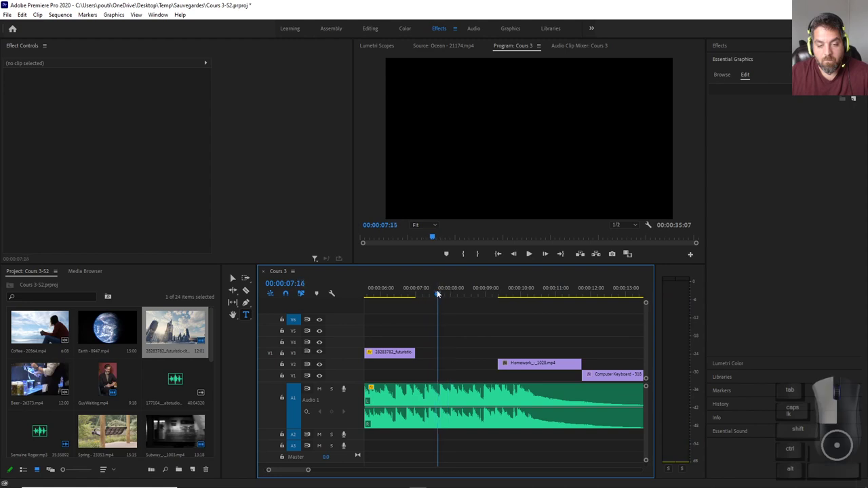
left_click_drag(437, 289, 440, 289)
left_click_drag(415, 352, 440, 354)
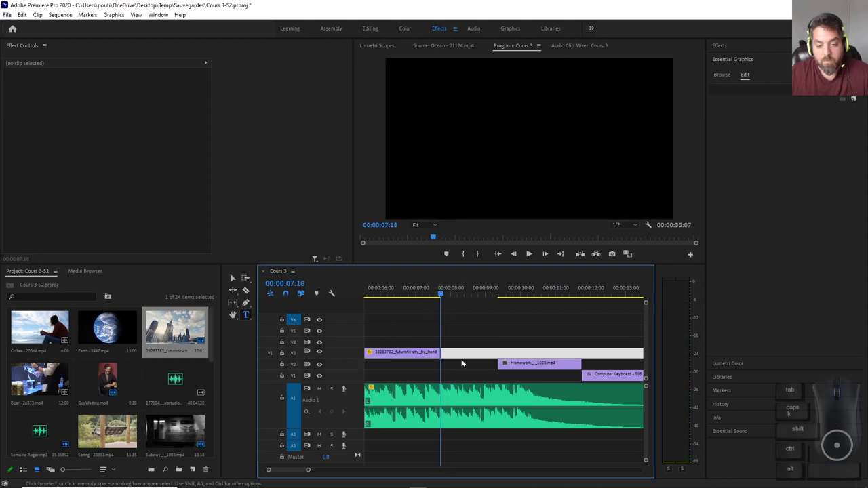
Move the Homework clip up to V3 and ripple delete the gap between it and the city clip.
left_click(526, 364)
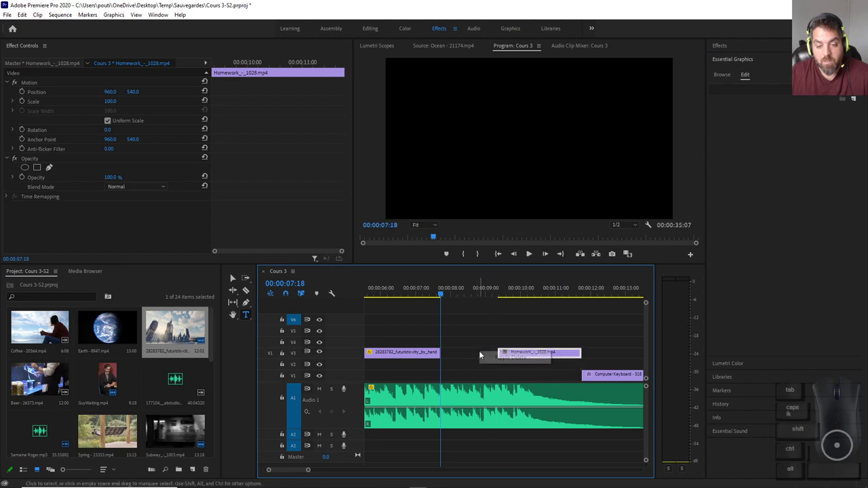
left_click_drag(479, 353, 520, 365)
Play from the end of the city clip through the Homework, keyboard and dog clips, stopping at 00:00:16:03.
left_click(409, 297)
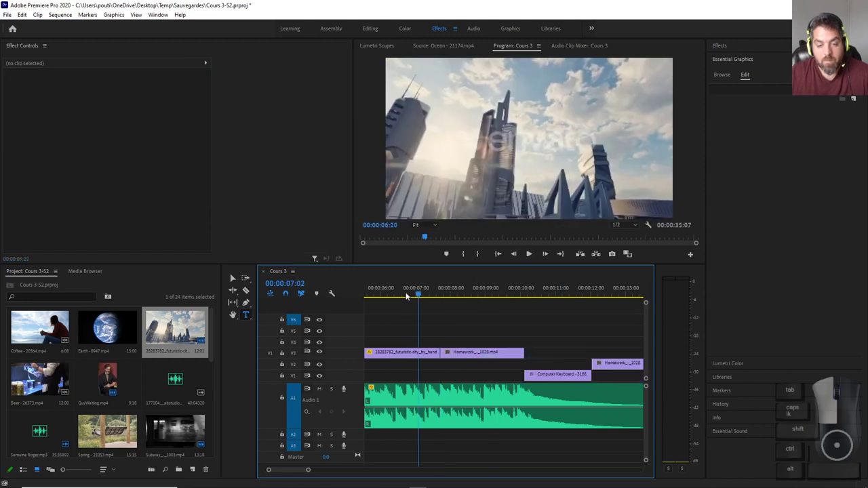
key("space")
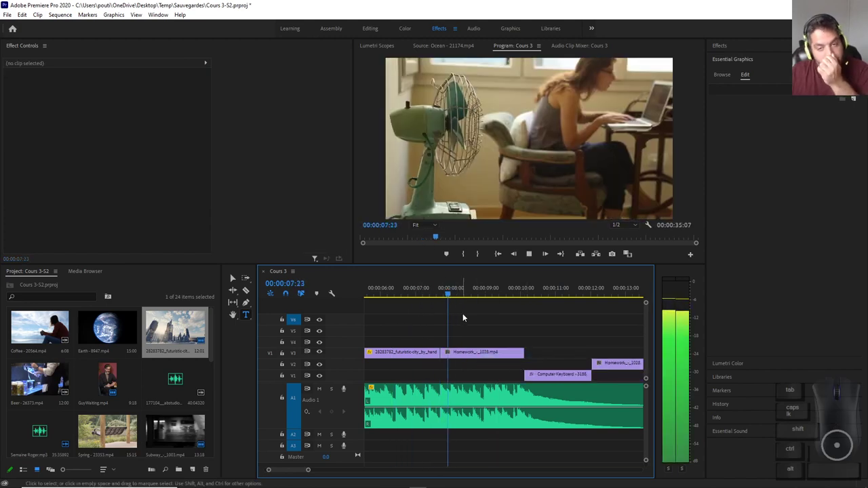
key("minus")
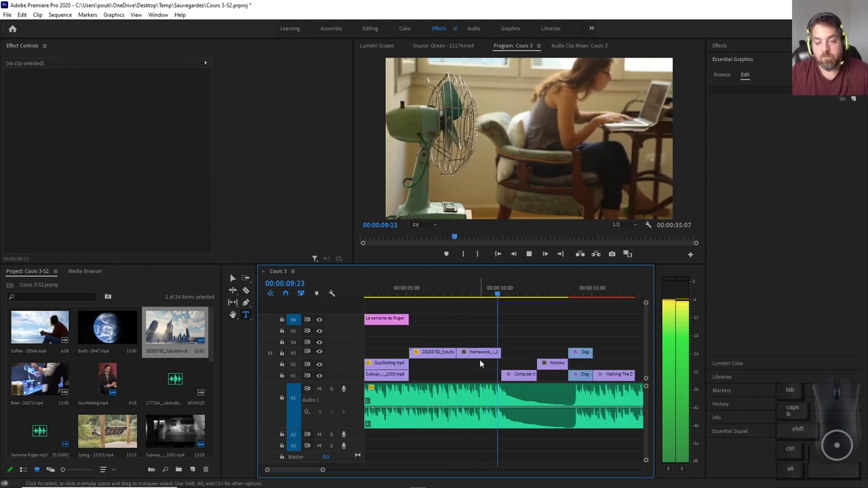
key("minus")
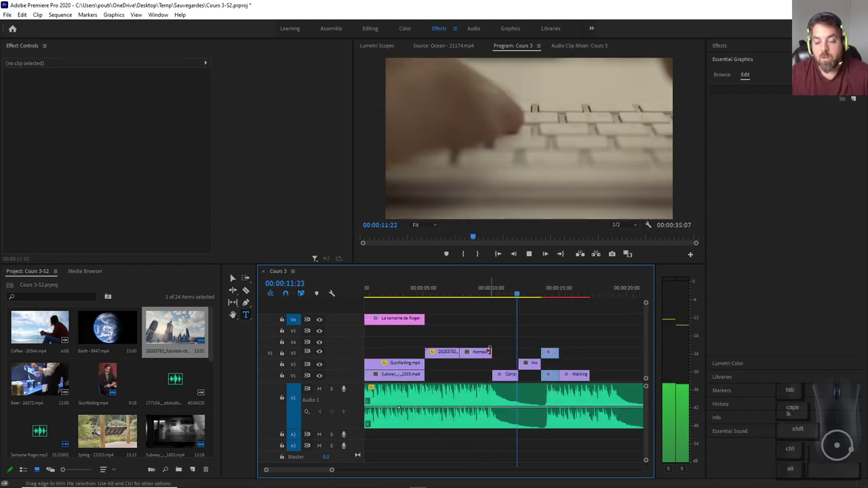
key("minus")
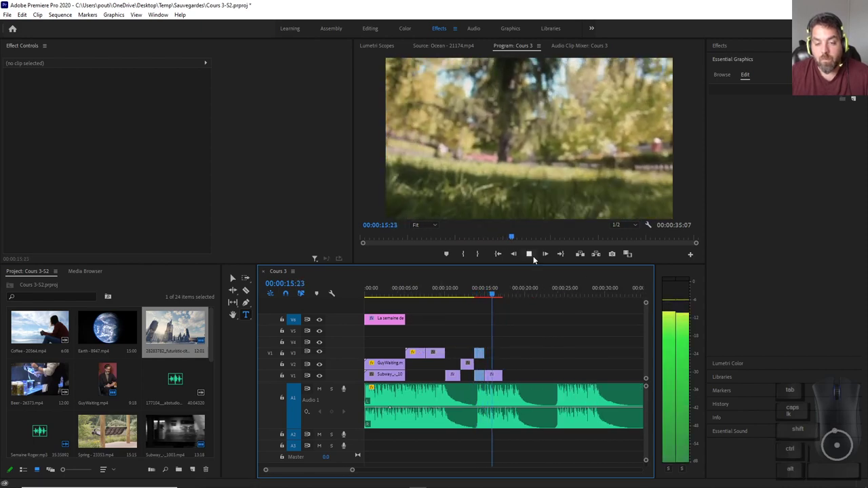
left_click(529, 254)
Return to the sequence start and play through the title, city and Homework clips, stopping at 00:00:09:17.
scroll(442, 388, "up", 2, "alt")
scroll(442, 388, "up", 2, "alt")
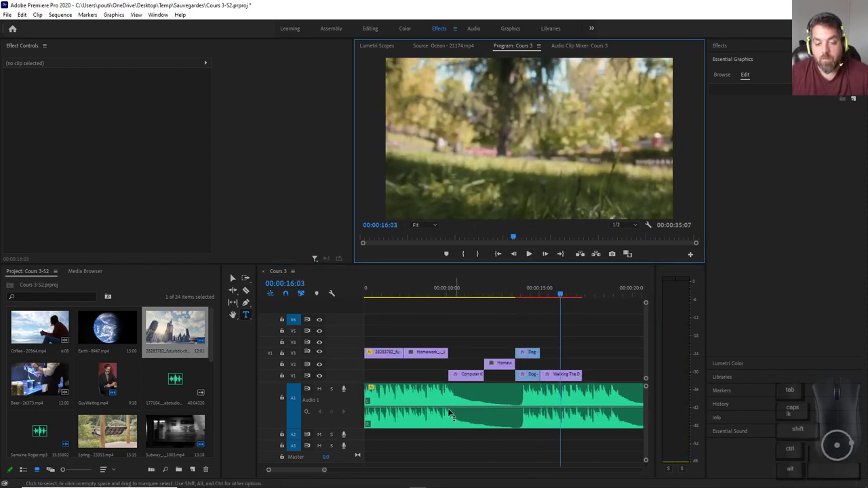
left_click_drag(490, 293, 366, 295)
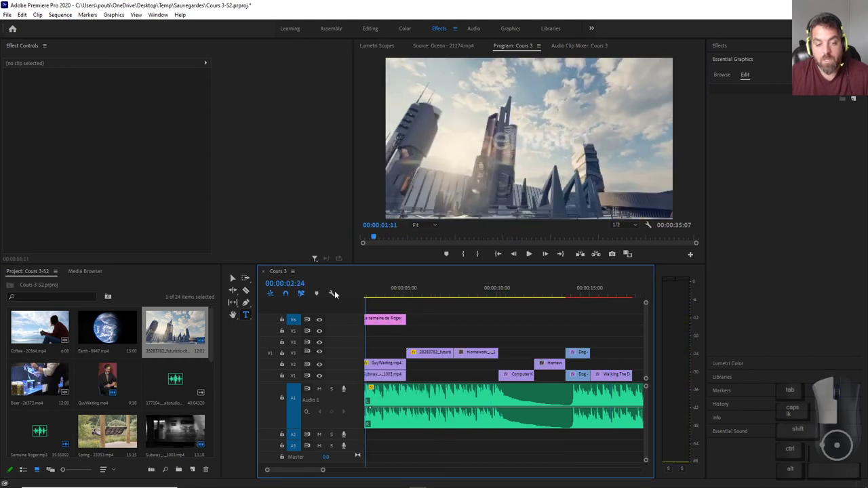
key("Home")
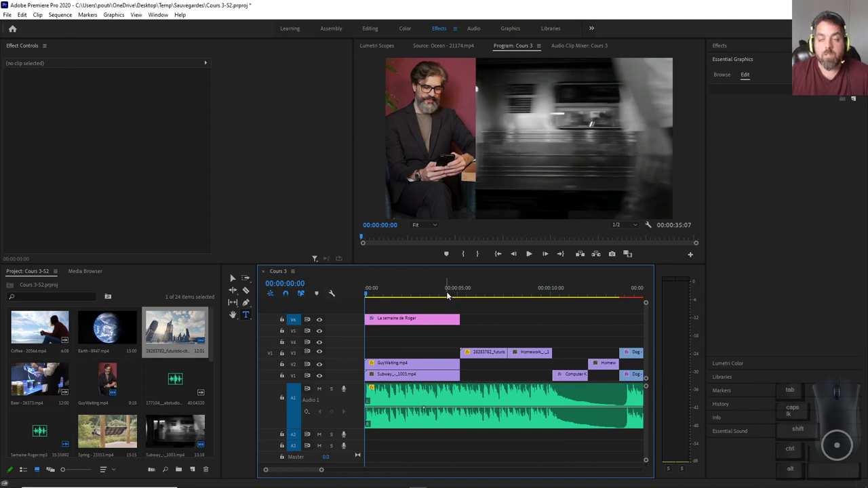
key("space")
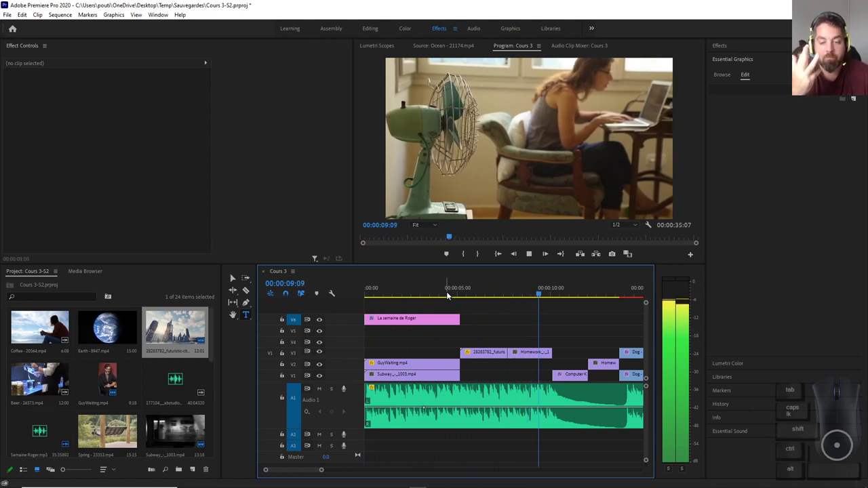
key("space")
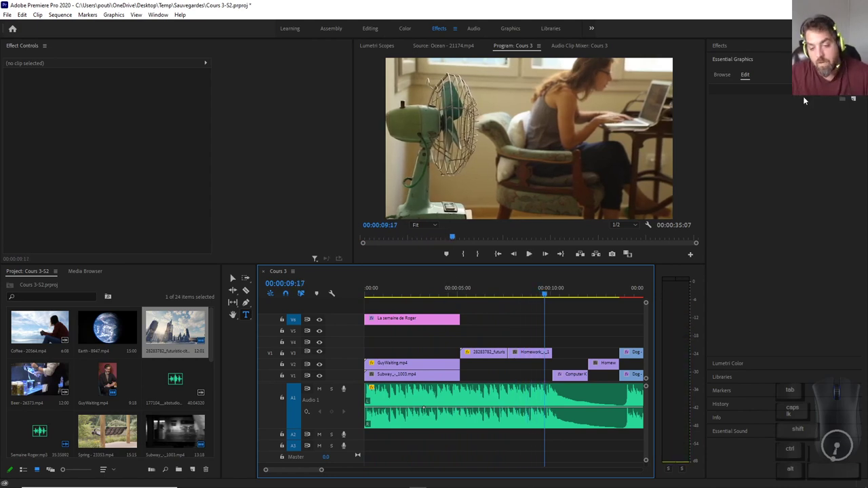
Split the Semaine Roger music on A1 at 00:00:09:20.
scroll(552, 414, "up", 4)
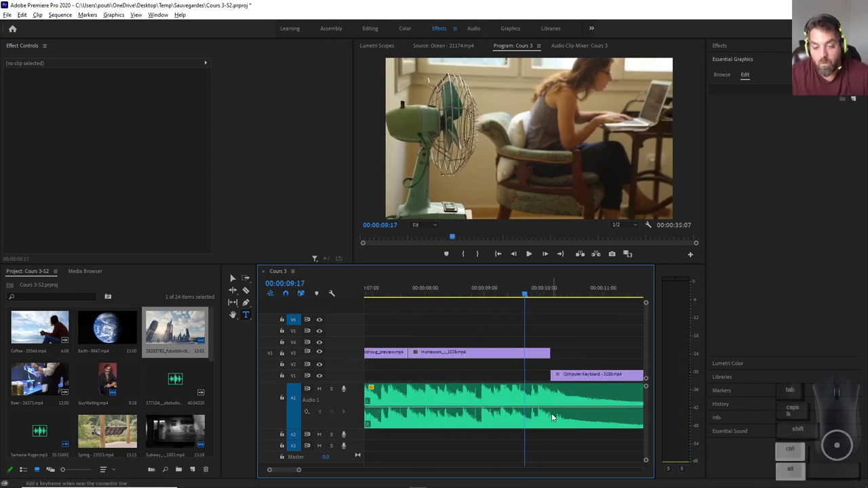
mouse_move(531, 296)
left_mouse_down()
mouse_move(562, 296)
mouse_move(530, 302)
left_mouse_up()
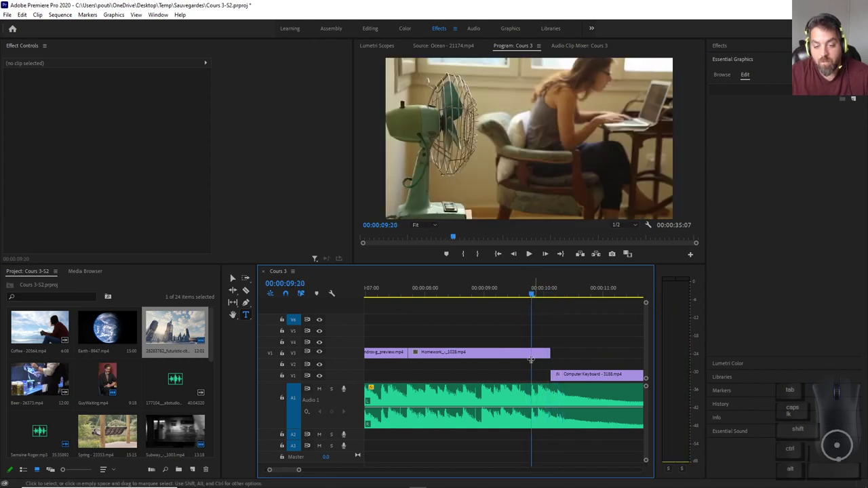
left_click(536, 390)
left_click(537, 389, "ctrl")
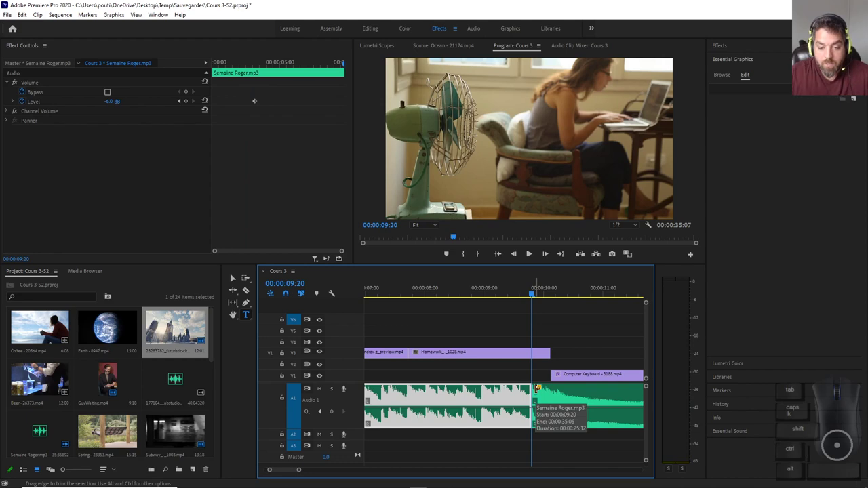
Paste a copy of the opening music section onto A2 at 00:00:09:20 and move the remaining A1 music to about 00:00:28.
scroll(510, 417, "down", 4)
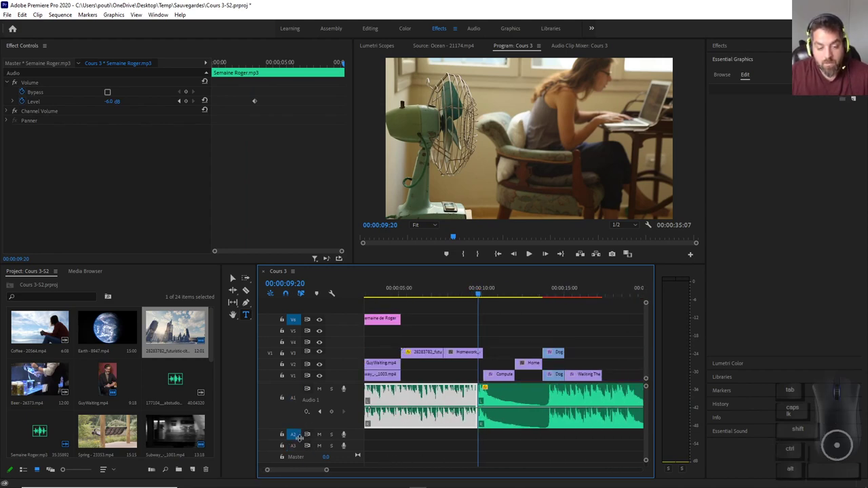
key("ctrl+v")
left_click(502, 407)
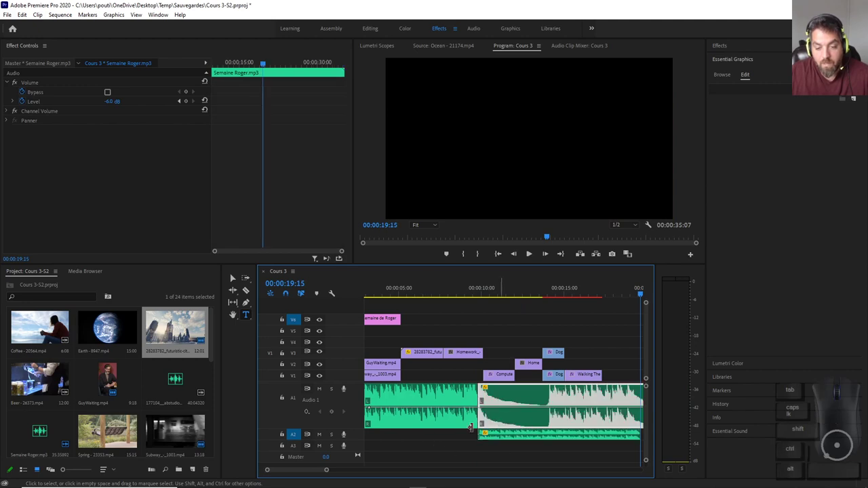
scroll(479, 411, "down", 3)
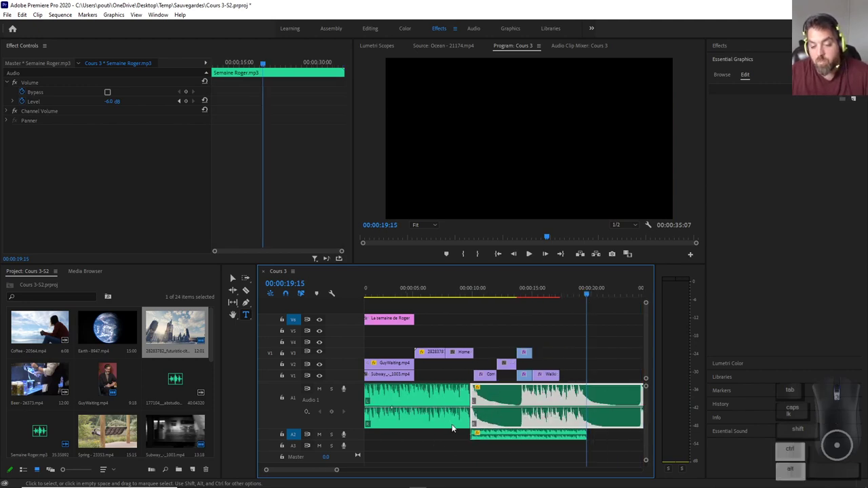
left_click_drag(494, 405, 587, 411)
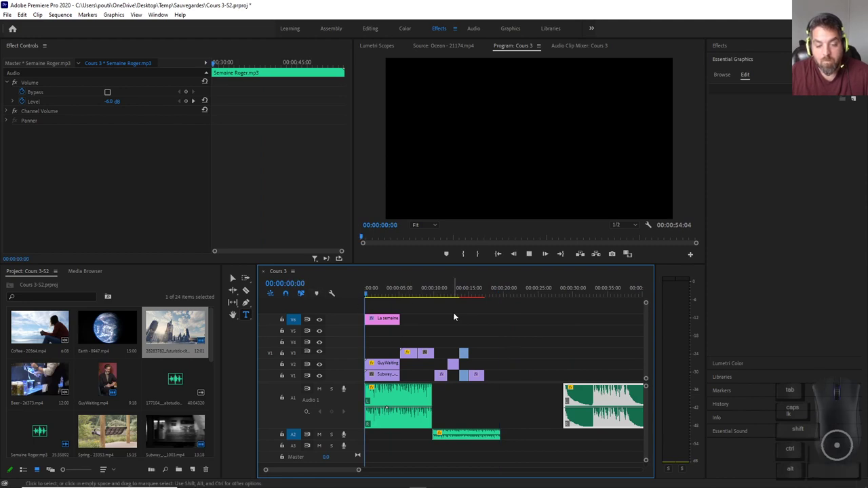
Play the sequence from the start to hear the switch from the A1 music to its A2 copy, stopping at 00:00:11:06.
key("space")
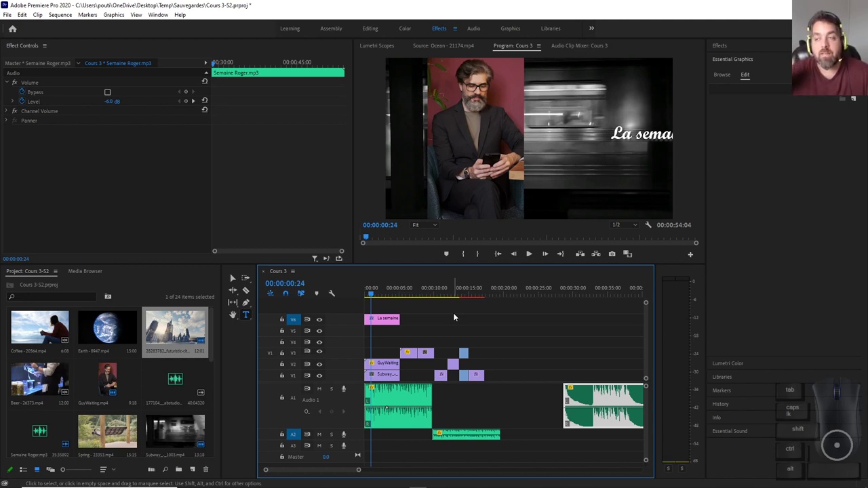
key("space")
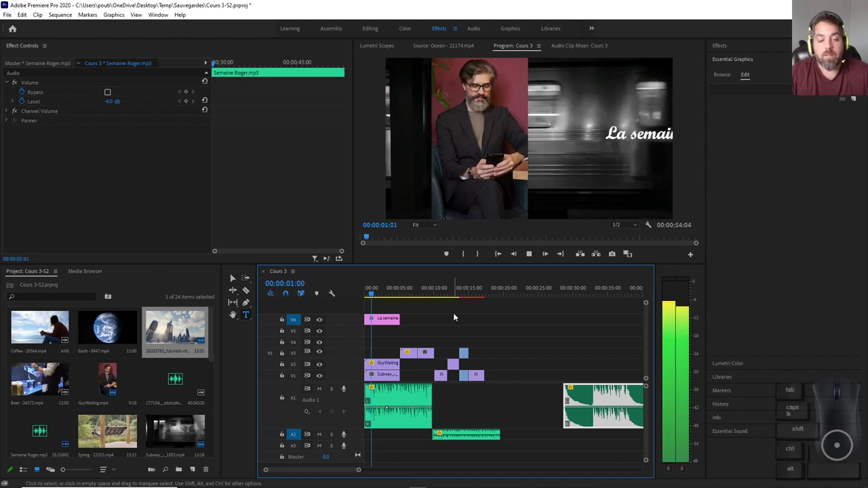
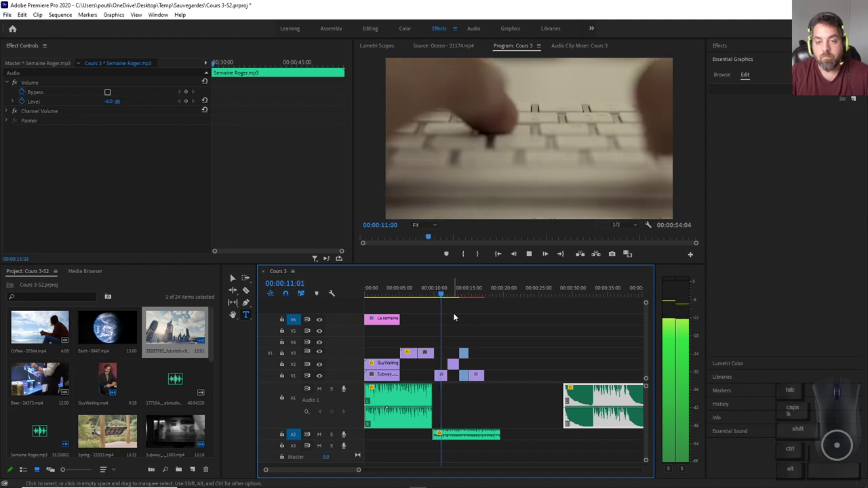
key("space")
Nudge the A2 music copy so it starts right after the end of the A1 music at about 00:00:09:20.
scroll(423, 443, "up", 6)
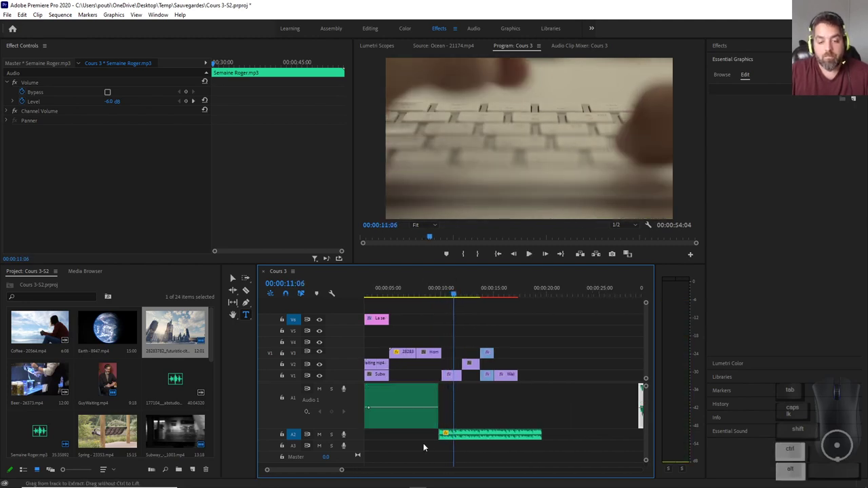
scroll(427, 444, "up", 5)
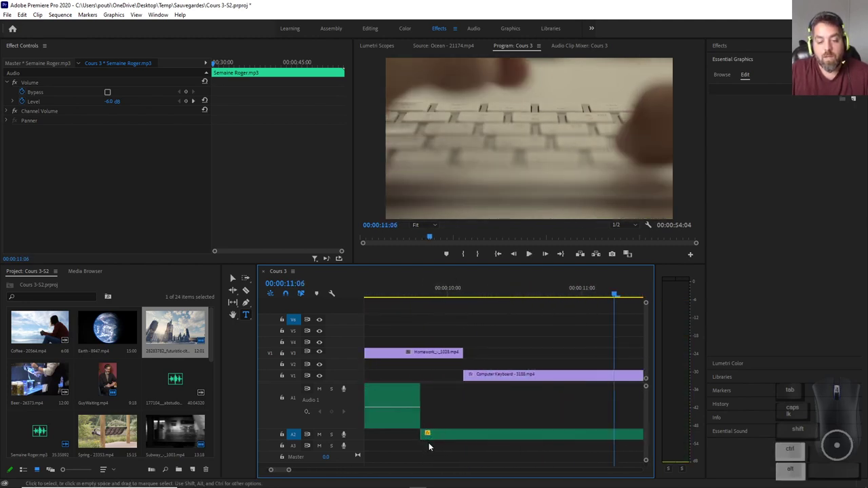
mouse_move(425, 436)
left_mouse_down()
mouse_move(435, 440)
mouse_move(416, 444)
left_mouse_up()
scroll(420, 406, "up", 3)
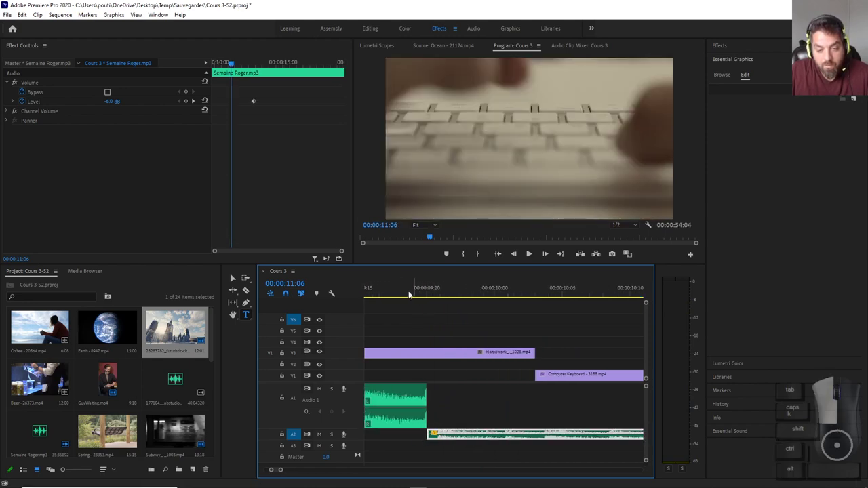
Scrub over the music junction and play it through the Computer Keyboard clip, stopping at 00:00:13:05.
left_click_drag(405, 296, 616, 296)
scroll(442, 333, "down", 2)
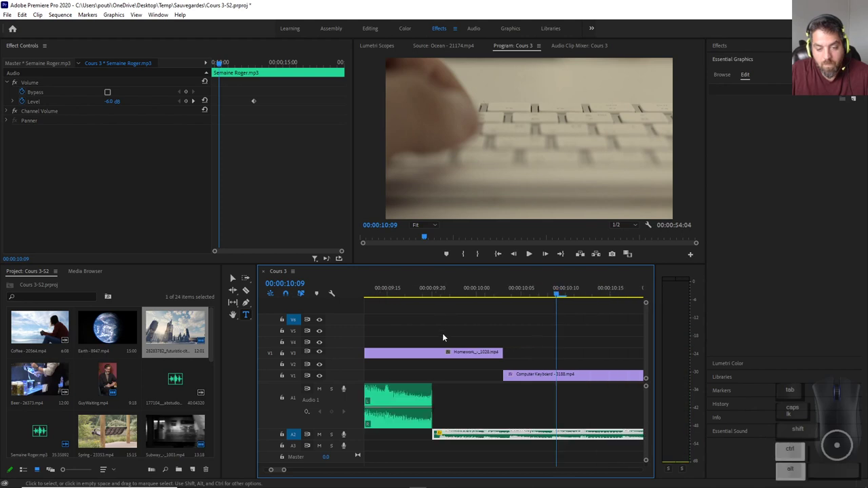
scroll(437, 345, "down", 1)
left_click(401, 292)
key("space")
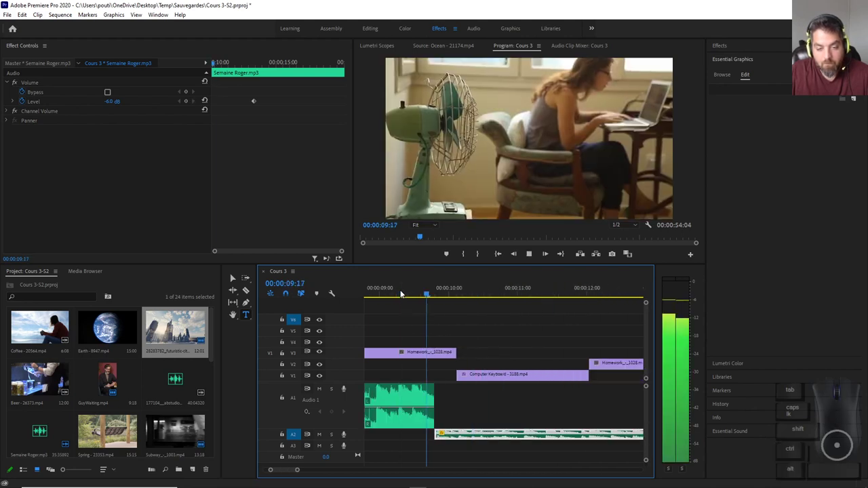
scroll(418, 444, "down", 2)
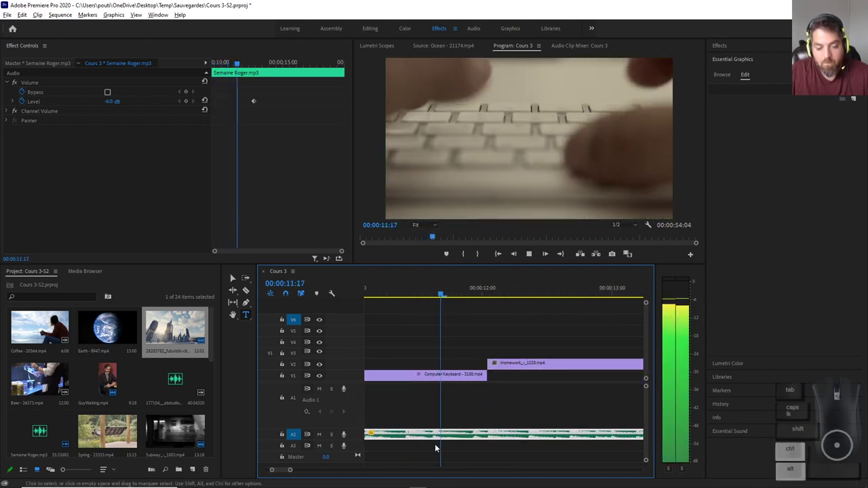
scroll(401, 449, "down", 2)
key("space")
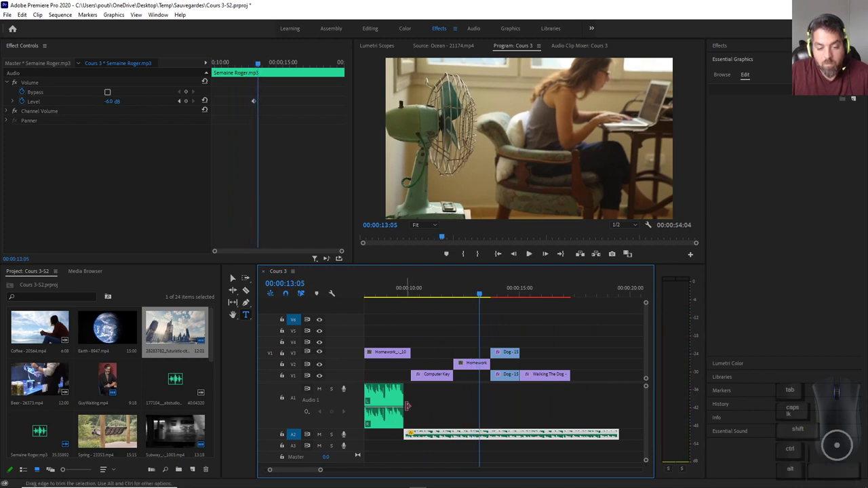
Extend the end of the A1 music by about one frame so it slightly overlaps the A2 copy.
left_click(407, 292)
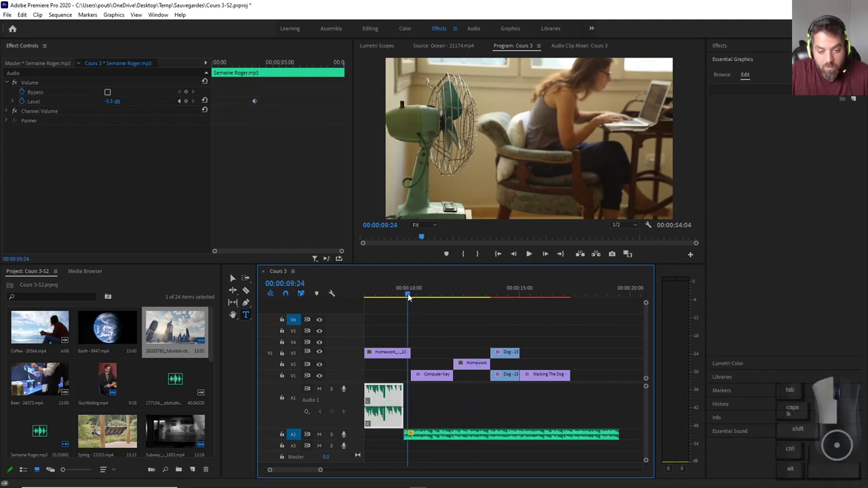
scroll(420, 415, "up", 4)
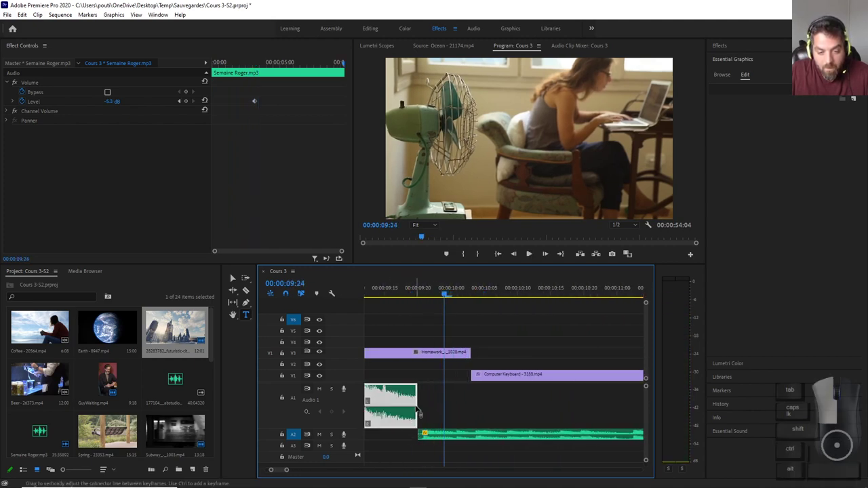
left_click_drag(417, 402, 423, 402)
Replay the overlap between the A1 music and its A2 copy several times from before the junction.
left_click(386, 294)
key("space")
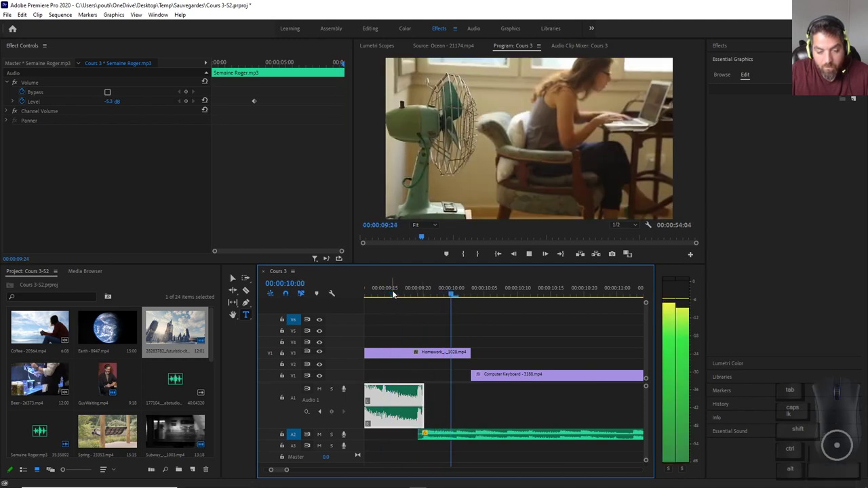
key("space")
left_click(381, 297)
key("space")
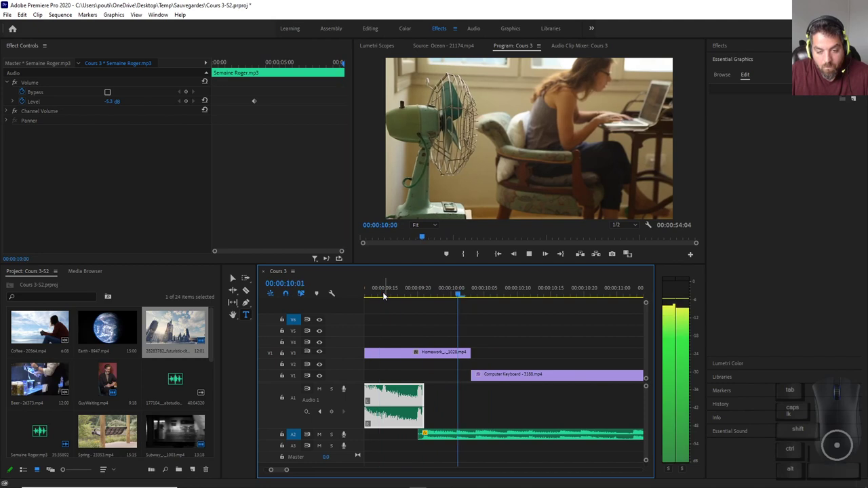
scroll(433, 359, "down", 3)
left_click(382, 294)
key("space")
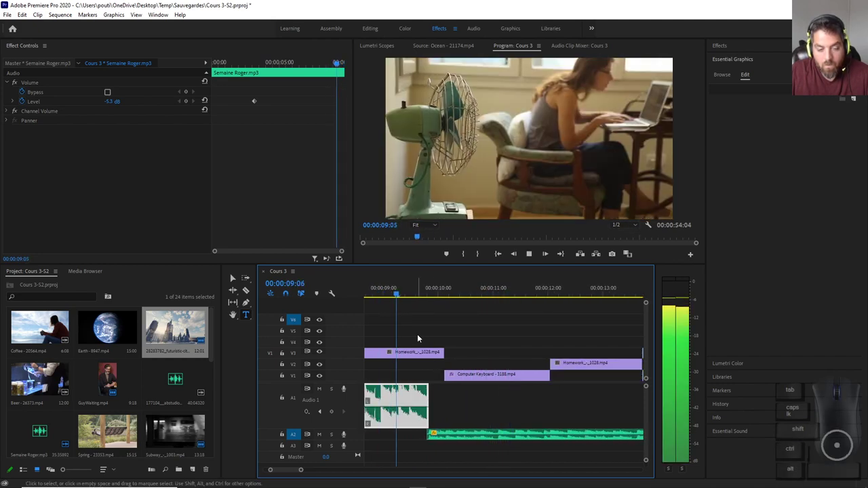
key("space")
scroll(406, 325, "down", 4)
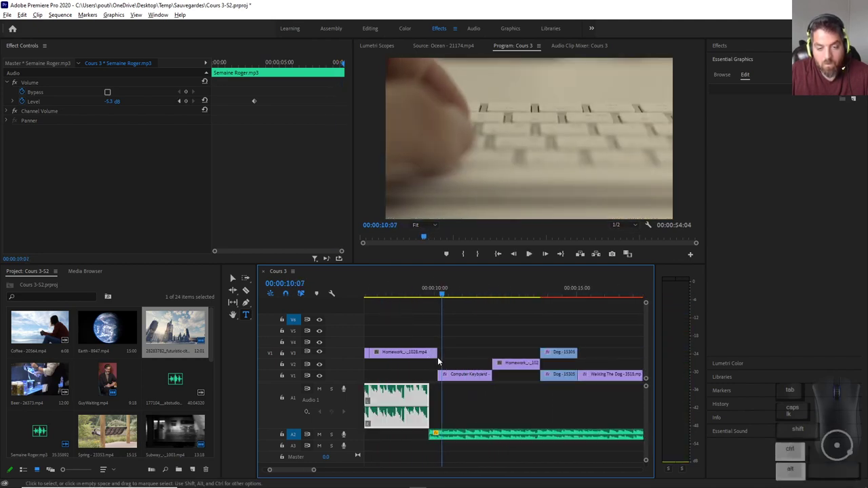
left_click(380, 296)
key("space")
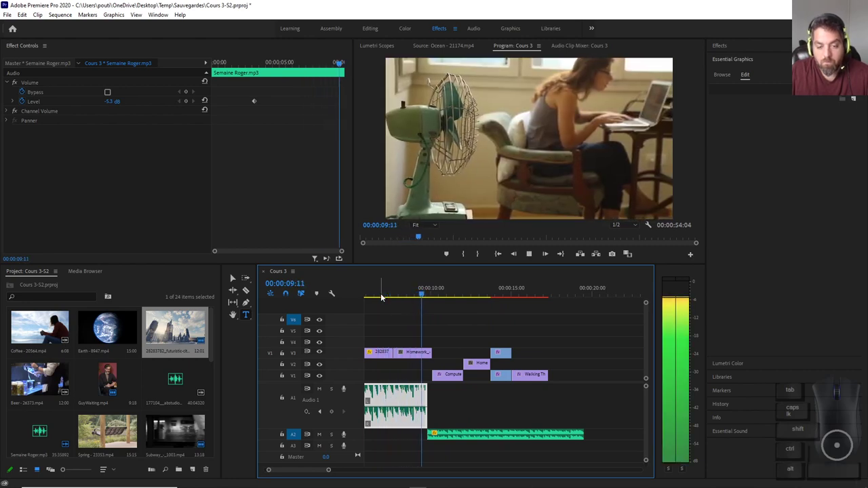
key("space")
Extend the end of the A1 music to about 00:00:10:14 and play the longer overlap.
scroll(423, 417, "up", 3)
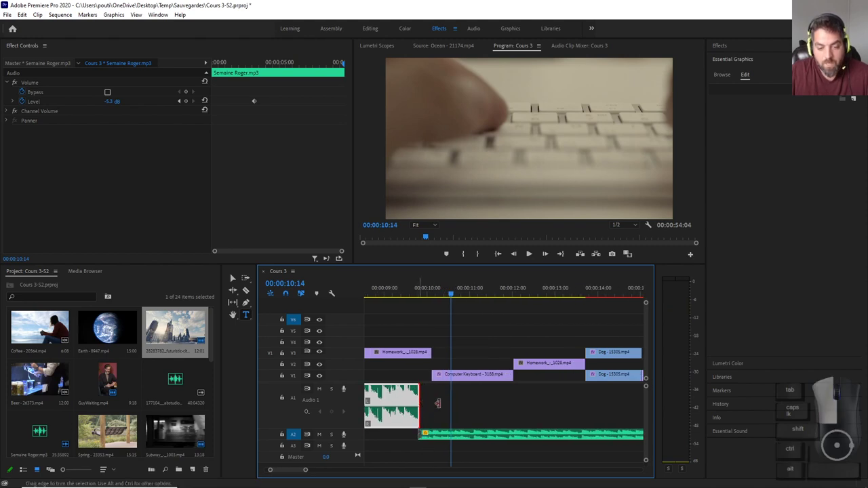
left_click_drag(437, 403, 448, 403)
left_click(384, 290)
key("space")
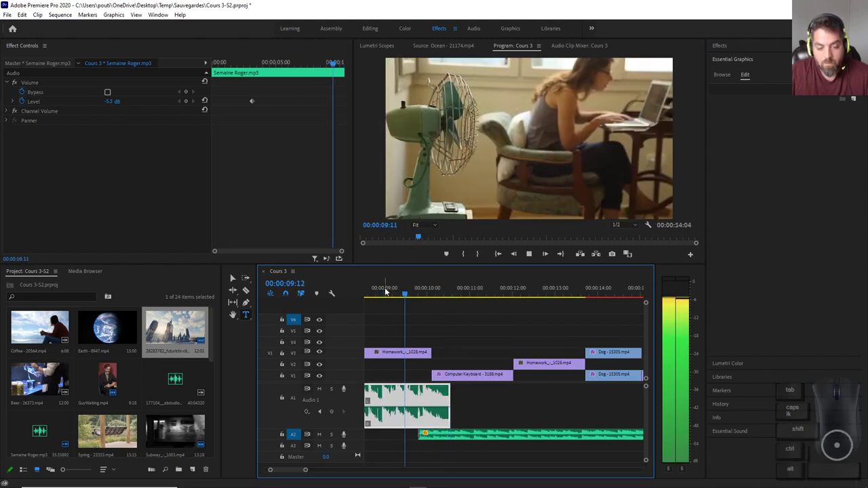
key("space")
Move the A2 music copy to about 00:00:11:11 and play the A1 ending alone, stopping at 00:00:10:02.
left_click_drag(464, 438, 521, 439)
left_click(398, 301)
key("space")
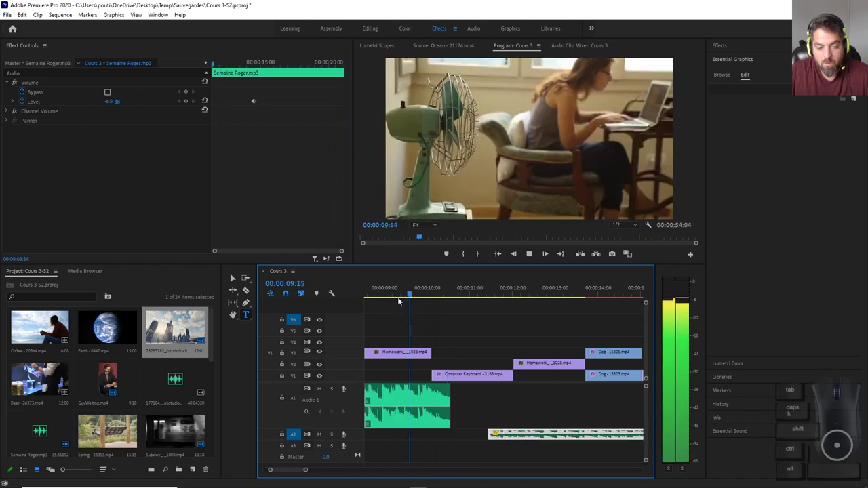
key("space")
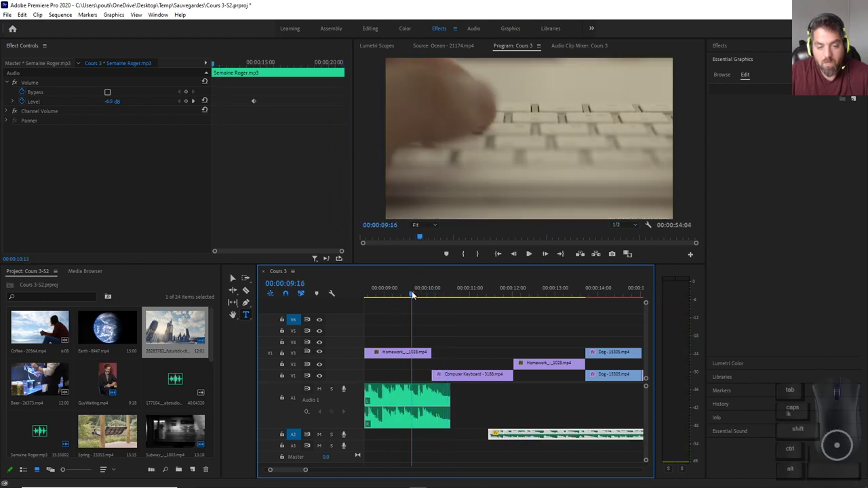
key("space")
key("space")
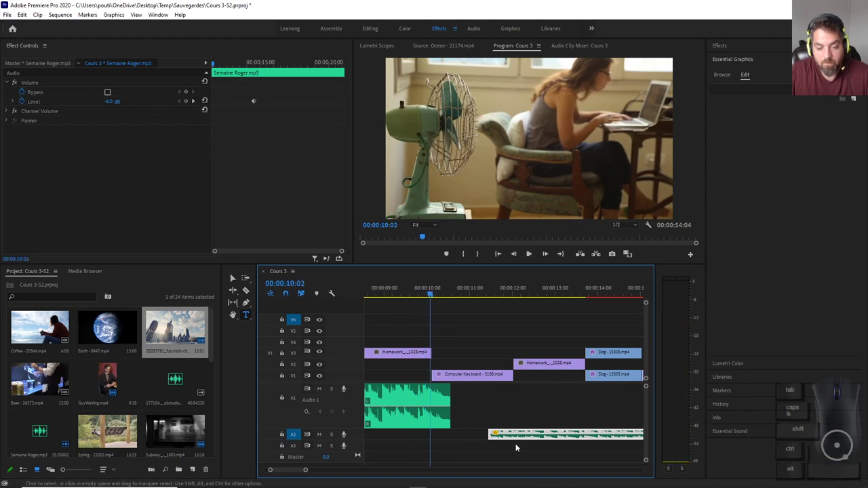
Move the start of the A2 music copy to 00:00:10:02 and play the overlap with the A1 music.
left_click_drag(456, 440, 455, 440)
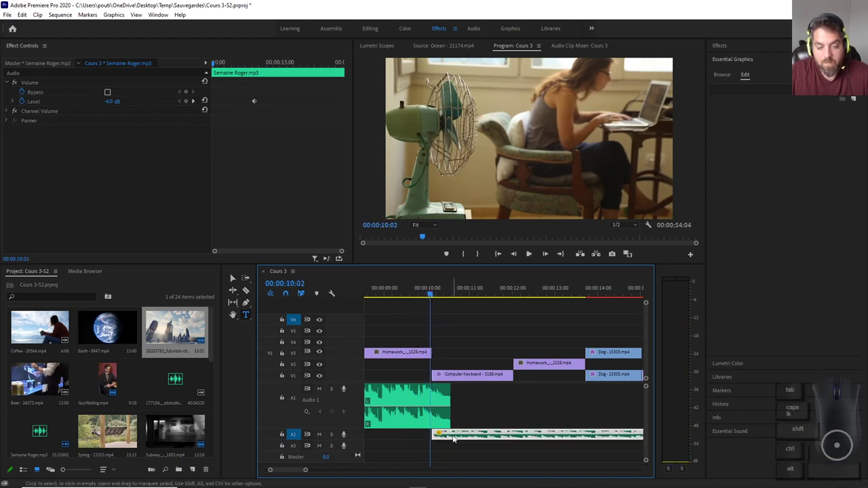
key("space")
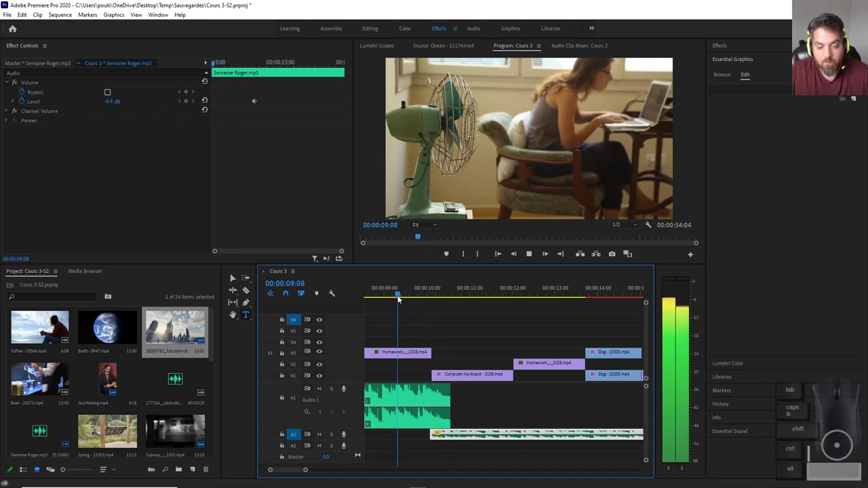
key("space")
key("space")
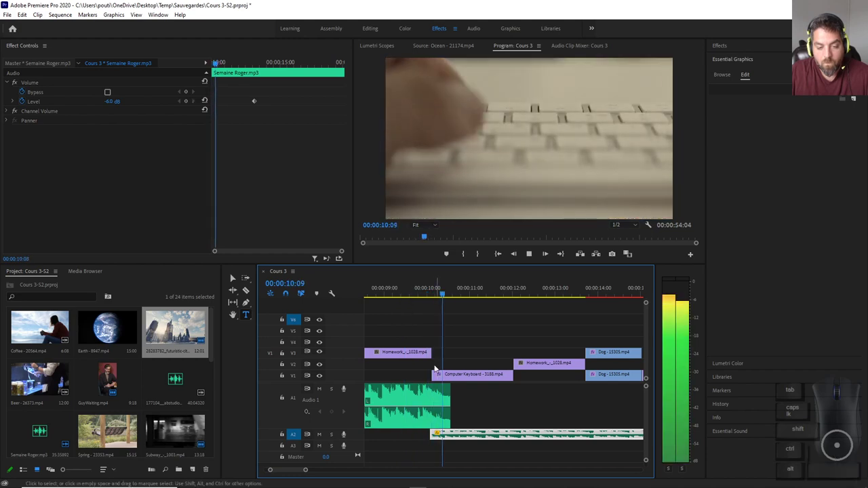
left_click(404, 307)
key("space")
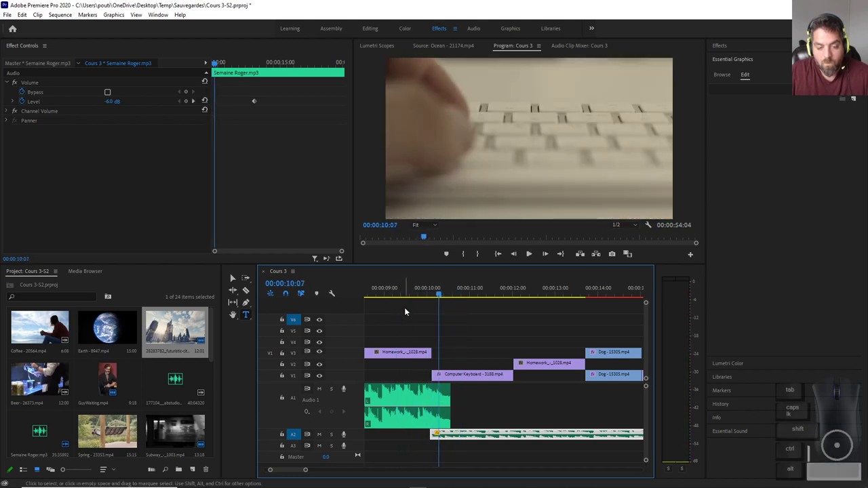
Replay the music overlap around the Homework to Computer Keyboard cut, stopping at 00:00:10:07.
scroll(400, 308, "up", 2)
left_click(387, 306)
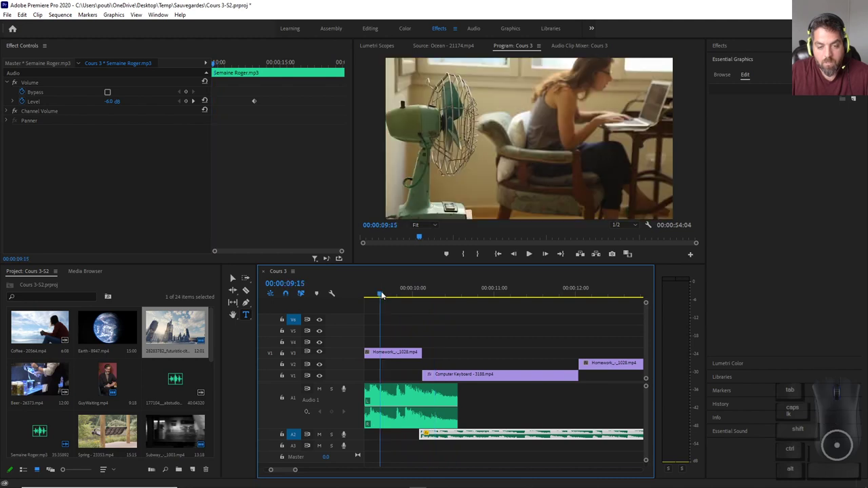
key("space")
key("space")
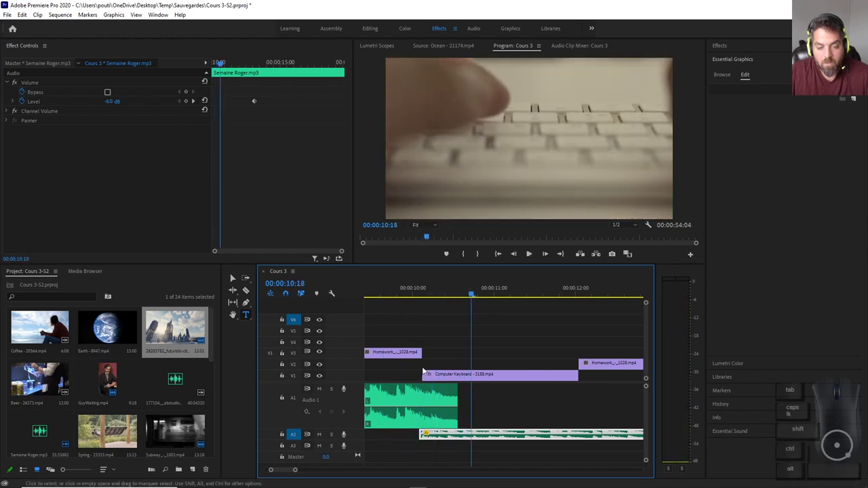
scroll(434, 336, "down", 4)
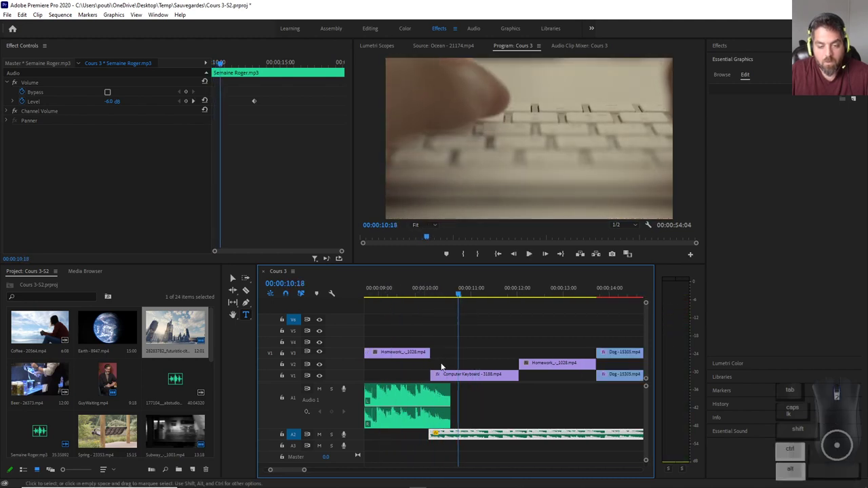
left_click(387, 298)
key("space")
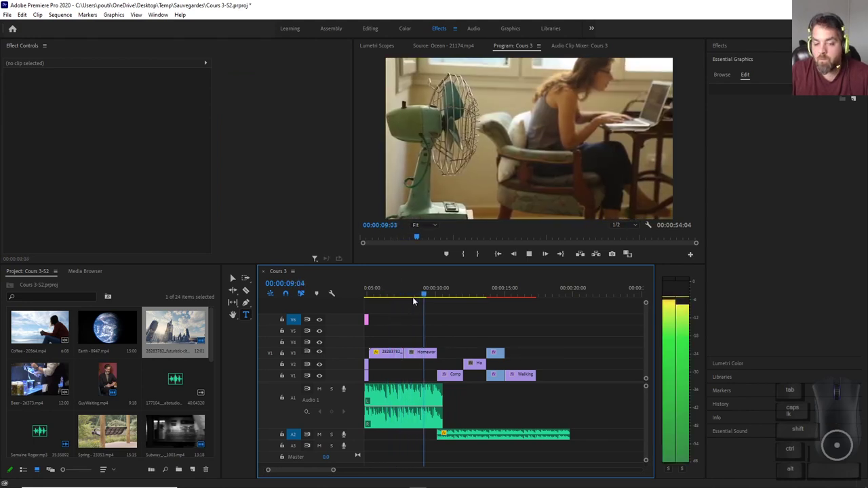
key("space")
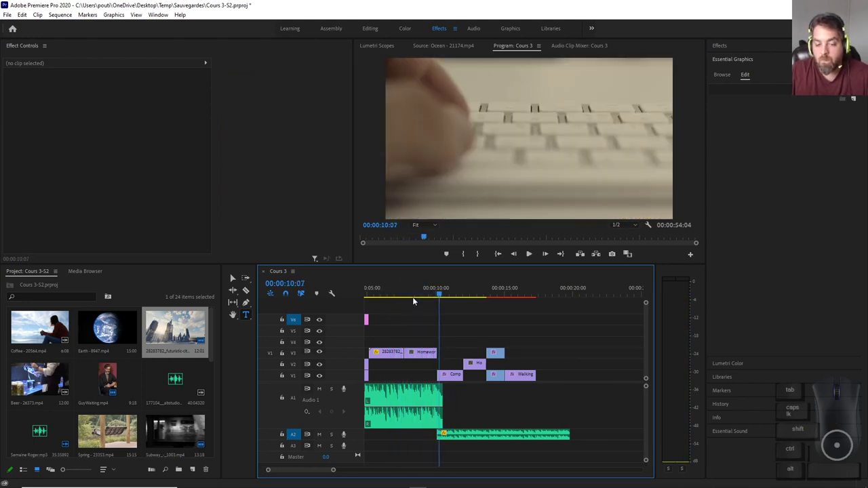
Trim the end of the A1 music to about 00:00:10:06 and move the A2 copy to start at about 00:00:09:22.
scroll(437, 407, "up", 3)
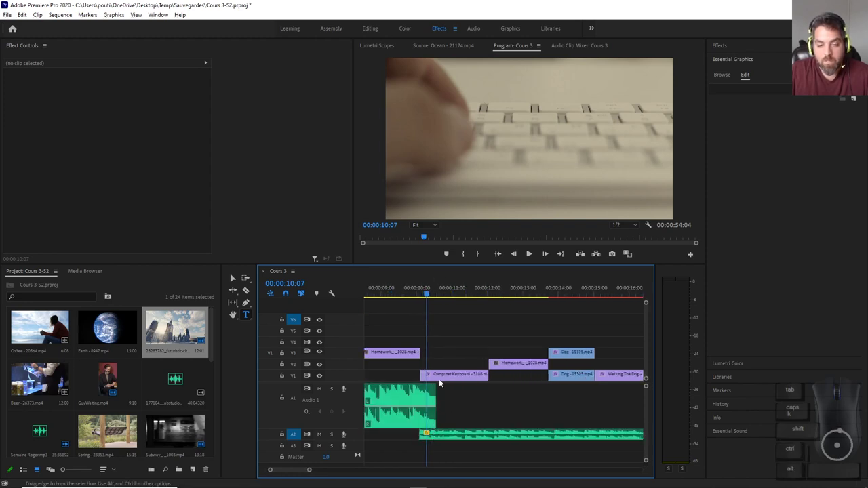
left_click(426, 297)
scroll(436, 437, "up", 2)
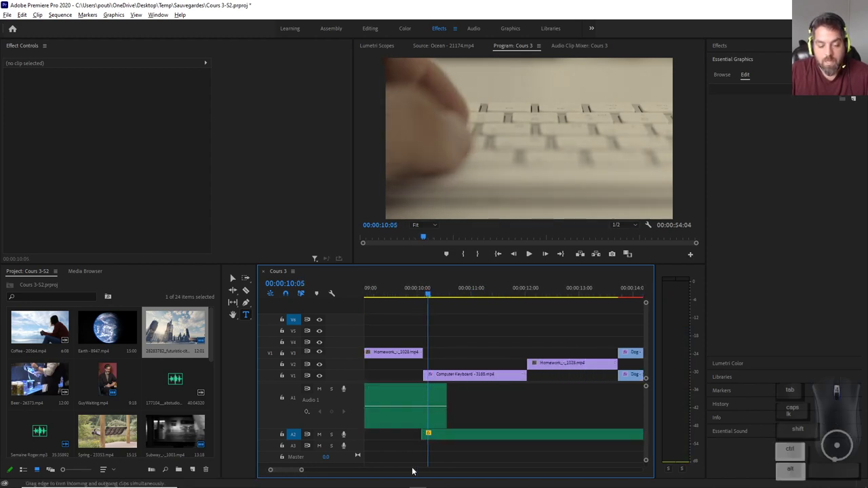
scroll(435, 437, "up", 1)
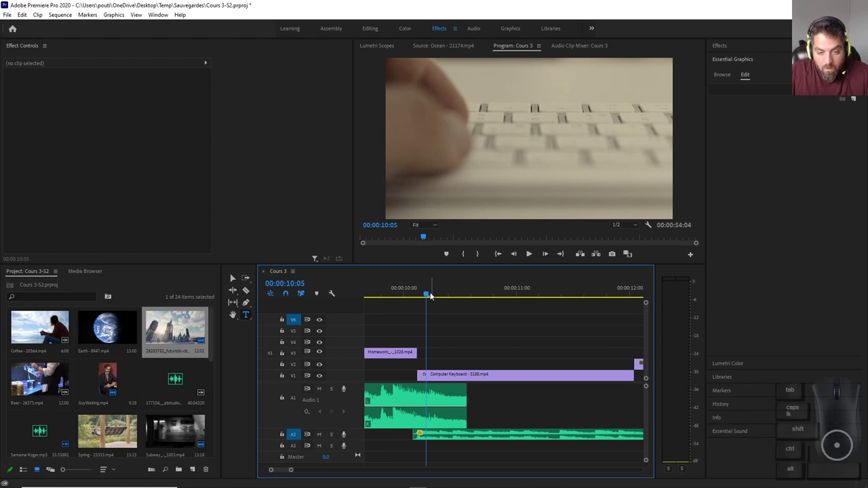
left_click_drag(468, 398, 430, 407)
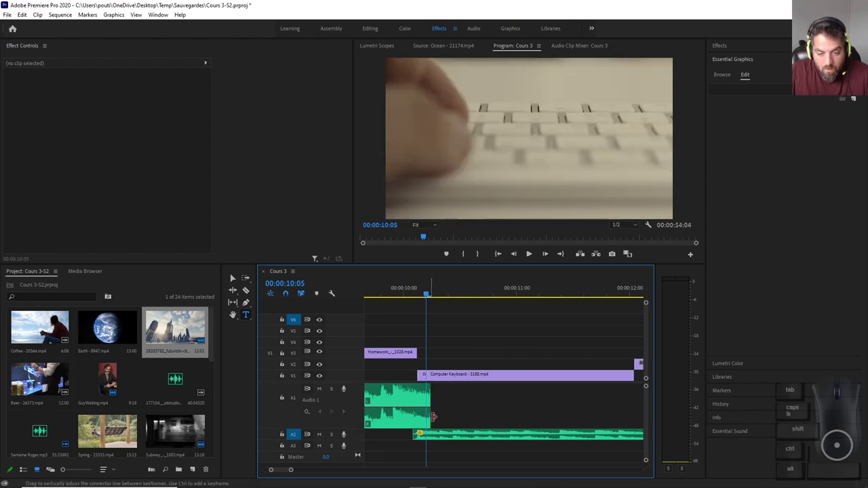
left_click_drag(436, 442, 409, 438)
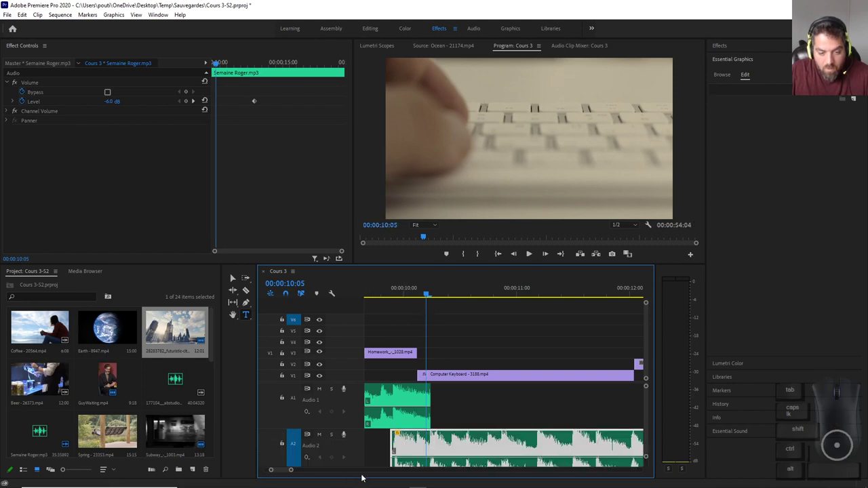
Replay the music join at the Homework to Computer Keyboard cut, with a longer run-up from 00:00:07:06, stopping at 00:00:10:16.
left_click(381, 301)
key("space")
key("minus")
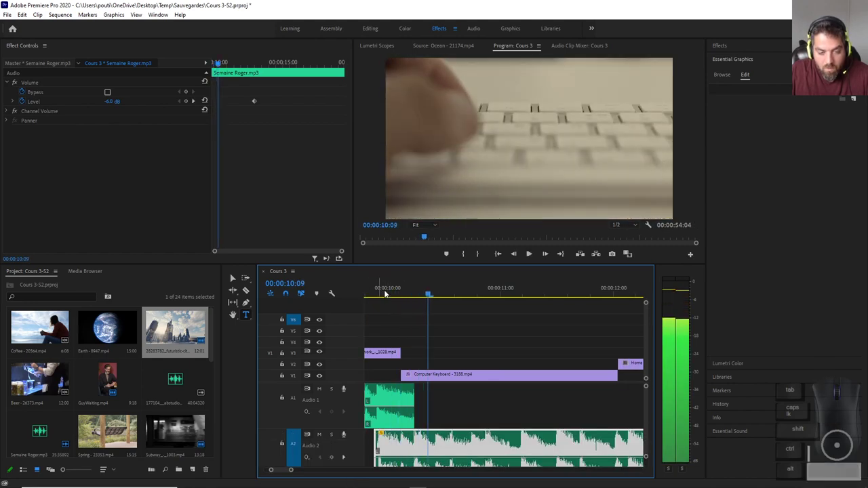
key("space")
key("minus")
key("minus")
key("Up")
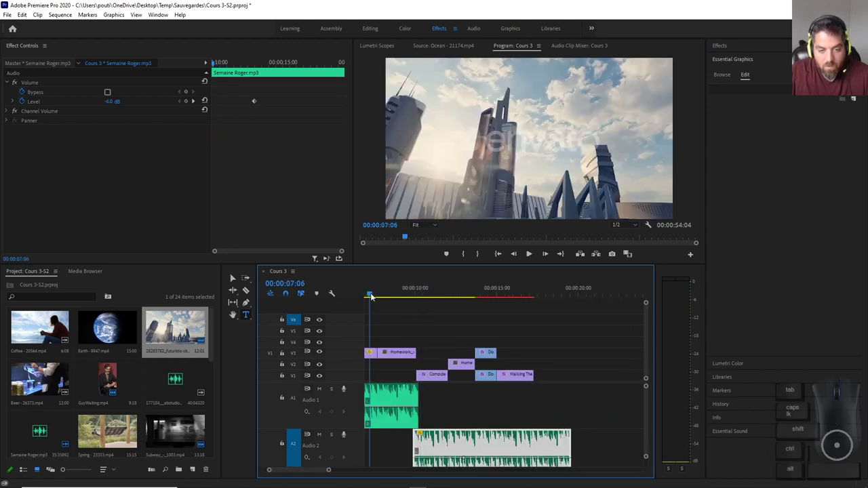
key("space")
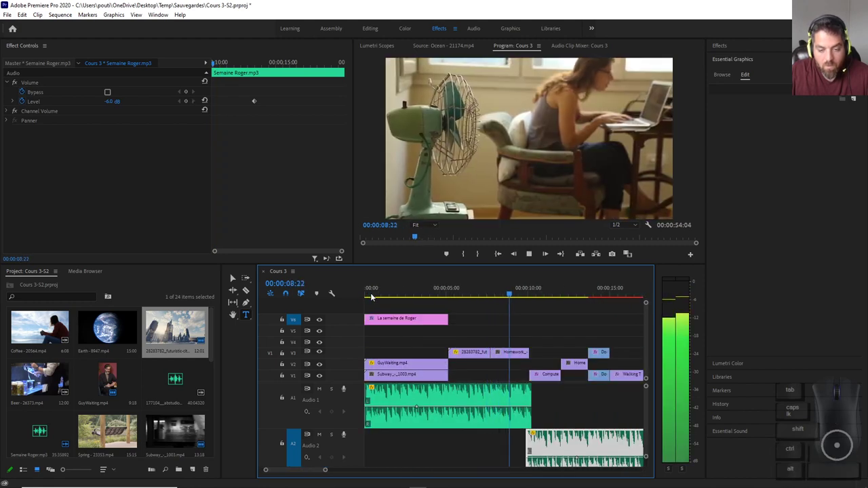
key("space")
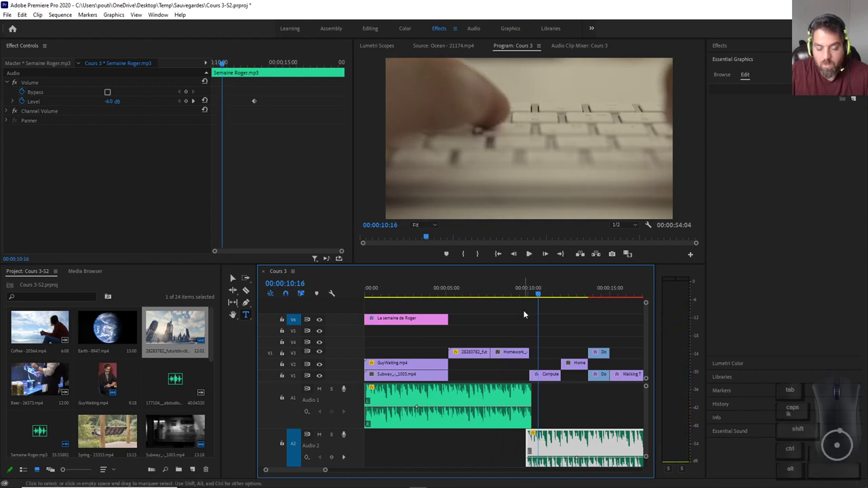
Move the A2 music copy 2:24 later, extend the A1 music's end to about 00:00:11:03 and play it alone to 00:00:10:08.
left_click(507, 297)
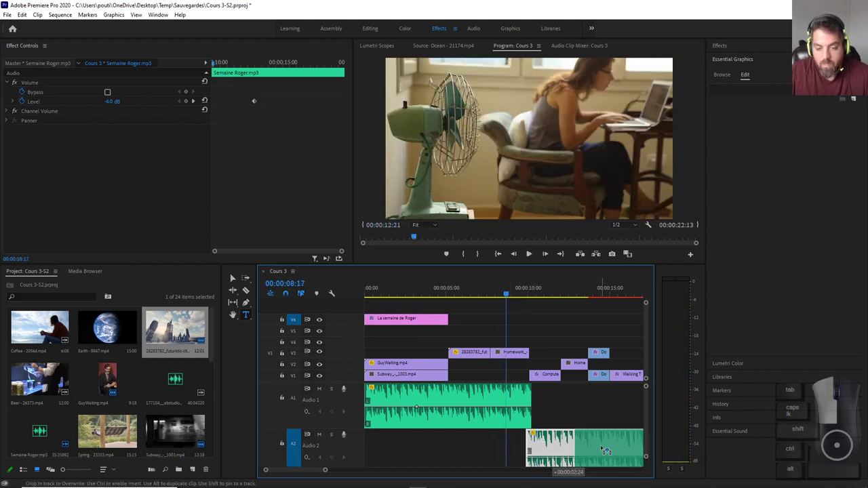
left_click_drag(545, 434, 593, 434)
left_click_drag(530, 419, 546, 419)
key("space")
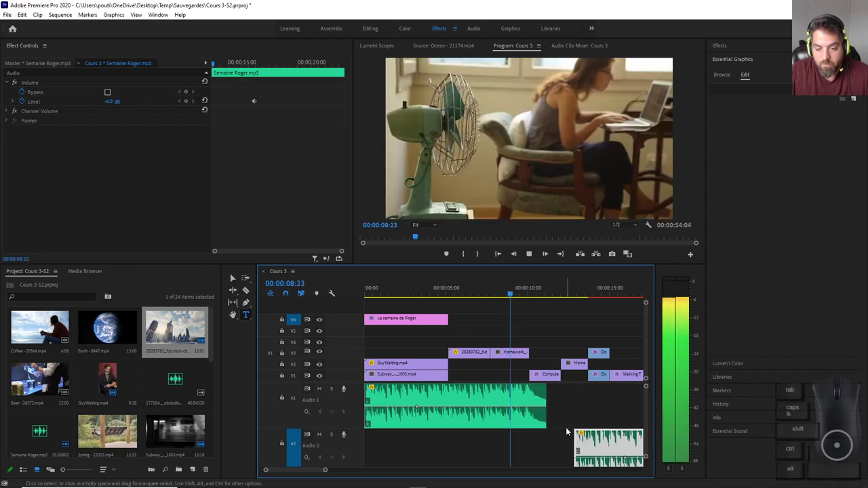
key("space")
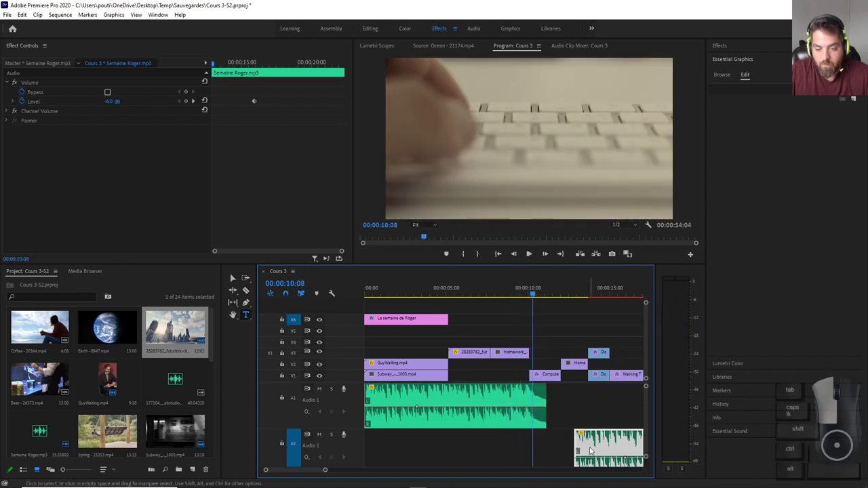
Move the start of the A2 music copy to 00:00:10:08 and play the overlap, stopping at 00:00:12:10.
left_click_drag(590, 451, 546, 454)
key("=")
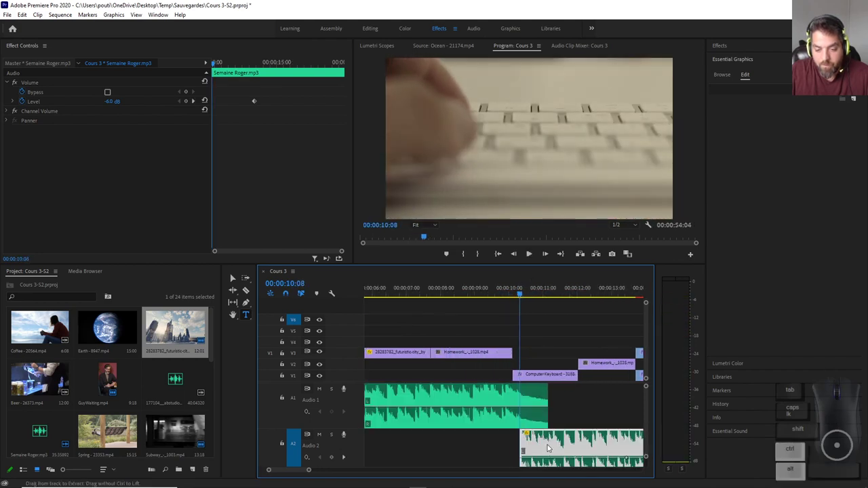
key("space")
key("space")
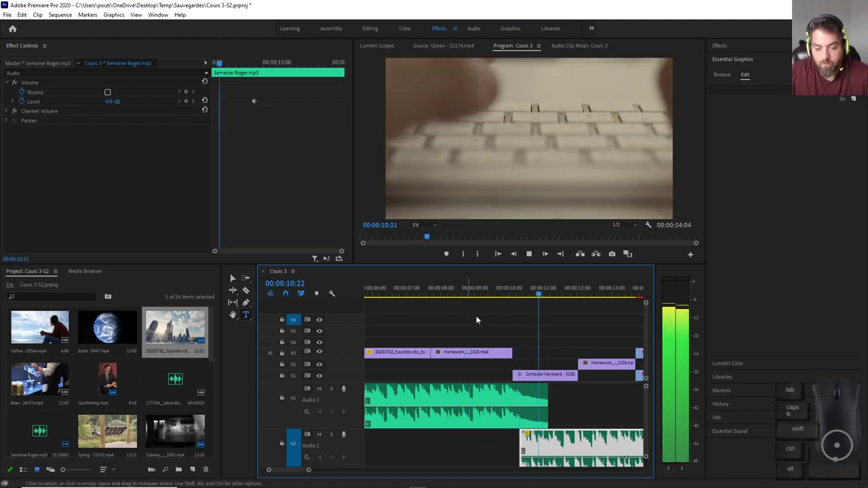
key("=")
key("space")
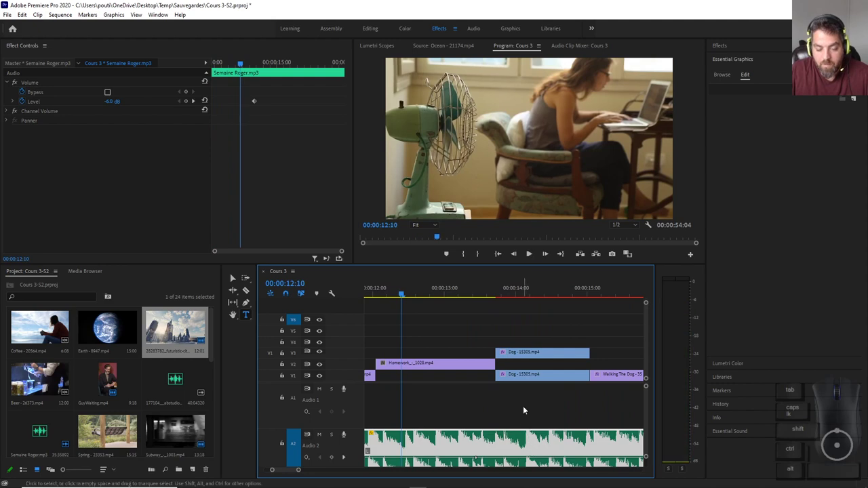
Shift the A2 music copy earlier to start at 00:00:10:06 and play from 00:00:08:19 to 00:00:11:08.
scroll(284, 469, "up", 5)
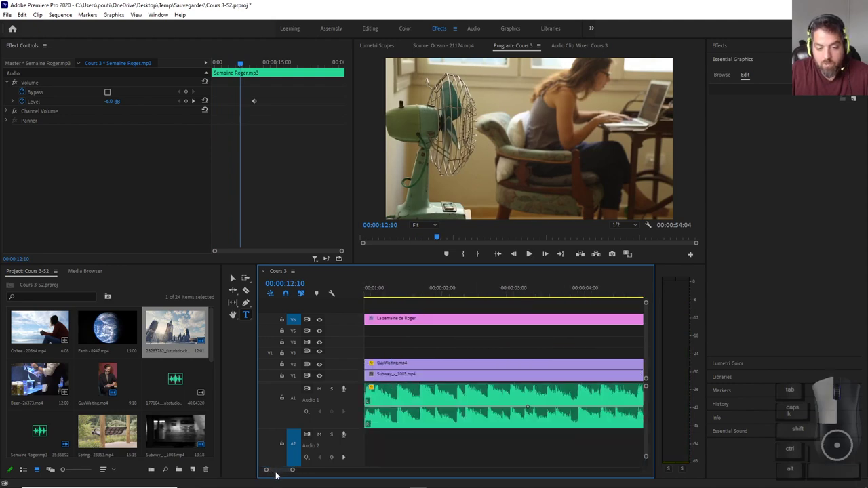
scroll(568, 444, "up", 2)
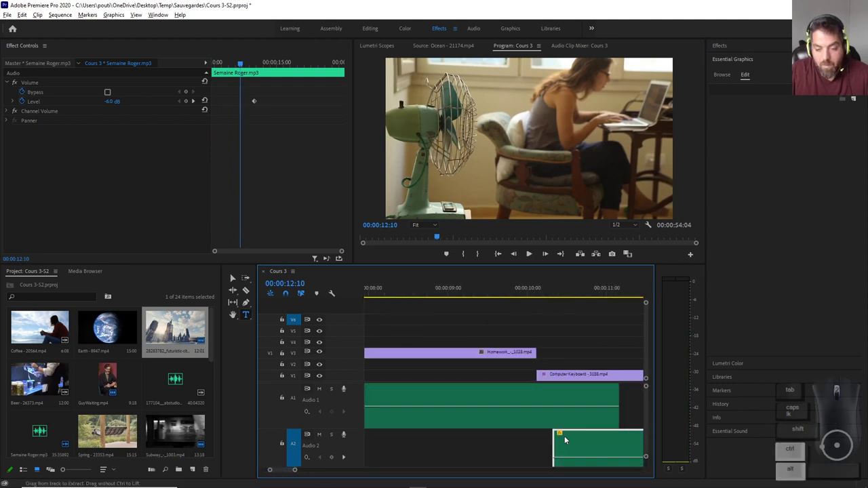
left_click_drag(568, 448, 564, 452)
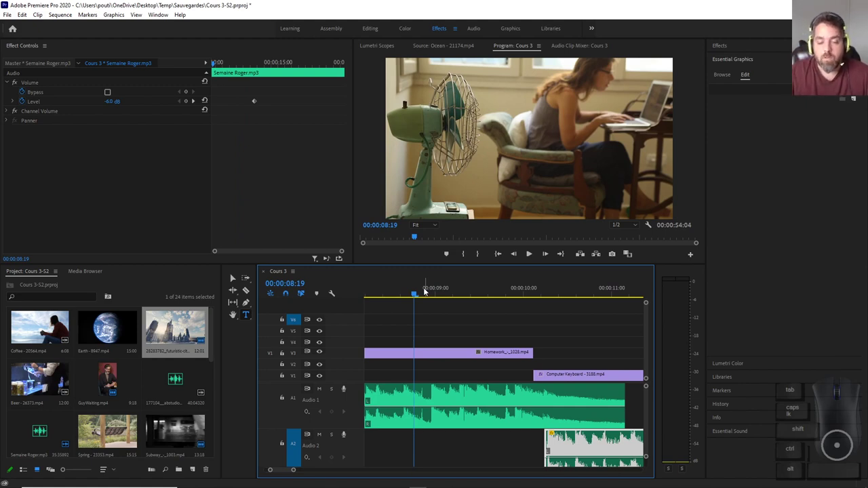
key("space")
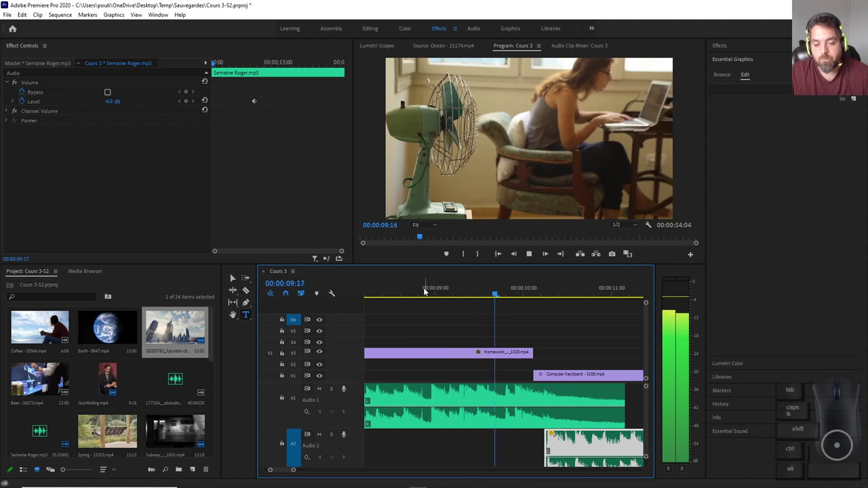
key("space")
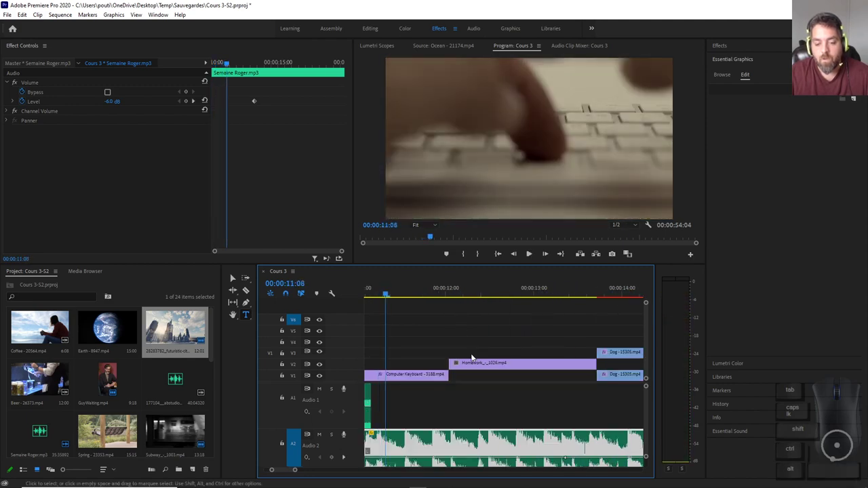
Play the A1 and A2 music overlap twice from shortly before the Computer Keyboard cut, stopping at 00:00:10:24.
scroll(287, 473, "right", 3)
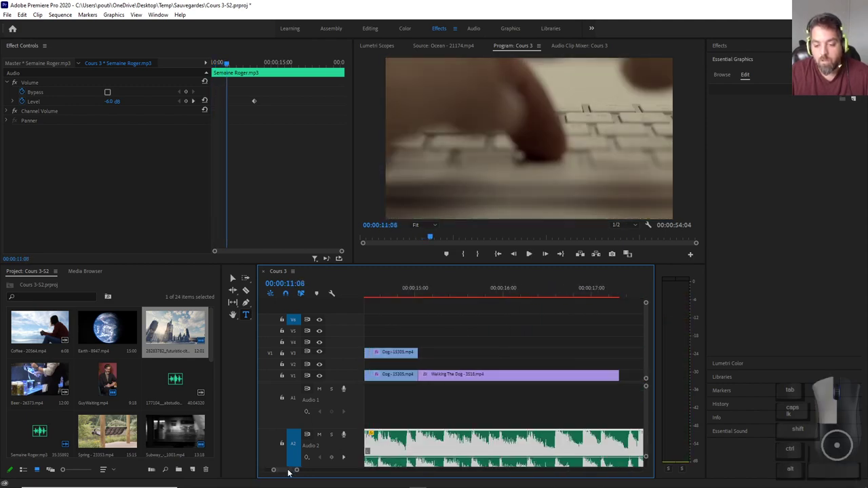
scroll(287, 472, "left", 3)
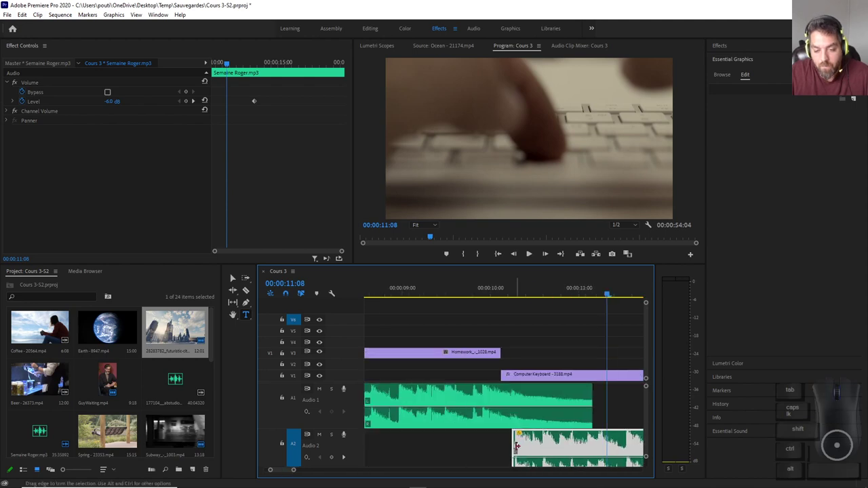
scroll(526, 450, "up", 1)
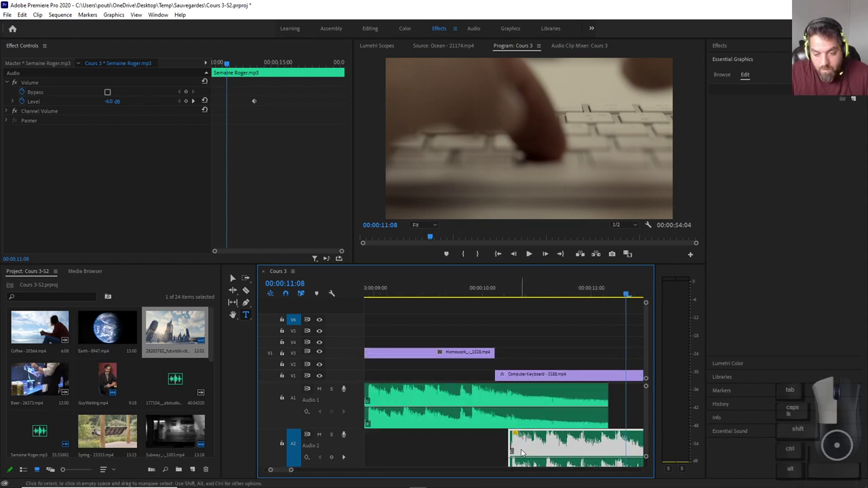
left_click_drag(519, 452, 526, 449)
left_click(454, 295)
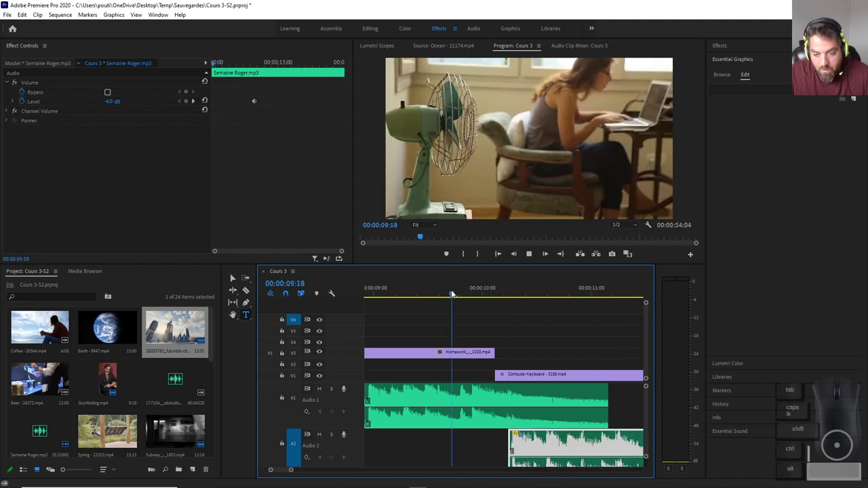
key("space")
key("space")
scroll(464, 296, "down", 2)
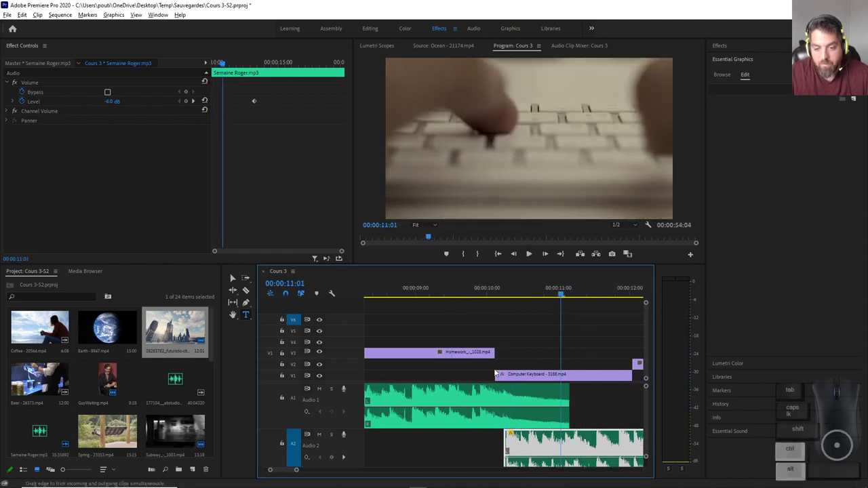
left_click(466, 295)
key("space")
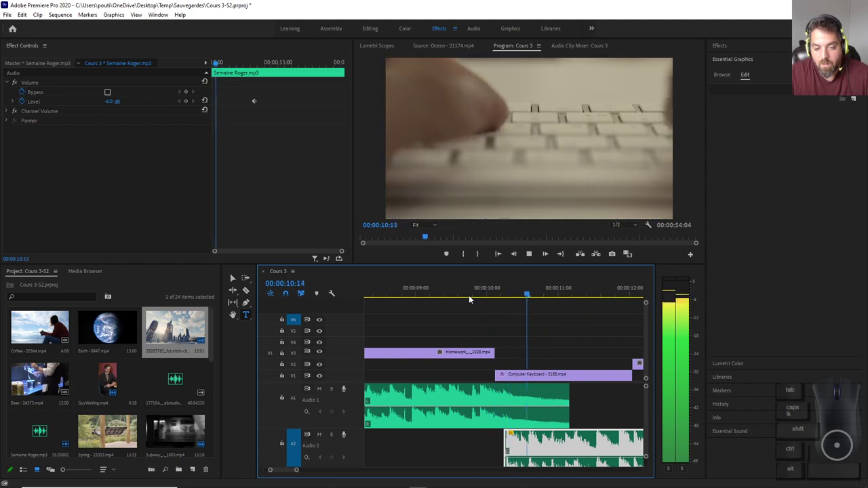
key("space")
Trim the end of the A1 music back to 00:00:10:14, leaving a short overlap with the A2 copy.
scroll(495, 332, "down", 4)
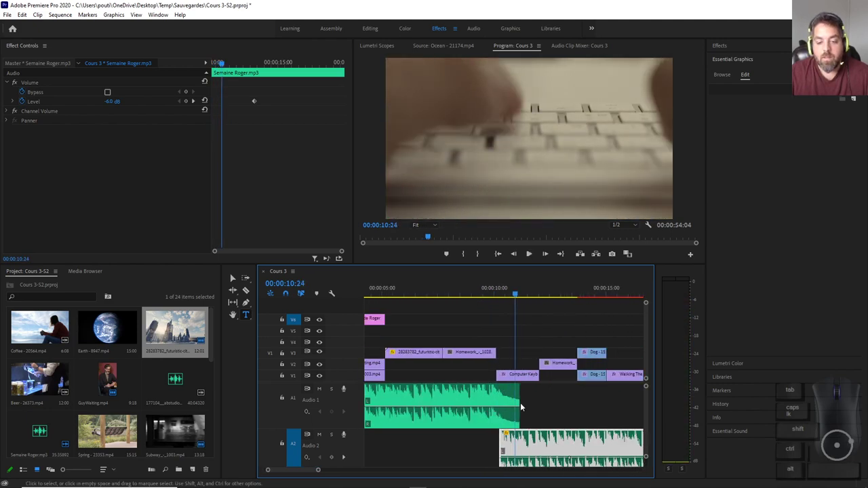
left_click_drag(517, 402, 506, 403)
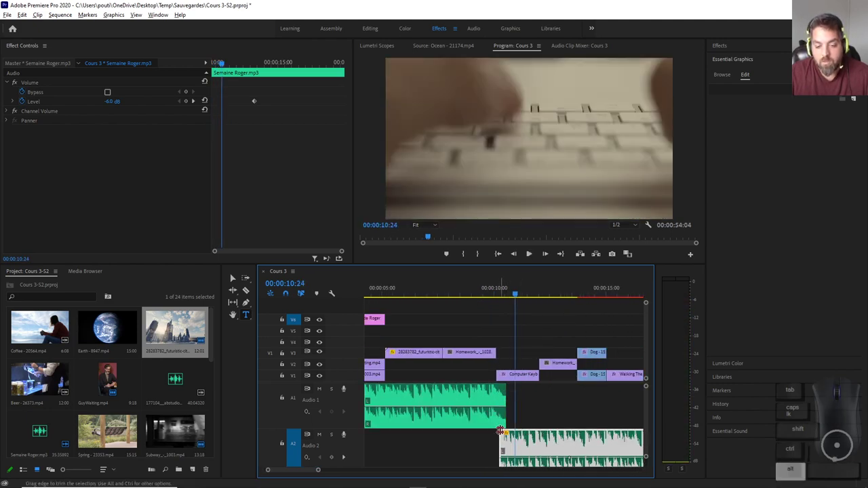
scroll(505, 426, "up", 3)
scroll(506, 425, "up", 3)
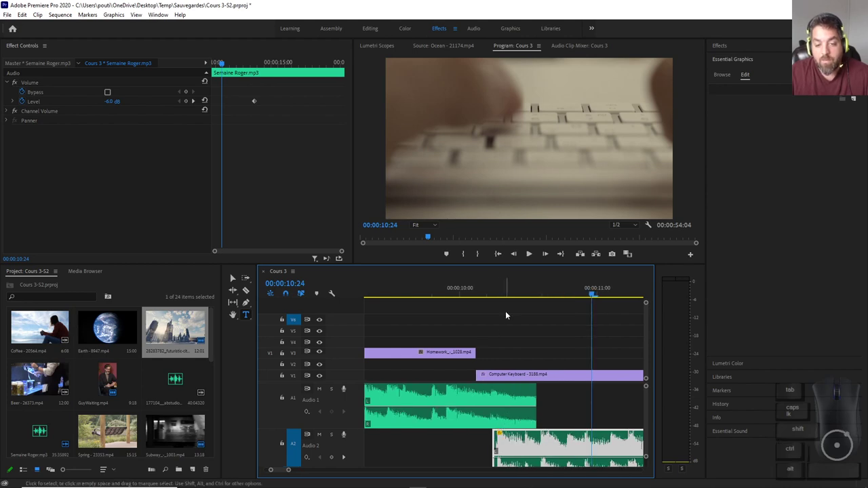
Add a volume Level keyframe at the start of the A2 music copy, at 00:00:10:06.
left_click(488, 294)
left_click(492, 294)
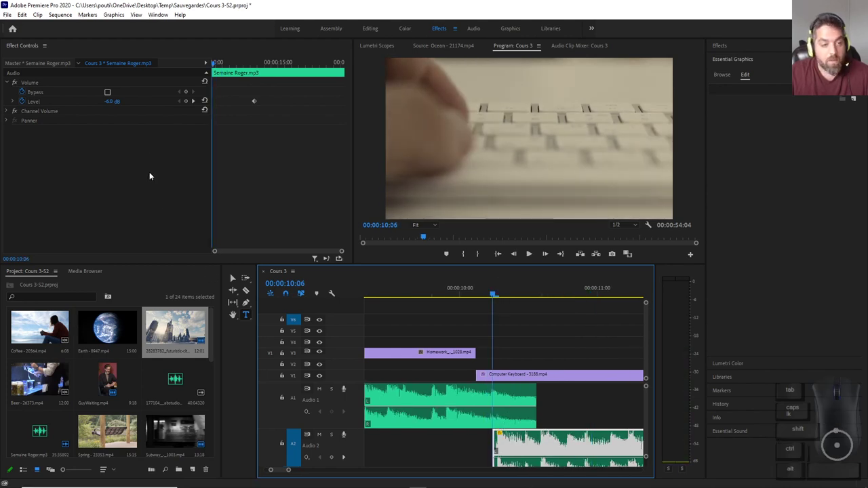
left_click(188, 101)
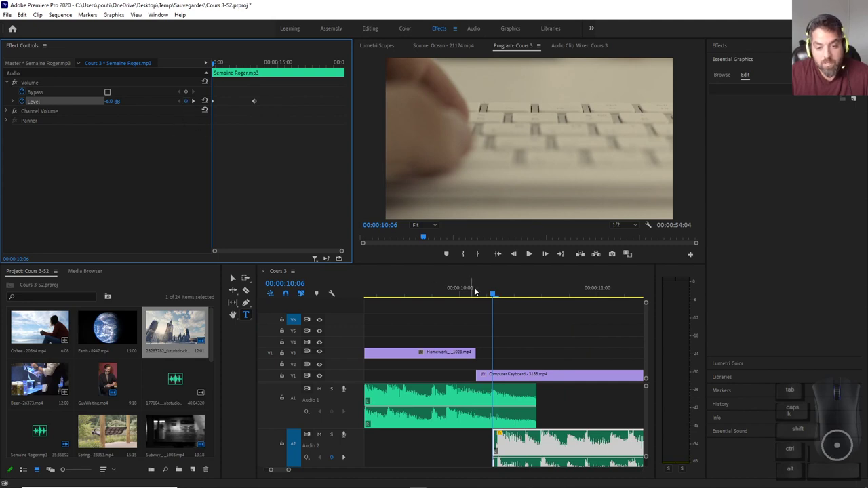
Try to fade the A2 music copy's Level to -∞ with a keyframe at 00:00:10:14, then return to 00:00:10:06.
left_click_drag(492, 294, 535, 308)
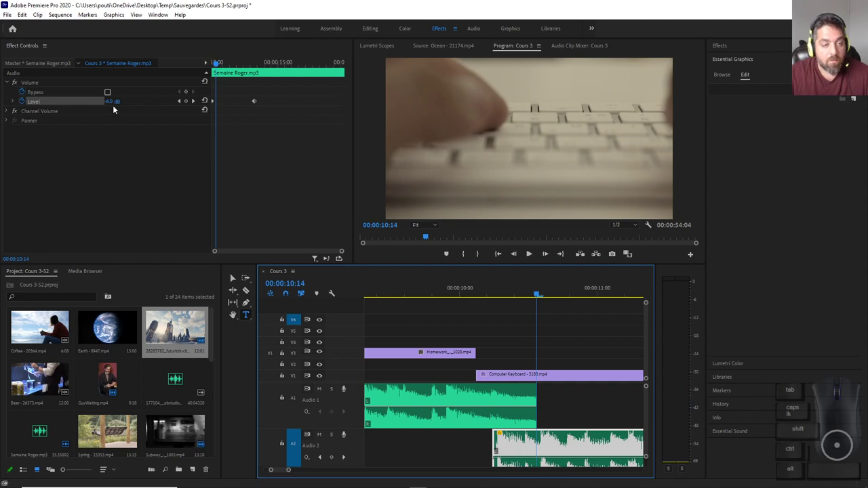
left_click_drag(113, 105, 82, 105)
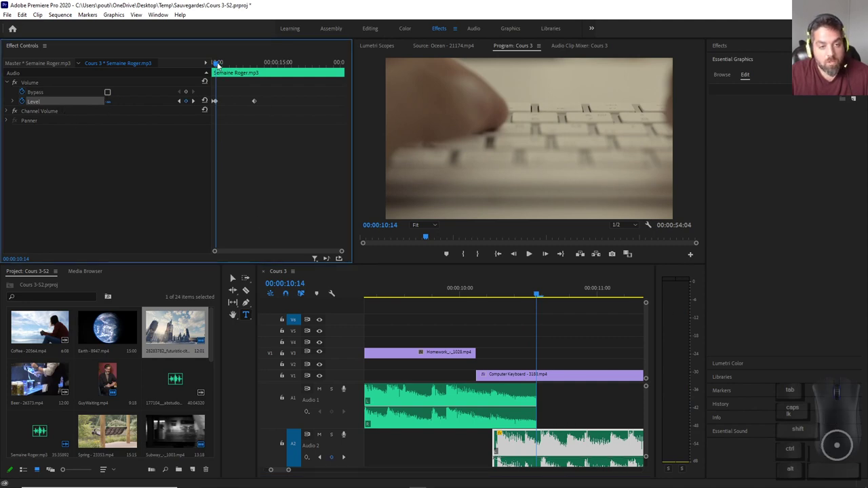
left_click_drag(217, 64, 209, 69)
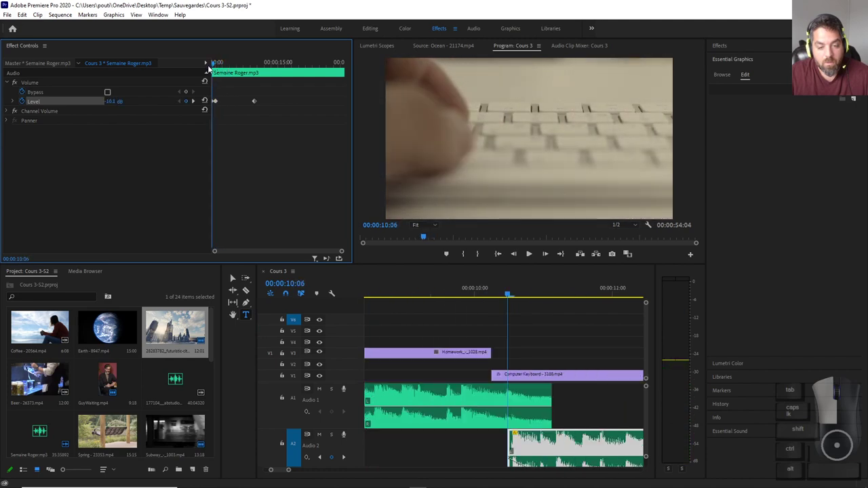
Select the A1 music clip and enlarge the audio tracks around its overlap with the A2 copy.
key("minus")
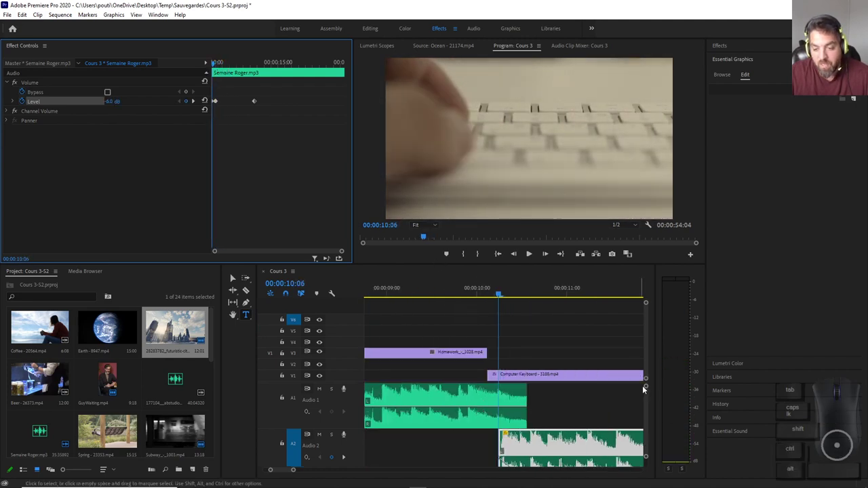
left_click_drag(647, 397, 644, 423)
mouse_move(529, 452)
left_mouse_down()
mouse_move(530, 426)
mouse_move(526, 437)
left_mouse_up()
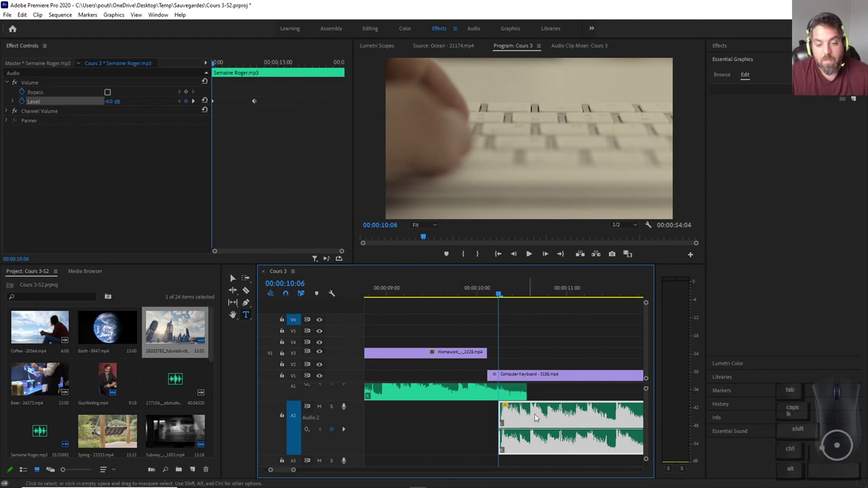
left_click(469, 397)
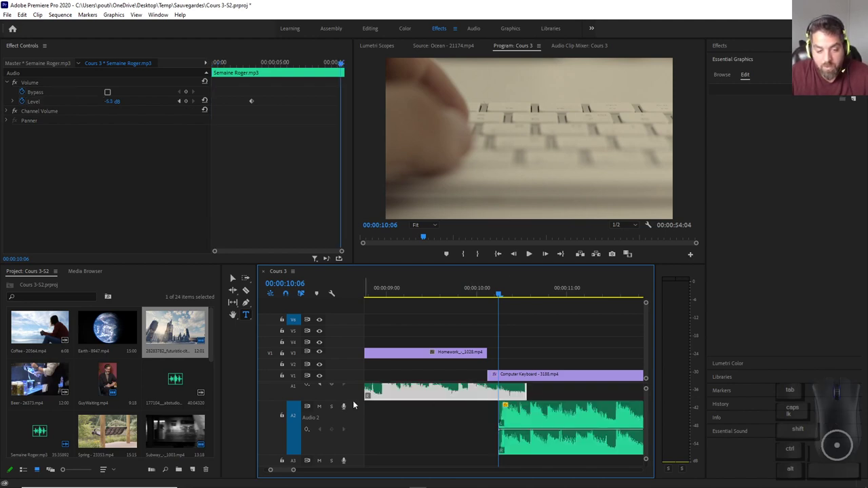
left_click_drag(354, 401, 354, 408)
scroll(519, 428, "up", 2)
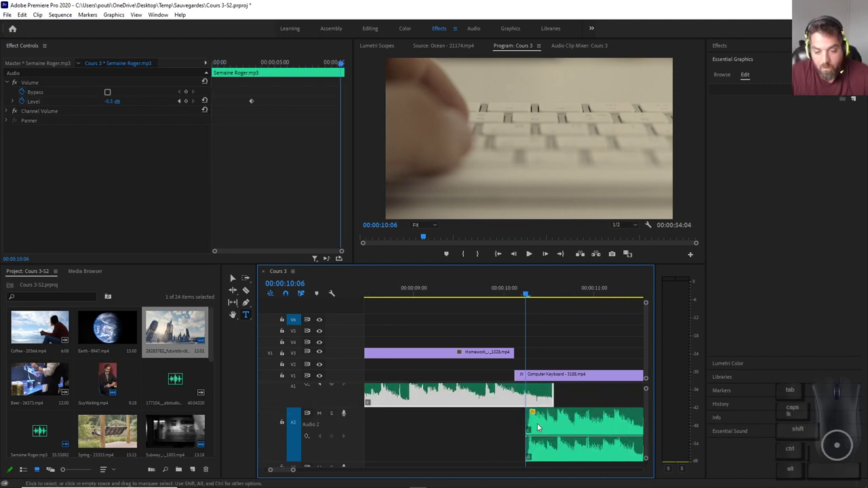
scroll(635, 407, "up", 3)
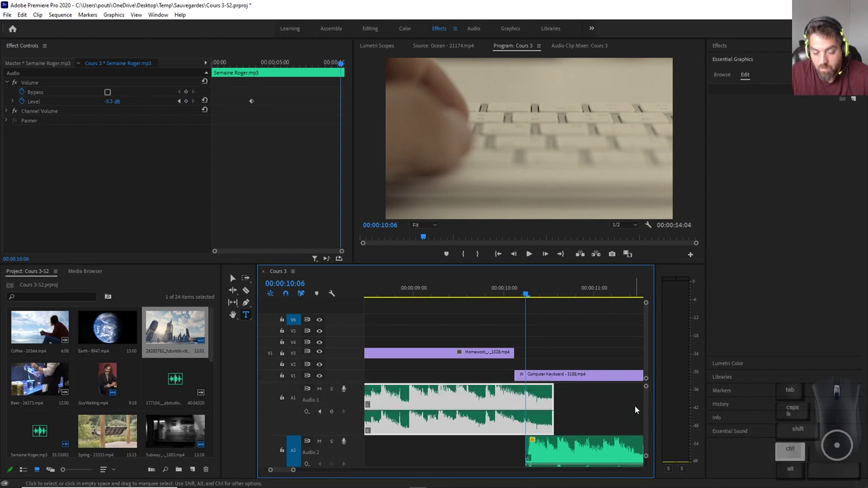
scroll(630, 409, "up", 2)
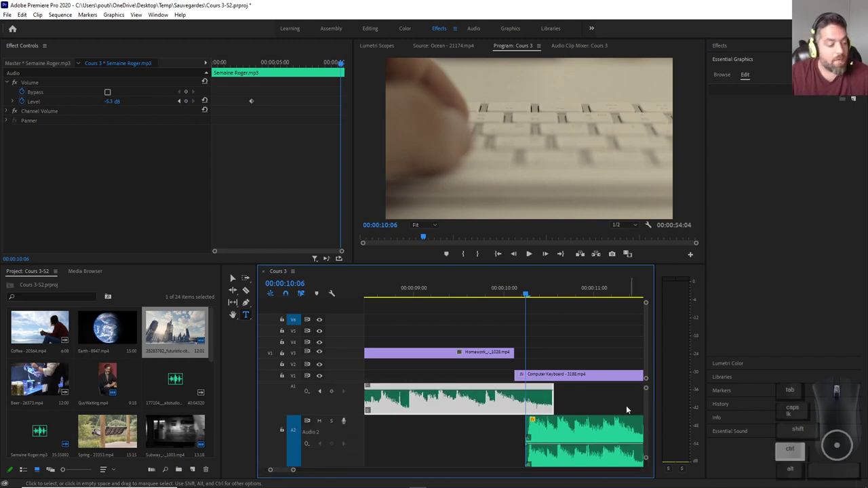
Add a volume Level keyframe to the A1 music clip at 00:00:10:06, where the A2 copy starts.
scroll(625, 408, "down", 2)
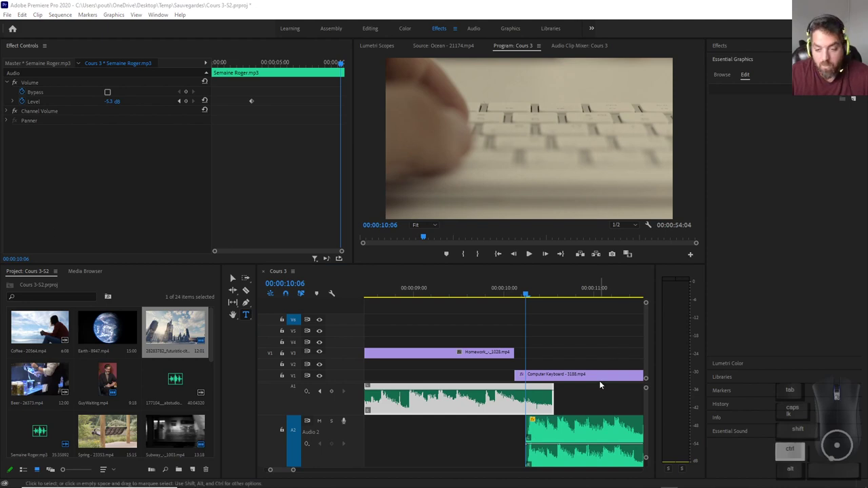
scroll(642, 409, "down", 2)
scroll(550, 385, "up", 3)
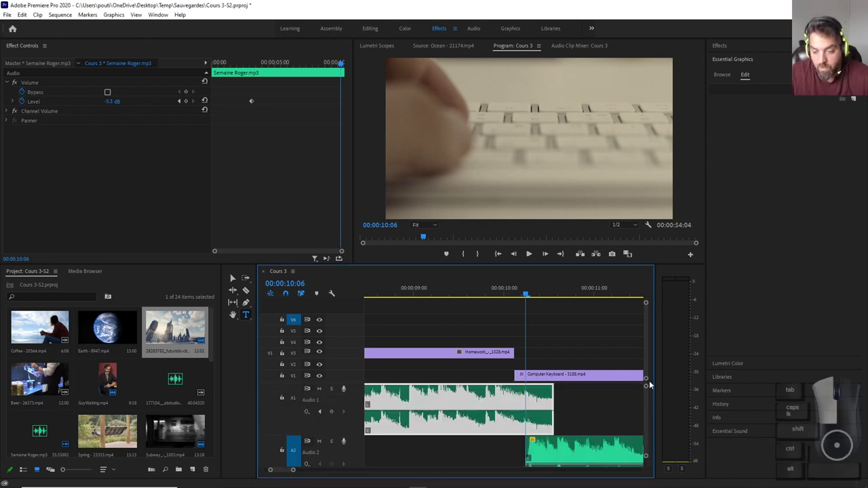
left_click(527, 293)
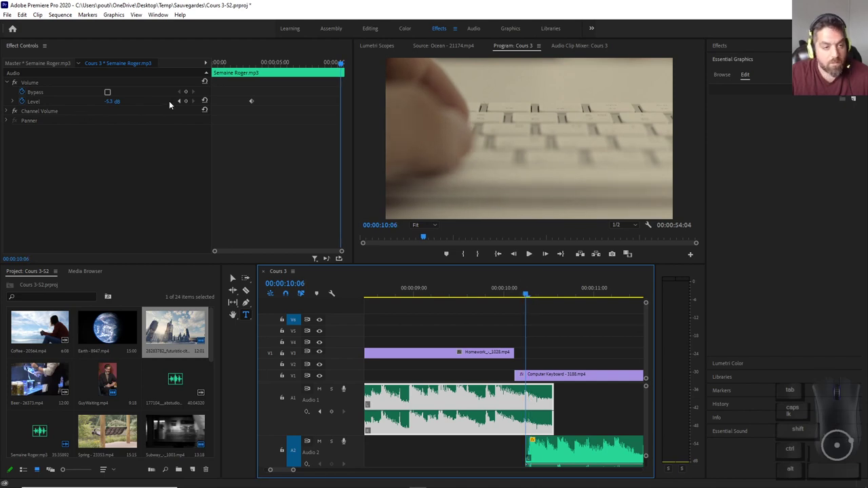
left_click(185, 100)
Fade the A1 music out by adding a Level keyframe at its end, 00:00:10:14, lowered to -∞.
left_click(528, 296)
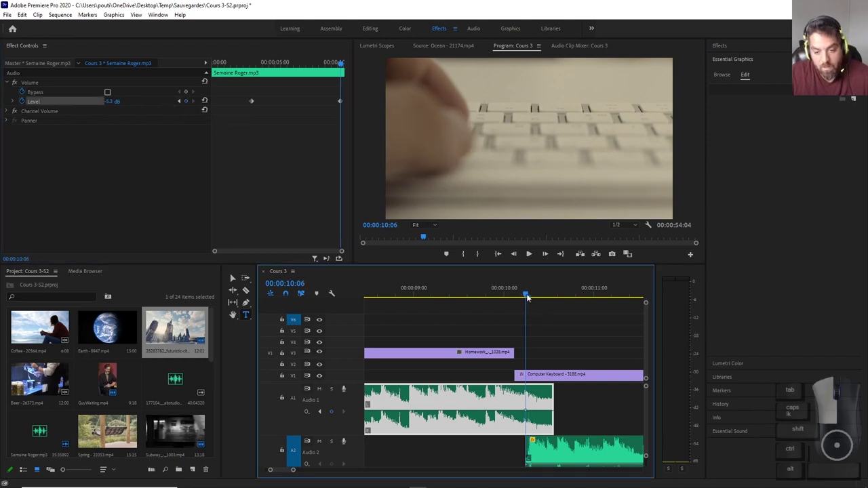
left_click_drag(528, 297, 554, 296)
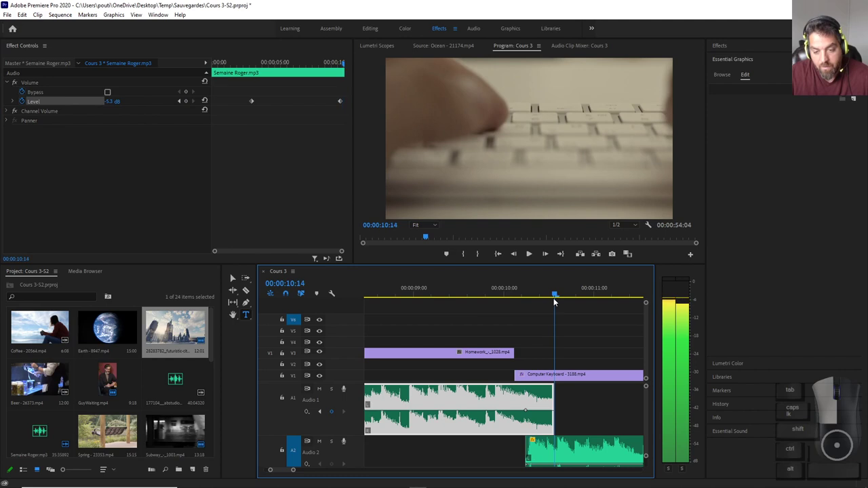
left_click(186, 101)
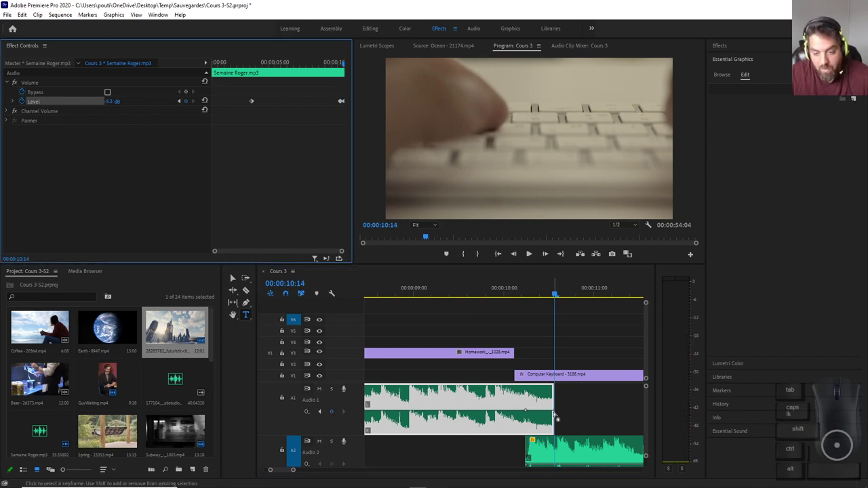
left_click_drag(555, 415, 553, 427)
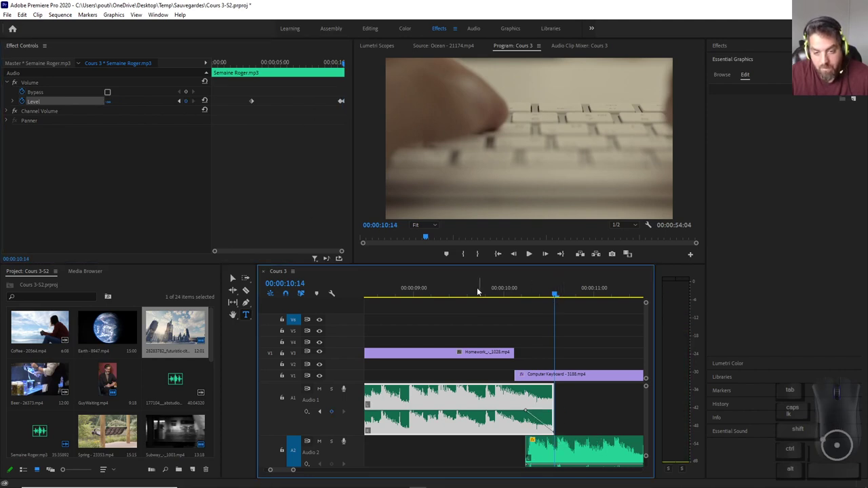
Play the faded music overlap, then the whole sequence from the start to check the soundtrack.
left_click(455, 291)
key("space")
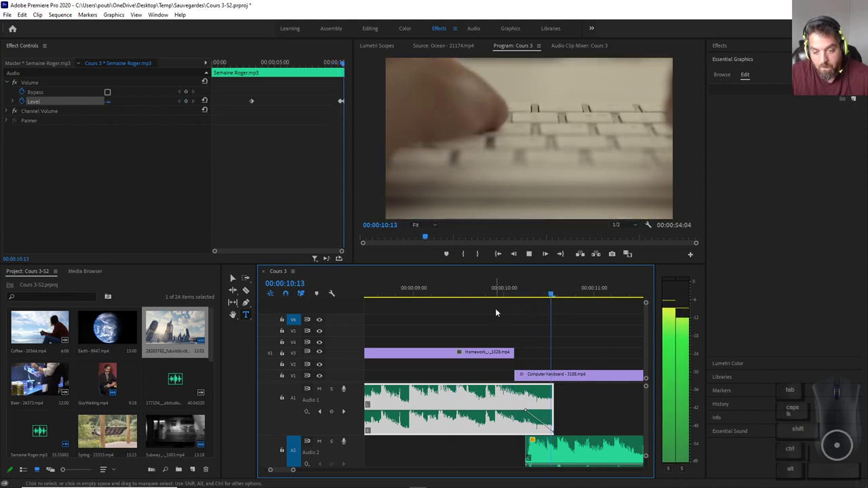
key("space")
scroll(536, 350, "down", 5, "alt")
scroll(478, 351, "down", 3, "alt")
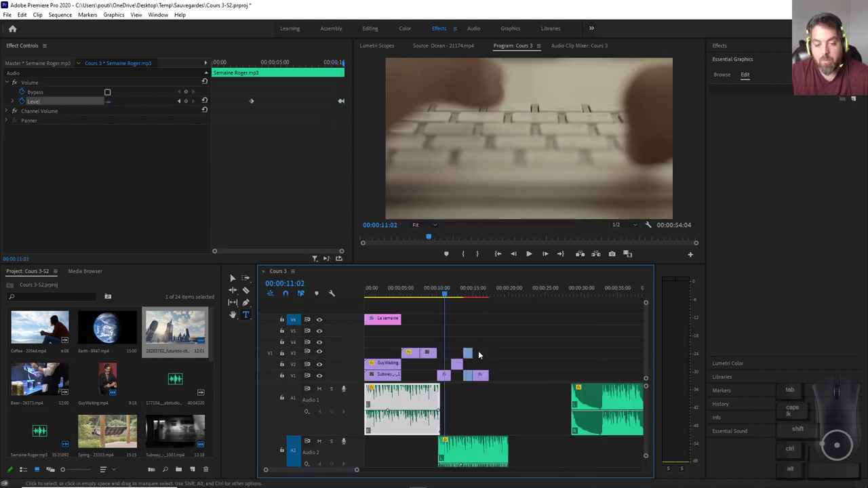
left_click_drag(382, 292, 355, 295)
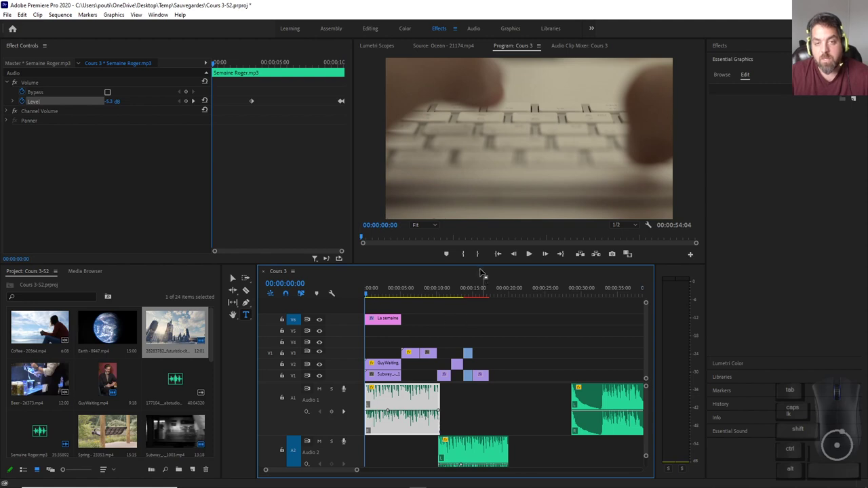
key("space")
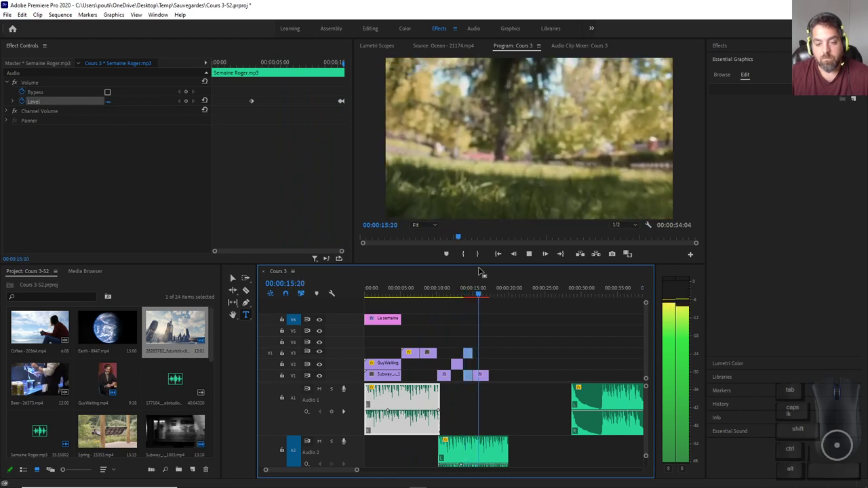
key("space")
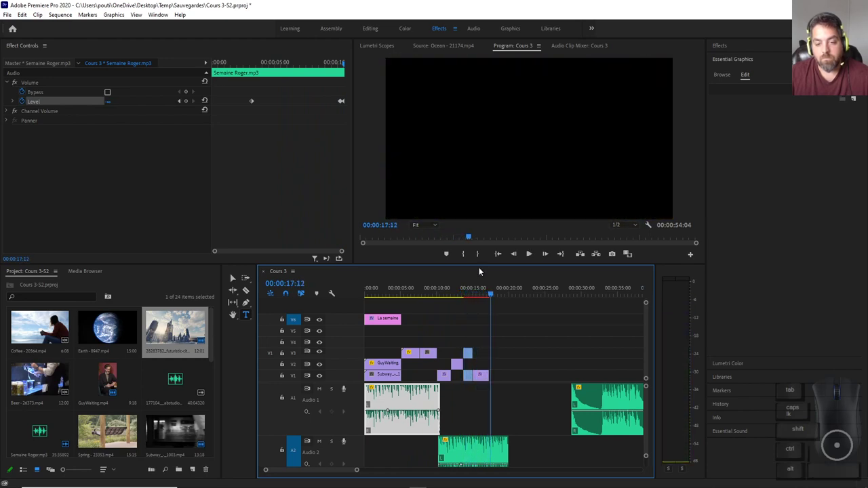
Delete the leftover music clip on A1 that lies beyond the end of the video clips.
left_click(611, 427)
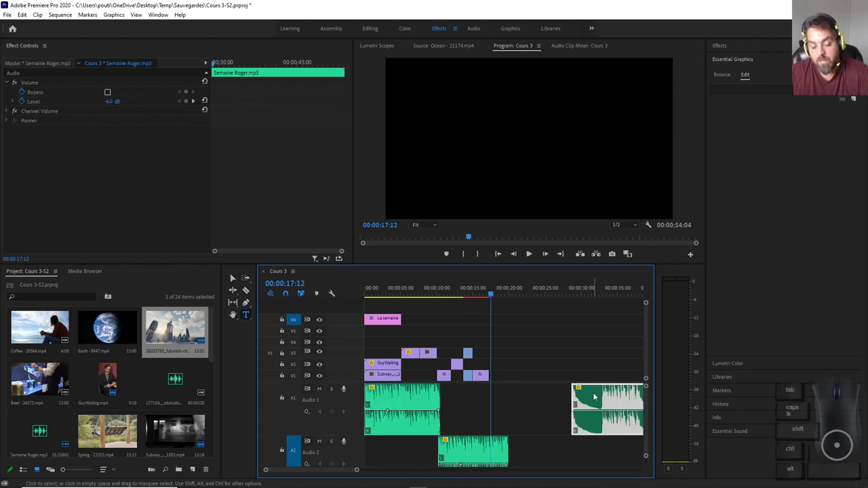
key("Delete")
Trim the end of the A2 music copy to the end of the last video clip, at 00:00:17:08.
scroll(487, 314, "up", 3)
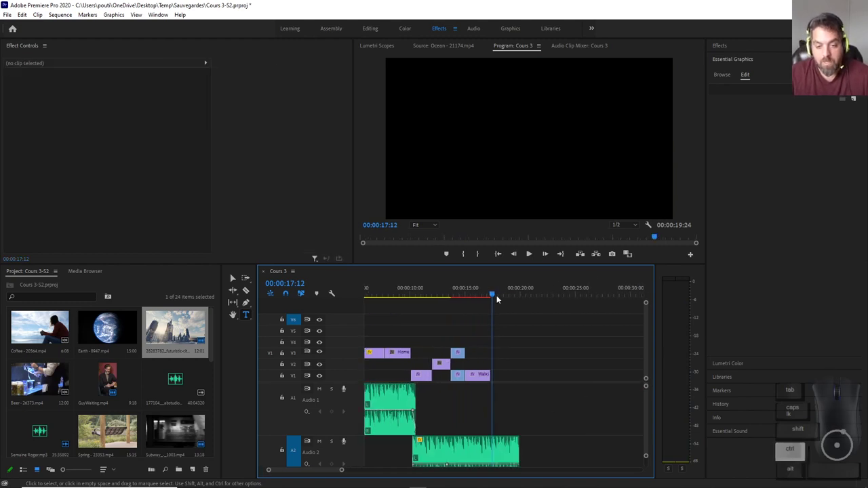
left_click_drag(496, 299, 490, 297)
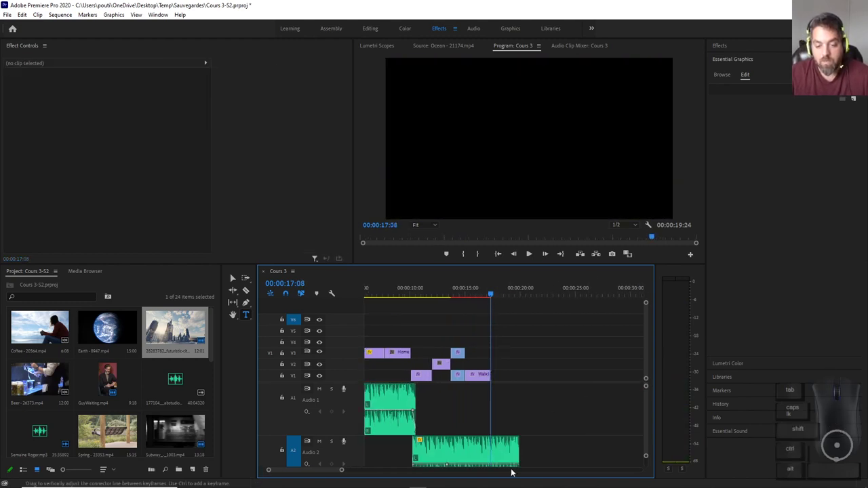
left_click_drag(516, 454, 490, 454)
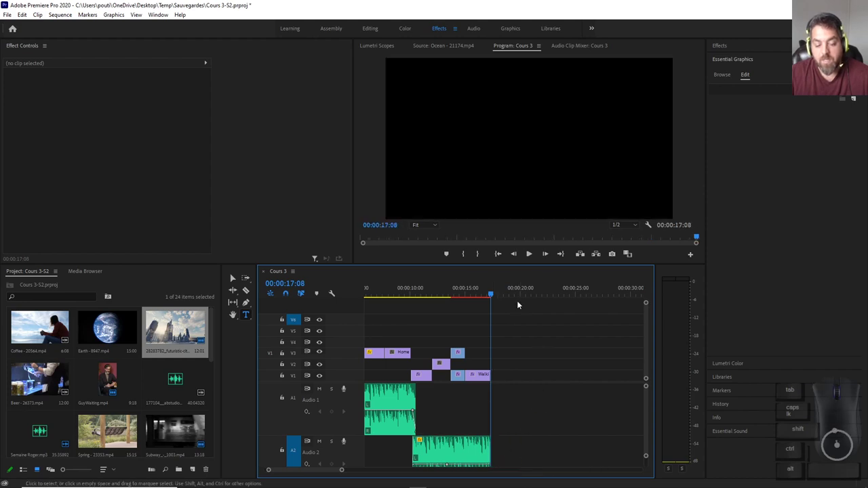
Extend the end of the A2 music copy to 00:00:23:18 and split the clip at 00:00:15:06.
left_click(437, 292)
key("space")
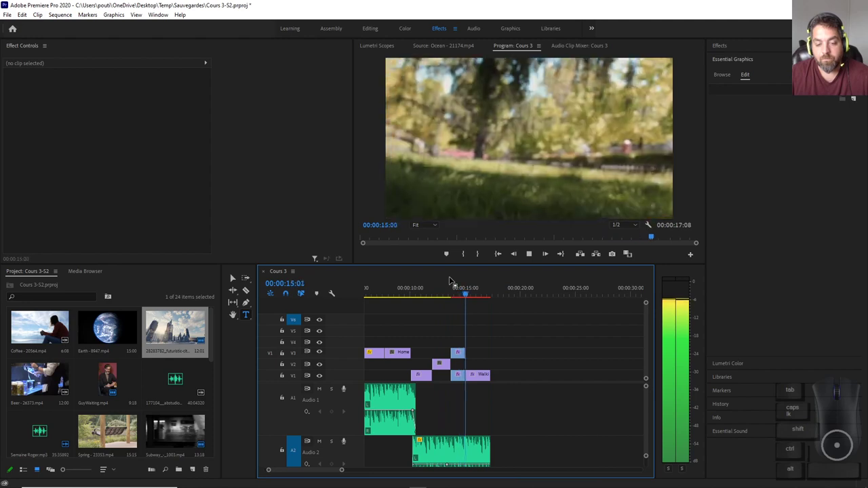
key("space")
left_click(474, 454)
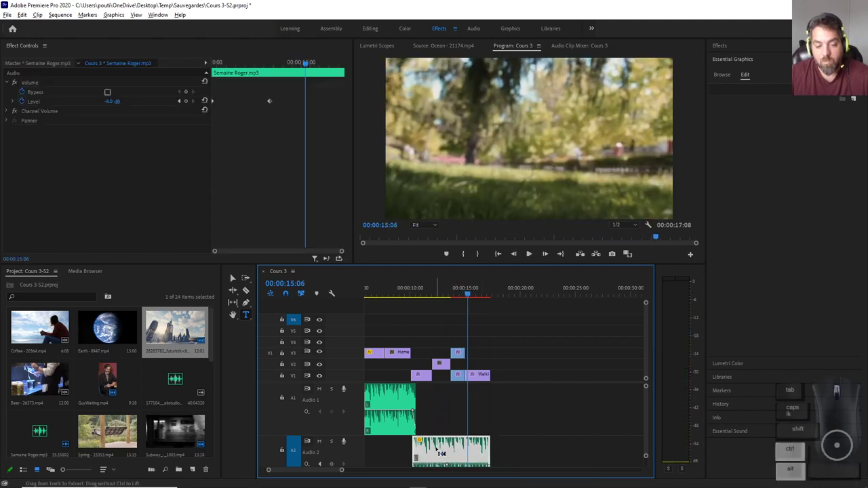
scroll(495, 460, "up", 2)
left_click_drag(509, 460, 604, 461)
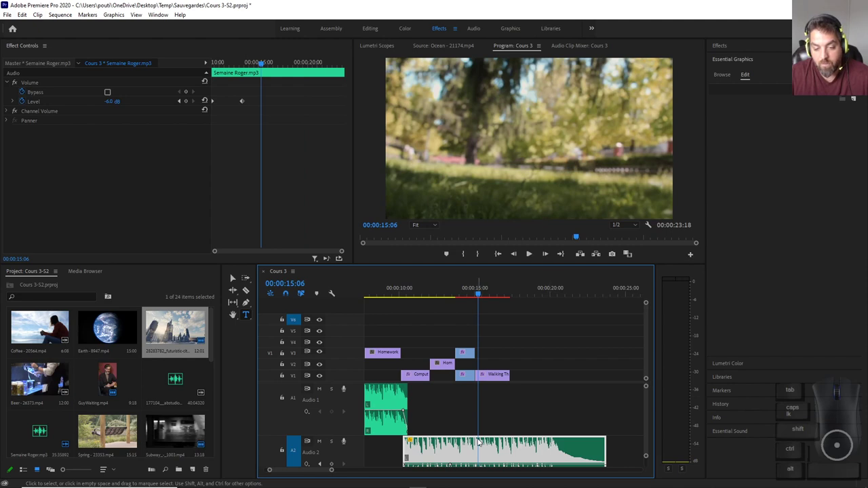
key("ctrl+k")
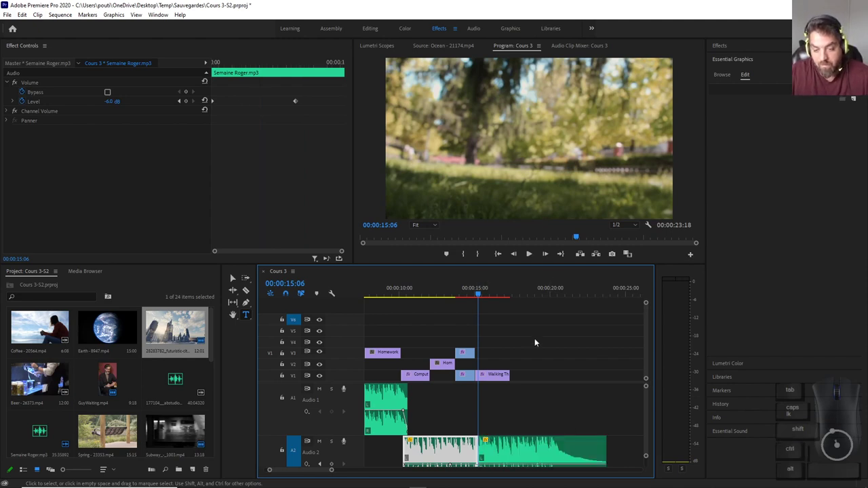
Split the A2 music again at 00:00:20:09, where its ending fade begins, and ripple delete the middle section.
left_click_drag(547, 296, 556, 296)
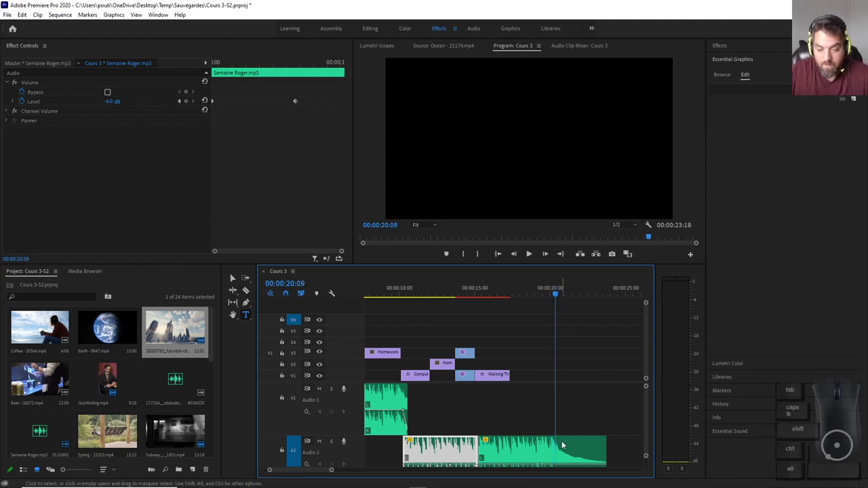
left_click(562, 445)
key("ctrl+k")
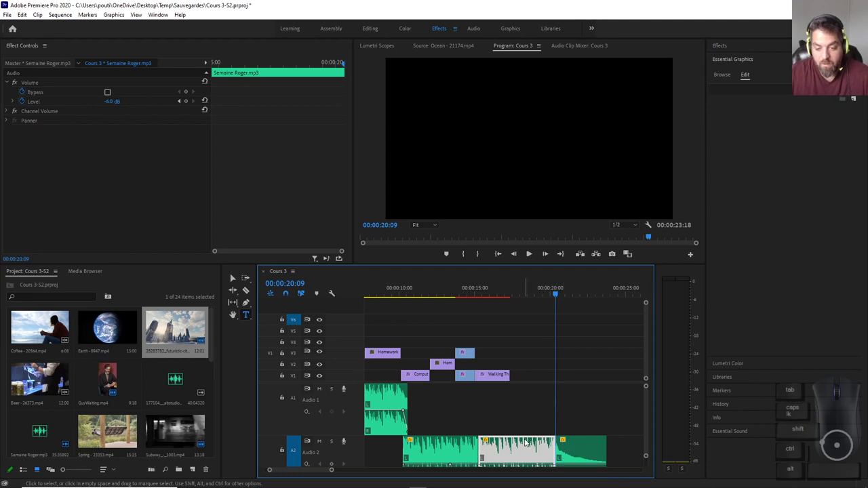
right_click(524, 445)
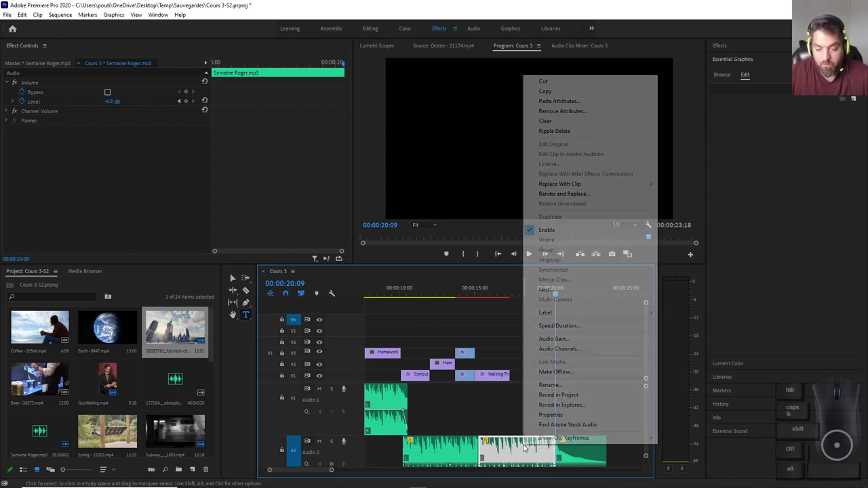
left_click(554, 130)
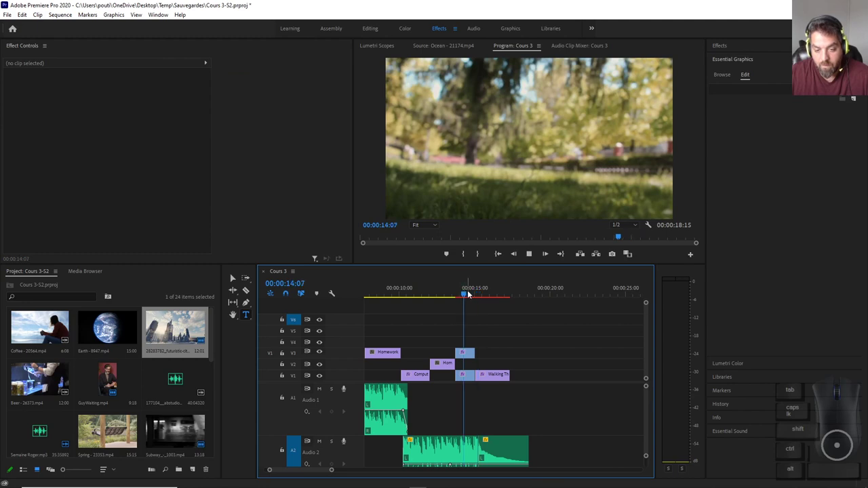
Play across the new A2 music joint and trim the ending piece to 00:00:17:08, level with the last video clip.
key("space")
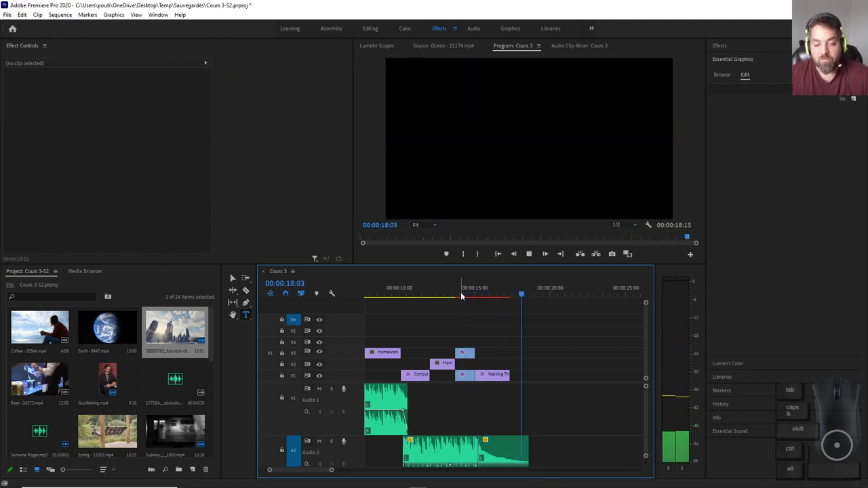
key("space")
left_click_drag(526, 446, 509, 446)
scroll(536, 333, "down", 5)
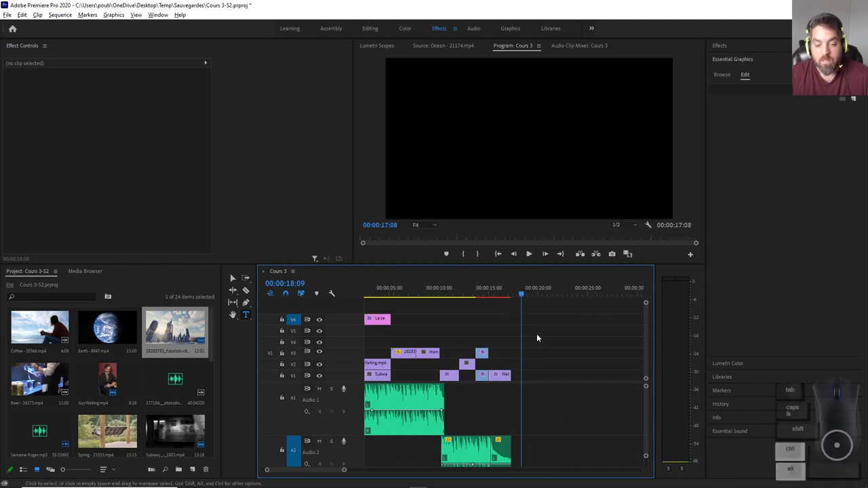
Save the project with the playhead at the sequence start and open the media export settings.
left_click_drag(460, 293, 368, 287)
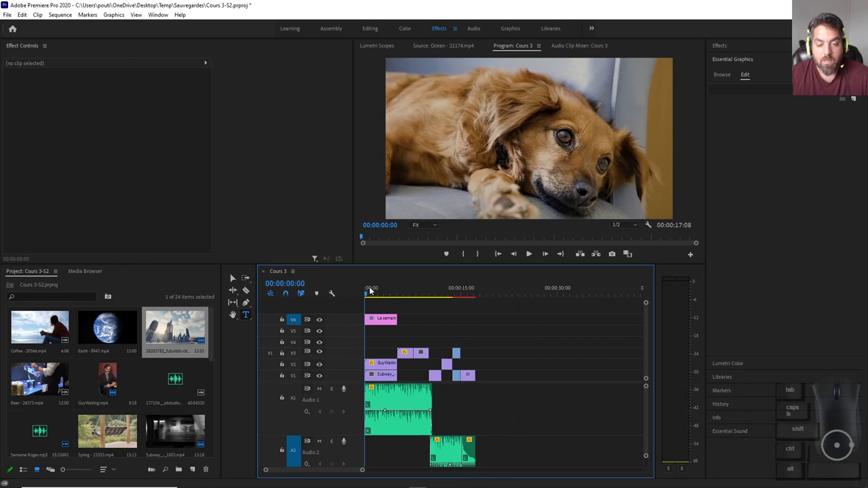
key("ctrl+s")
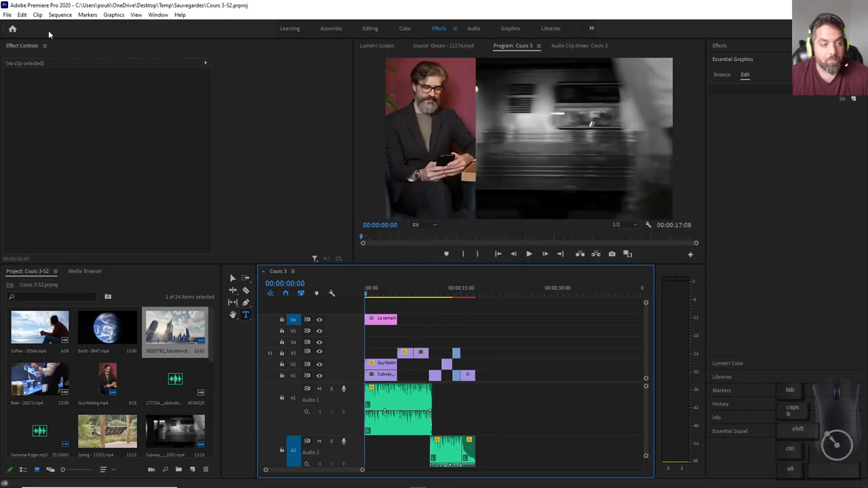
left_click(10, 15)
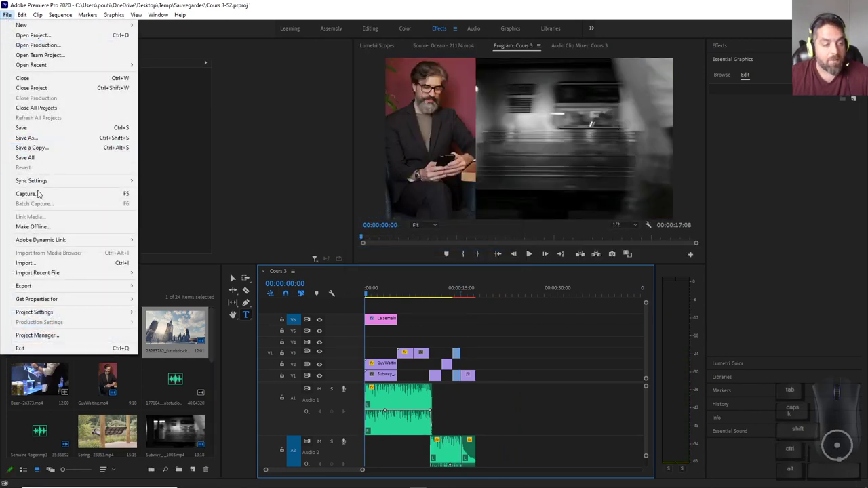
mouse_move(37, 286)
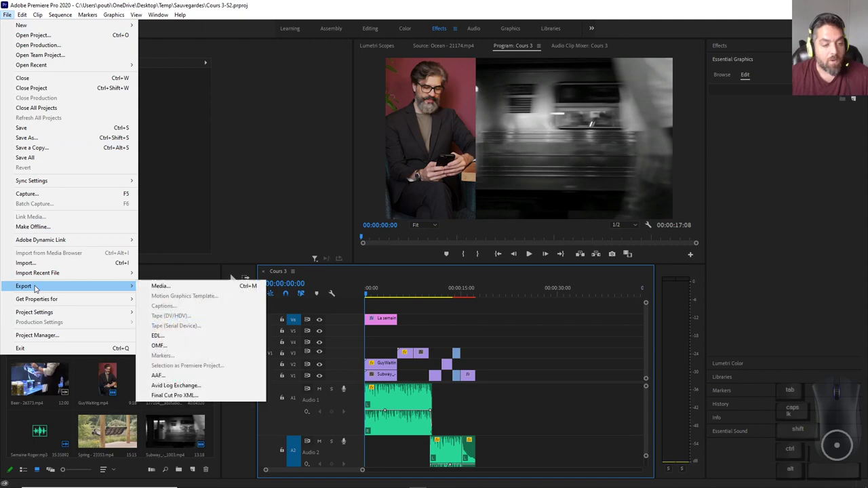
left_click(179, 288)
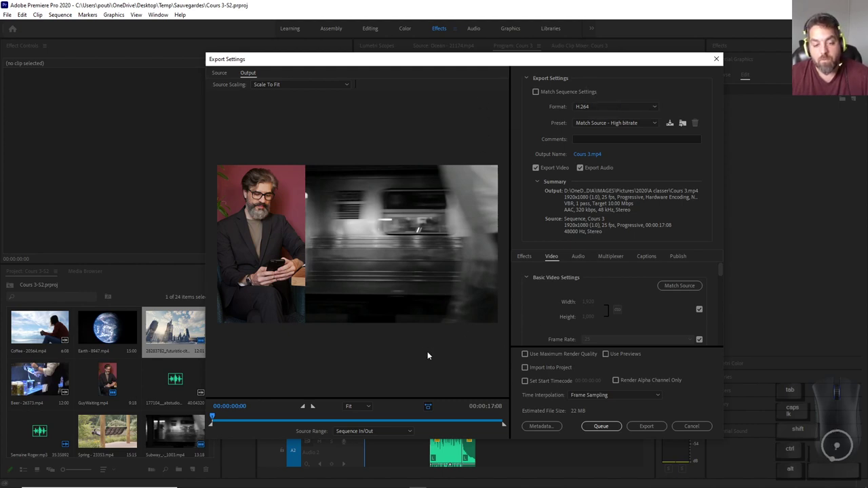
Set the export format to H.264 with the YouTube 1080p Full HD preset.
mouse_move(213, 422)
left_mouse_down()
mouse_move(507, 422)
mouse_move(212, 416)
left_mouse_up()
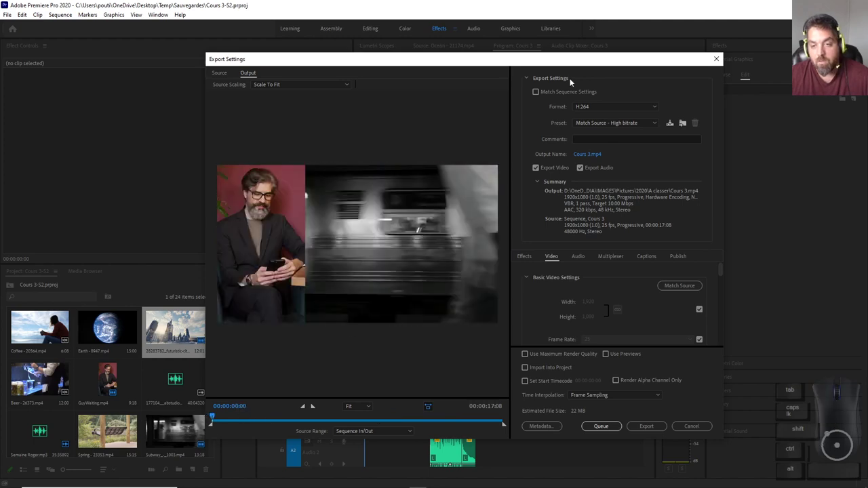
left_click(595, 106)
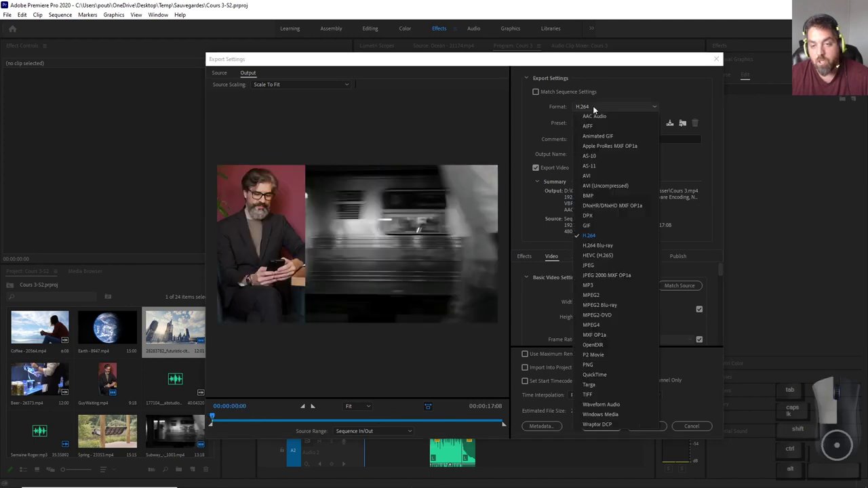
left_click(603, 233)
left_click(624, 122)
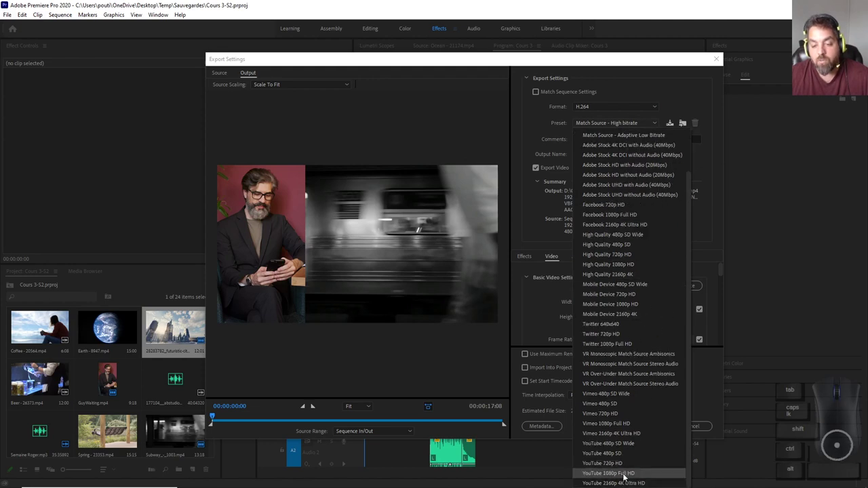
left_click(625, 474)
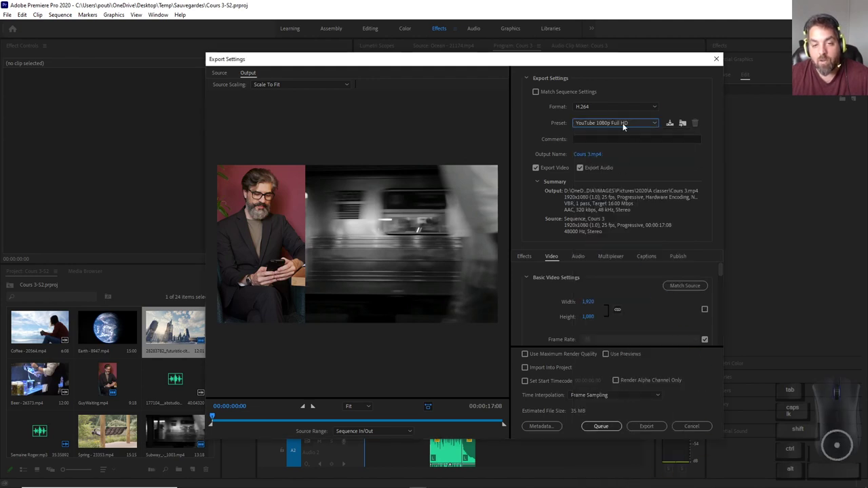
Review the preset's video settings, including frame size, frame rate, encoding and bitrate.
left_click_drag(722, 272, 722, 278)
scroll(687, 292, "down", 10)
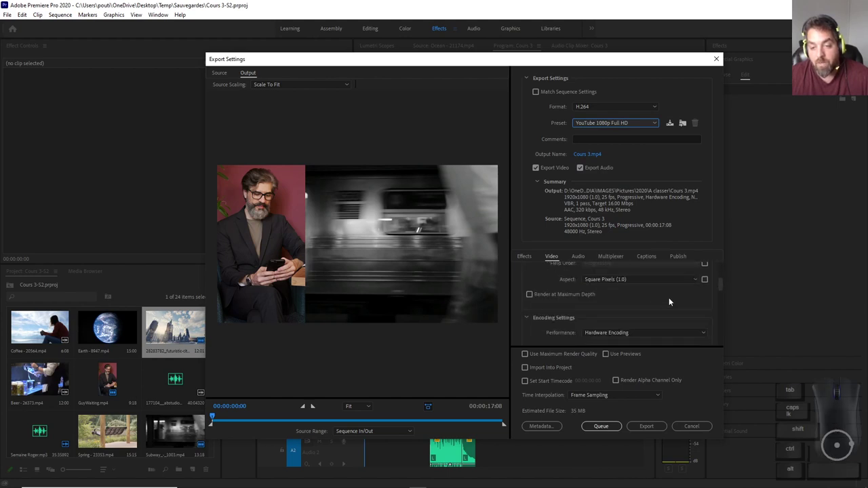
scroll(654, 297, "up", 8)
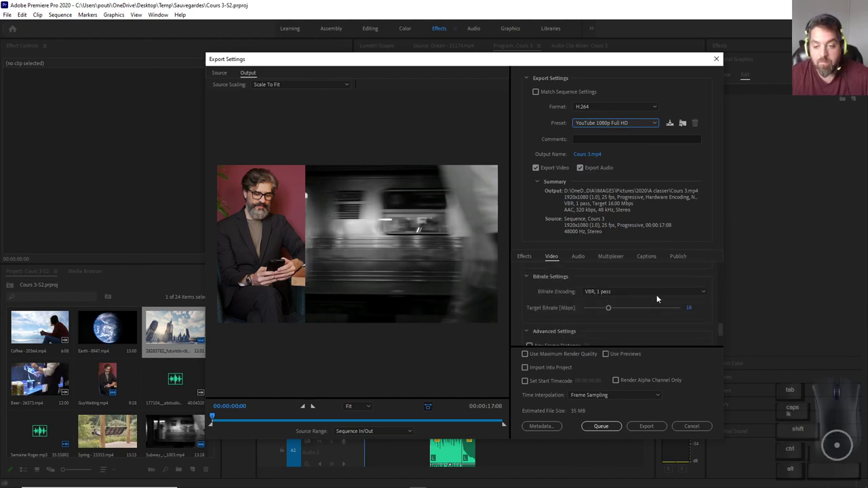
scroll(691, 318, "up", 5)
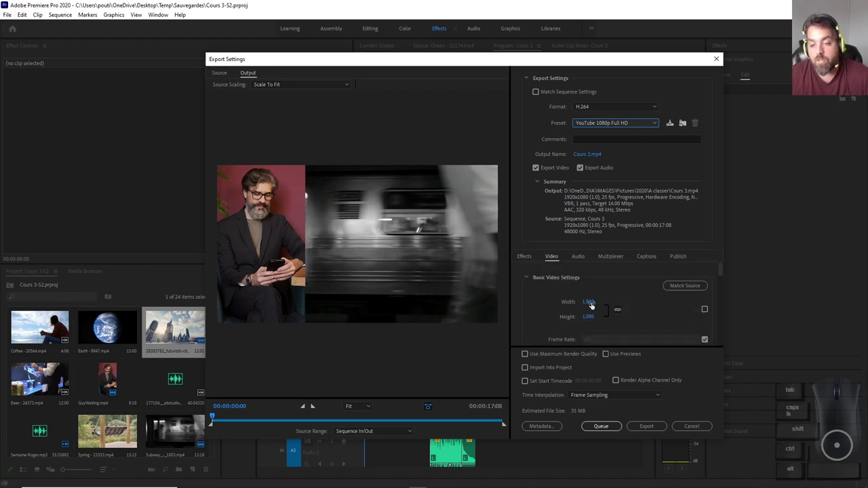
scroll(640, 307, "down", 5)
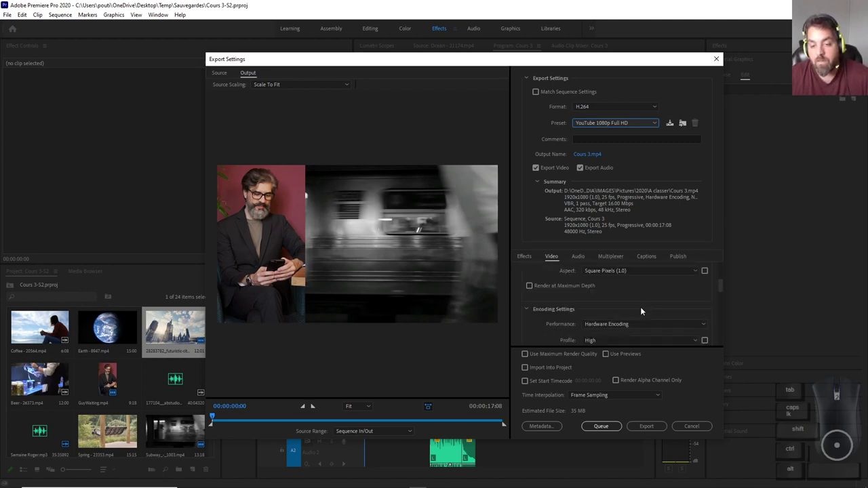
scroll(655, 304, "up", 5)
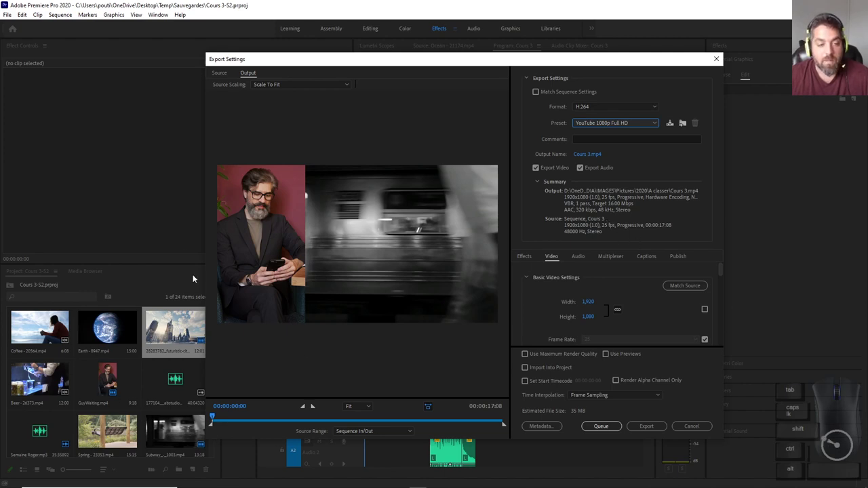
scroll(611, 299, "down", 2)
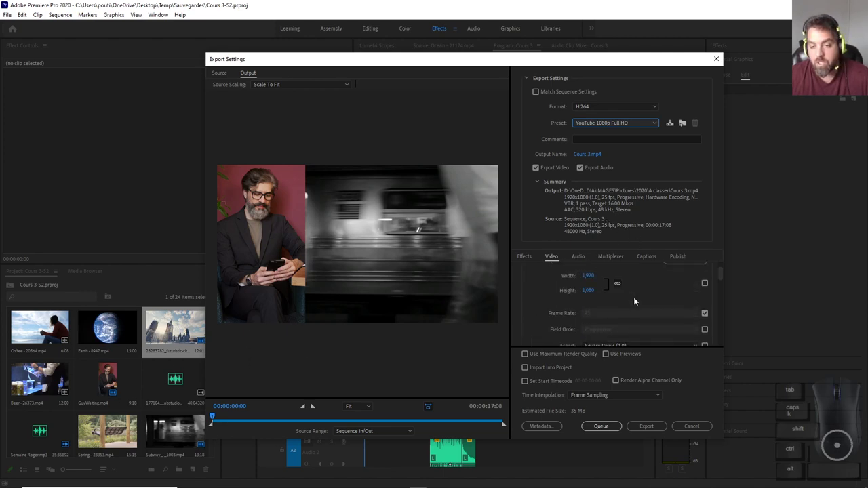
left_click(585, 123)
left_click(616, 479)
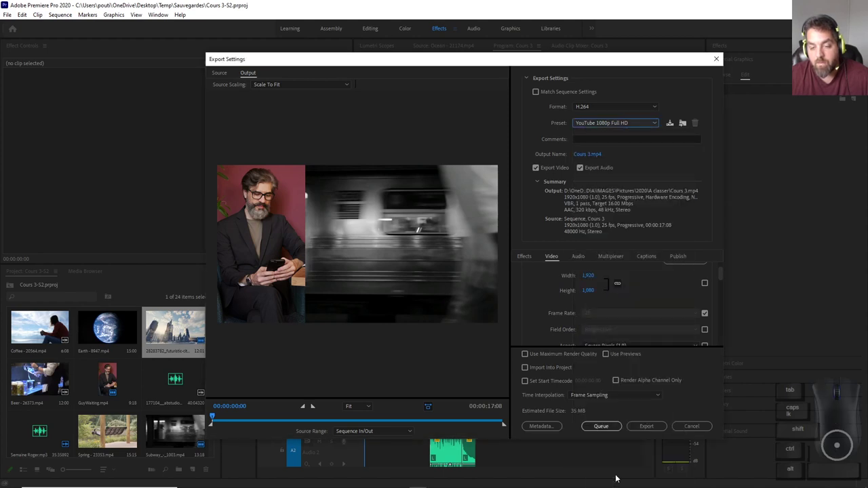
Stop the export frame rate from matching the source, try 30 fps, and set it to 29.97 fps.
mouse_move(719, 272)
left_mouse_down()
mouse_move(731, 334)
mouse_move(728, 271)
left_mouse_up()
left_click(704, 321)
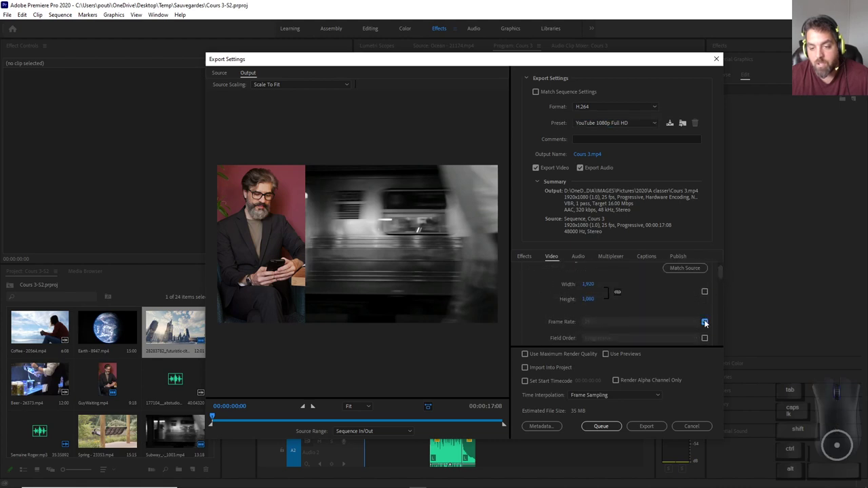
left_click(622, 321)
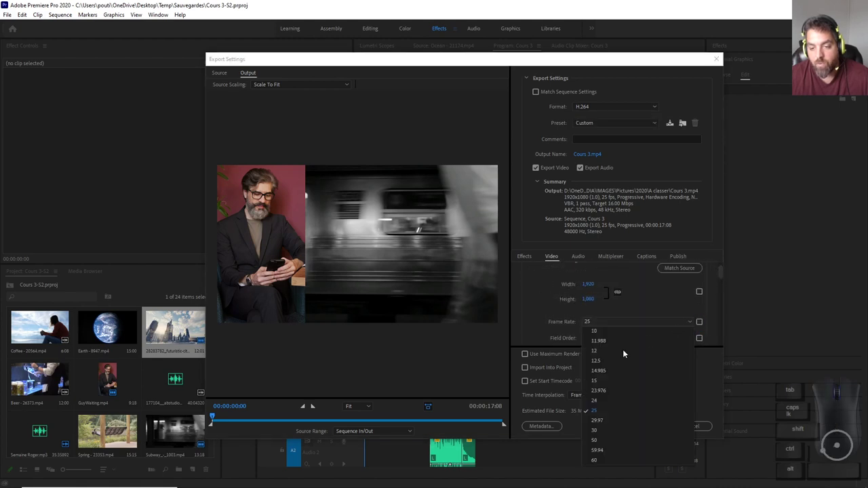
left_click(595, 430)
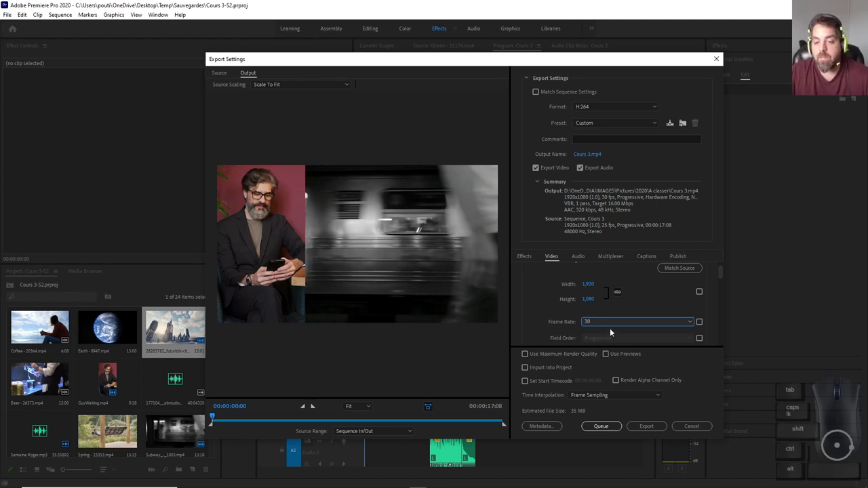
left_click(691, 322)
left_click(655, 392)
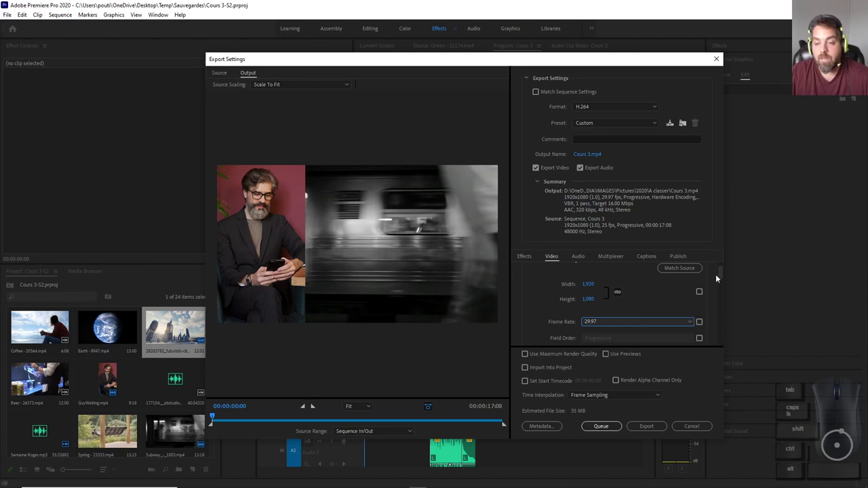
left_click_drag(719, 270, 707, 274)
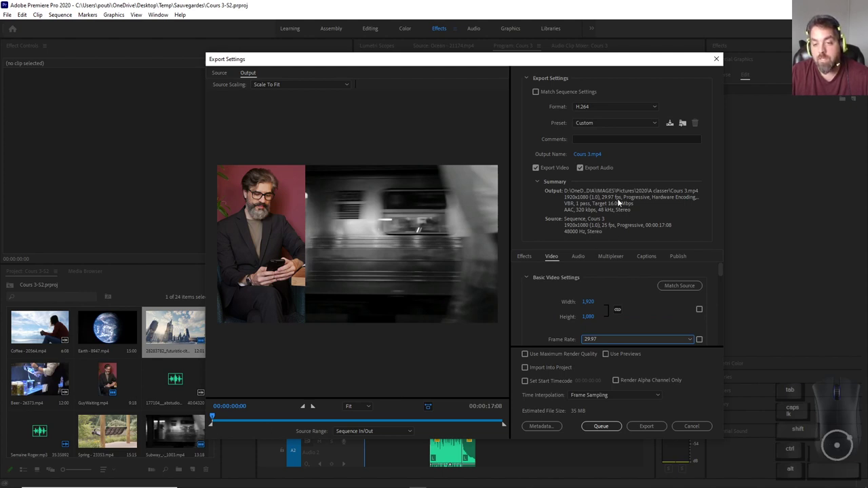
left_click(600, 125)
left_click(693, 100)
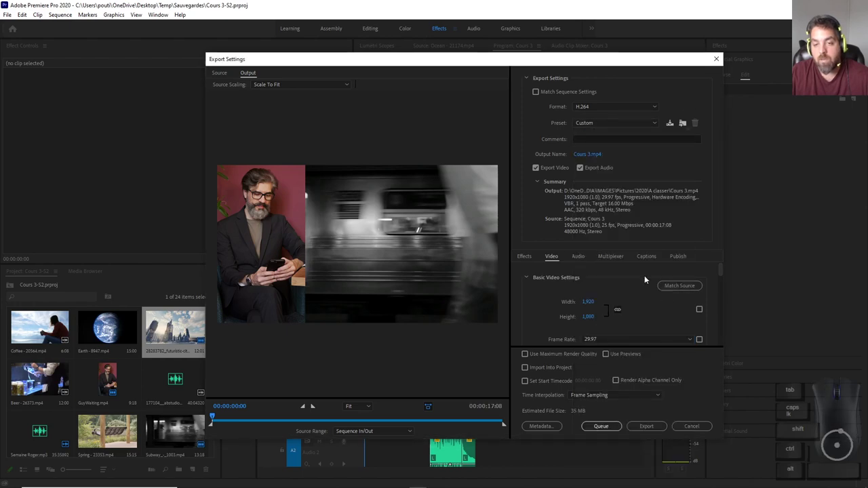
Open the output file's save location and go to ST-JEROME\COURS\582-D41-MA-Traitement des medias\Cours\C4.
left_click(585, 155)
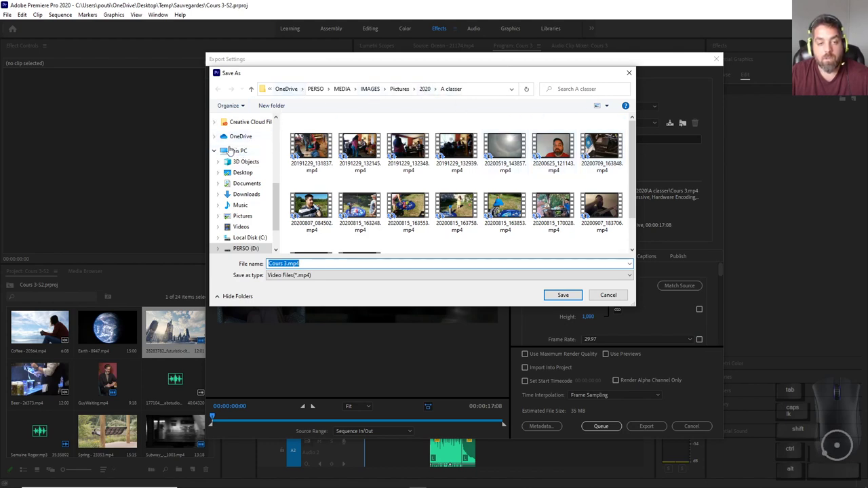
scroll(244, 156, "up", 3)
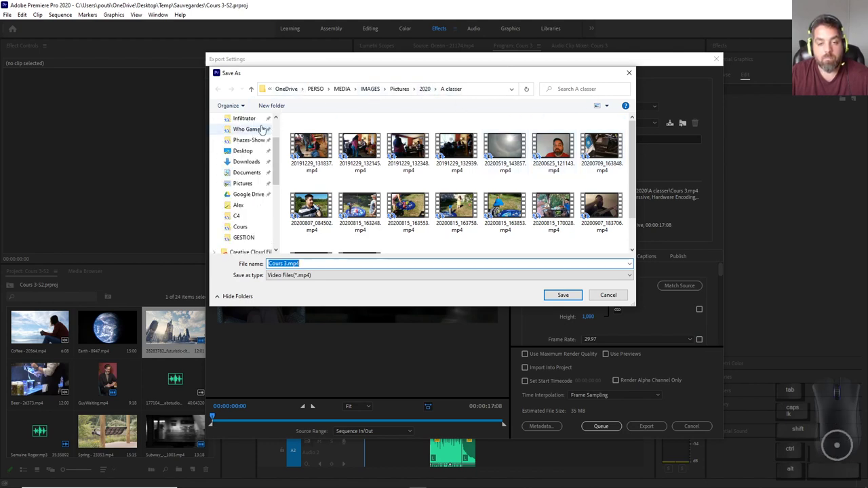
scroll(270, 131, "up", 2)
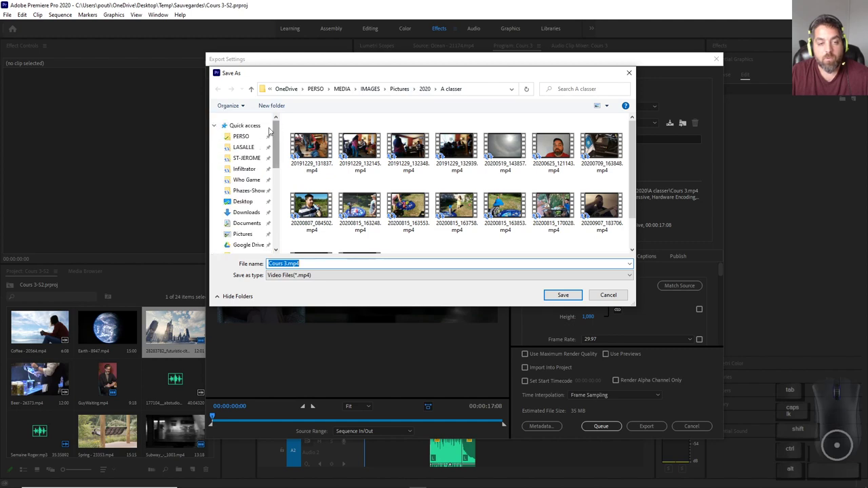
left_click(246, 157)
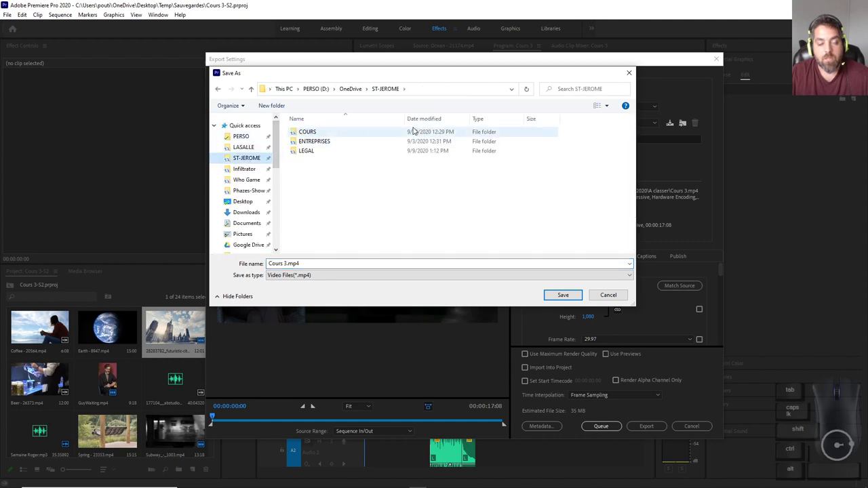
double_click(307, 131)
scroll(342, 213, "down", 1)
scroll(341, 210, "up", 1)
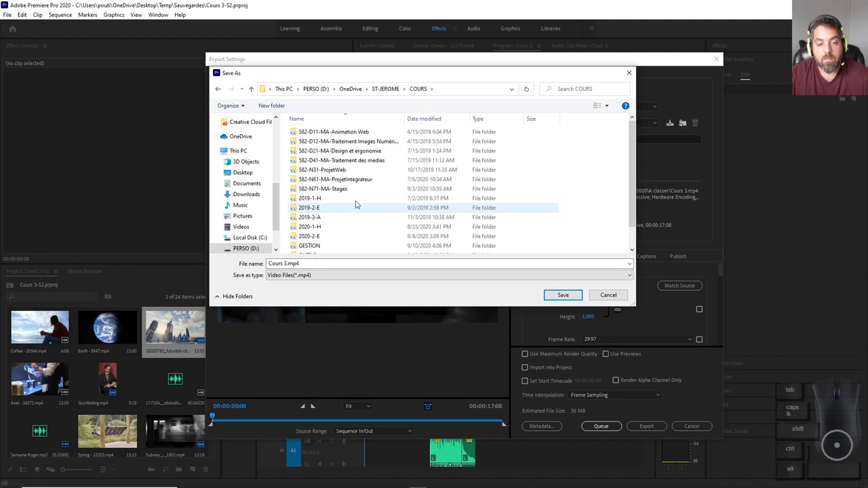
left_click(352, 161)
double_click(352, 161)
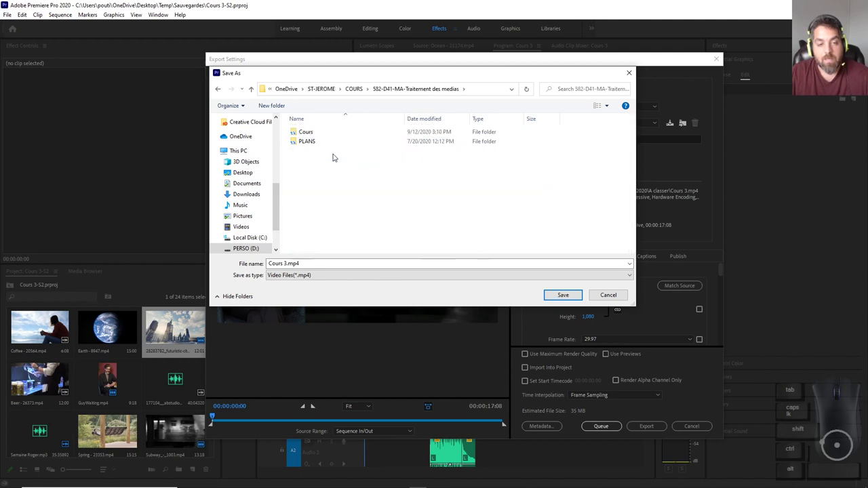
double_click(335, 132)
double_click(307, 142)
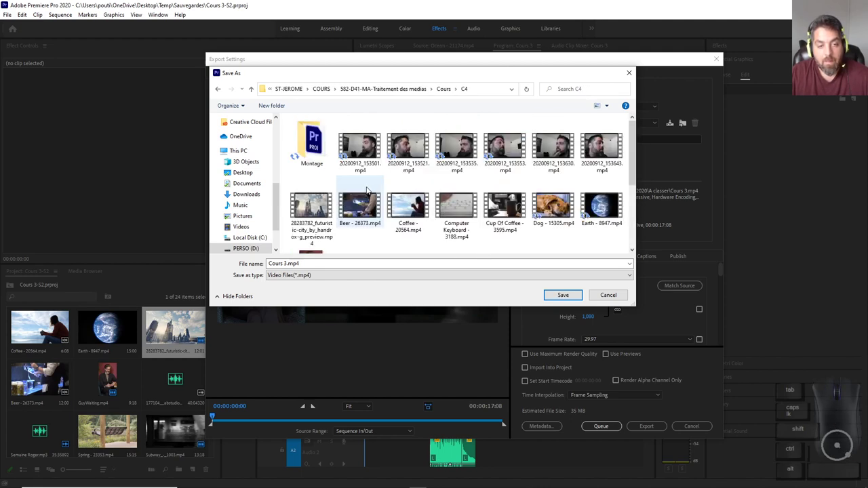
Create a folder named Sorties inside C4 and open it as the export destination.
left_click(271, 105)
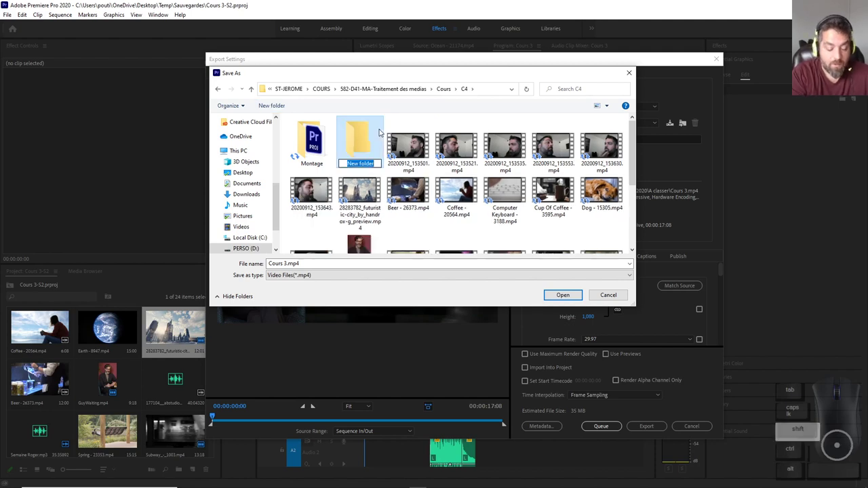
type("Sorties")
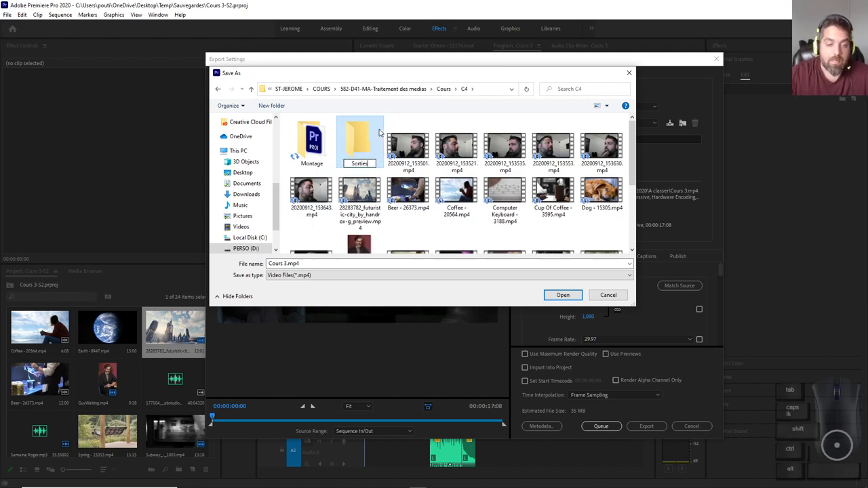
double_click(377, 134)
Name the output file Cours4-Roger and save the export destination.
left_click(290, 263)
key("ctrl+a")
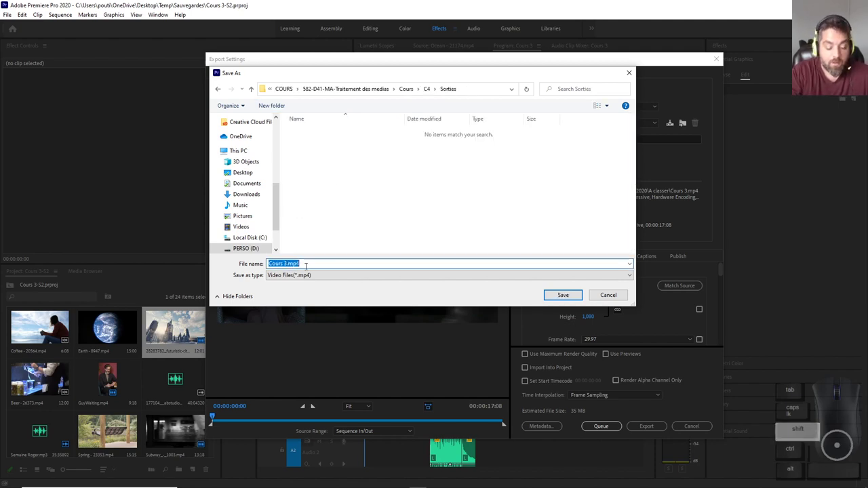
type("Cours4-")
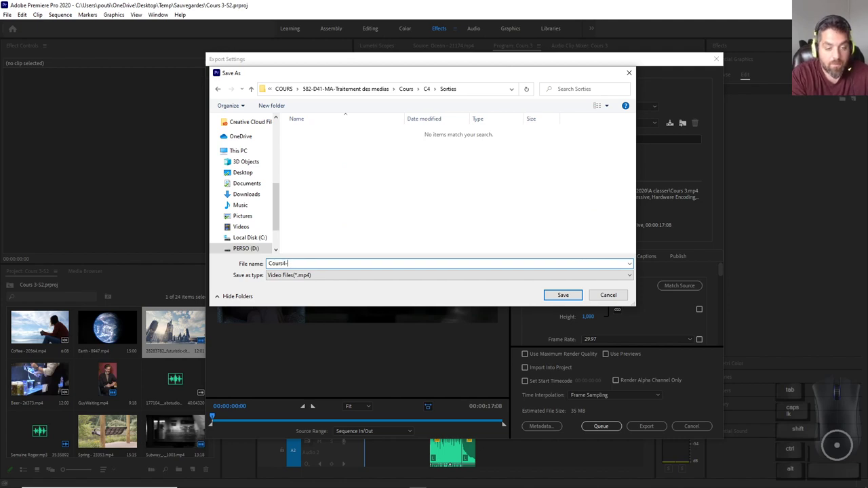
type("Roger")
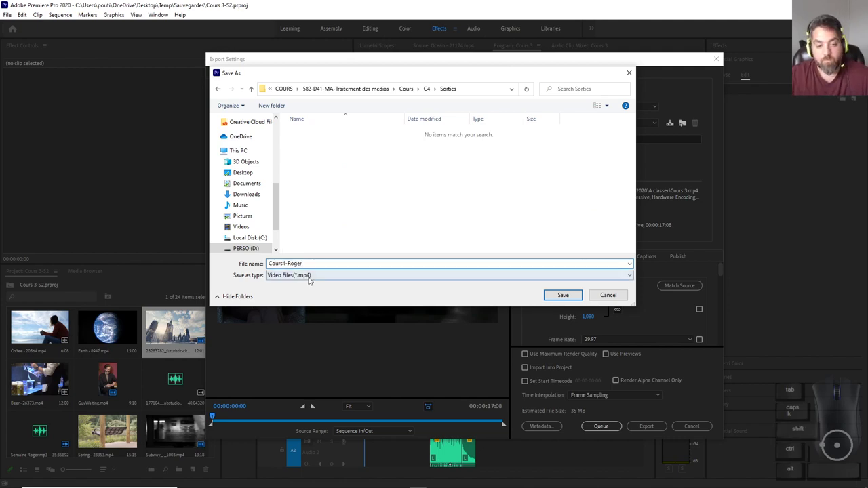
left_click(563, 295)
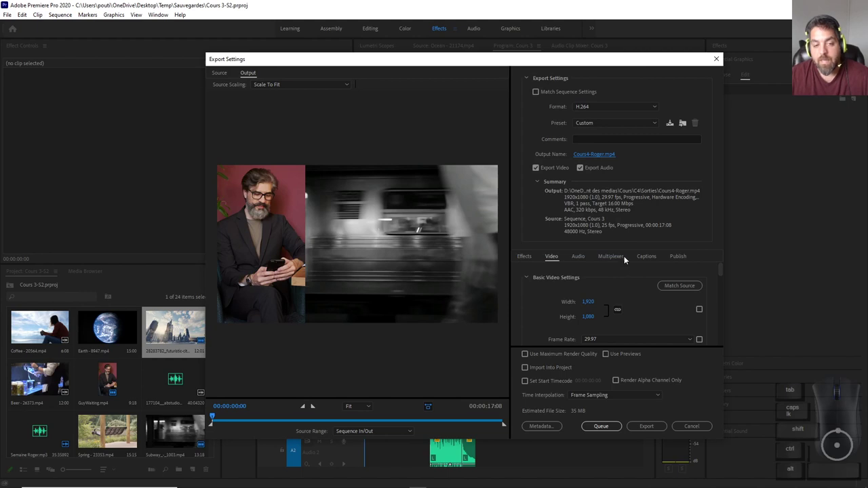
Switch audio export off and back on, and review the audio format, codec, sample rate, channels and quality settings.
left_click(580, 167)
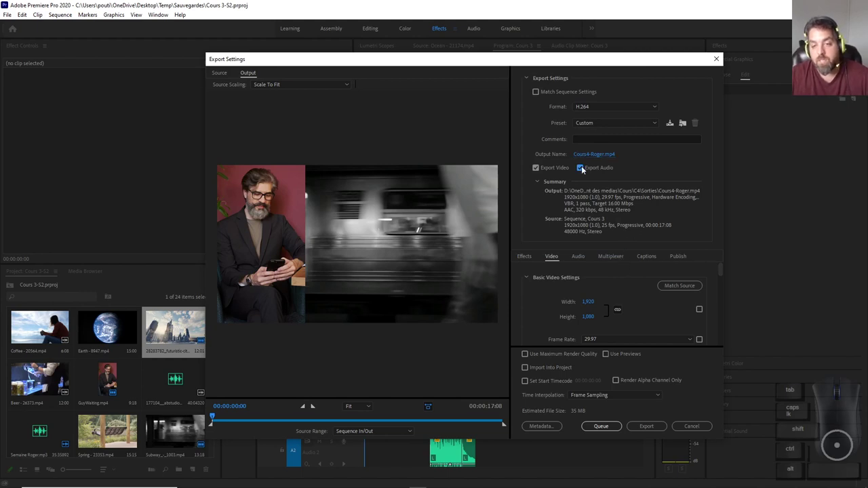
left_click(581, 167)
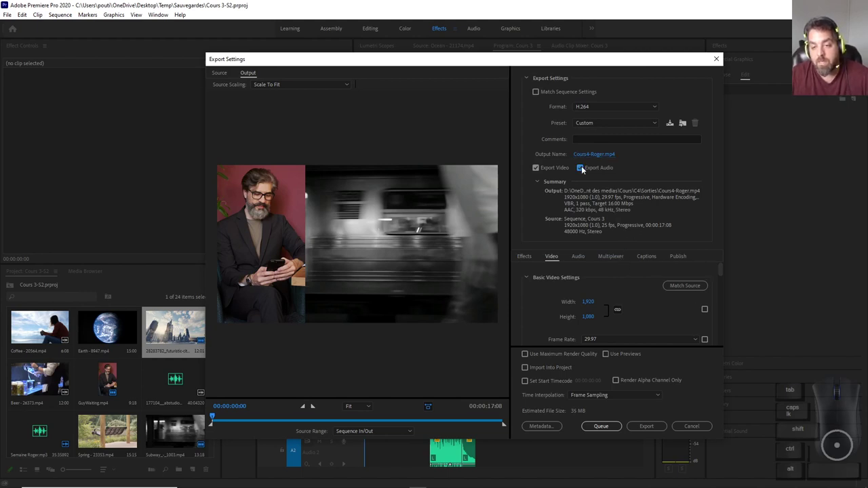
left_click(578, 256)
mouse_move(718, 289)
left_mouse_down()
mouse_move(723, 281)
mouse_move(739, 351)
mouse_move(727, 296)
left_mouse_up()
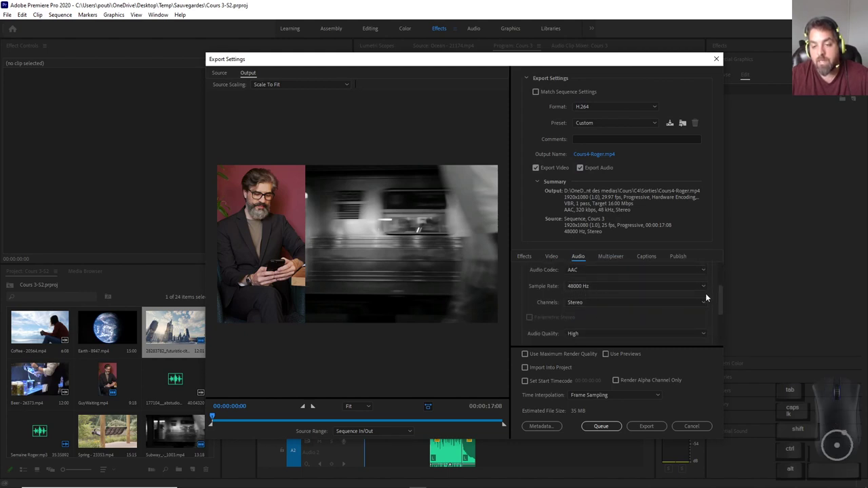
left_click_drag(717, 292, 721, 263)
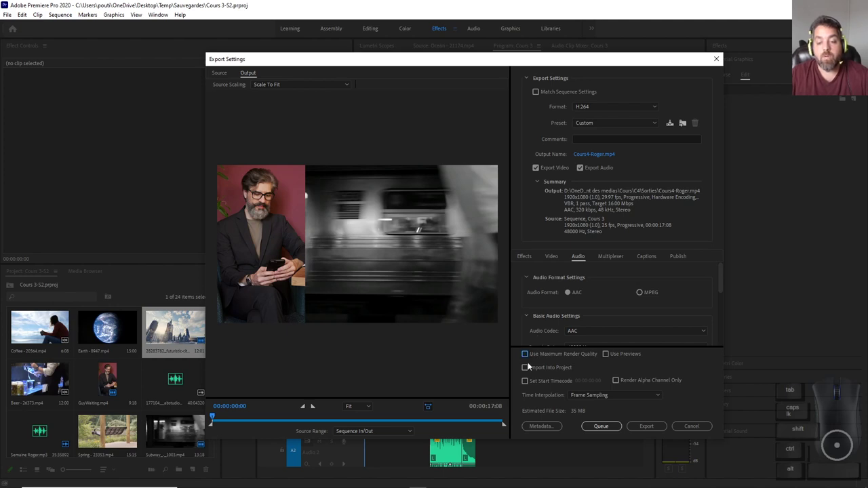
Turn on maximum render quality, try the Entire Sequence, Sequence In/Out and Work Area source ranges, and cancel the export.
left_click(525, 356)
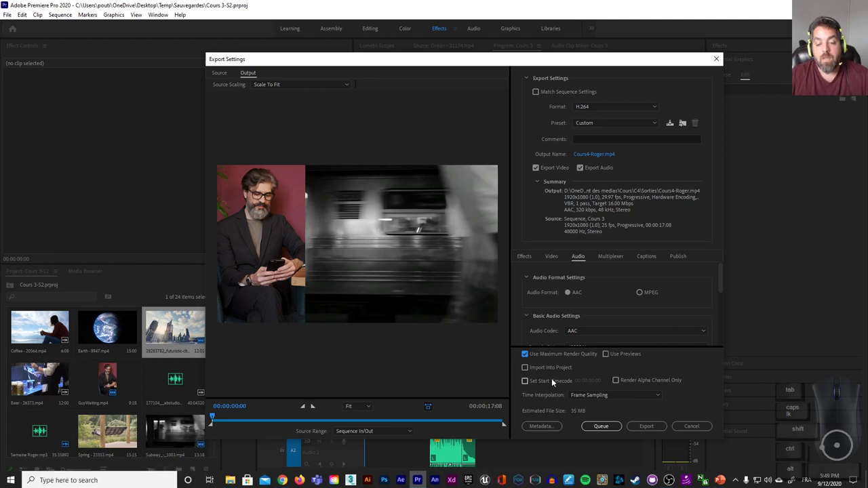
left_click(339, 432)
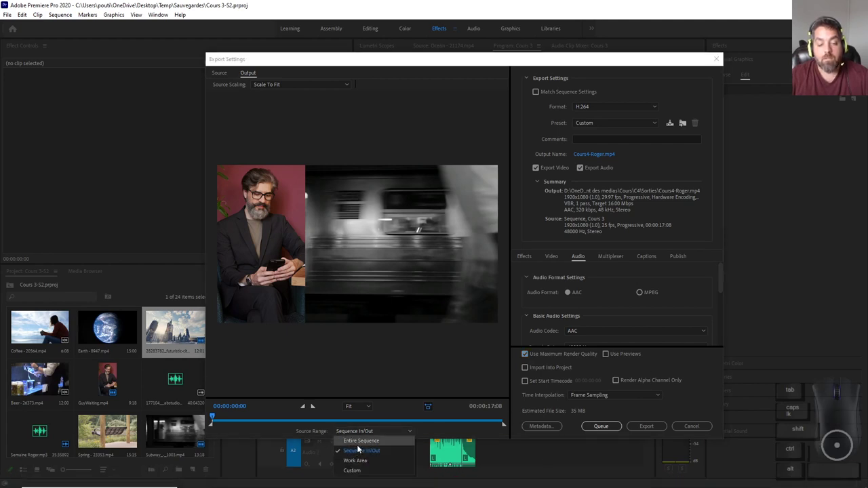
left_click(357, 442)
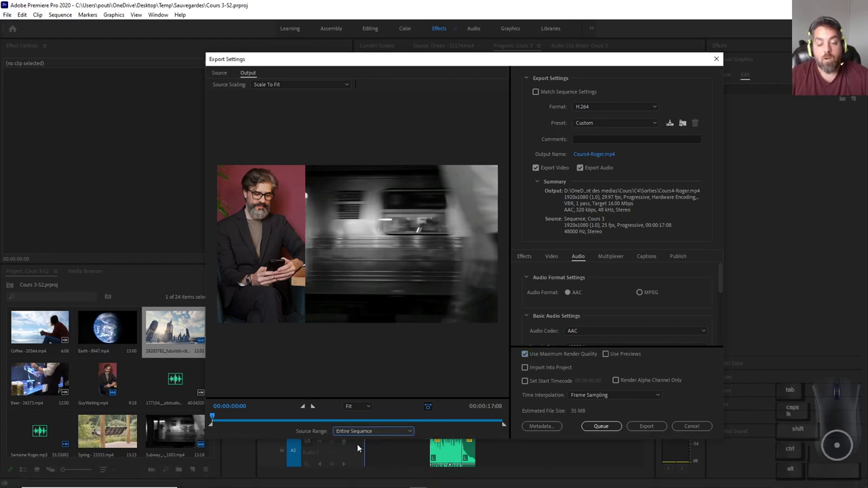
left_click(389, 430)
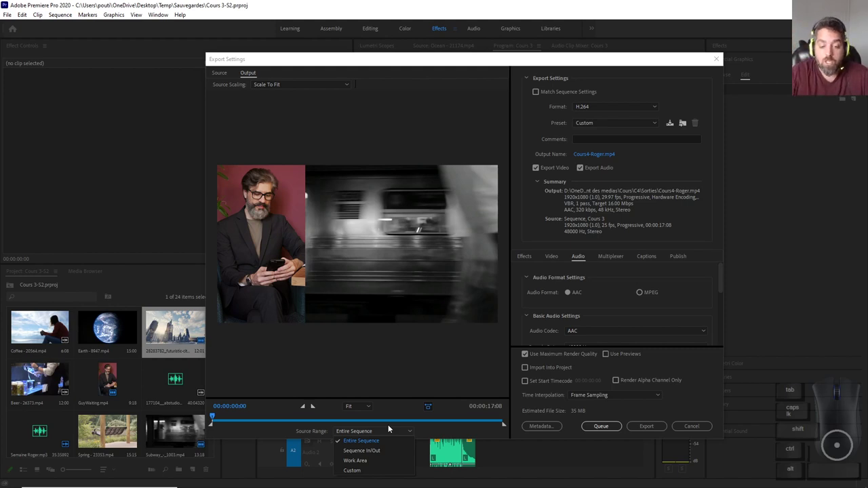
left_click(354, 451)
left_click(365, 432)
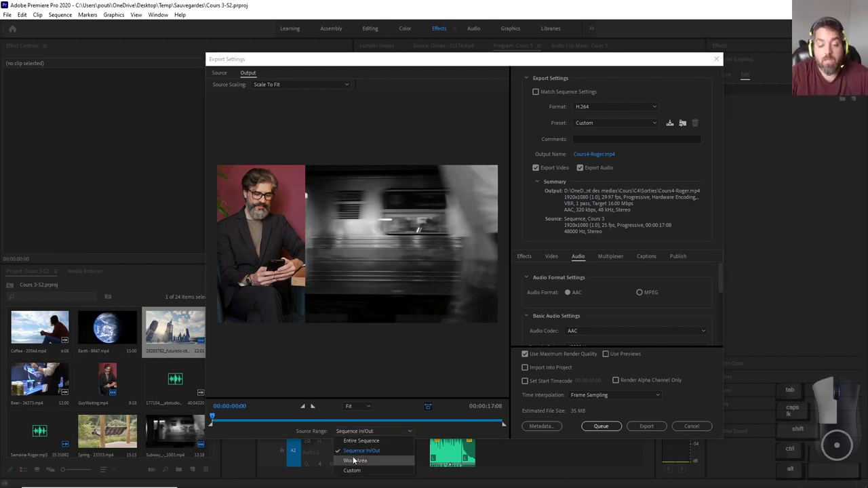
left_click(354, 460)
left_click(377, 431)
left_click(364, 452)
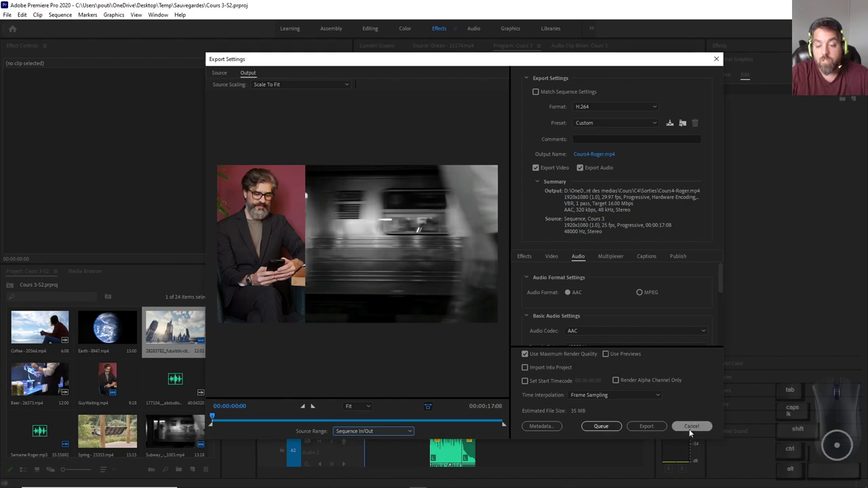
left_click(692, 426)
Place the futuristic city clip on V3 at about 41 seconds and open the media export settings with the Entire Sequence range.
scroll(523, 369, "down", 3)
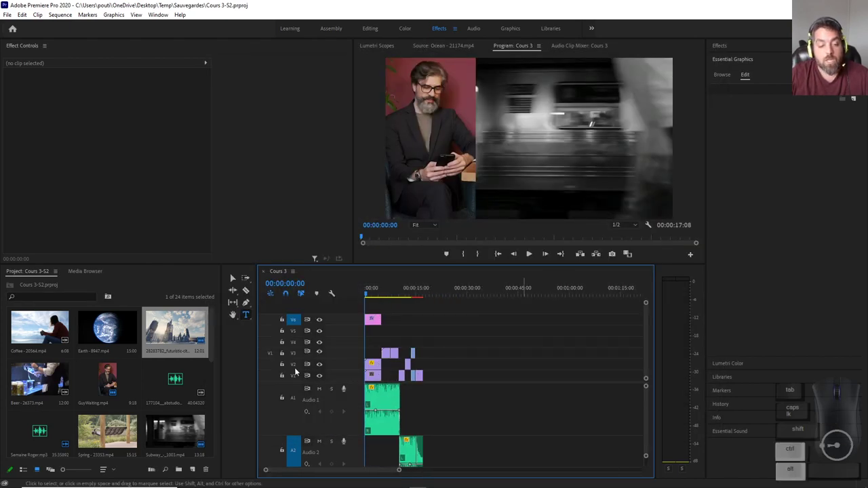
left_click_drag(175, 327, 510, 356)
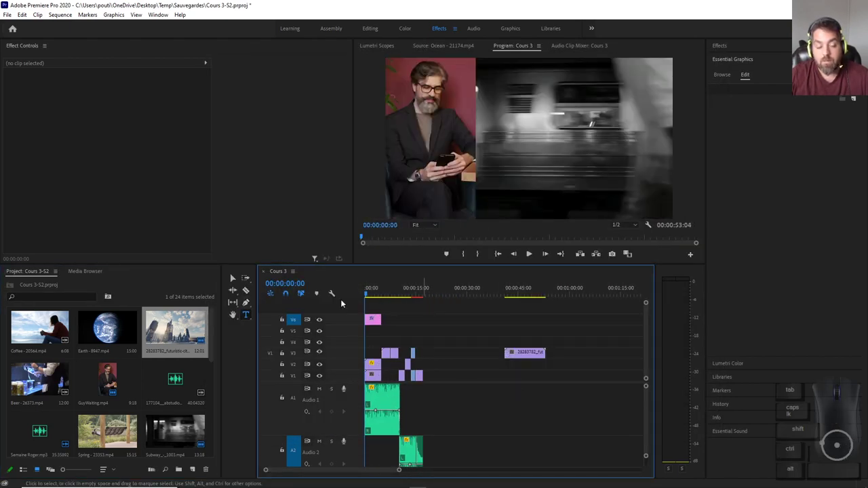
left_click(7, 14)
mouse_move(41, 285)
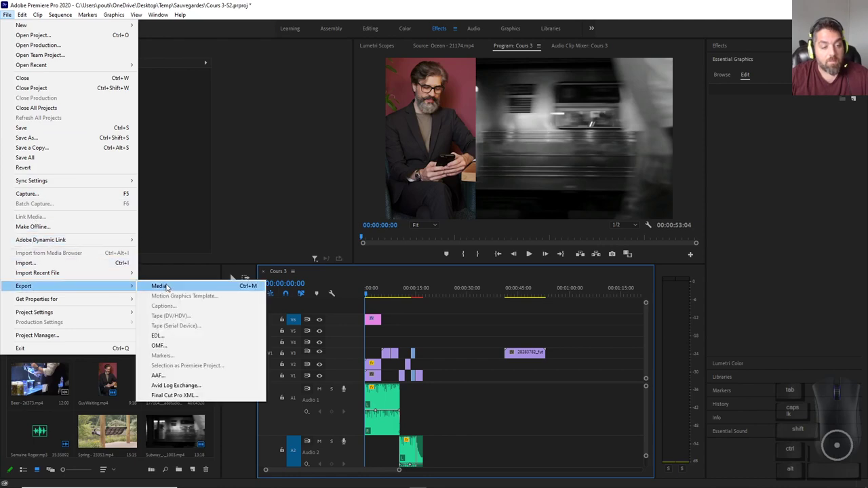
left_click(157, 286)
left_click(356, 431)
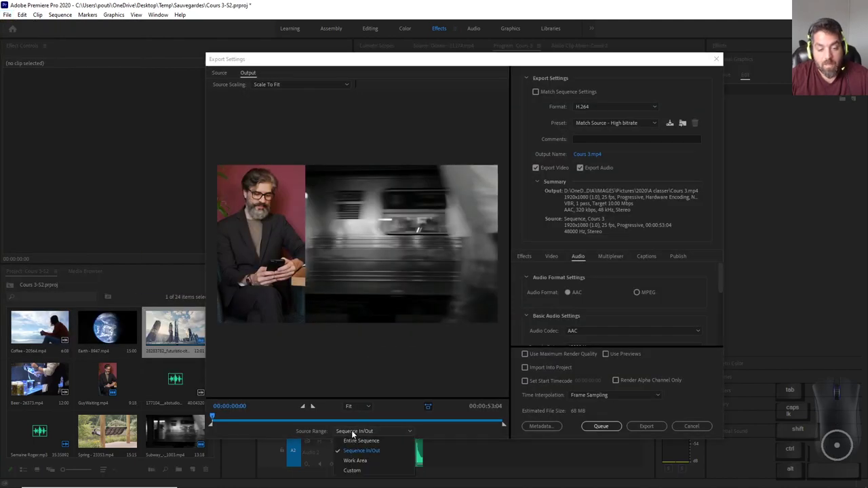
left_click(349, 439)
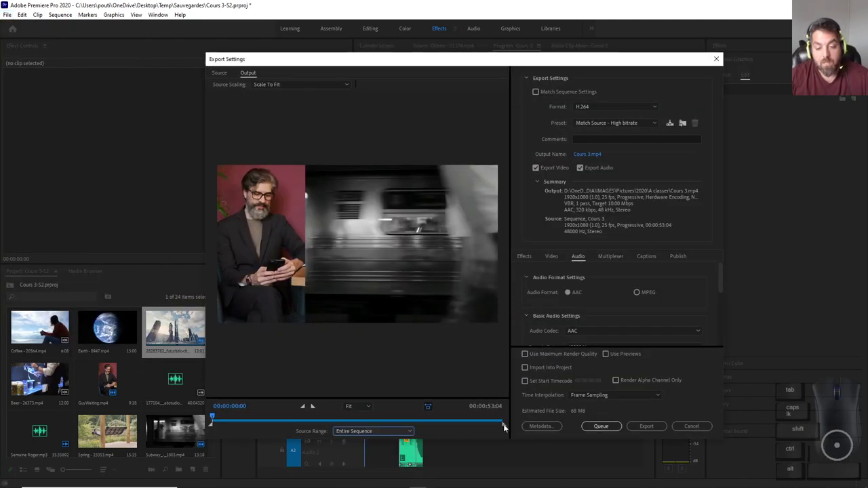
Shorten the export range to a custom length of about 00:00:35:21, return it to Sequence In/Out, and cancel the export.
left_click_drag(503, 424, 400, 432)
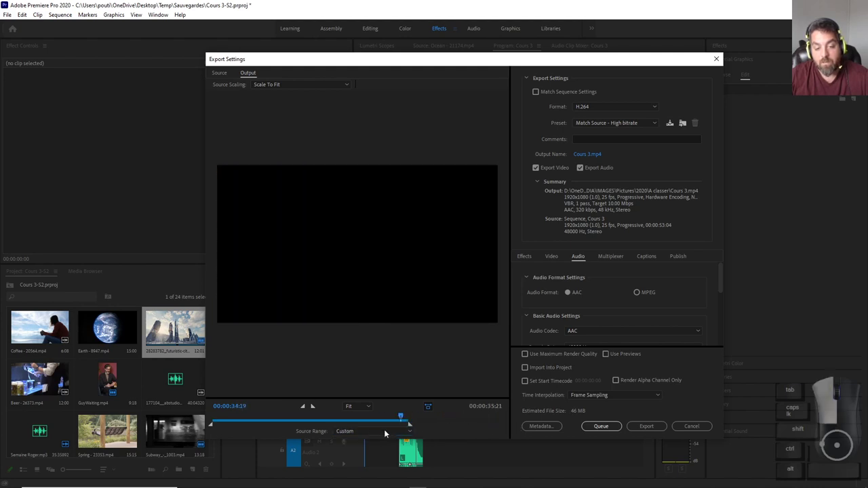
mouse_move(311, 431)
left_mouse_down()
mouse_move(276, 428)
mouse_move(319, 431)
left_mouse_up()
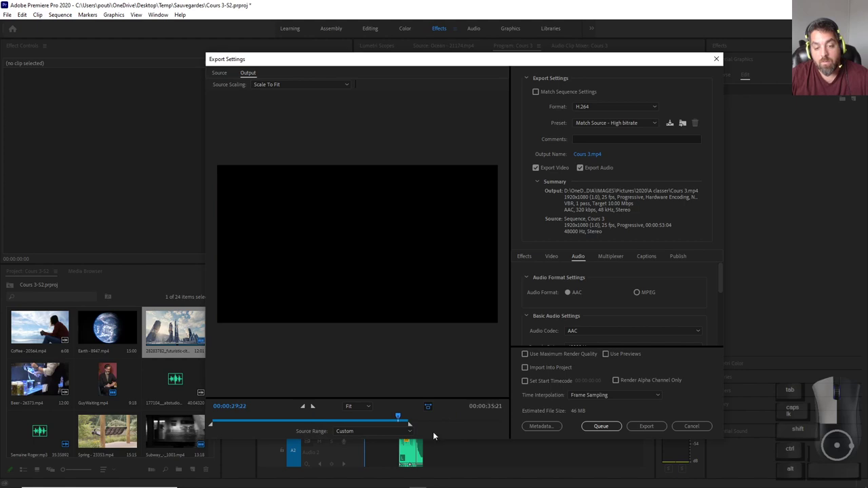
left_click_drag(434, 436, 513, 430)
left_click(372, 432)
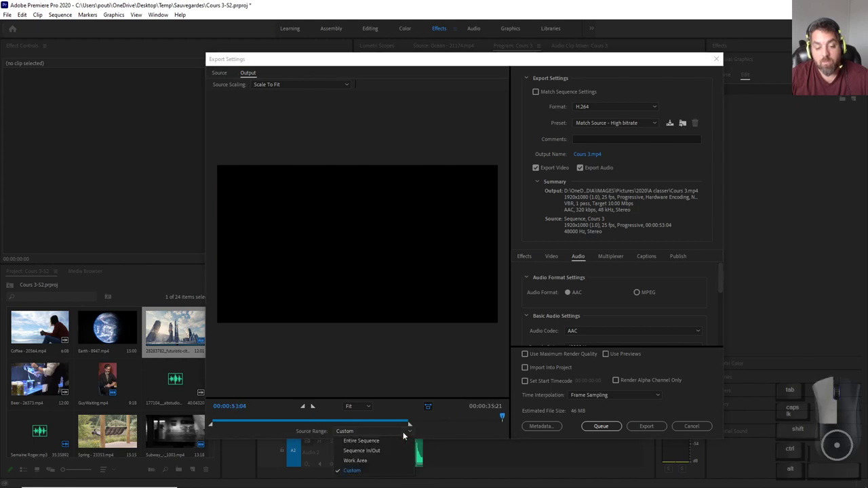
left_click(372, 452)
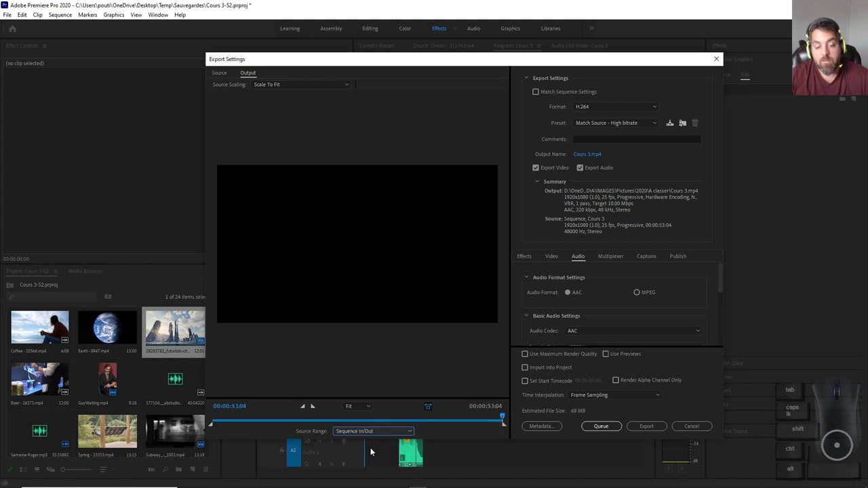
left_click(687, 426)
Compare the end of the edit with the sequence's end, delete the stray futuristic city clip from V3, and undo the last change.
left_click(427, 302)
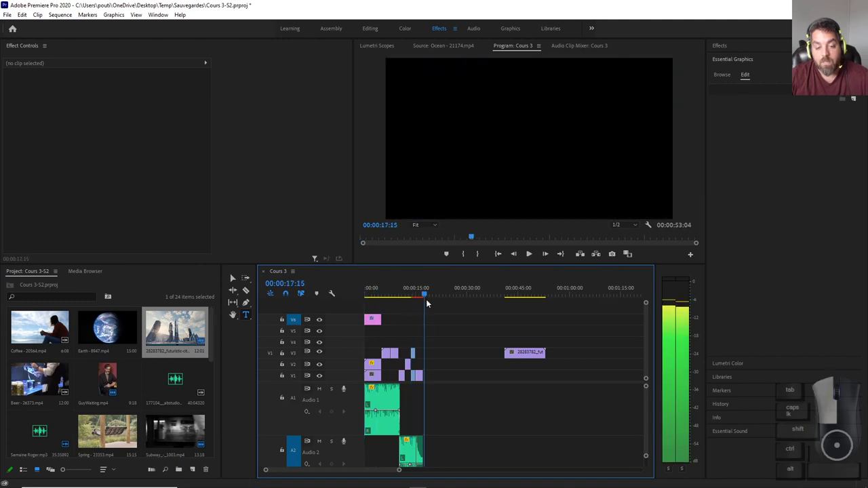
left_click_drag(426, 304, 423, 303)
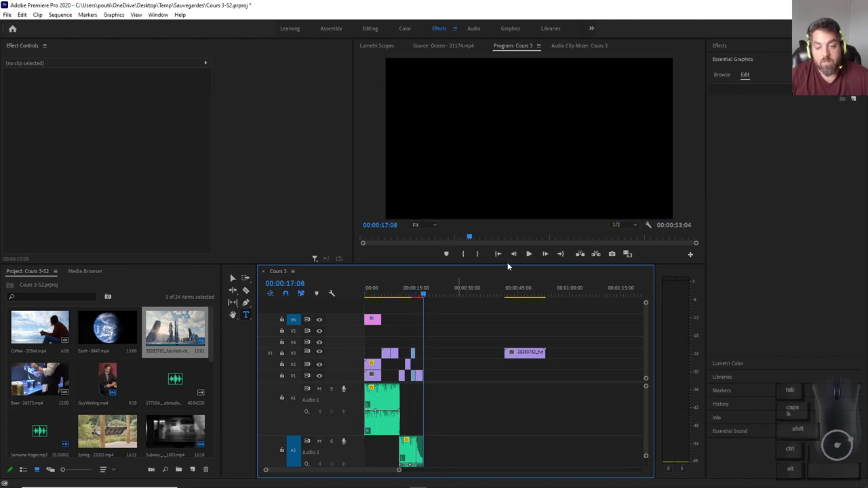
left_click(561, 254)
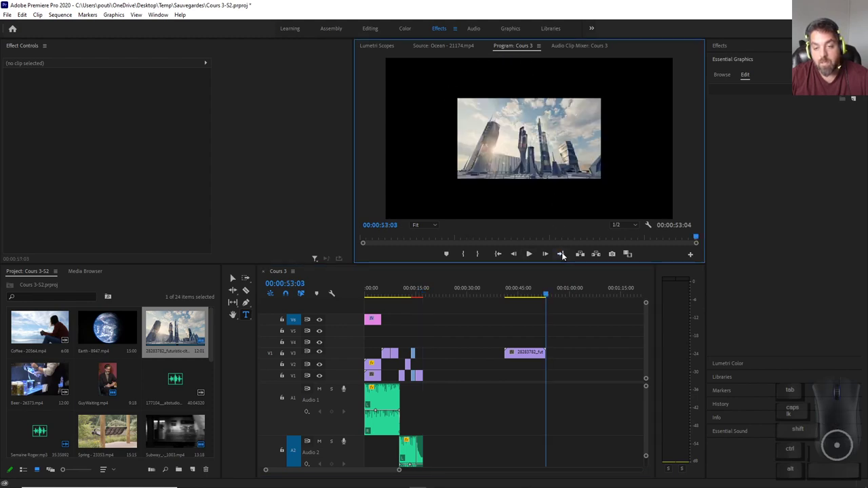
left_click(528, 352)
key("Delete")
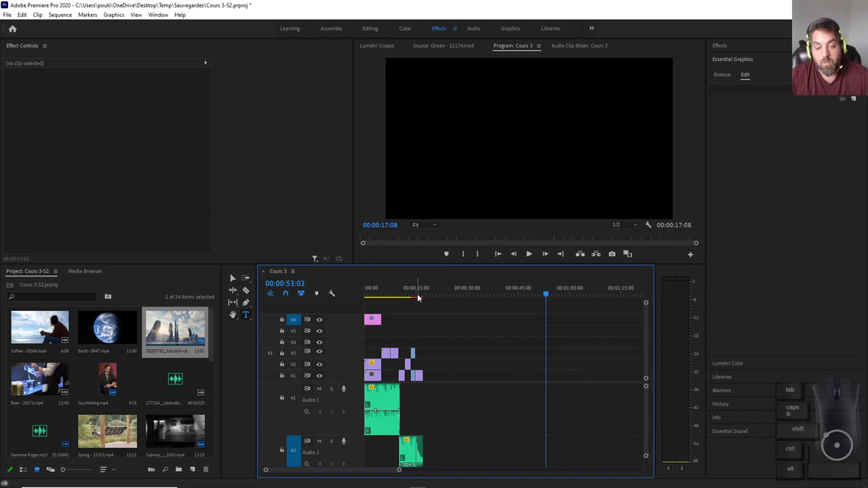
left_click_drag(415, 293, 418, 293)
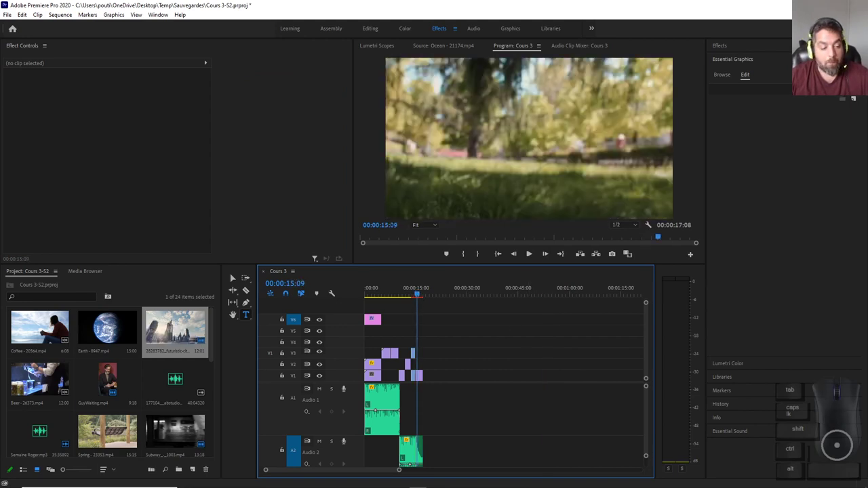
key("ctrl+z")
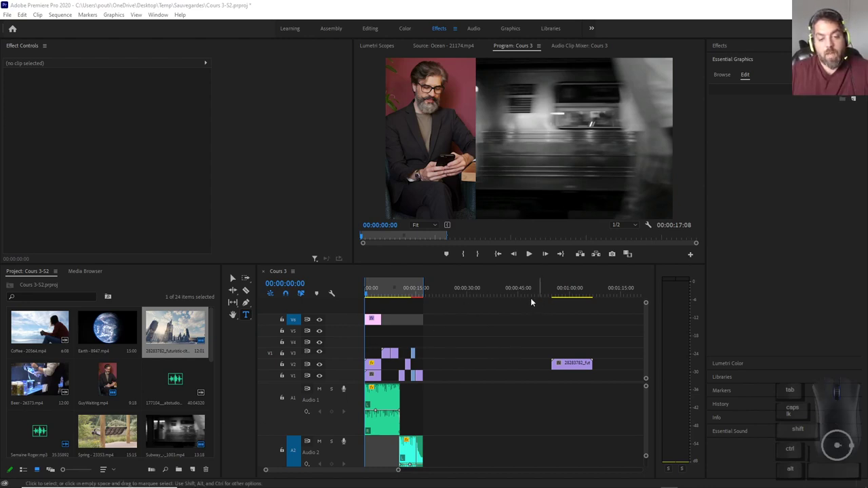
Show the work area bar on the Cours 3 timeline and shorten it to the end of the edit near 00:00:17:08.
left_click(292, 271)
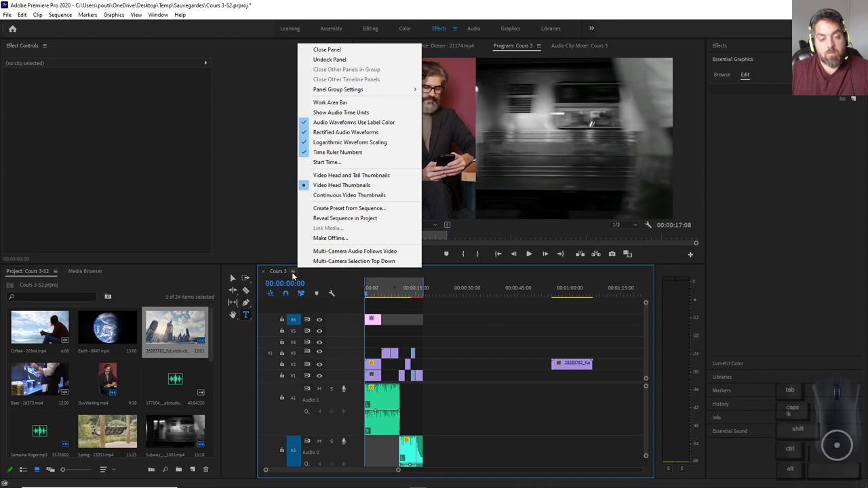
left_click(330, 103)
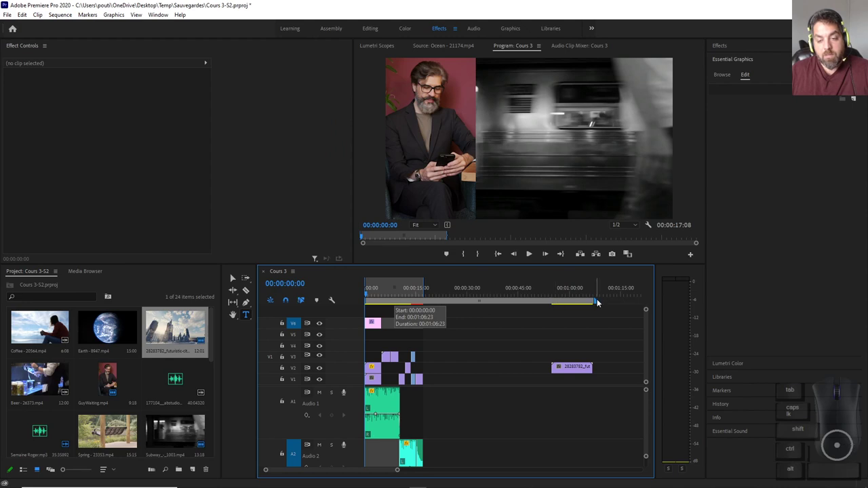
left_click_drag(594, 302, 434, 309)
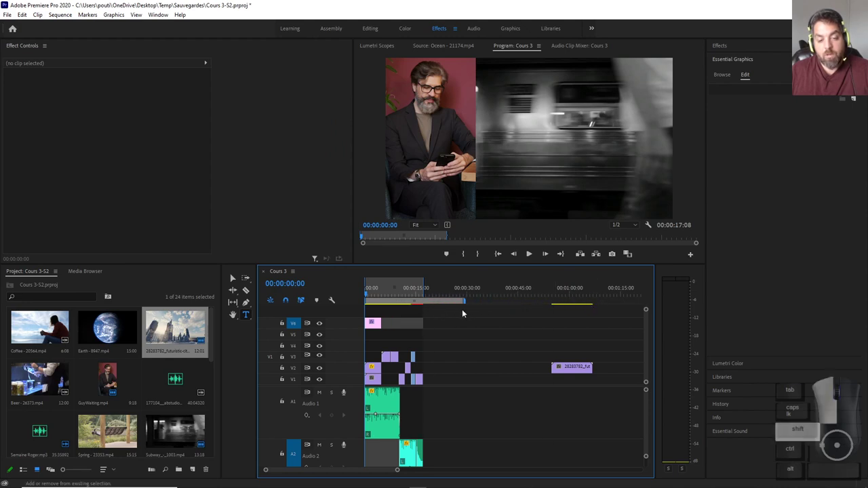
right_click(411, 306)
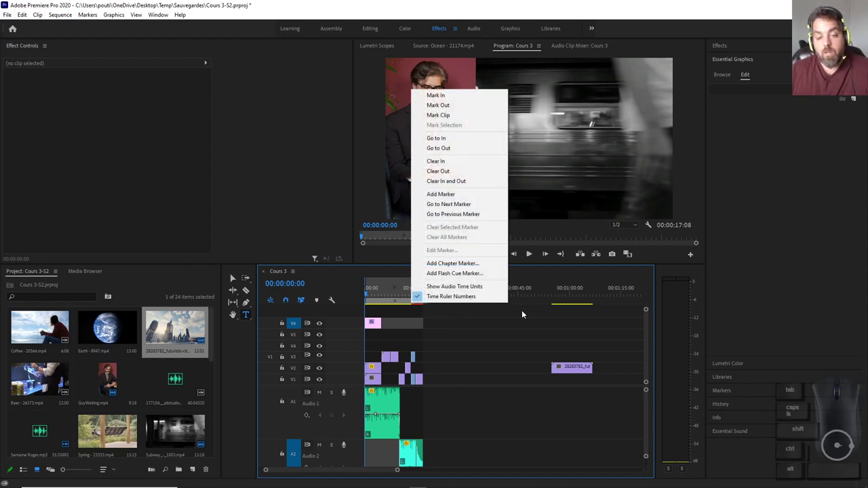
left_click(529, 289)
left_click_drag(434, 299, 398, 298)
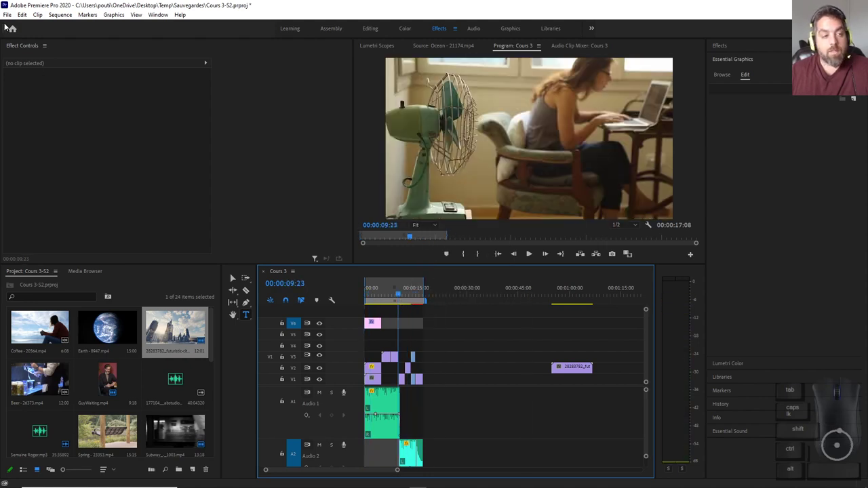
Open the media export settings for Cours 3 and change the source range from Work Area to Sequence In/Out.
left_click(6, 15)
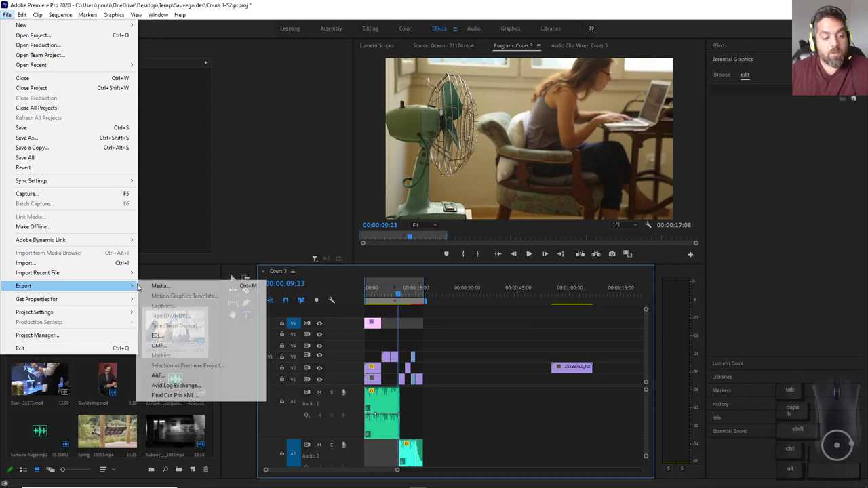
left_click(161, 285)
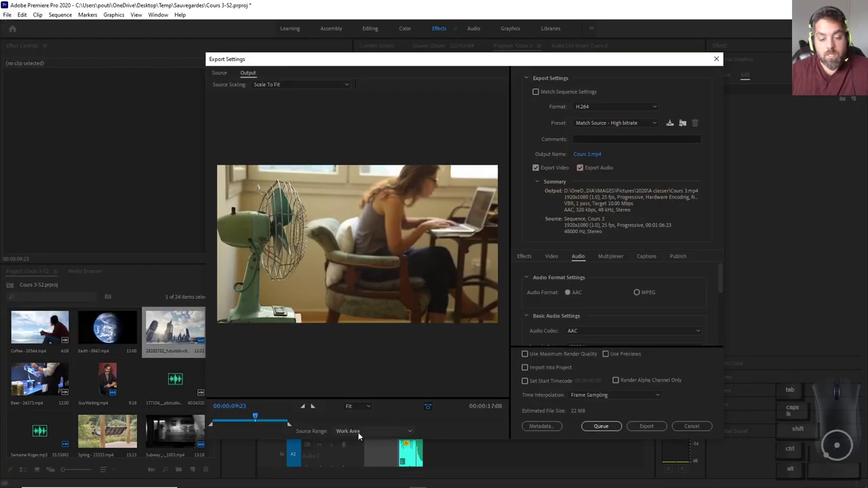
left_click(359, 435)
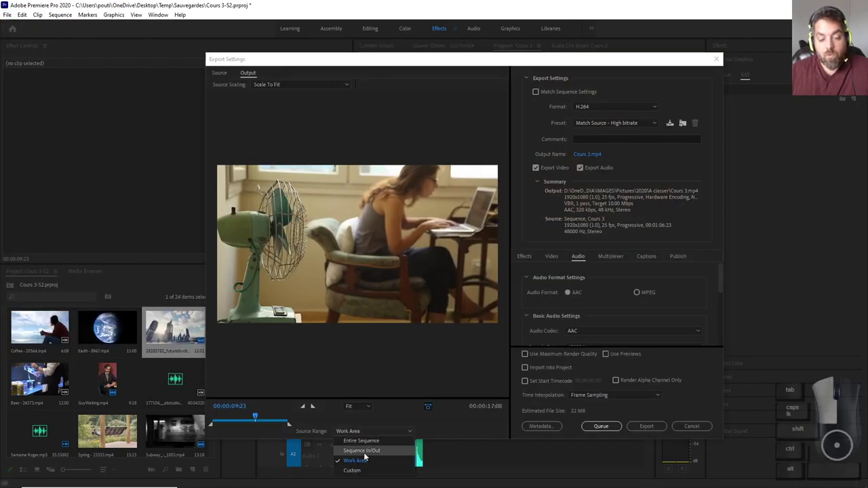
left_click(365, 454)
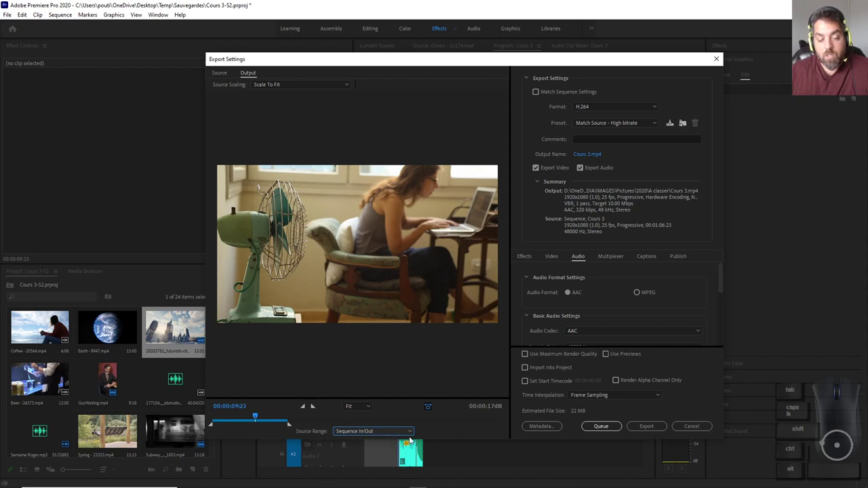
left_click(363, 434)
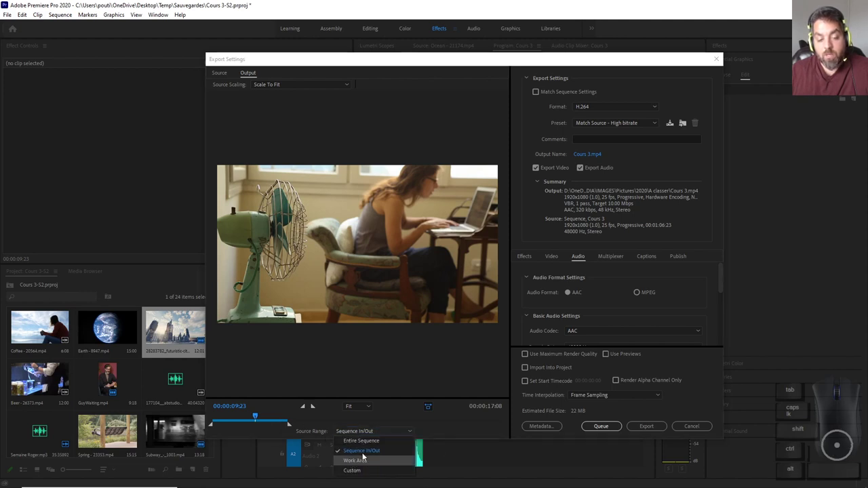
left_click(364, 462)
left_click(370, 432)
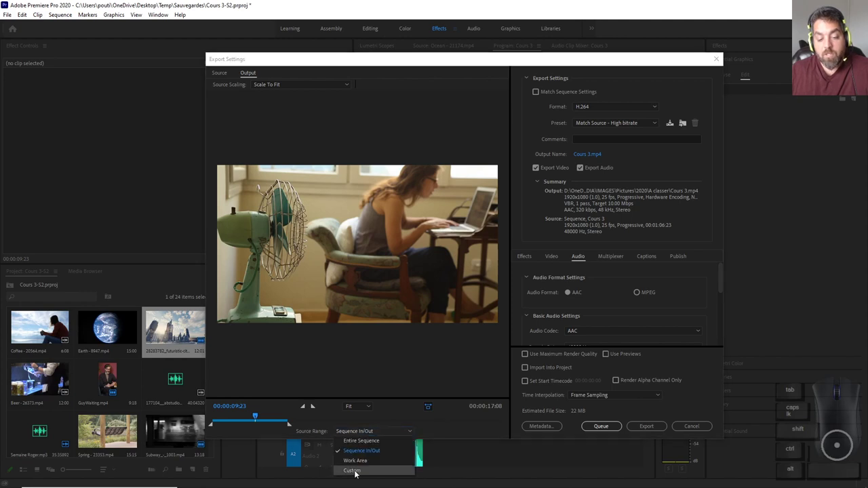
left_click(477, 415)
Apply the YouTube 1080p Full HD preset to the H.264 export.
left_click(600, 87)
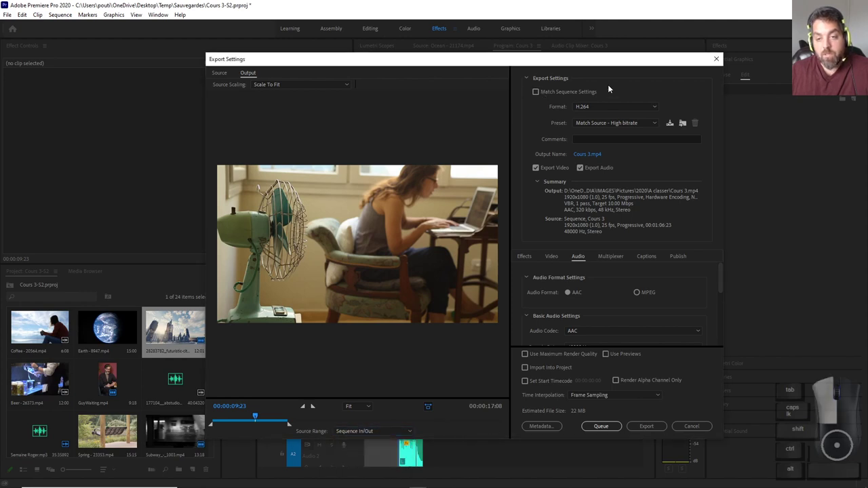
left_click(590, 125)
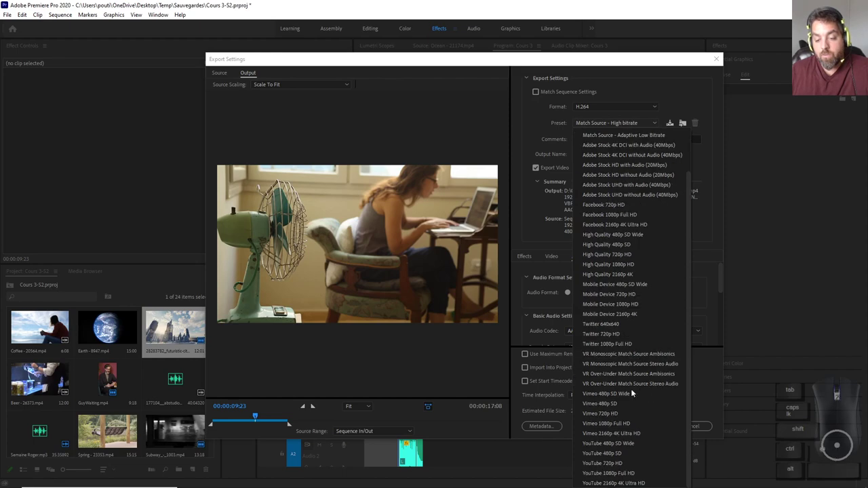
left_click(616, 475)
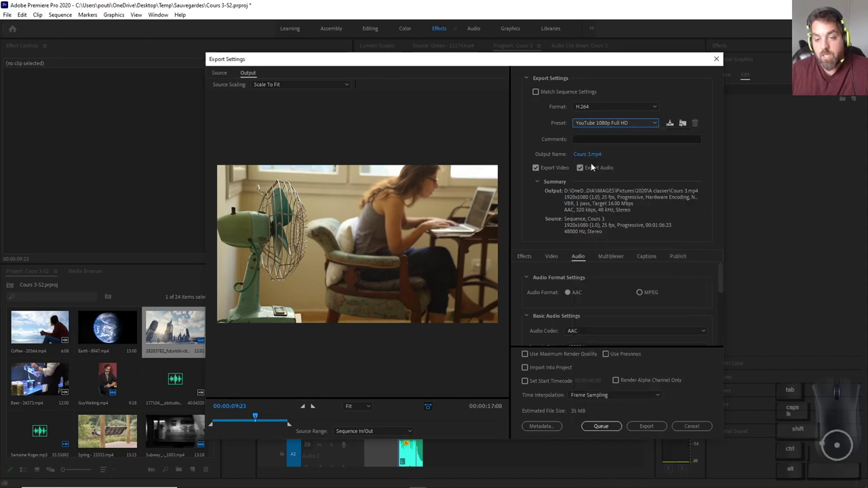
Set the export output to the file Cours4-Roger in the C4 folder under 582-D41-MA-Traitement des medias\Cours on the ST-JEROME drive path.
left_click(587, 155)
left_click(241, 136)
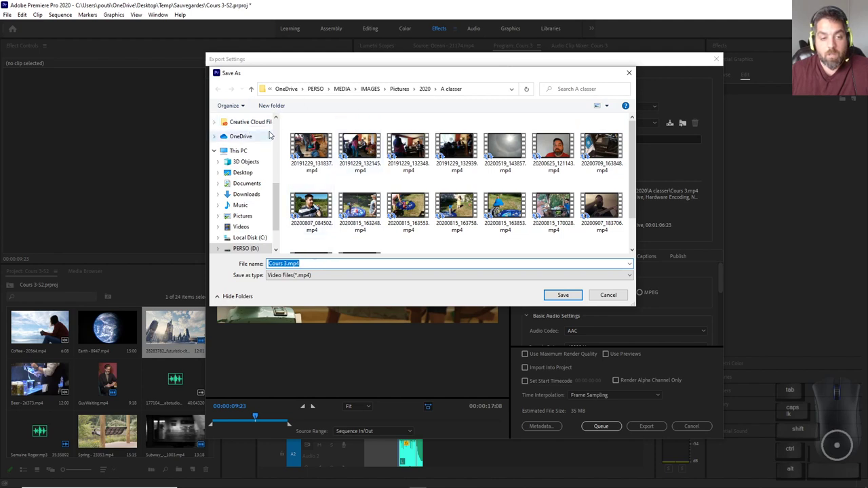
left_click_drag(276, 197, 276, 134)
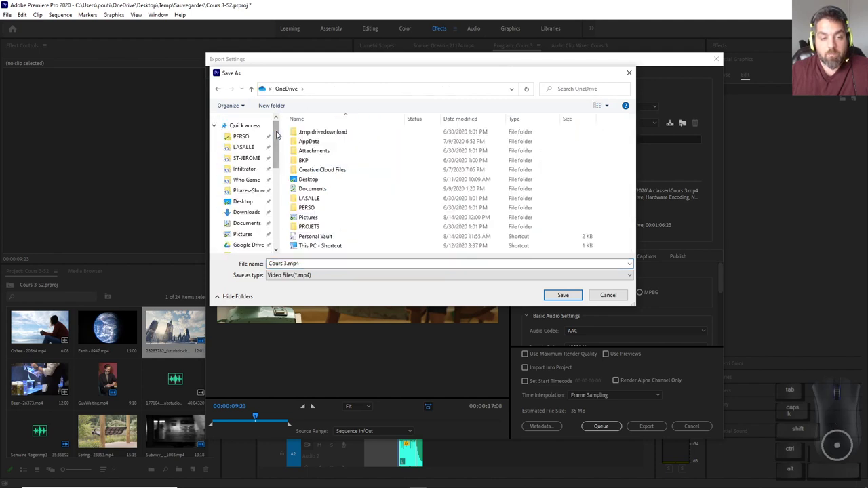
left_click(242, 137)
left_click(256, 160)
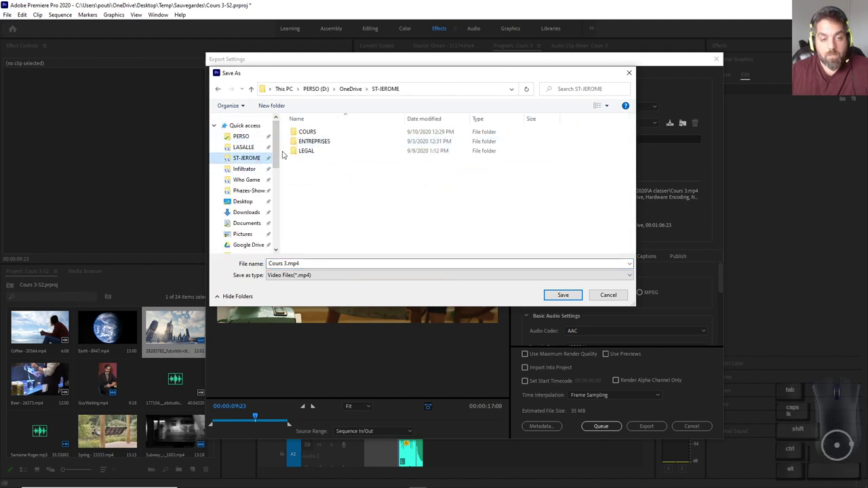
double_click(307, 132)
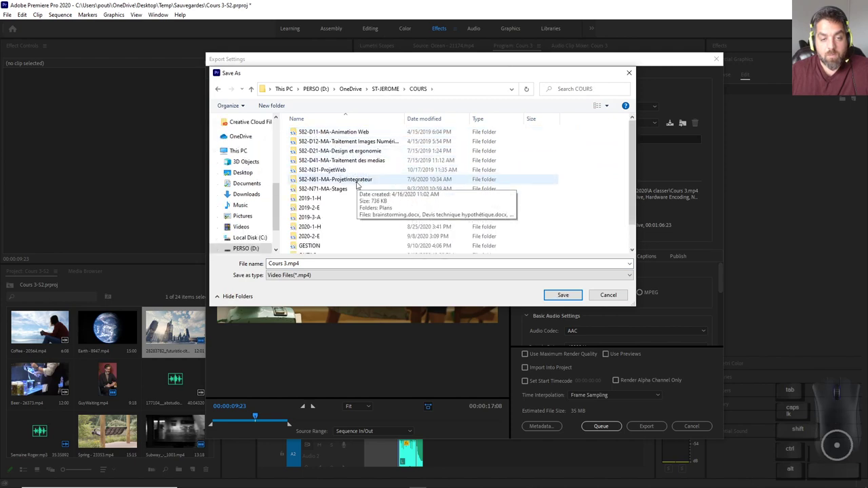
double_click(327, 160)
left_click(307, 132)
double_click(306, 133)
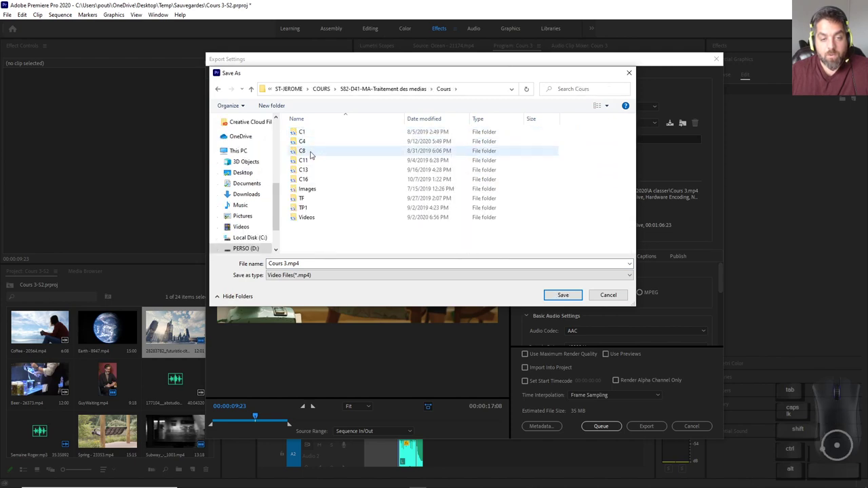
double_click(301, 143)
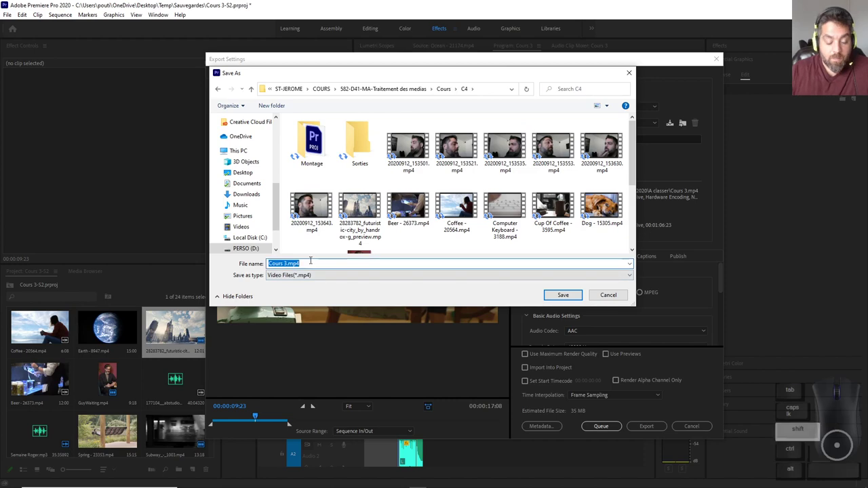
type("Cours4-Roger")
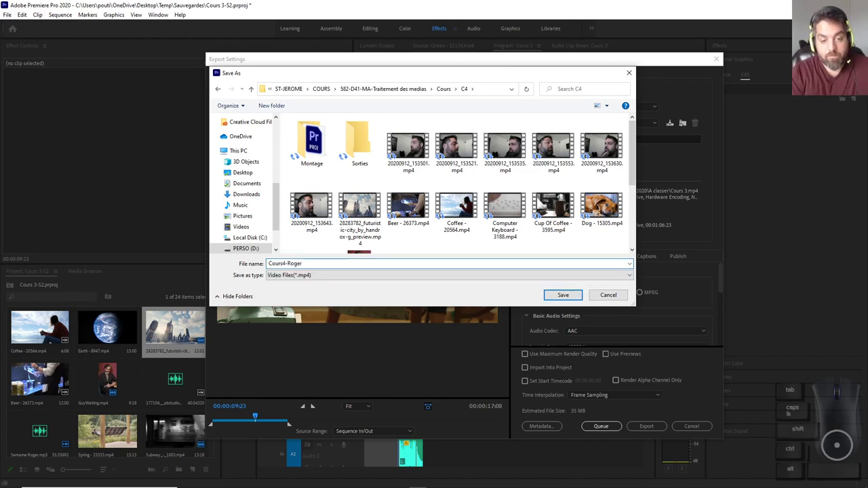
key("Return")
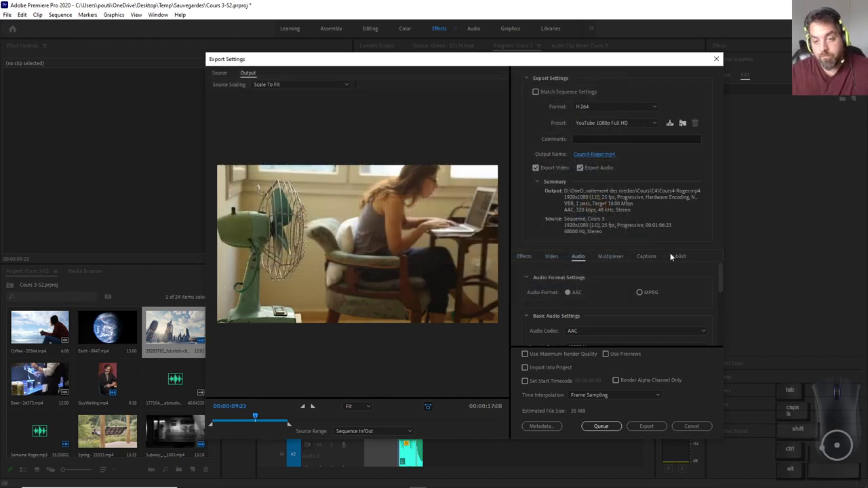
Unlink the export's video frame rate from the source and set it to 29.97.
left_click_drag(720, 280, 604, 269)
left_click(552, 257)
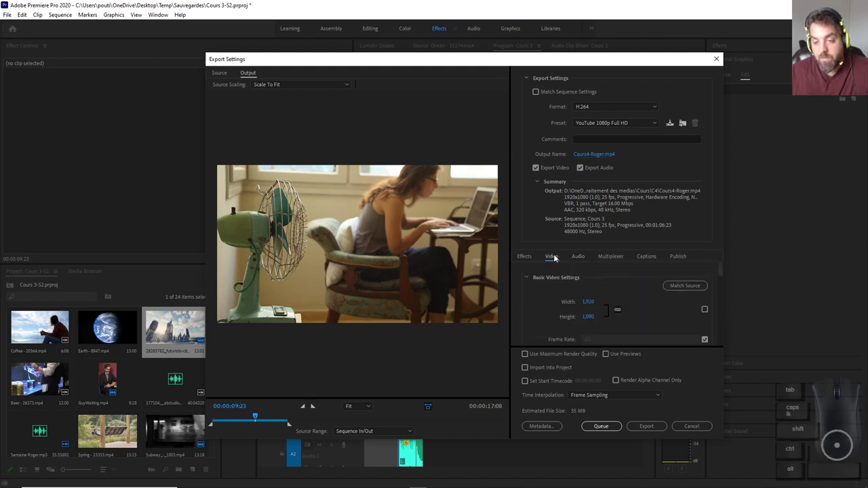
left_click_drag(720, 269, 722, 278)
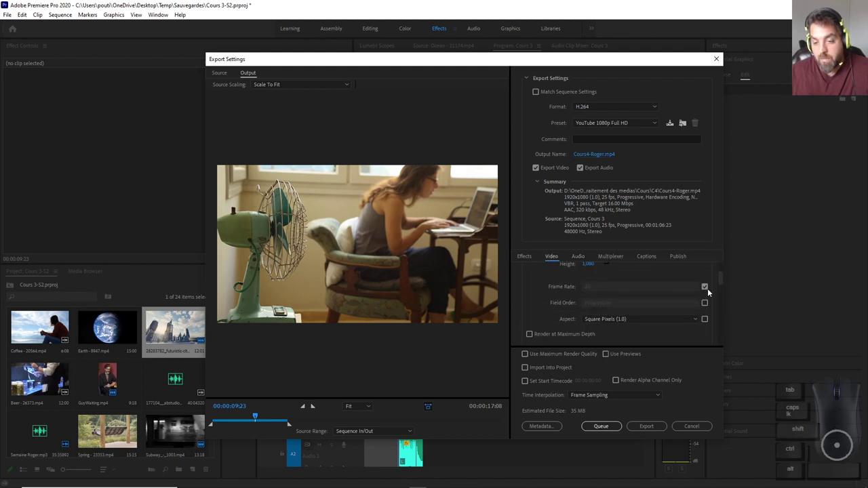
left_click(699, 286)
left_click(689, 290)
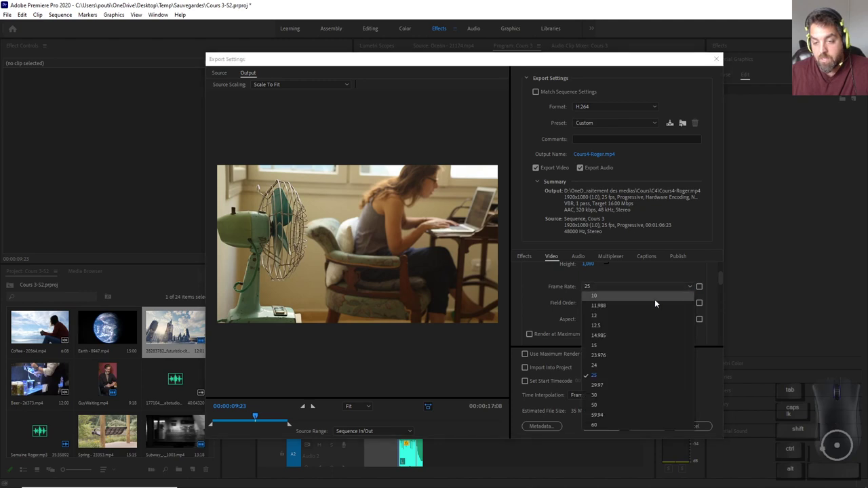
left_click(600, 383)
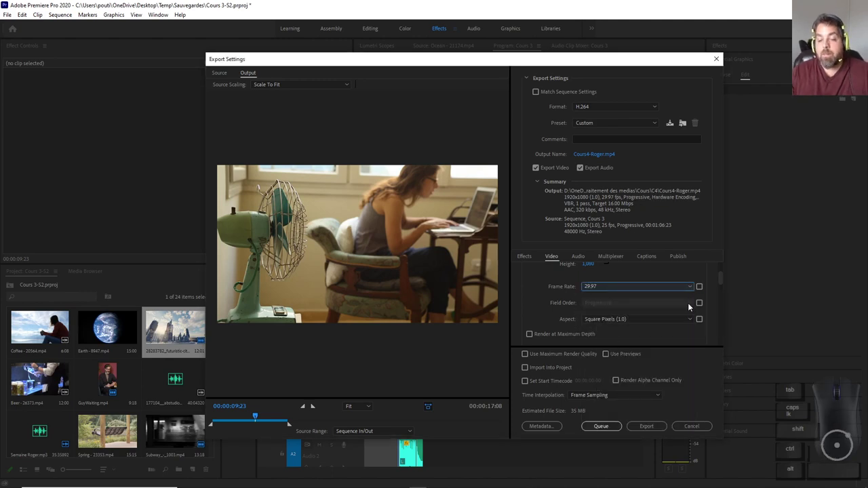
Enable maximum render quality and export the video.
left_click(526, 354)
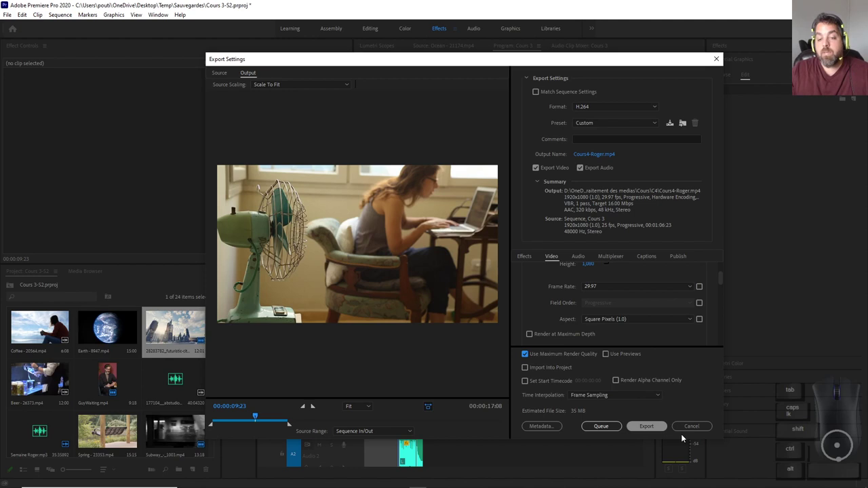
left_click(643, 426)
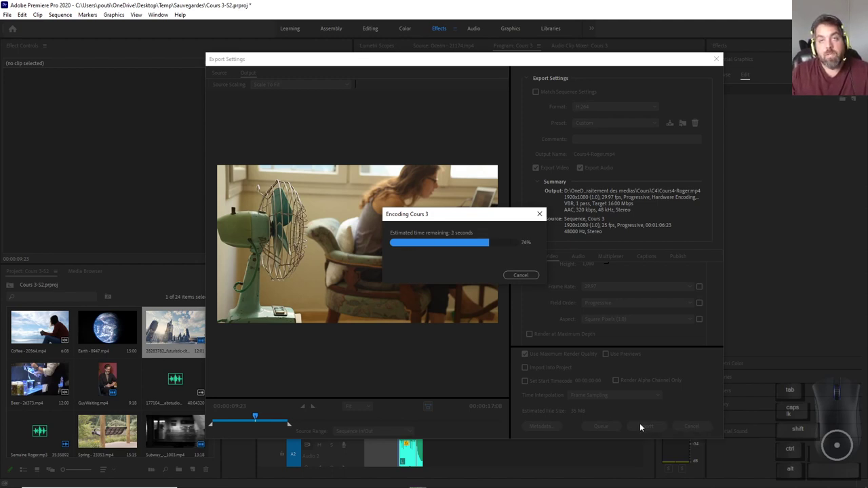
Switch to File Explorer and open the C4 folder inside the Cours folder of 582-D41-MA-Traitement des medias.
key("alt+Tab")
key("alt+Tab")
key("alt+Tab")
key("alt+Tab")
key("alt+Tab")
key("alt+Tab")
key("alt+Tab")
key("alt+Tab")
key("alt+Tab")
key("alt+Tab")
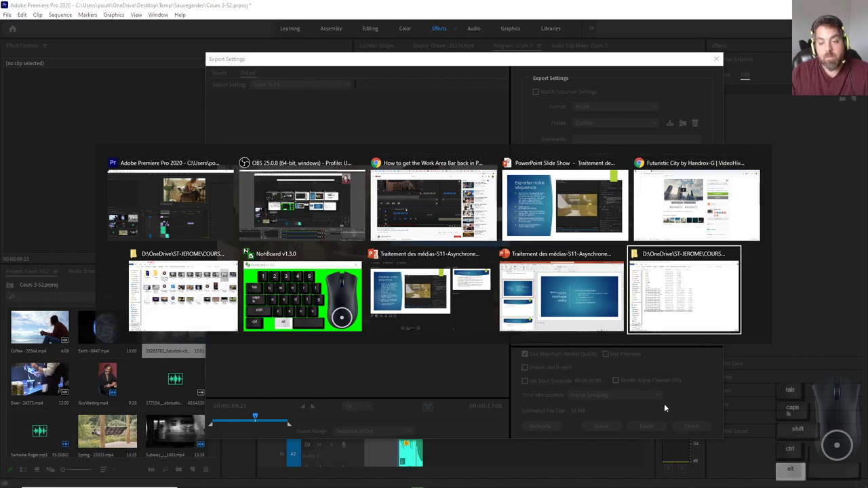
key("alt+Tab")
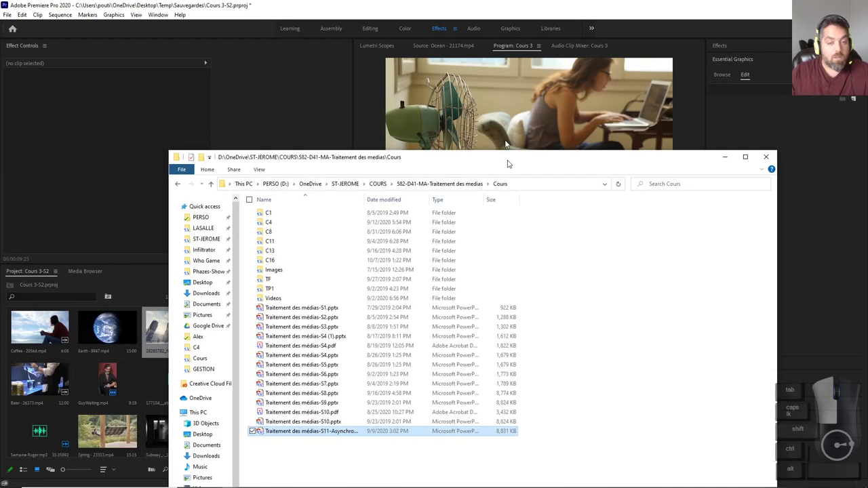
left_click(429, 113)
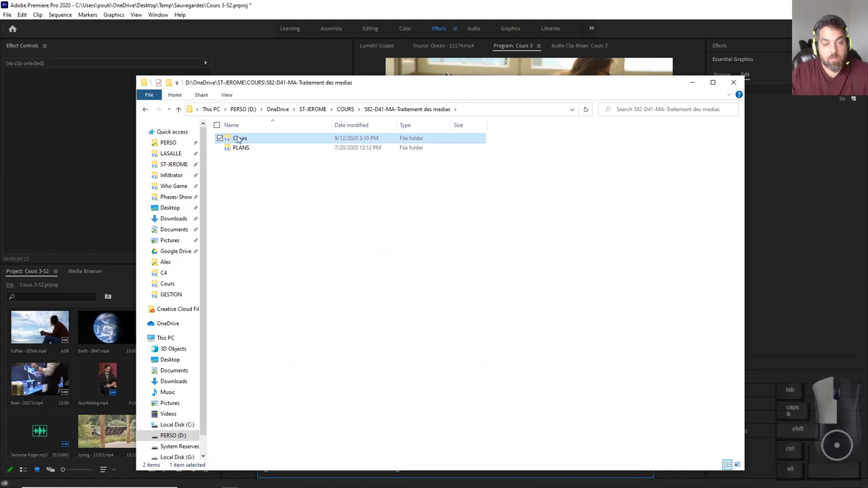
double_click(238, 139)
left_click(239, 149)
double_click(239, 149)
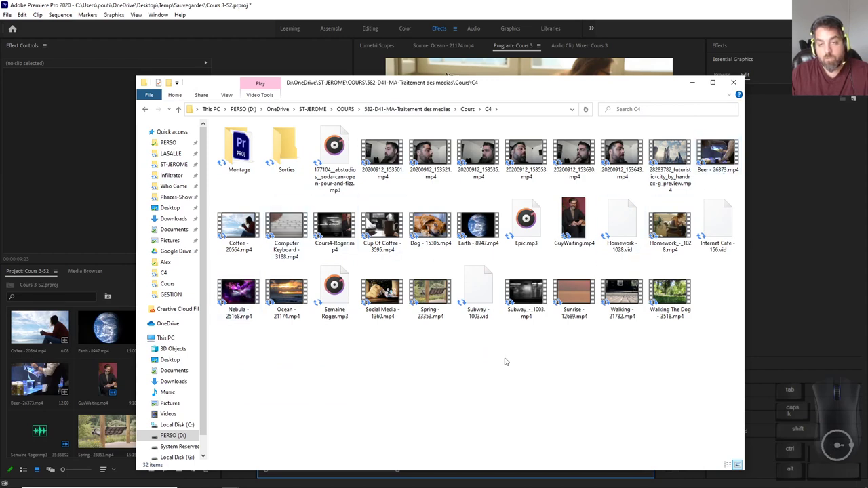
Move Cours4-Roger.mp4 from the C4 folder into its Sorties subfolder.
left_click(692, 82)
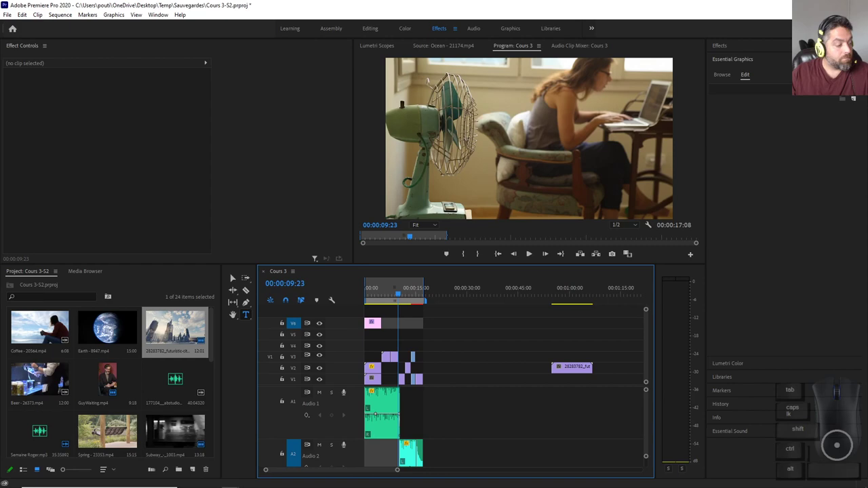
key("alt+Tab")
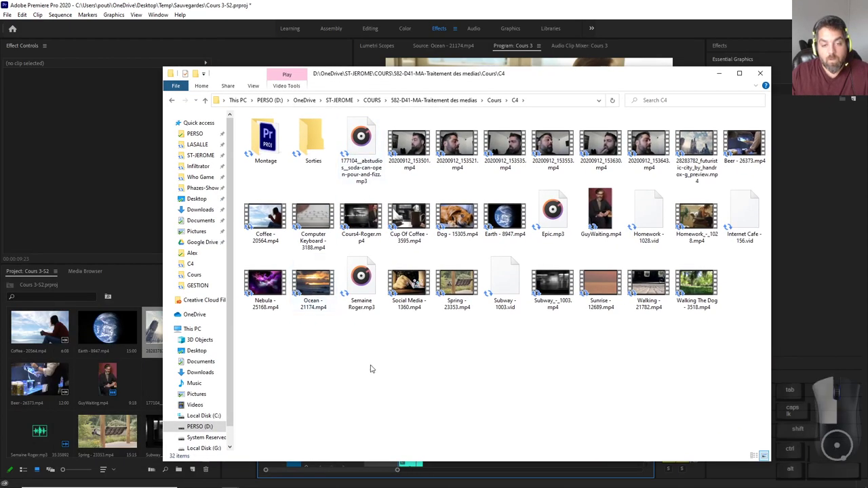
left_click_drag(362, 224, 314, 141)
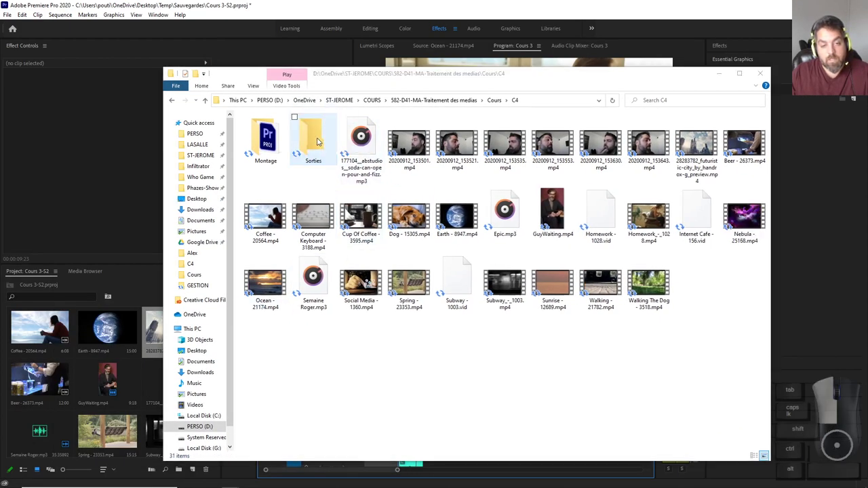
Play Cours4-Roger.mp4 from the Sorties folder to check the export, and return to Premiere Pro.
double_click(315, 142)
double_click(280, 143)
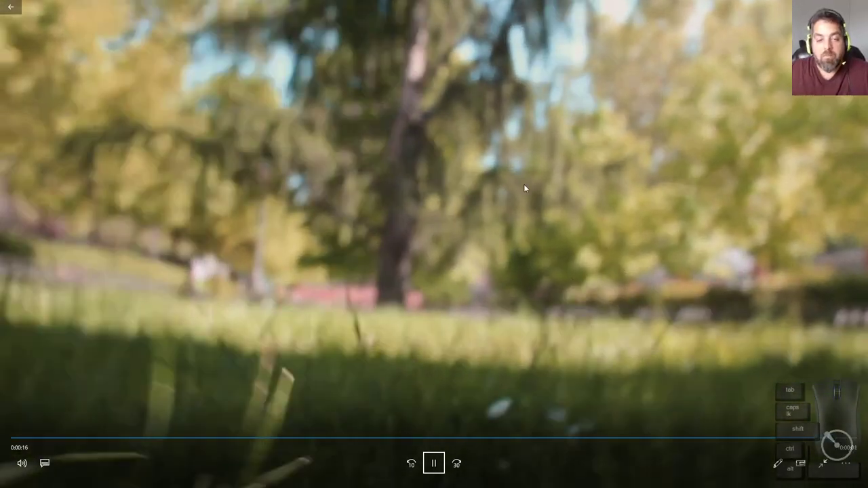
left_click(369, 200)
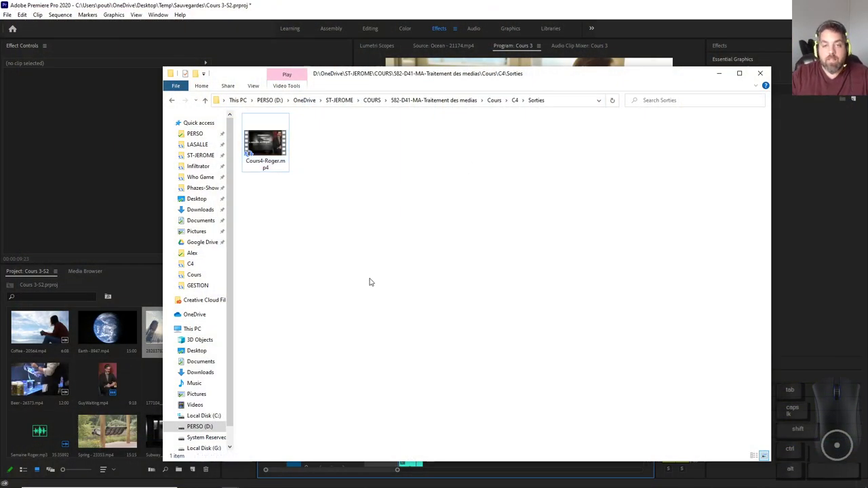
left_click(447, 25)
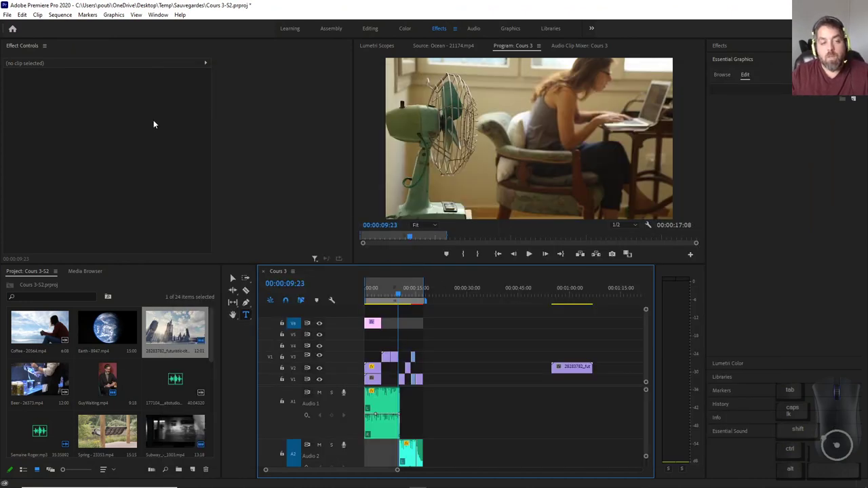
Reopen the media export settings for Cours 3 and send the sequence to the Media Encoder queue.
left_click(6, 15)
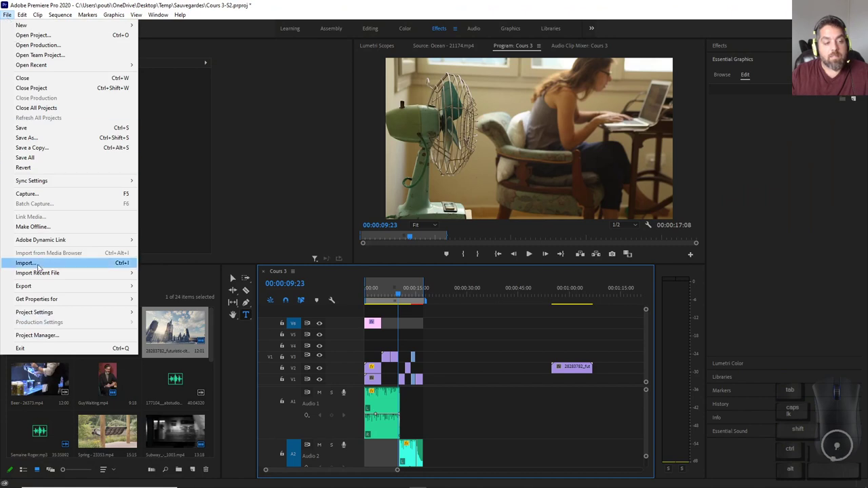
mouse_move(61, 286)
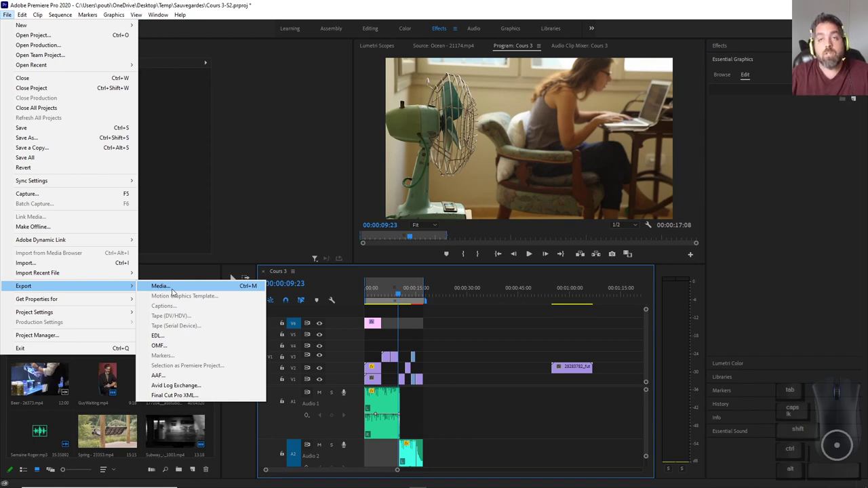
left_click(171, 291)
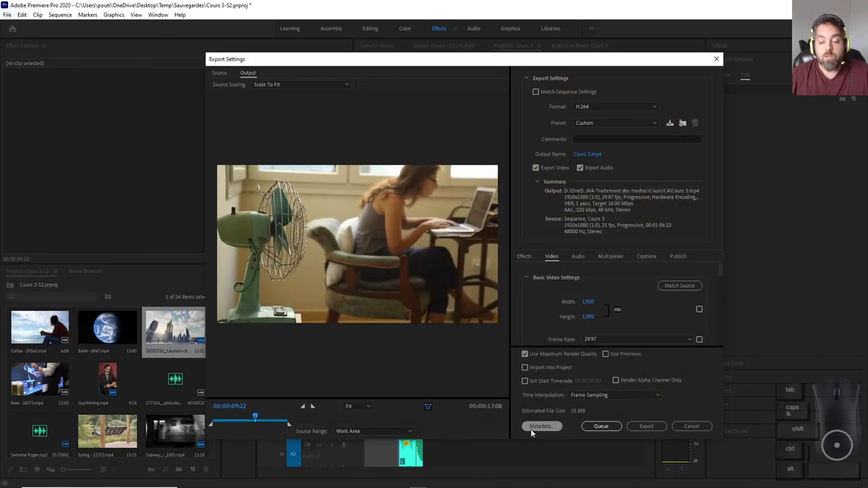
left_click(607, 426)
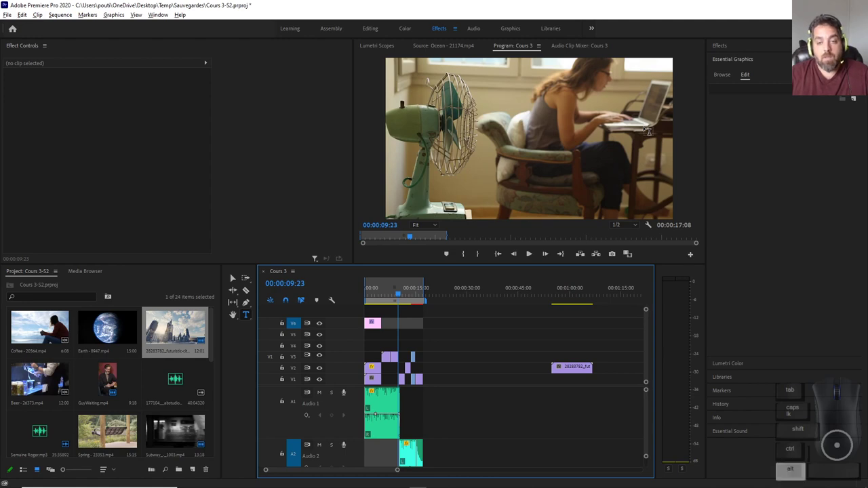
Switch to the PowerPoint slide show and advance from "Exporter notre séquence" to the "Quel format choisir?" slide.
key("alt+Tab")
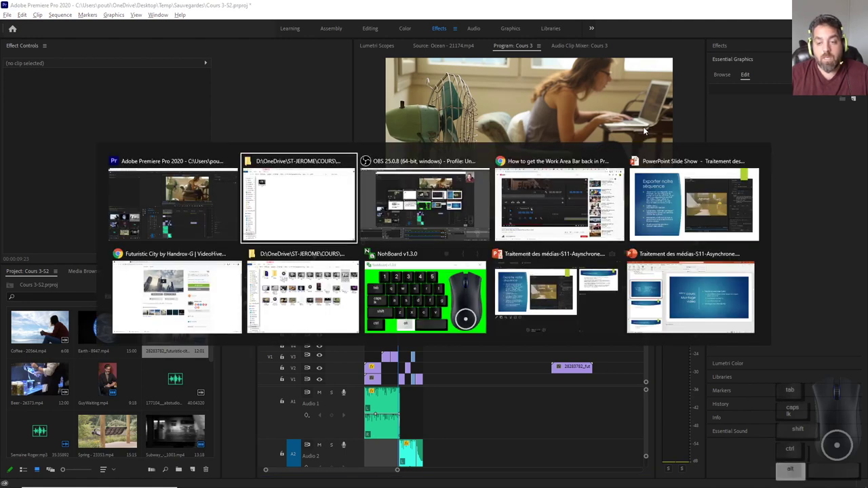
key("Tab")
key("Tab")
key("Tab")
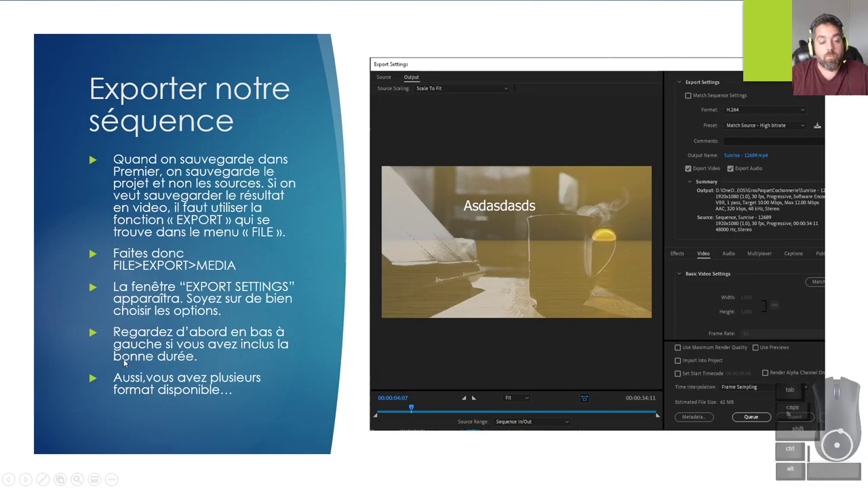
left_click(257, 274)
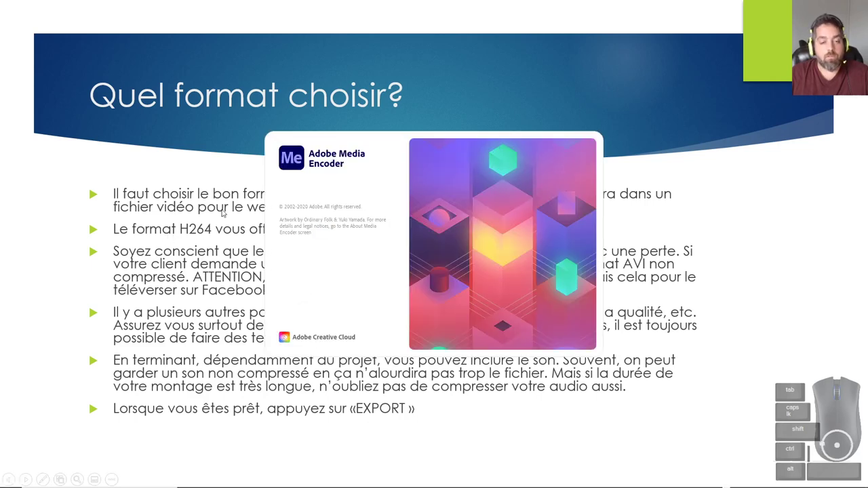
left_click(195, 211)
key("Left")
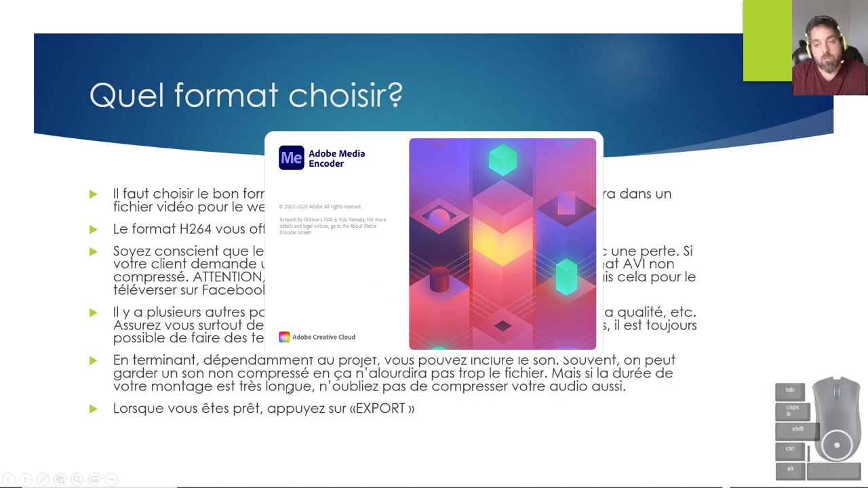
key("alt+Tab")
key("alt+Tab")
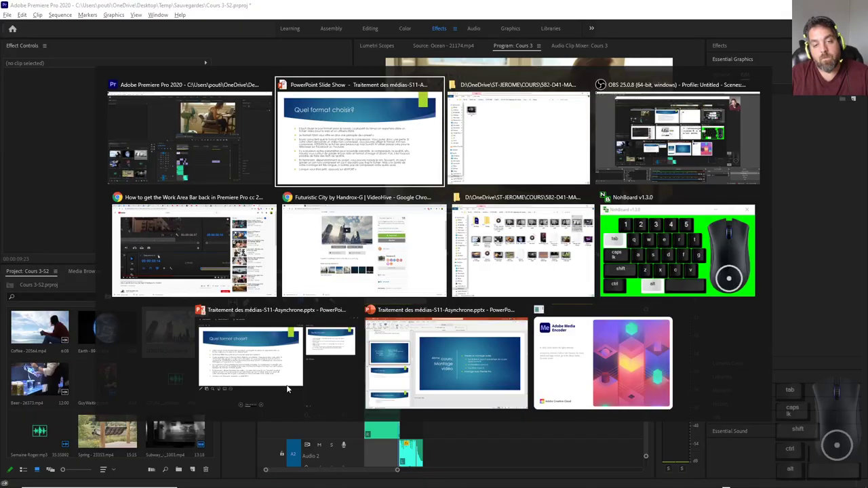
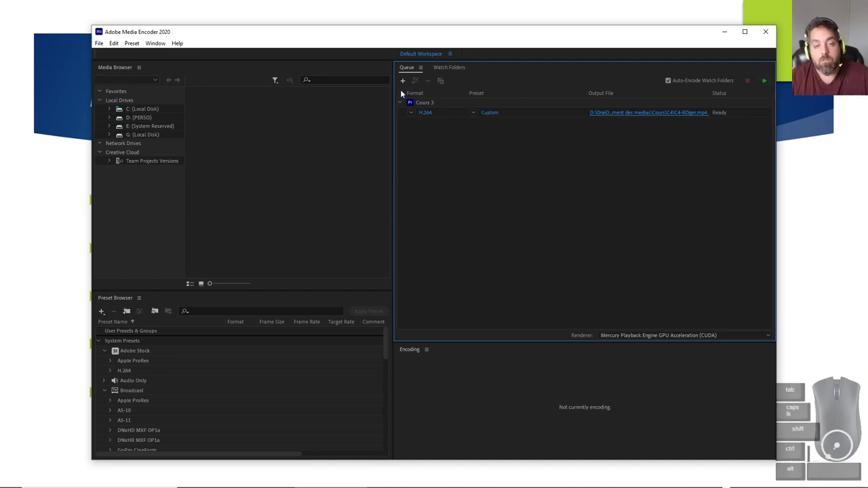
Switch from Media Encoder to the PowerPoint slide show at the Media Encoder slide.
key("alt")
key("alt+Tab")
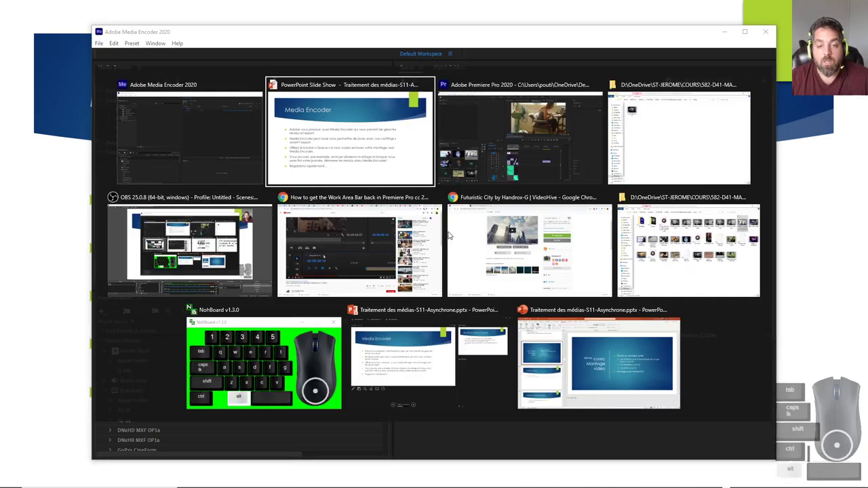
Switch to Premiere Pro and send Cours 3 to the Media Encoder queue again with the output name Cours6.mp4.
key("Tab")
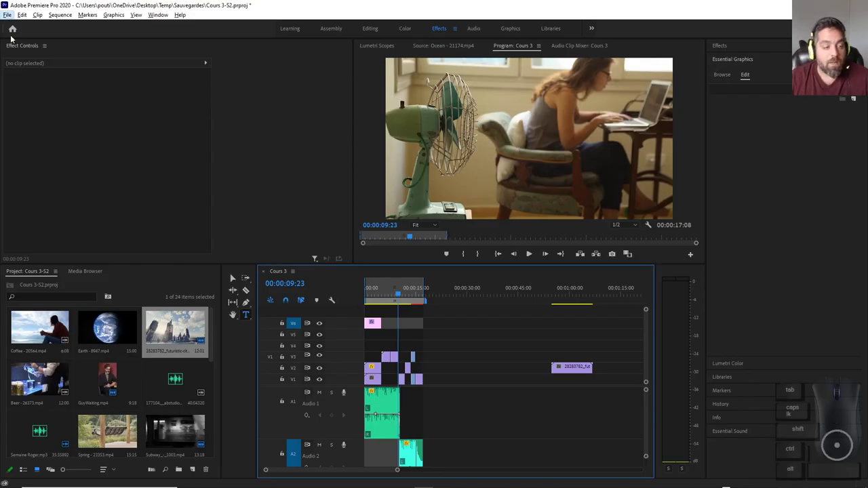
left_click(7, 14)
left_click(668, 301)
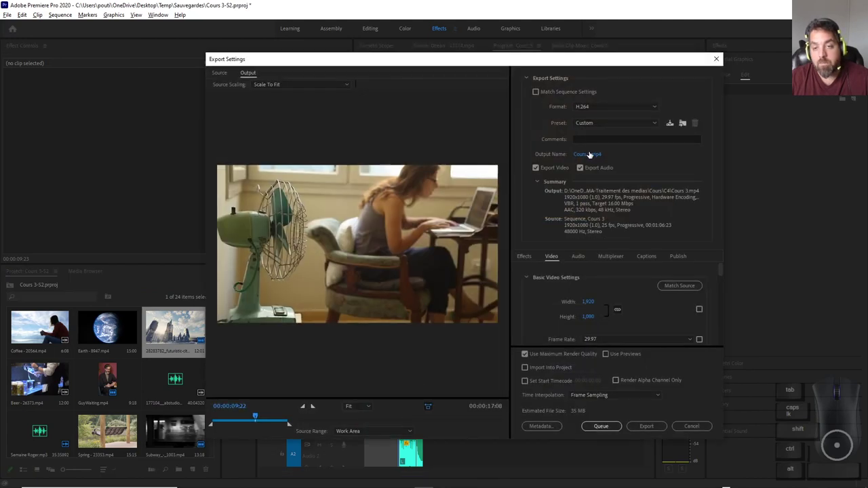
left_click(588, 154)
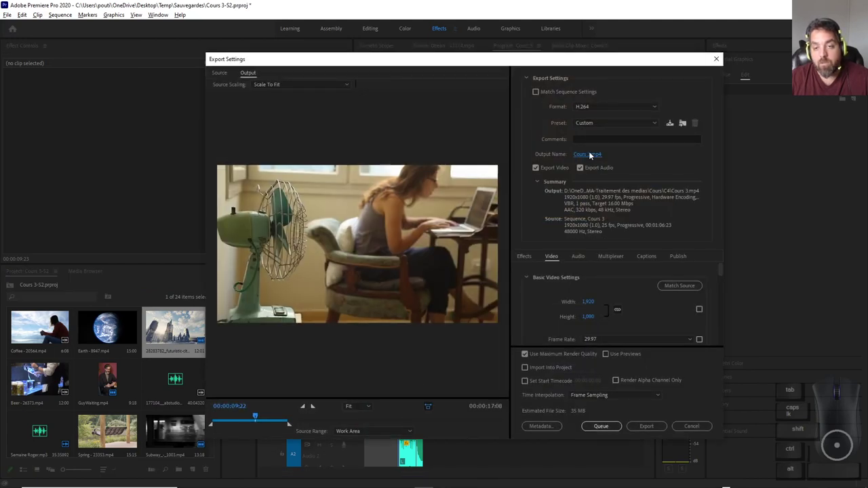
type("Cours6")
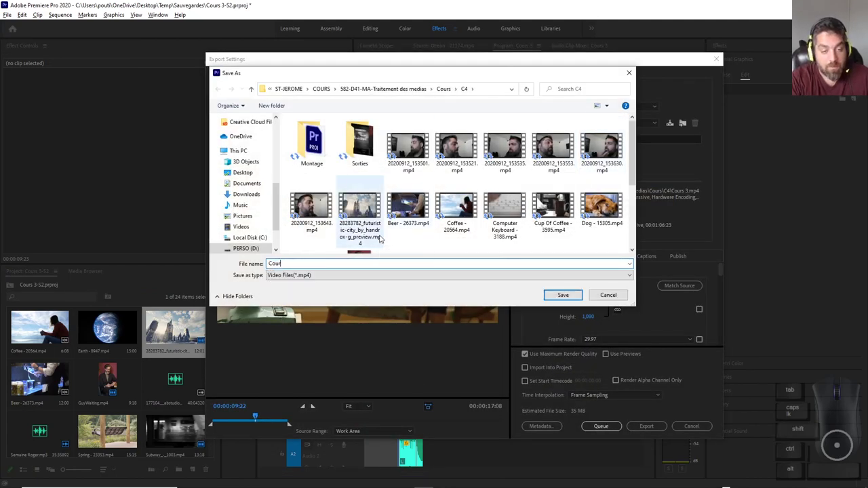
left_click(562, 297)
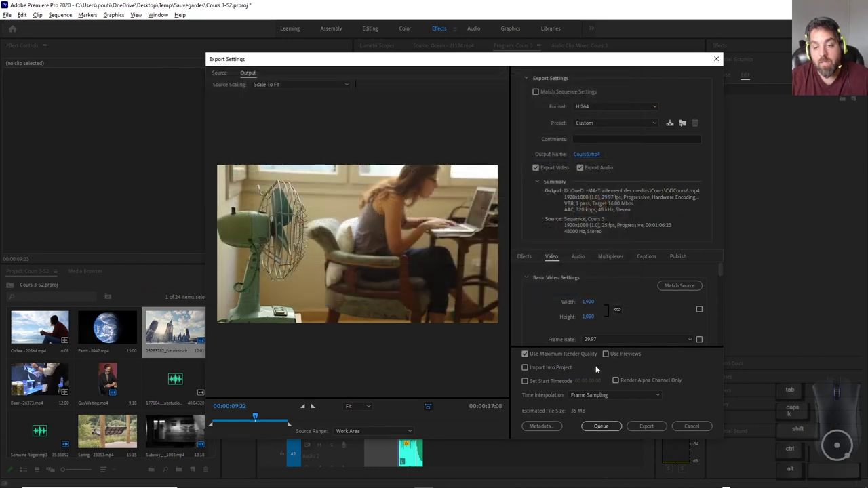
left_click(601, 425)
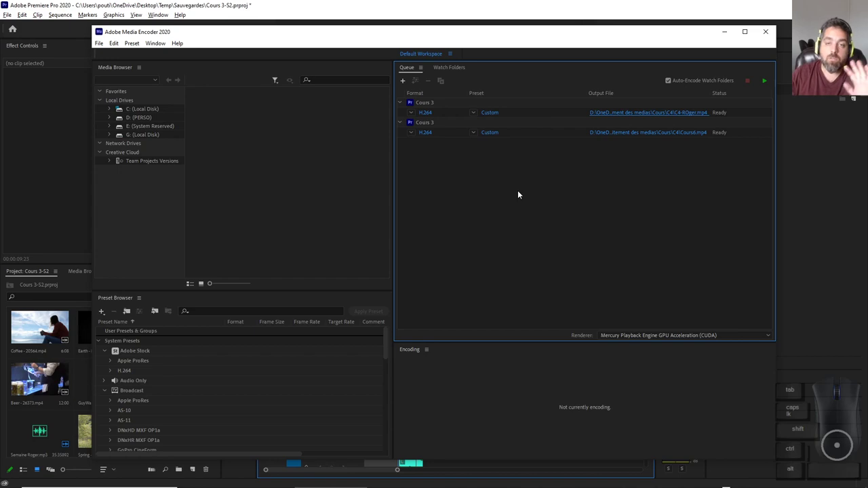
Switch to the PowerPoint slide show and advance to the "Ajouter un video à Youtube" slide.
key("alt")
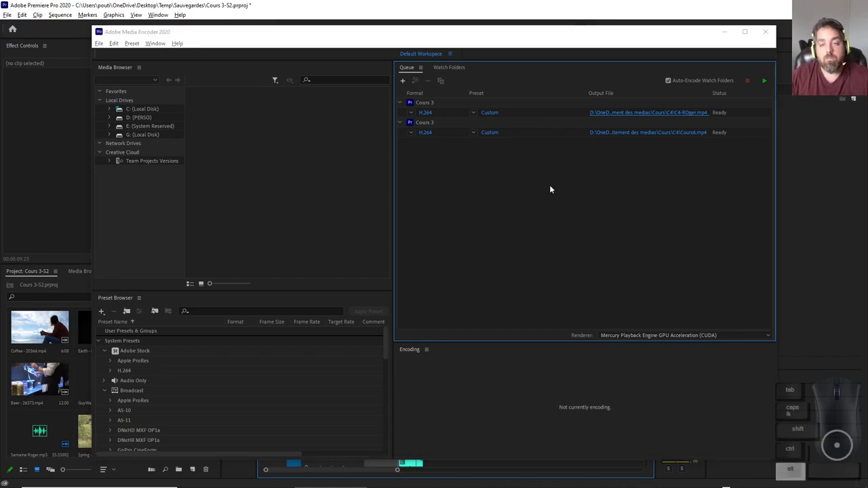
key("alt+Tab")
left_click(553, 184)
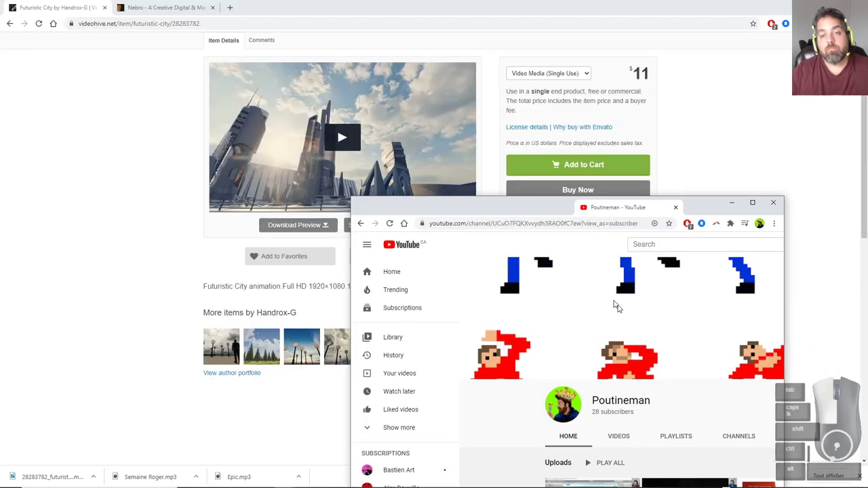
Maximize the YouTube channel window and start a new video upload.
left_click_drag(620, 312, 468, 2)
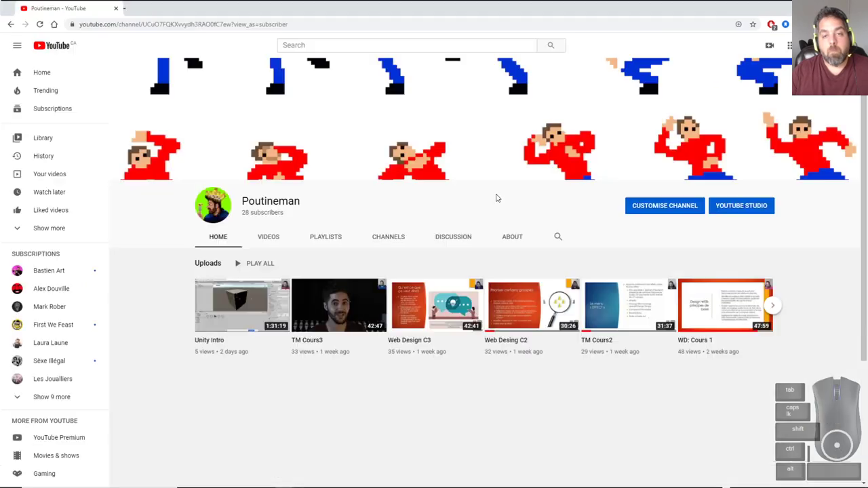
left_click(771, 49)
left_click(773, 65)
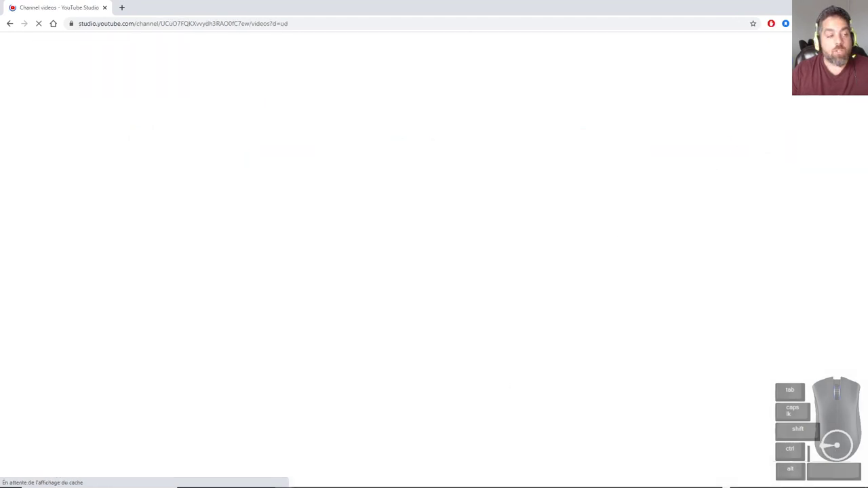
Bring up the Sorties folder and drop Cours4-Roger.mp4 into the YouTube Studio upload dialog.
key("alt+Tab")
key("alt+Tab")
key("alt+Tab")
key("alt+Tab")
key("alt+Tab")
key("alt+Tab")
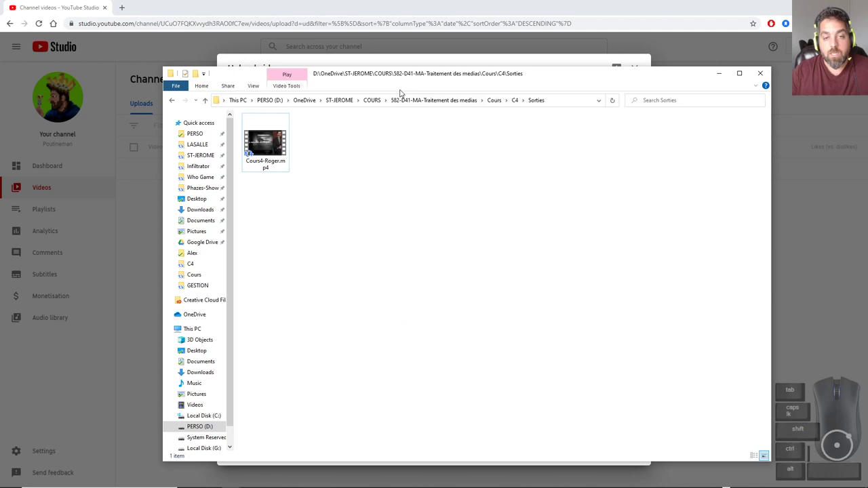
left_click_drag(400, 93, 551, 230)
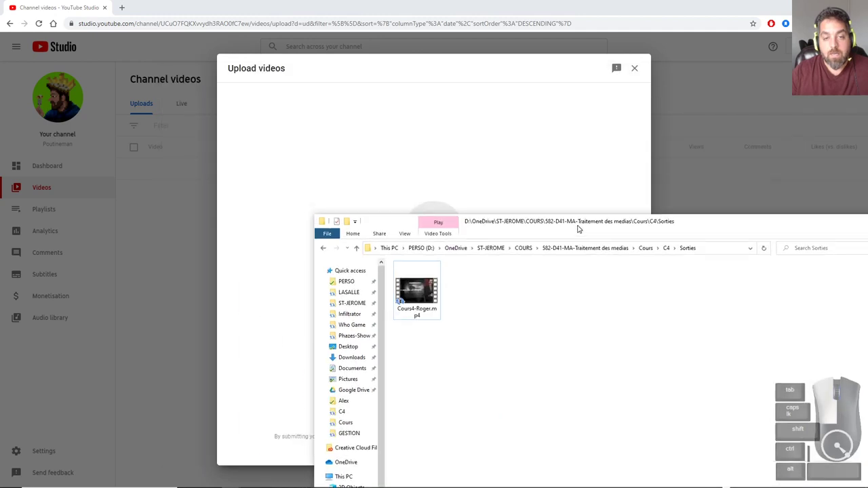
left_click(405, 291)
left_click_drag(405, 291, 538, 243)
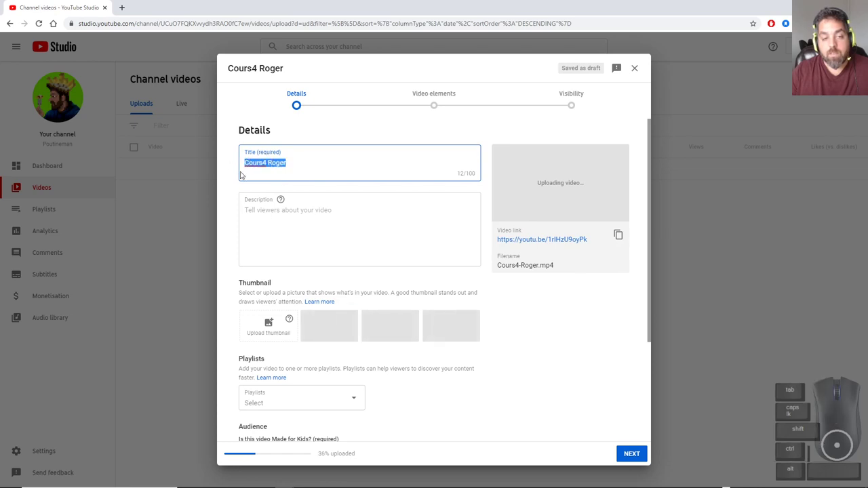
Keep the title Cours4 Roger and enter the video description "Le nouveau web episode de ROGER".
left_click(299, 221)
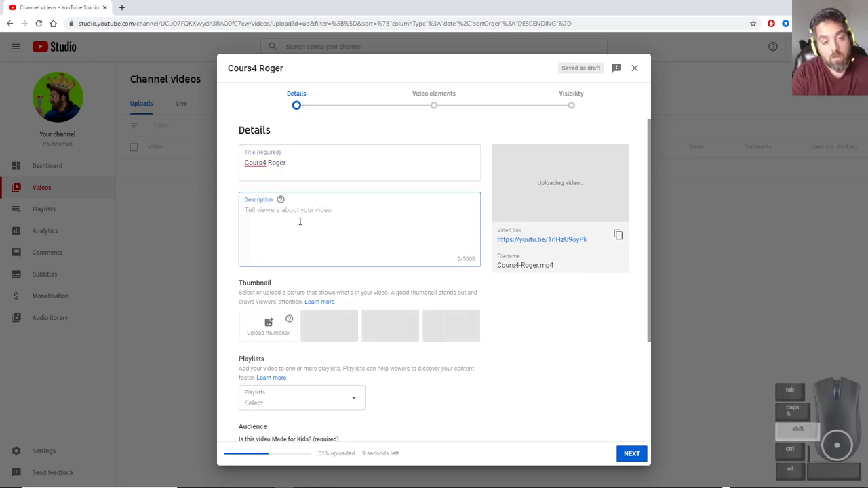
type("Le nouveau")
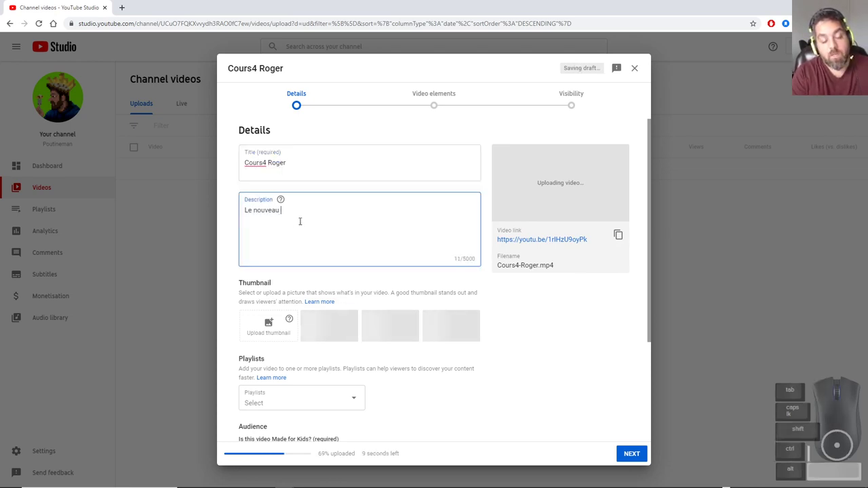
type(" web epid")
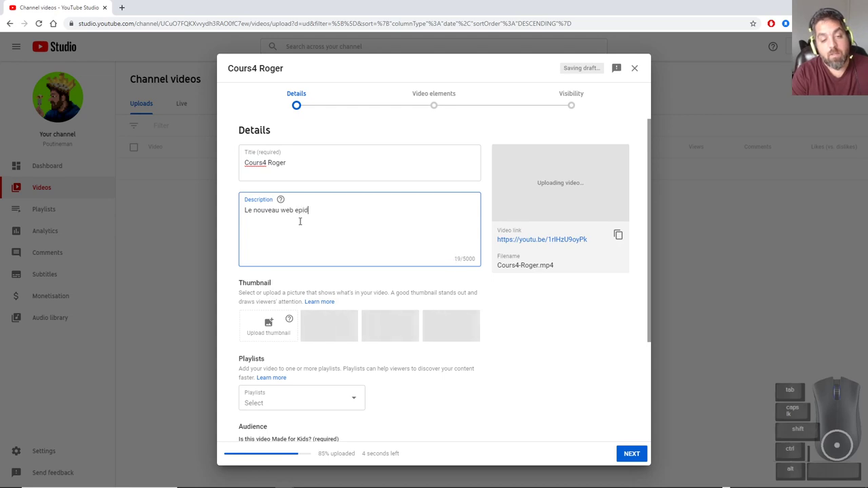
type("ode de ROGET")
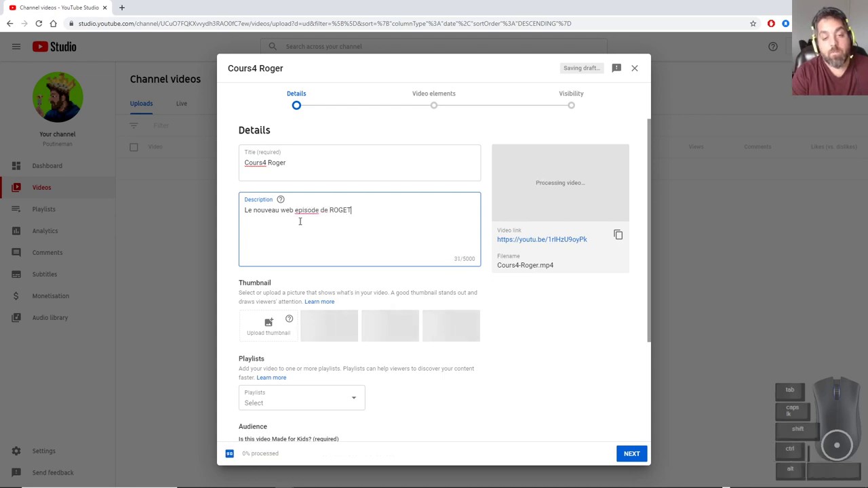
key("BackSpace")
type("R")
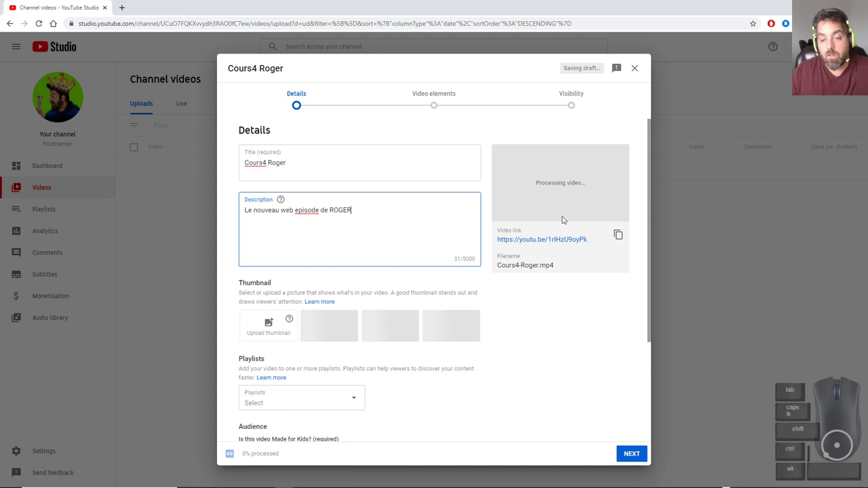
Check the available playlists and try to upload a custom thumbnail for the video.
scroll(546, 306, "down", 1)
left_click(322, 359)
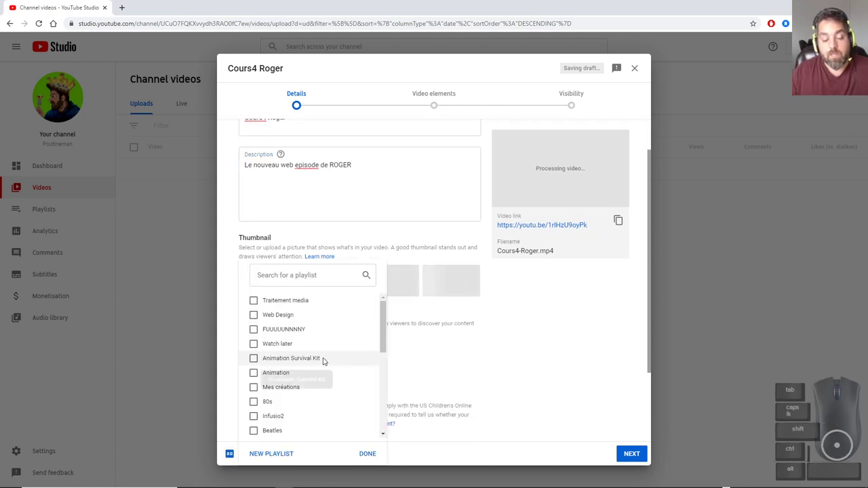
left_click(537, 358)
scroll(382, 345, "down", 2)
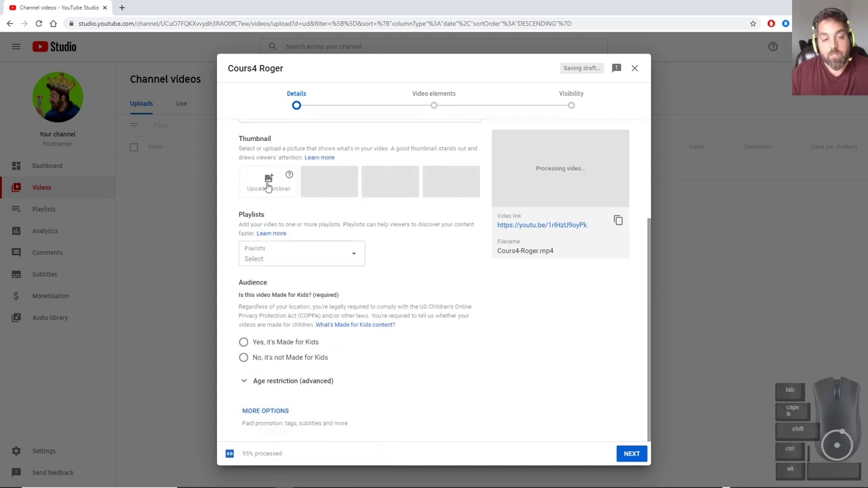
scroll(286, 189, "up", 1)
scroll(286, 189, "up", 2)
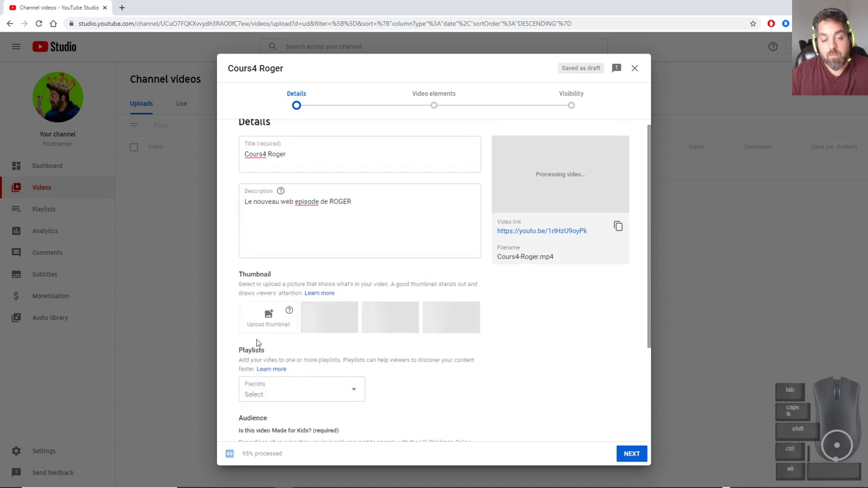
left_click(270, 317)
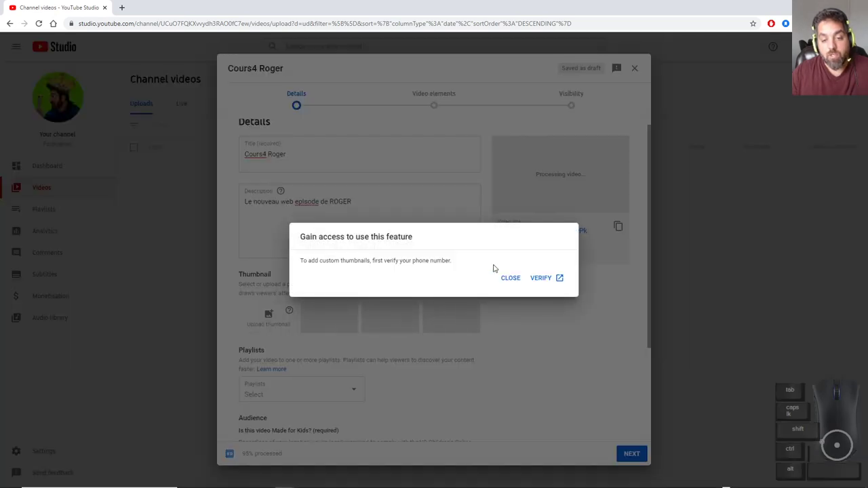
left_click(541, 372)
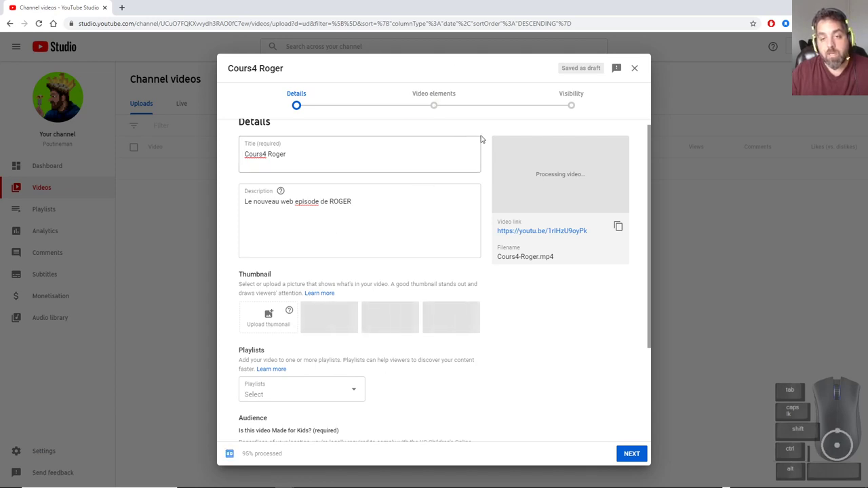
Declare the video as not made for kids and choose the "La semaine de Roger" frame as its thumbnail.
scroll(557, 326, "down", 3)
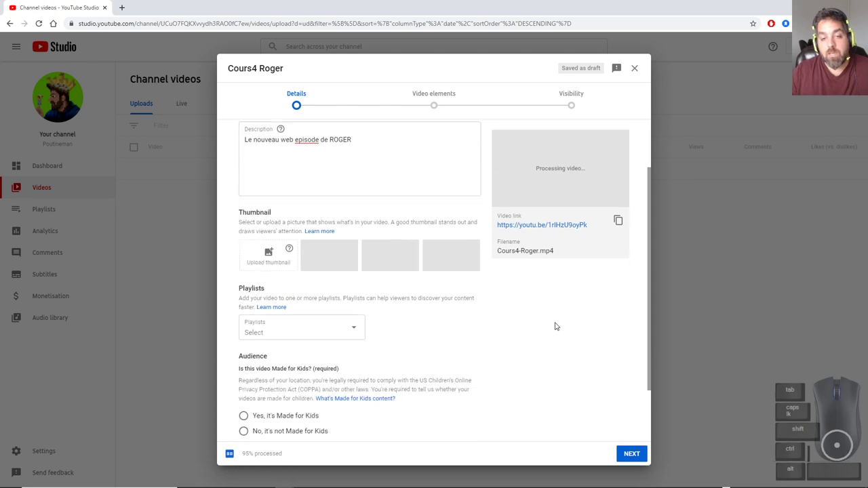
left_click(250, 357)
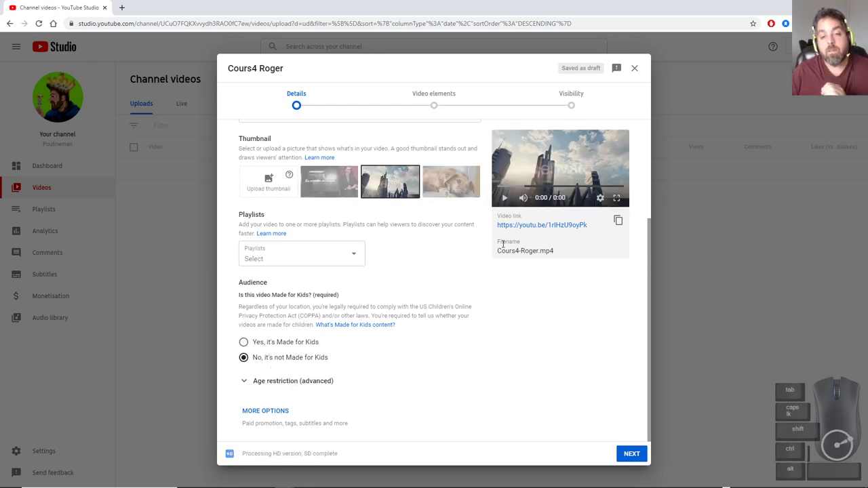
left_click(327, 196)
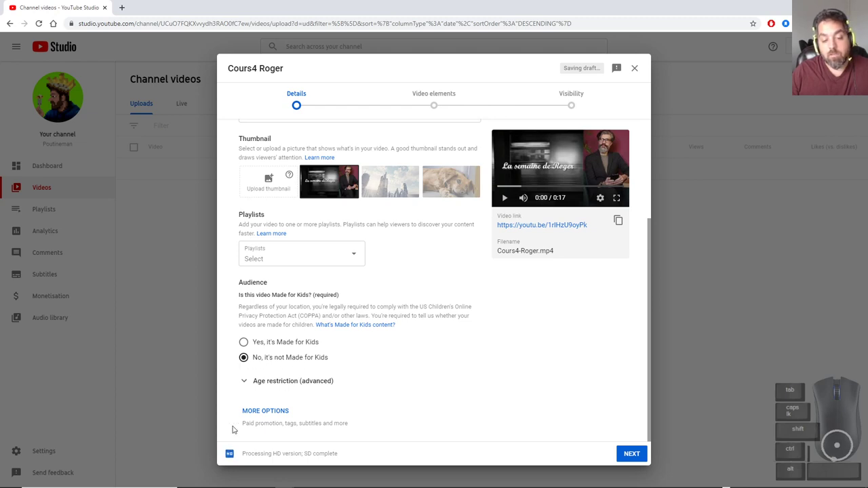
Expand the additional video options and enter the tags Roger and webserie.
left_click(265, 411)
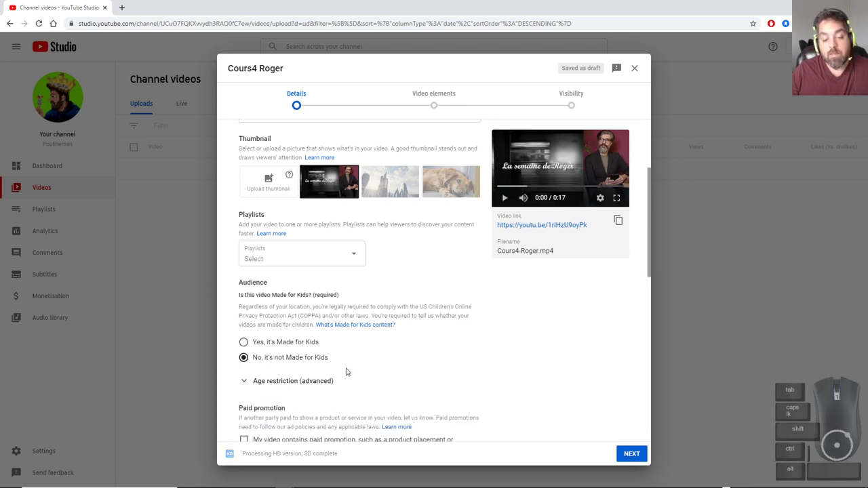
scroll(271, 305, "down", 3)
left_click(254, 257)
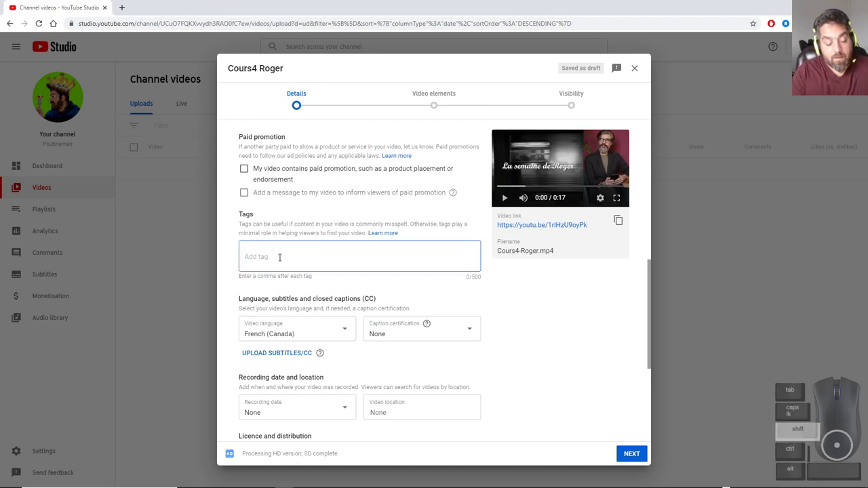
type("Roger,")
type("ebserie")
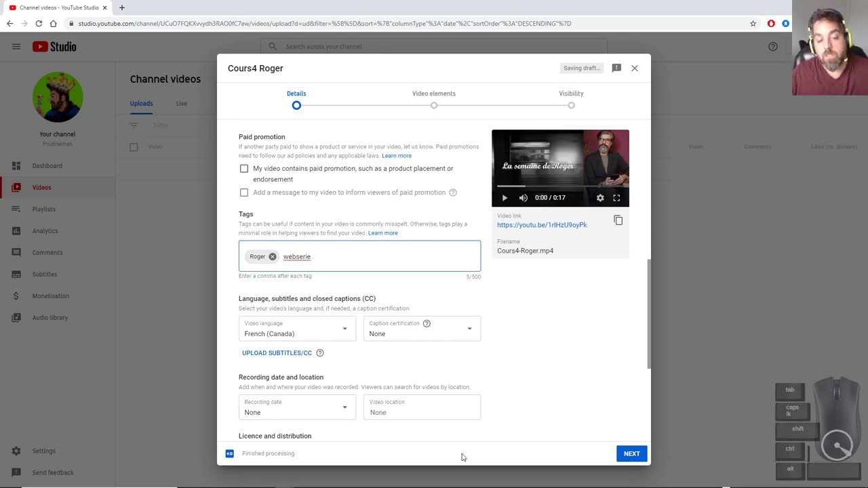
Continue past the video elements without adding any and set the video's visibility to Public.
left_click(630, 454)
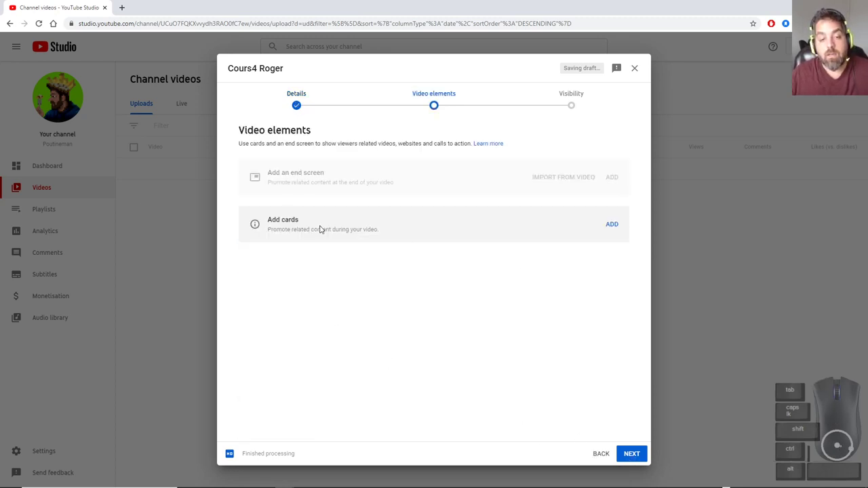
left_click(631, 454)
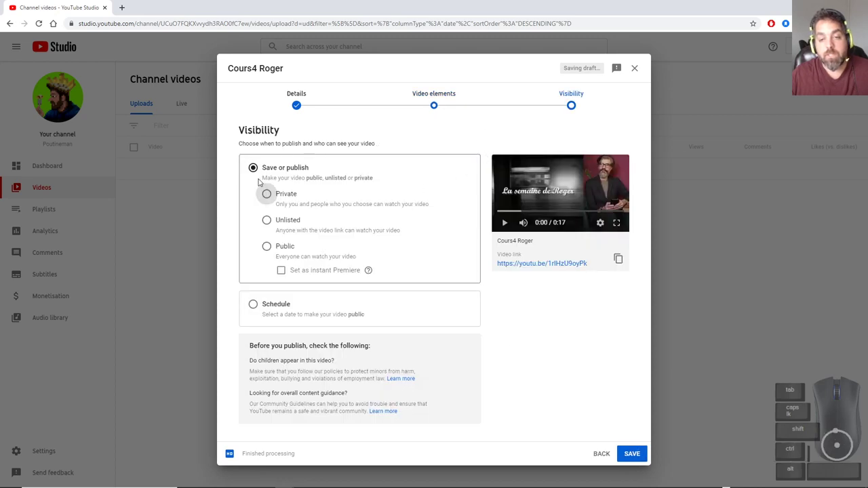
left_click(267, 246)
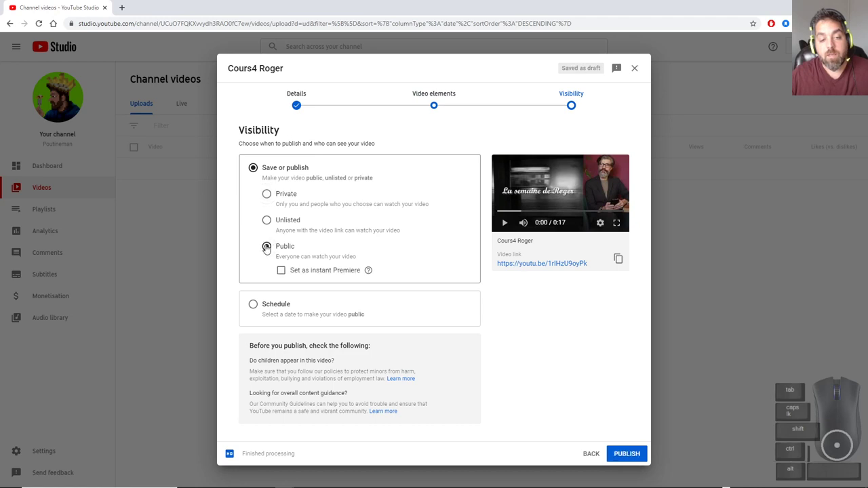
Try scheduling the video's publication for 14 Sep 2020.
left_click(253, 303)
left_click(313, 240)
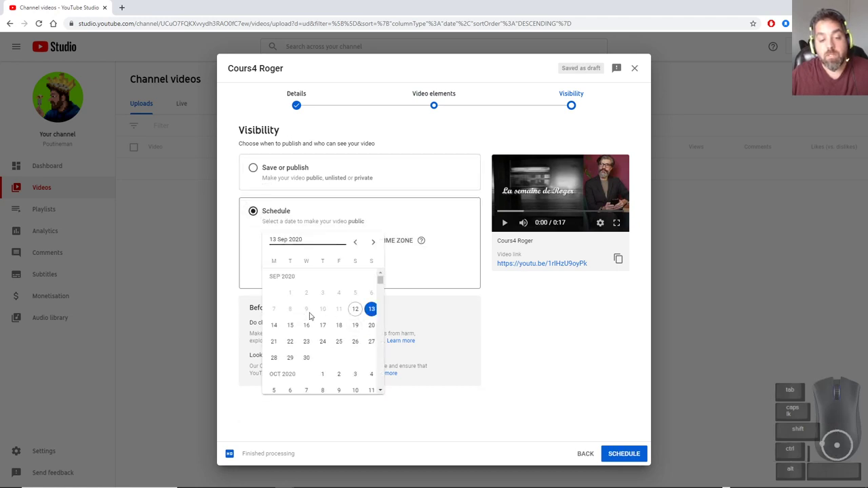
left_click(274, 325)
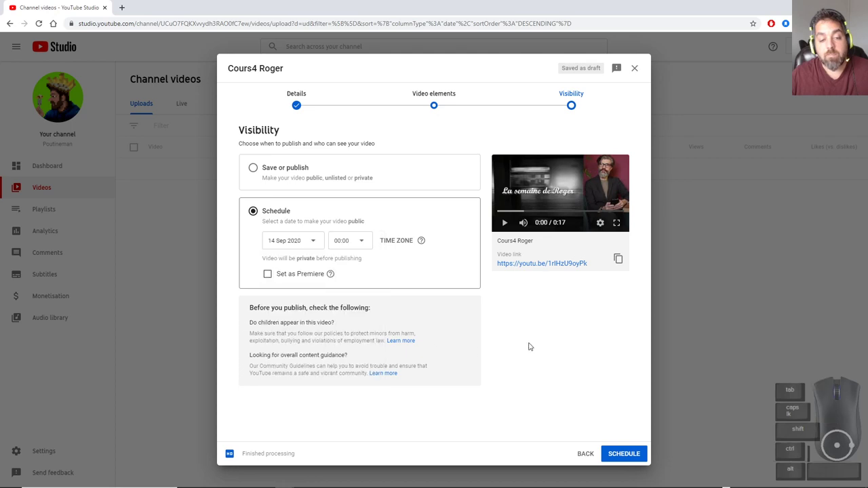
Publish the video publicly without a schedule and play it from its video link, pausing near the end.
left_click(254, 171)
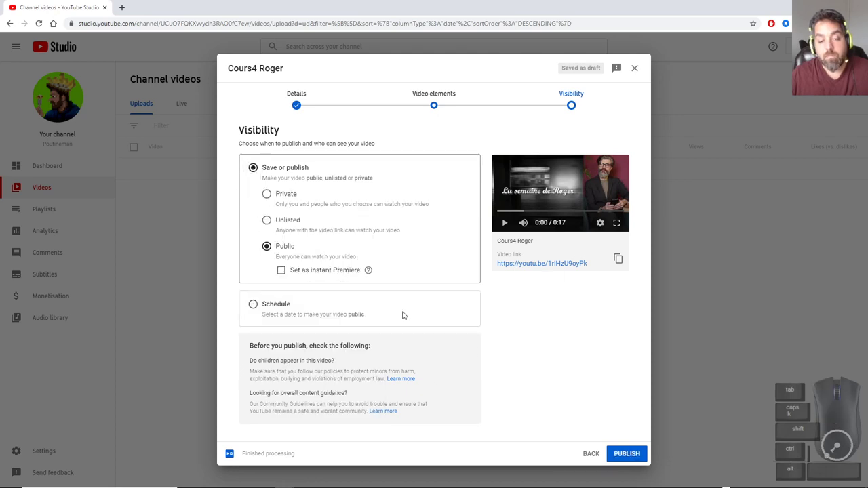
left_click(627, 453)
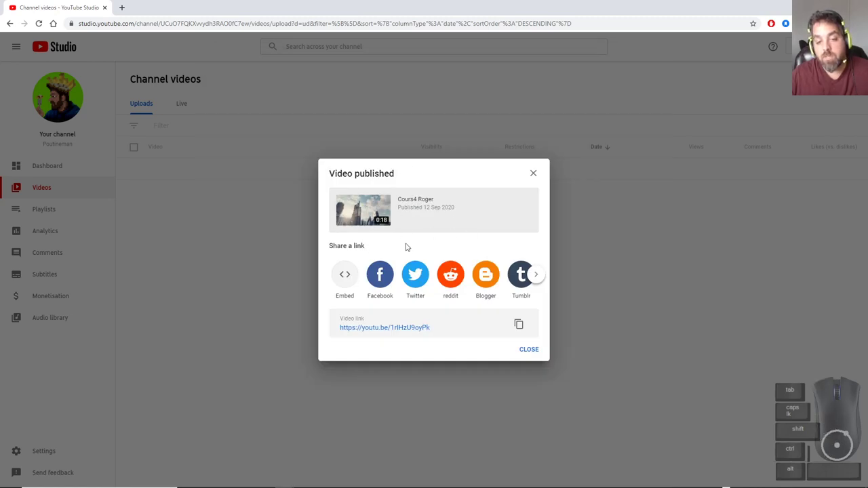
left_click(391, 328)
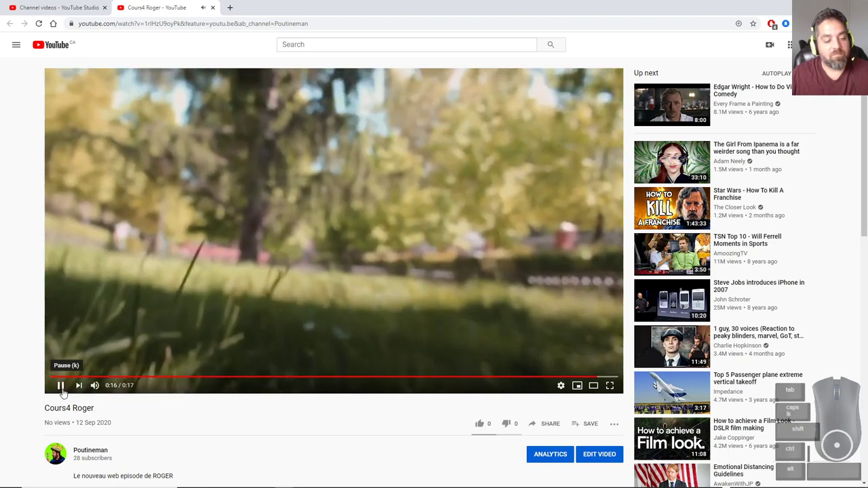
left_click(60, 385)
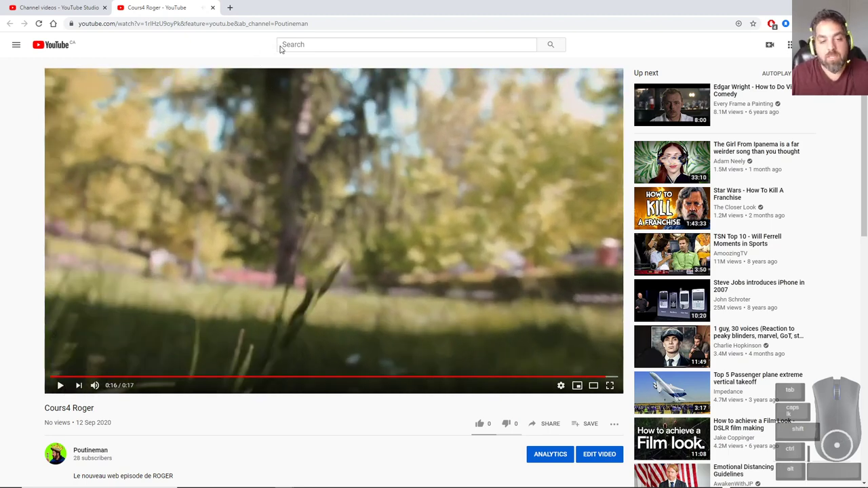
Switch to the PowerPoint slide show and advance to the "TP1: Réalisation d'un montage" slide.
key("alt+Tab")
key("alt+Tab")
key("alt+Tab")
key("alt+Tab")
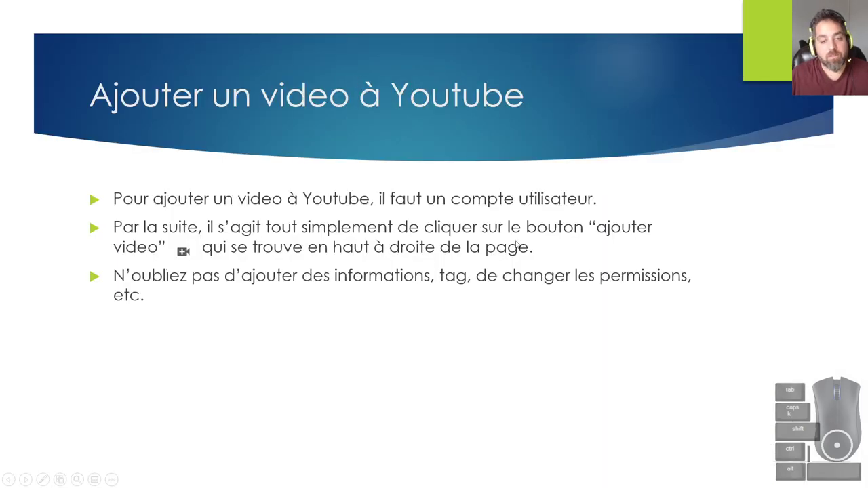
left_click(516, 245)
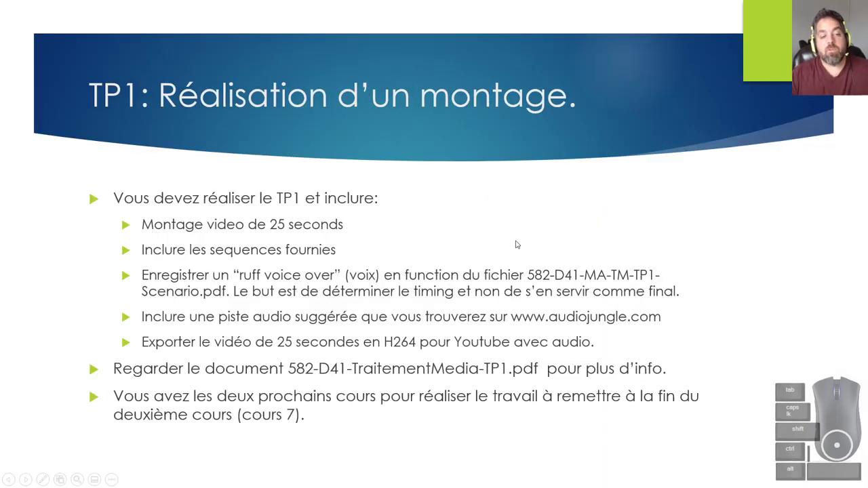